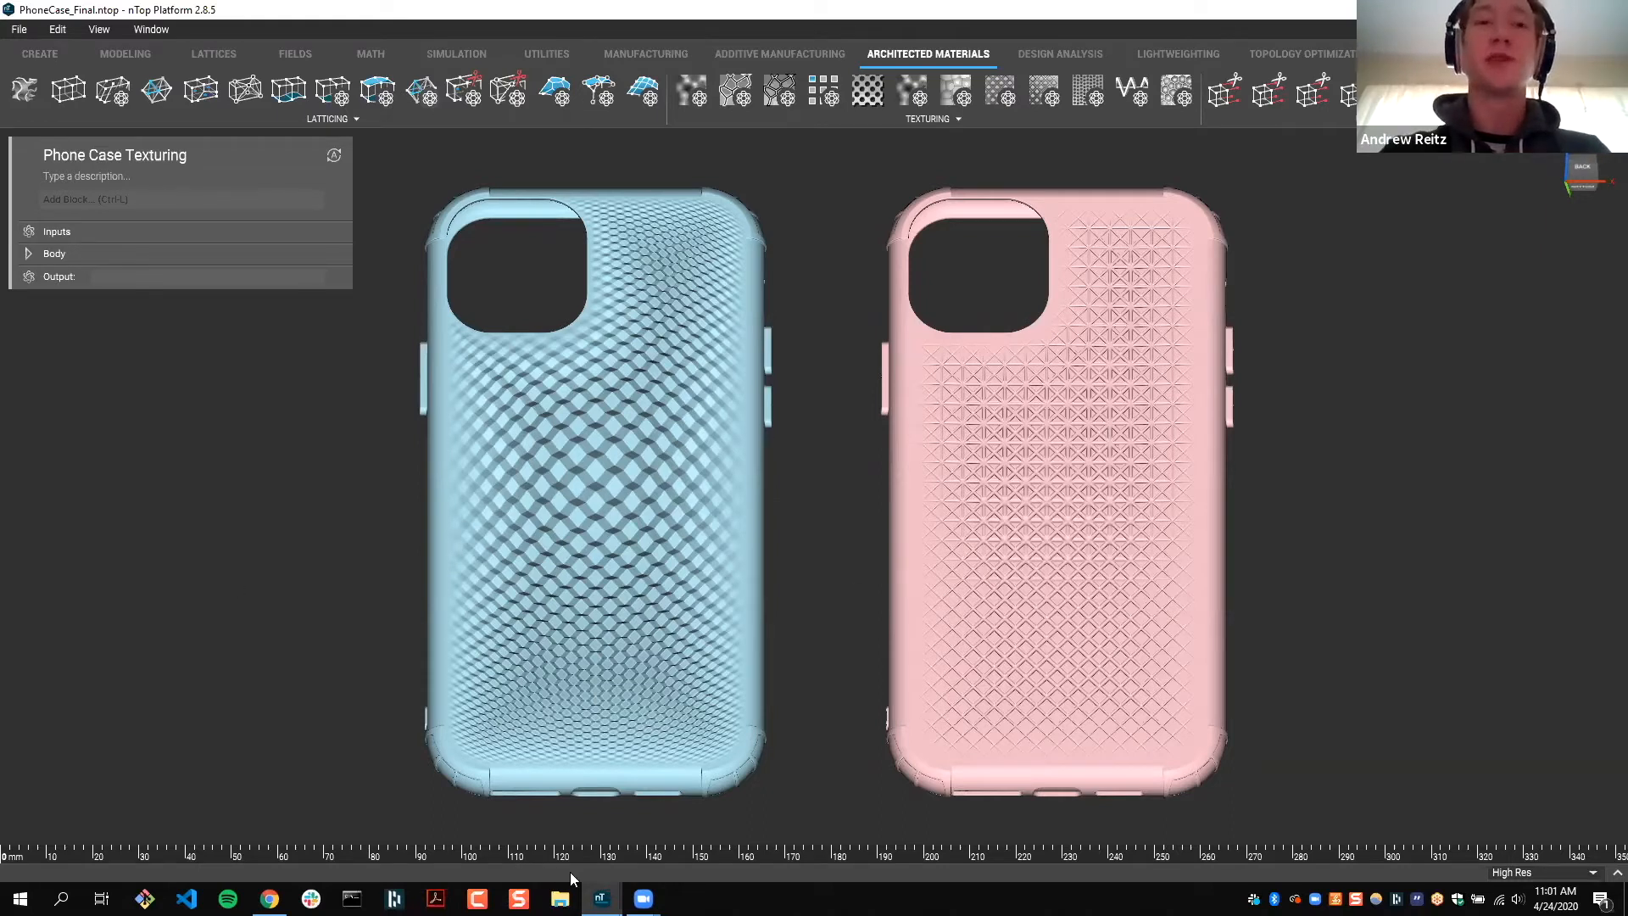
Step: Switch to the Swatch_Working.ntop document and inspect the plain design swatch
mouse_move(603, 898)
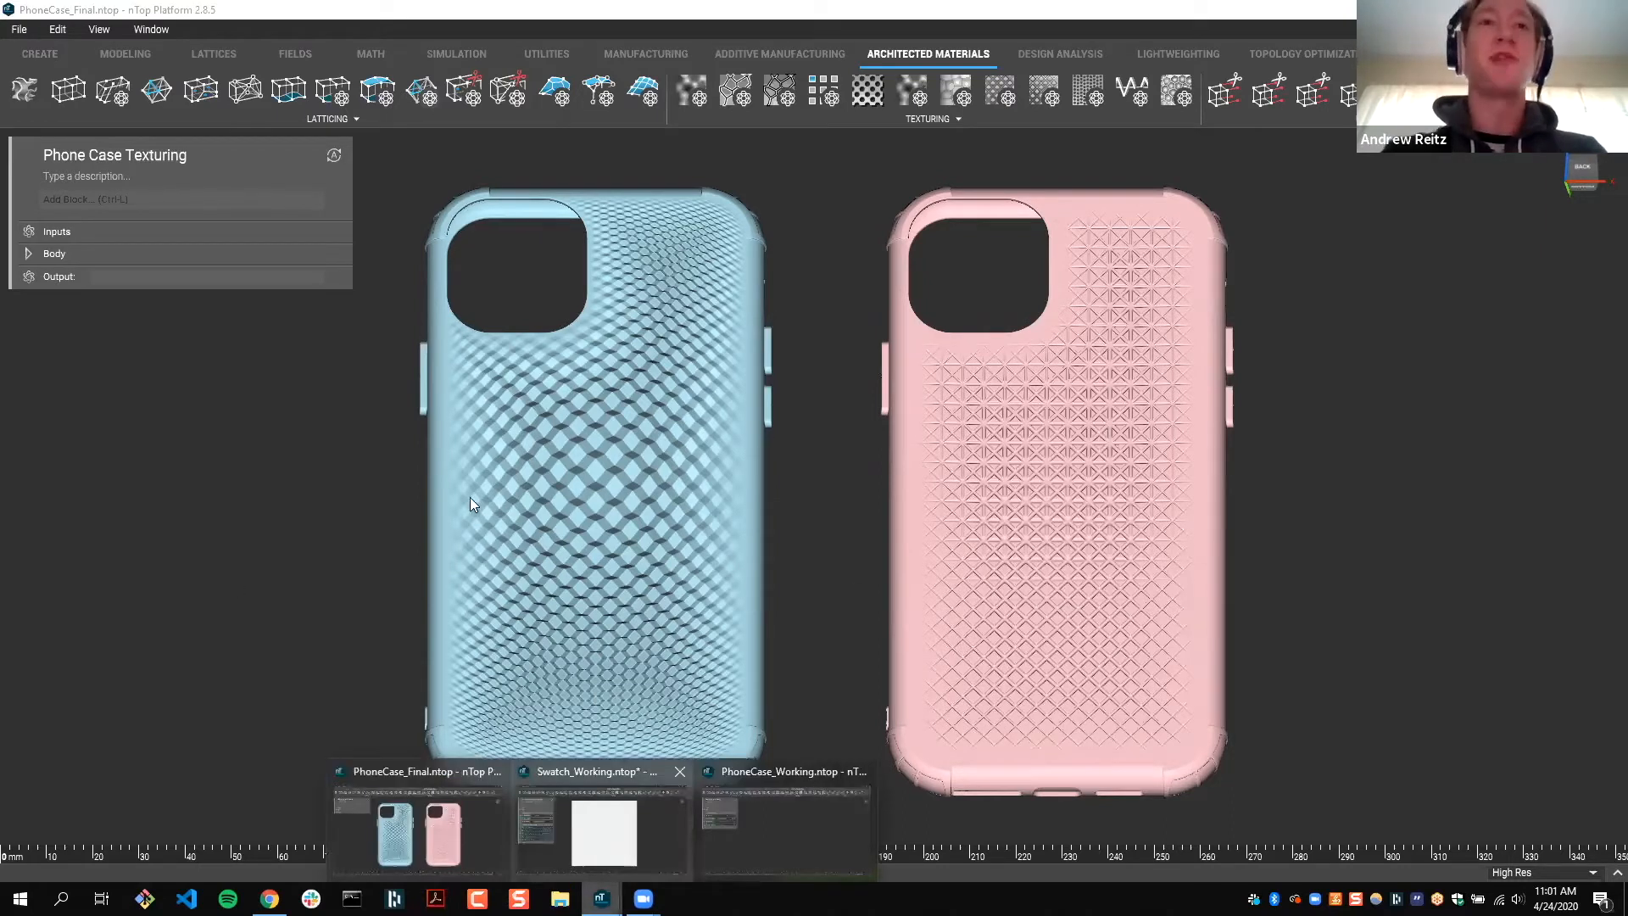
left_click(604, 831)
middle_click_drag(760, 570, 759, 570)
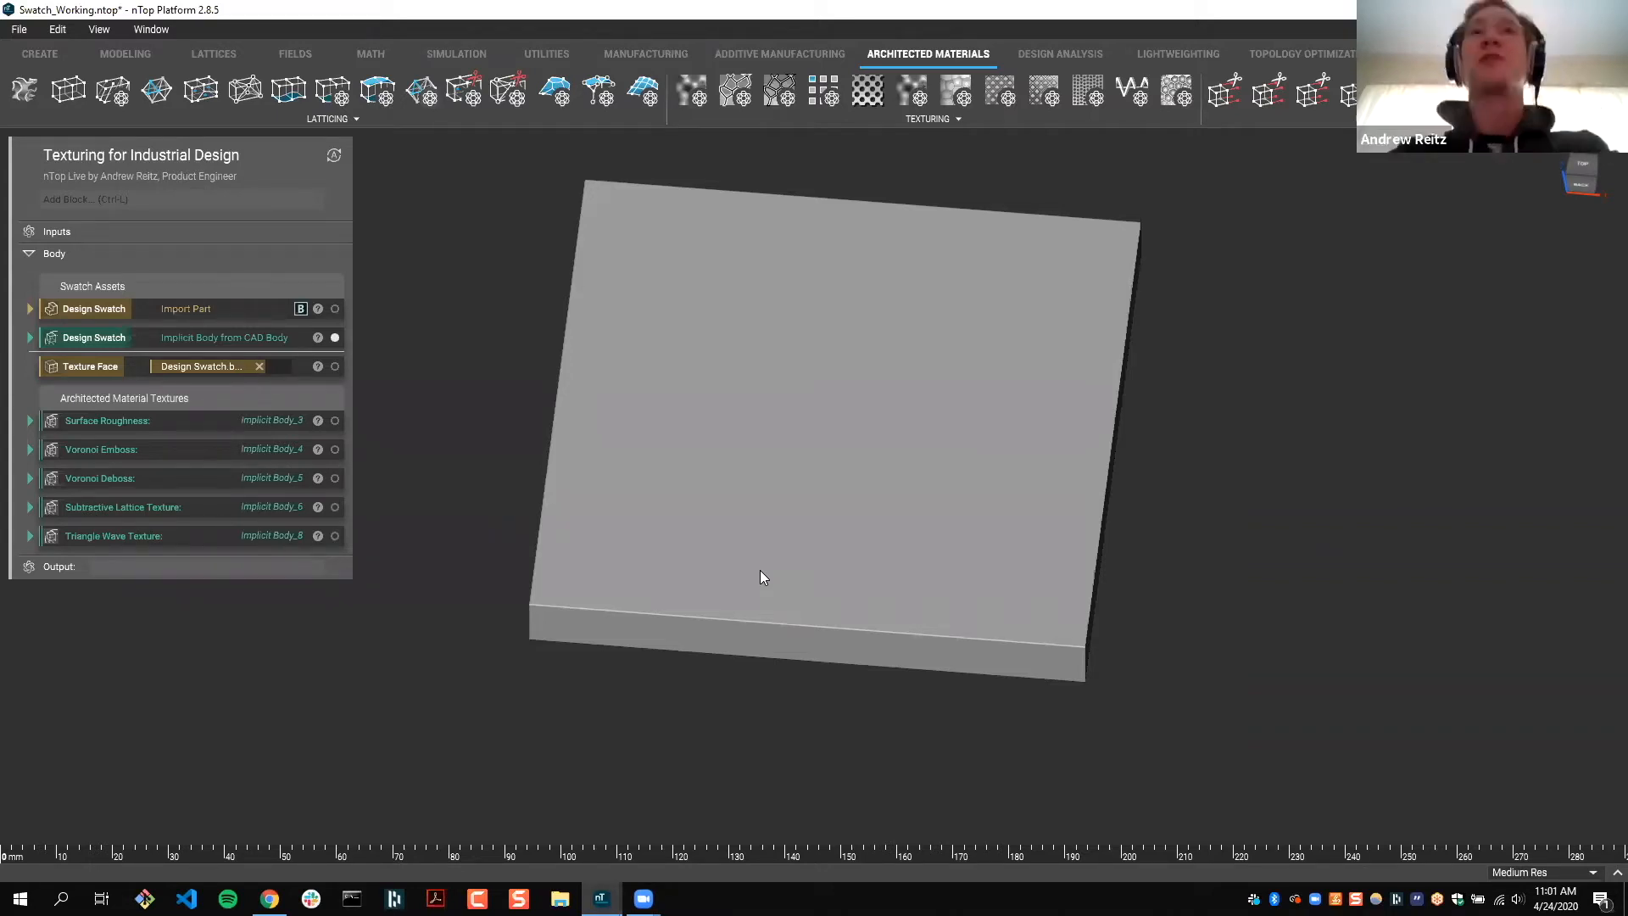
right_click_drag(765, 545, 756, 461)
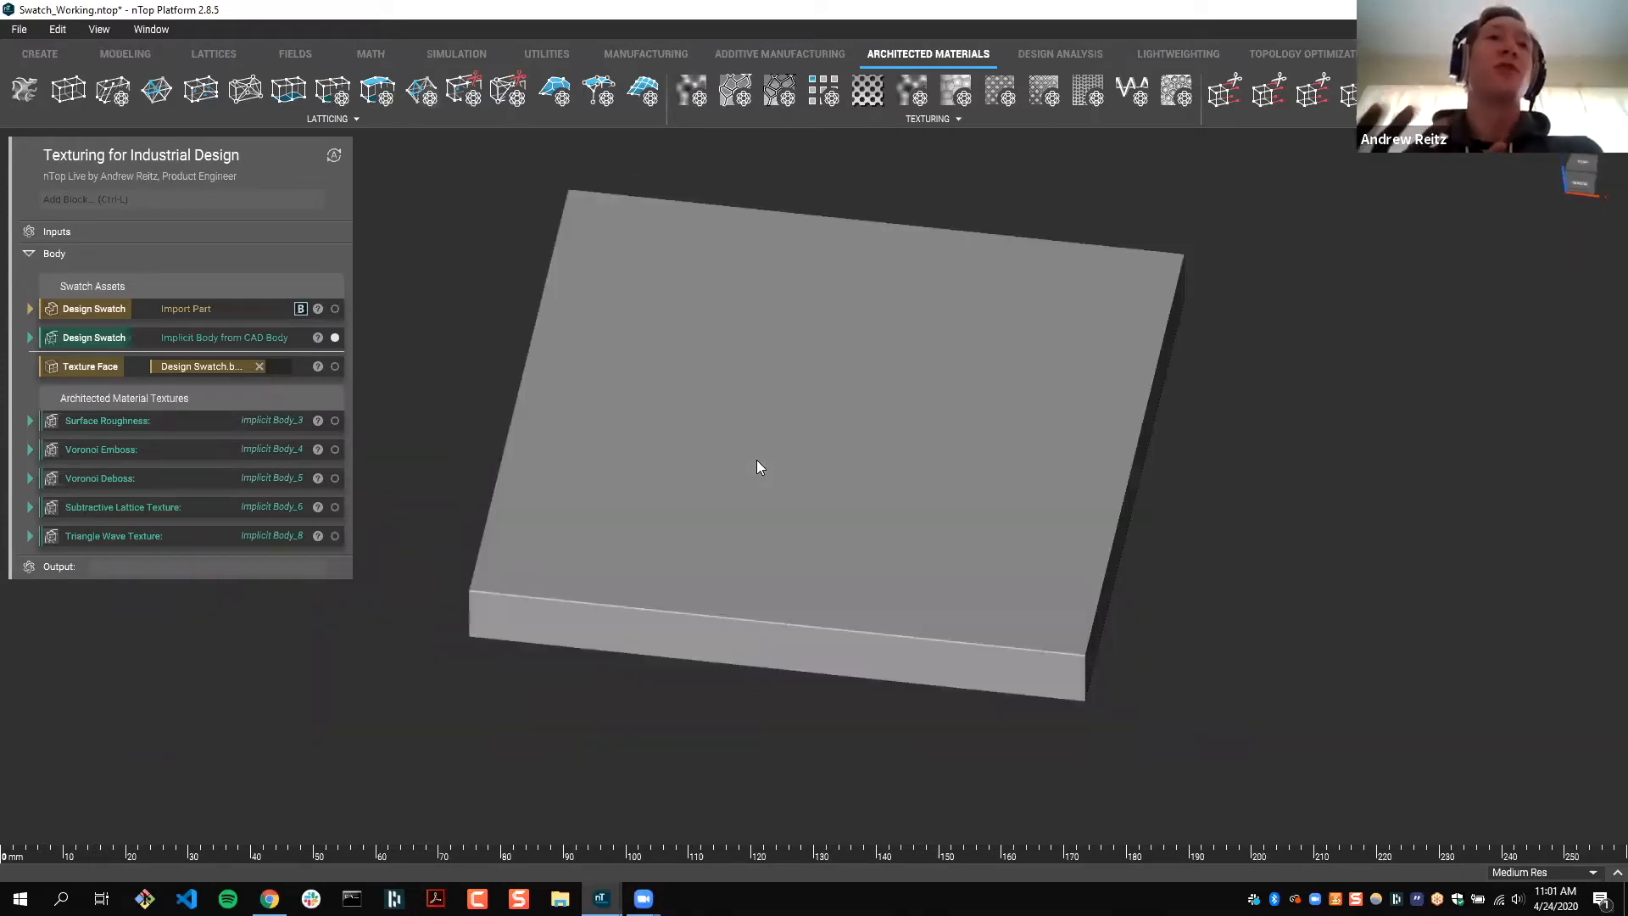
right_click_drag(756, 460, 207, 457)
Step: Expand the Surface Roughness block, hide the plain Design Swatch body, and inspect the roughened swatch instead
left_click(229, 424)
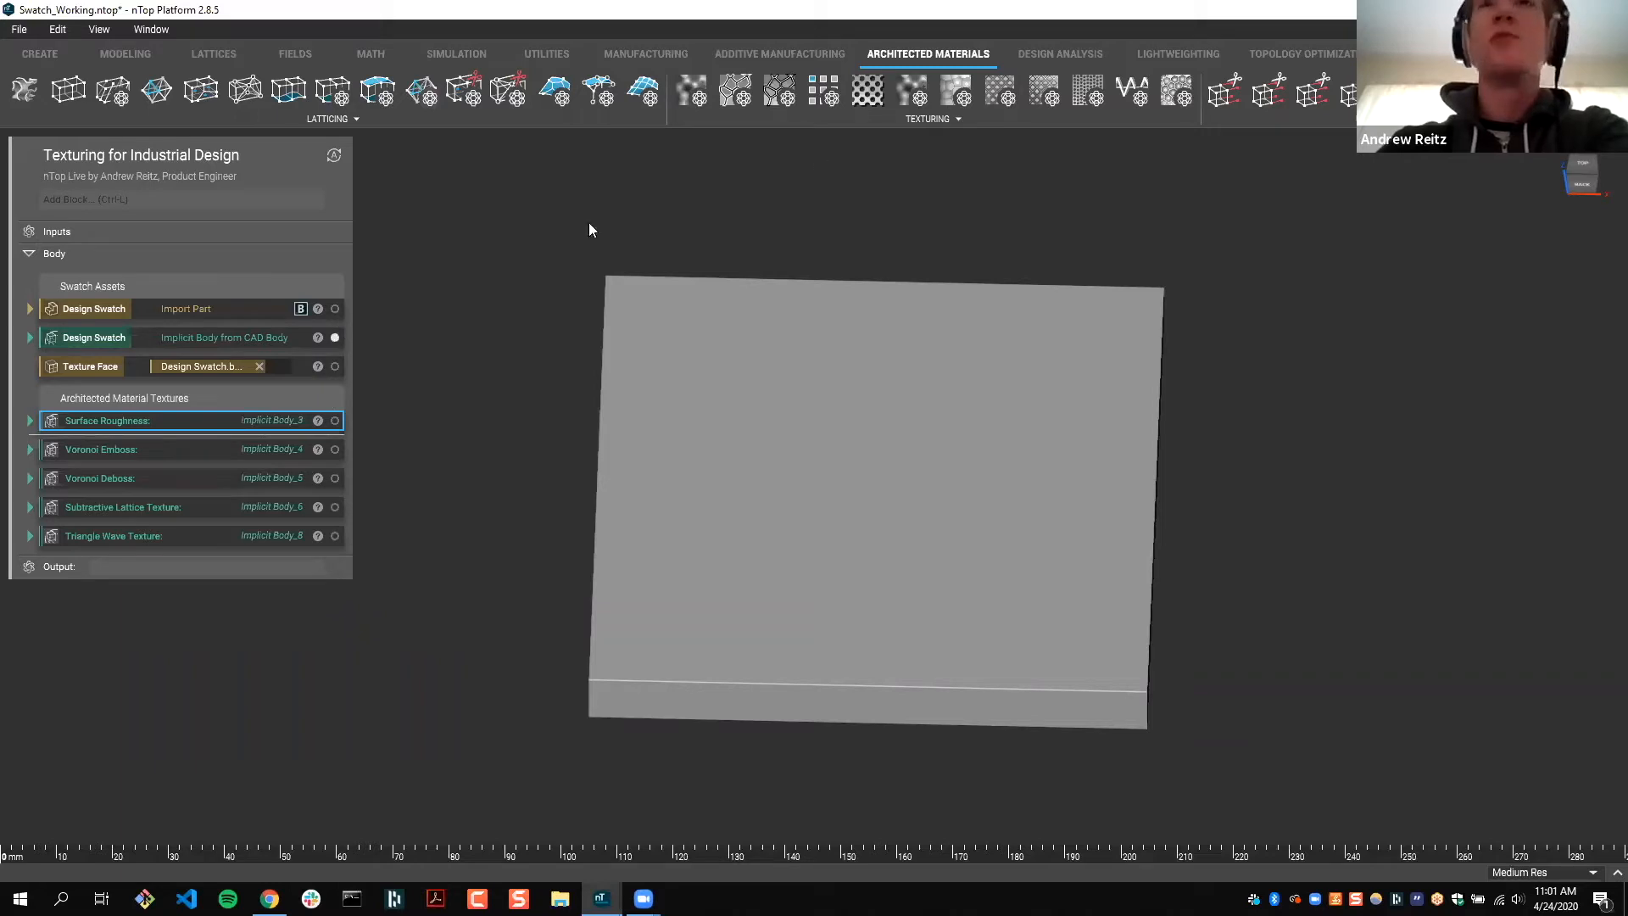
left_click(850, 116)
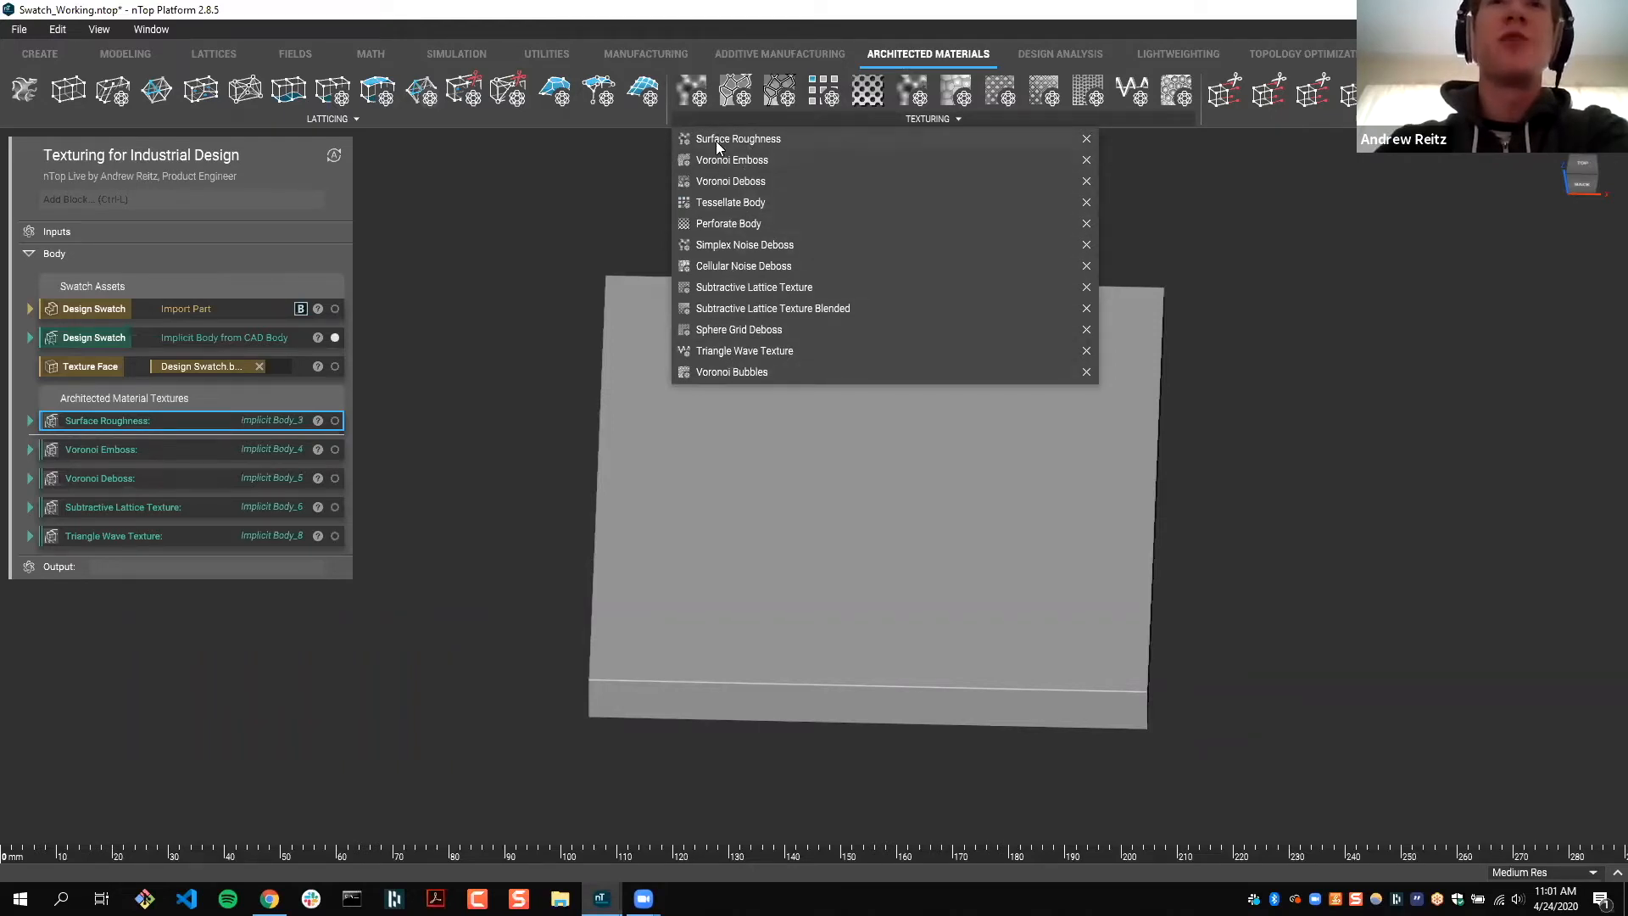
left_click(30, 420)
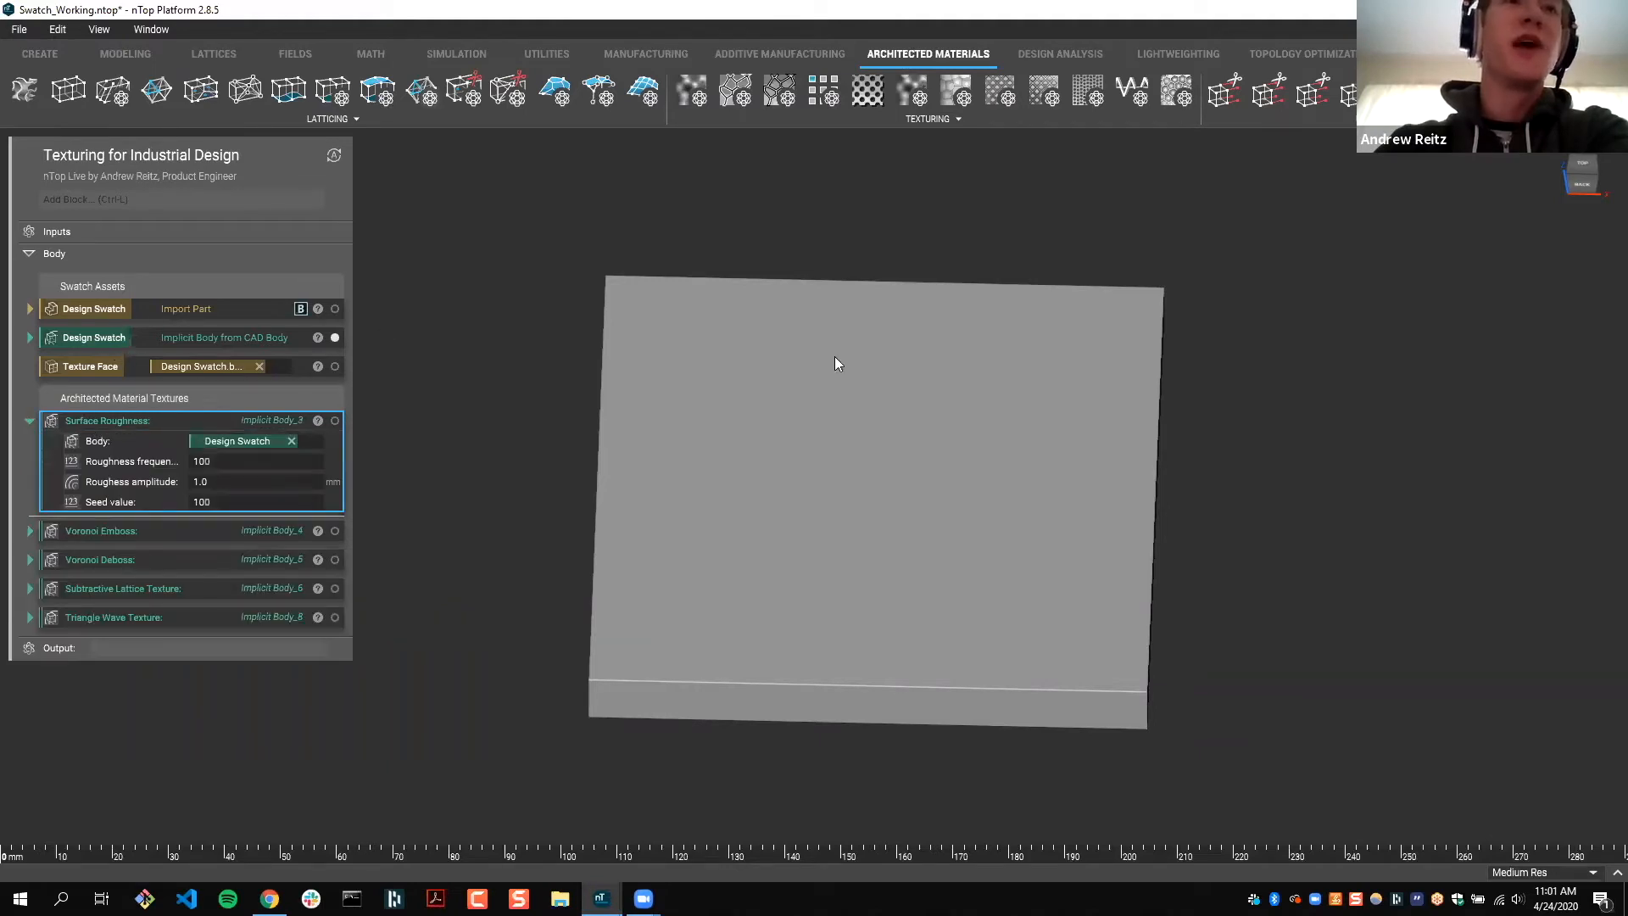
left_click(337, 338)
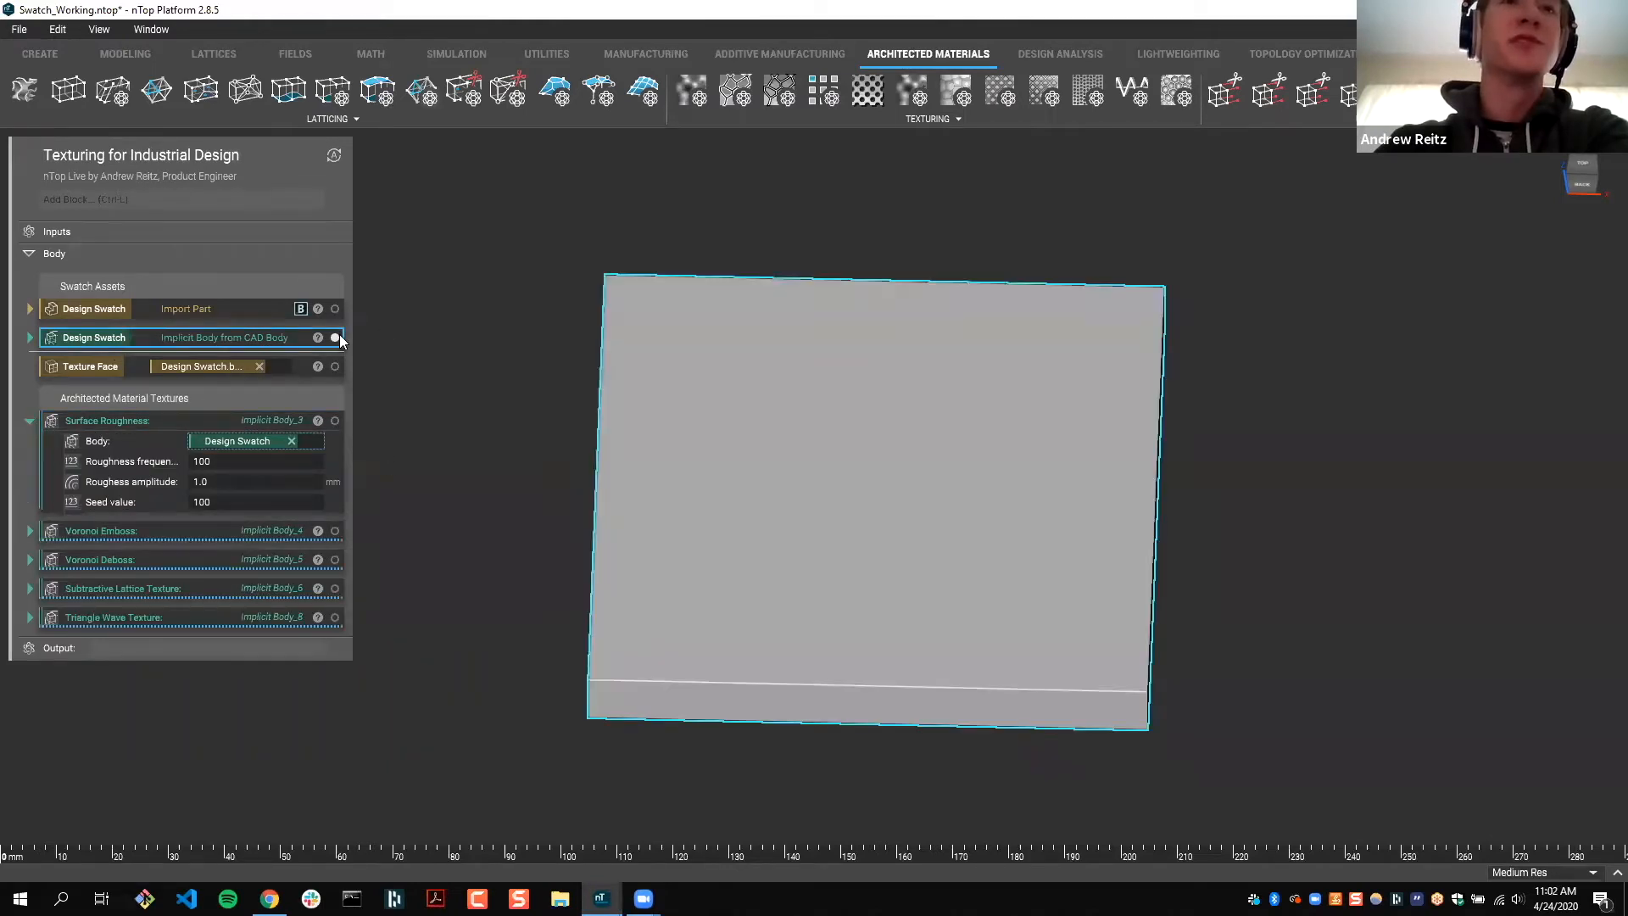
key("h")
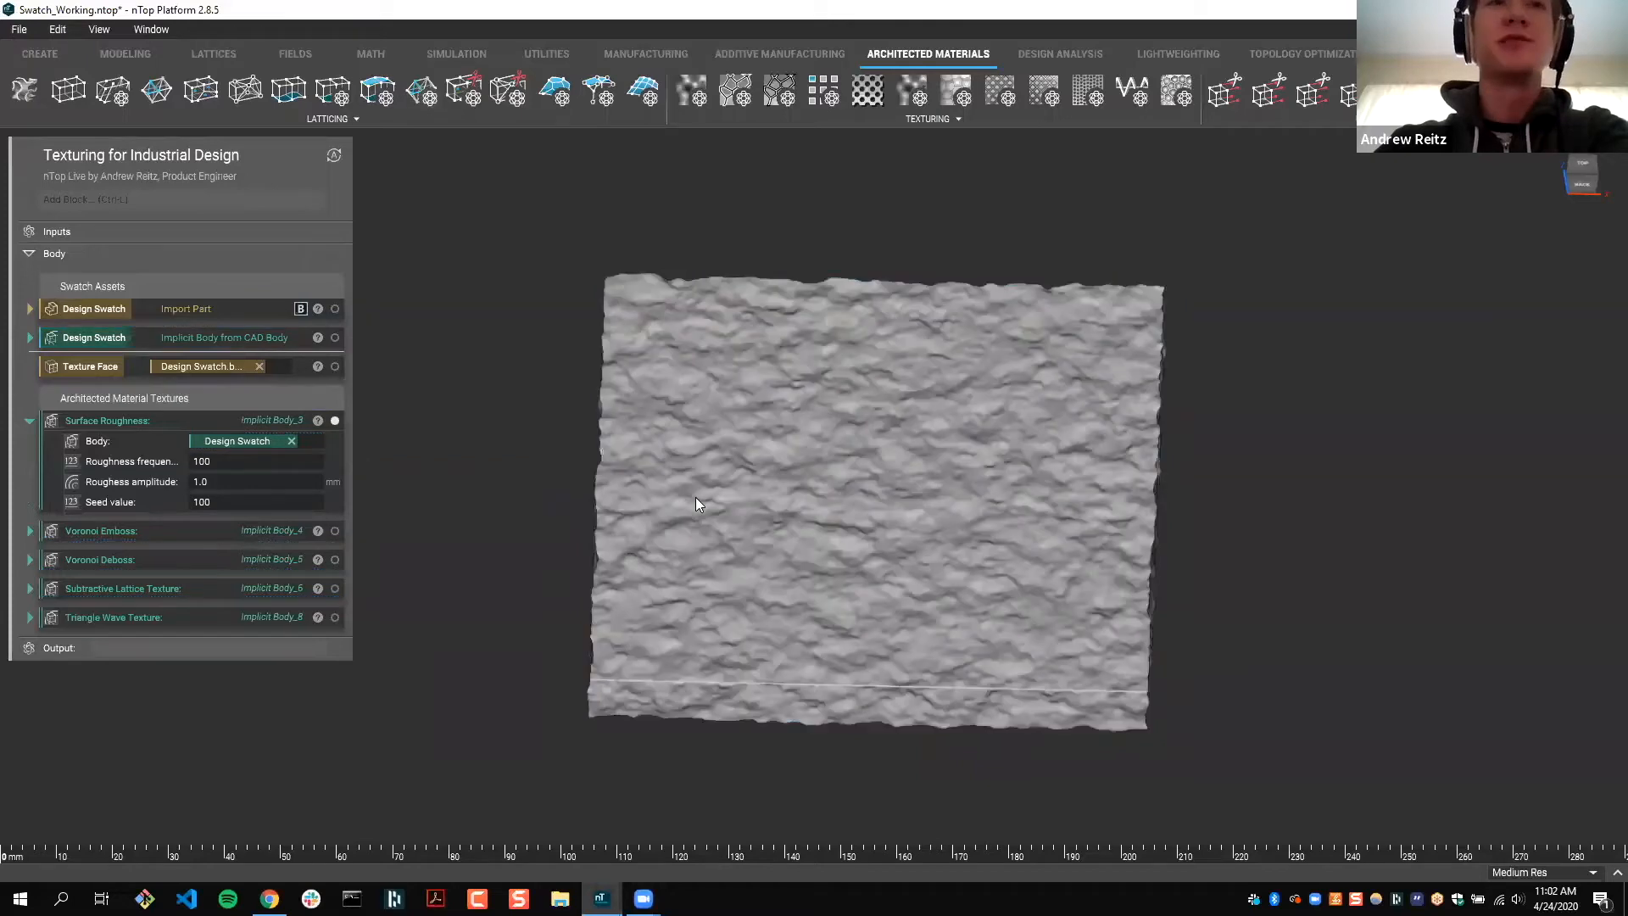
right_click_drag(697, 531, 703, 533)
right_click_drag(669, 405, 708, 455)
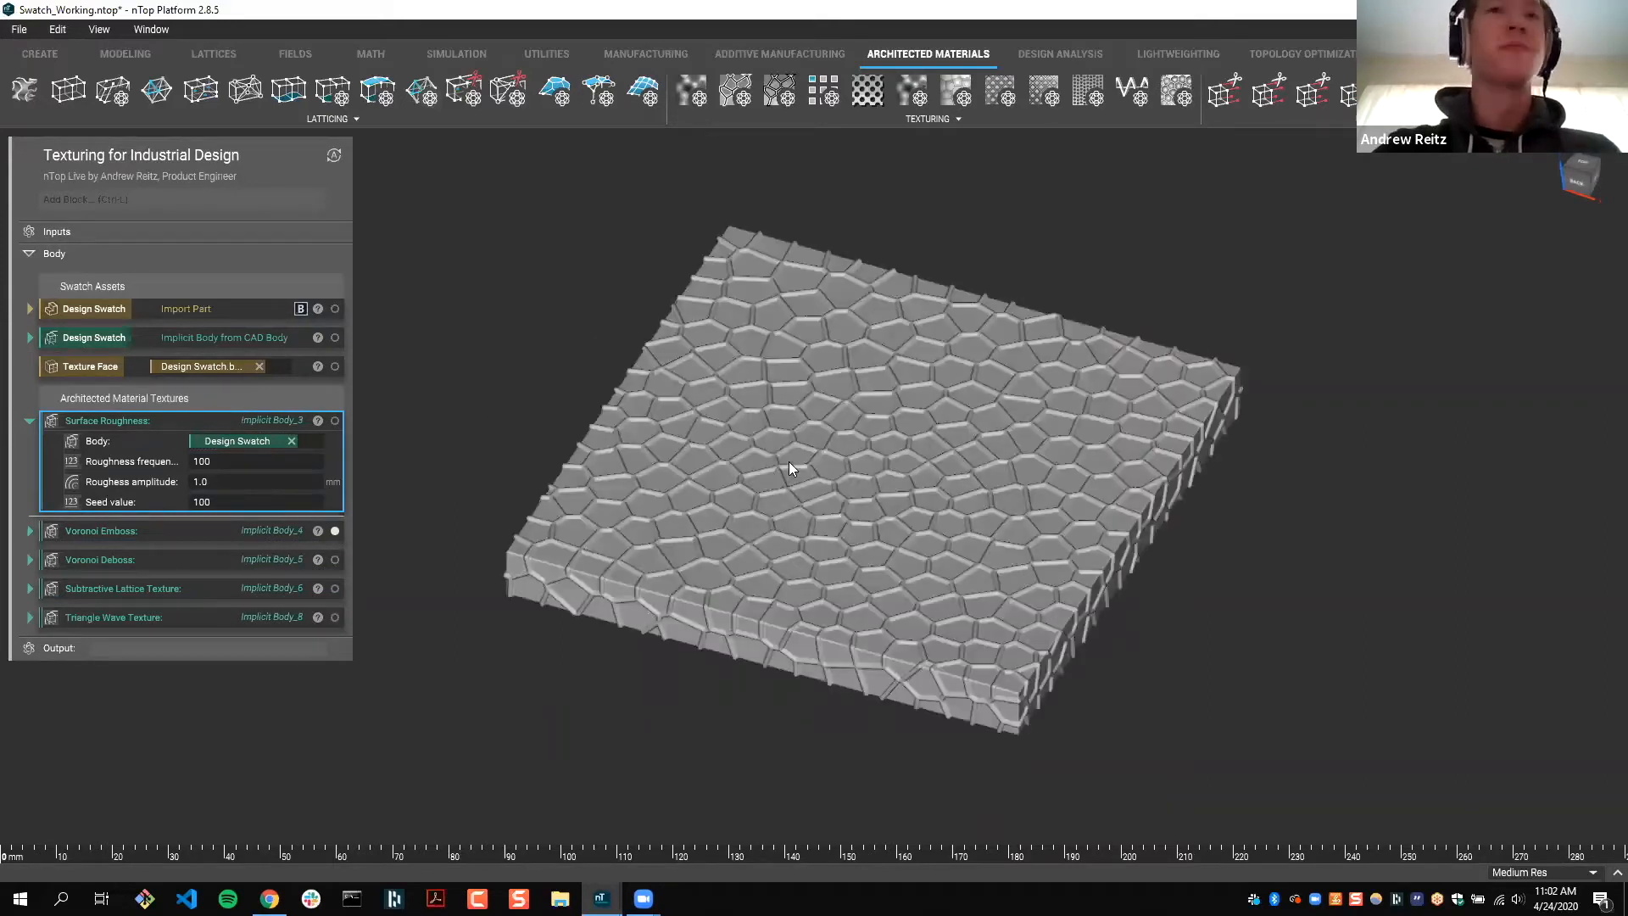
Step: Examine the Voronoi Emboss texture and its parameters on the swatch, finishing with its body hidden and its block collapsed
left_click(622, 388)
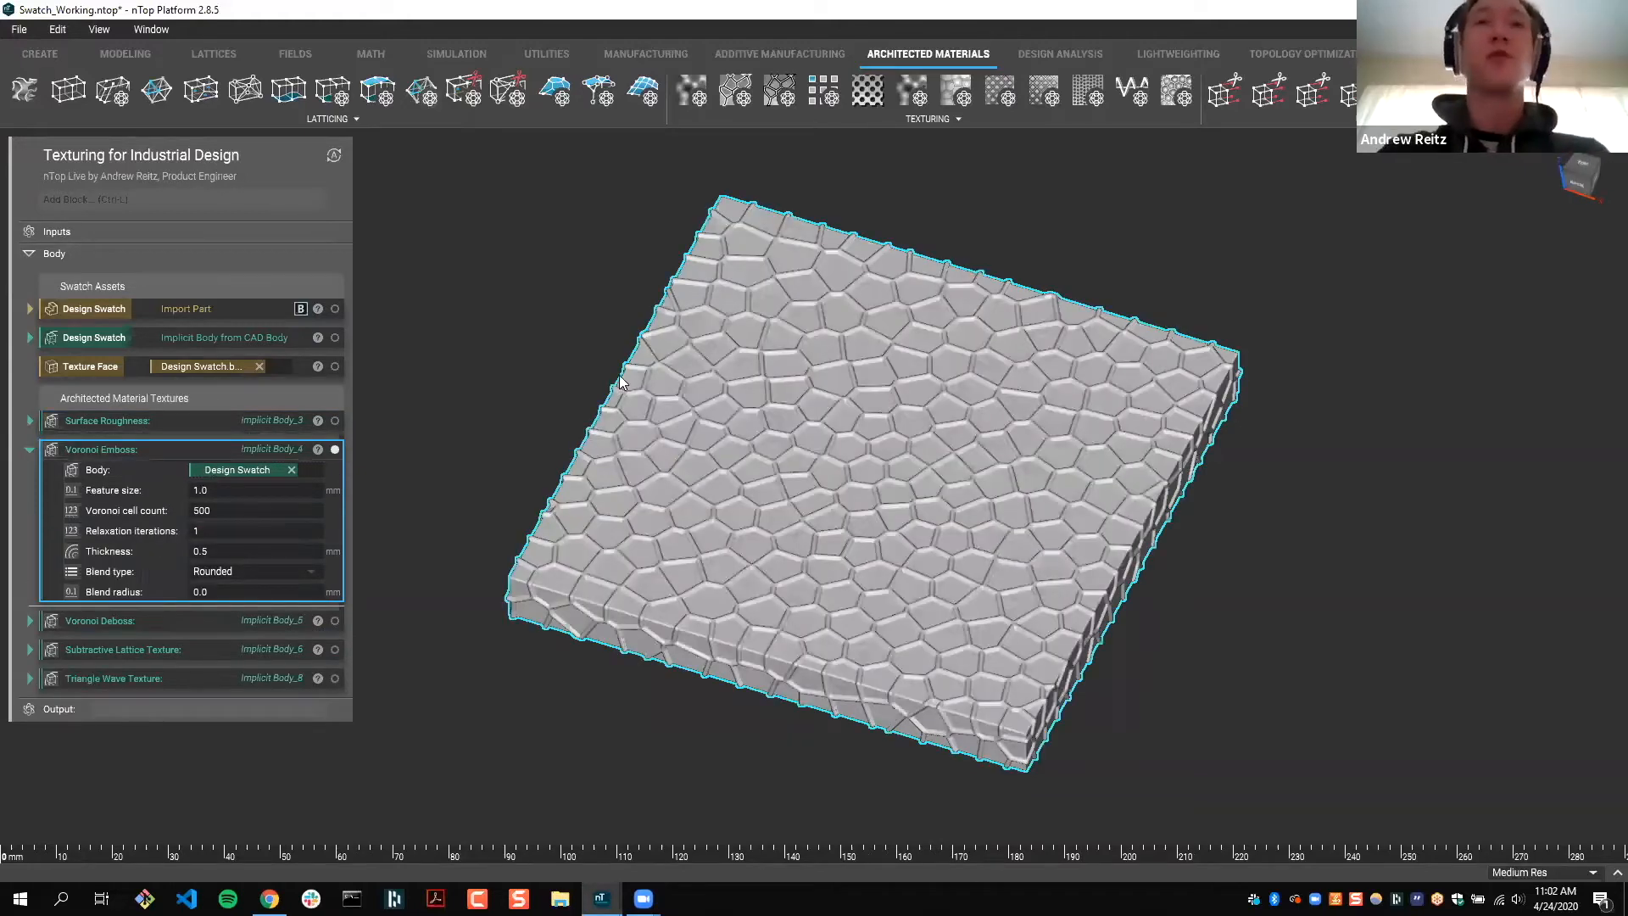
right_click_drag(563, 388, 559, 370)
scroll(563, 389, "up", 1)
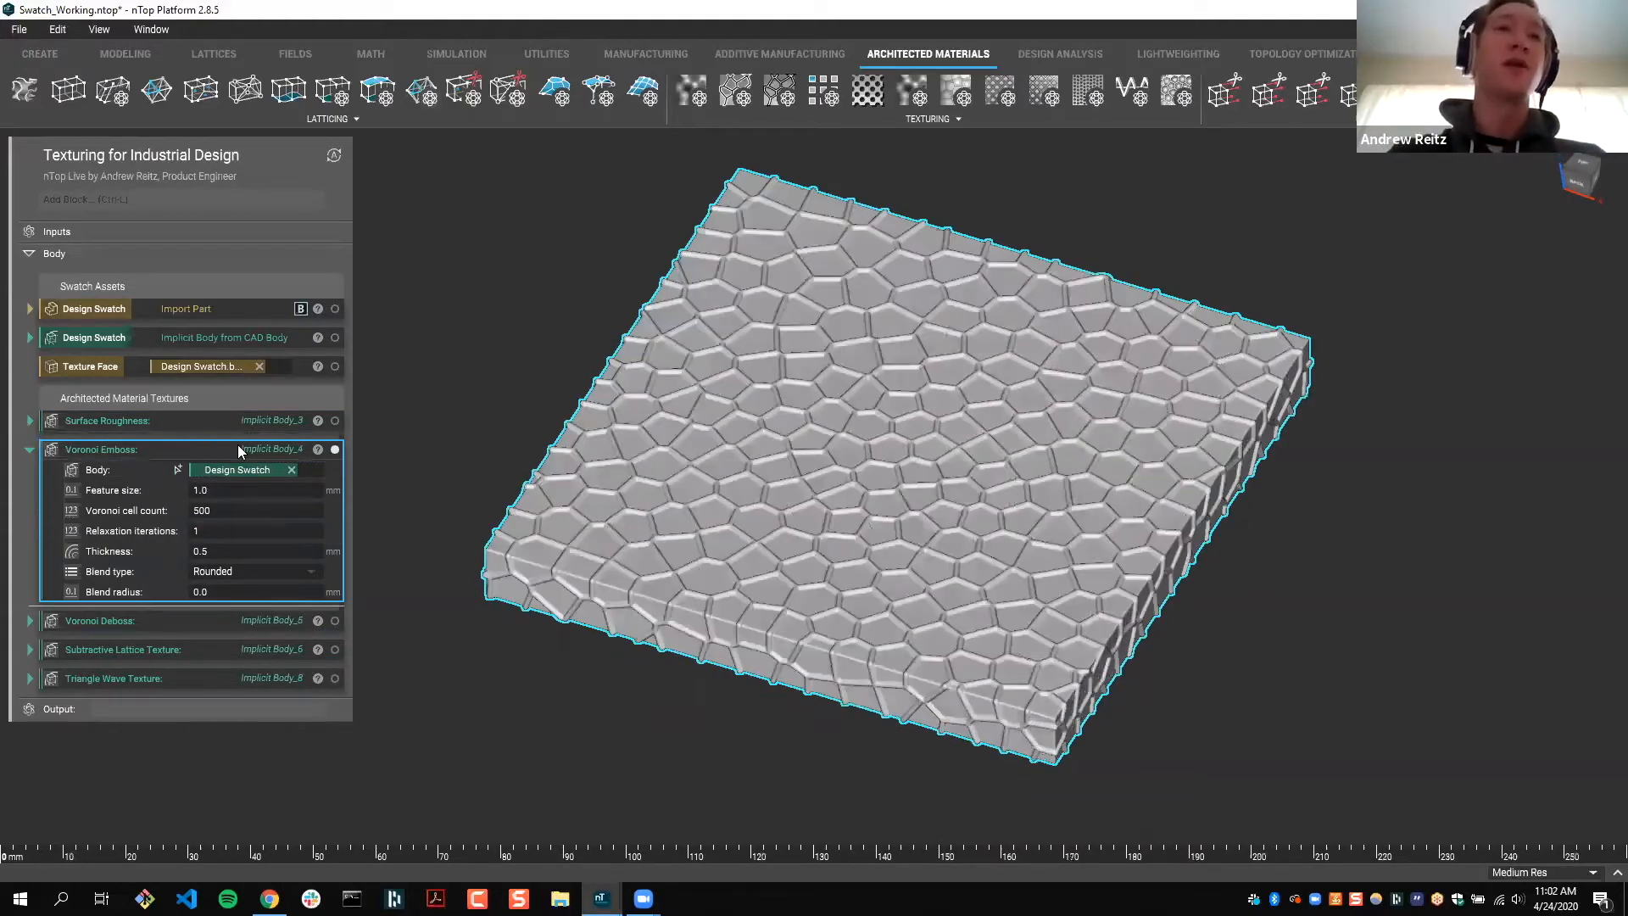
left_click(335, 451)
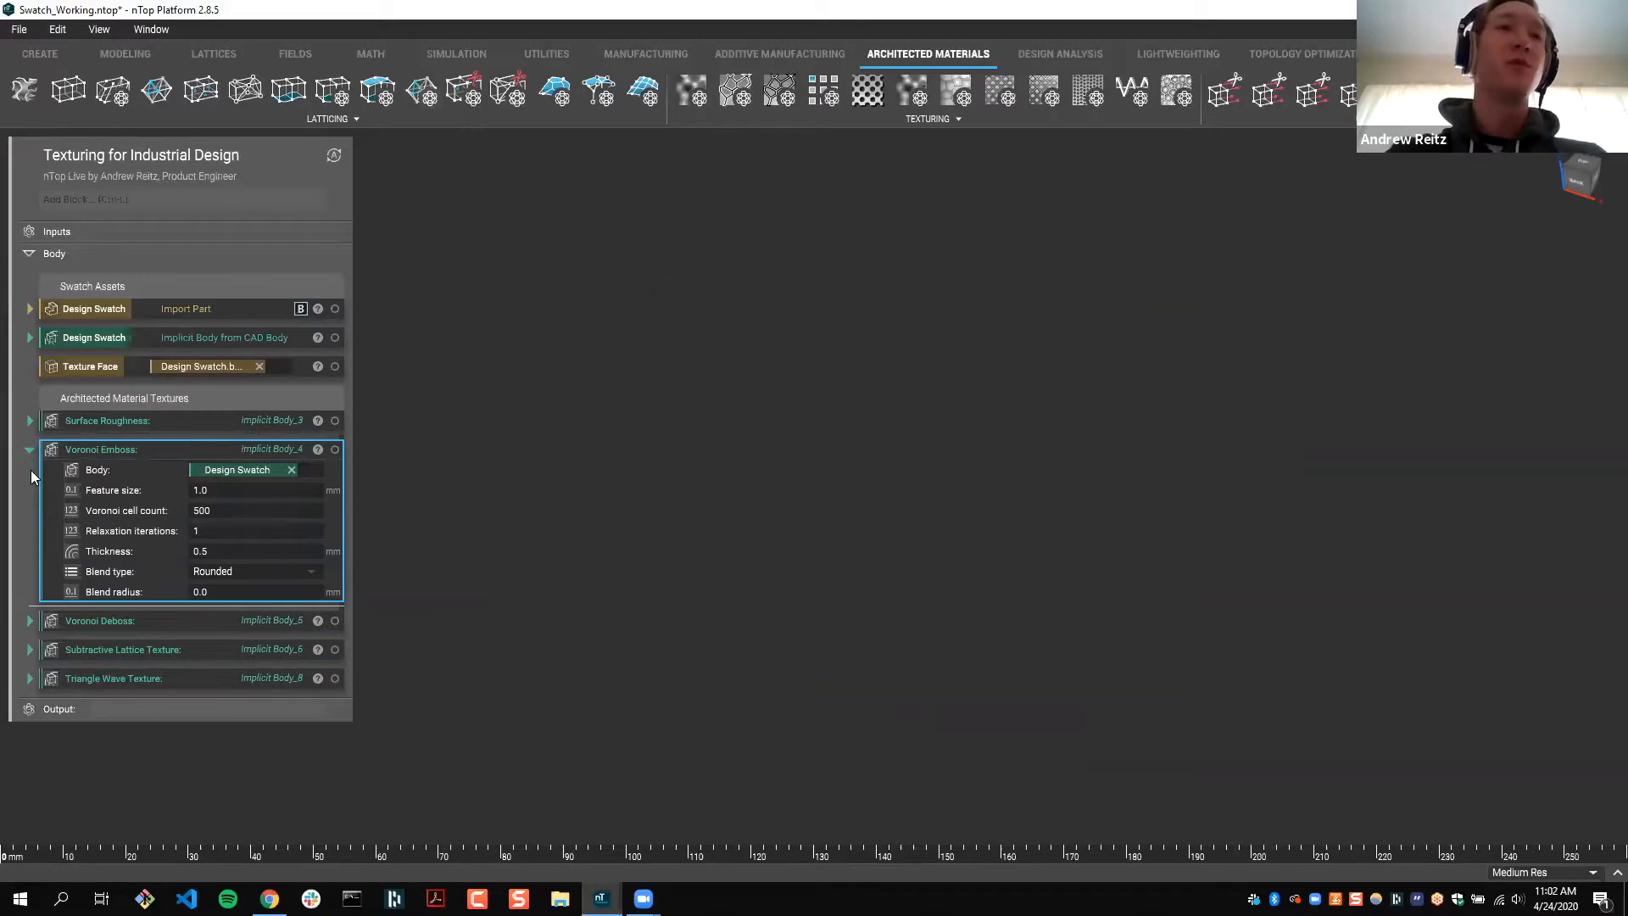
left_click(30, 449)
Step: Display the Voronoi Deboss body with its block expanded and examine the recessed cell pattern on the swatch
left_click(190, 479)
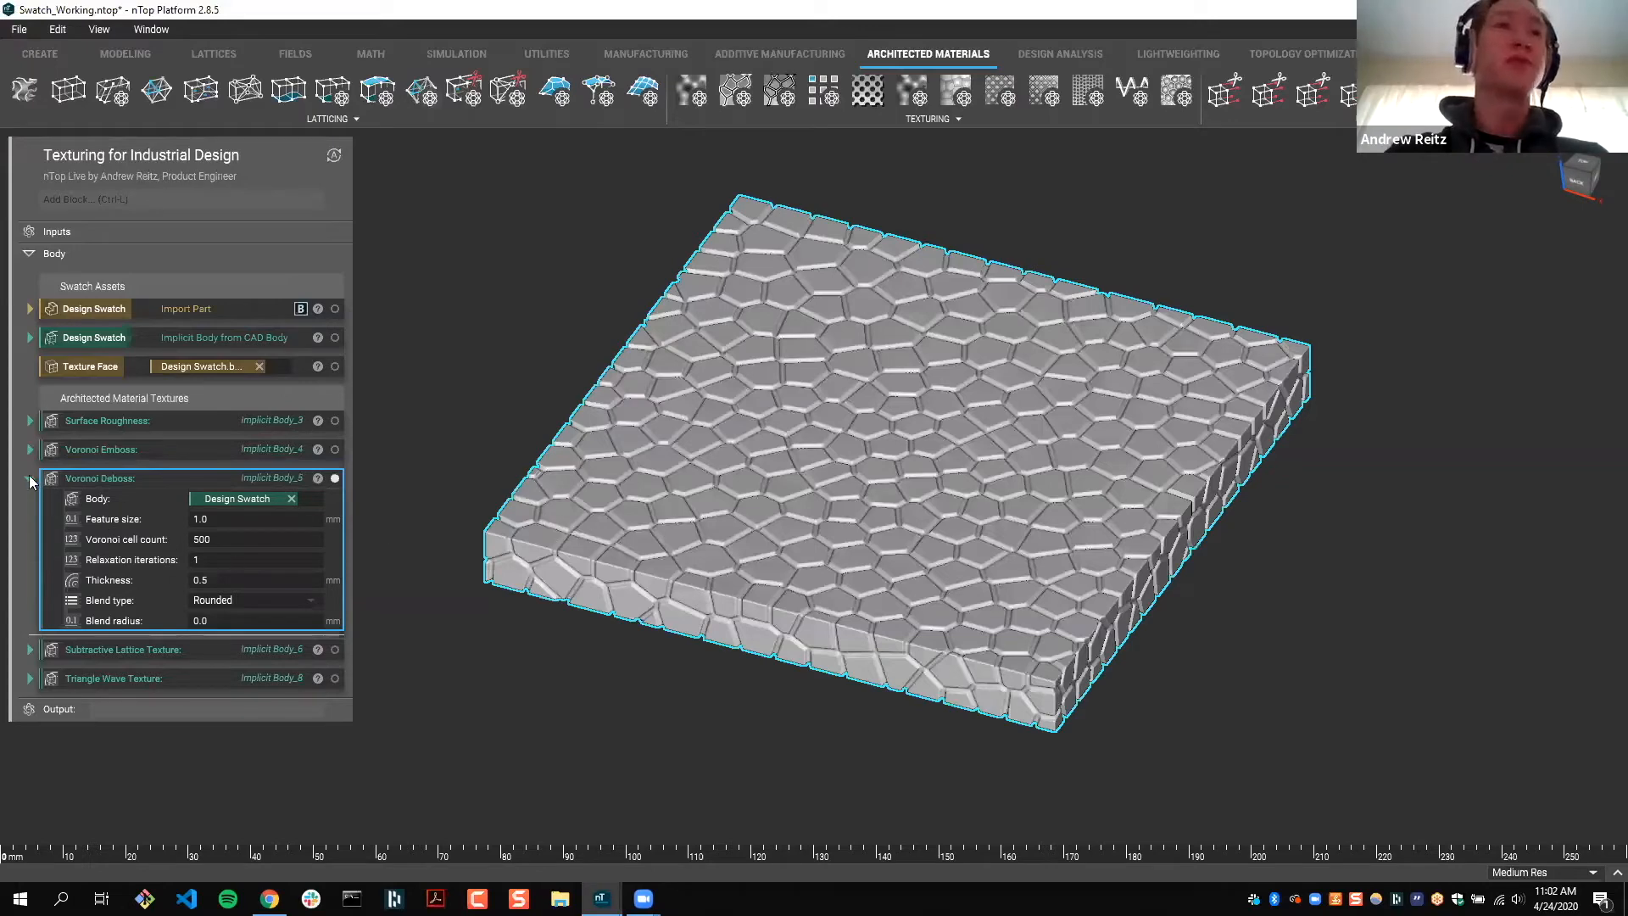
middle_click_drag(526, 475, 508, 560)
scroll(509, 526, "up", 1)
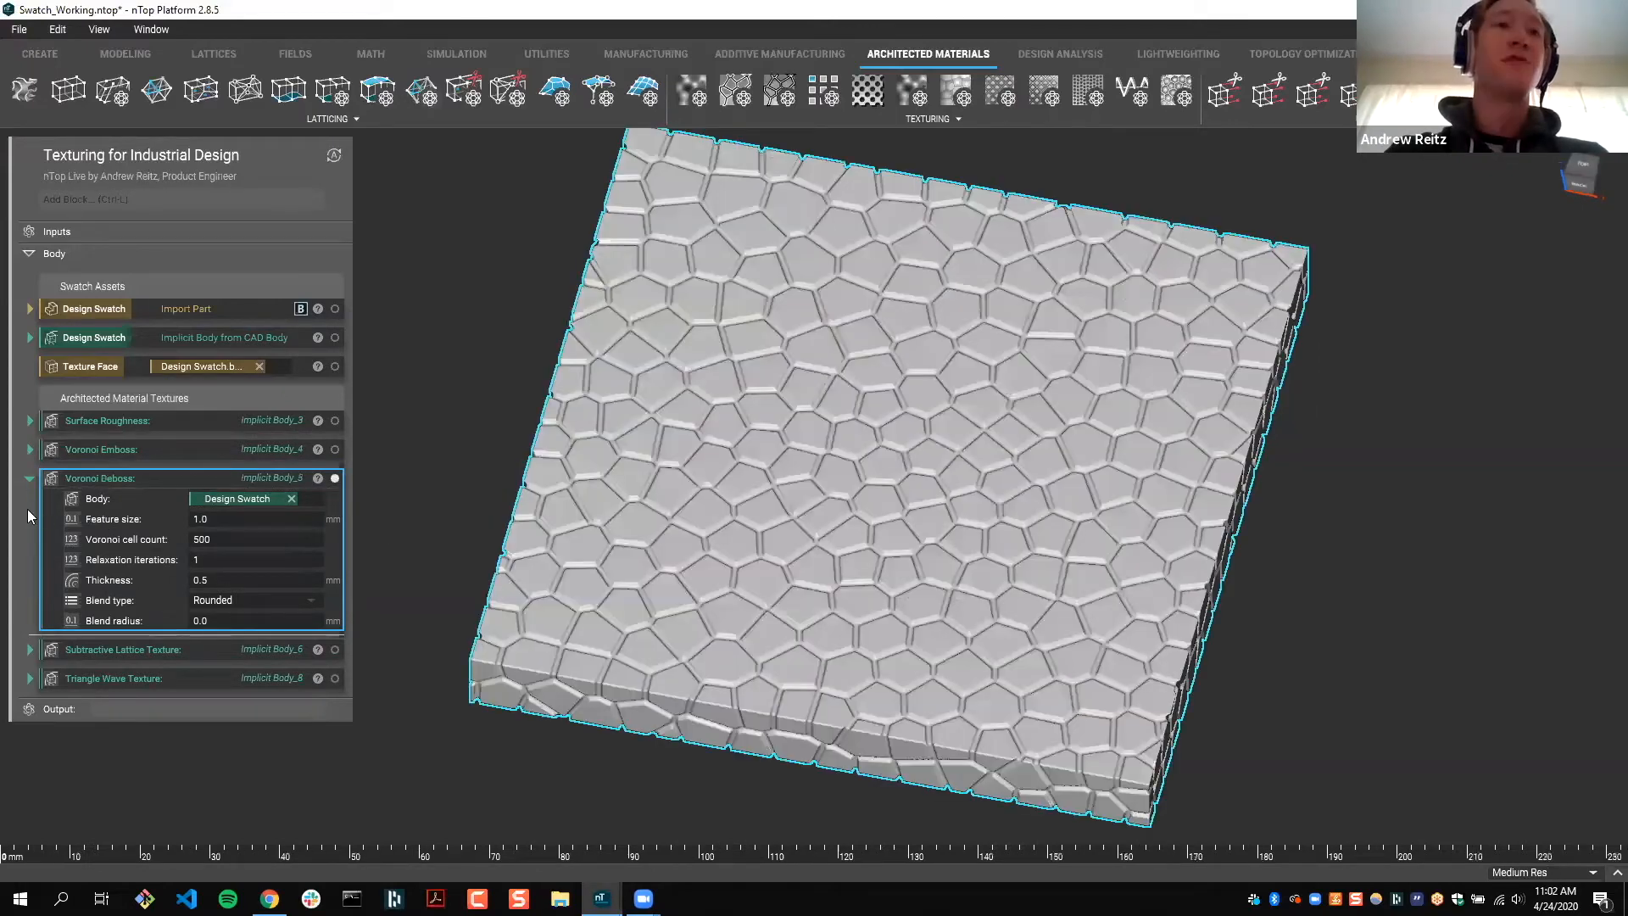
middle_click_drag(496, 476, 739, 463)
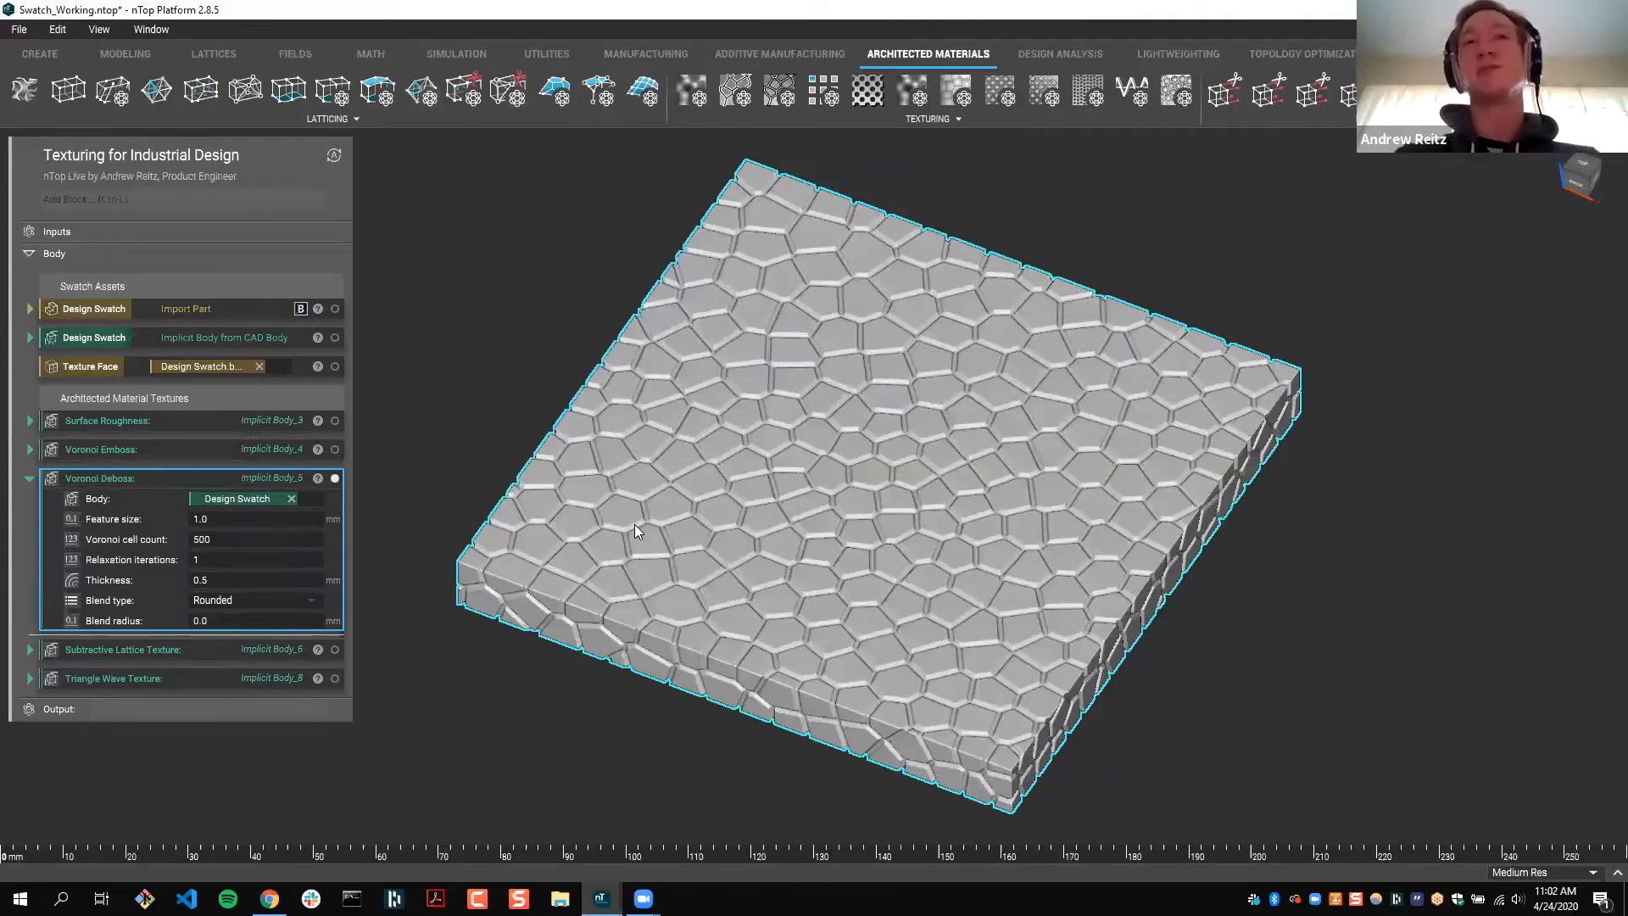
Step: Display the Subtractive Lattice Texture body and examine its face centered cubic pattern from above and in isometric view
key("Page_Down")
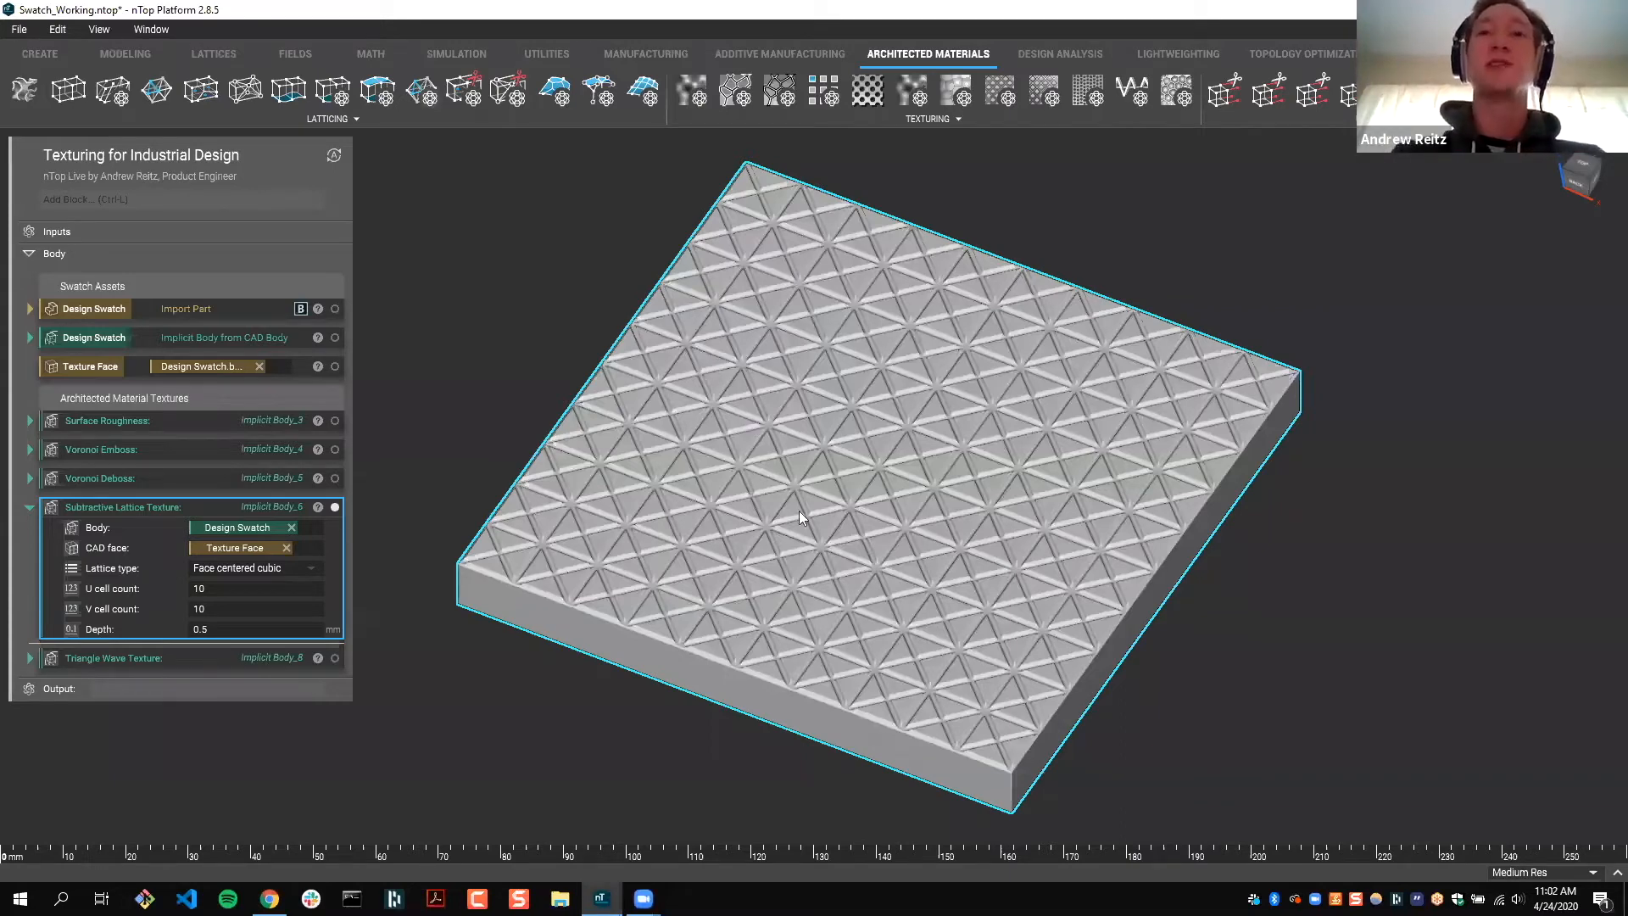
key("t")
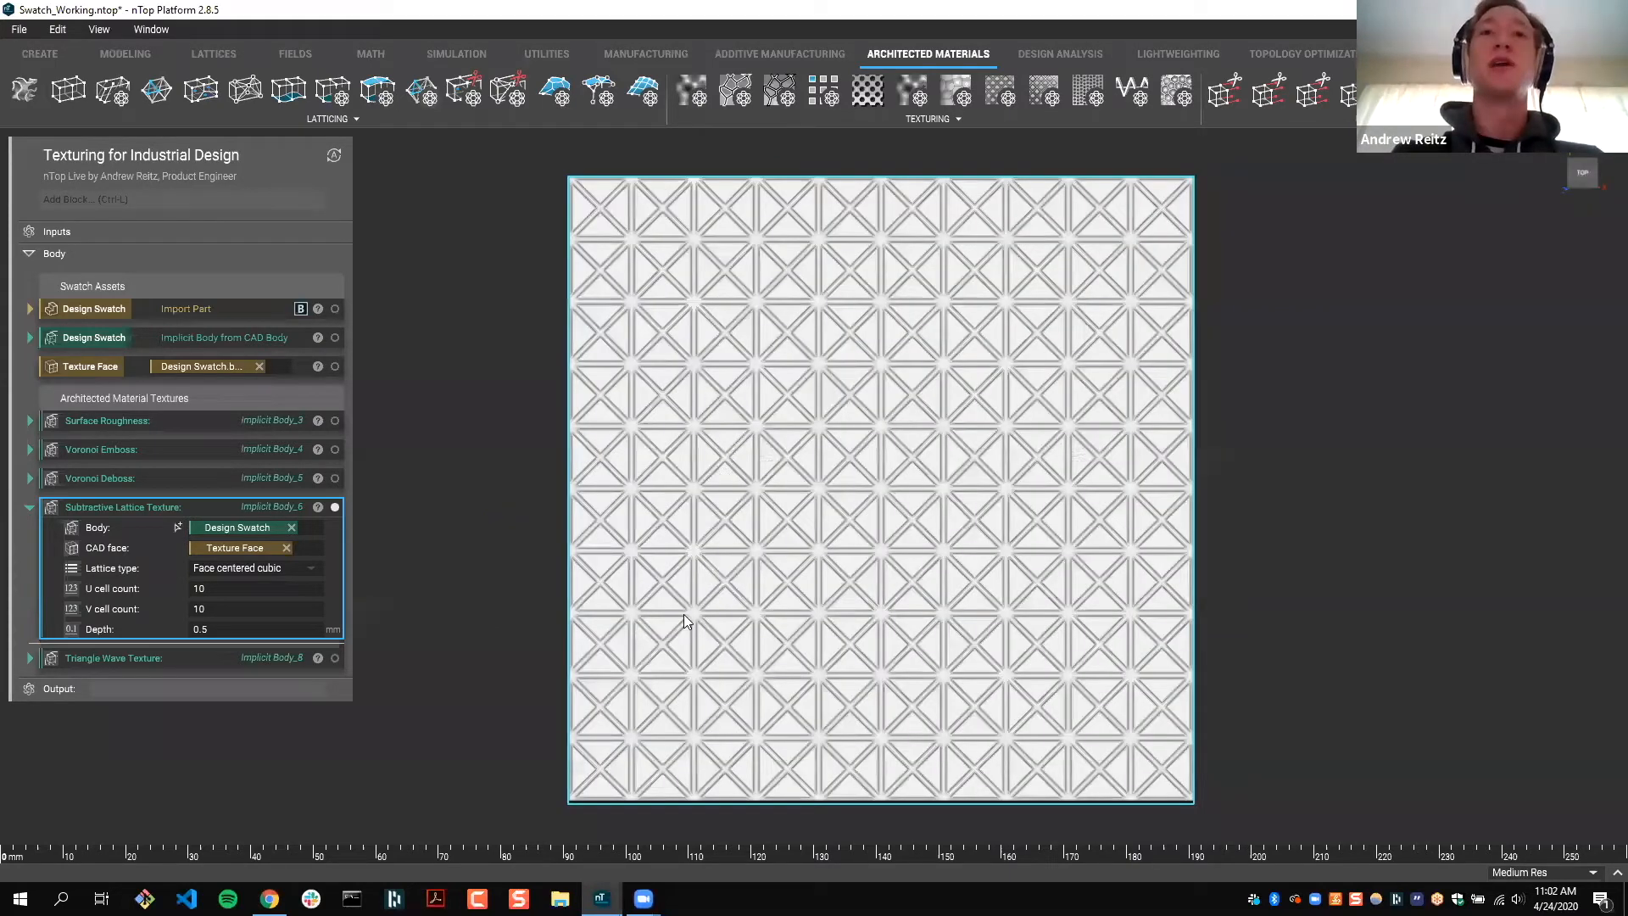
scroll(799, 680, "up", 2)
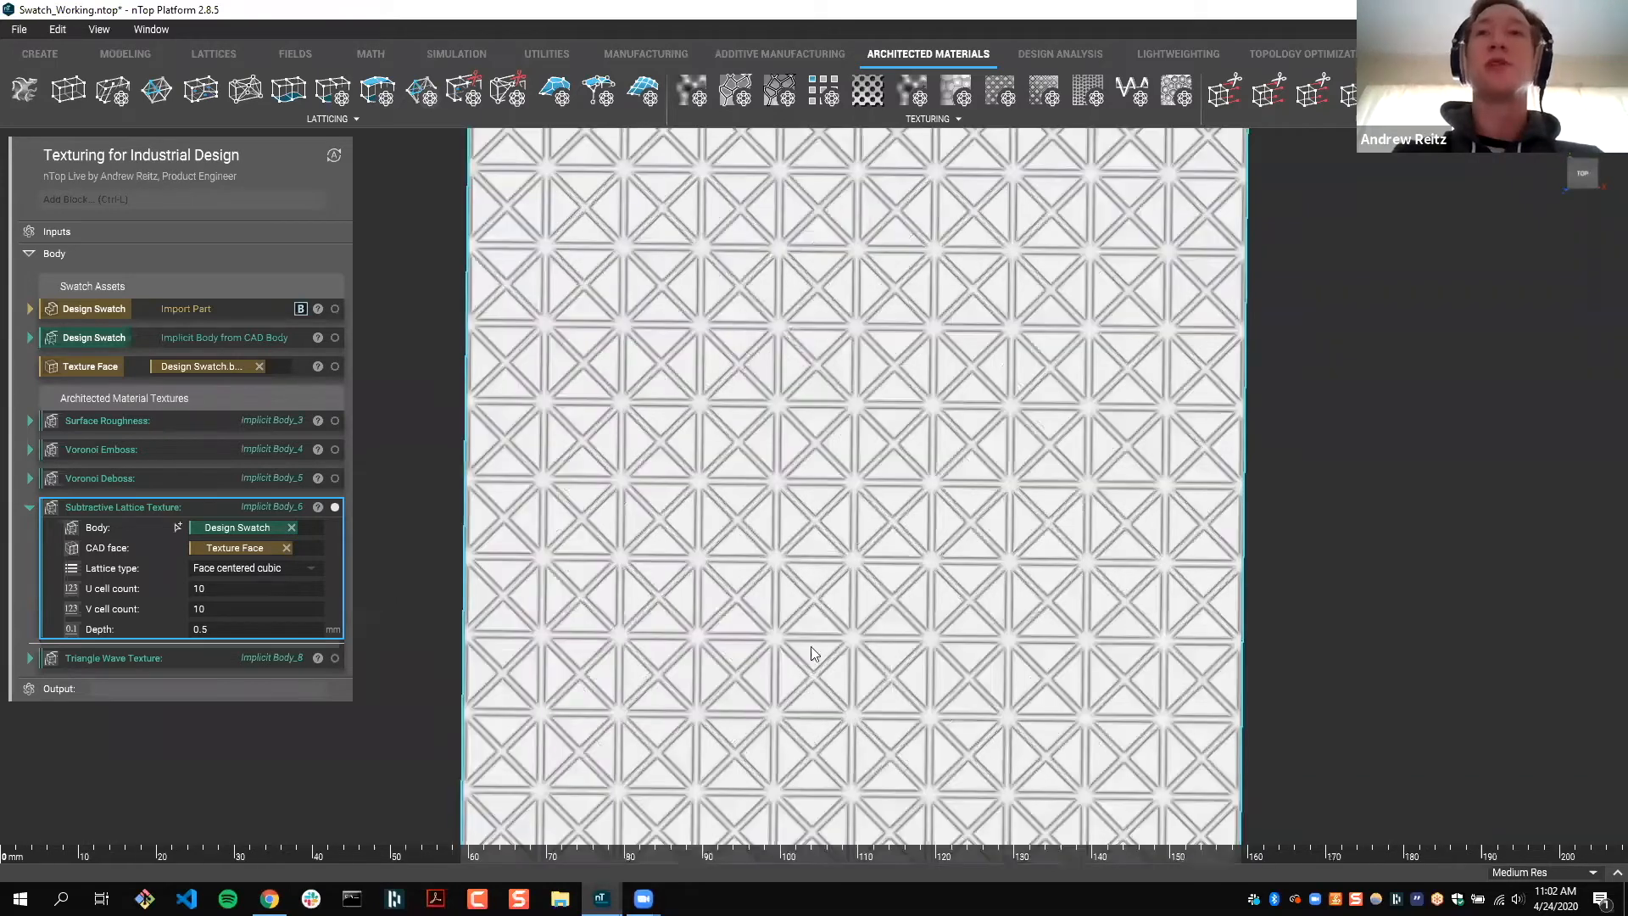
key("i")
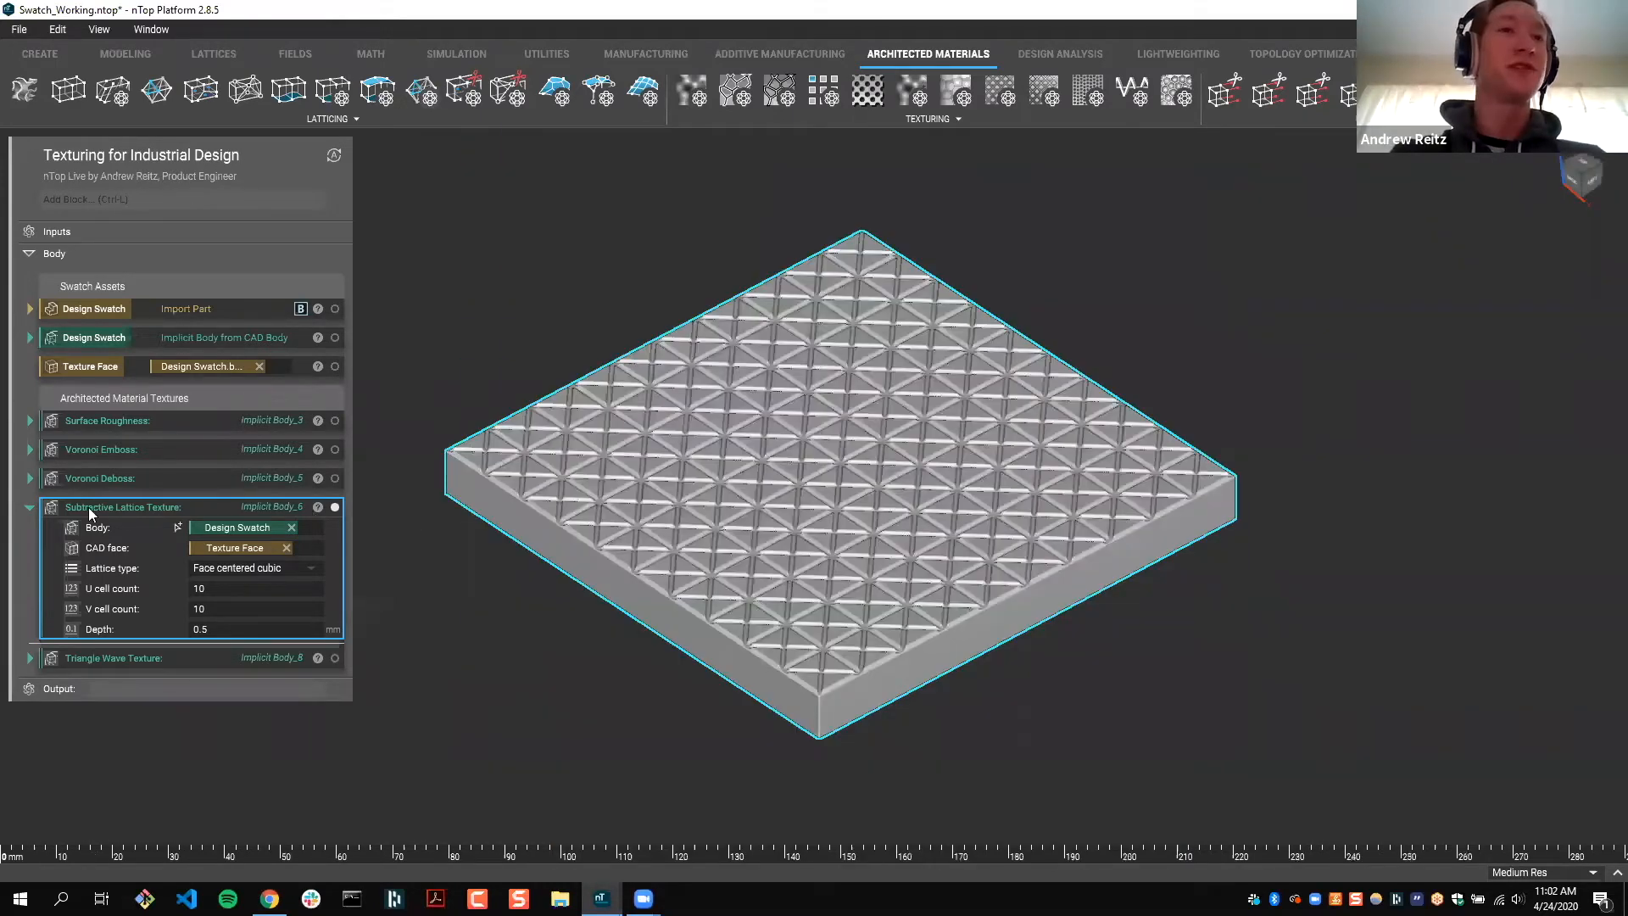
Step: Display the Triangle Wave Texture body, examine its ridges, and hide it again
middle_click_drag(344, 504, 332, 531)
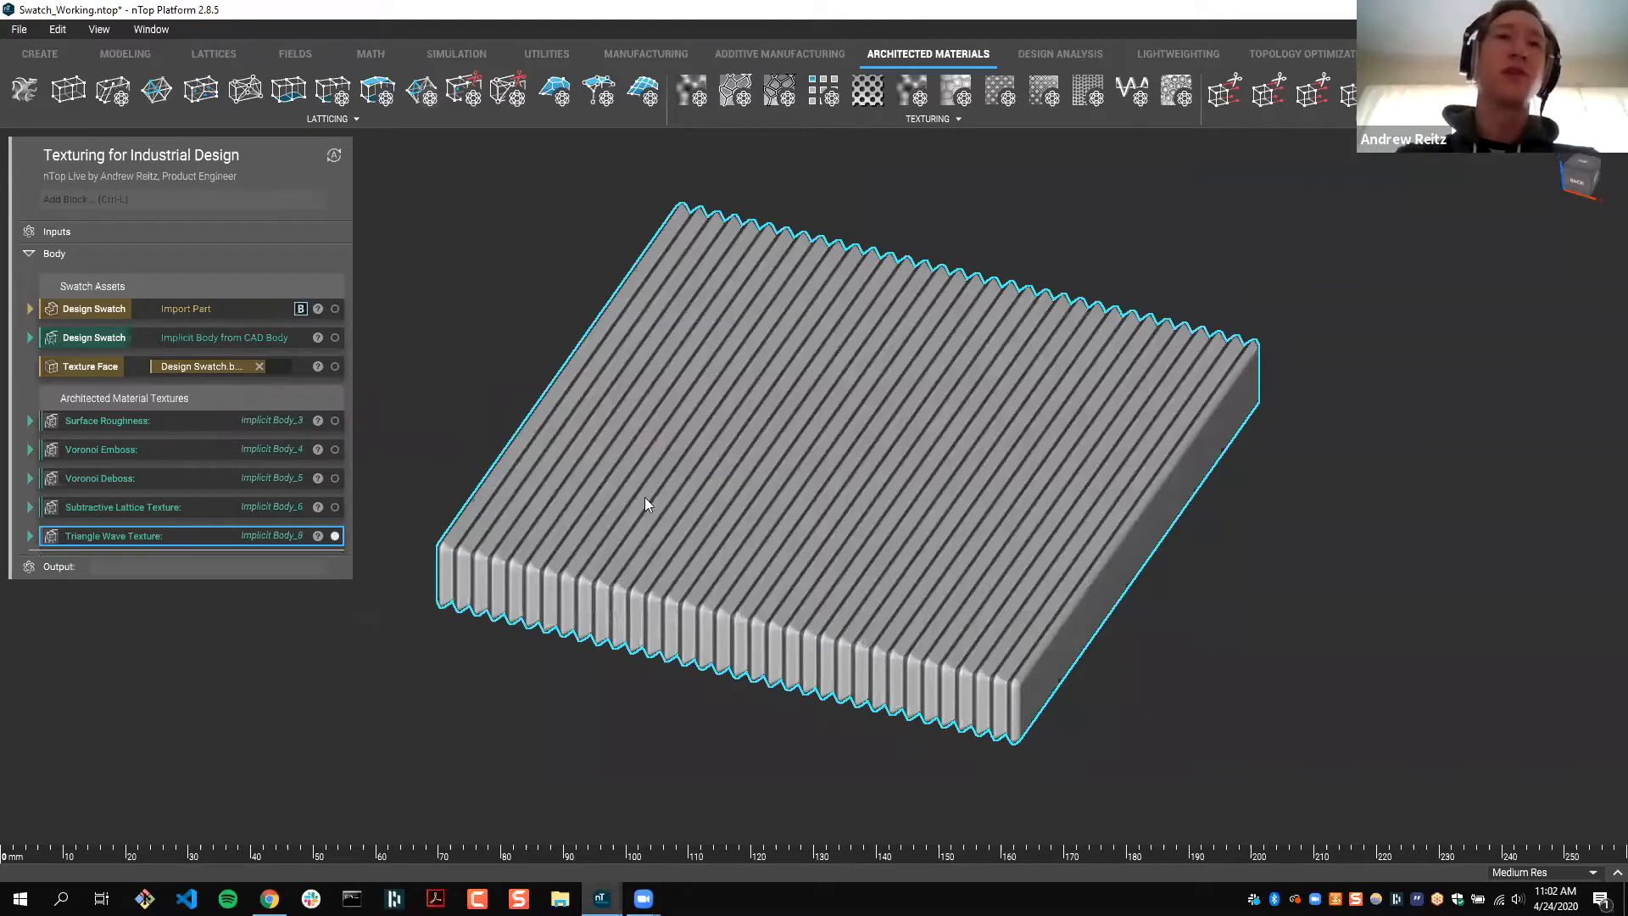
right_click_drag(644, 497, 736, 526)
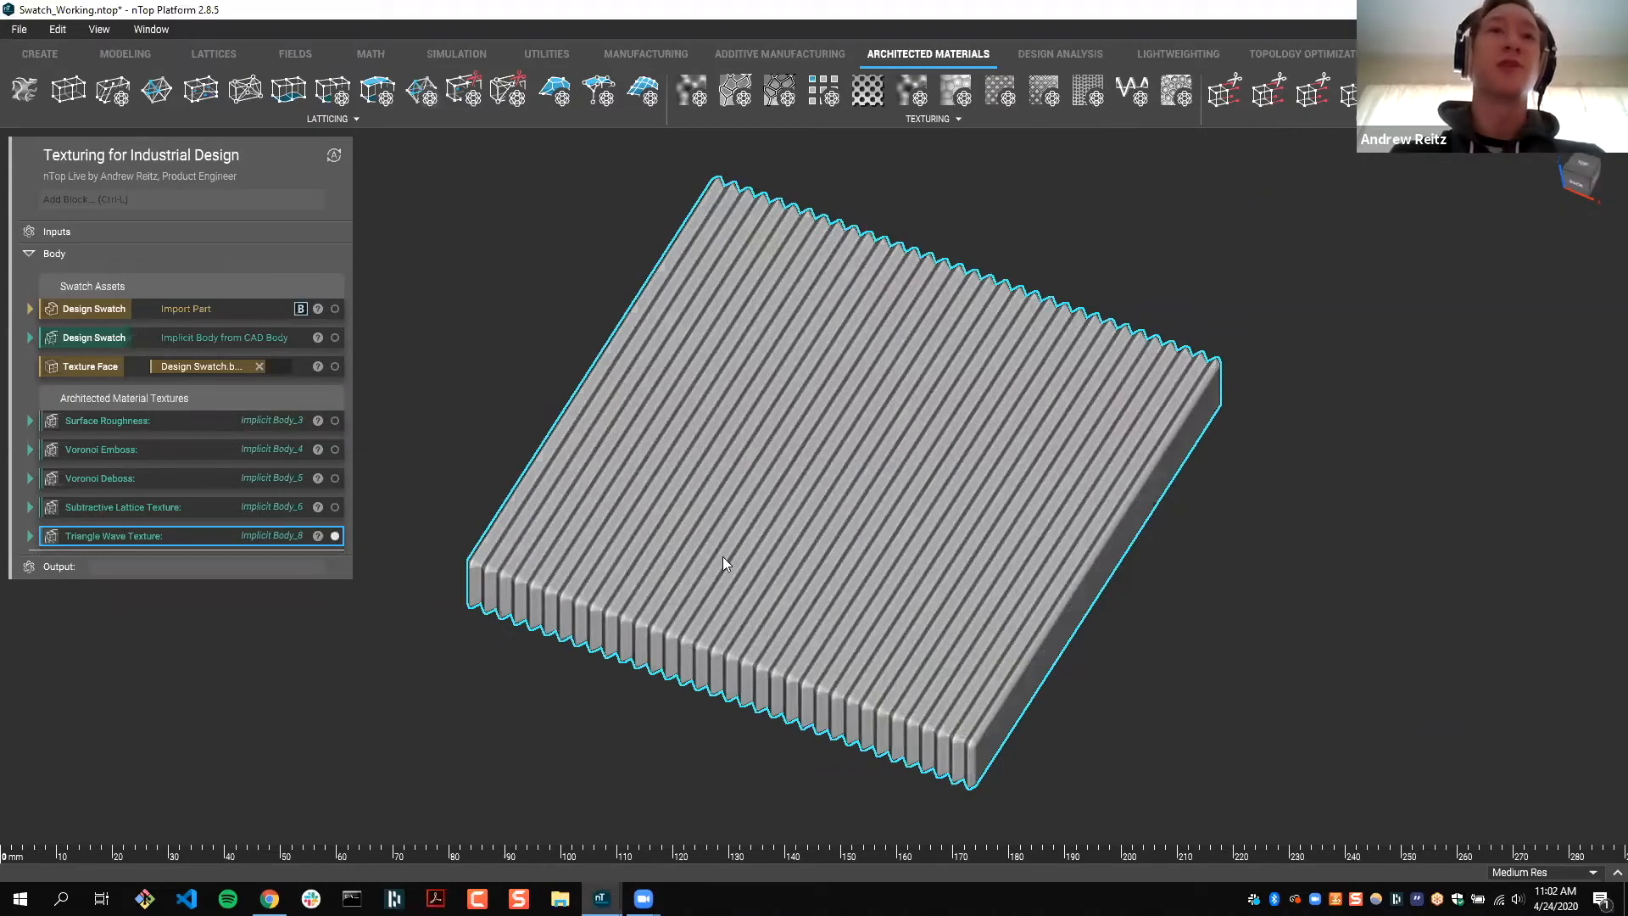
left_click(335, 536)
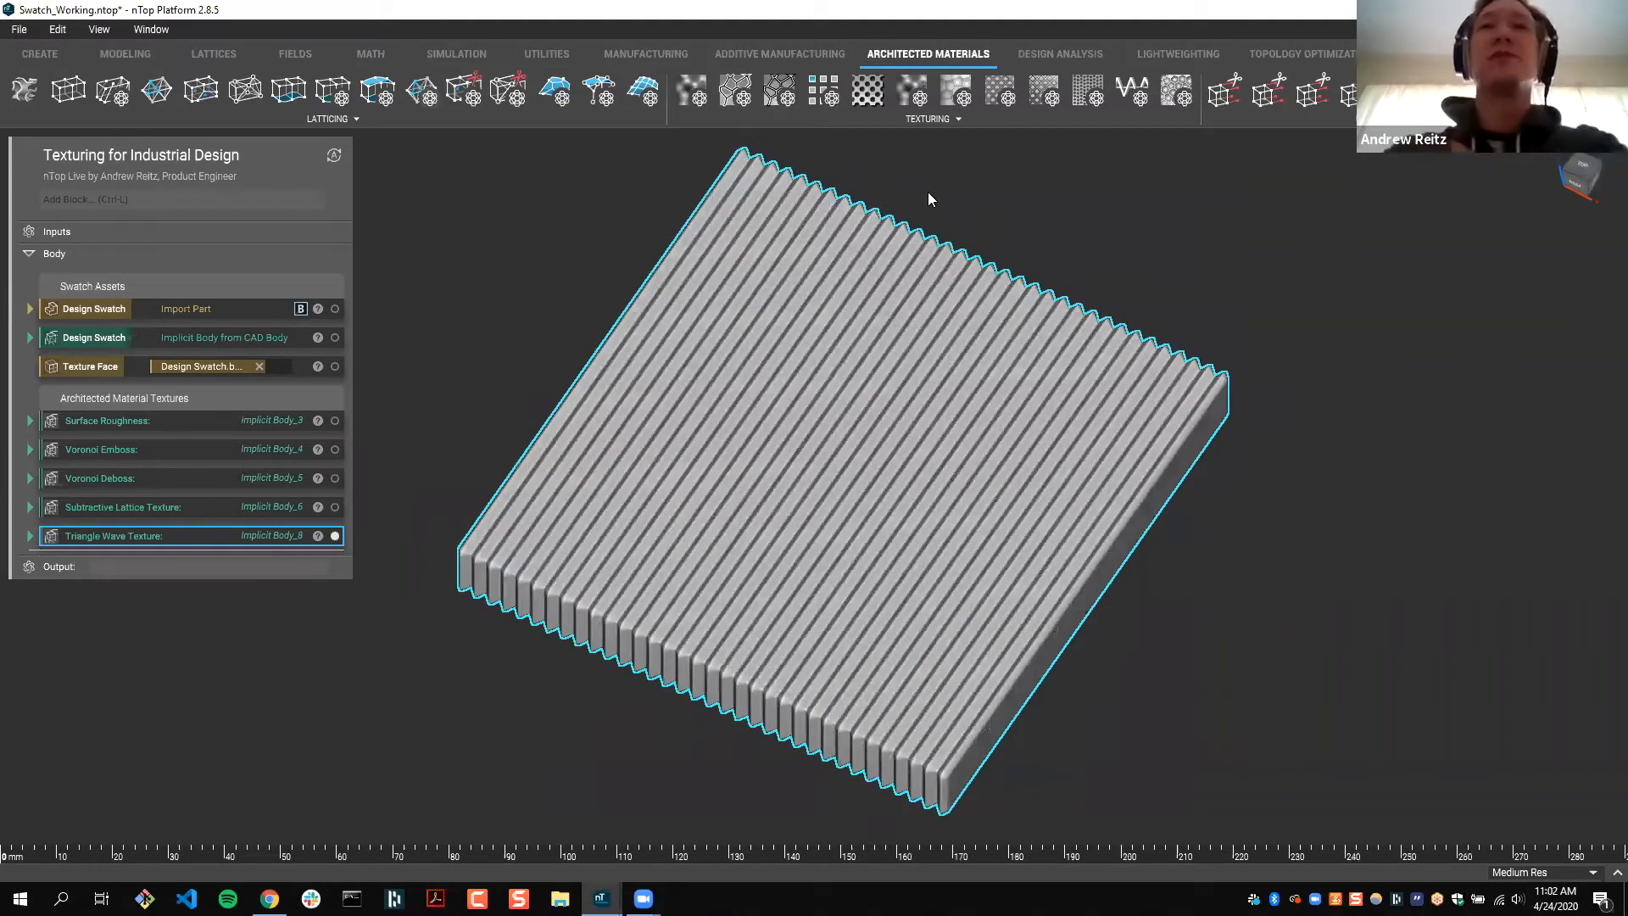
Step: Add a Sphere Grid Deboss block with the implicit Design Swatch as its body and Texture Face as its CAD face
left_click(928, 119)
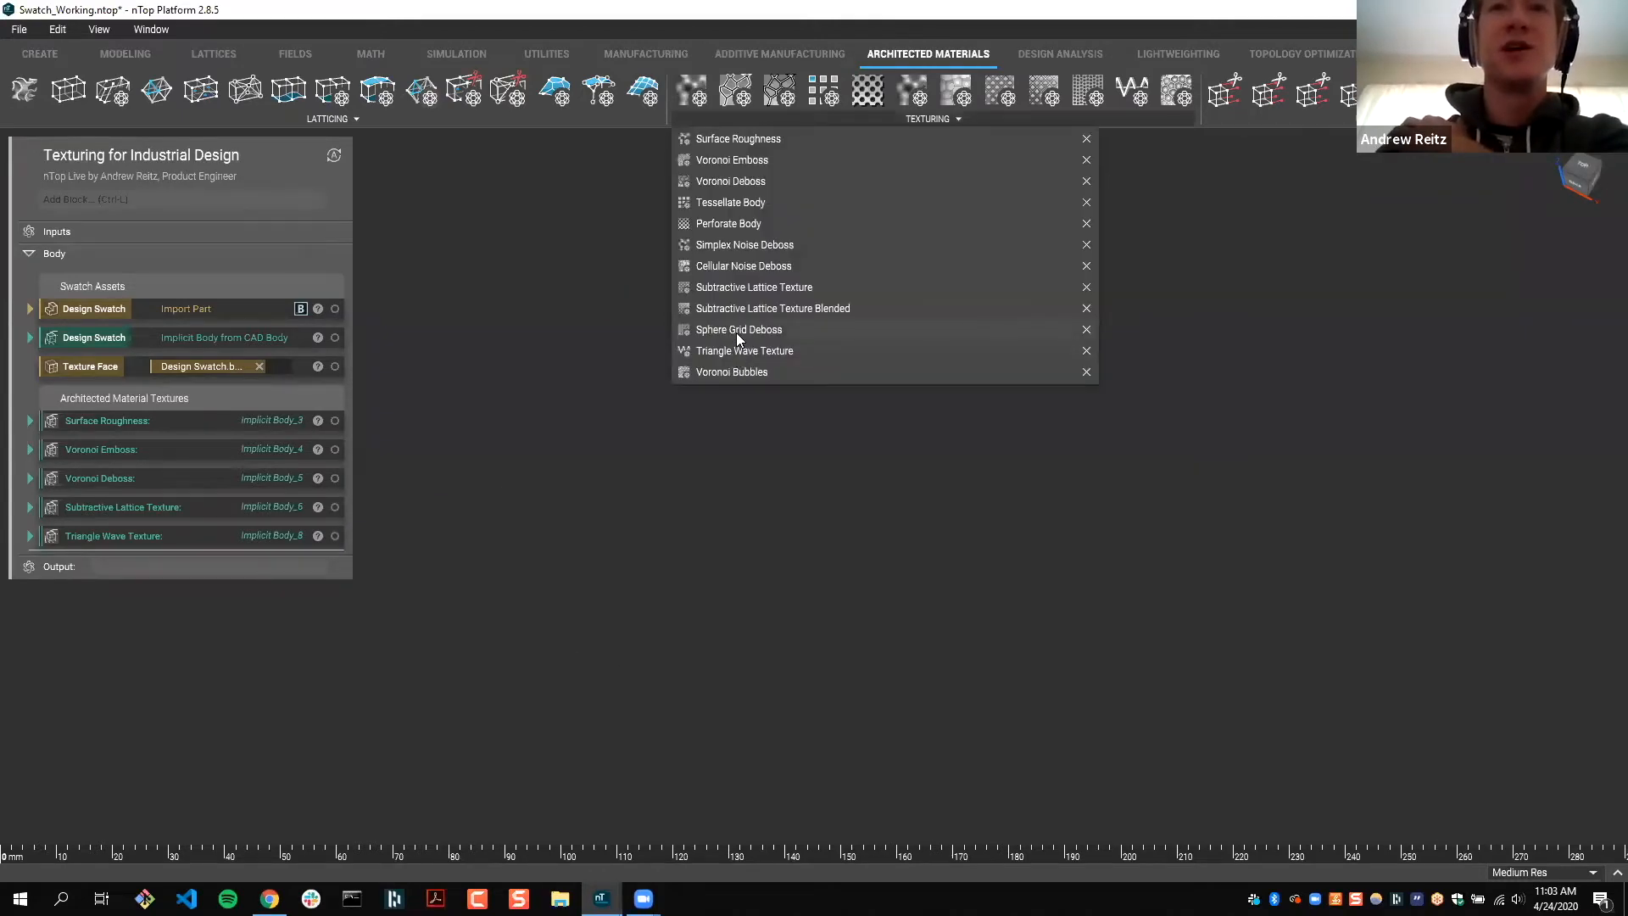
left_click(740, 331)
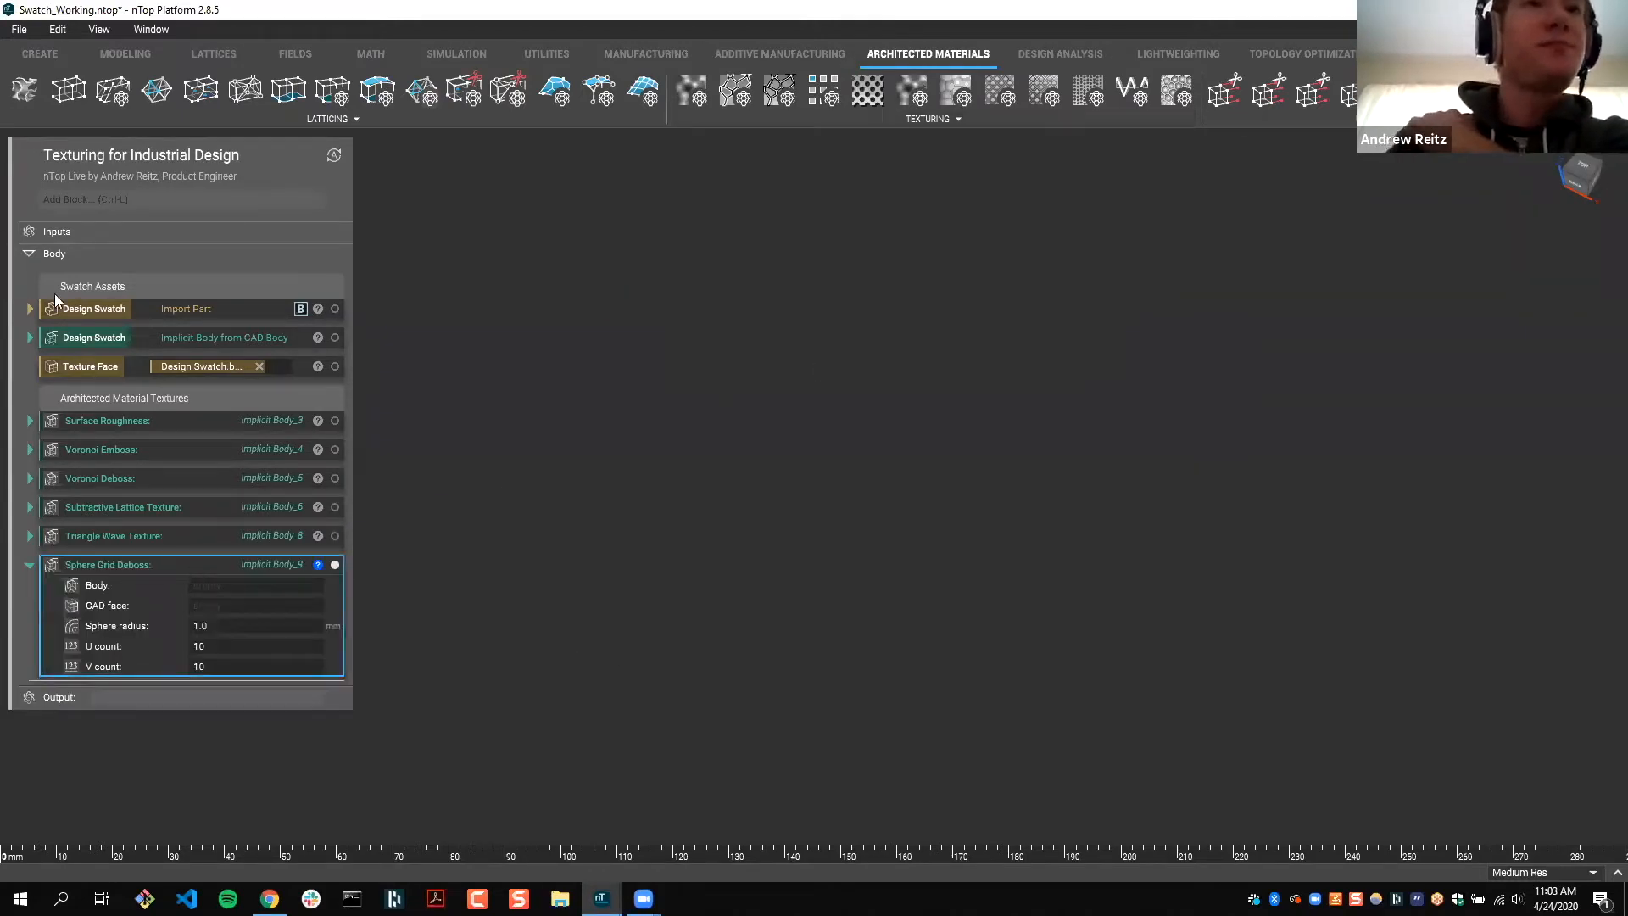
left_click_drag(90, 337, 283, 589)
left_click_drag(120, 367, 236, 607)
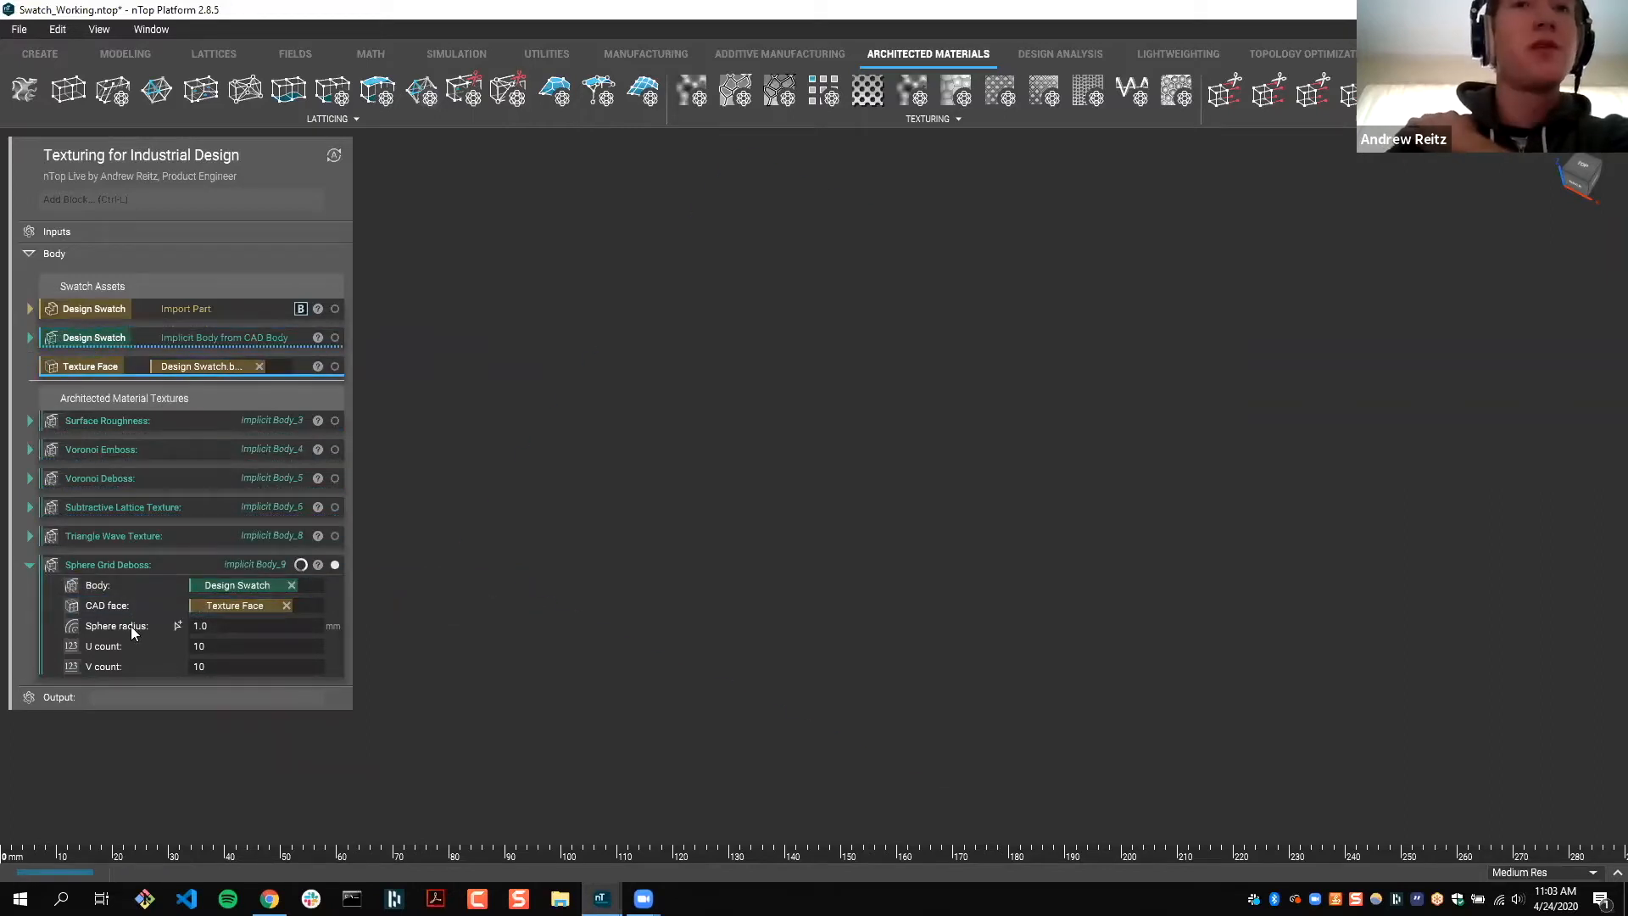
right_click_drag(941, 489, 979, 574)
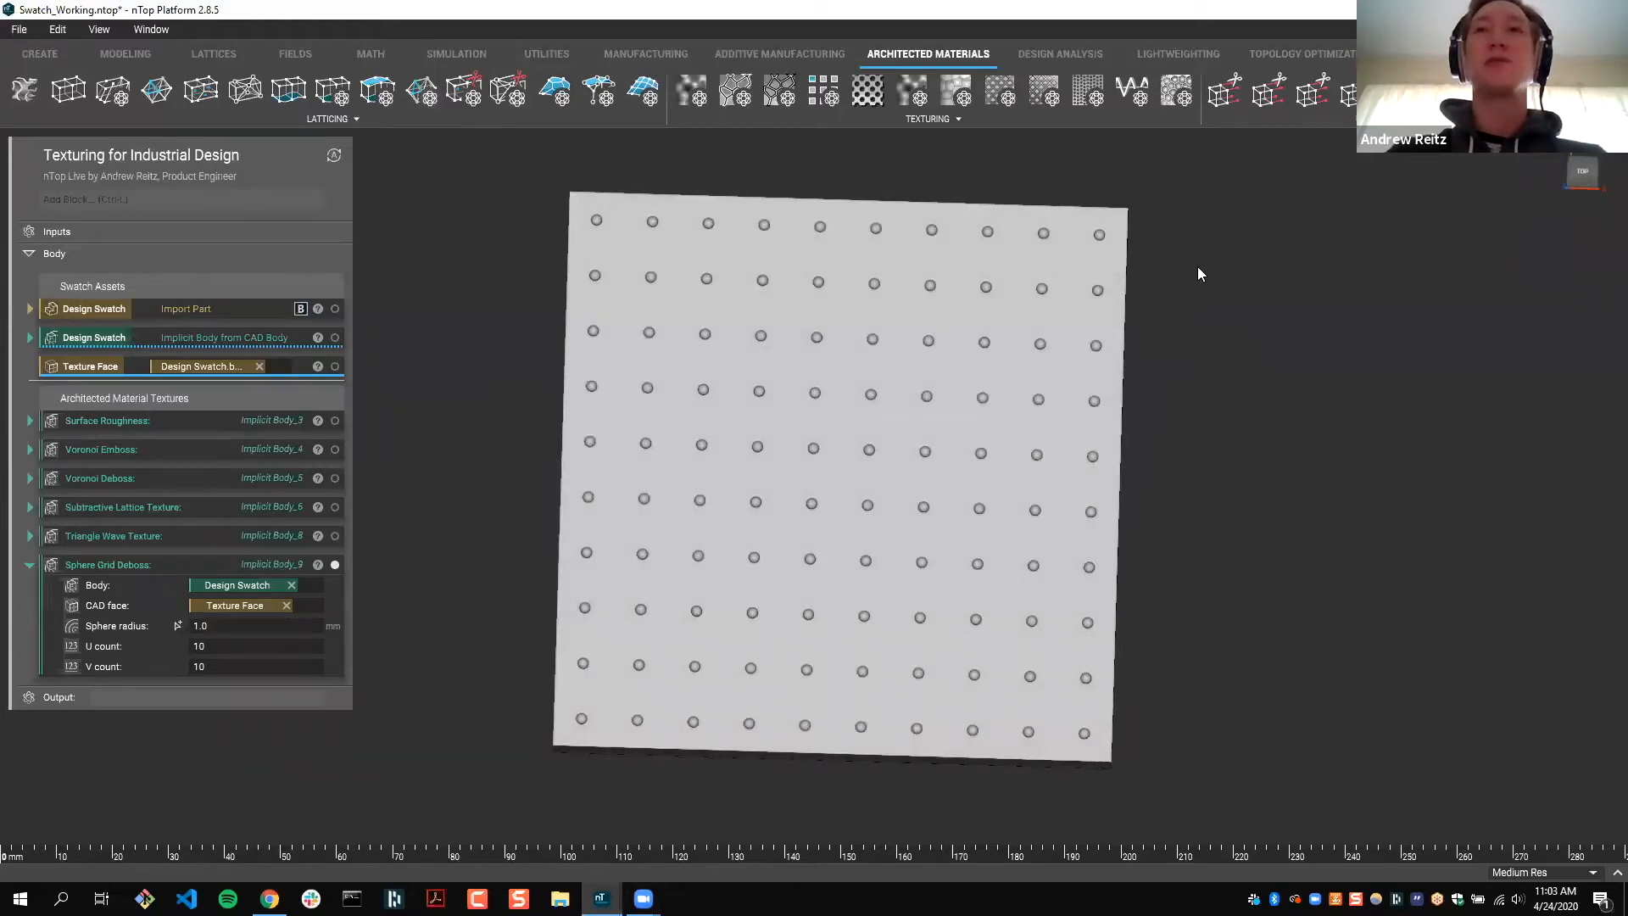
right_click_drag(1197, 267, 1403, 219)
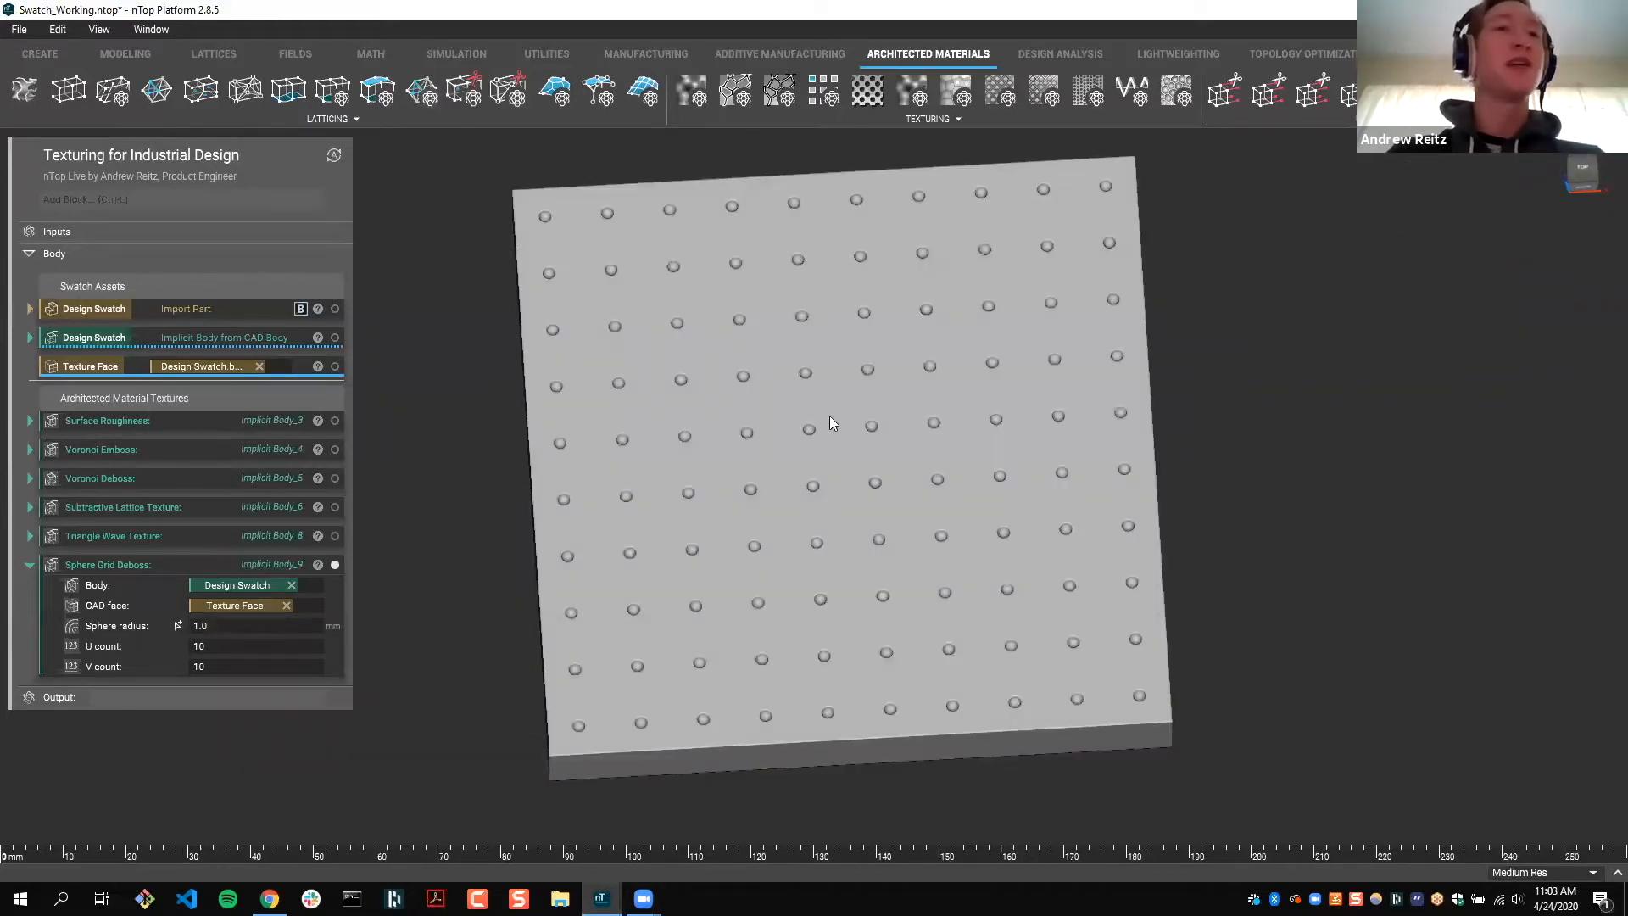
right_click_drag(829, 416, 793, 480)
Step: Set both the U count and V count of the Sphere Grid Deboss block to 40
double_click(246, 645)
type("40")
key("Tab")
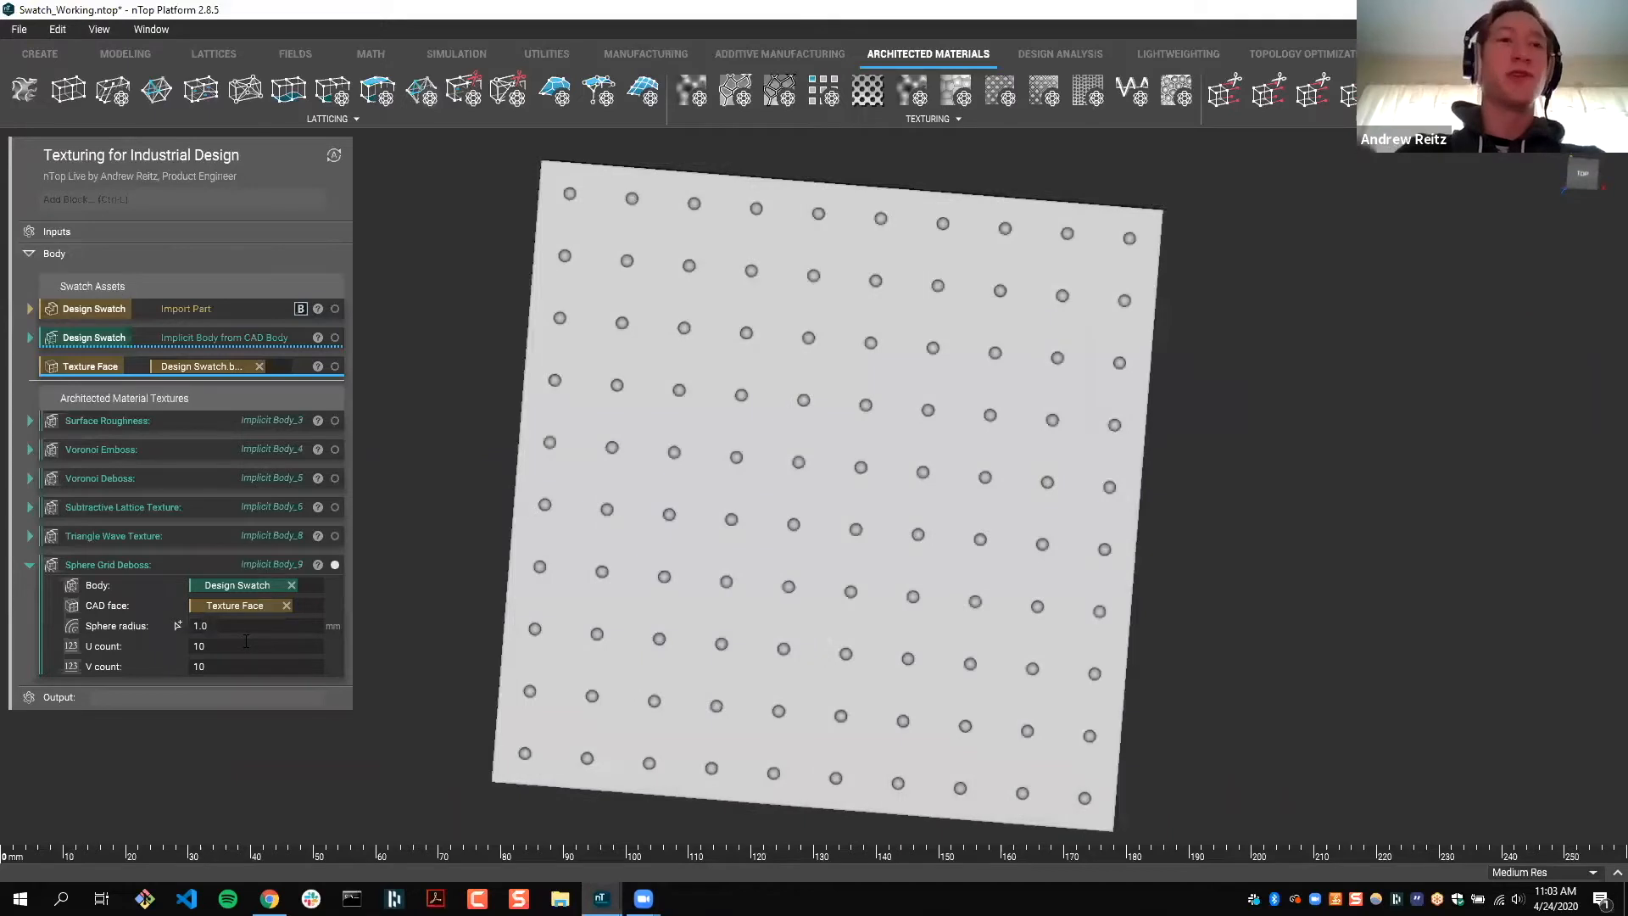
type("40")
key("Return")
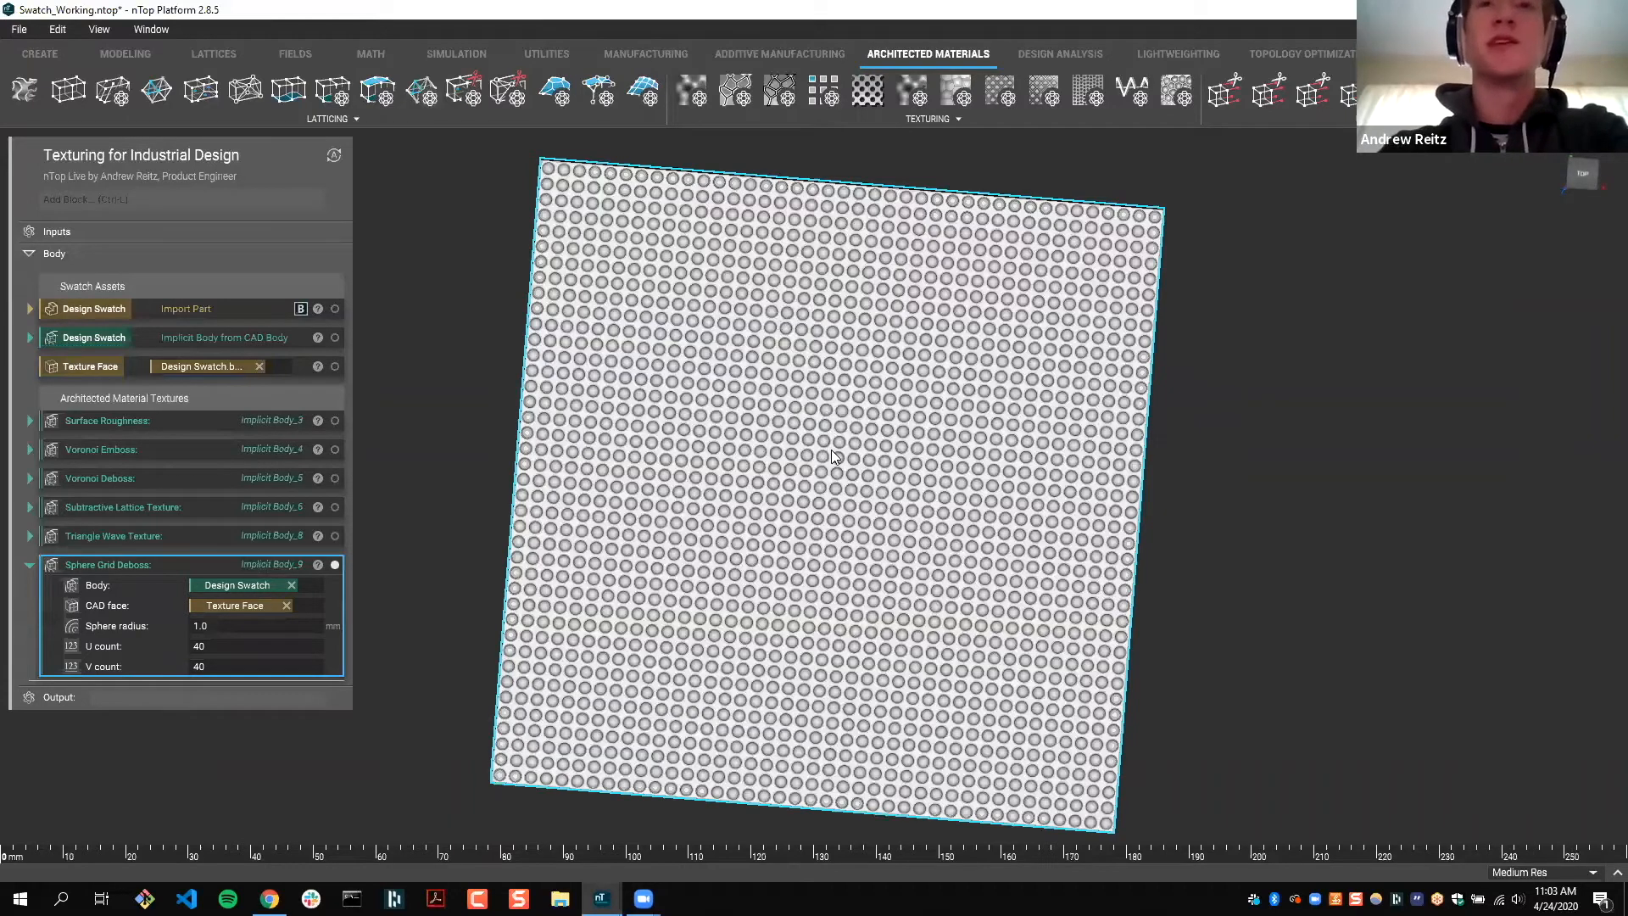
key("space")
right_click_drag(883, 364, 888, 375)
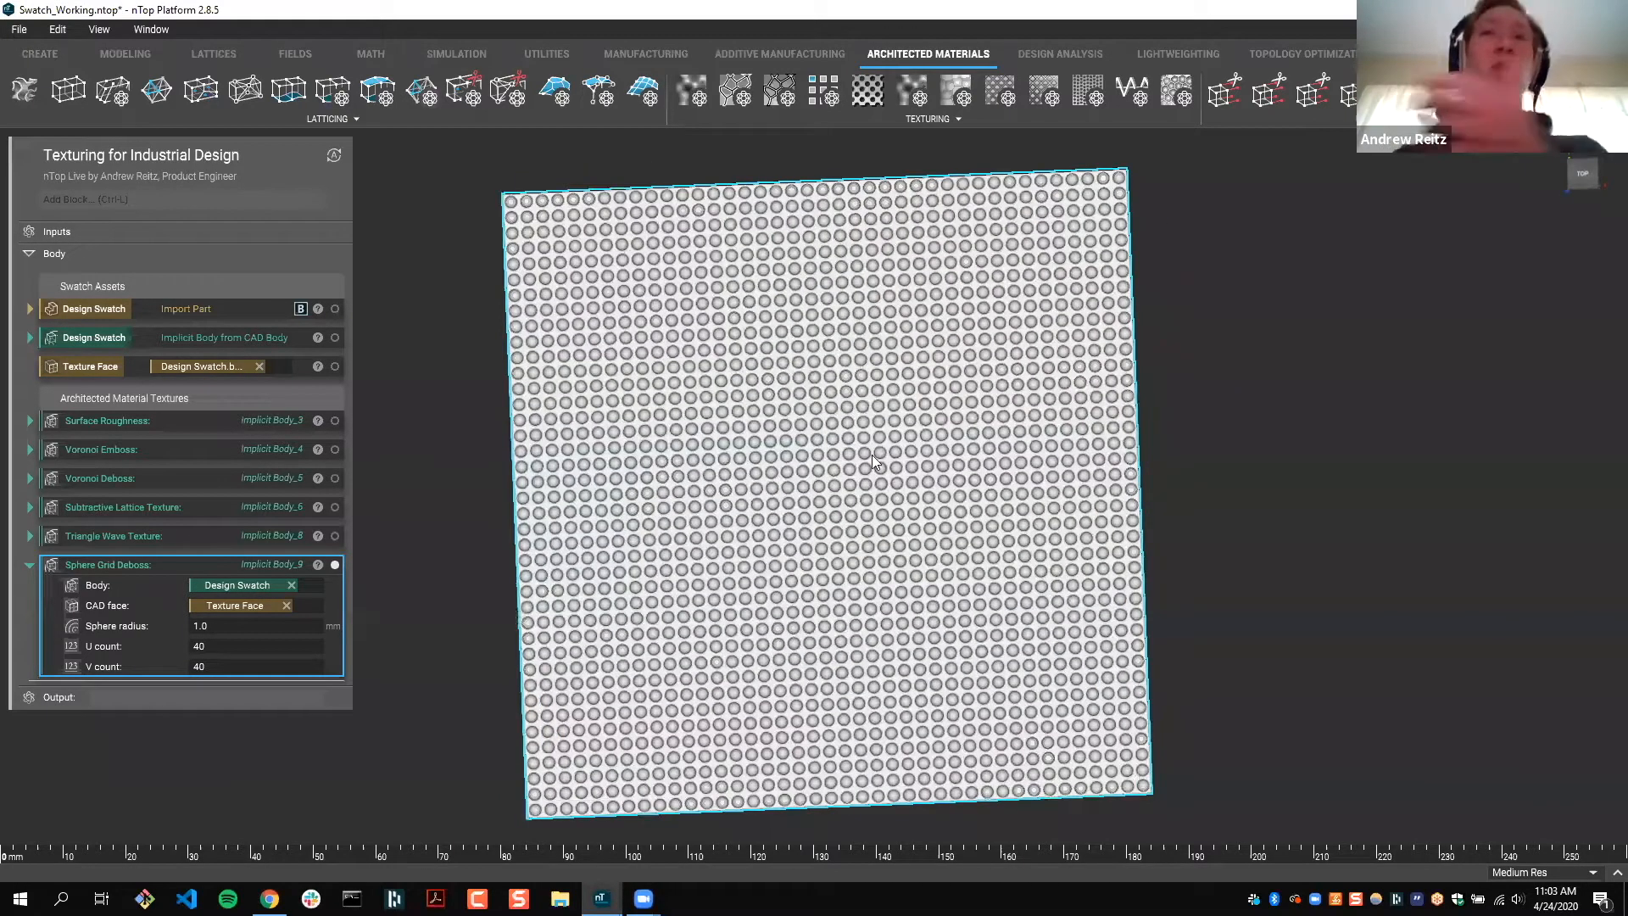
right_click_drag(497, 663, 465, 732)
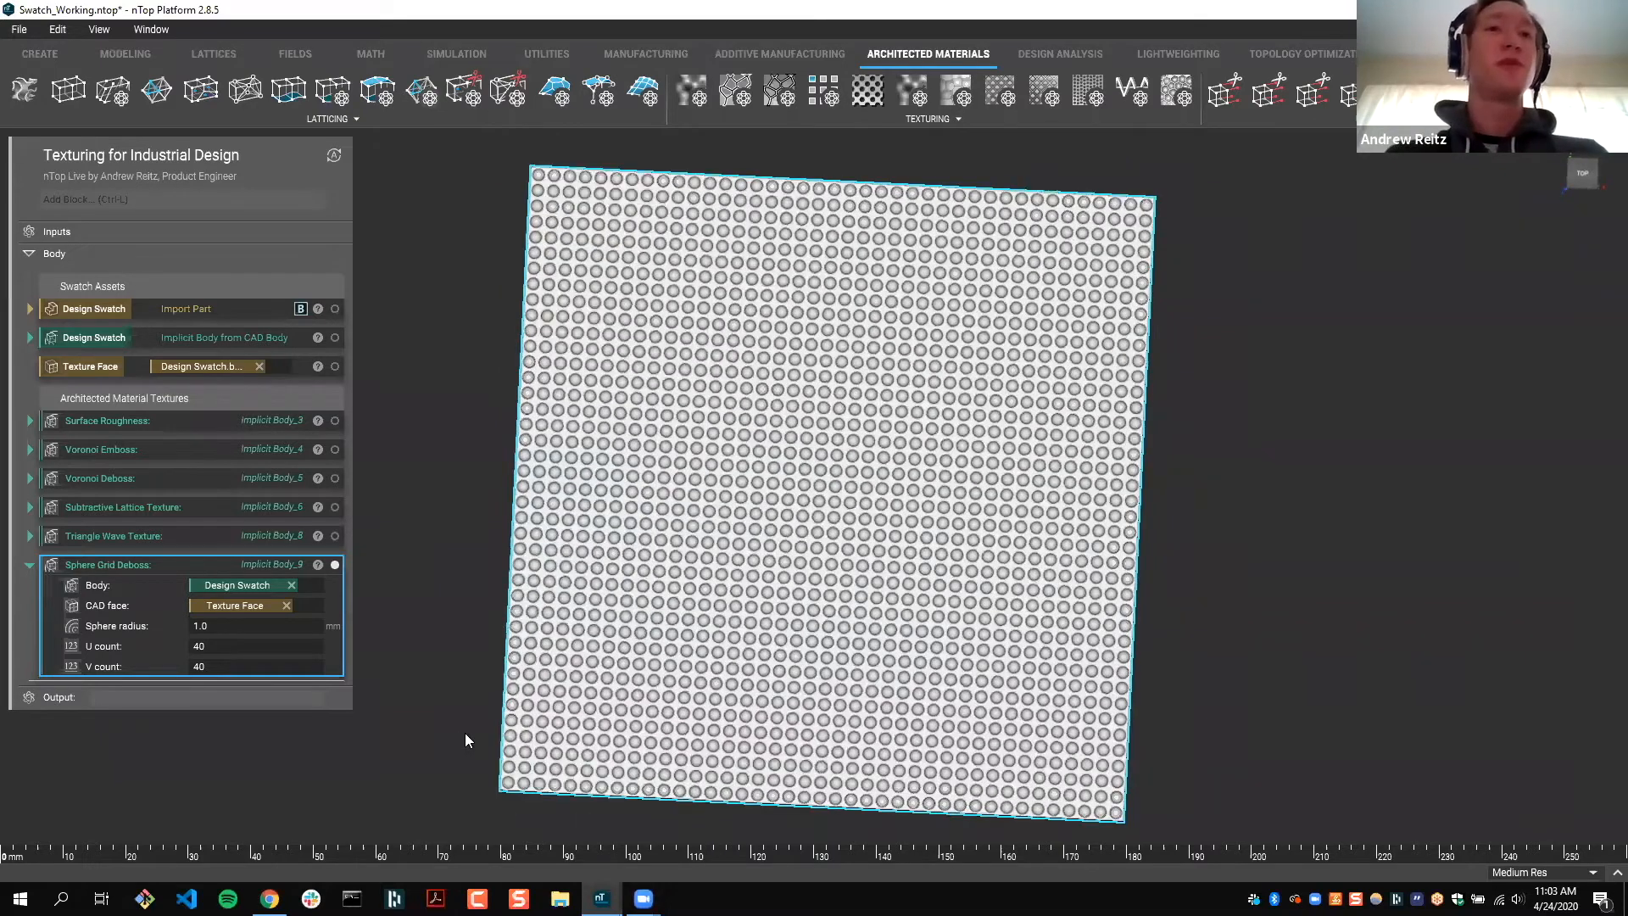
Step: Insert a section heading named "Constant Texture" above the Sphere Grid Deboss block
left_click(30, 551)
type("Con")
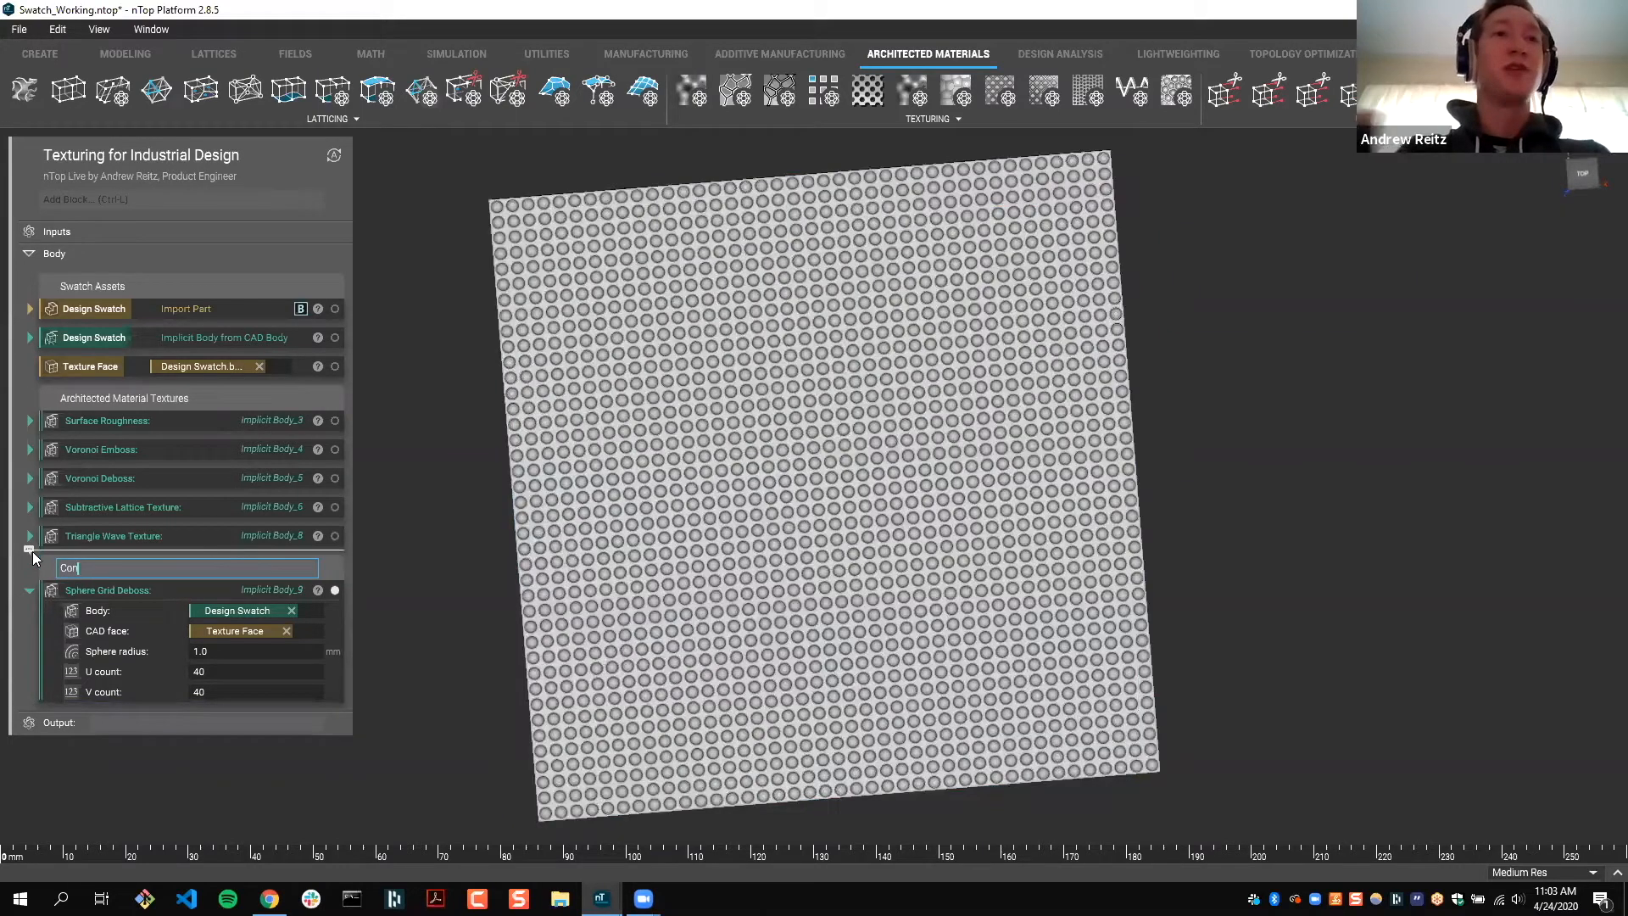
type("stant")
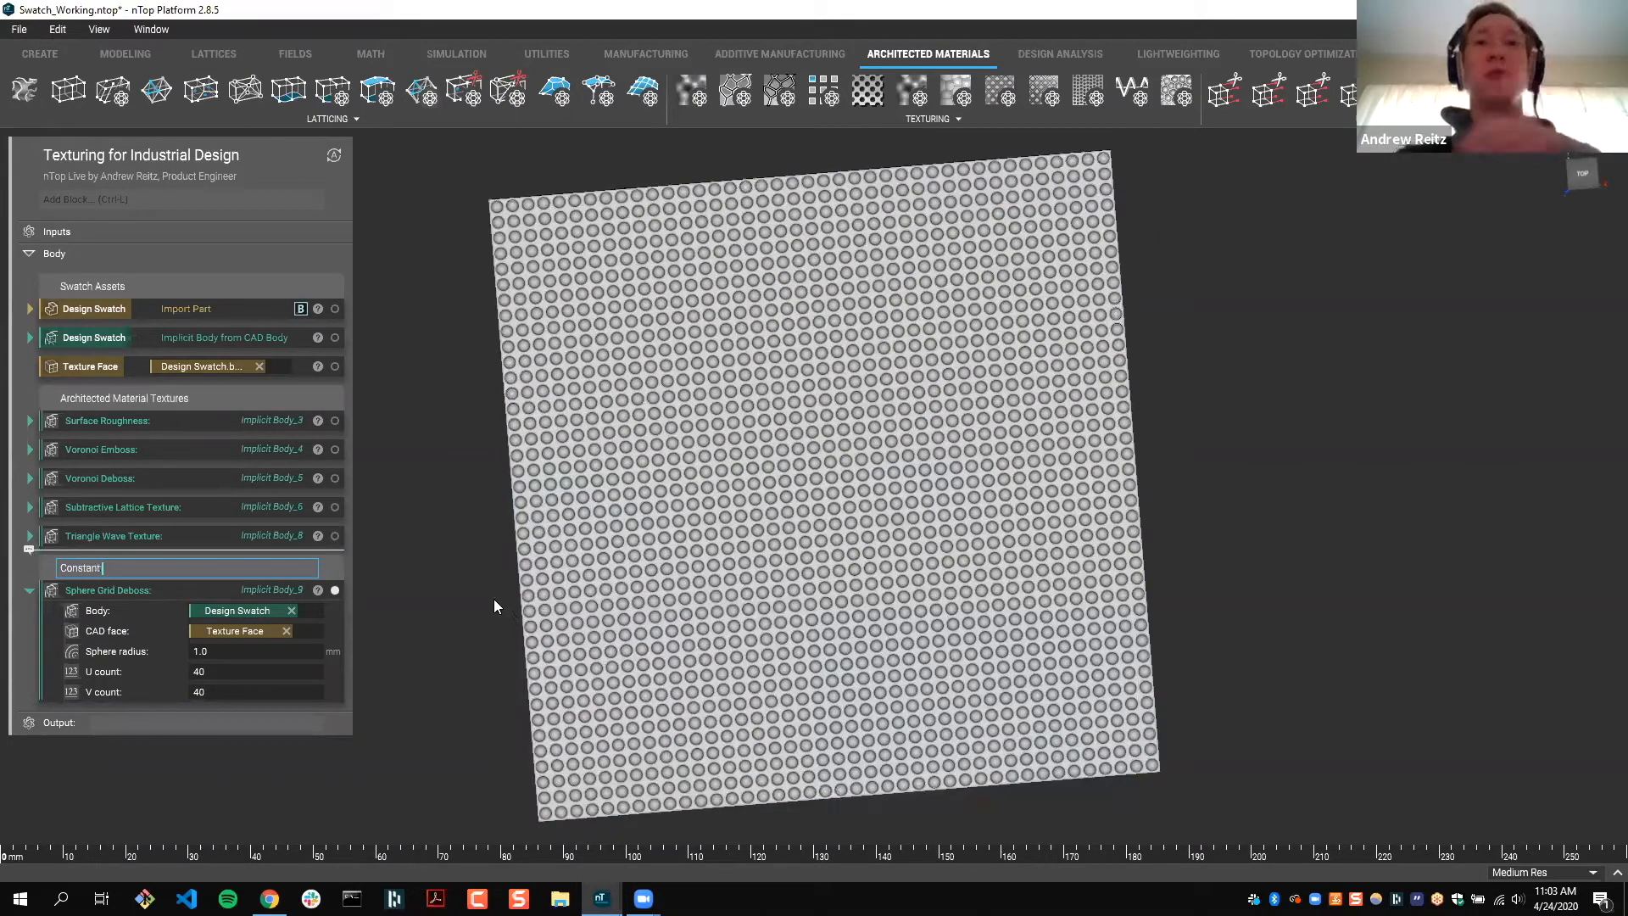
type(" Texture")
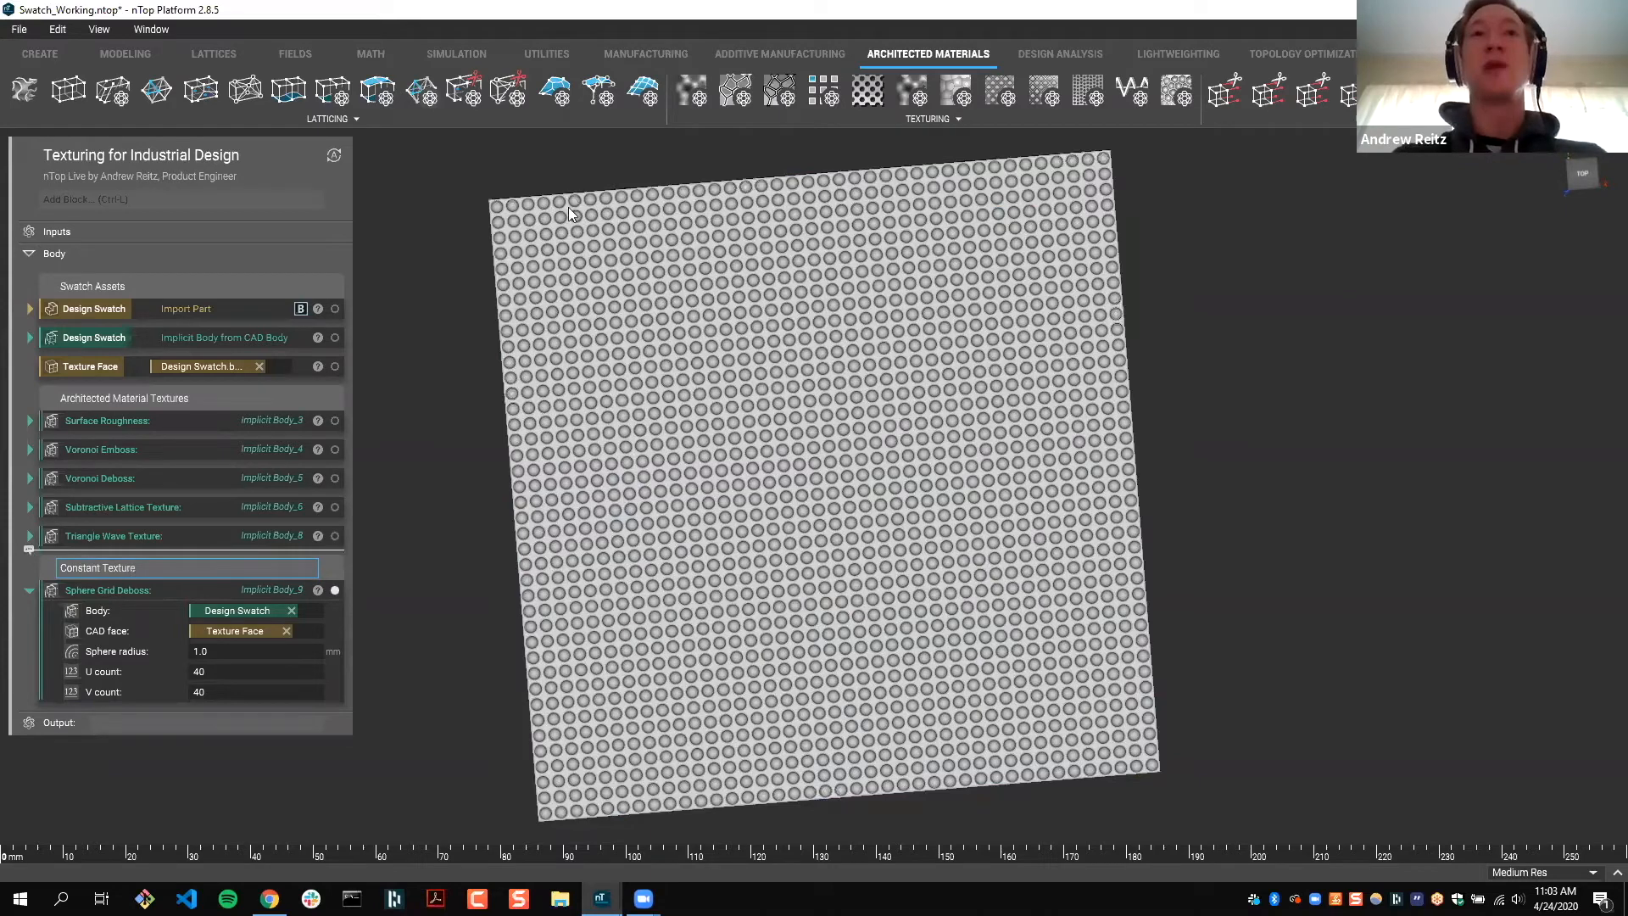
middle_click_drag(543, 201, 589, 235)
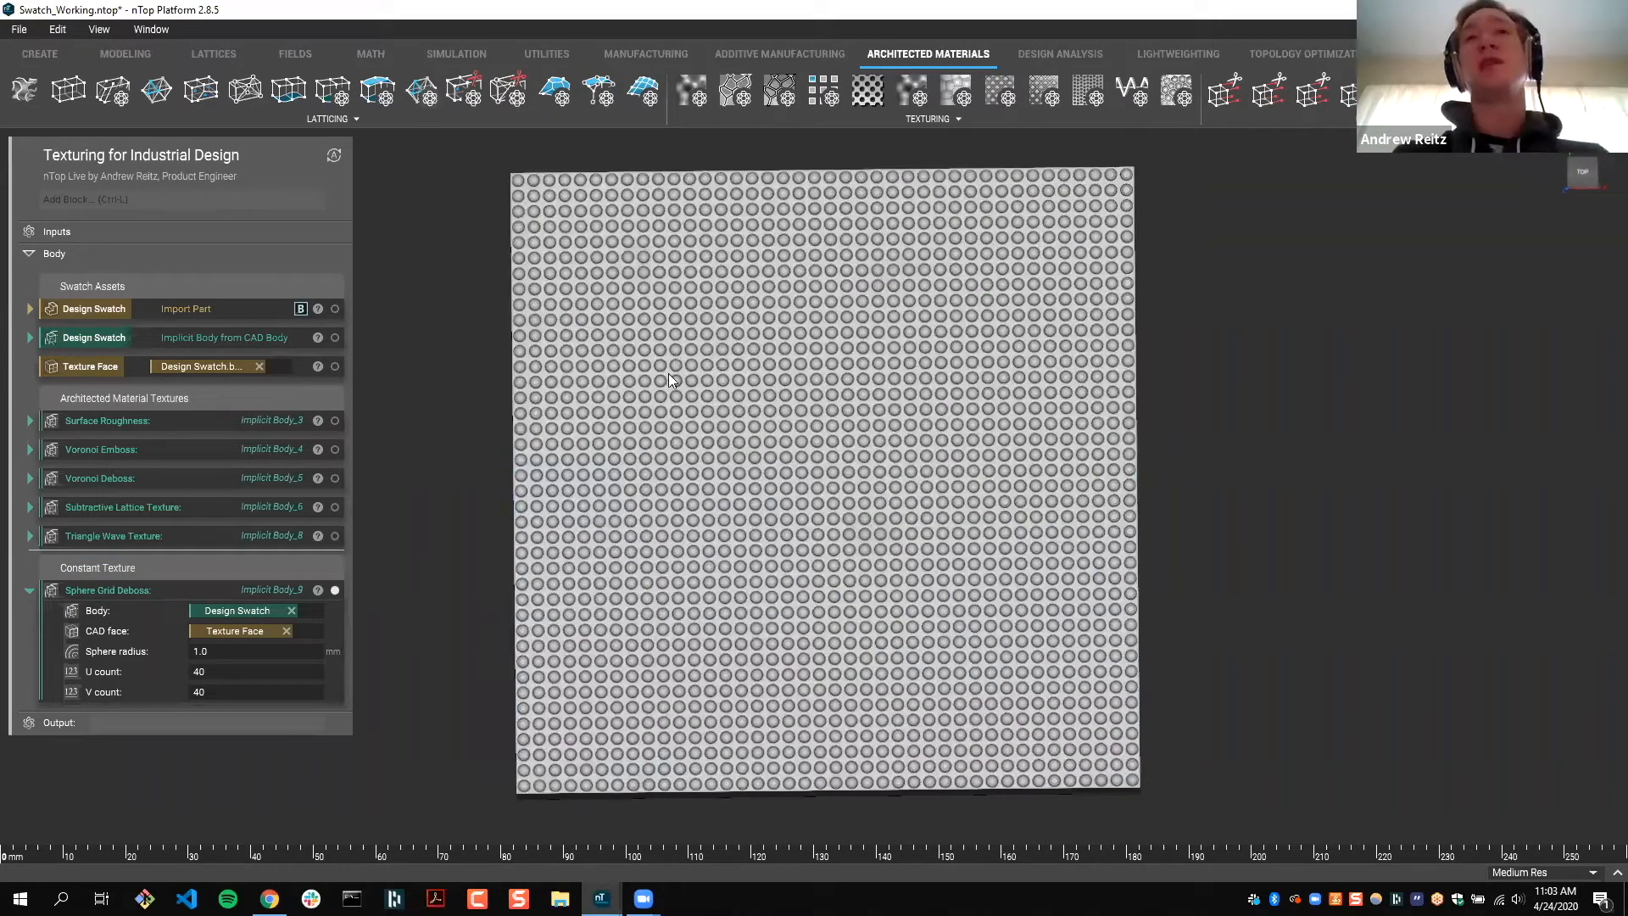
Step: Add a "Variable Texture" section heading and place an expanded copy of the Sphere Grid Deboss block beneath it
middle_click_drag(562, 446, 497, 501)
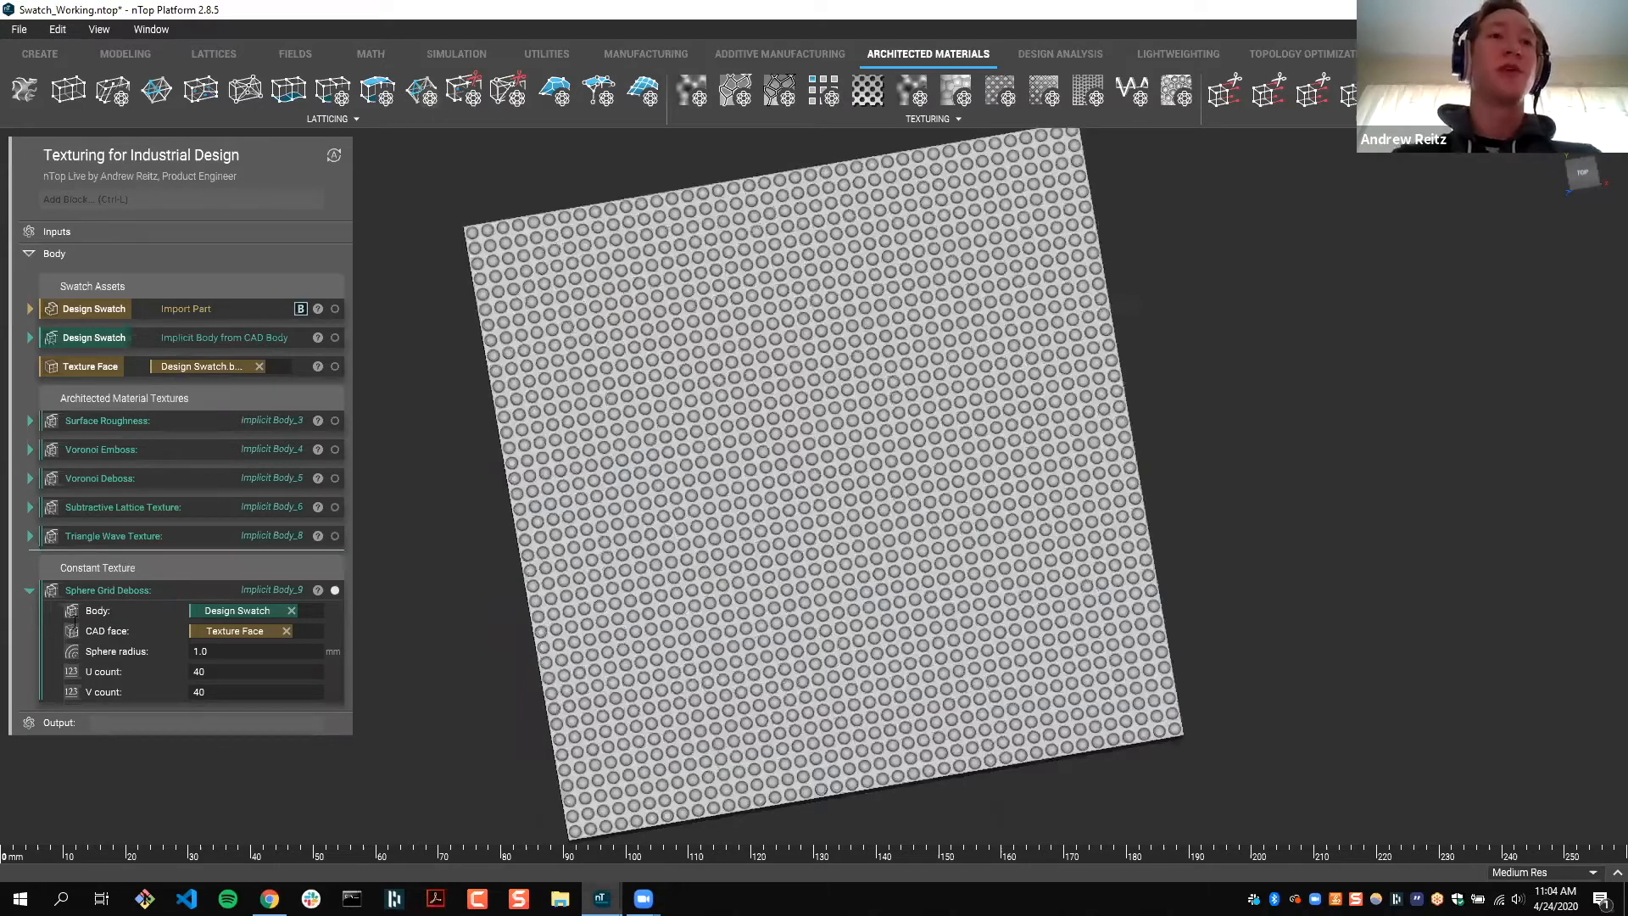
left_click(31, 625)
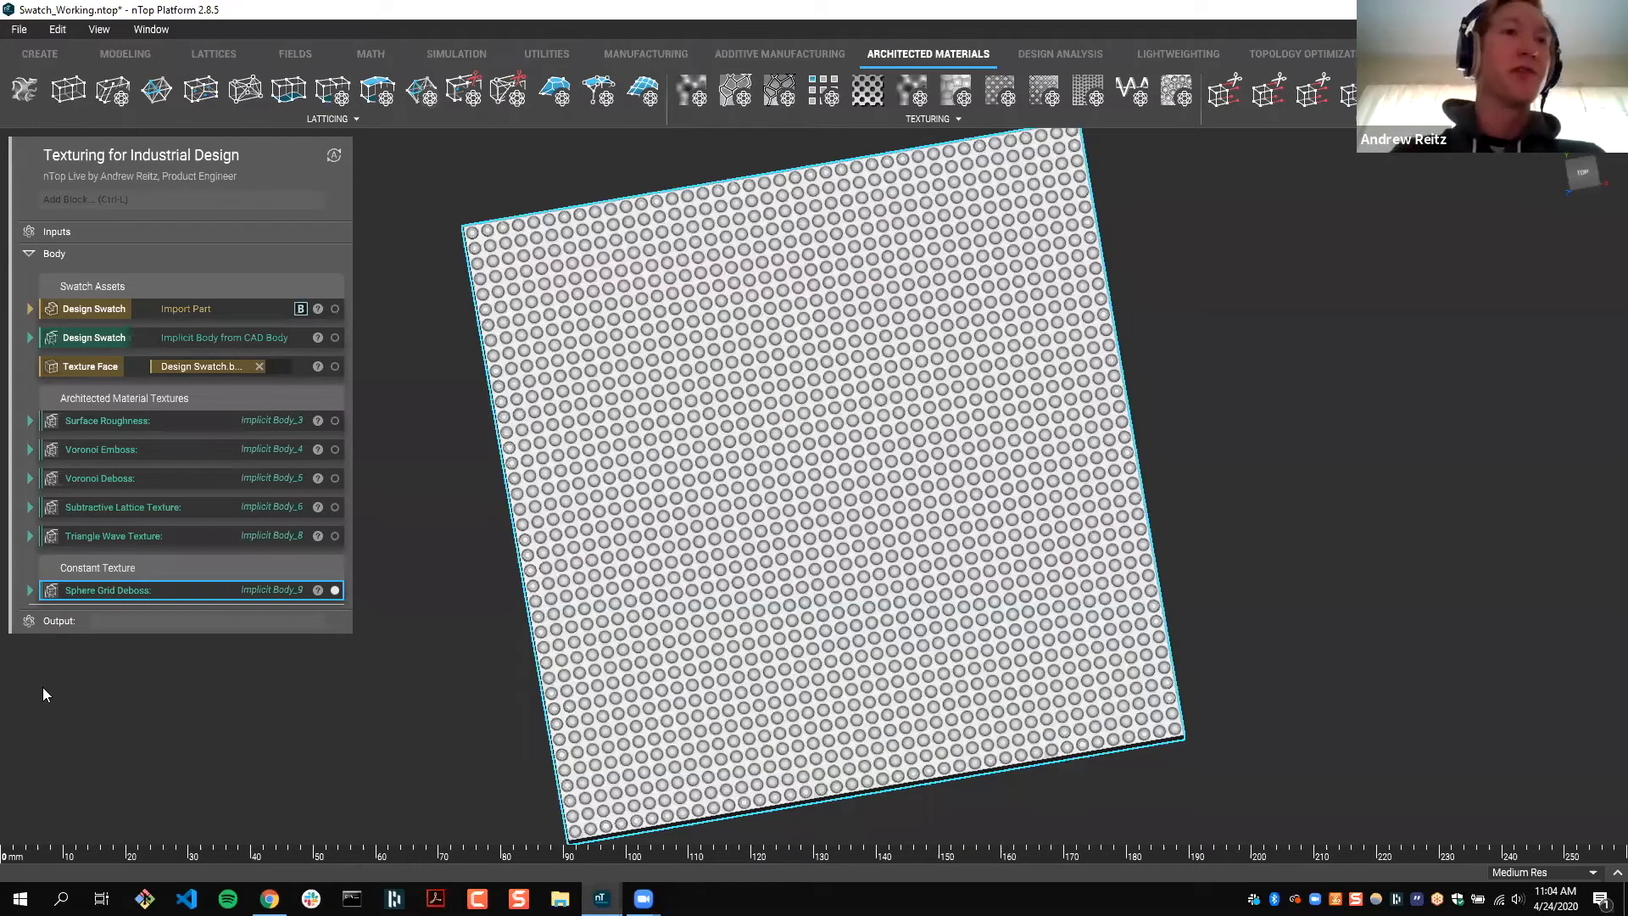
key("ctrl+v")
left_click(36, 647)
left_click(32, 646)
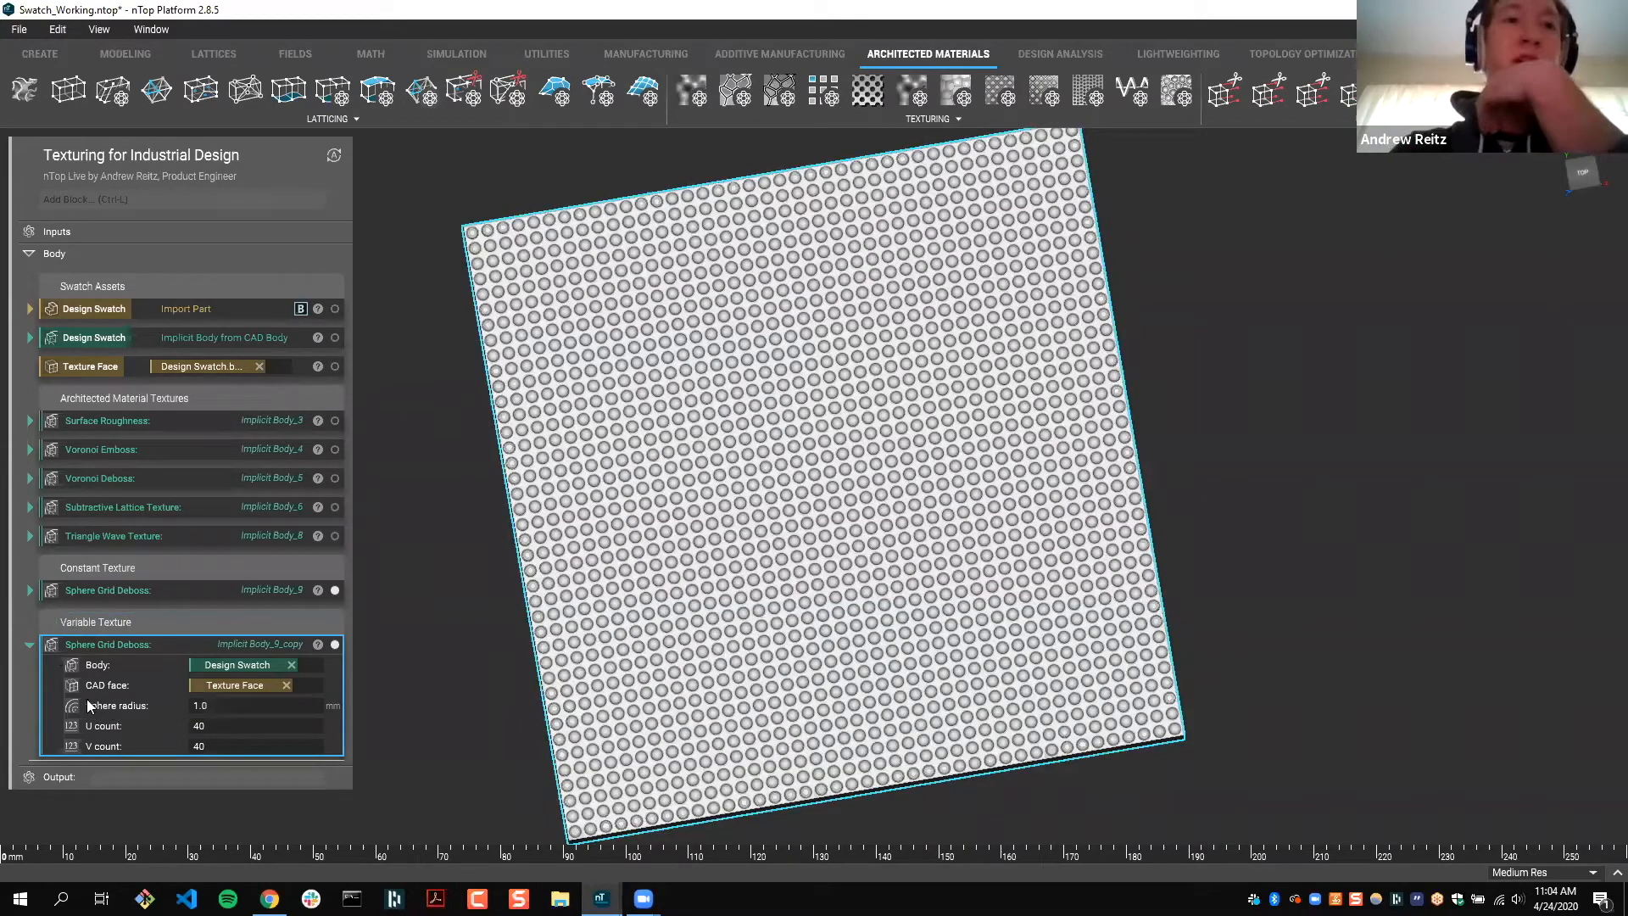
left_click(208, 705)
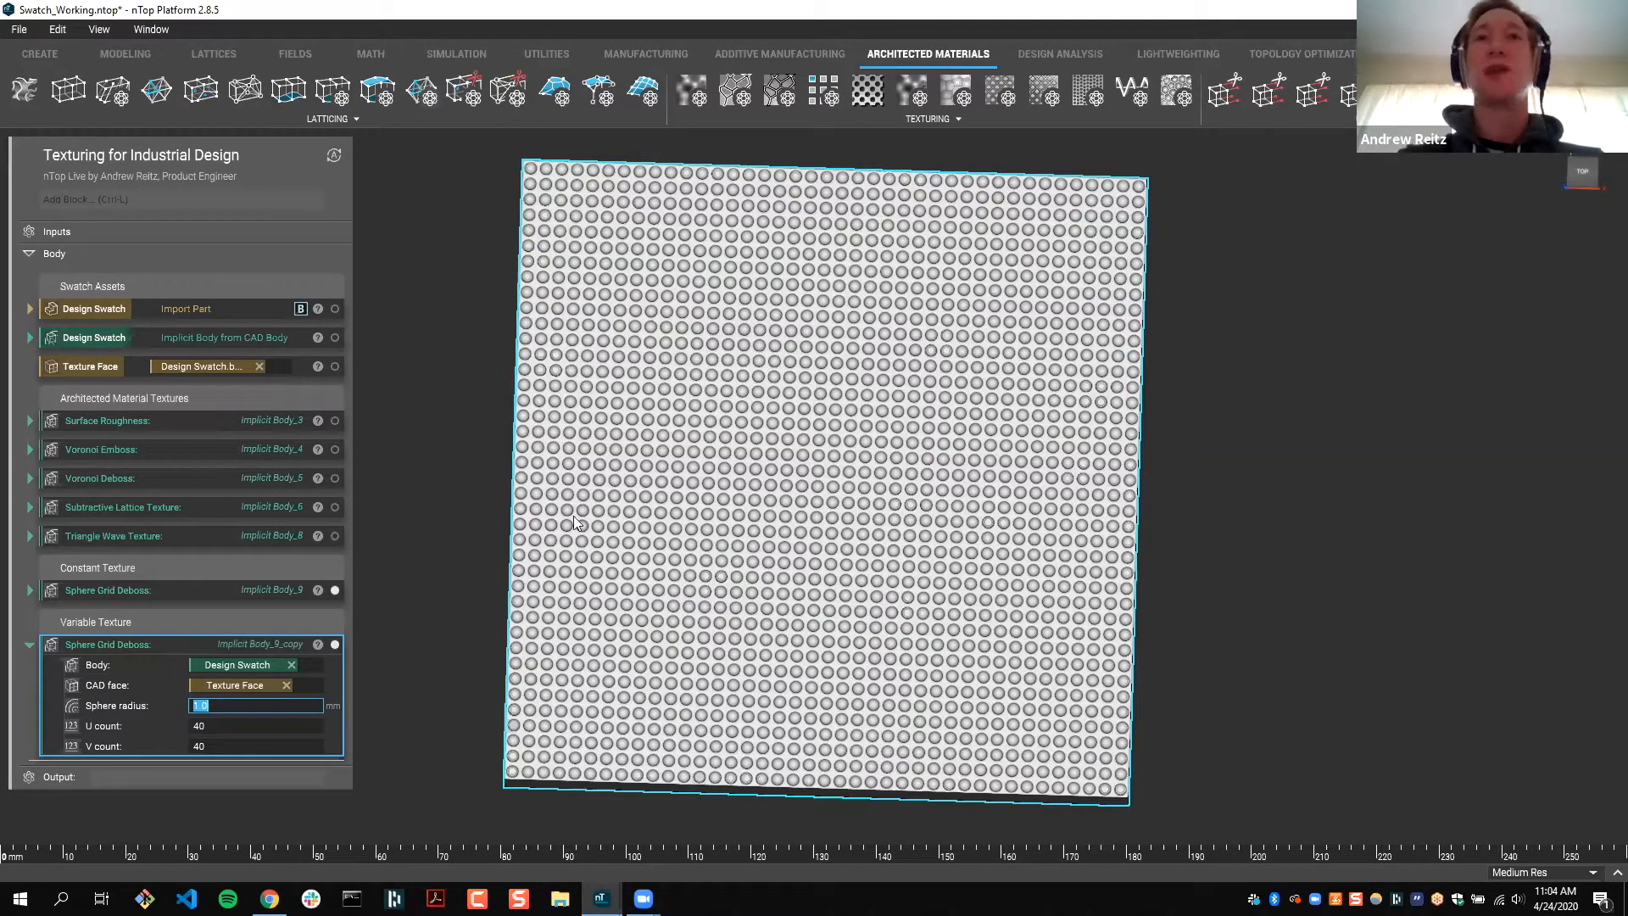
left_click_drag(542, 208, 551, 215)
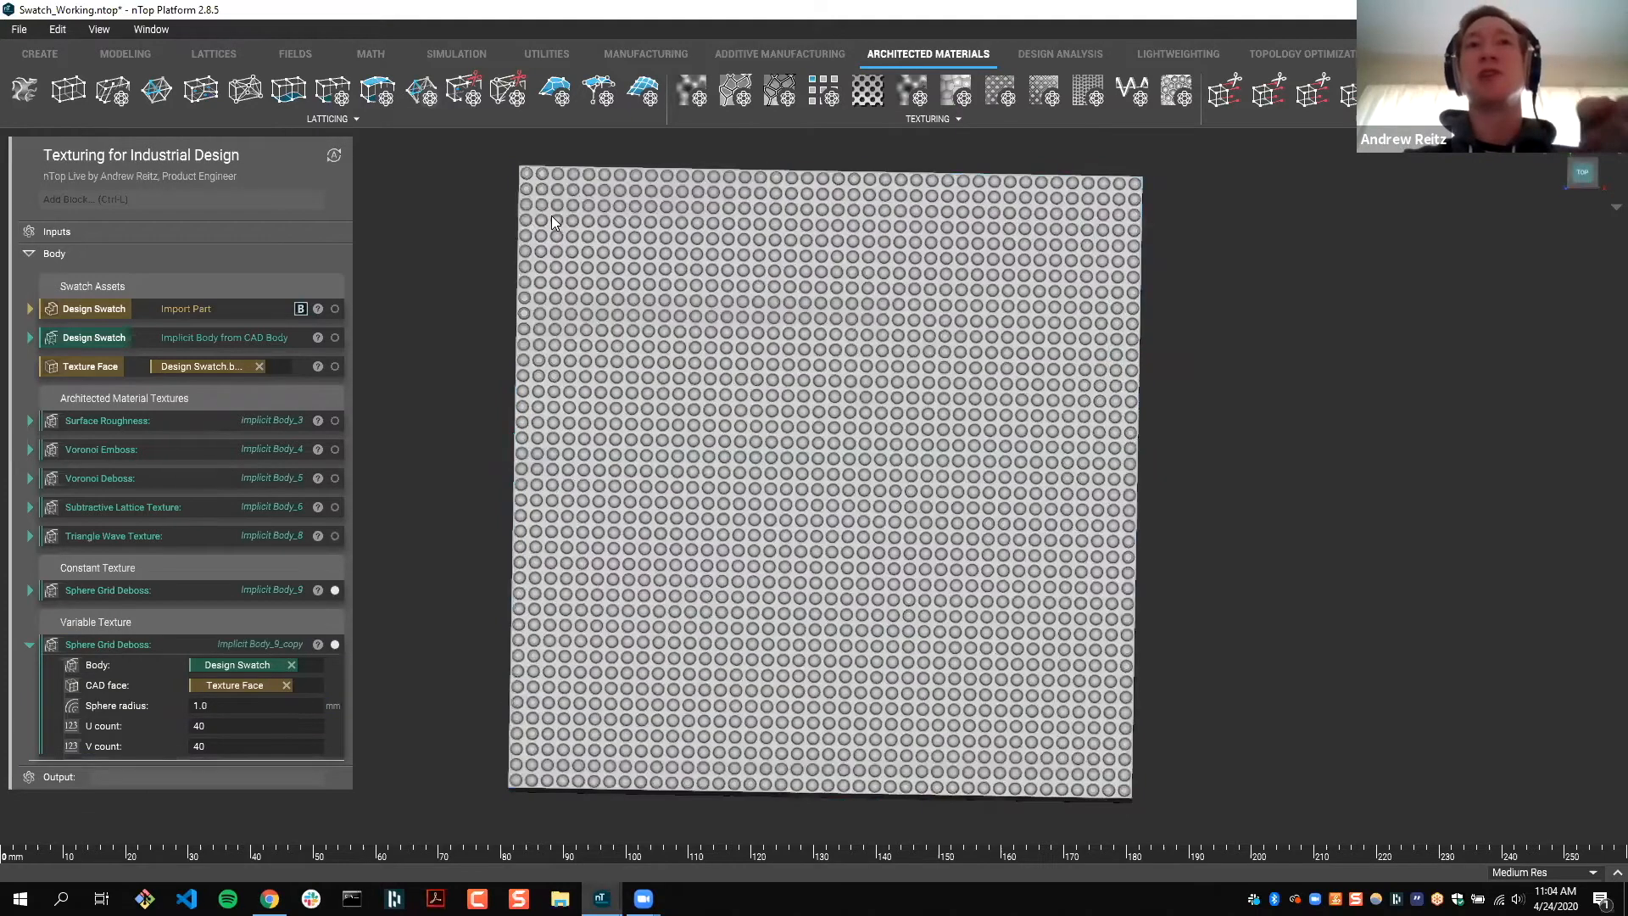
key("n")
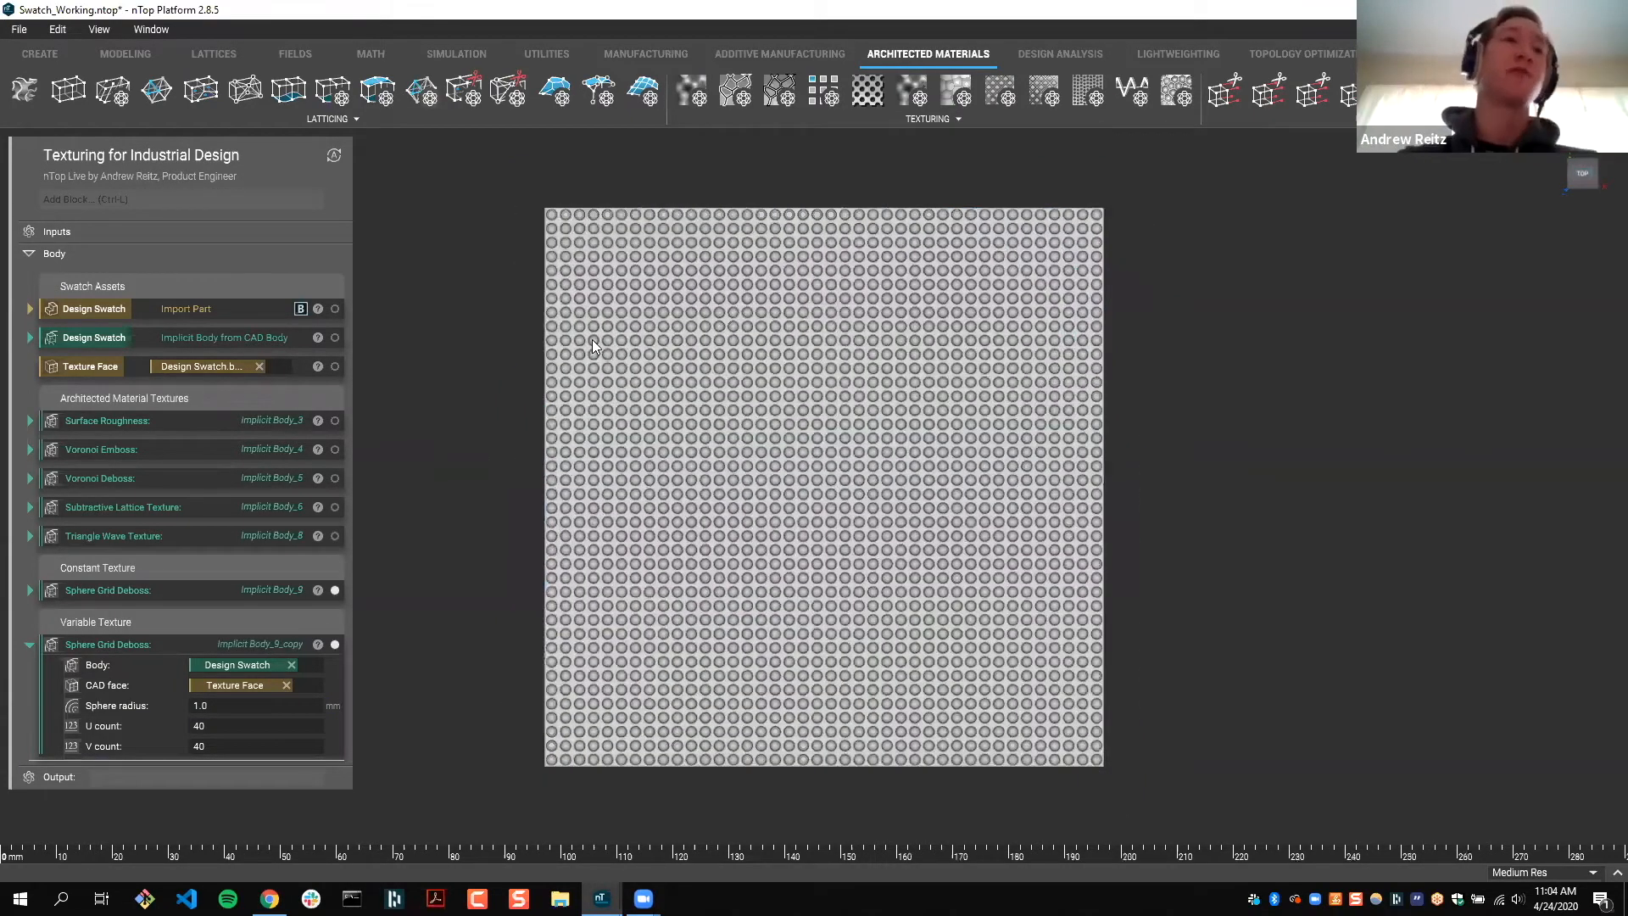
Step: Add a Point Variable below the copied Sphere Grid Deboss block with coordinates 0, 0, 5 mm
left_click(253, 199)
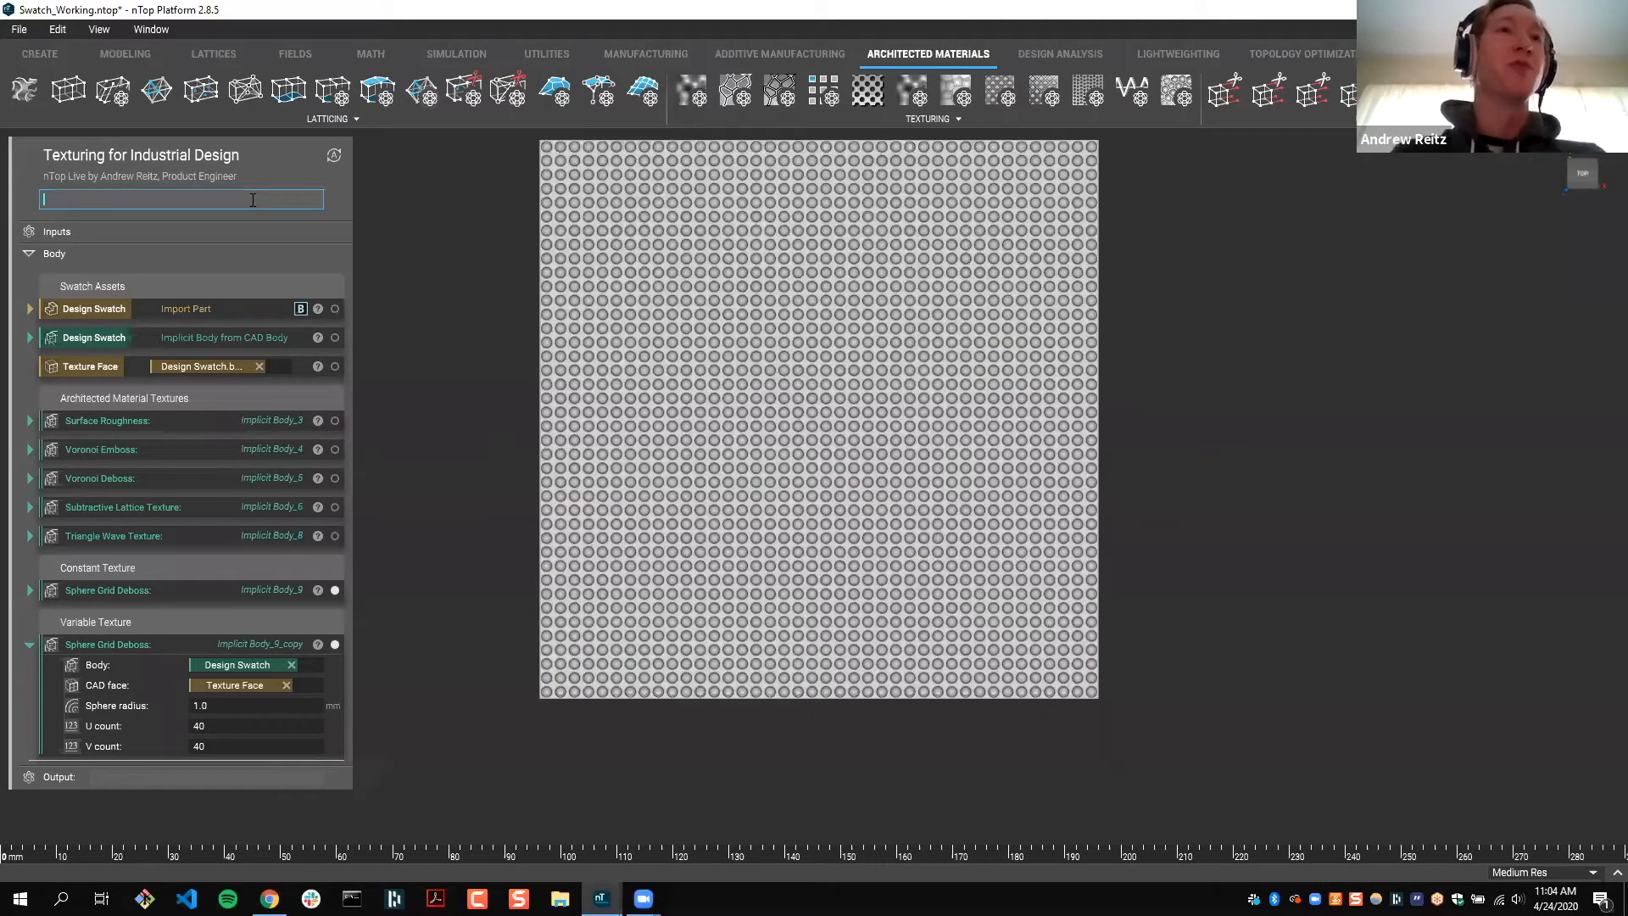
type("point var")
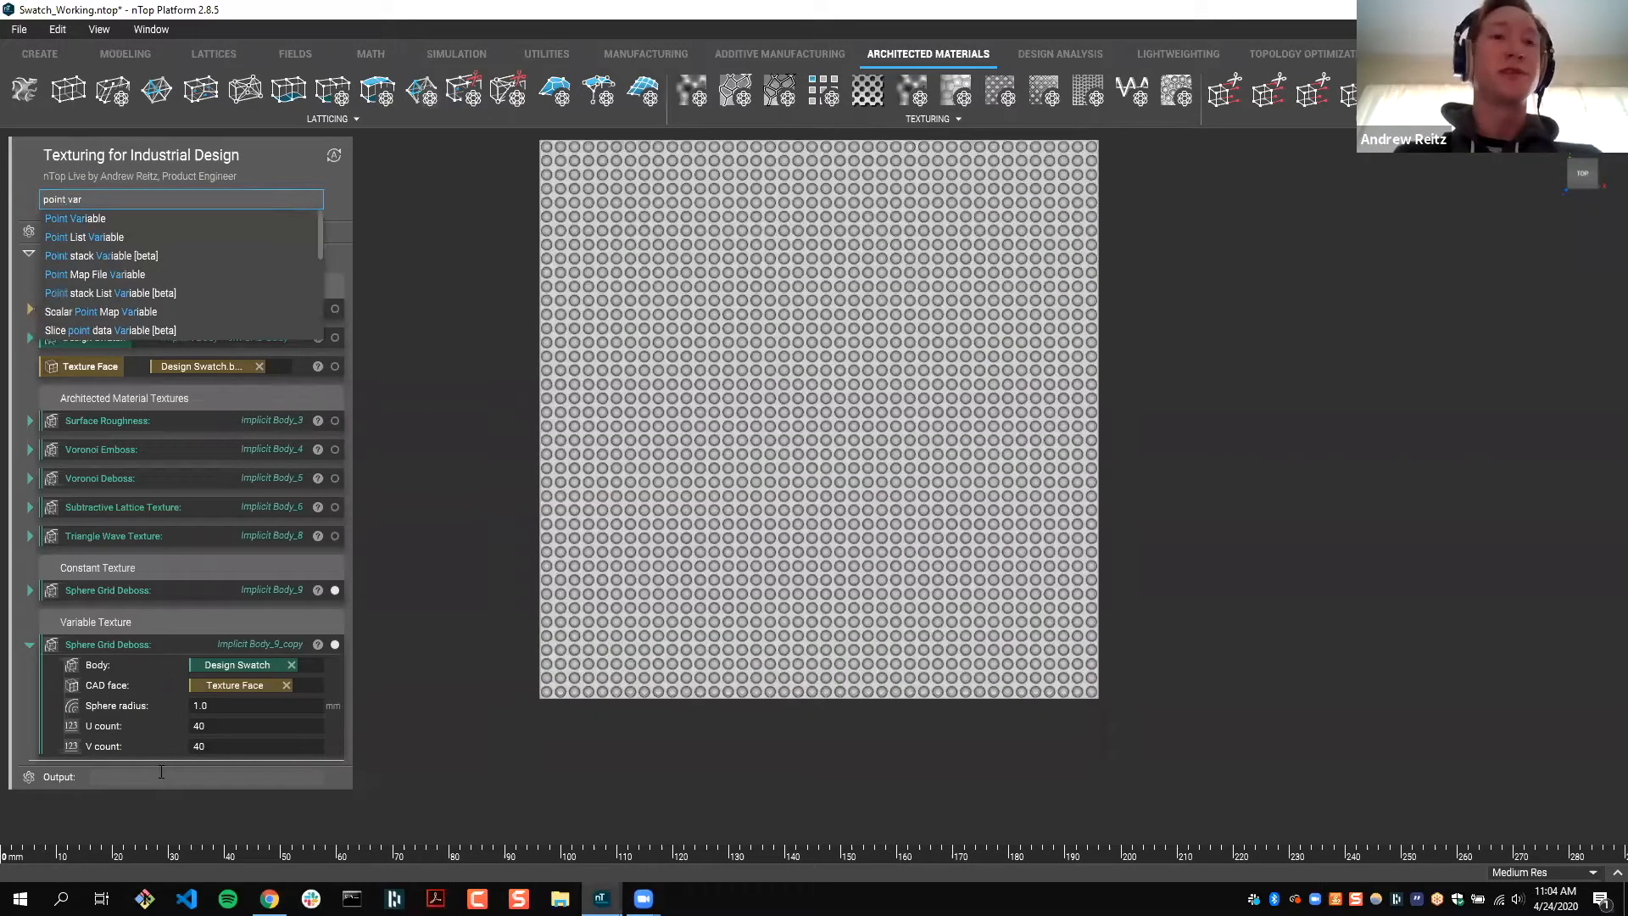
key("Return")
left_click(161, 774)
type("0")
key("Tab")
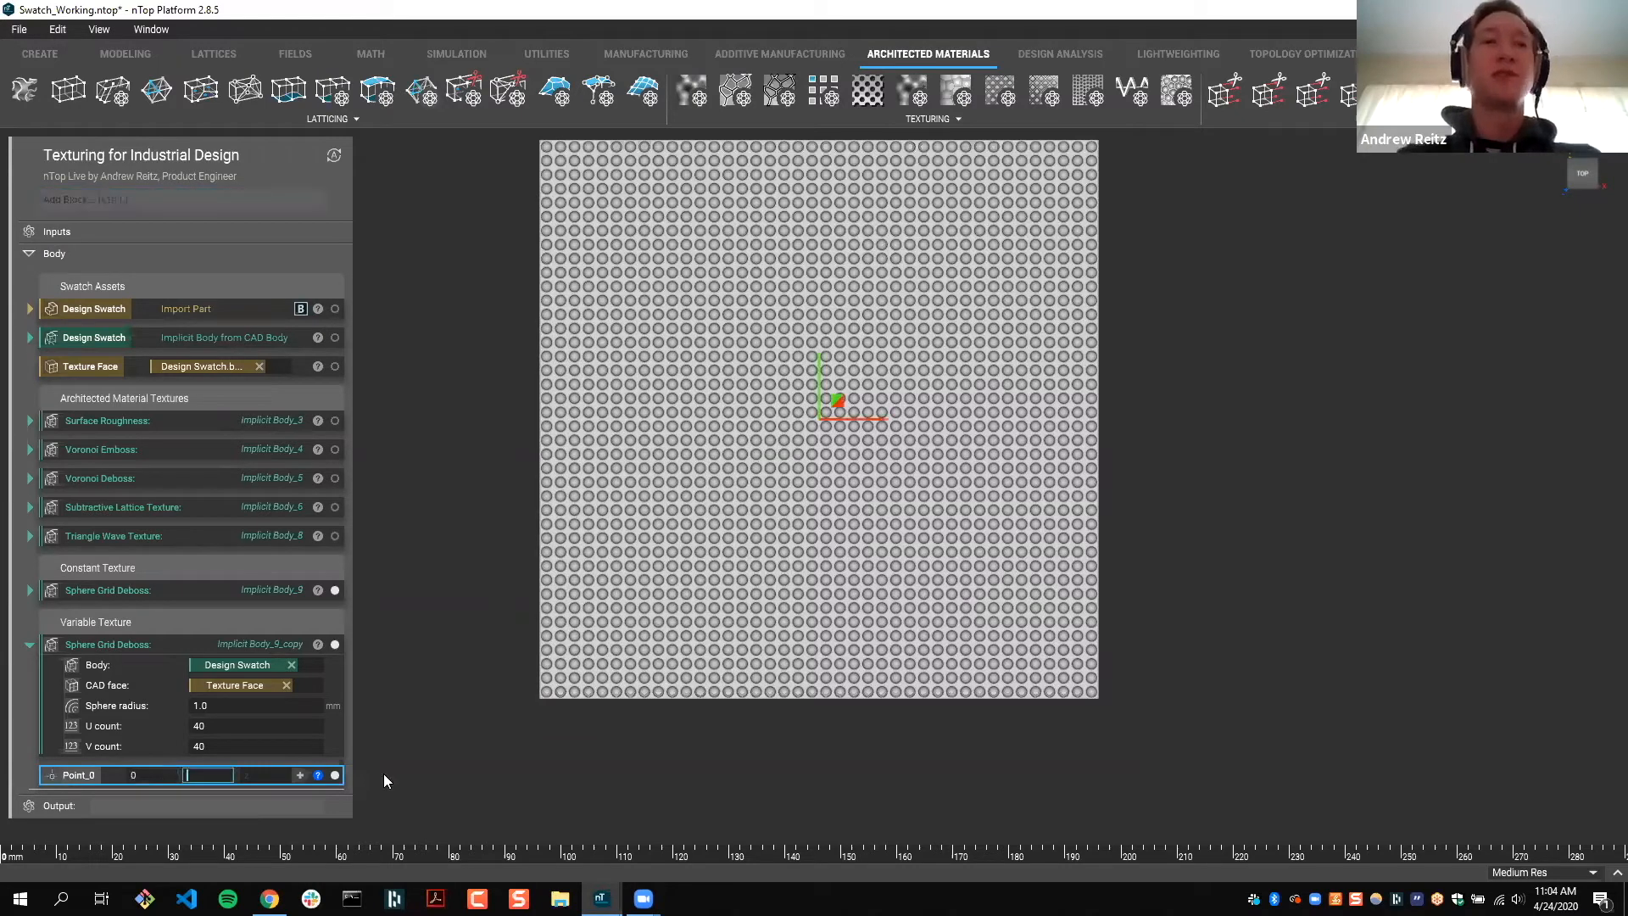
type("0")
key("Tab")
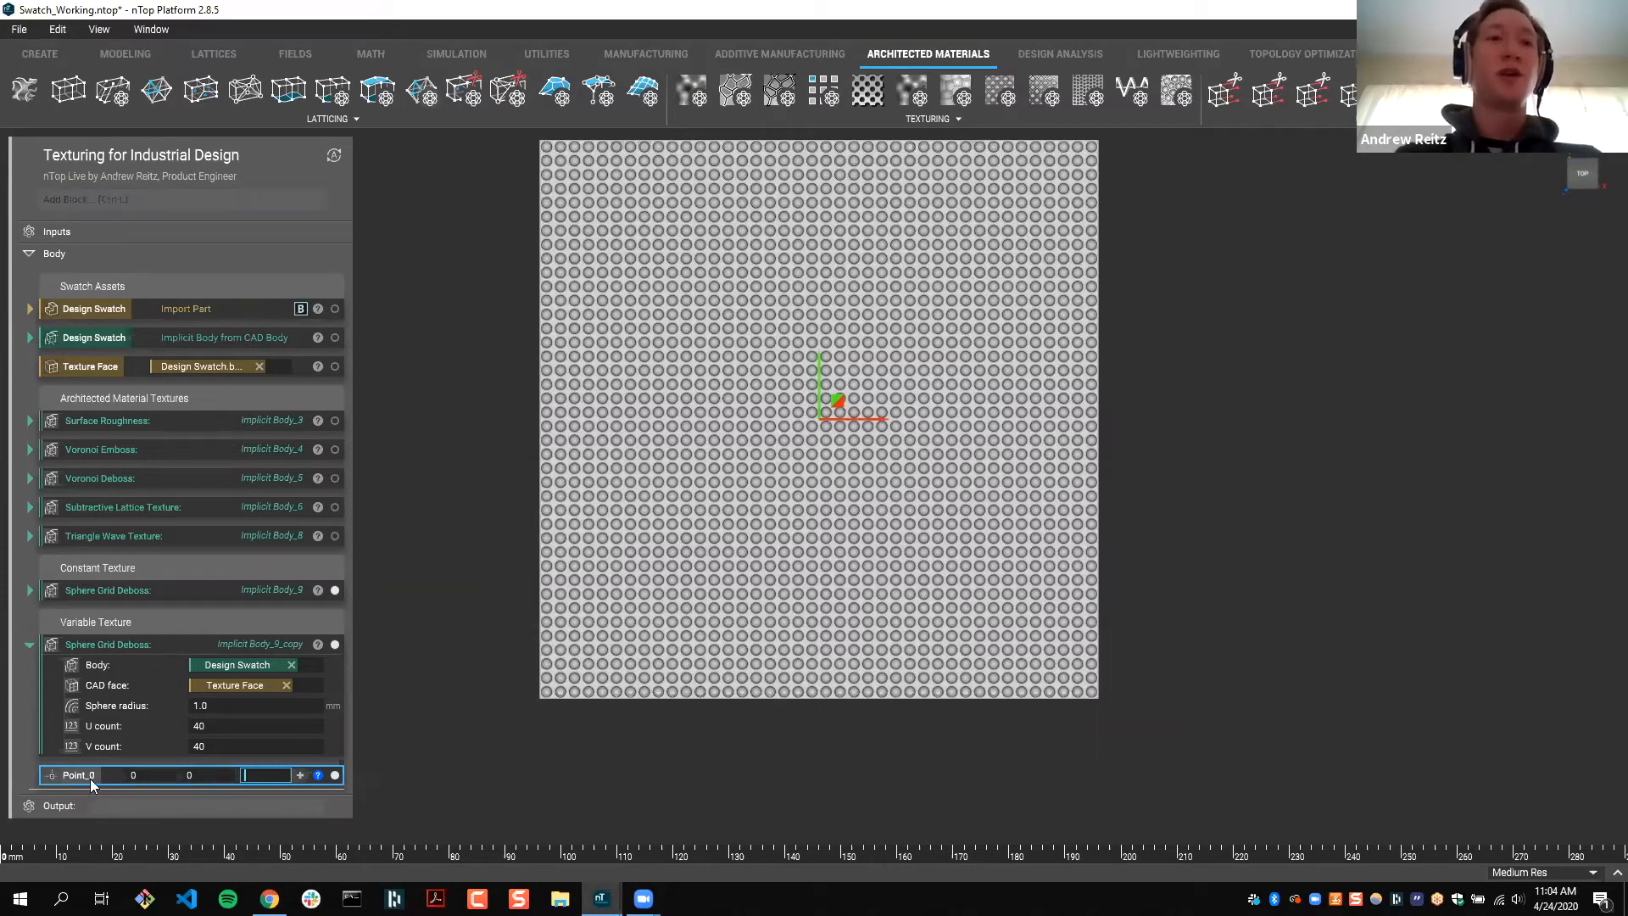
type("5")
key("Return")
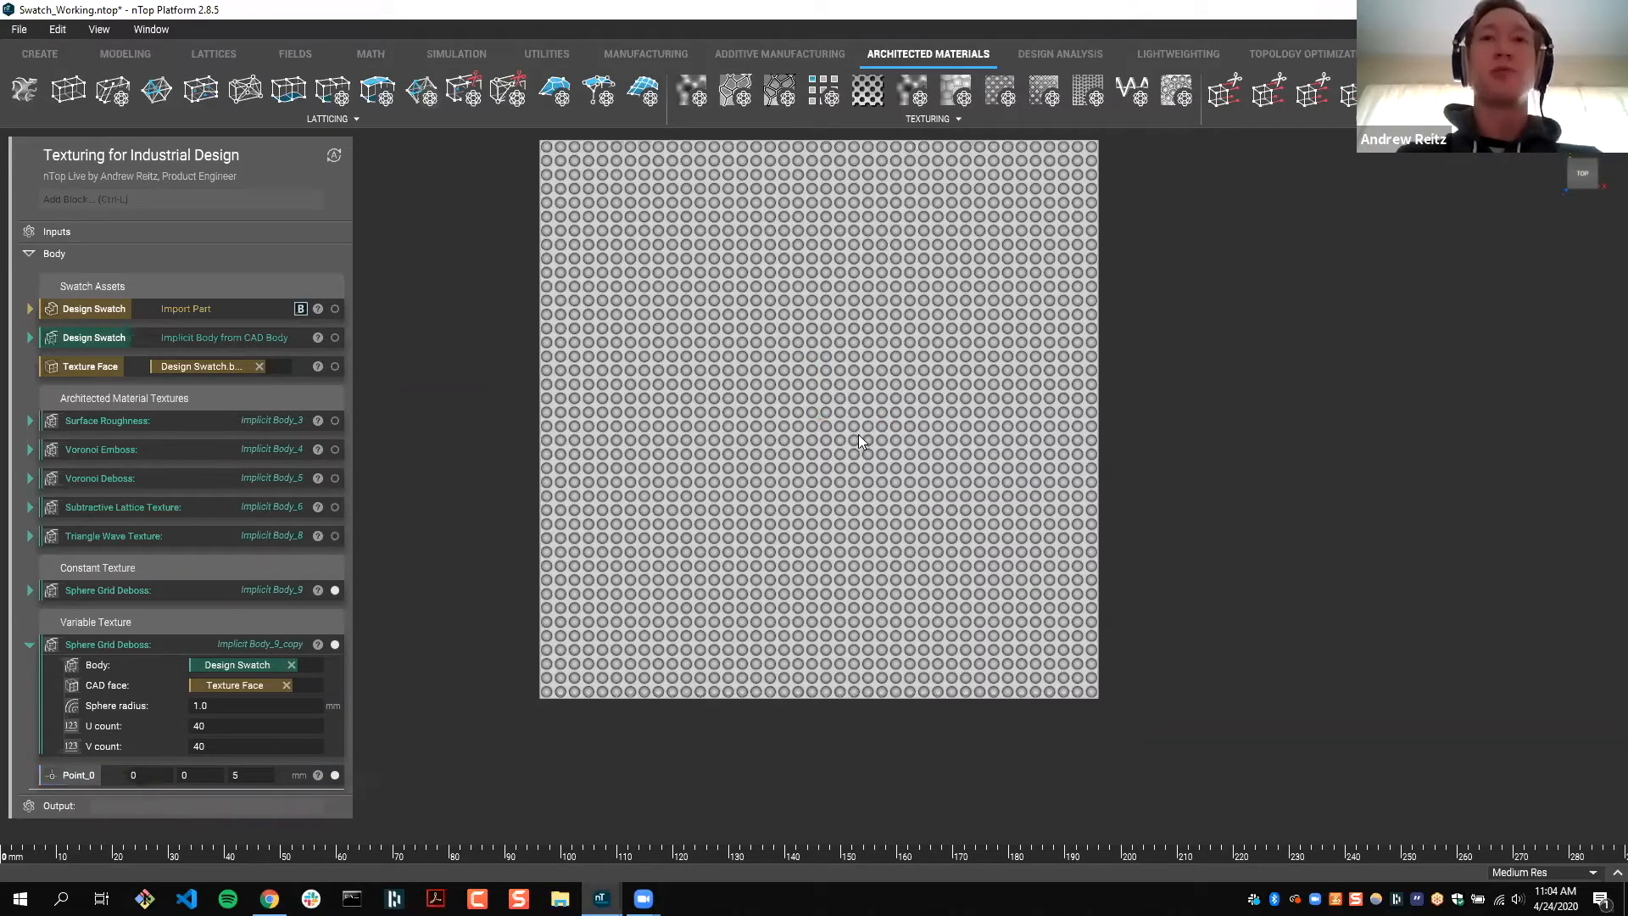
Step: Rename the new point variable as "Pt 1" and check its location on the swatch face from the top
right_click_drag(858, 441, 857, 487)
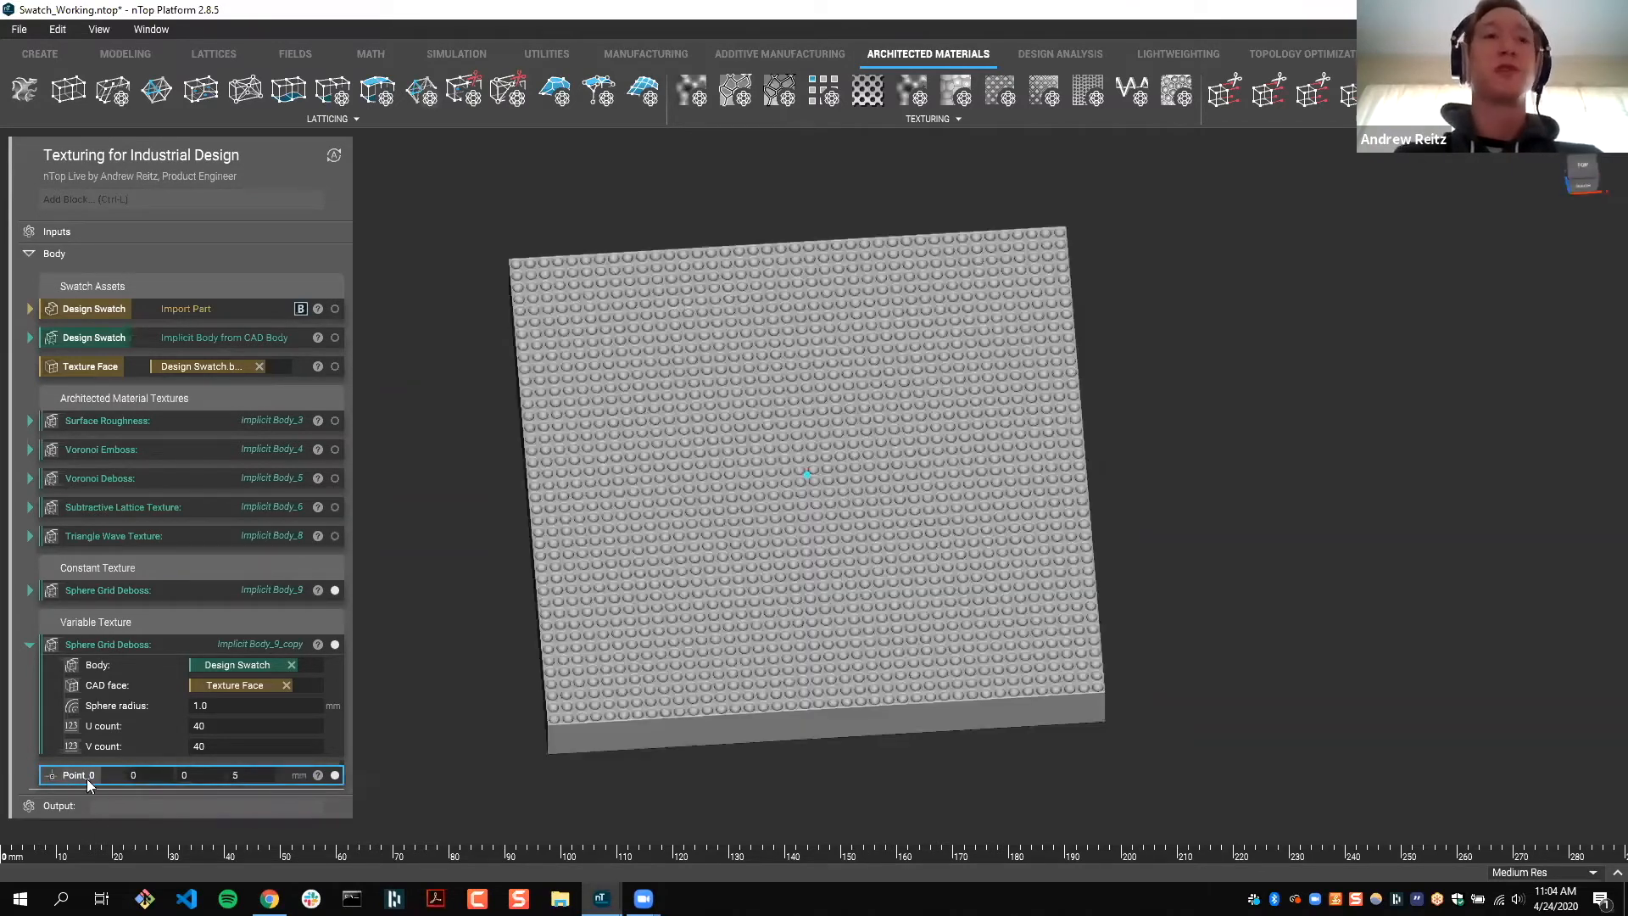
scroll(594, 640, "up", 2)
right_click_drag(765, 490, 770, 510)
type("Pt 1")
key("Return")
left_click(1586, 179)
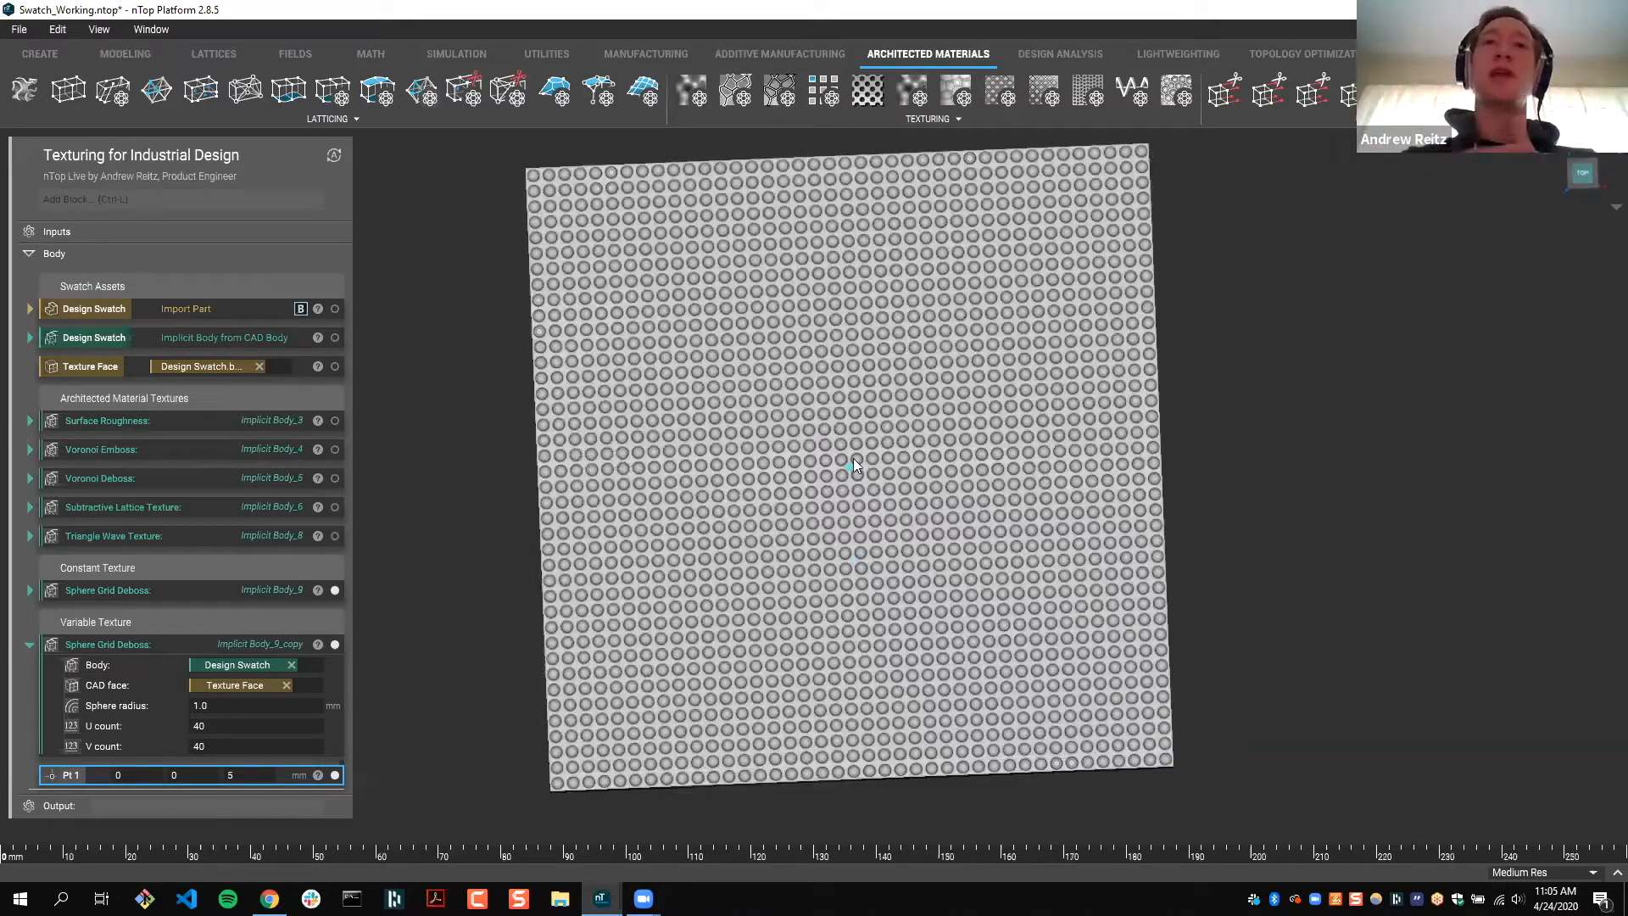
scroll(788, 385, "up", 3)
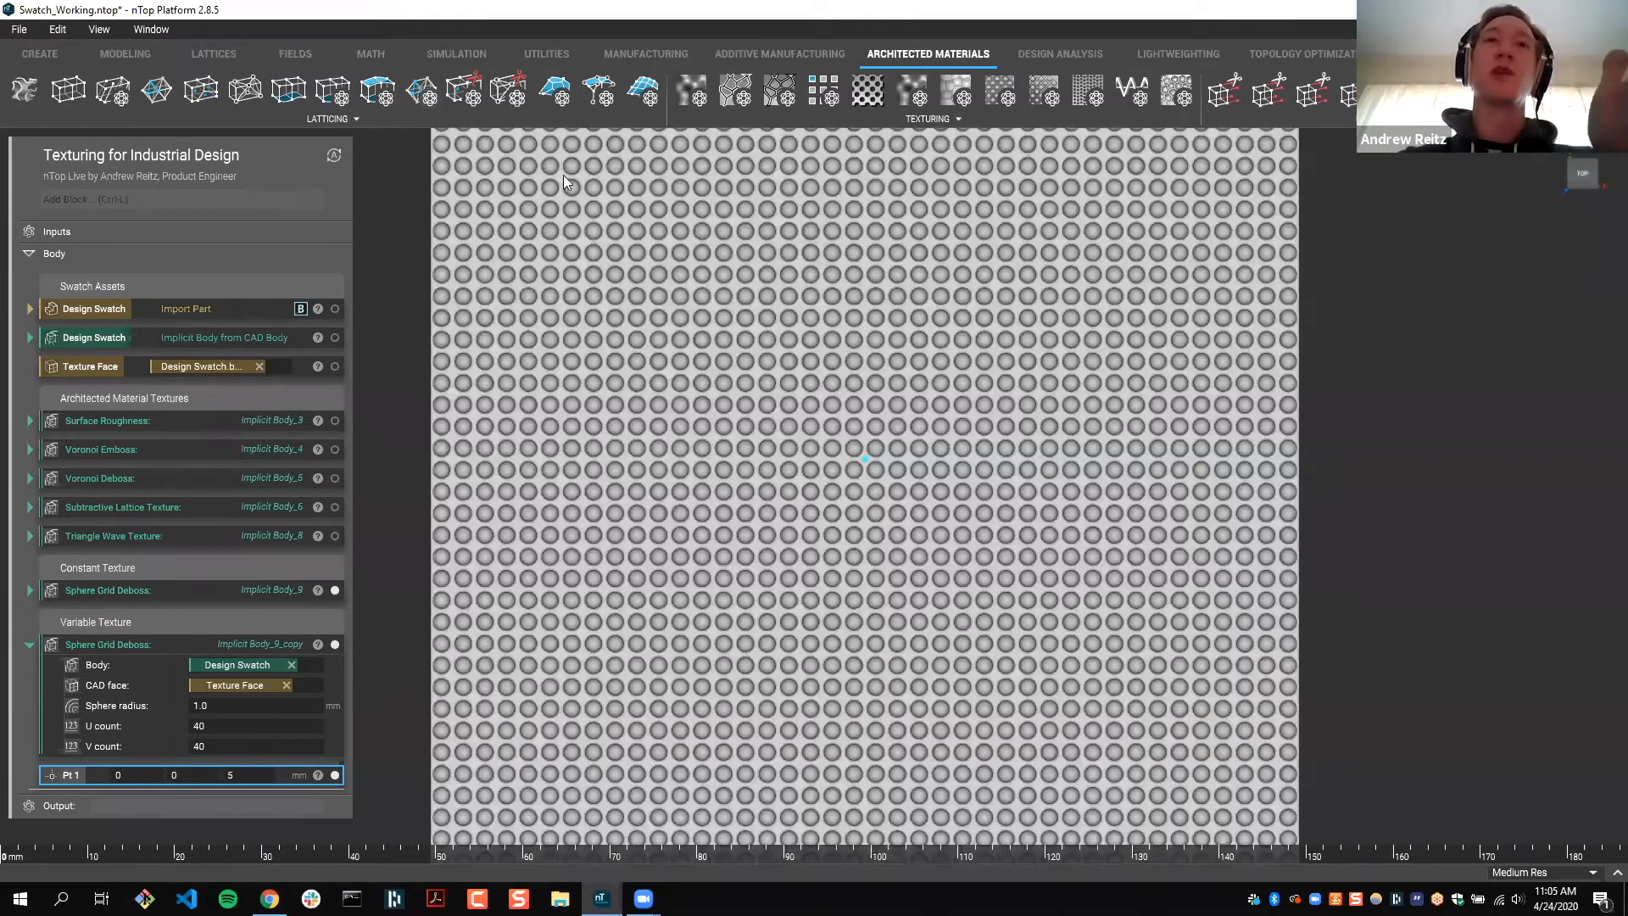
scroll(562, 191, "down", 3)
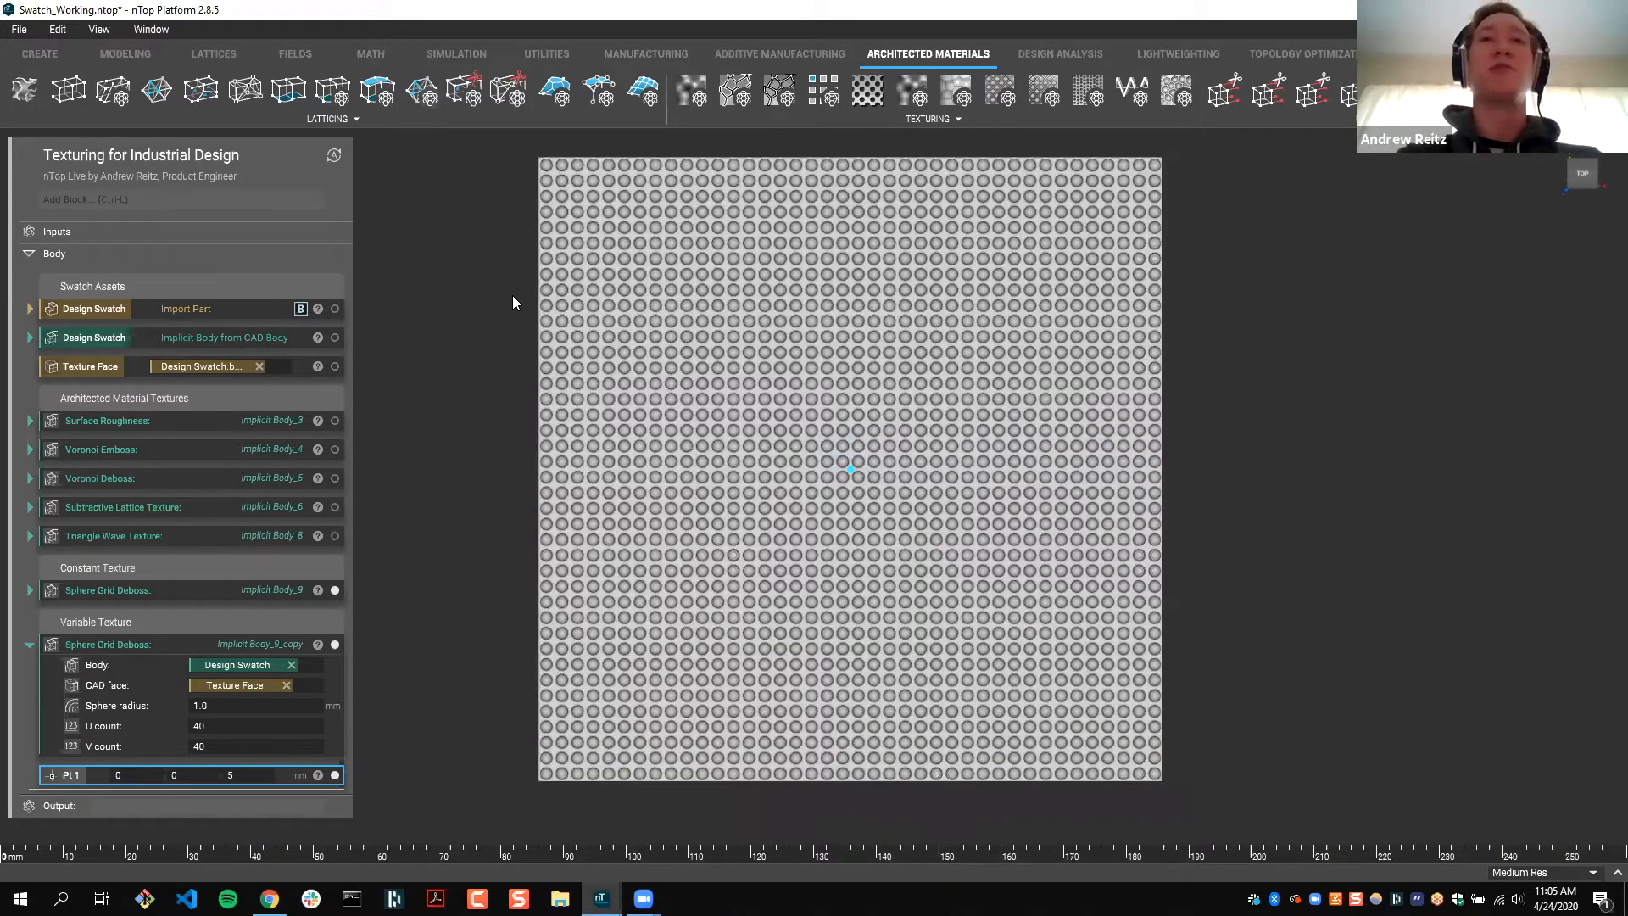
middle_click_drag(525, 289, 512, 301)
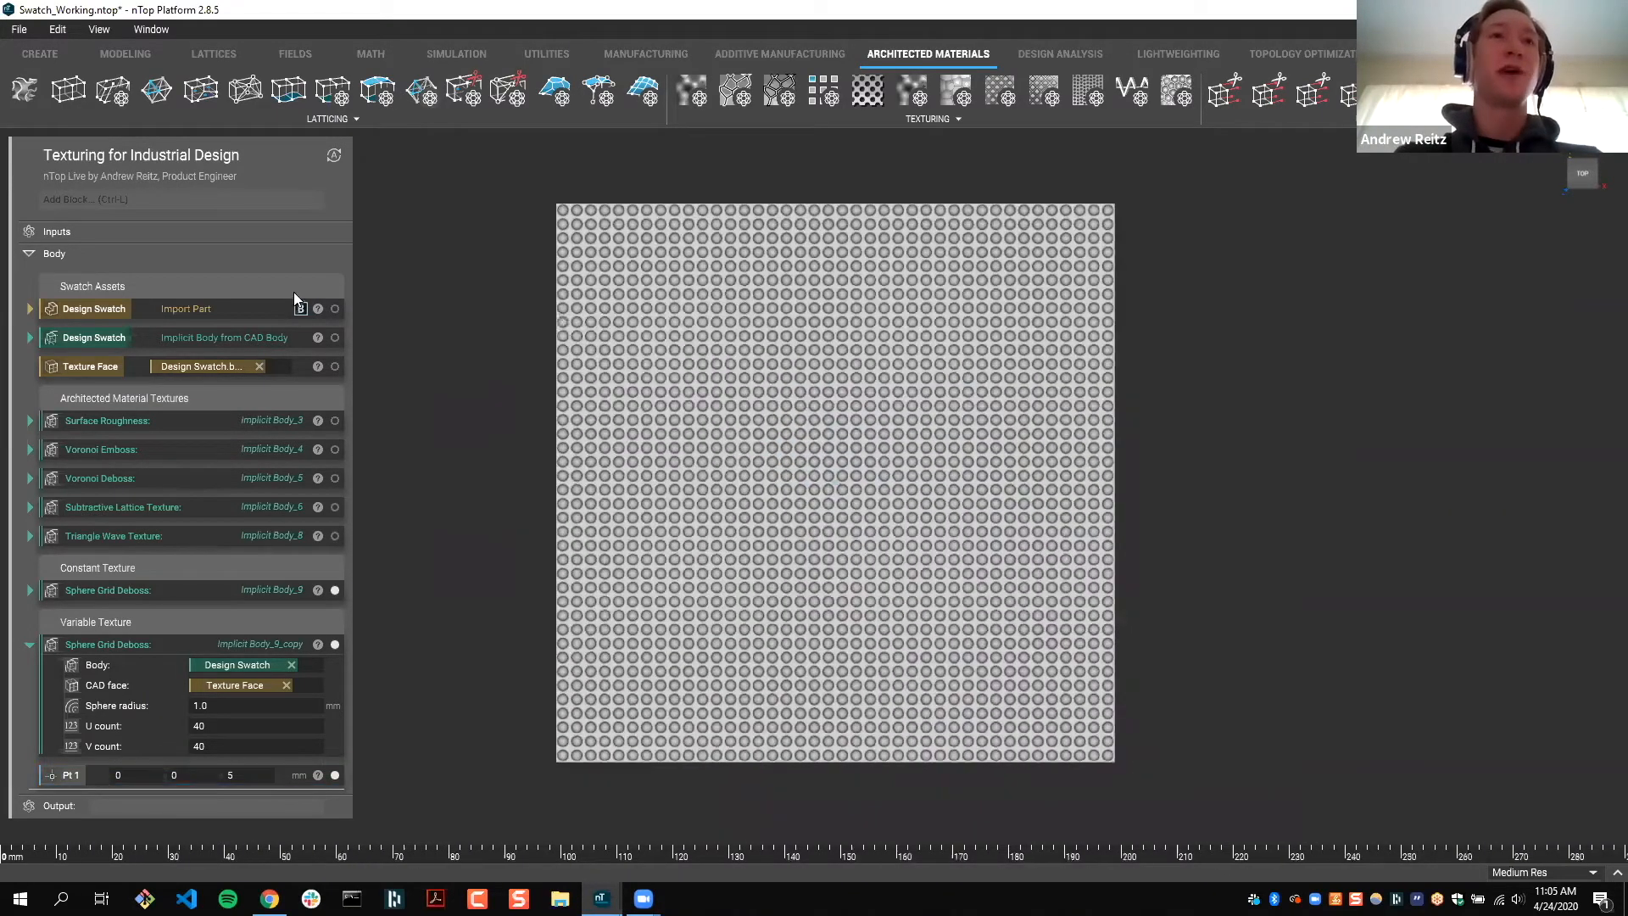
Step: Add a Ramp block and use Pt 1 as its scalar field
key("ctrl+l")
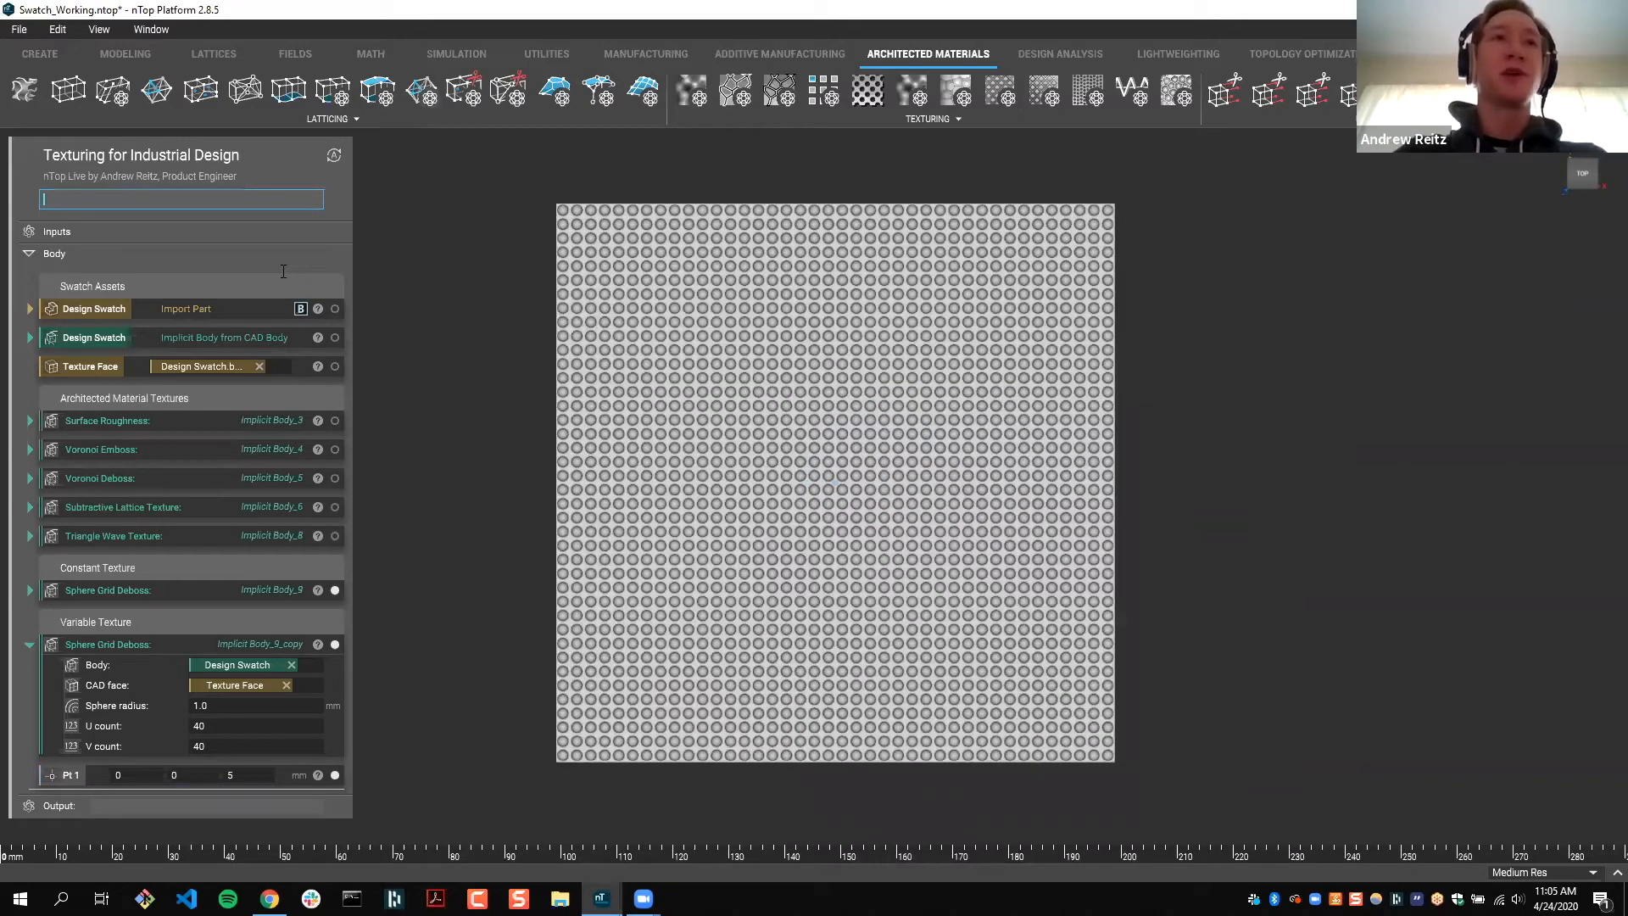
type("ramp")
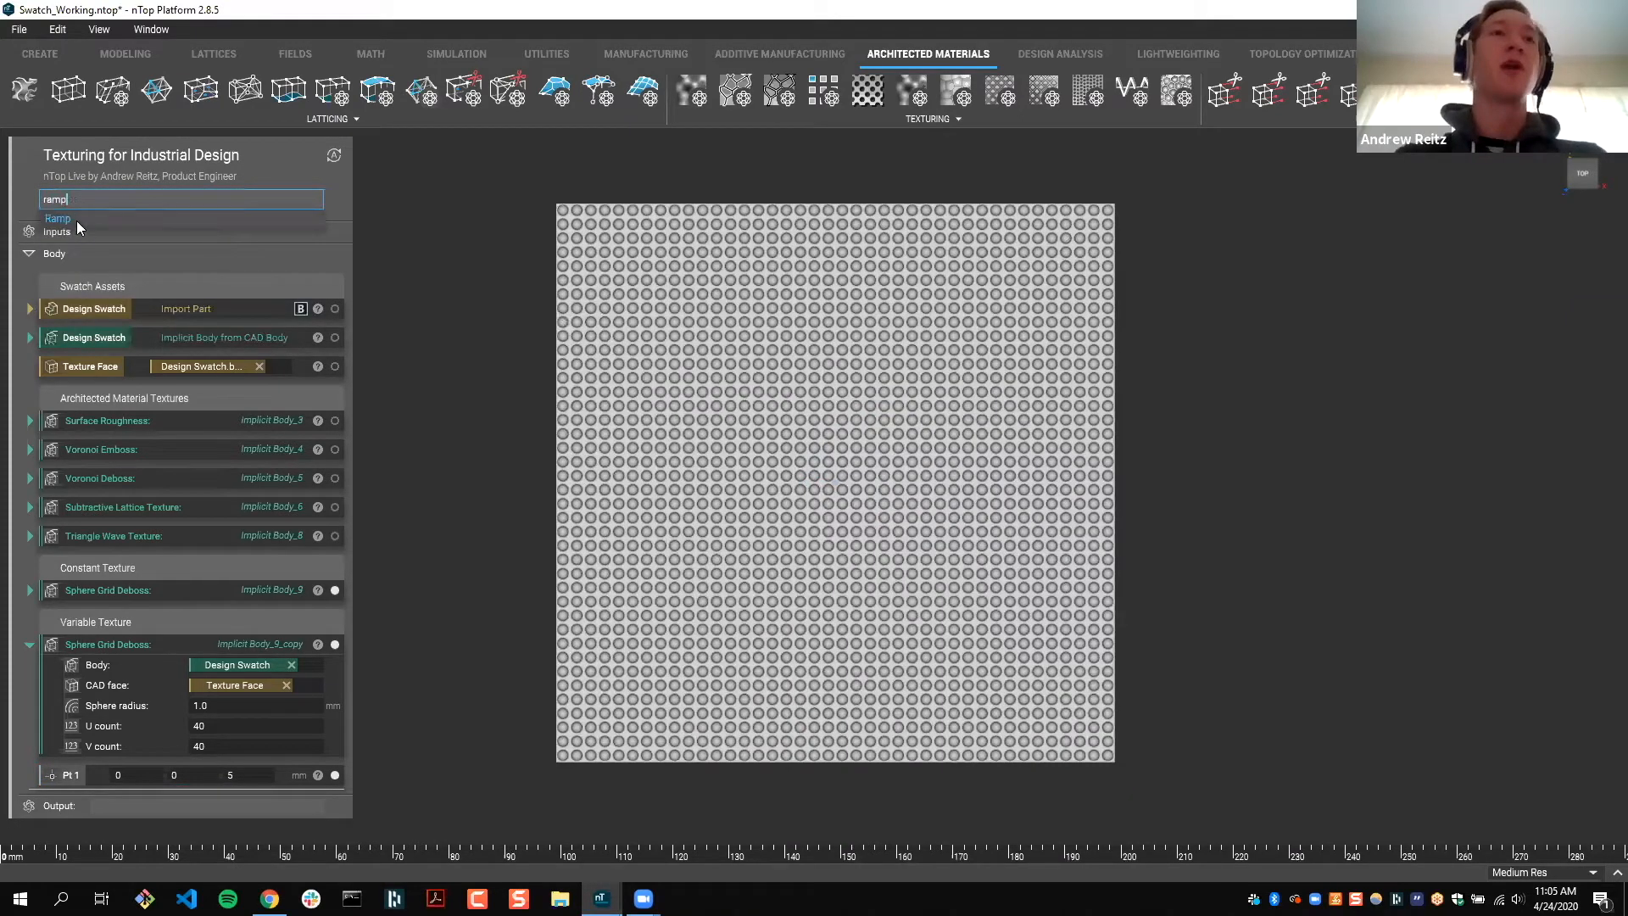
key("Return")
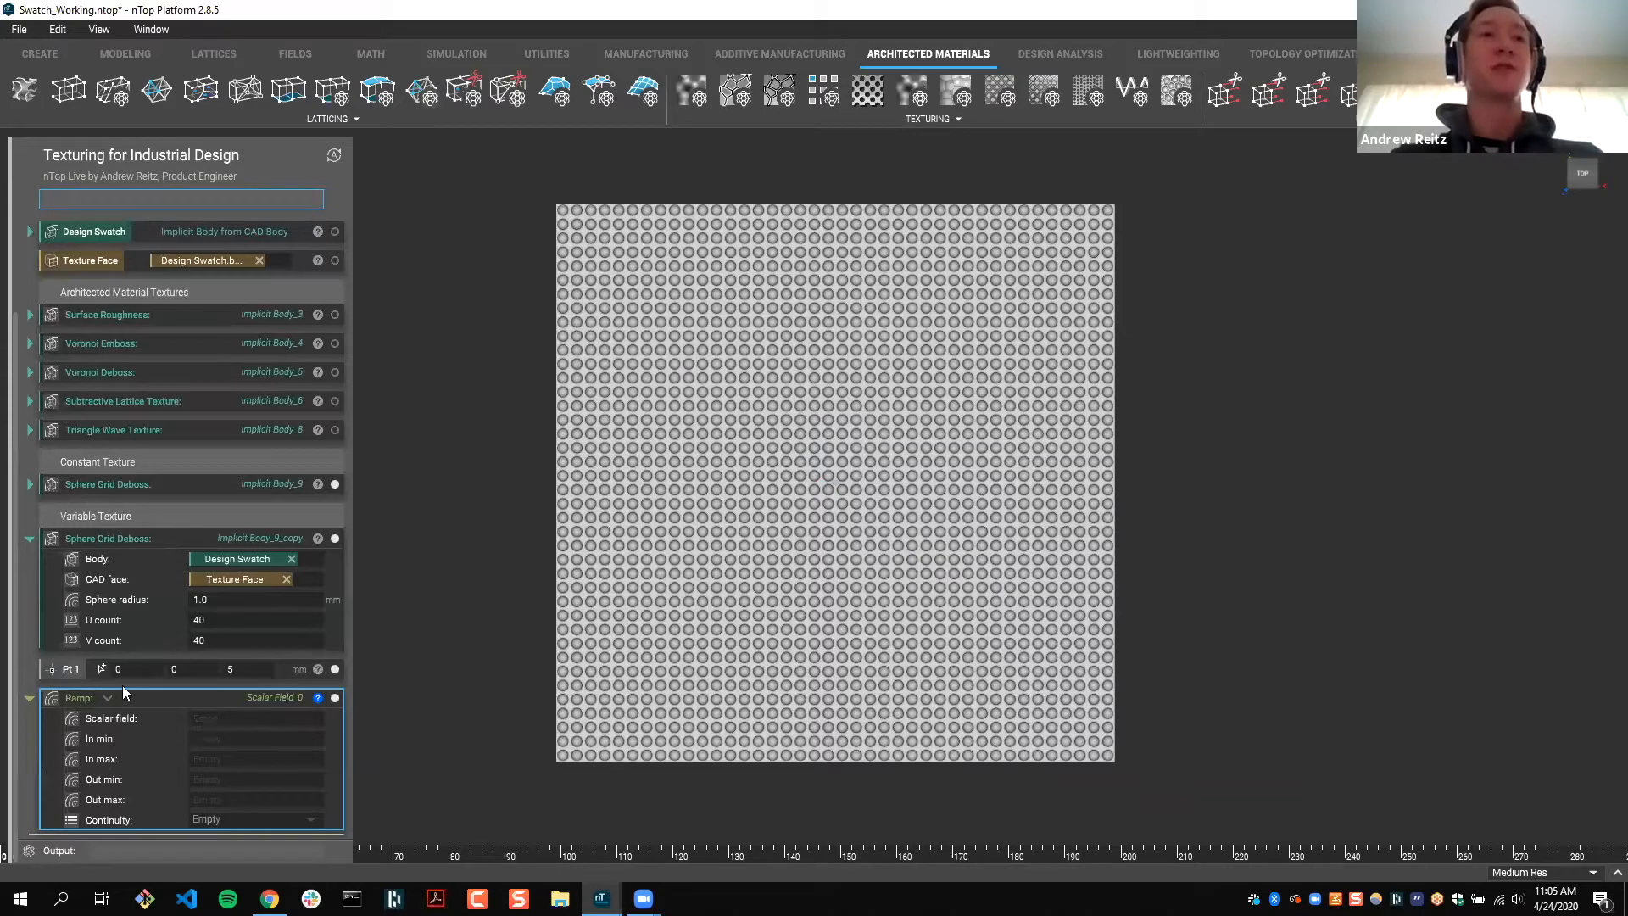
left_click(146, 669)
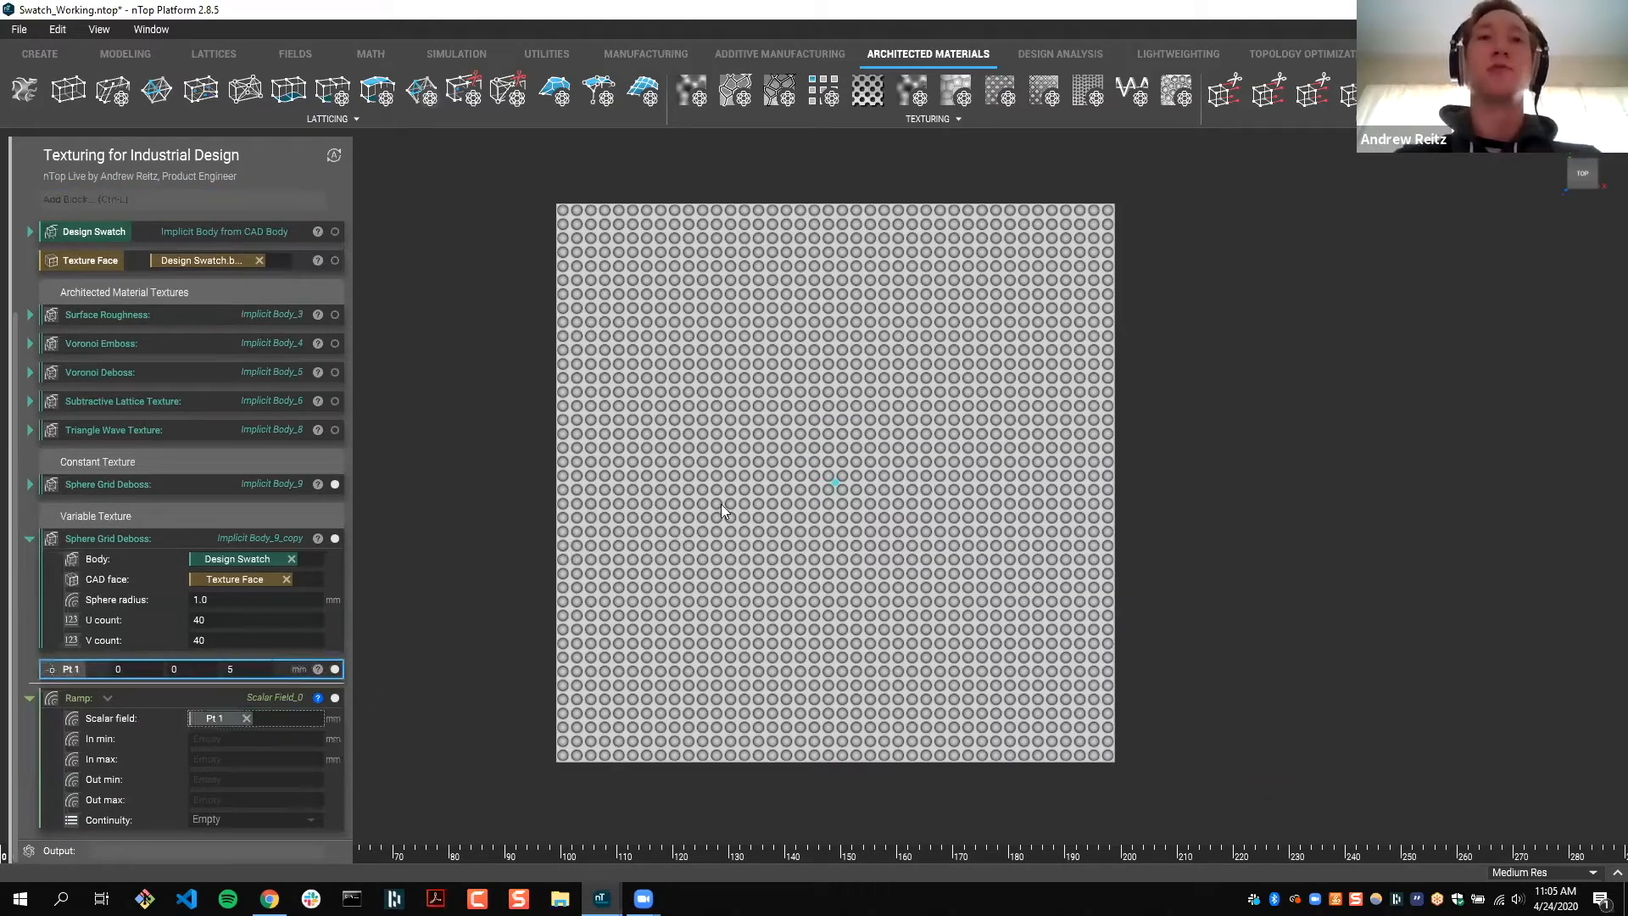
left_click(840, 484)
scroll(840, 484, "up", 1)
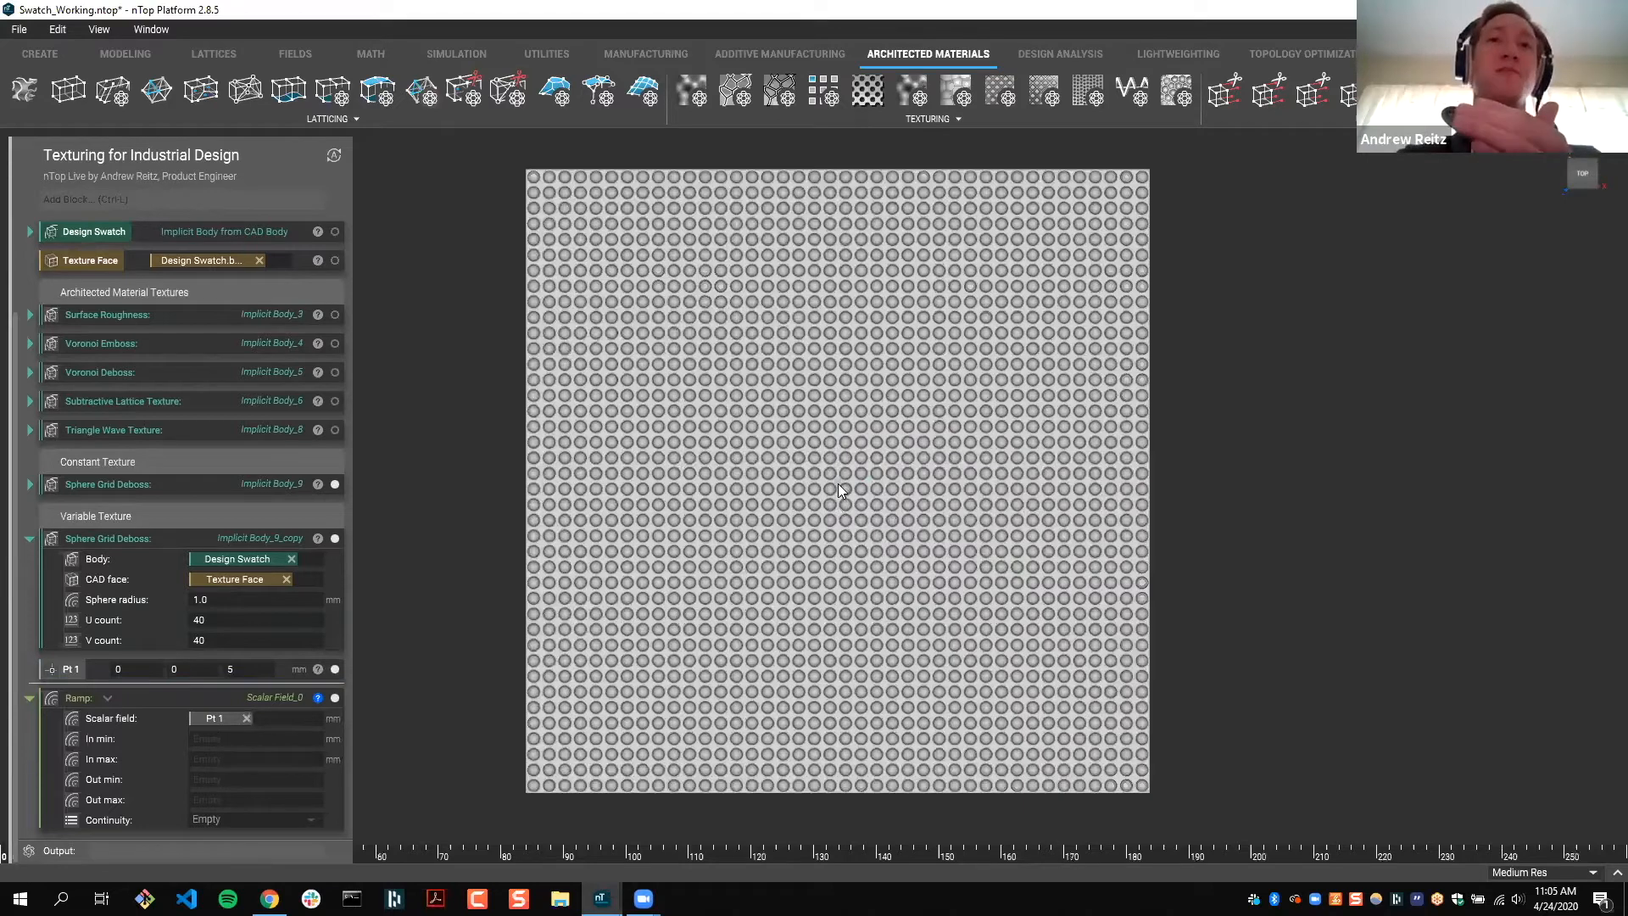
left_click(886, 480)
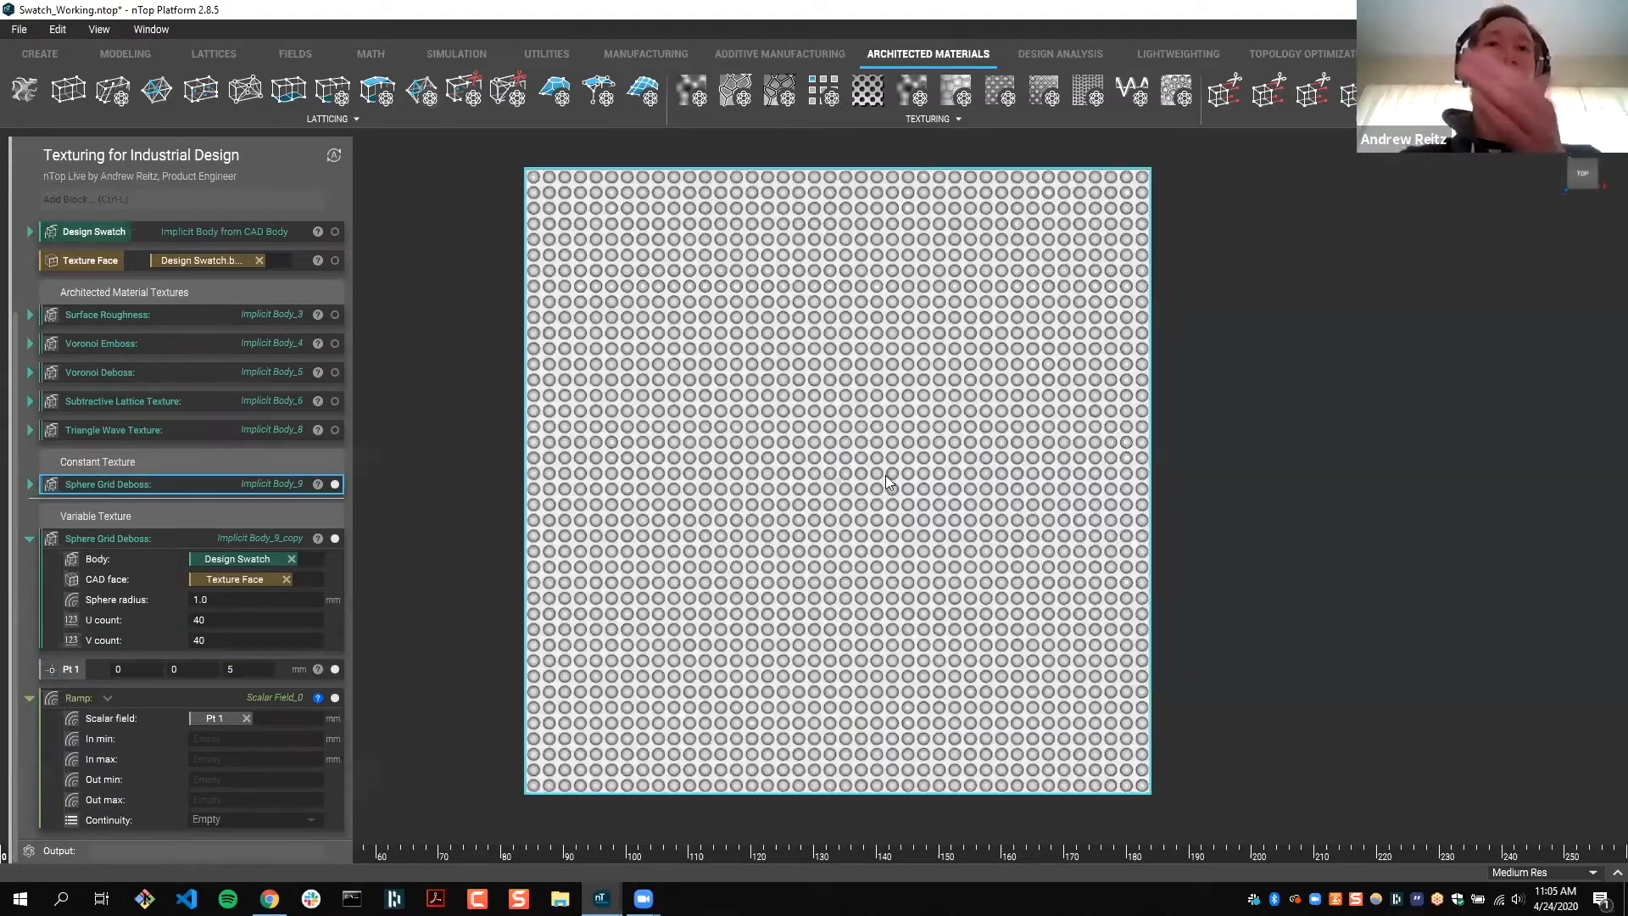
Step: Set the Ramp block's In min to 0 and its Out min to 1 mm
left_click(102, 748)
type("0")
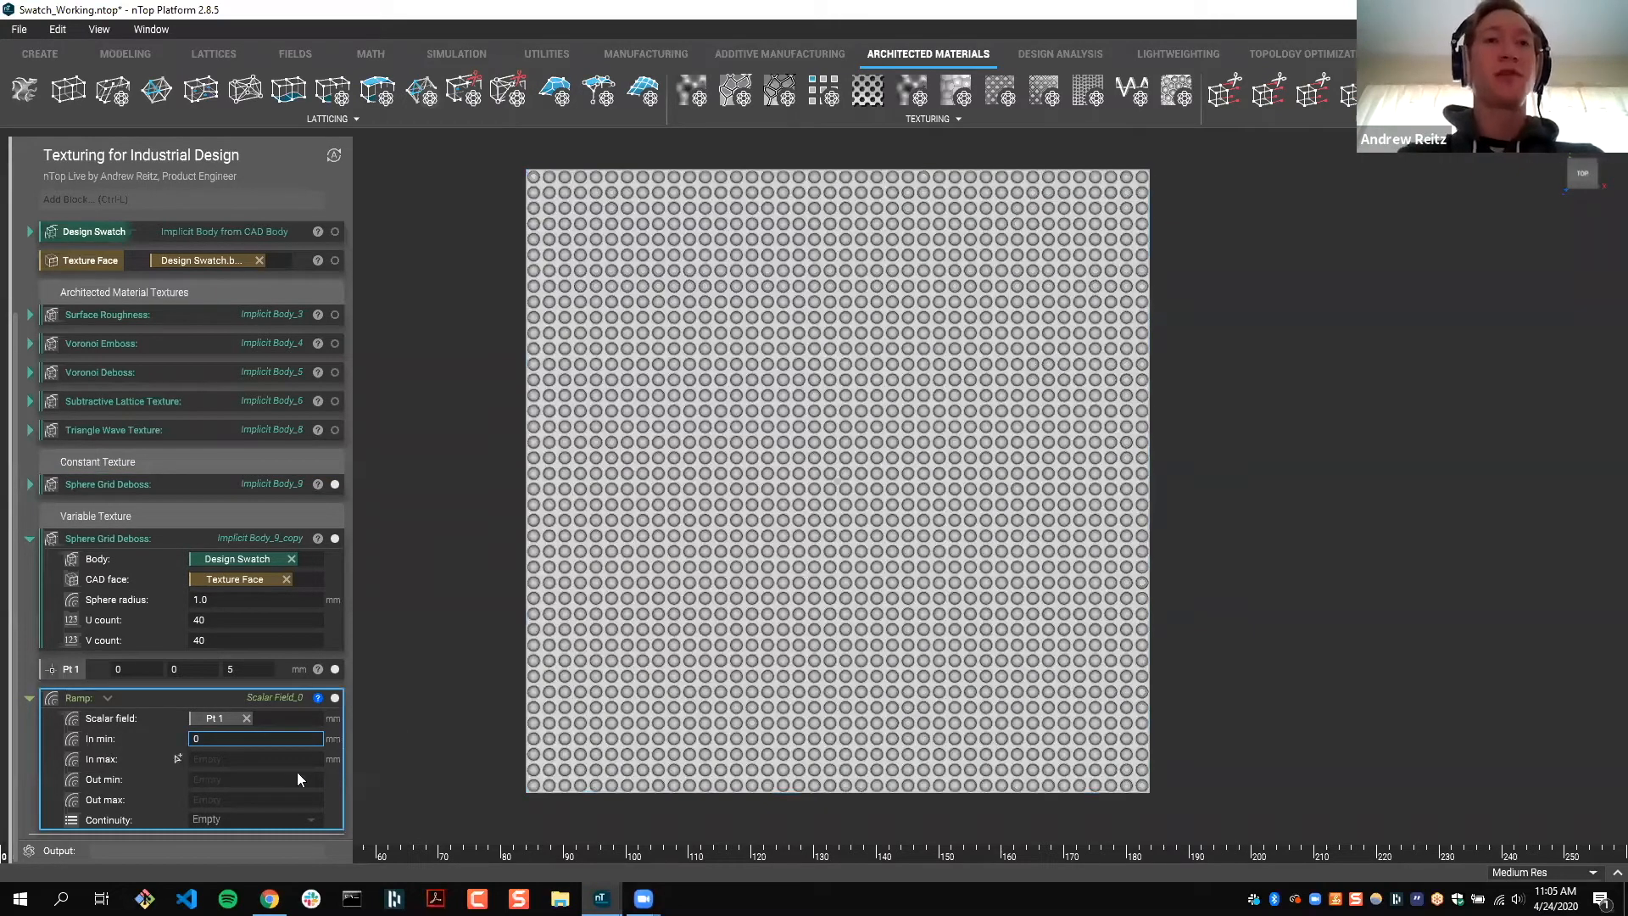
key("Return")
left_click(290, 779)
type("1")
key("Return")
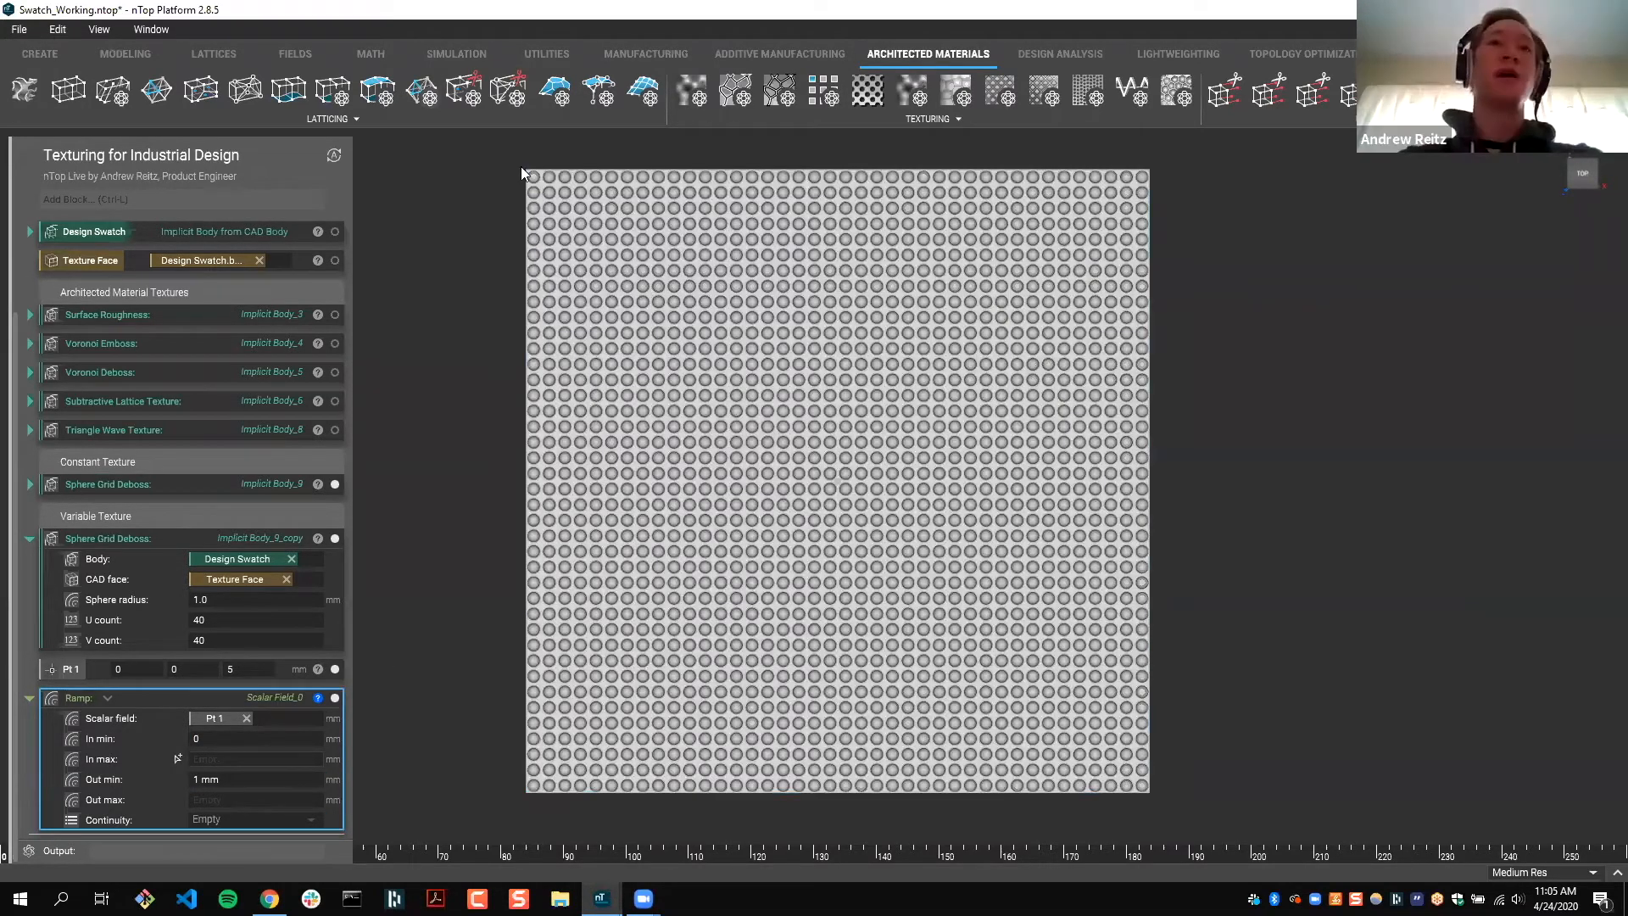
Step: Complete the Ramp block with In max 50, Out max 0 mm and Geometric (C0) continuity
left_click(272, 759)
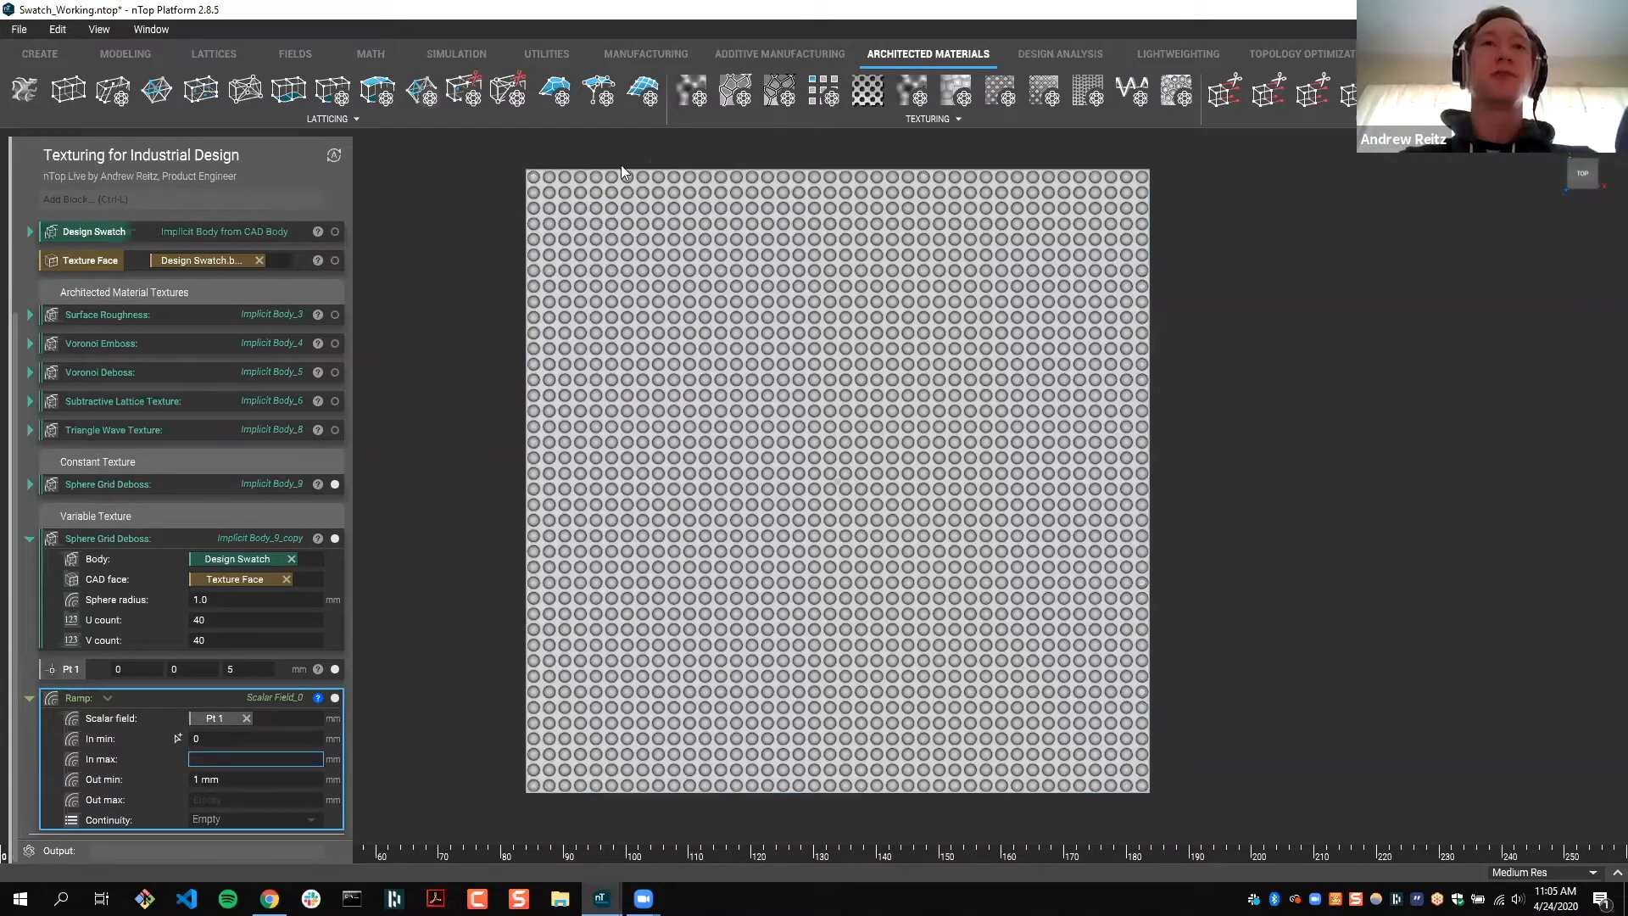
type("50")
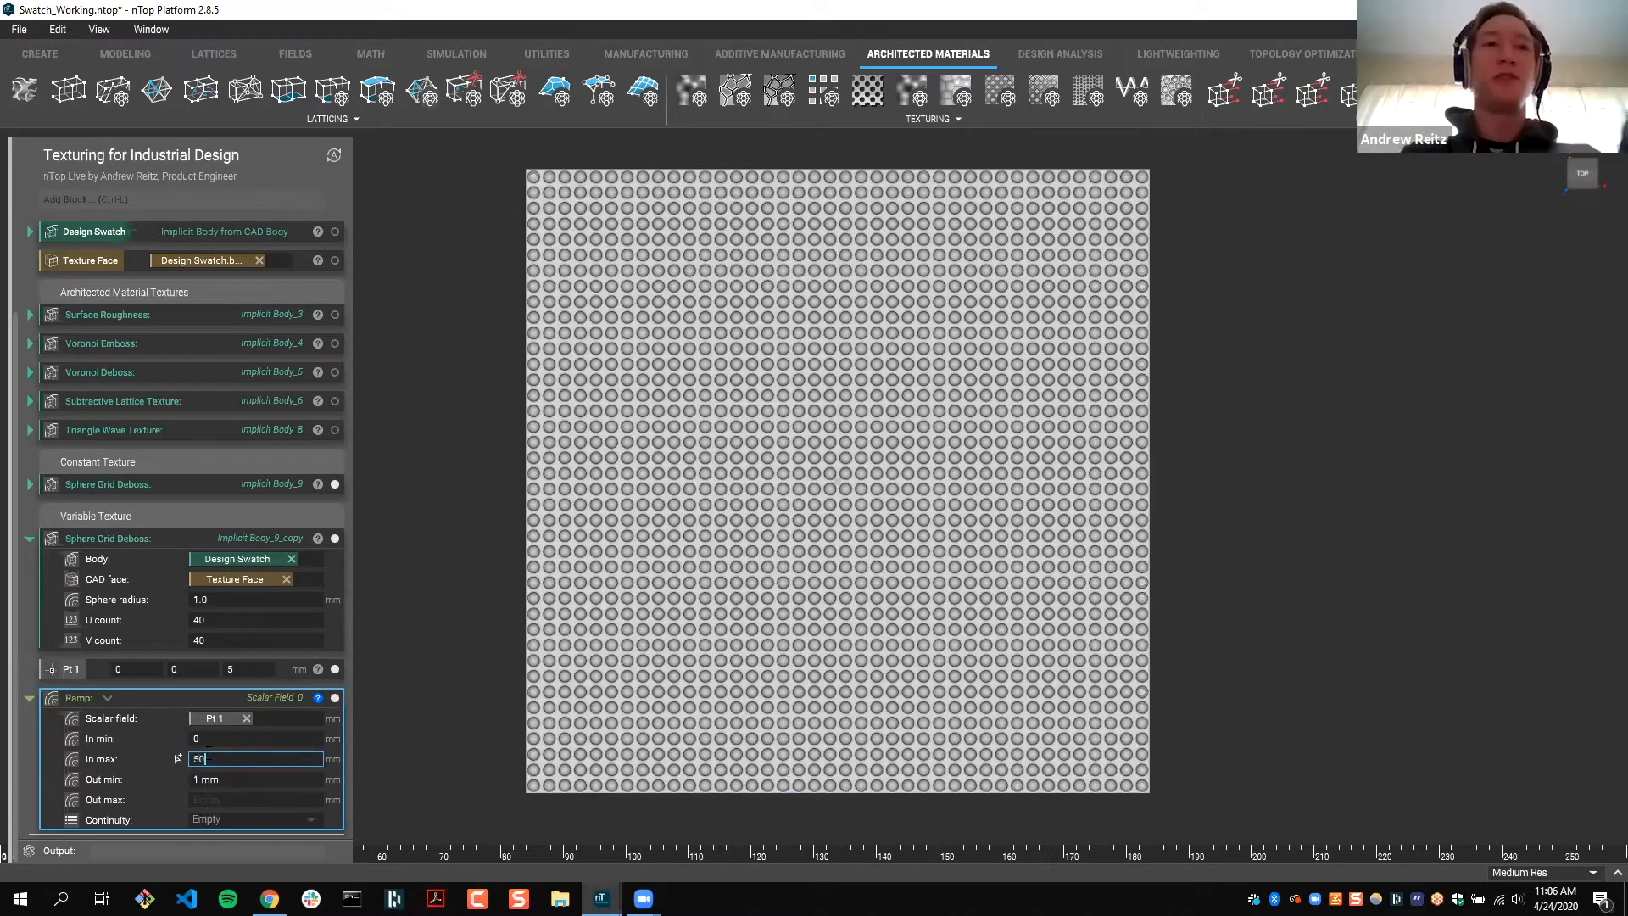
left_click(258, 798)
type("0 mm")
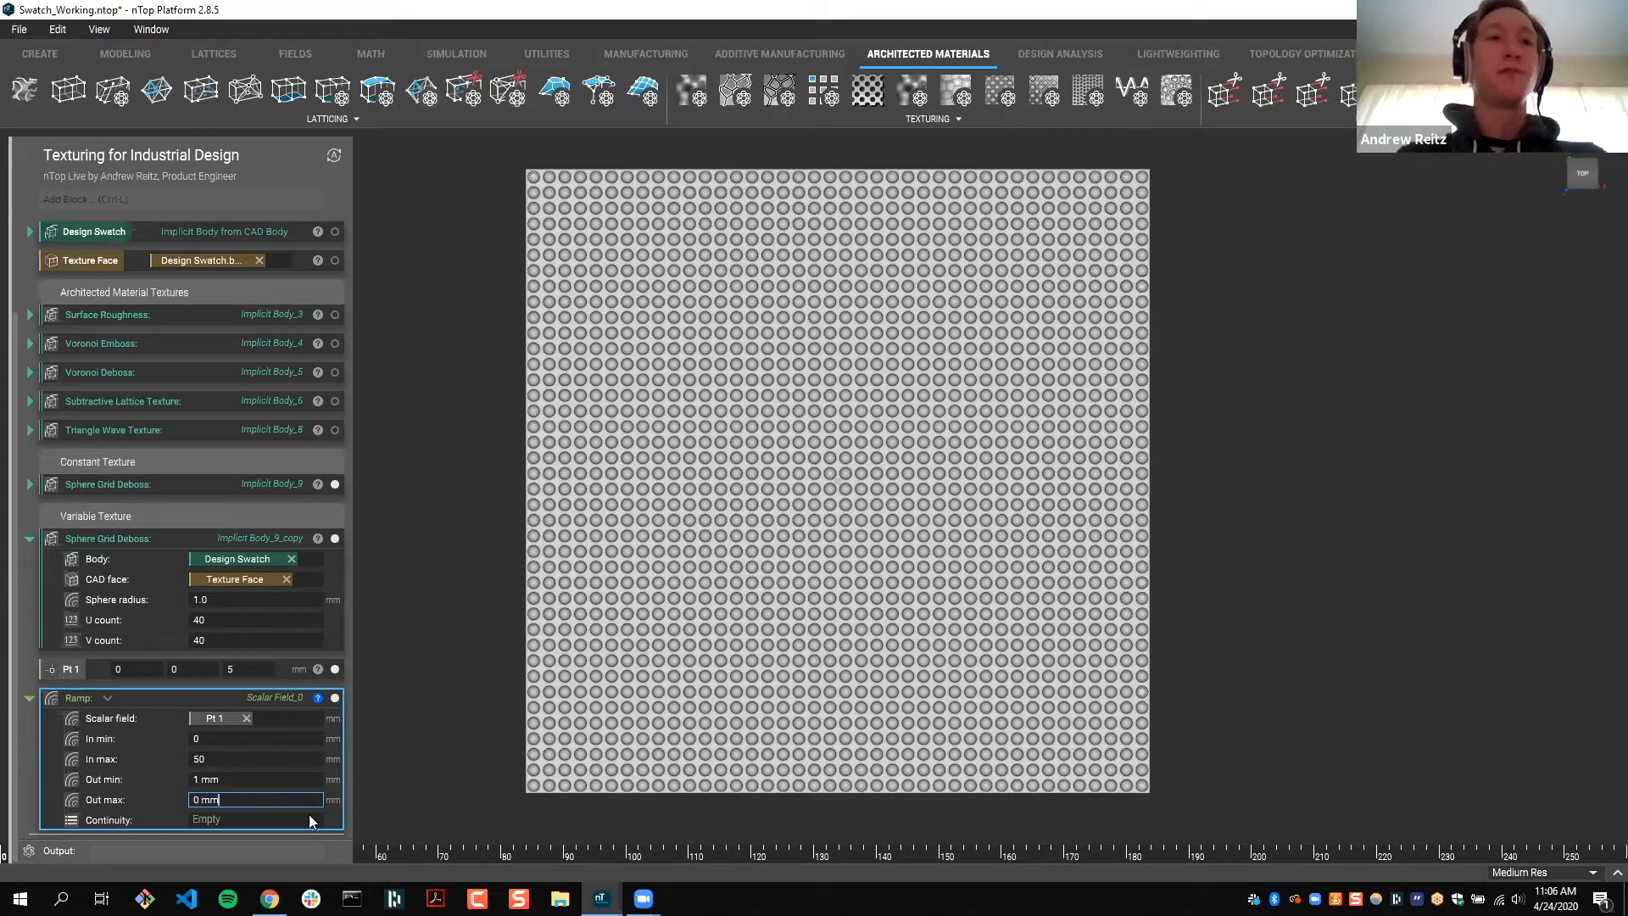
left_click(274, 816)
left_click(261, 844)
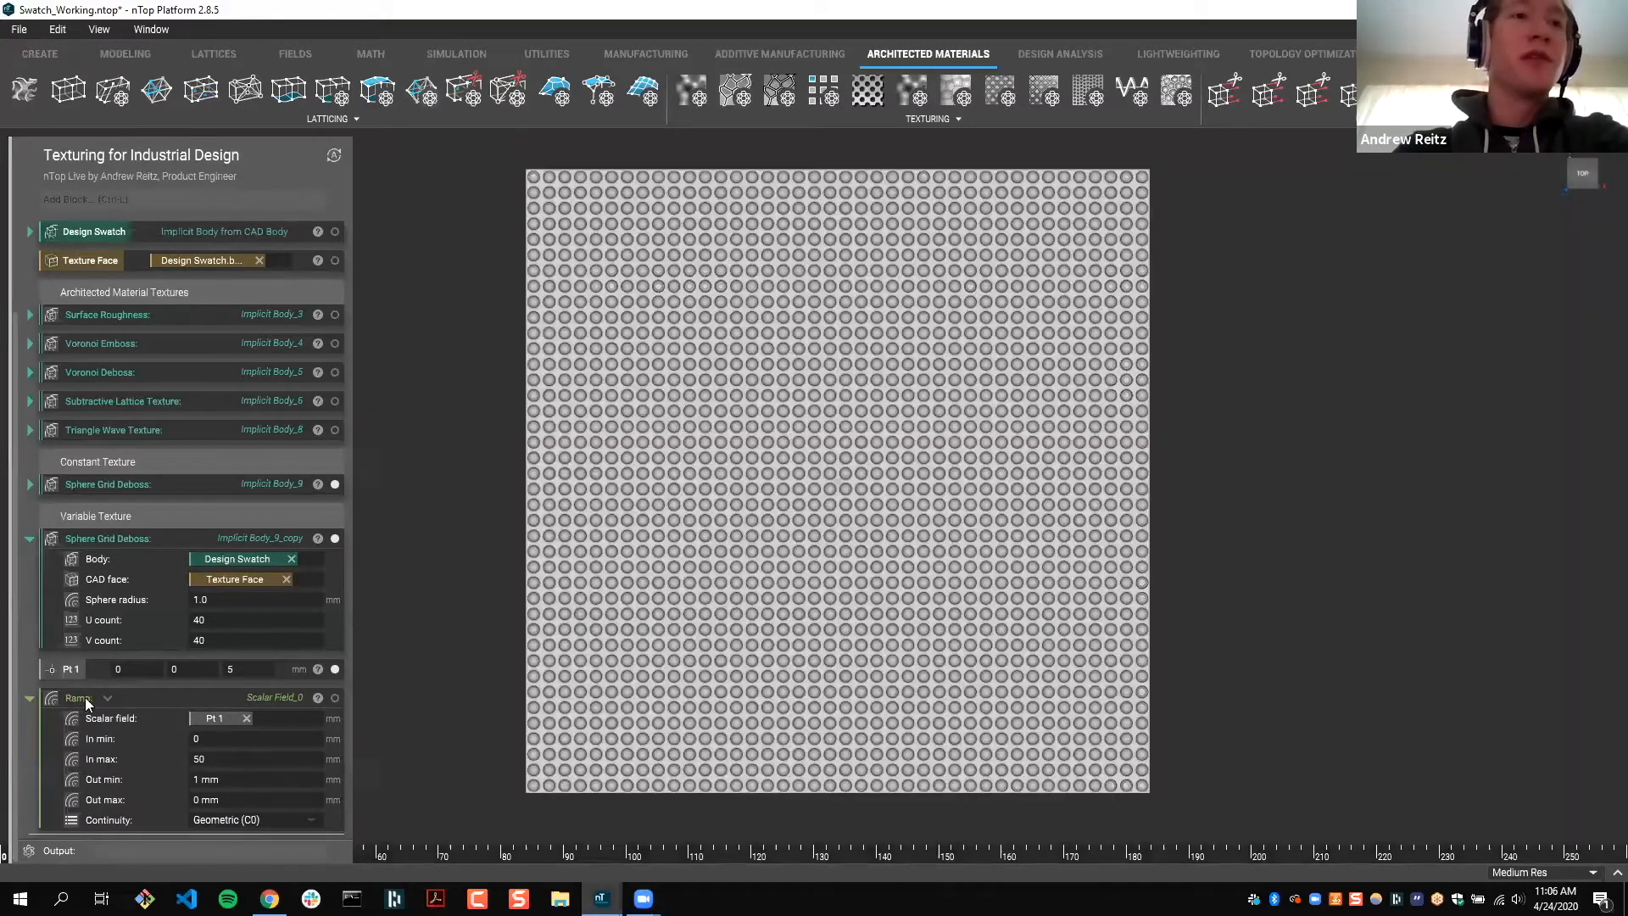
Step: Use the Ramp block as the sphere radius of the variable Sphere Grid Deboss, hide the constant texture and examine the graded dimples
mouse_move(73, 698)
left_mouse_down()
mouse_move(141, 690)
mouse_move(260, 605)
mouse_move(92, 718)
mouse_move(49, 704)
left_mouse_up()
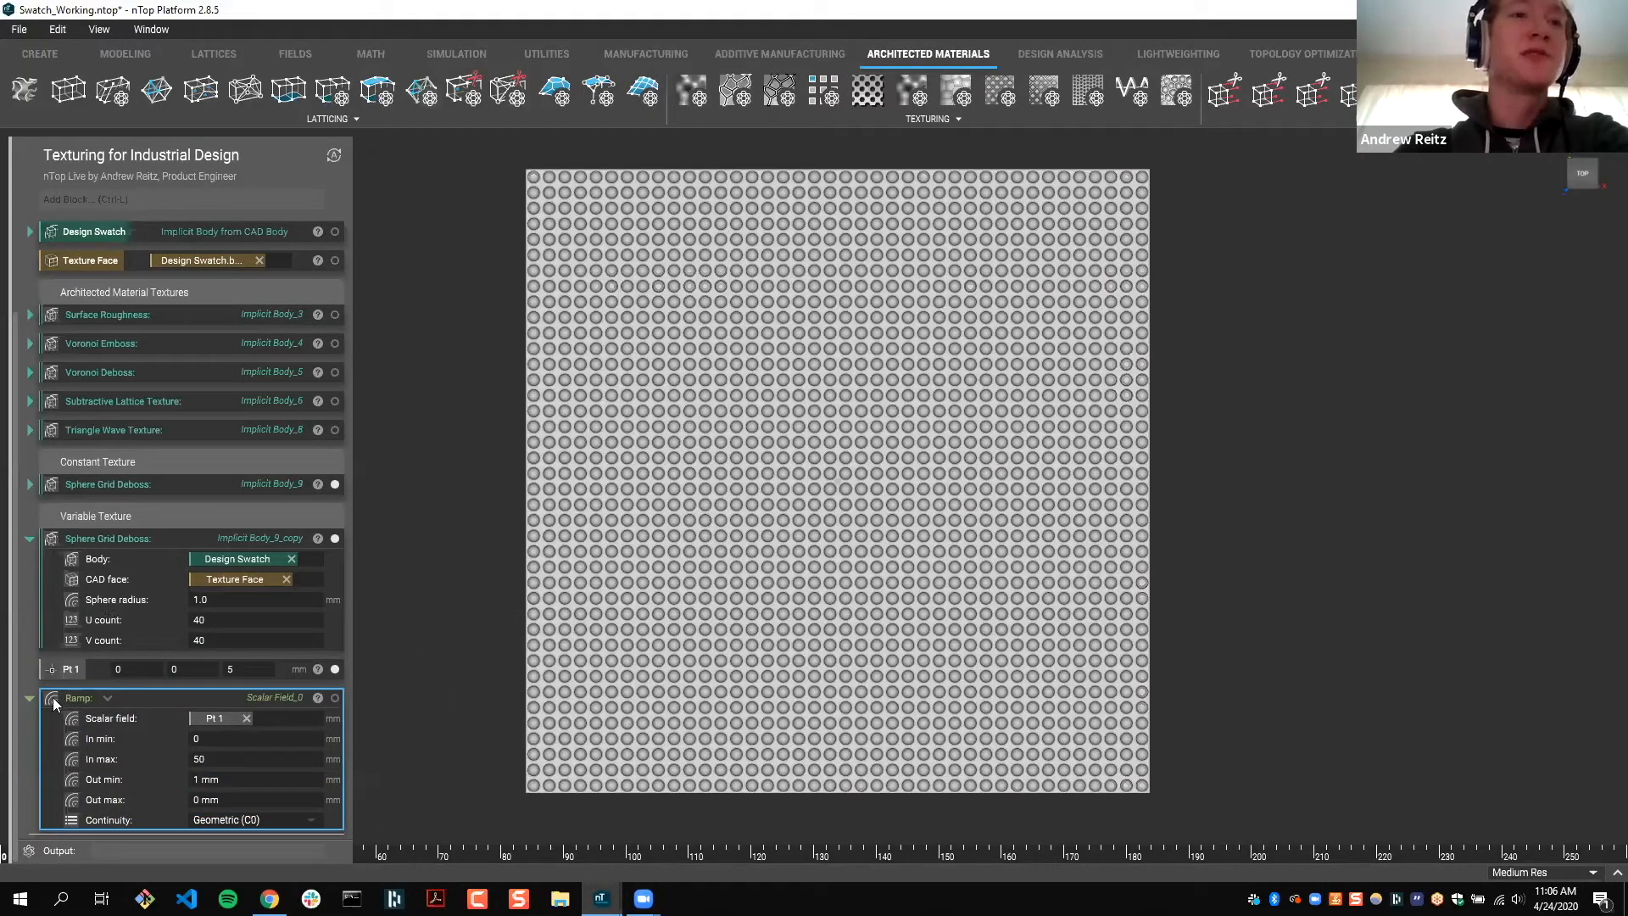
left_click(253, 603)
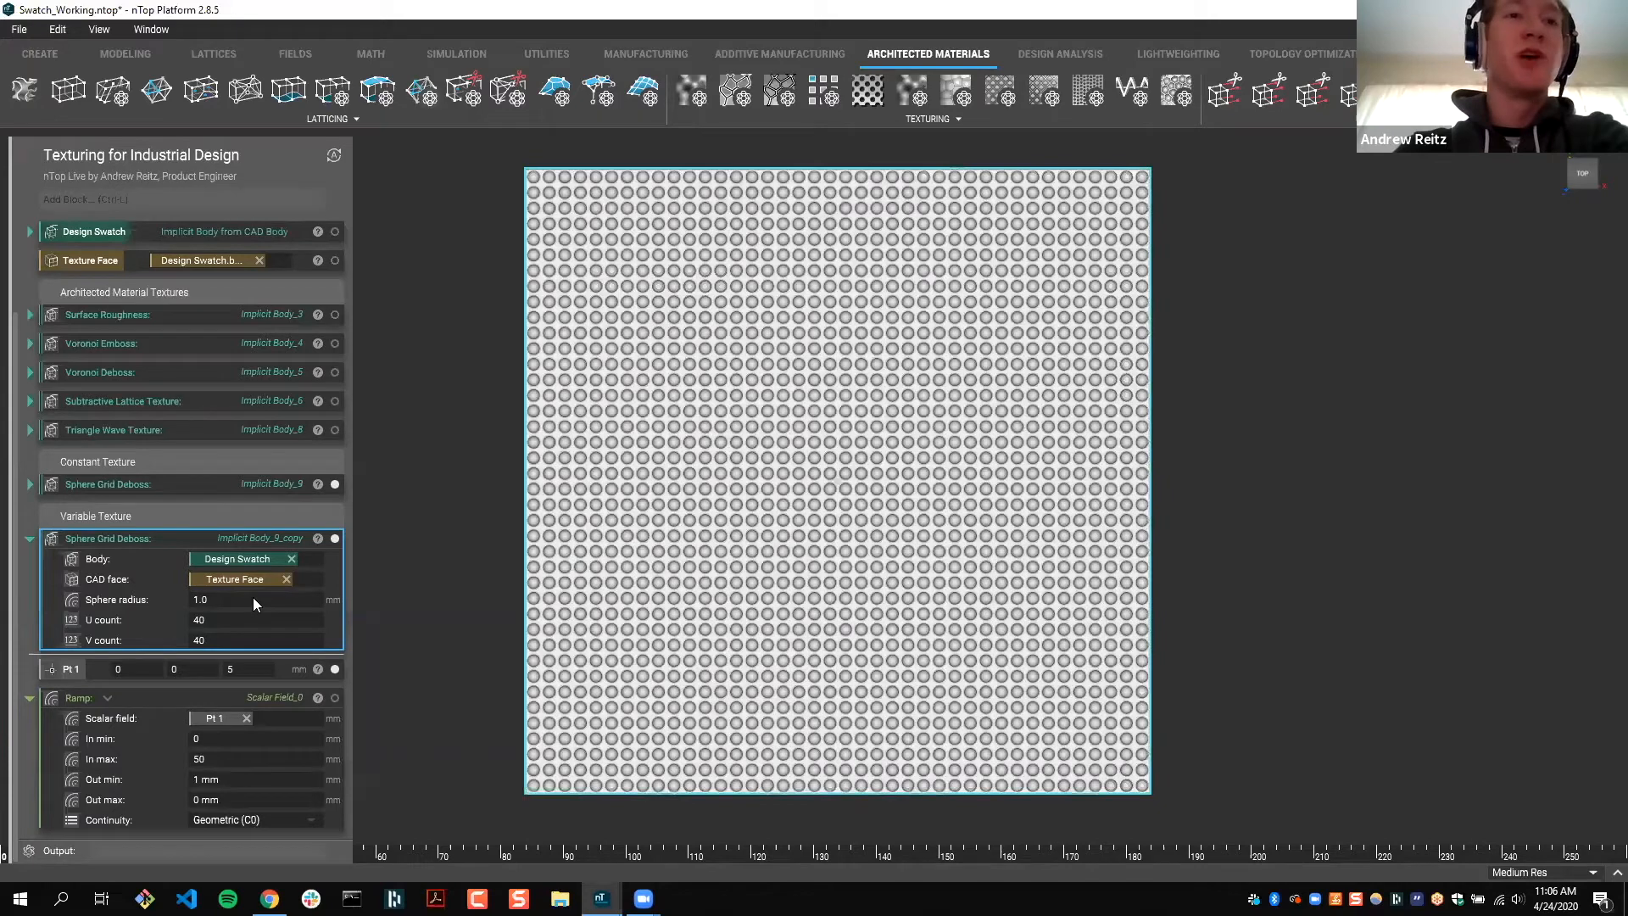
mouse_move(85, 698)
left_mouse_down()
mouse_move(234, 676)
mouse_move(281, 599)
left_mouse_up()
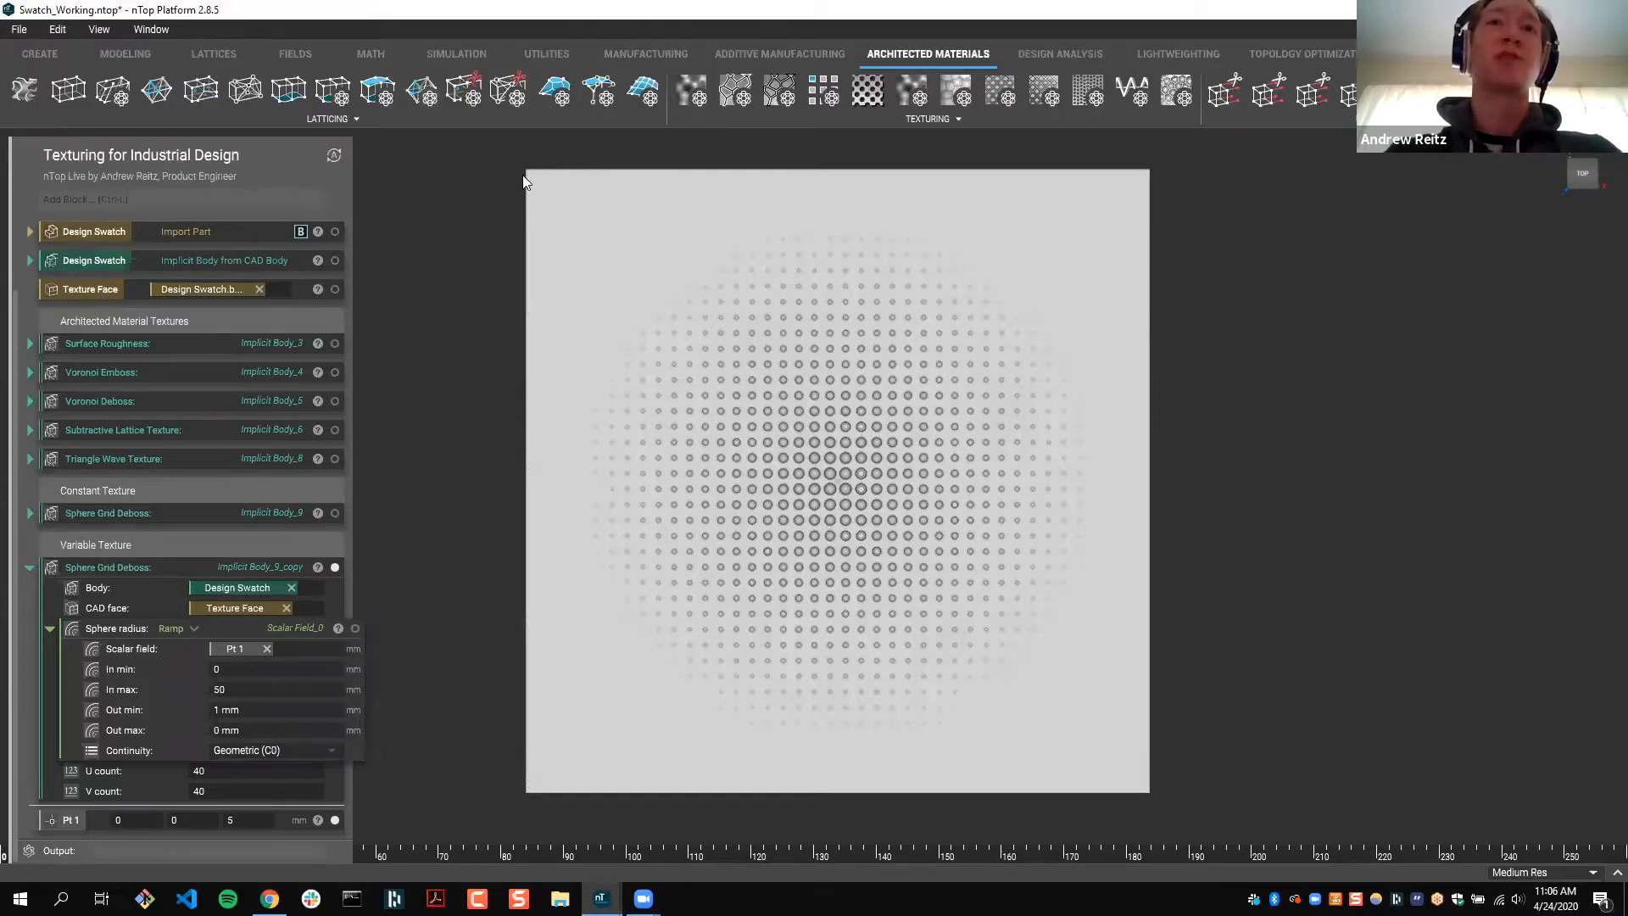
right_click_drag(942, 577, 882, 327)
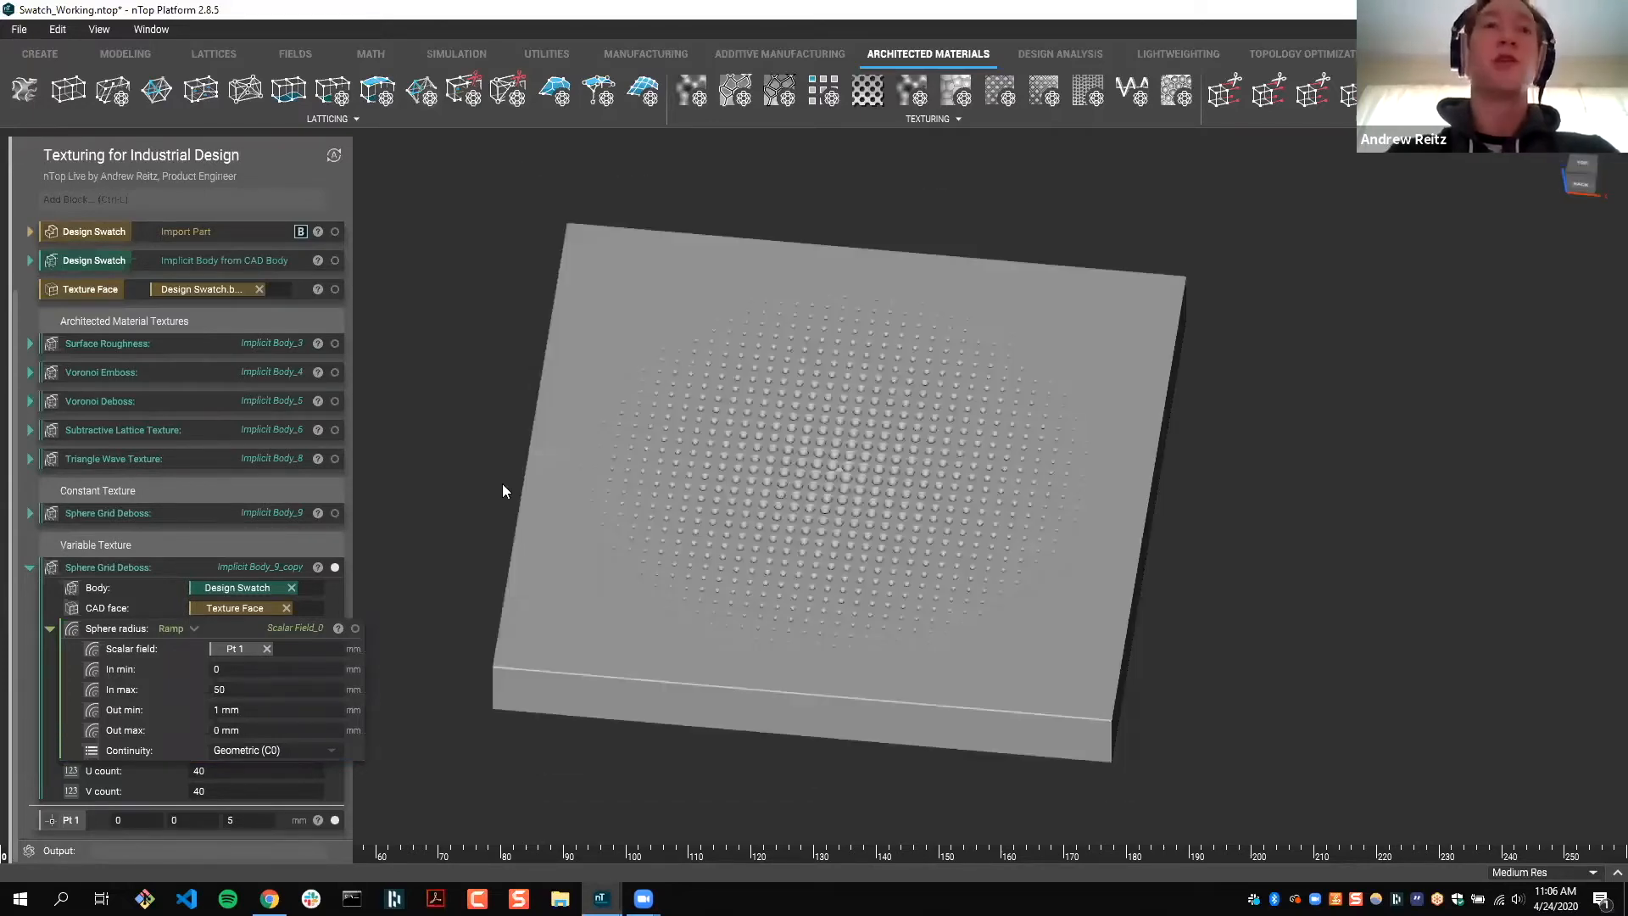
key("z")
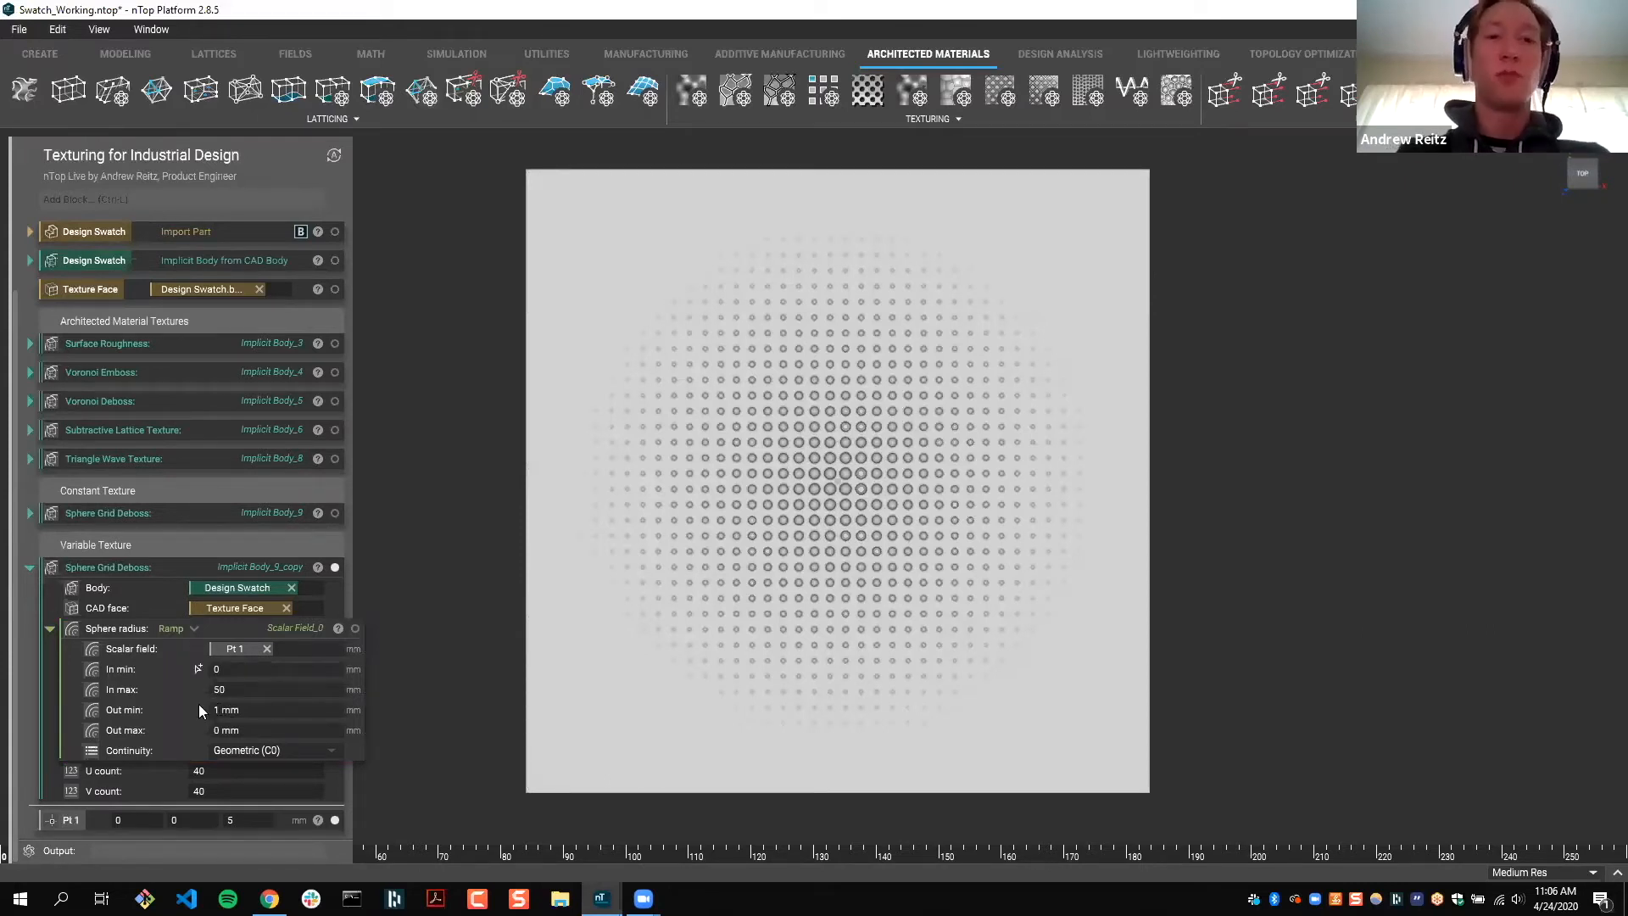
Step: Set the Out min of the sphere radius ramp to 1.5 mm
left_click(220, 710)
type(".5")
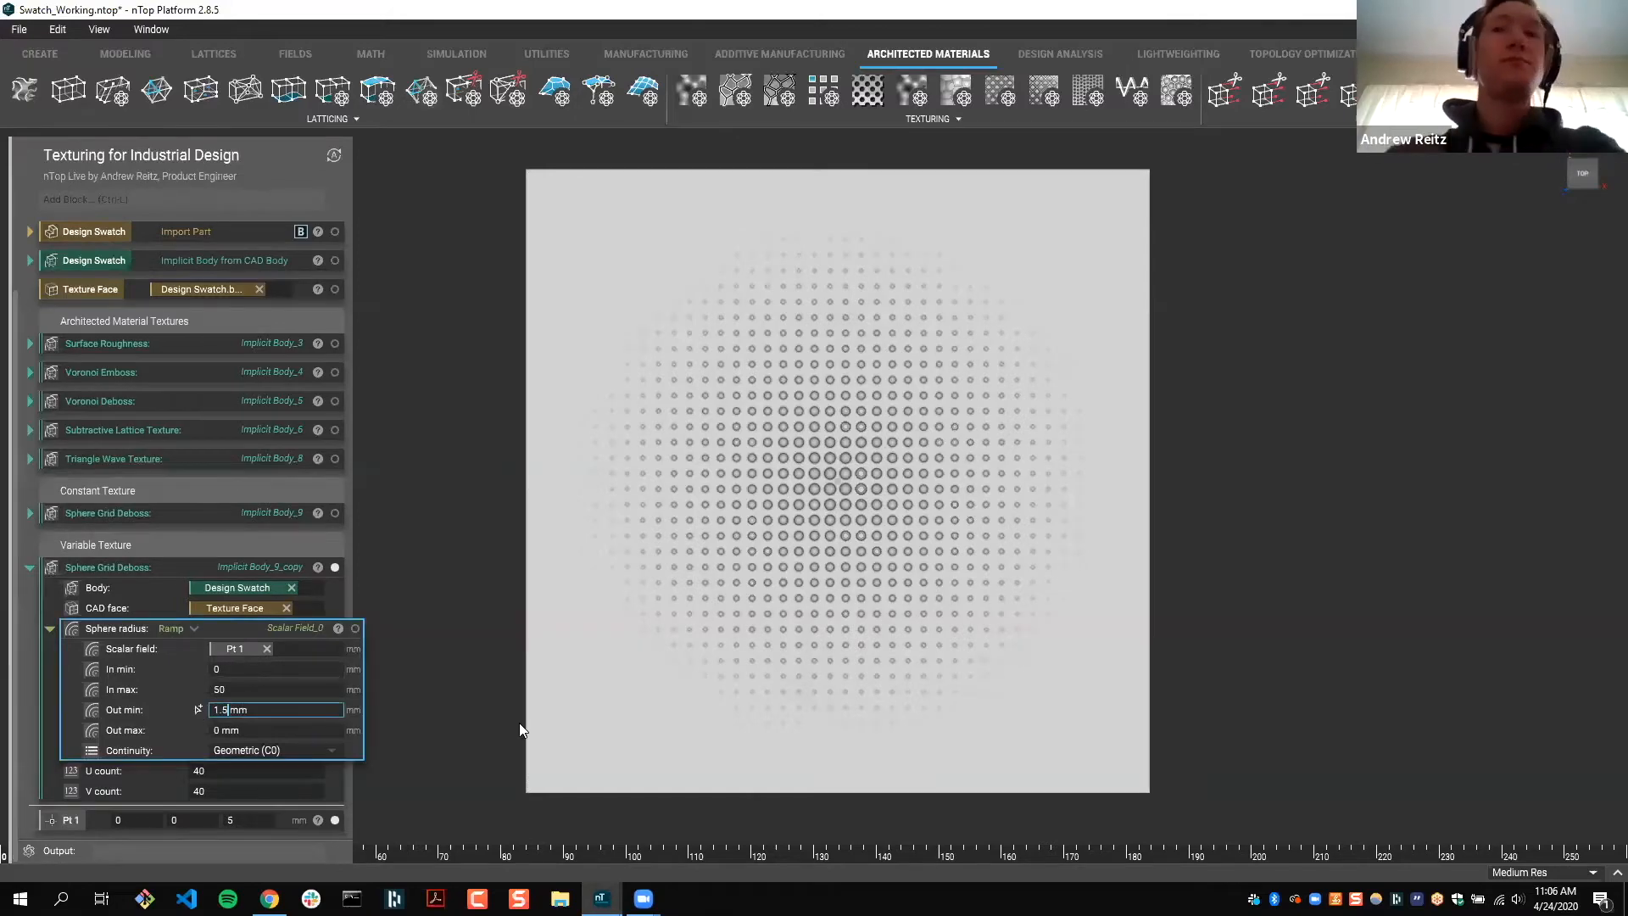
key("Return")
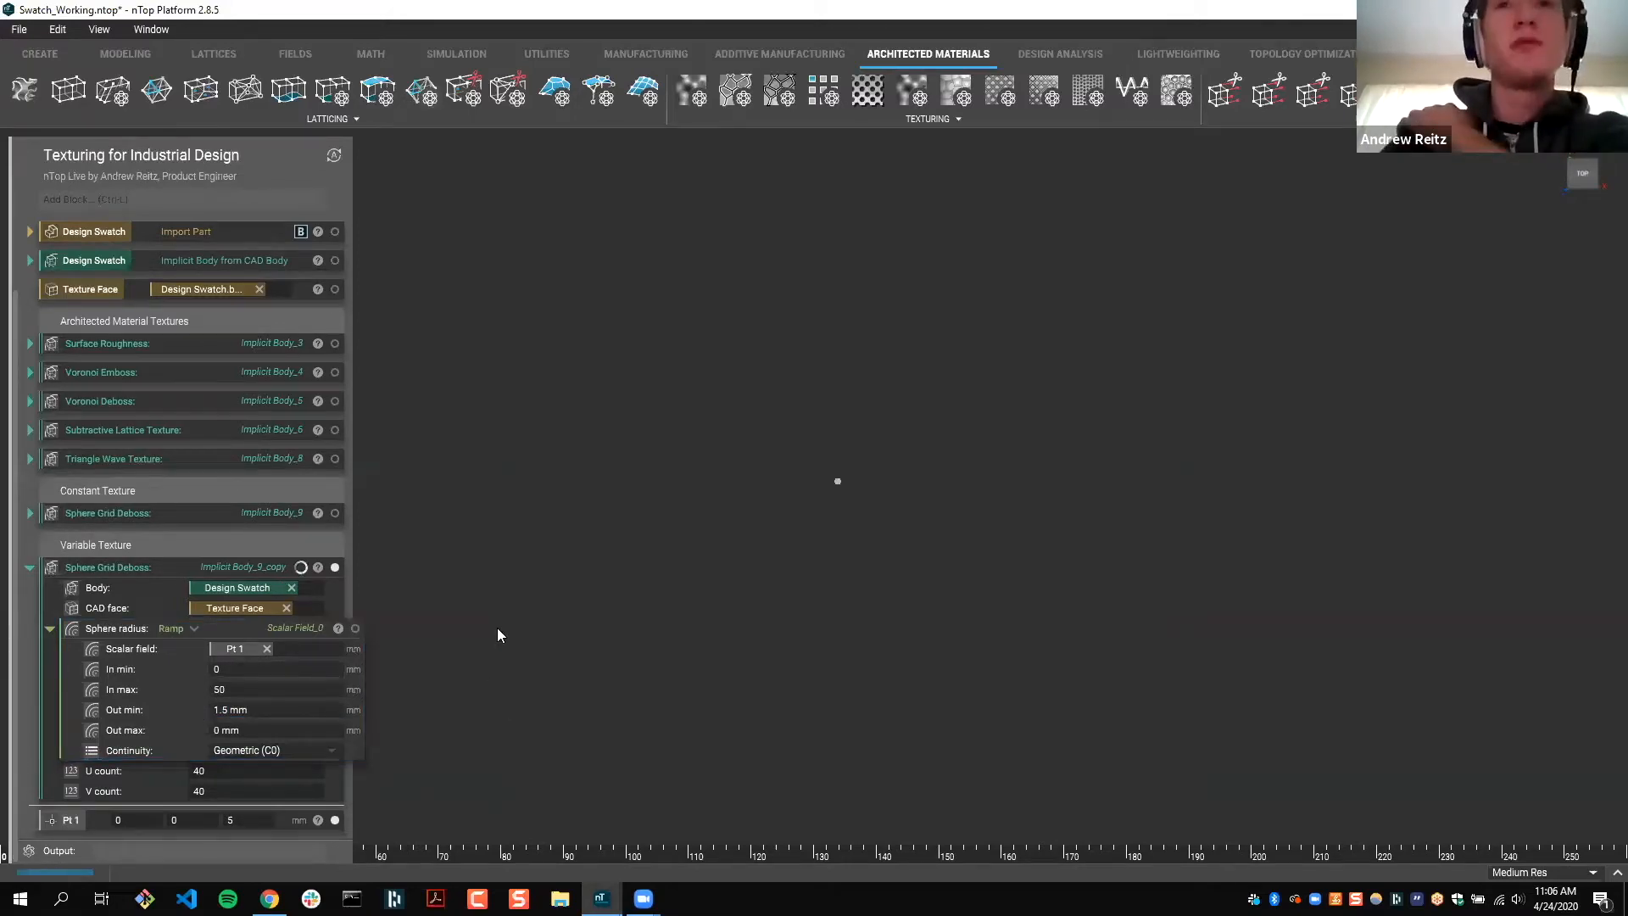
Step: Reverse the sphere radius ramp by setting Out min to 0 mm and Out max to 1.5 mm, checking the result from the top view
left_click(1579, 180)
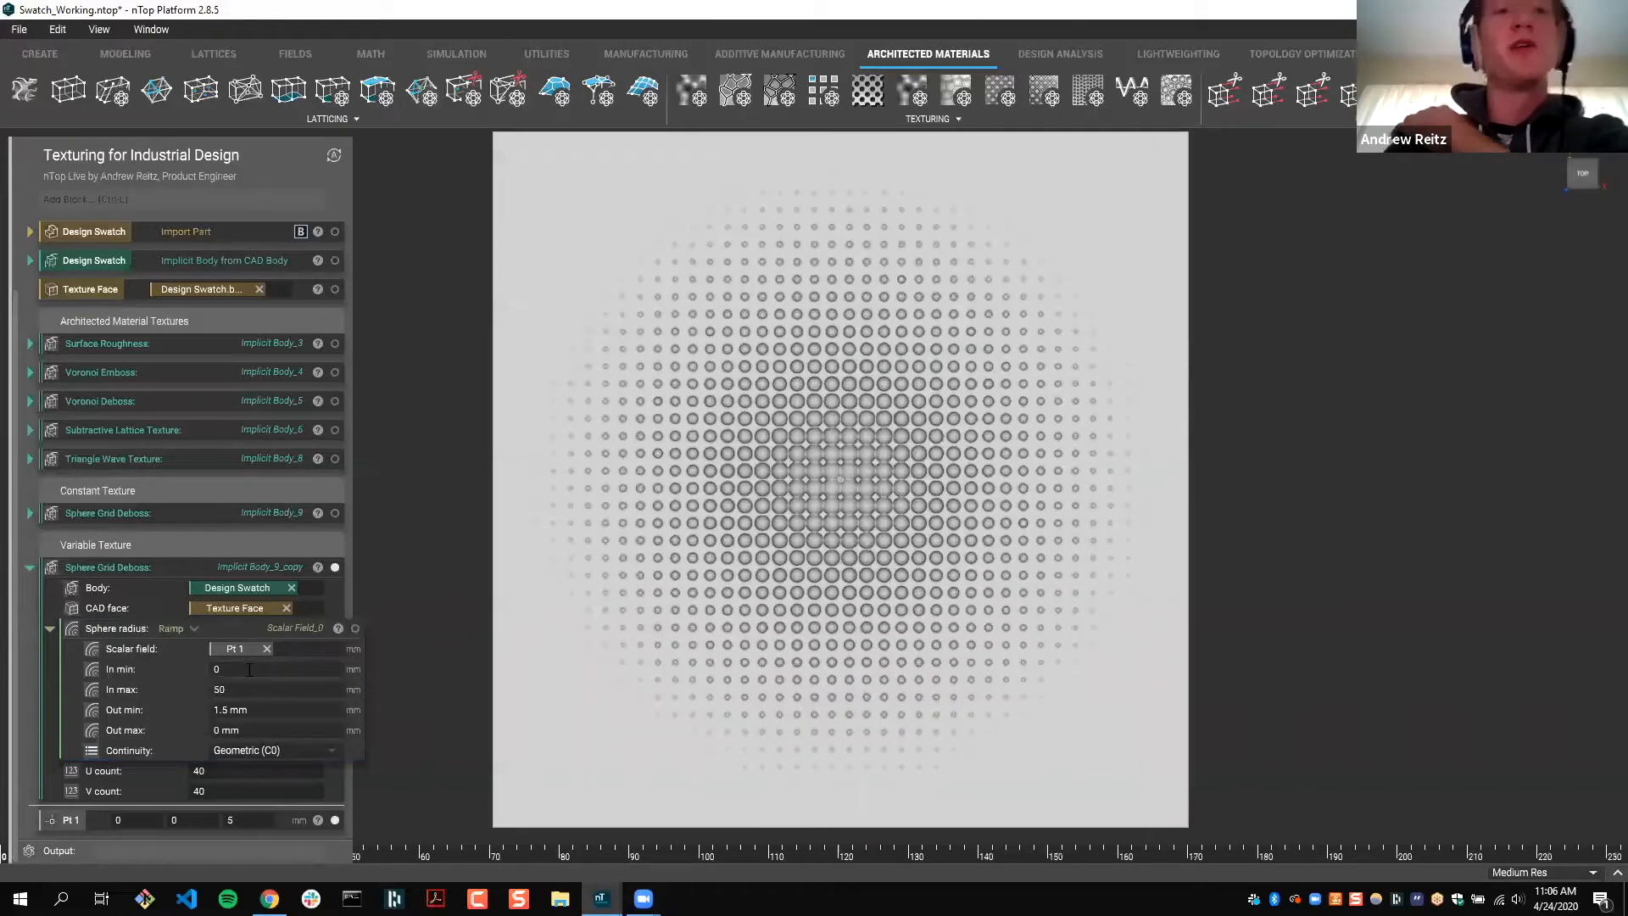
left_click(249, 670)
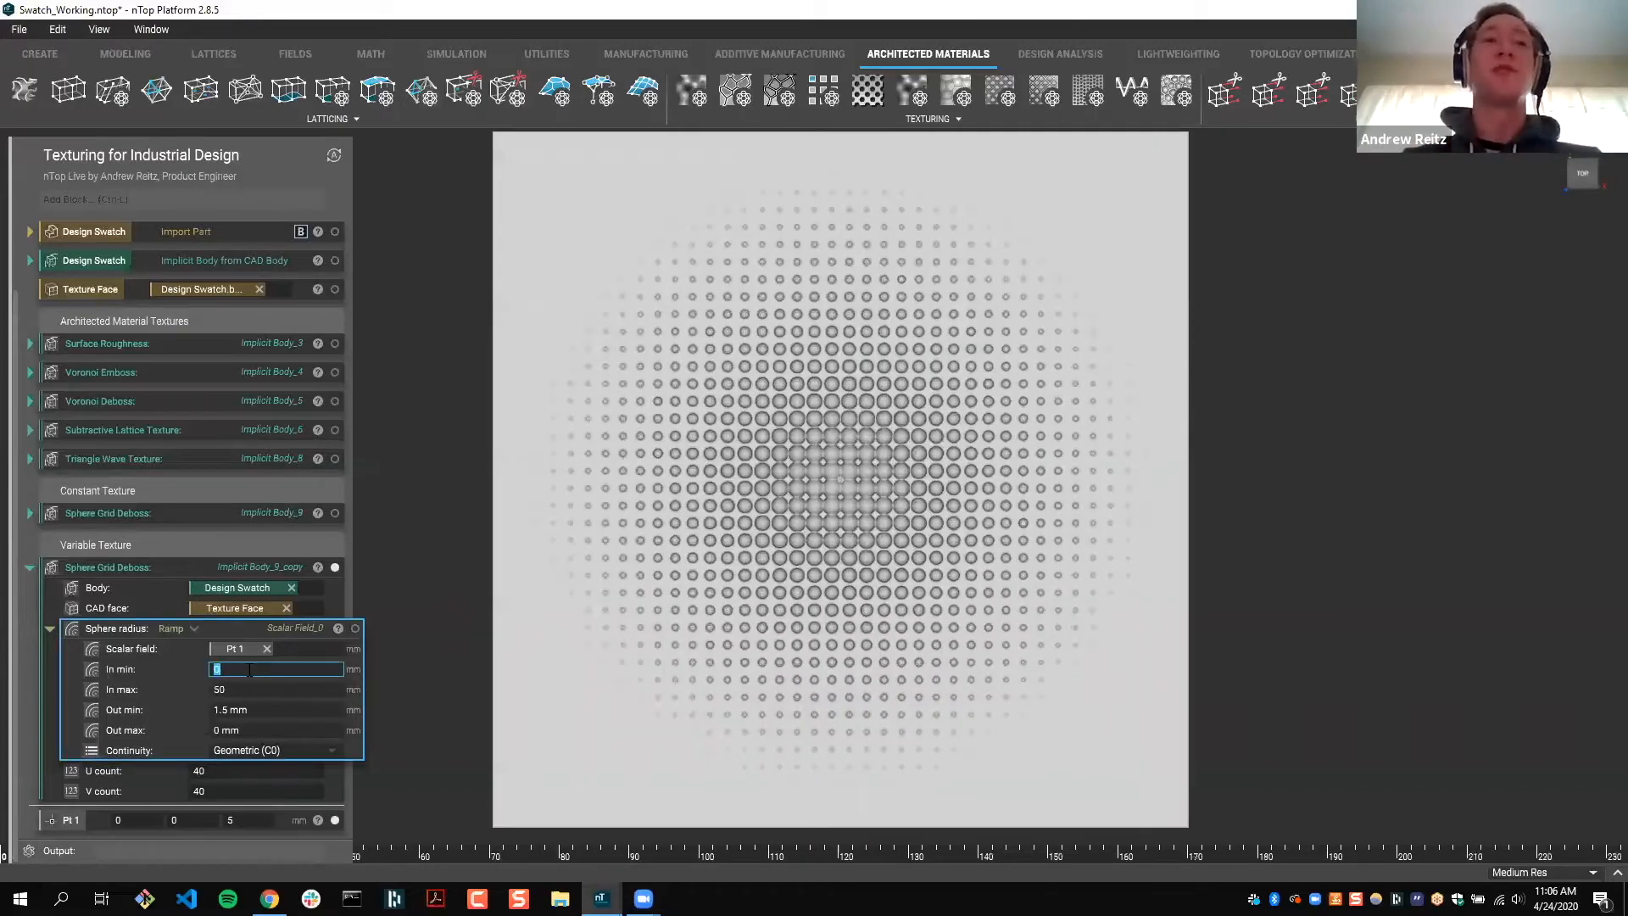
left_click(225, 709)
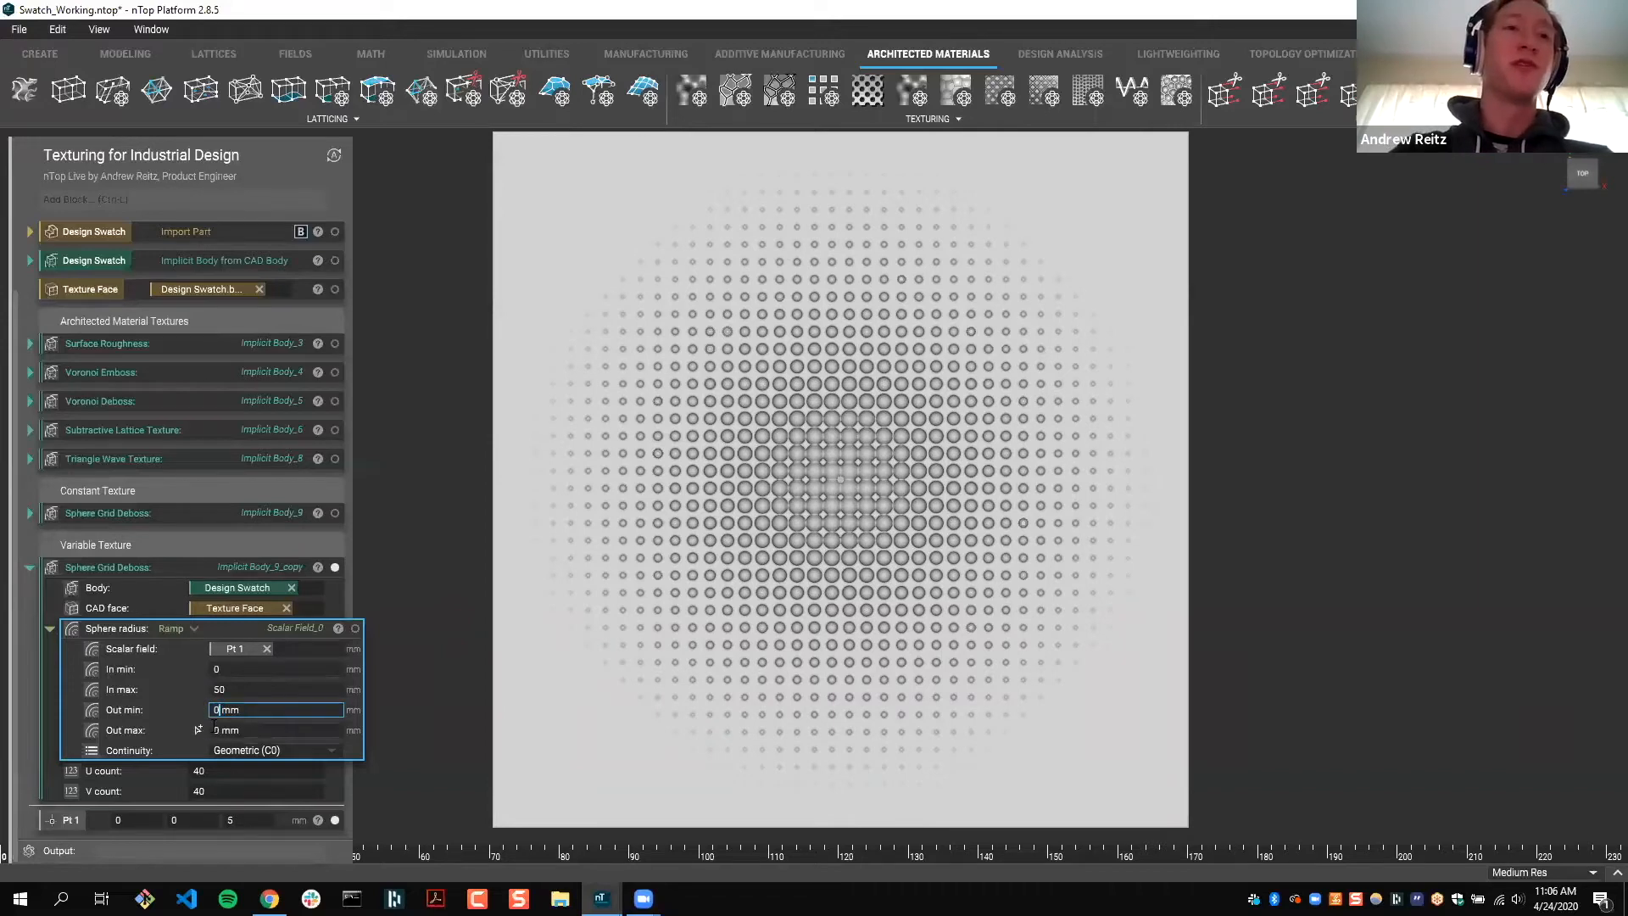
key("Tab")
type("1.5")
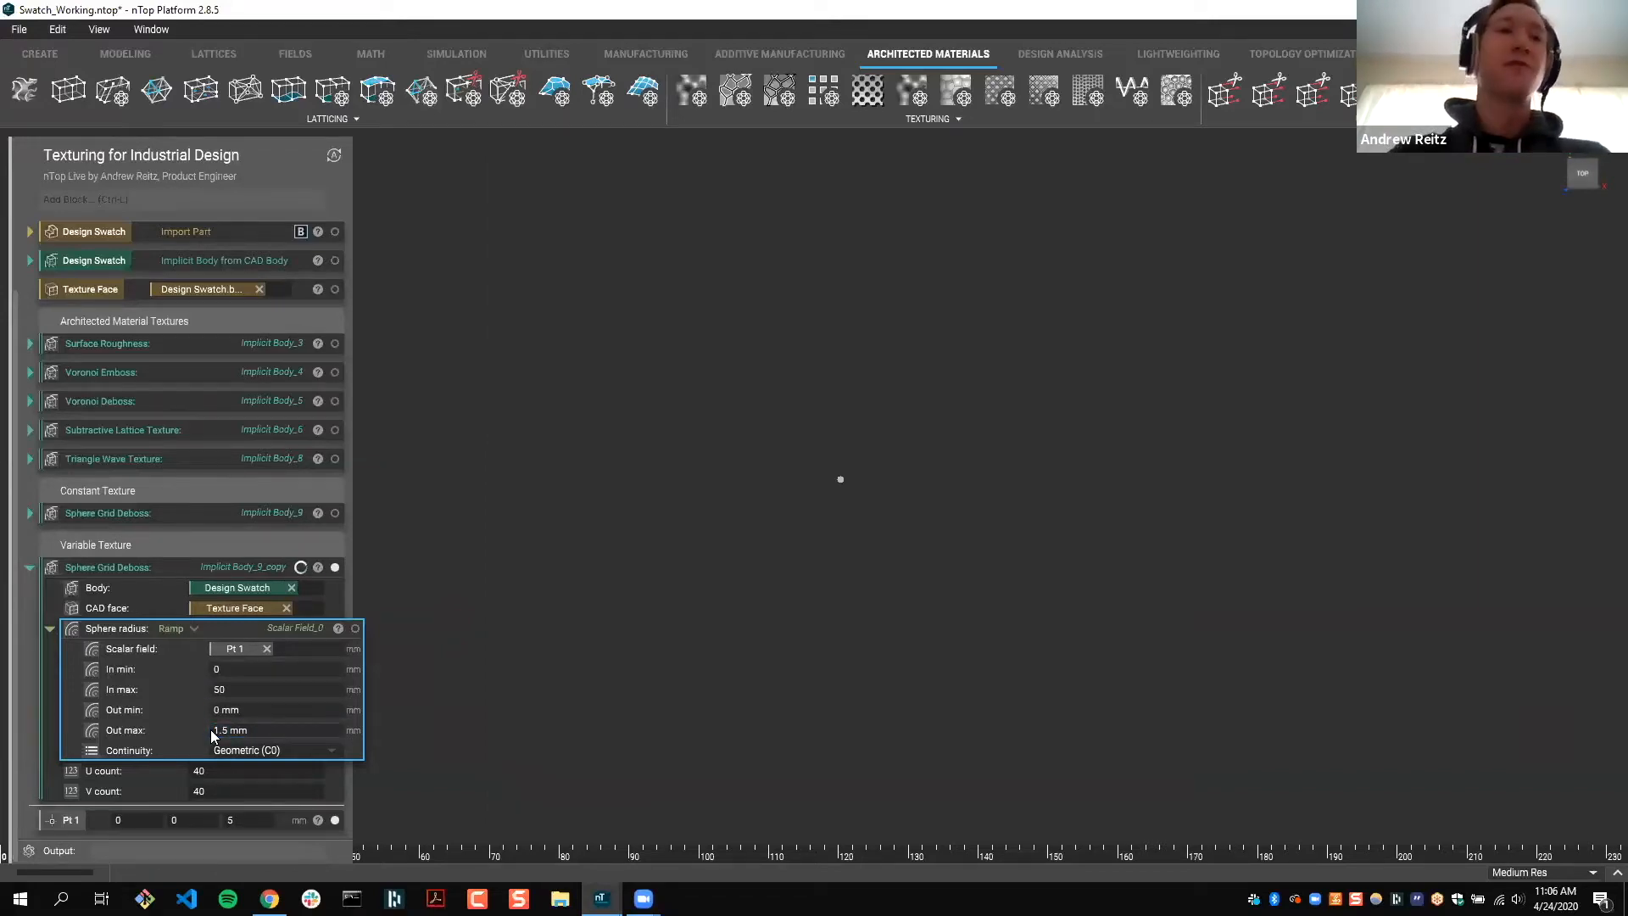
left_click(568, 742)
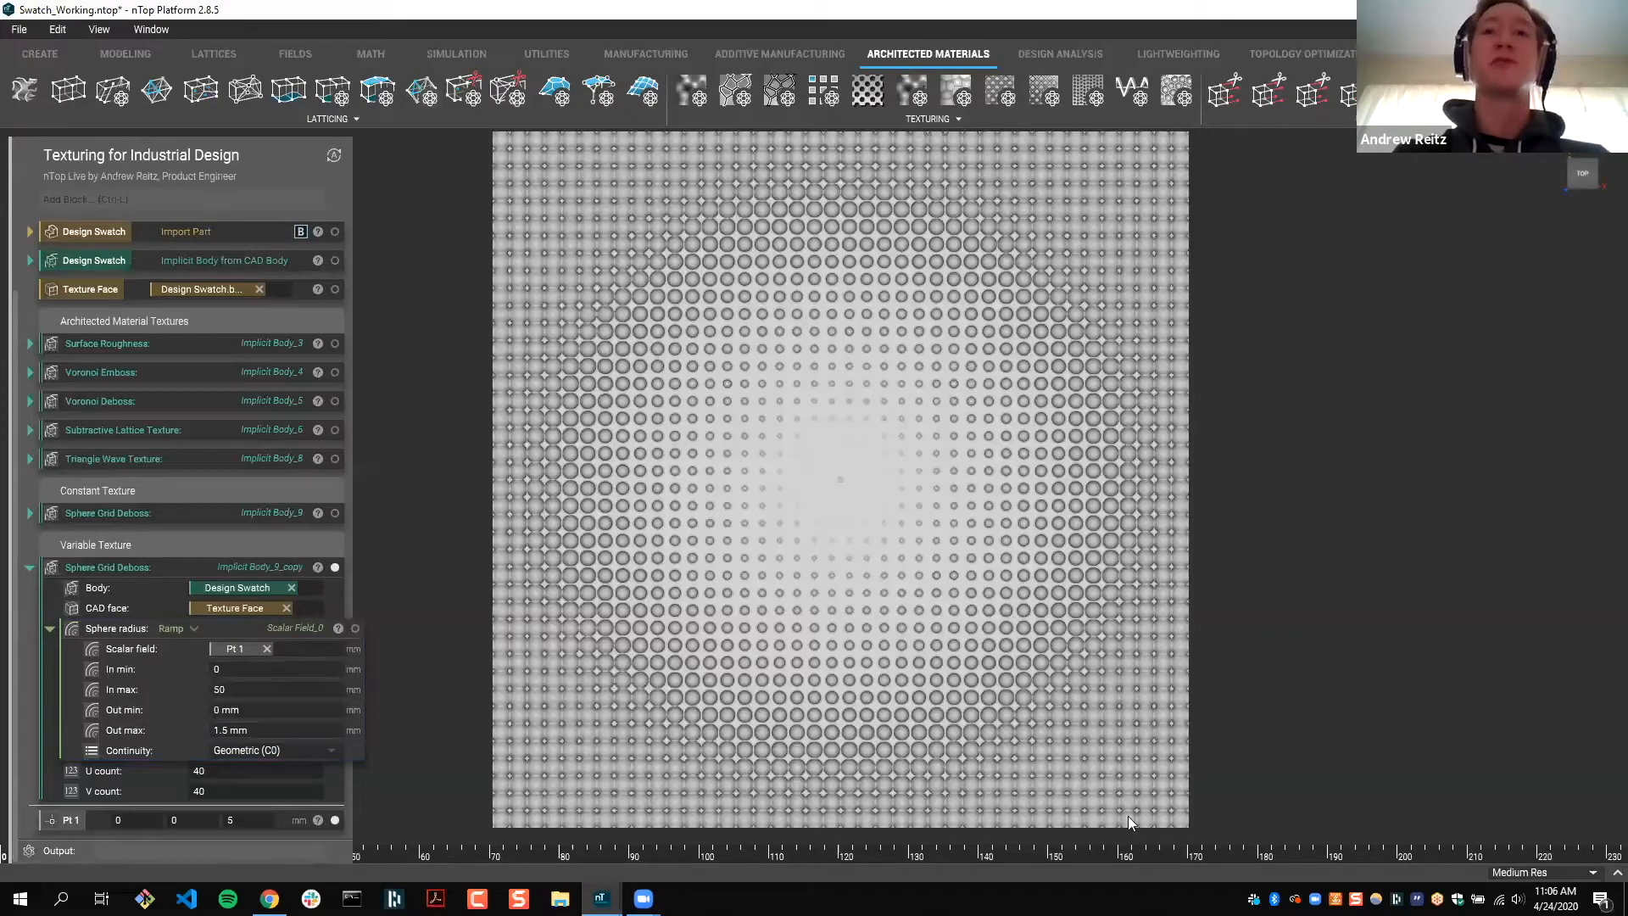
Step: Set the sphere radius ramp back to Out min 1.5 mm and Out max 0 mm
left_click(239, 731)
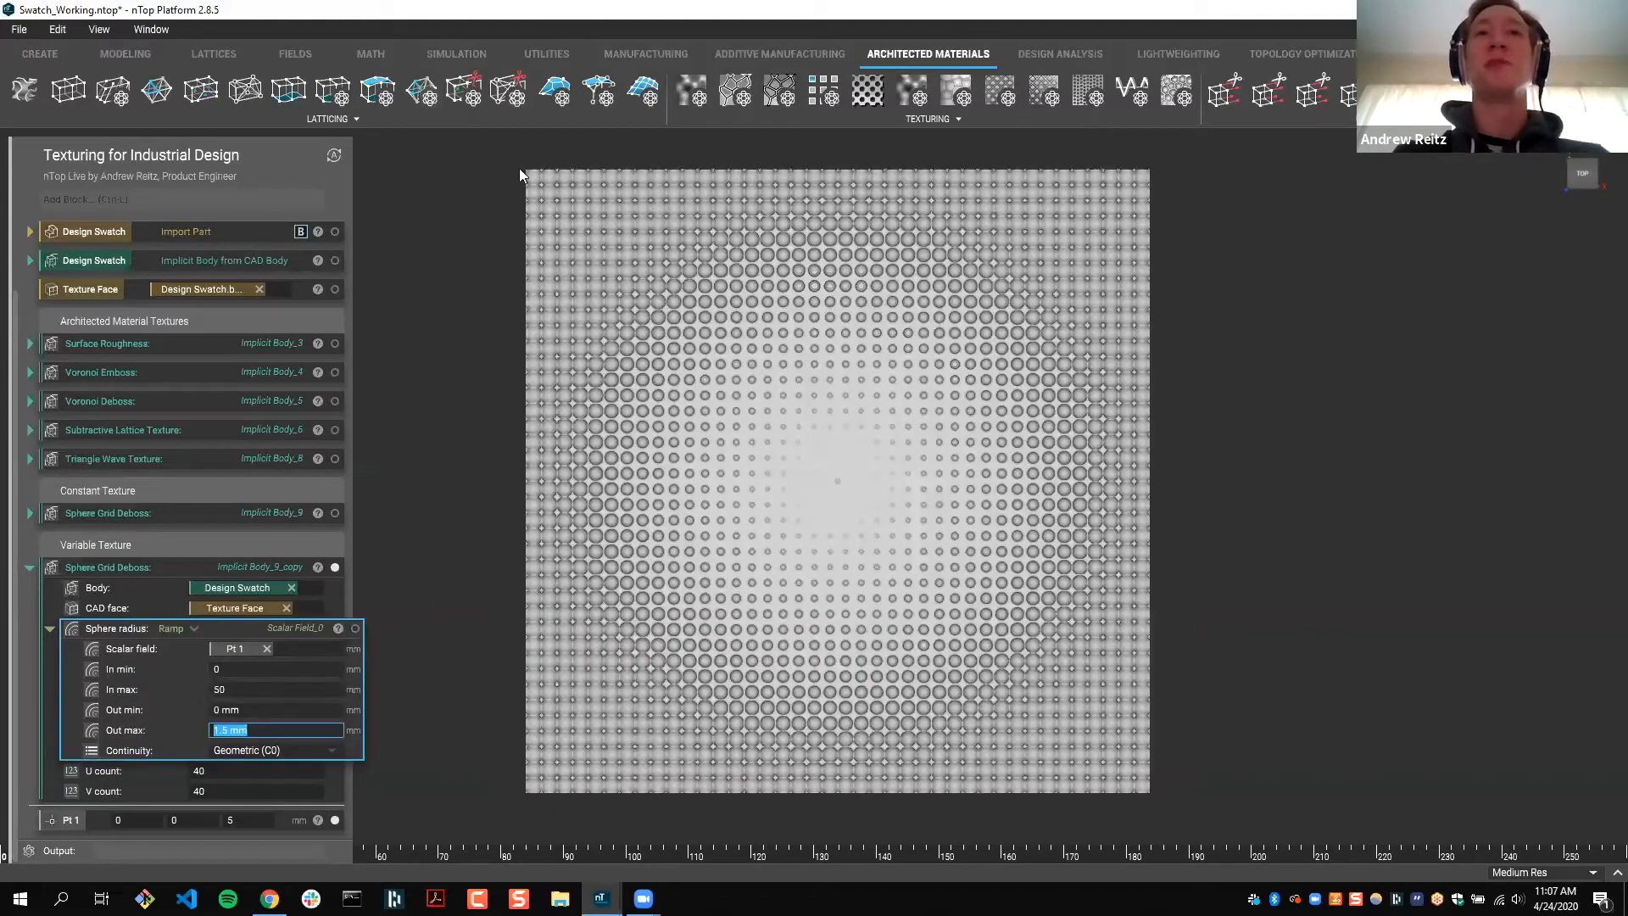
left_click(210, 706)
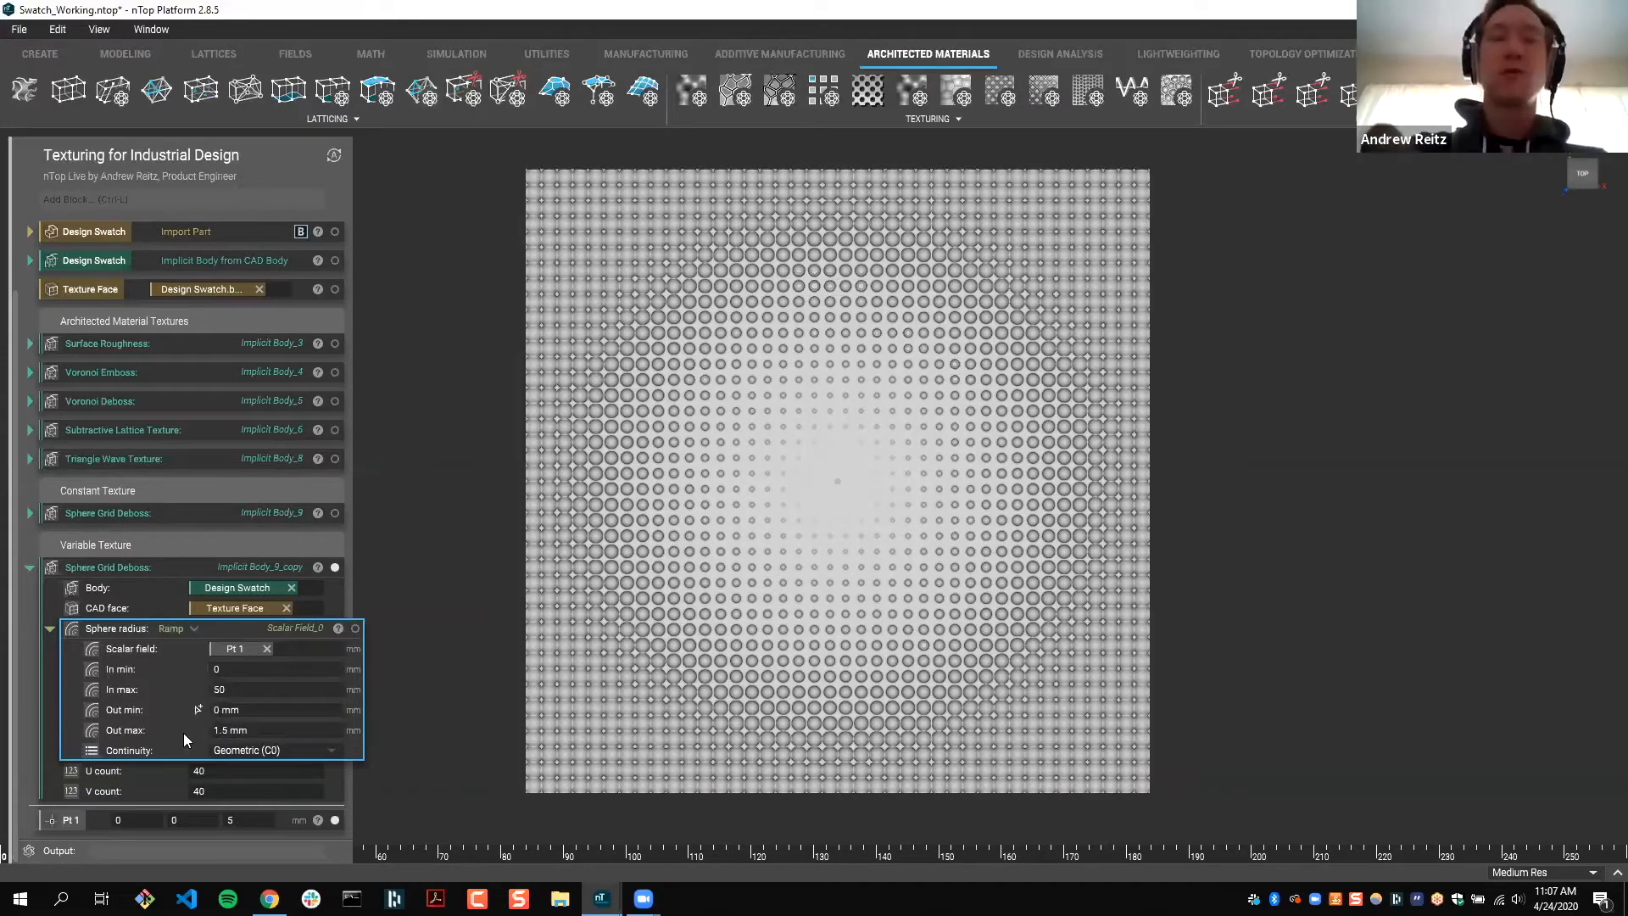
left_click(285, 669)
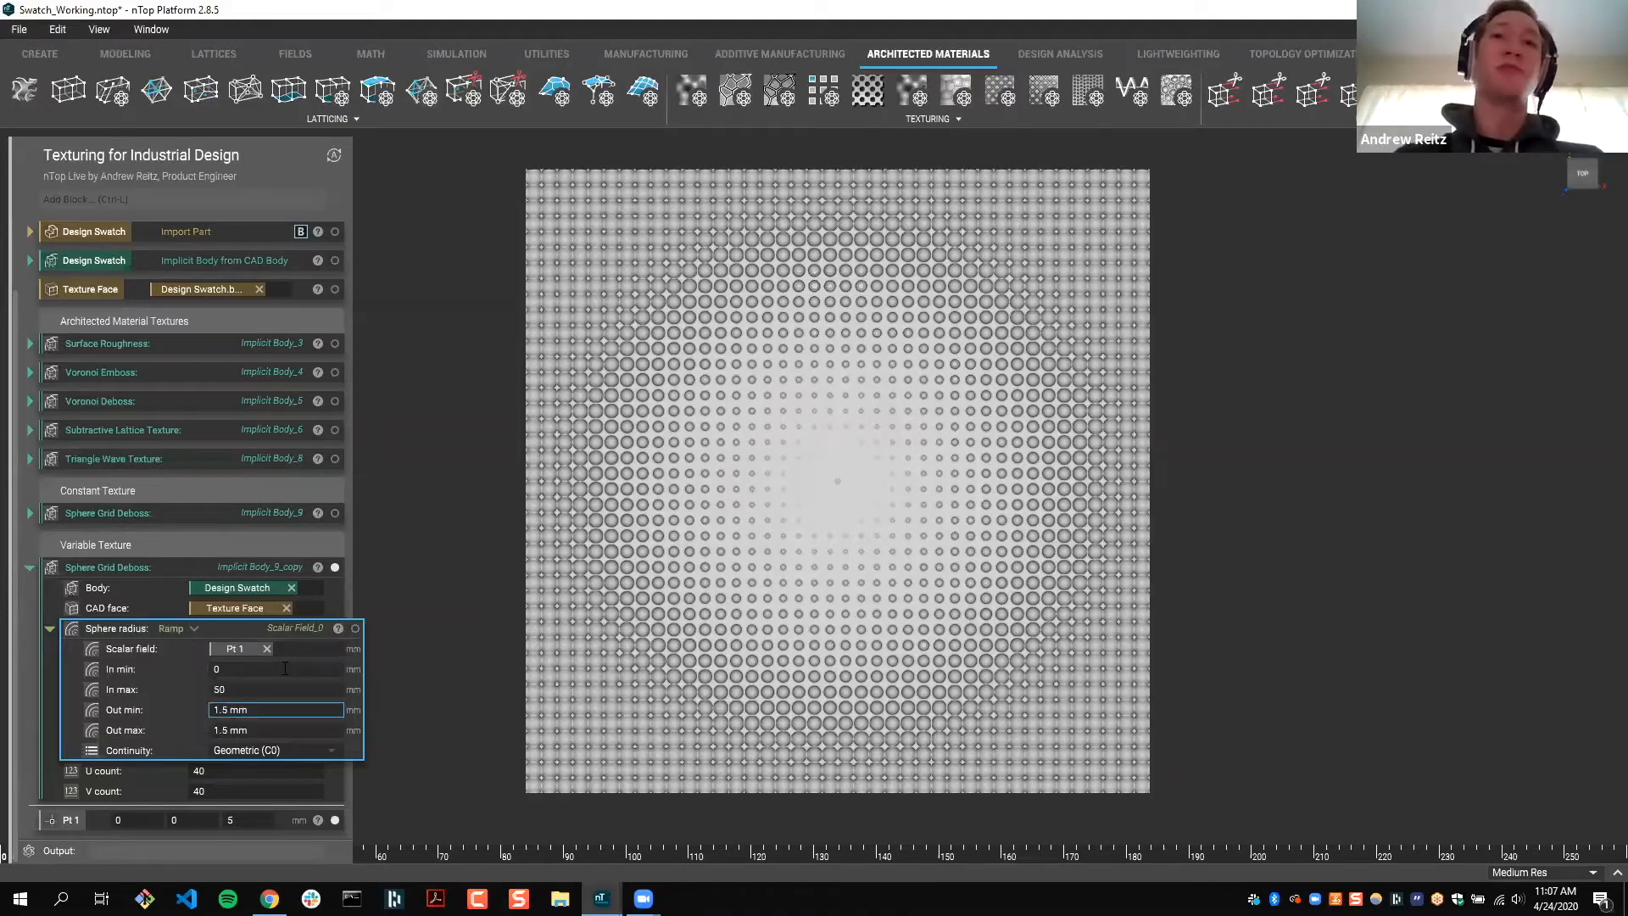
left_click(220, 709)
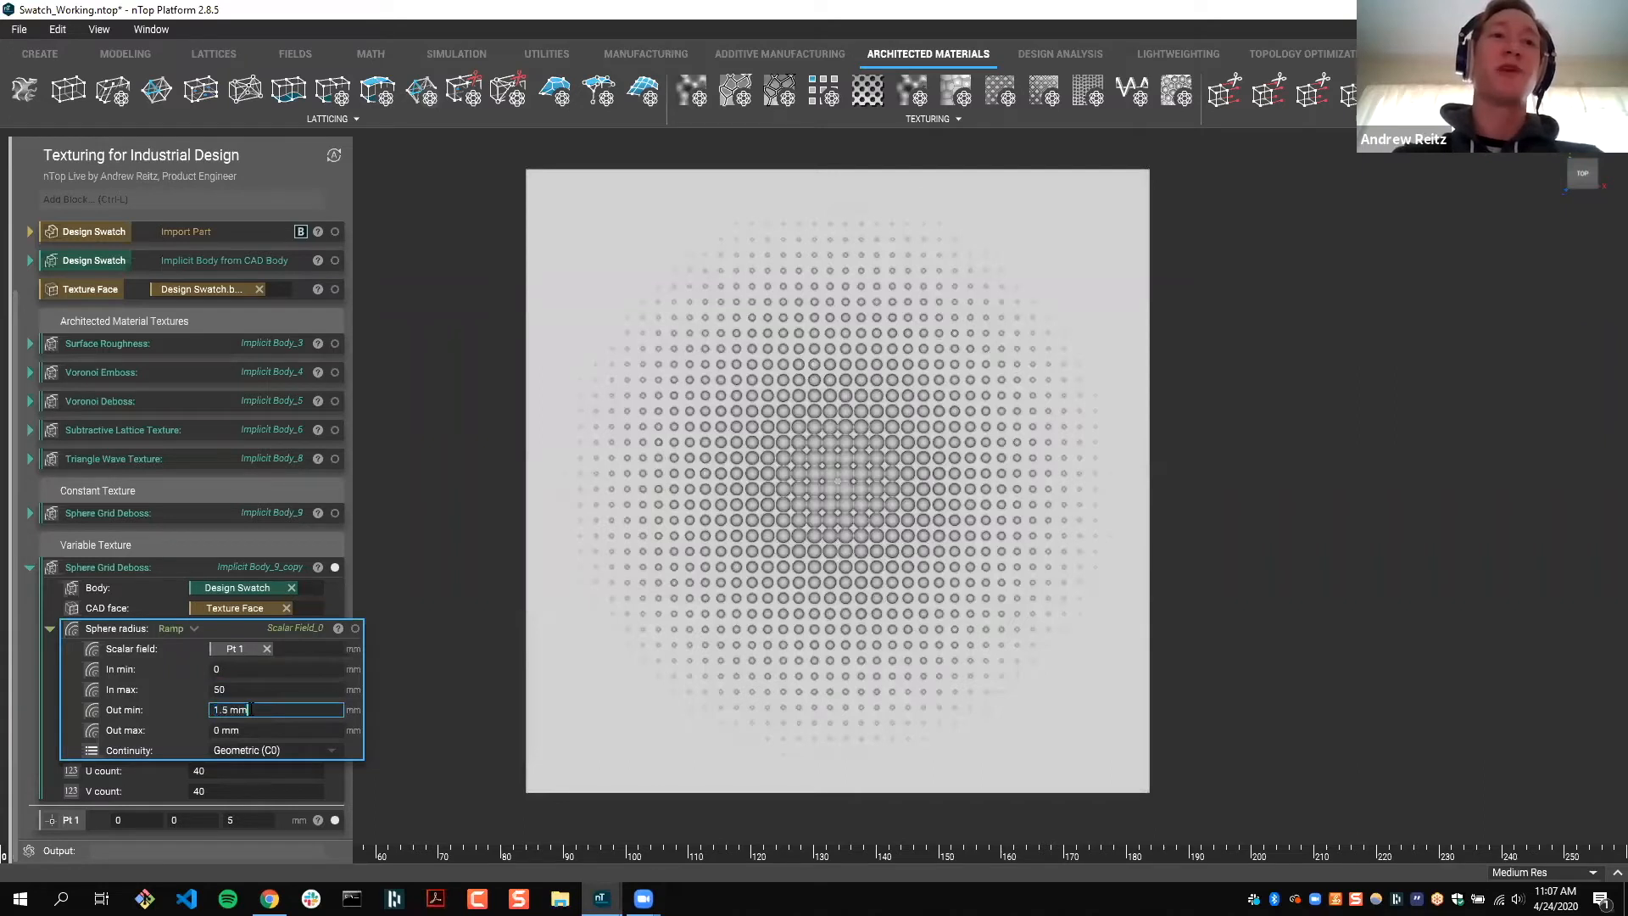
Step: Set the In min of the sphere radius ramp to 10
left_click(241, 670)
type("10")
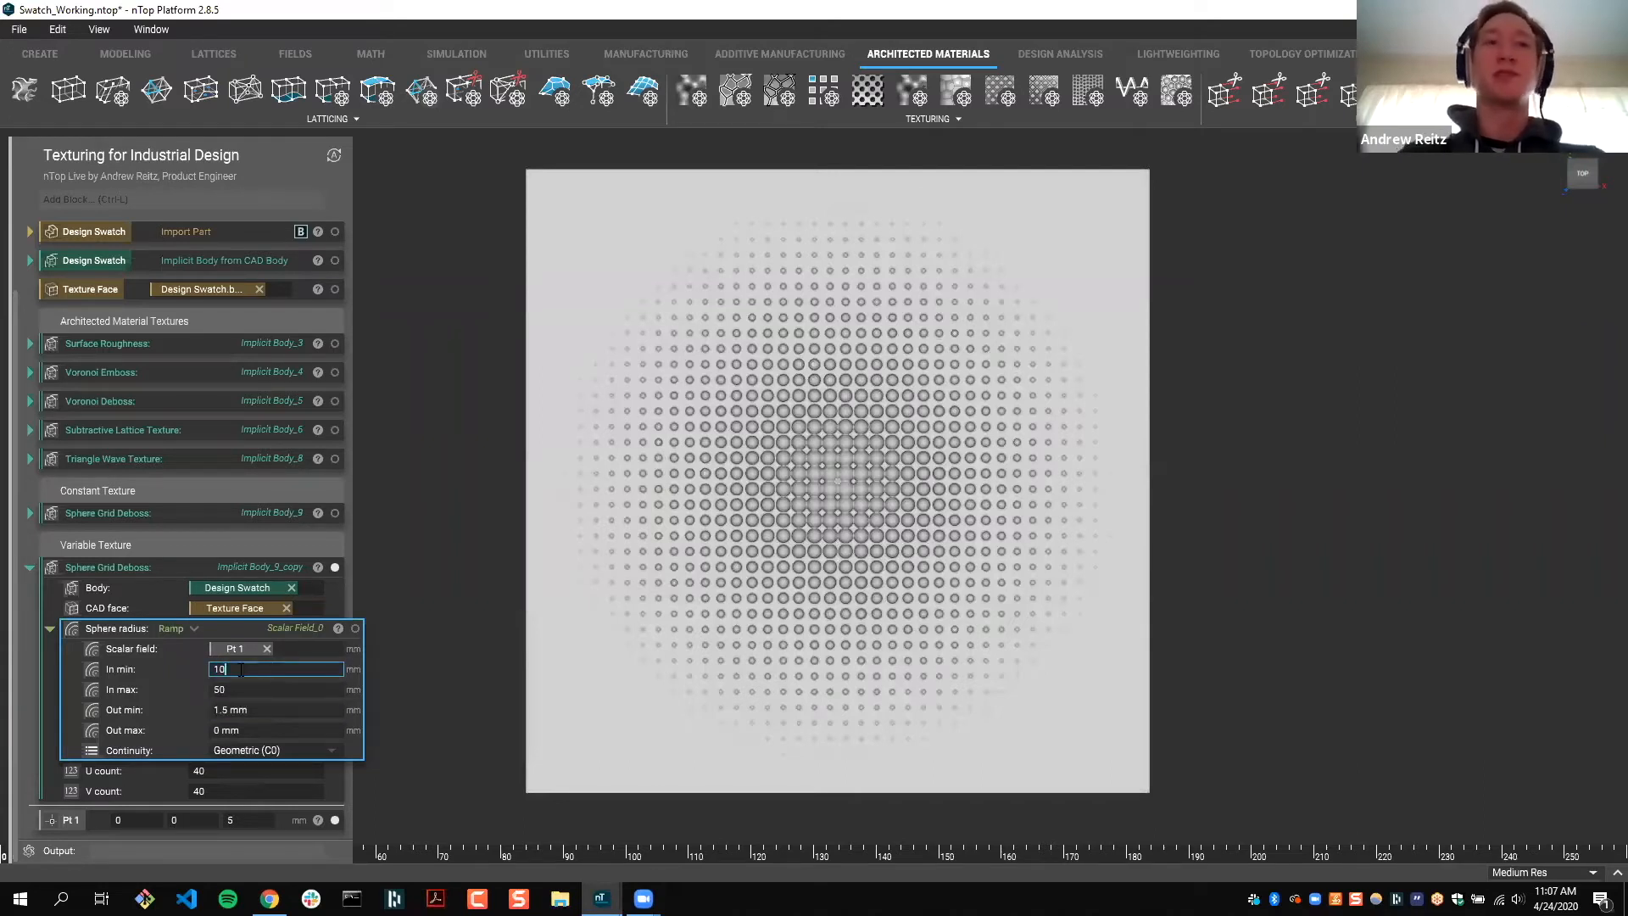
key("Return")
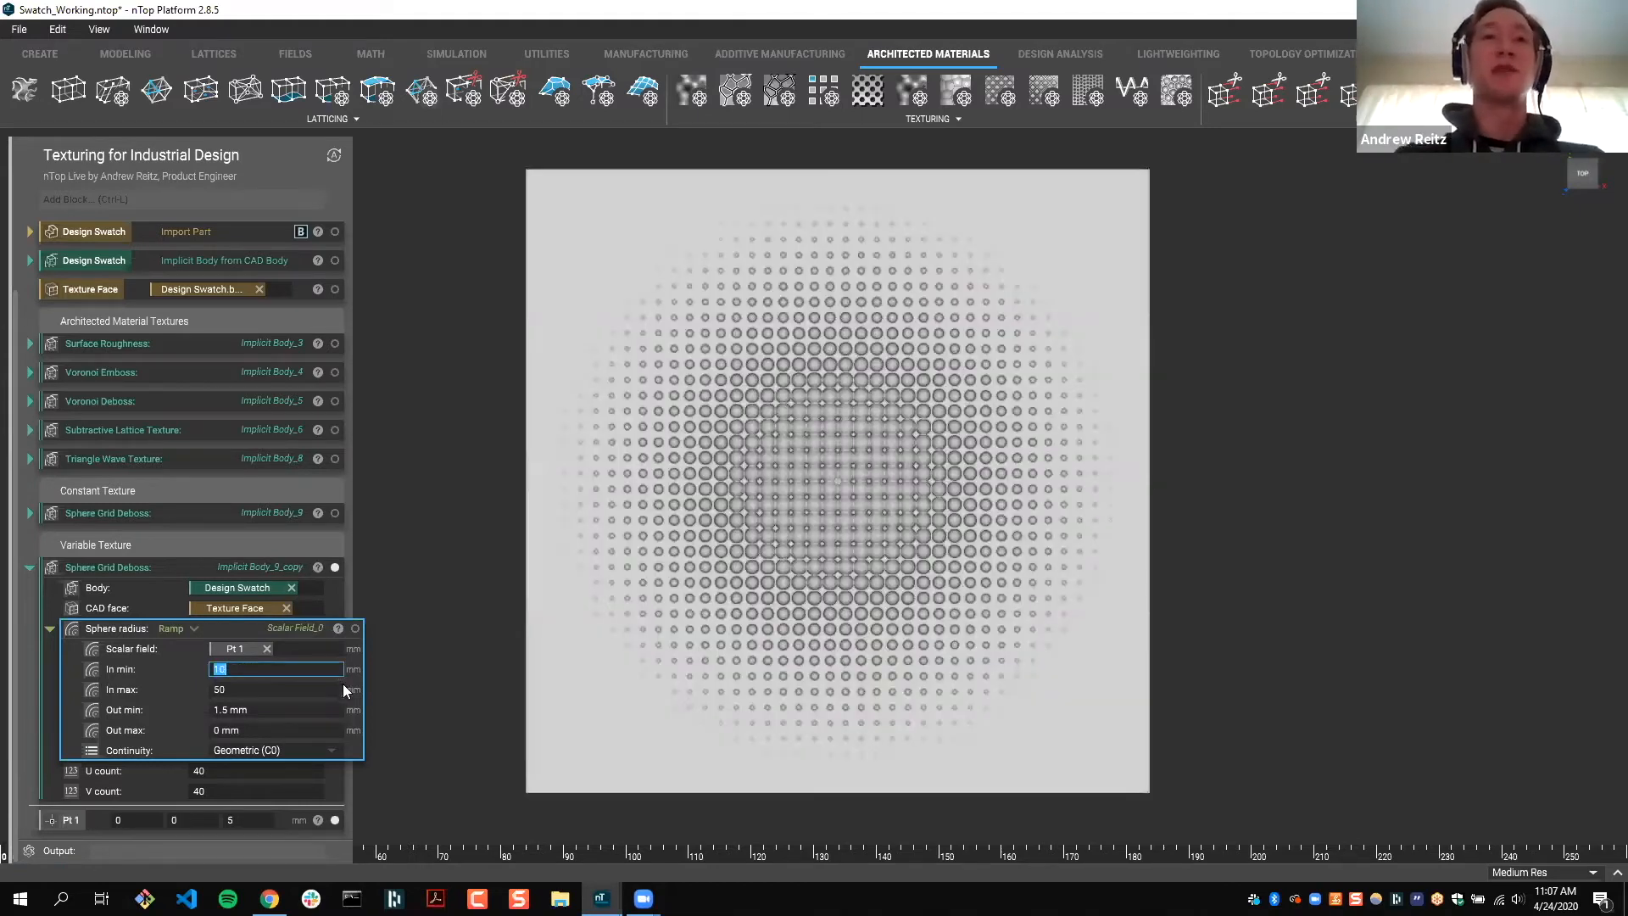
left_click(332, 709)
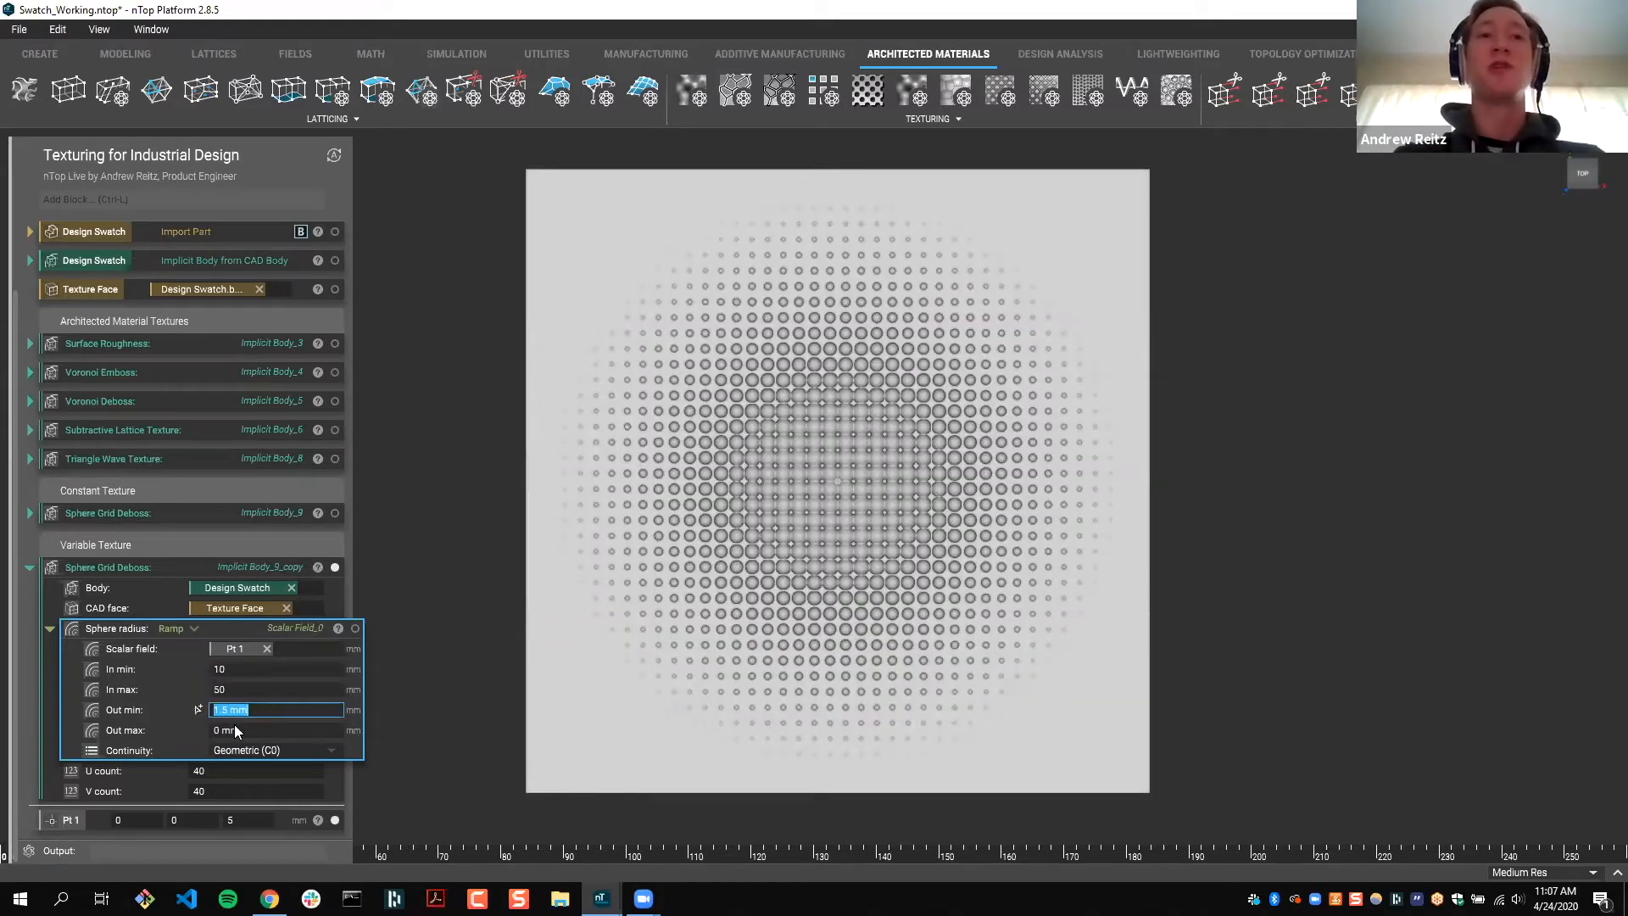
left_click(227, 687)
left_click(237, 729)
left_click(507, 714)
Step: Collapse the variable Sphere Grid Deboss block and retitle its section "Variable Texture: One Modifier"
left_click(74, 630)
left_click(50, 630)
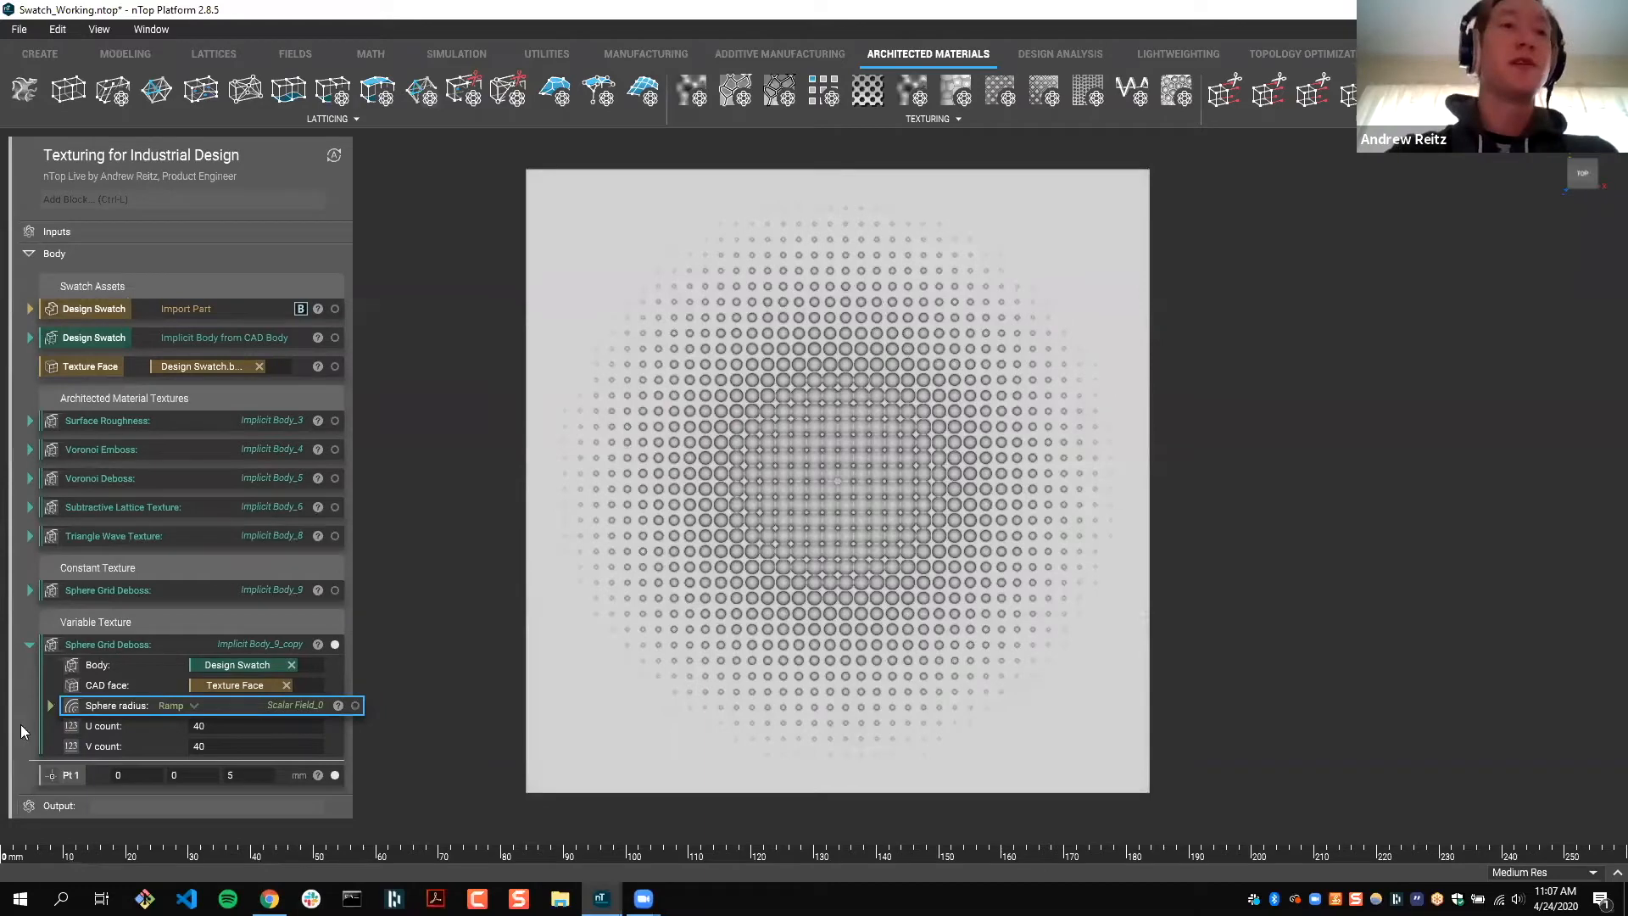
left_click(124, 648)
double_click(131, 624)
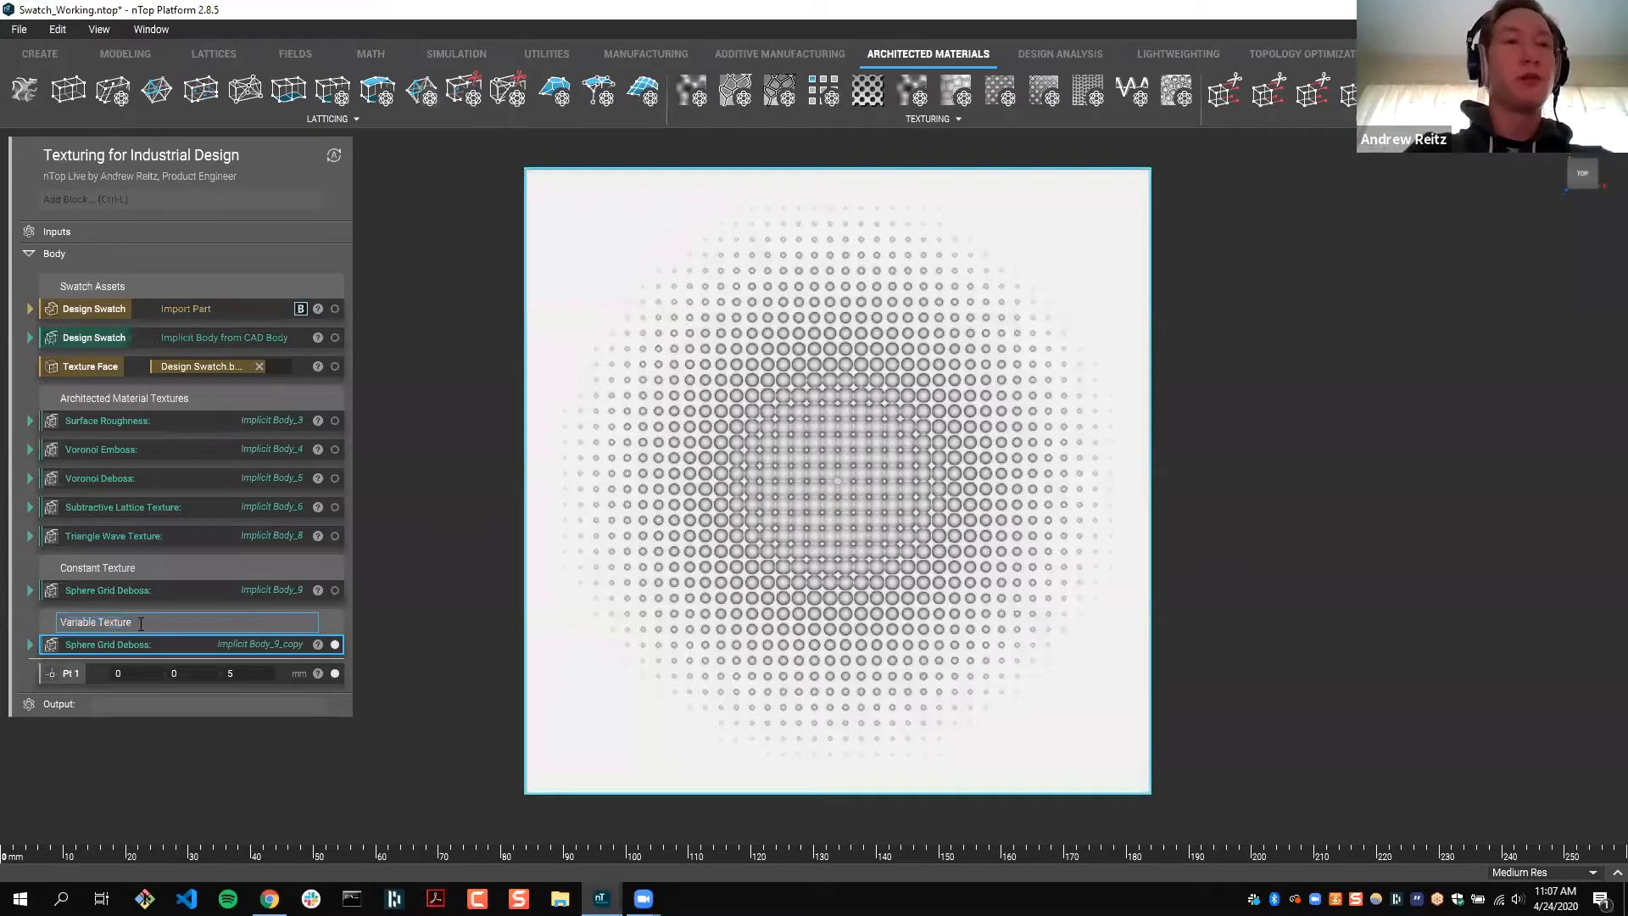
type(": One")
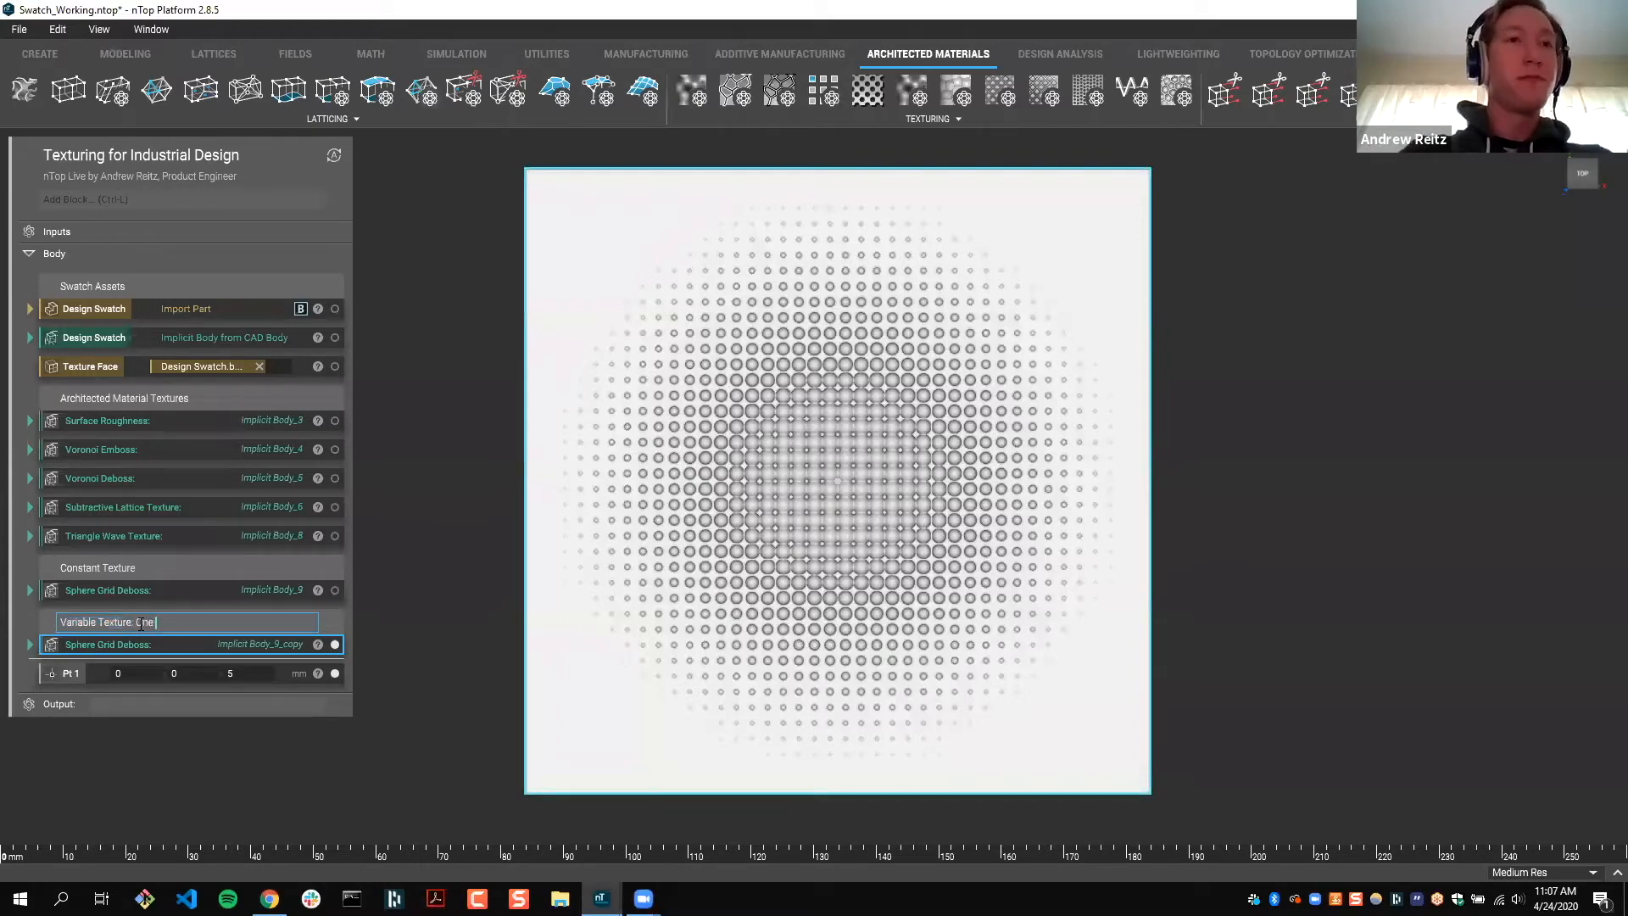
type(" Modifier")
key("Return")
Step: Paste a copy of the variable texture section and title it "Variable Texture: Multiple Modifier"
key("ctrl+v")
double_click(144, 676)
double_click(145, 676)
type("Multiple")
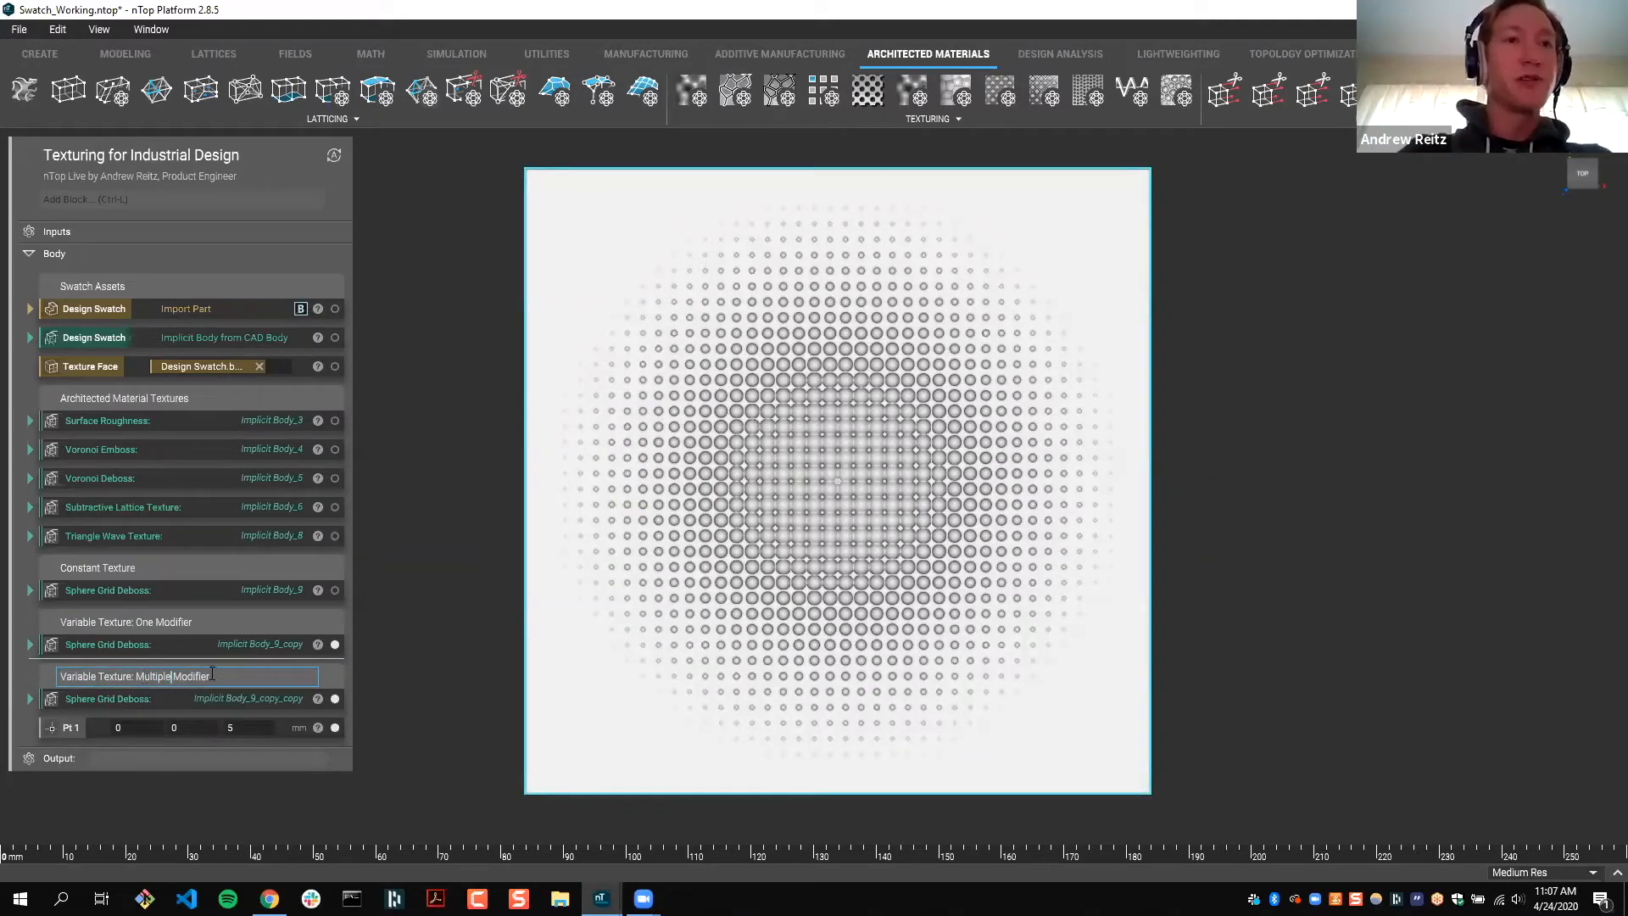
left_click(210, 809)
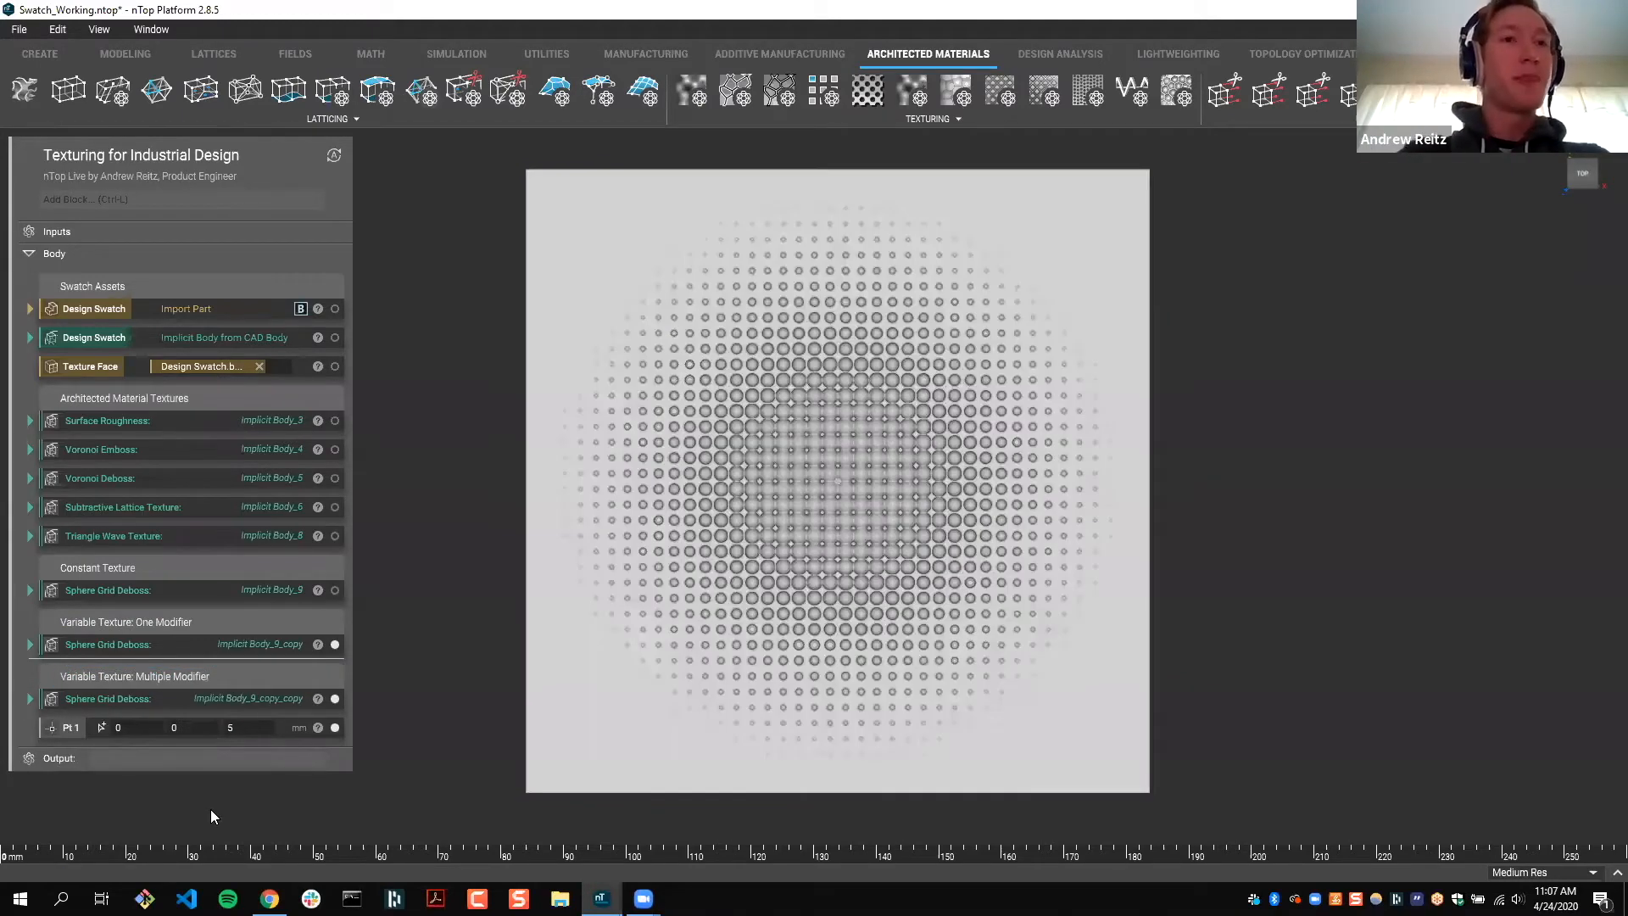
Step: Duplicate the Pt 1 variable four times to get five point variables
left_click(68, 727)
right_click(71, 727)
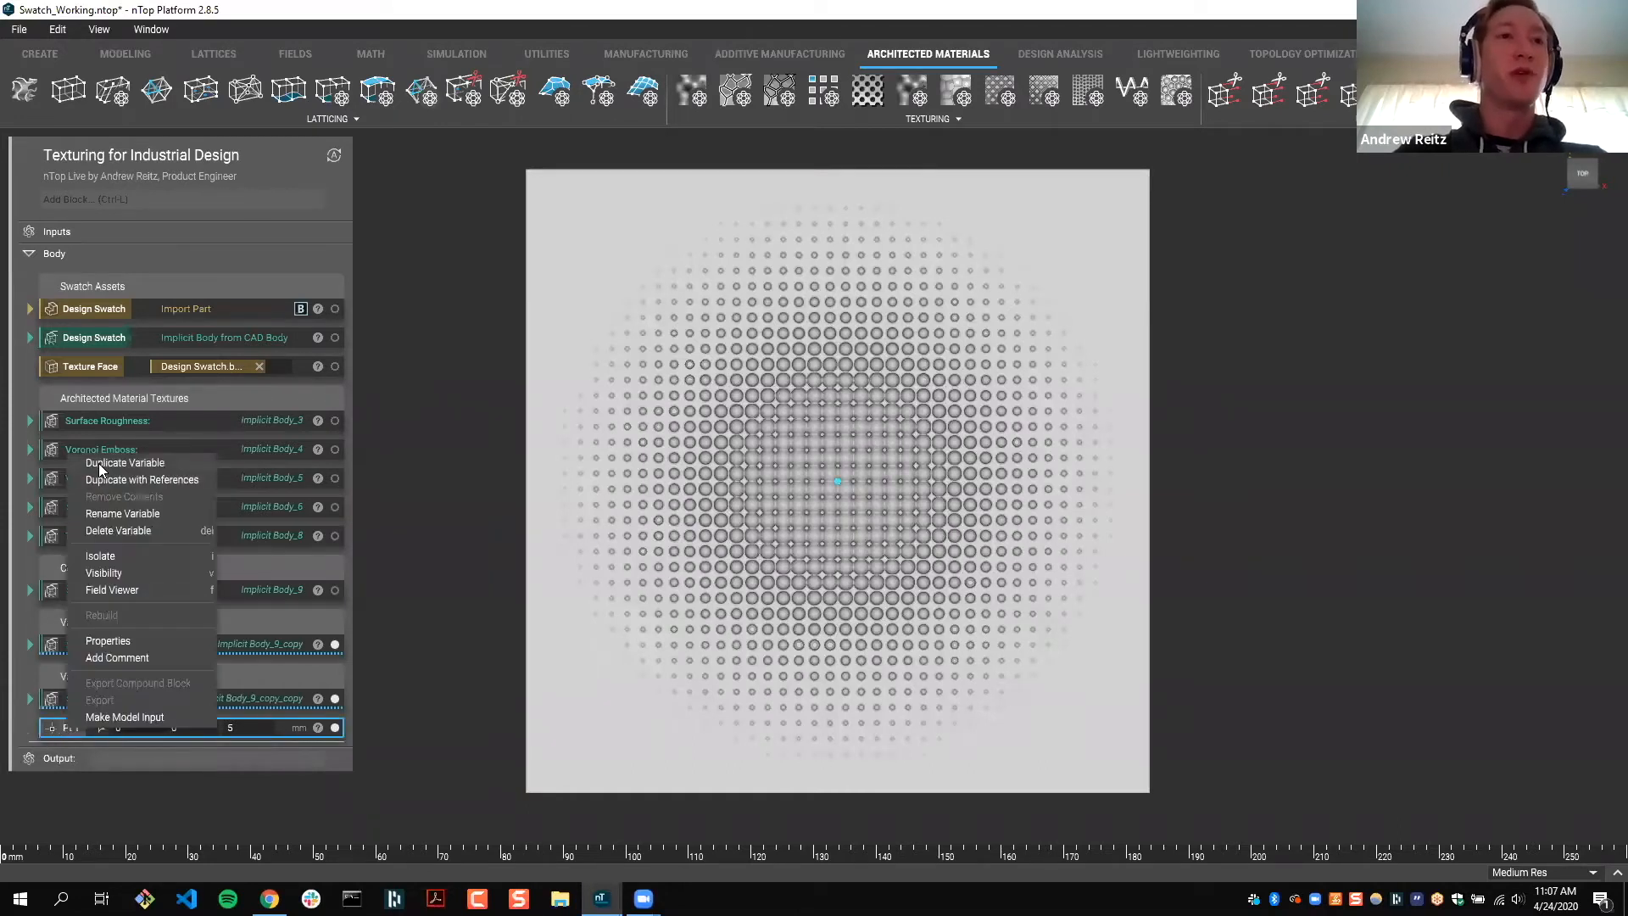
left_click(100, 469)
right_click(66, 759)
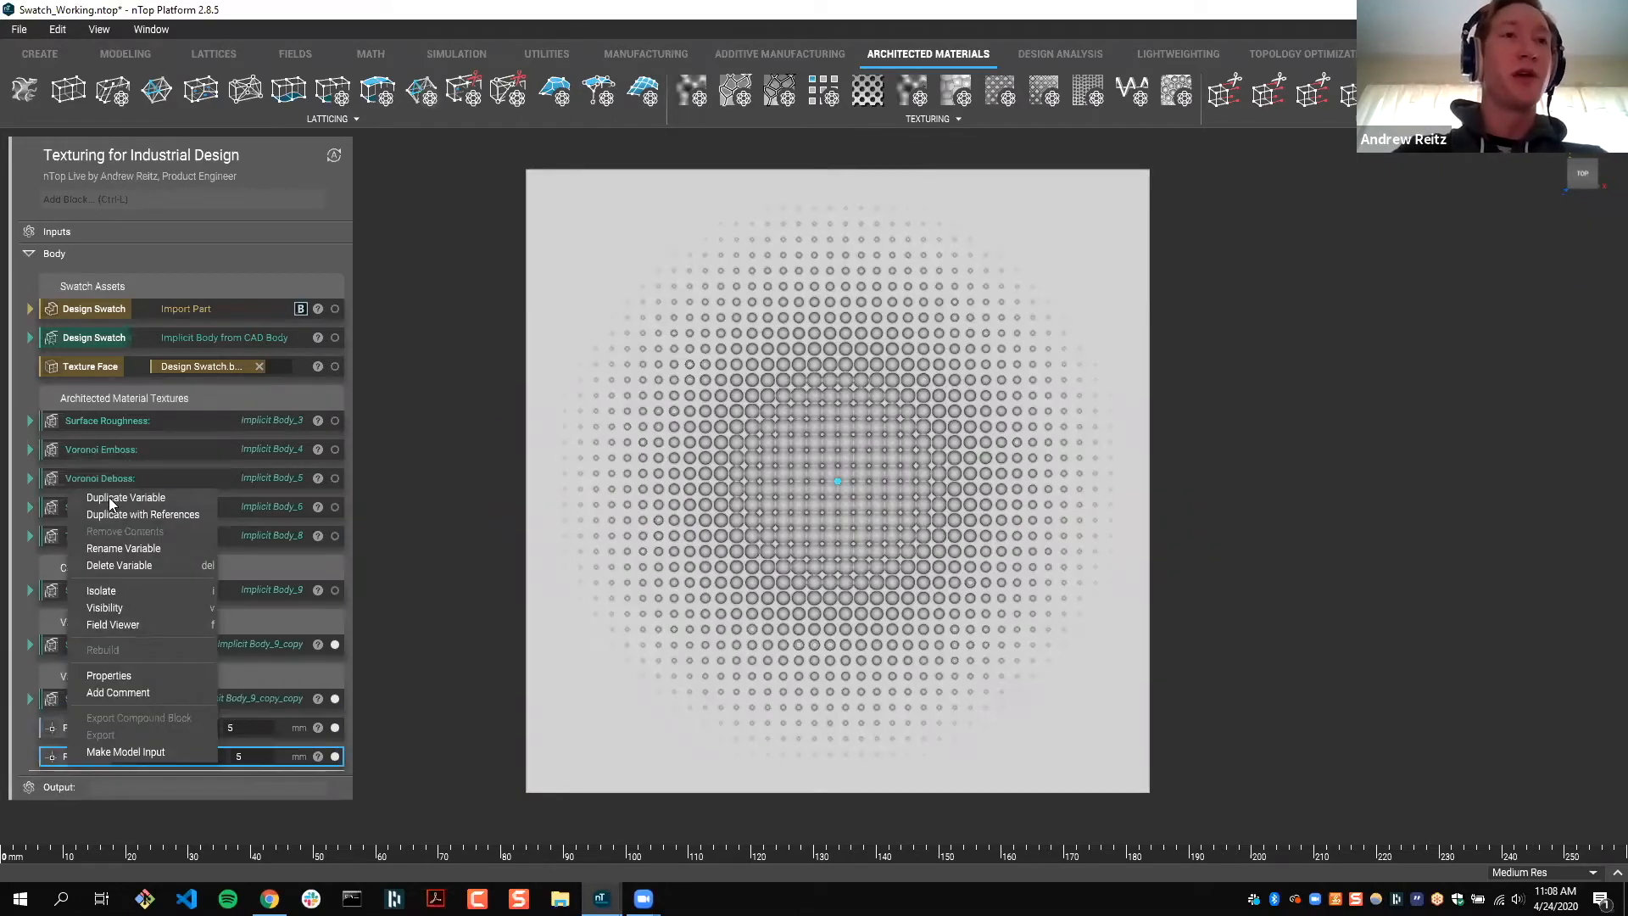
left_click(109, 497)
right_click(74, 782)
left_click(100, 520)
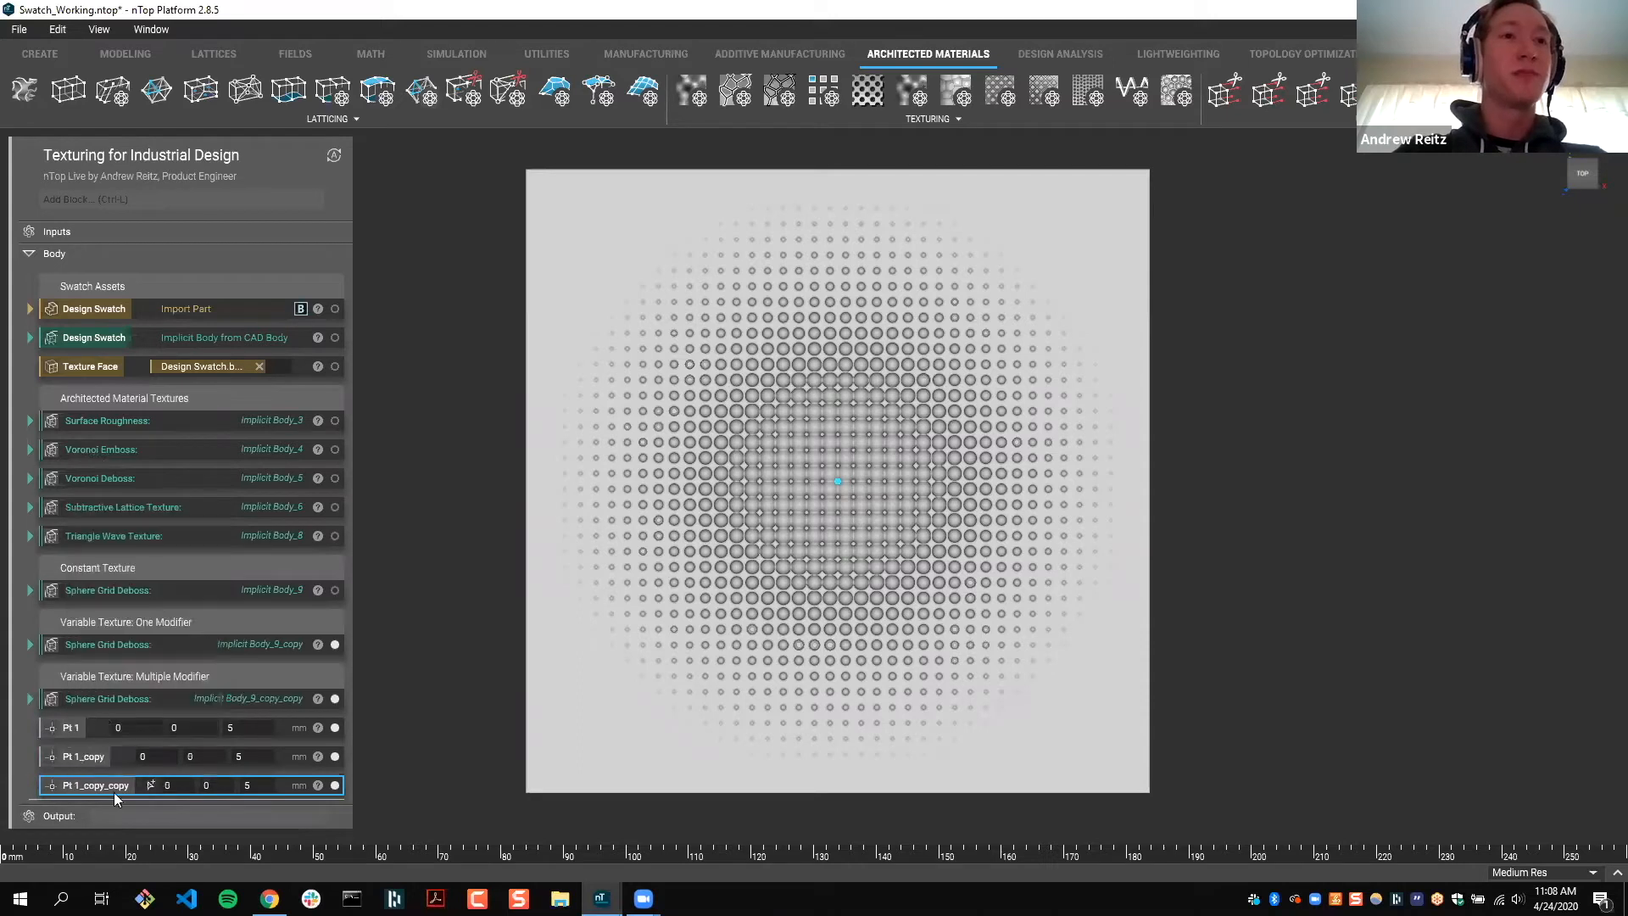
right_click(75, 812)
left_click(119, 552)
Step: Rename the four copied point variables Pt 2, Pt 3, Pt 4 and Pt 5
double_click(73, 757)
type("Pt 2")
double_click(78, 784)
type("Pt 3")
double_click(95, 812)
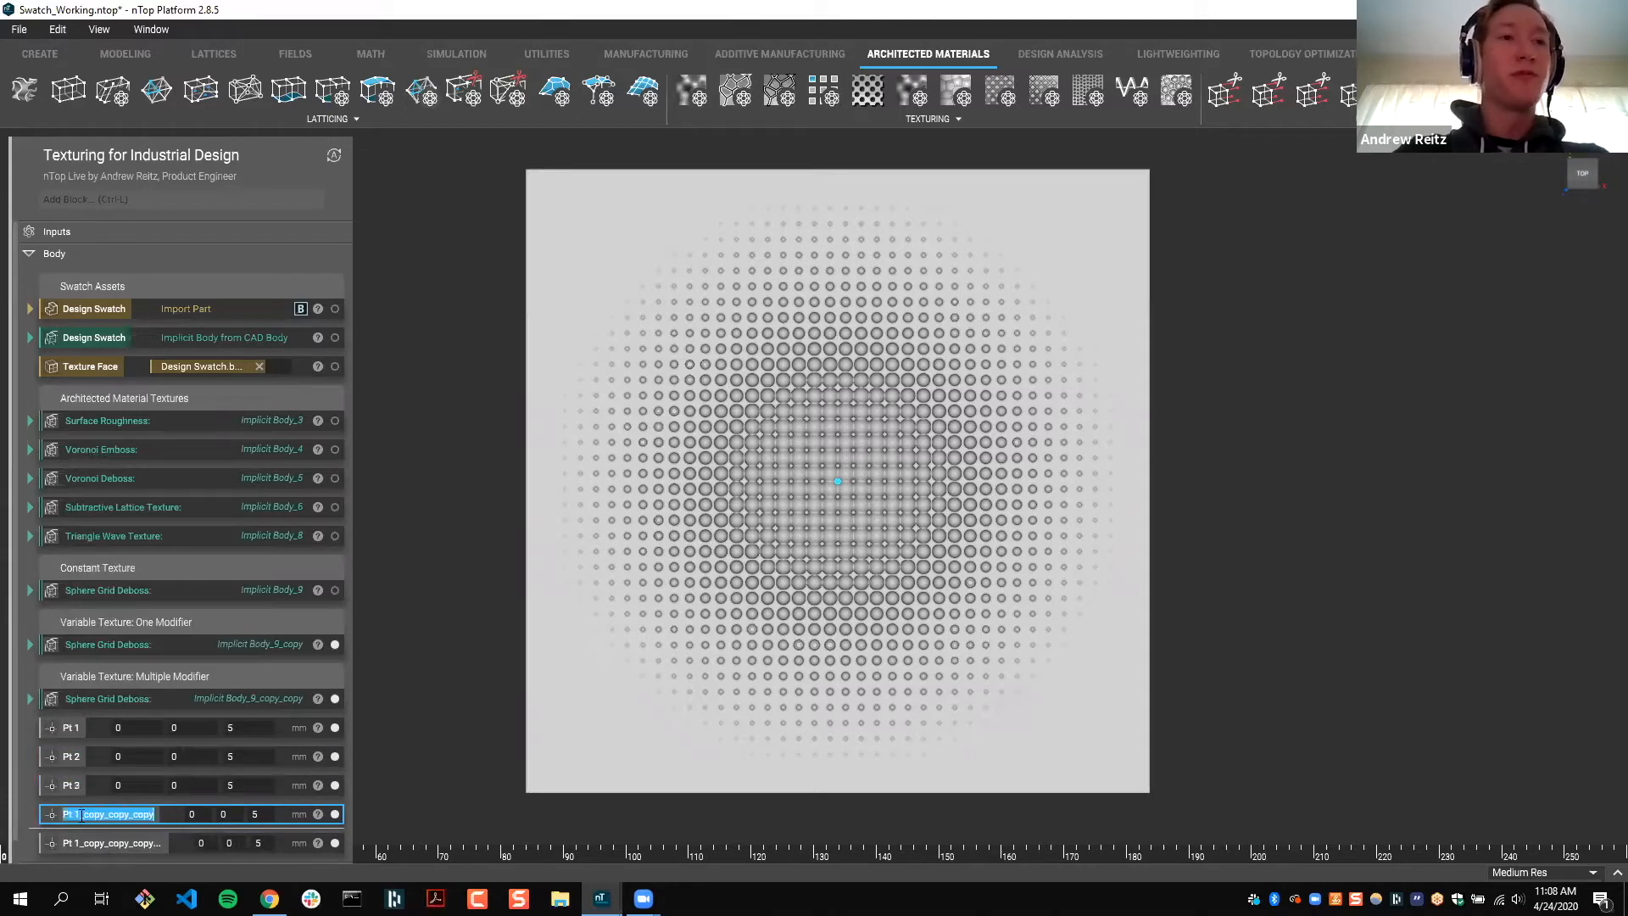
type("Pt 4")
double_click(78, 842)
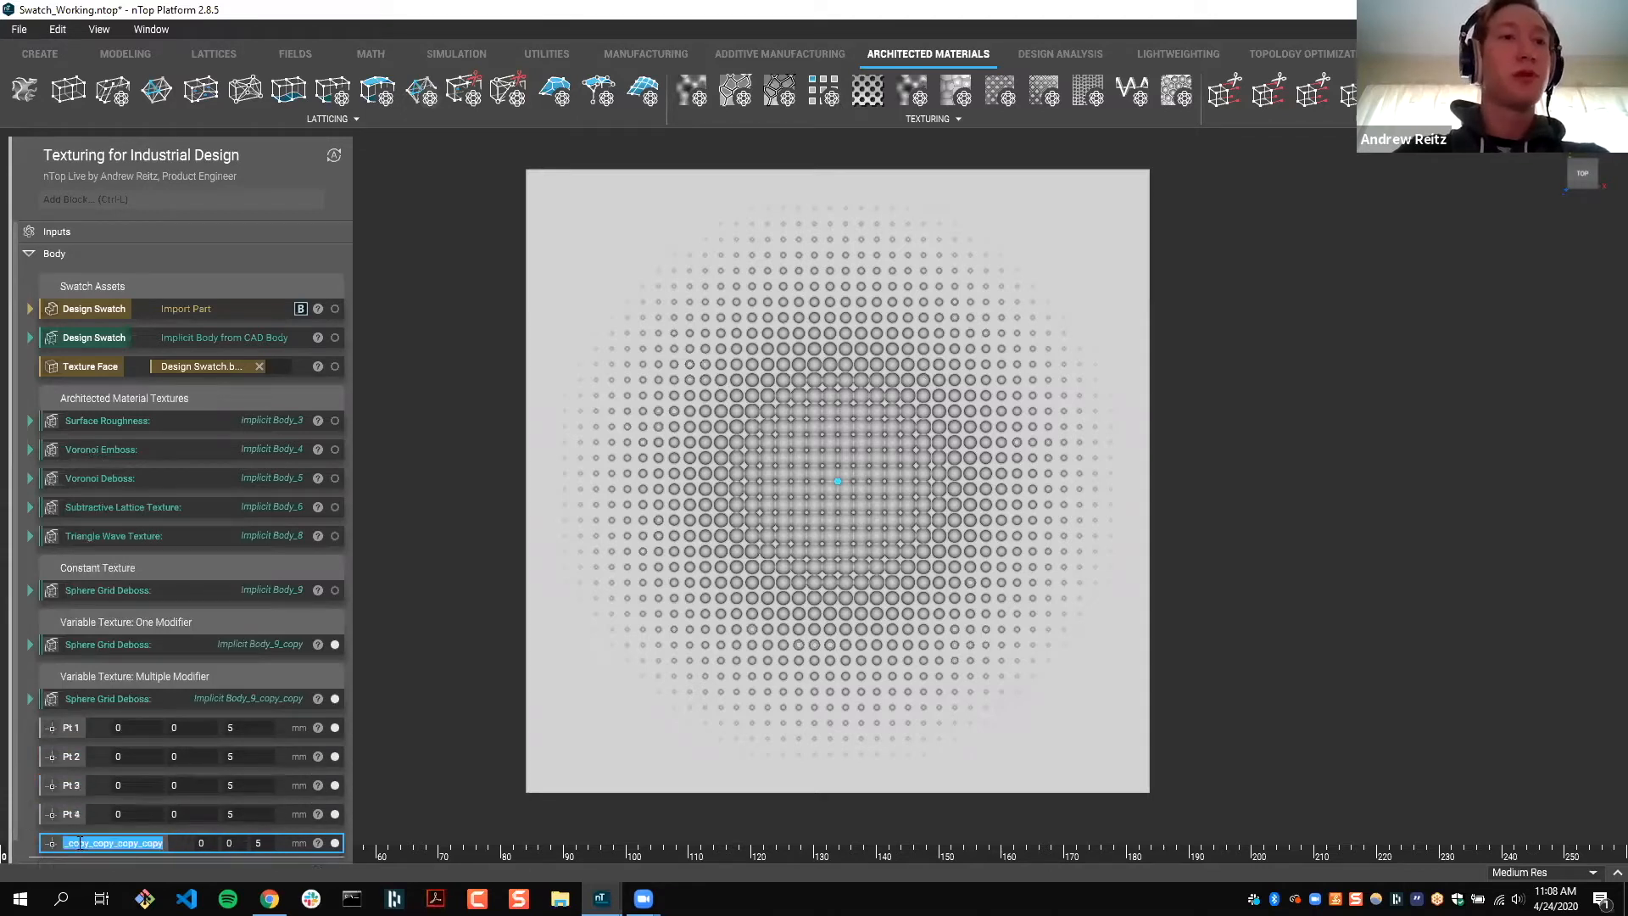
type("Pt 5")
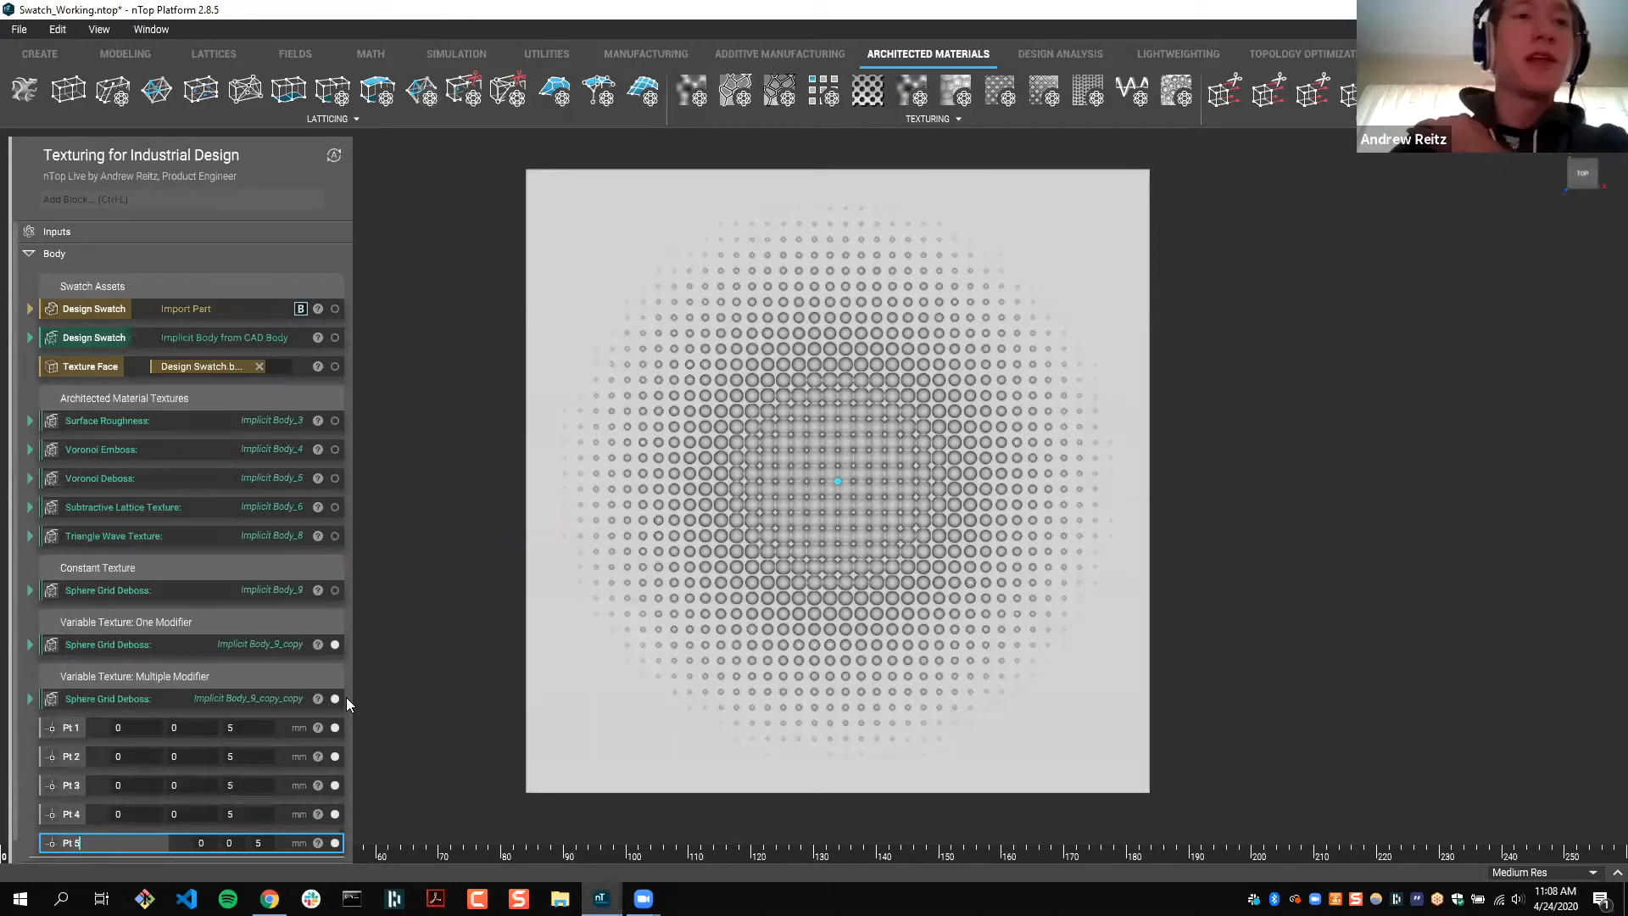
key("Return")
Step: Move Pt 2 to the swatch's upper-left corner, about (-49.6, 49.9) mm, and Pt 3 to the upper-right corner, about (49.7, 49.6) mm
left_click(197, 757)
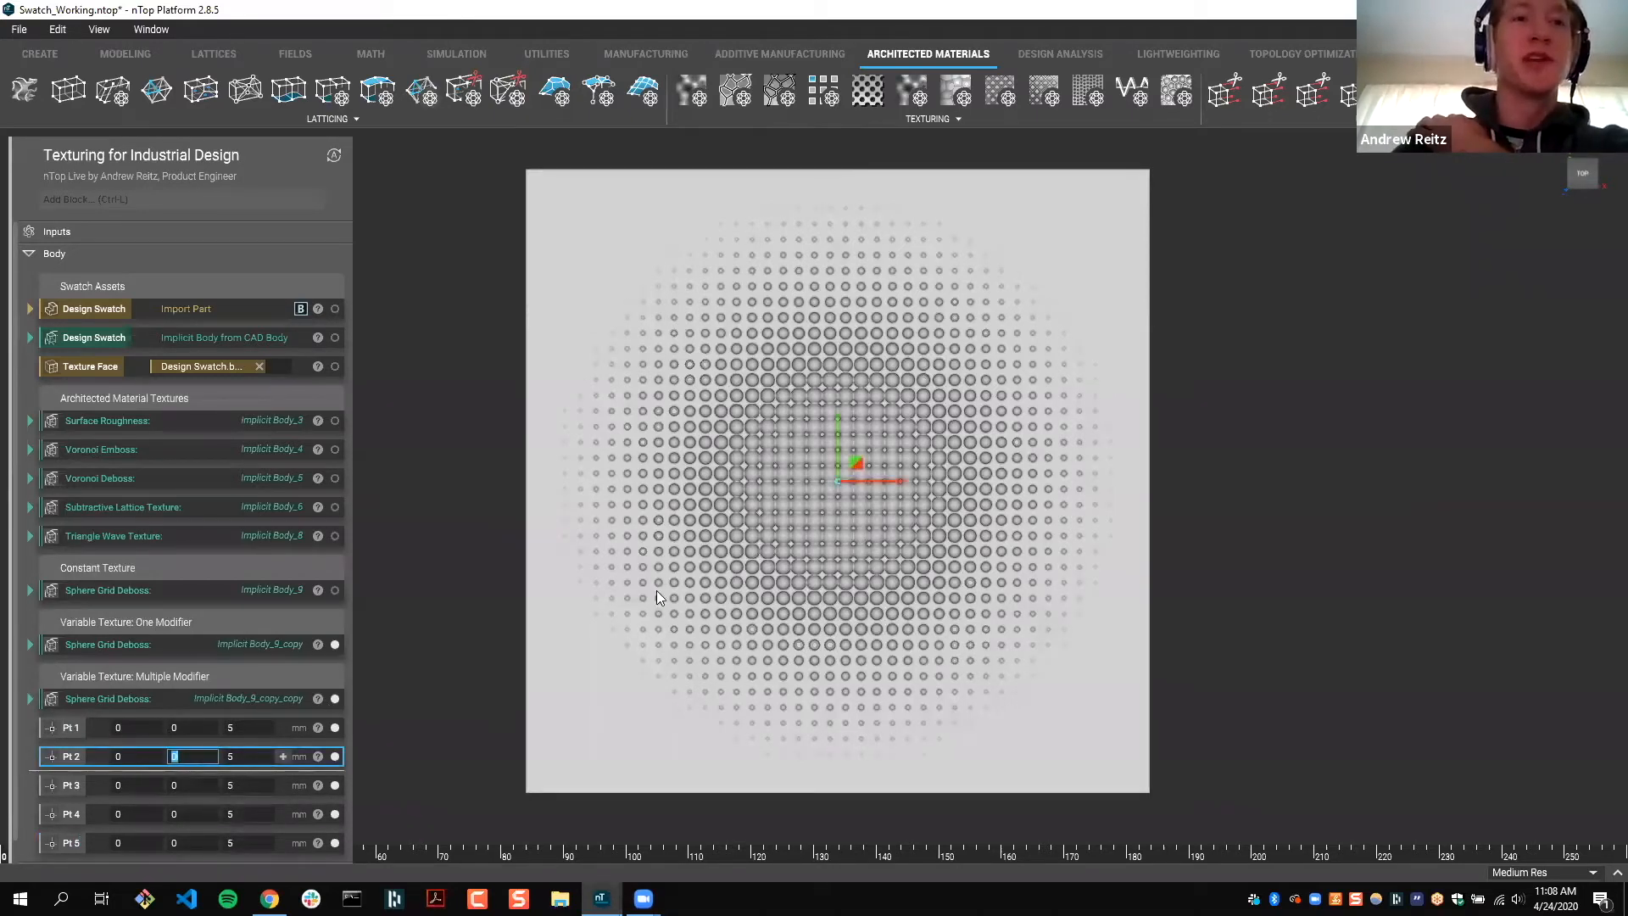
left_click_drag(855, 459, 543, 149)
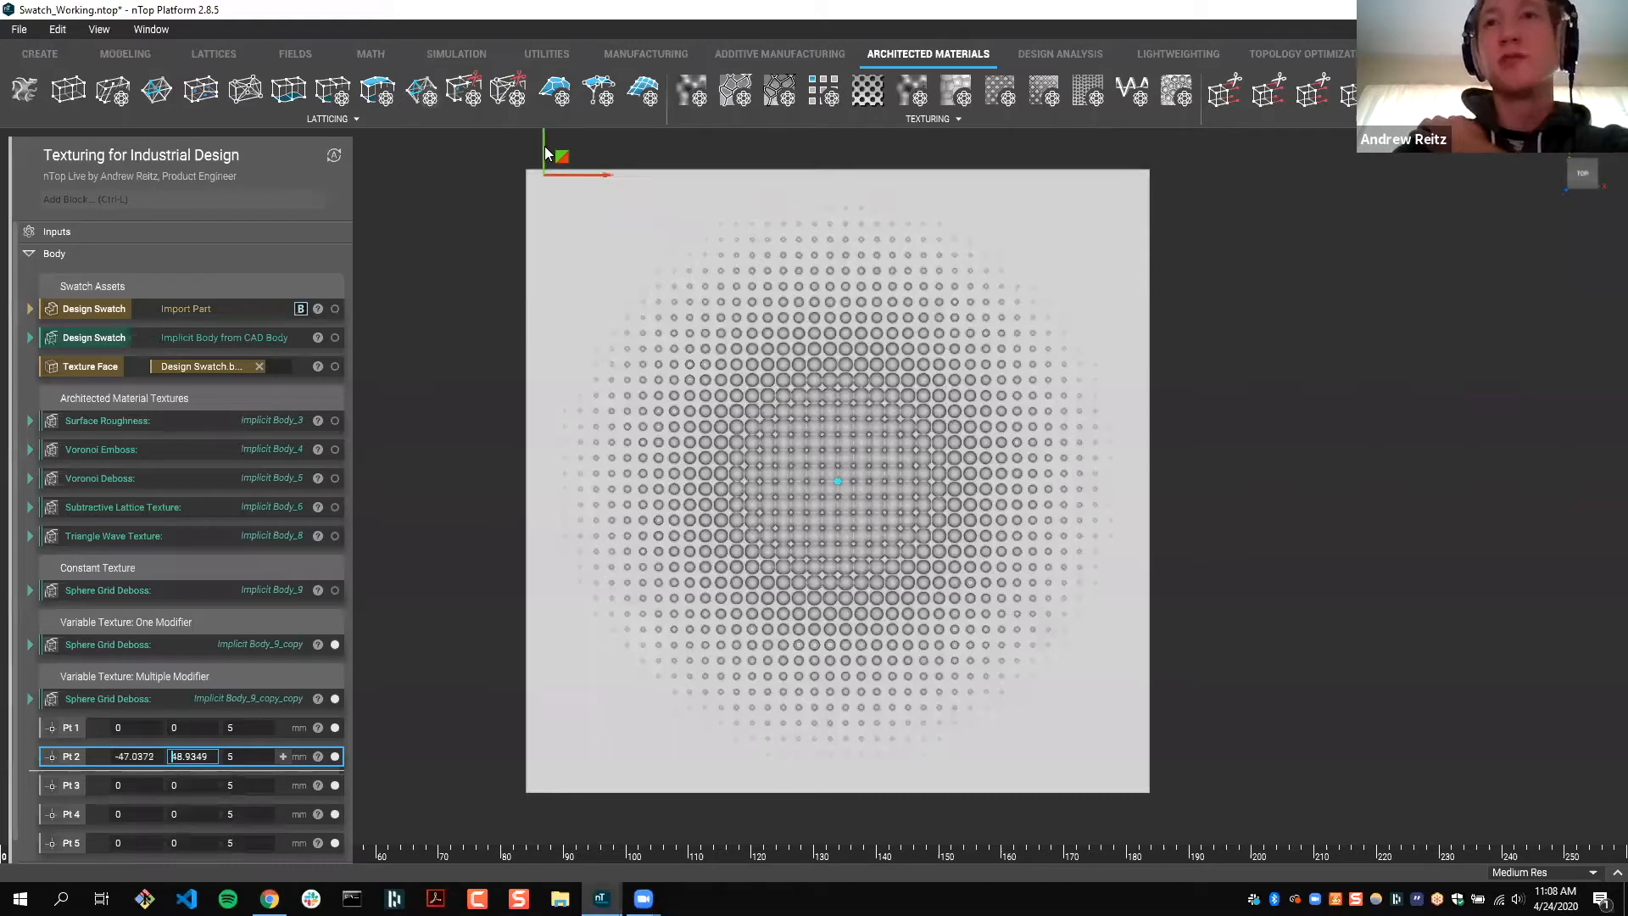
left_click(191, 785)
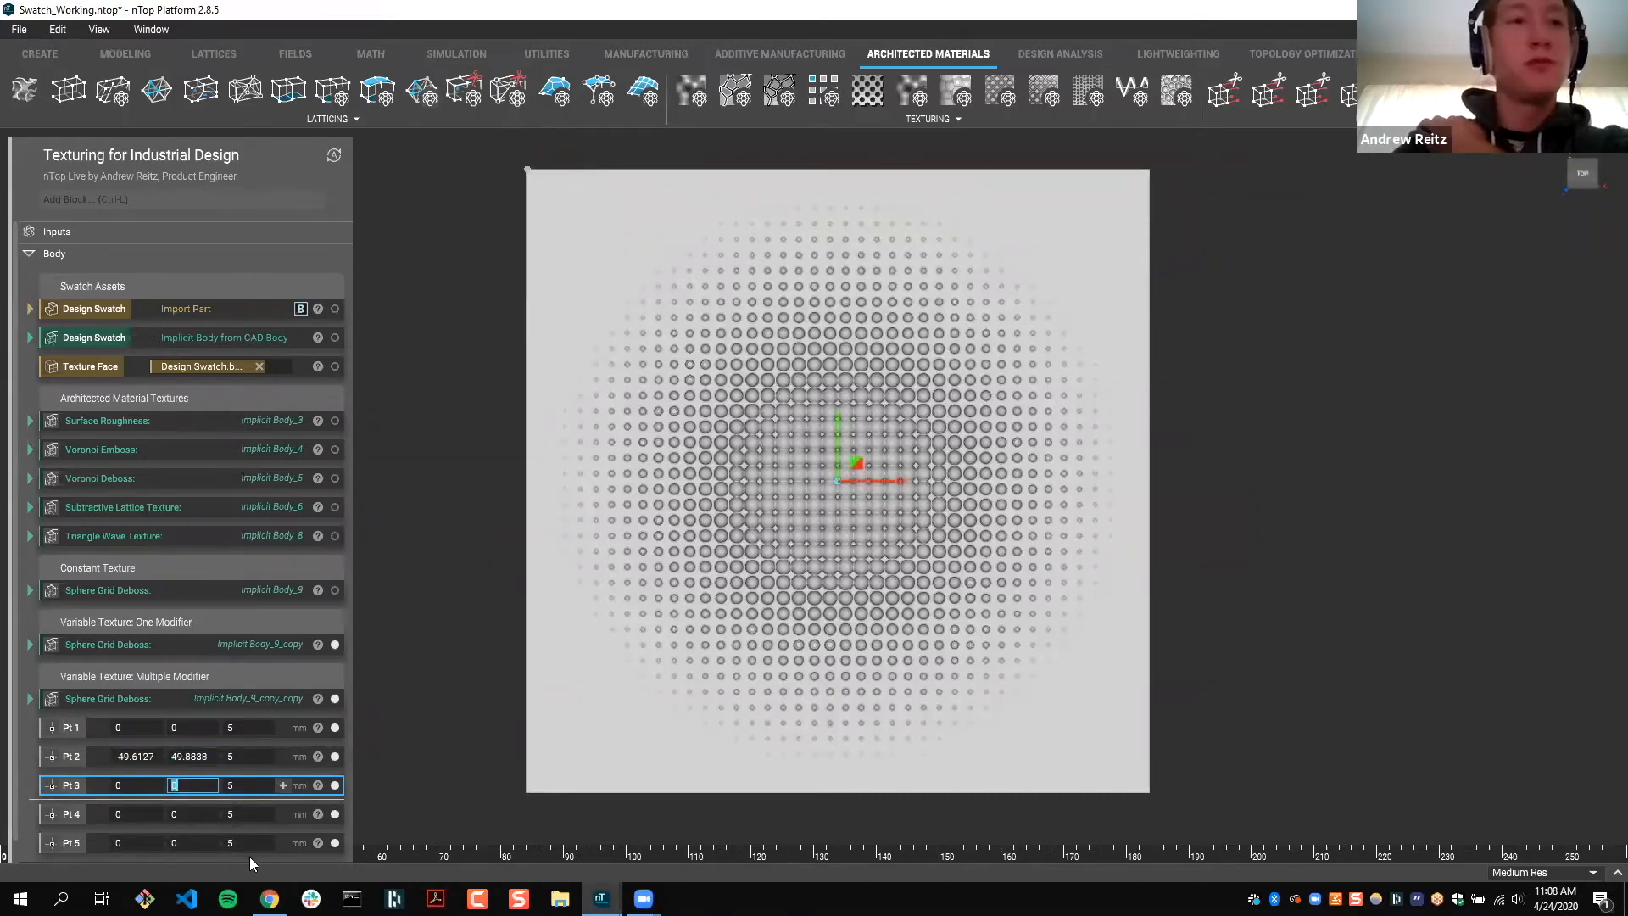
left_click(1149, 171)
Step: Move Pt 4 to the swatch's lower-left corner, about (-49.7, -49.7) mm, and Pt 5 to the lower-right corner, about (49.6, -49.7) mm
left_click(528, 790)
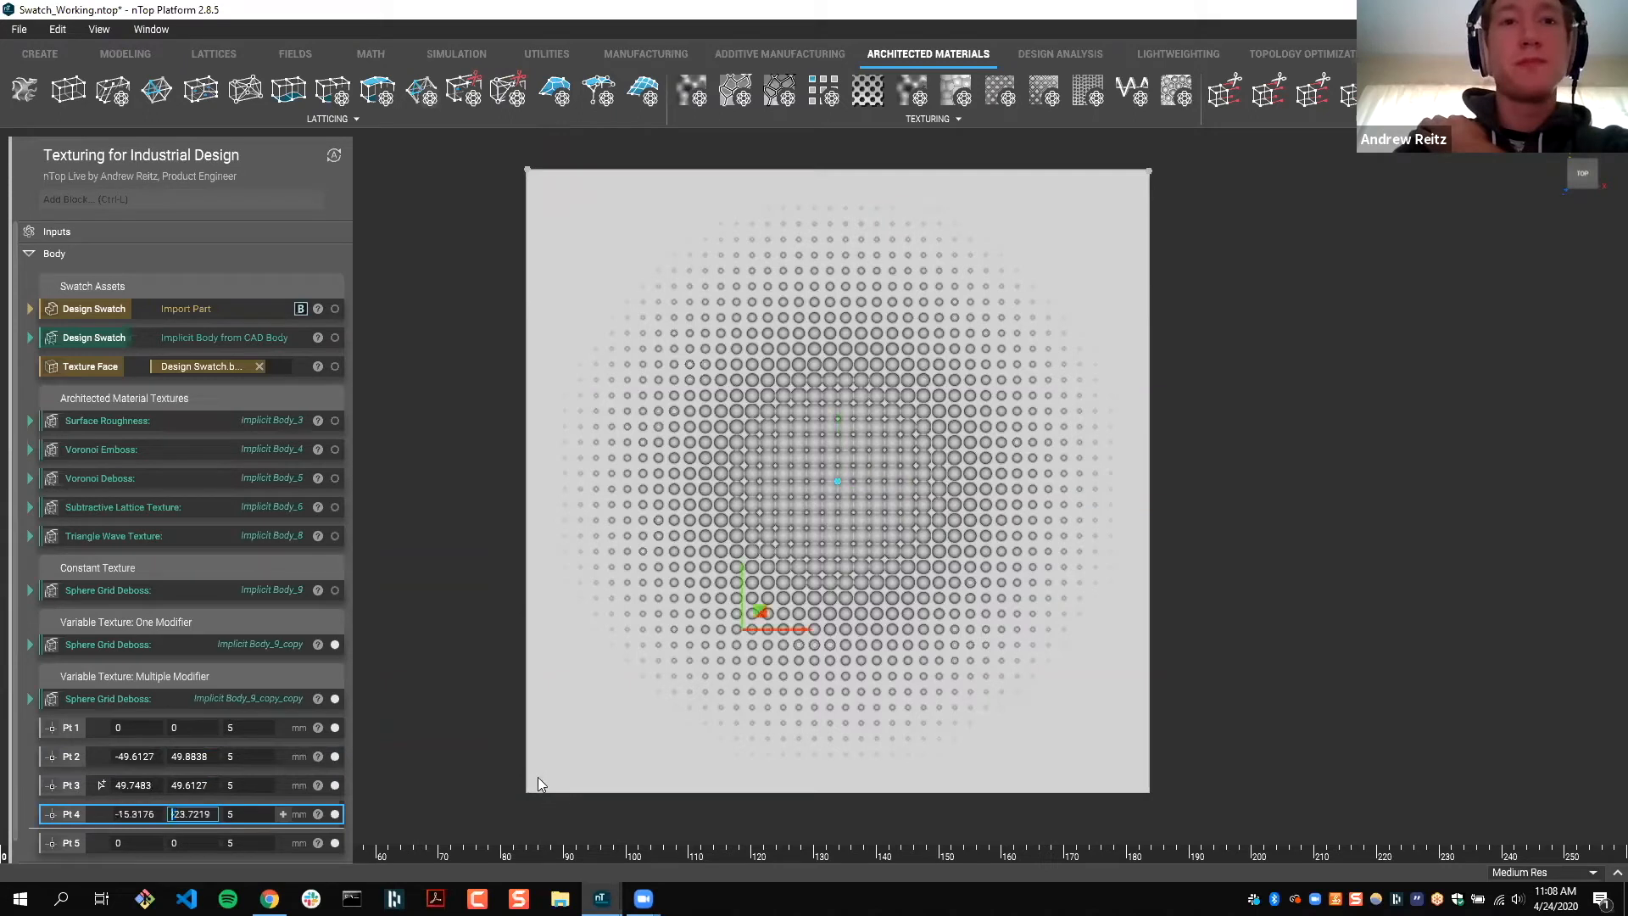
left_click(254, 839)
left_click_drag(857, 462, 1166, 765)
left_click(1210, 748)
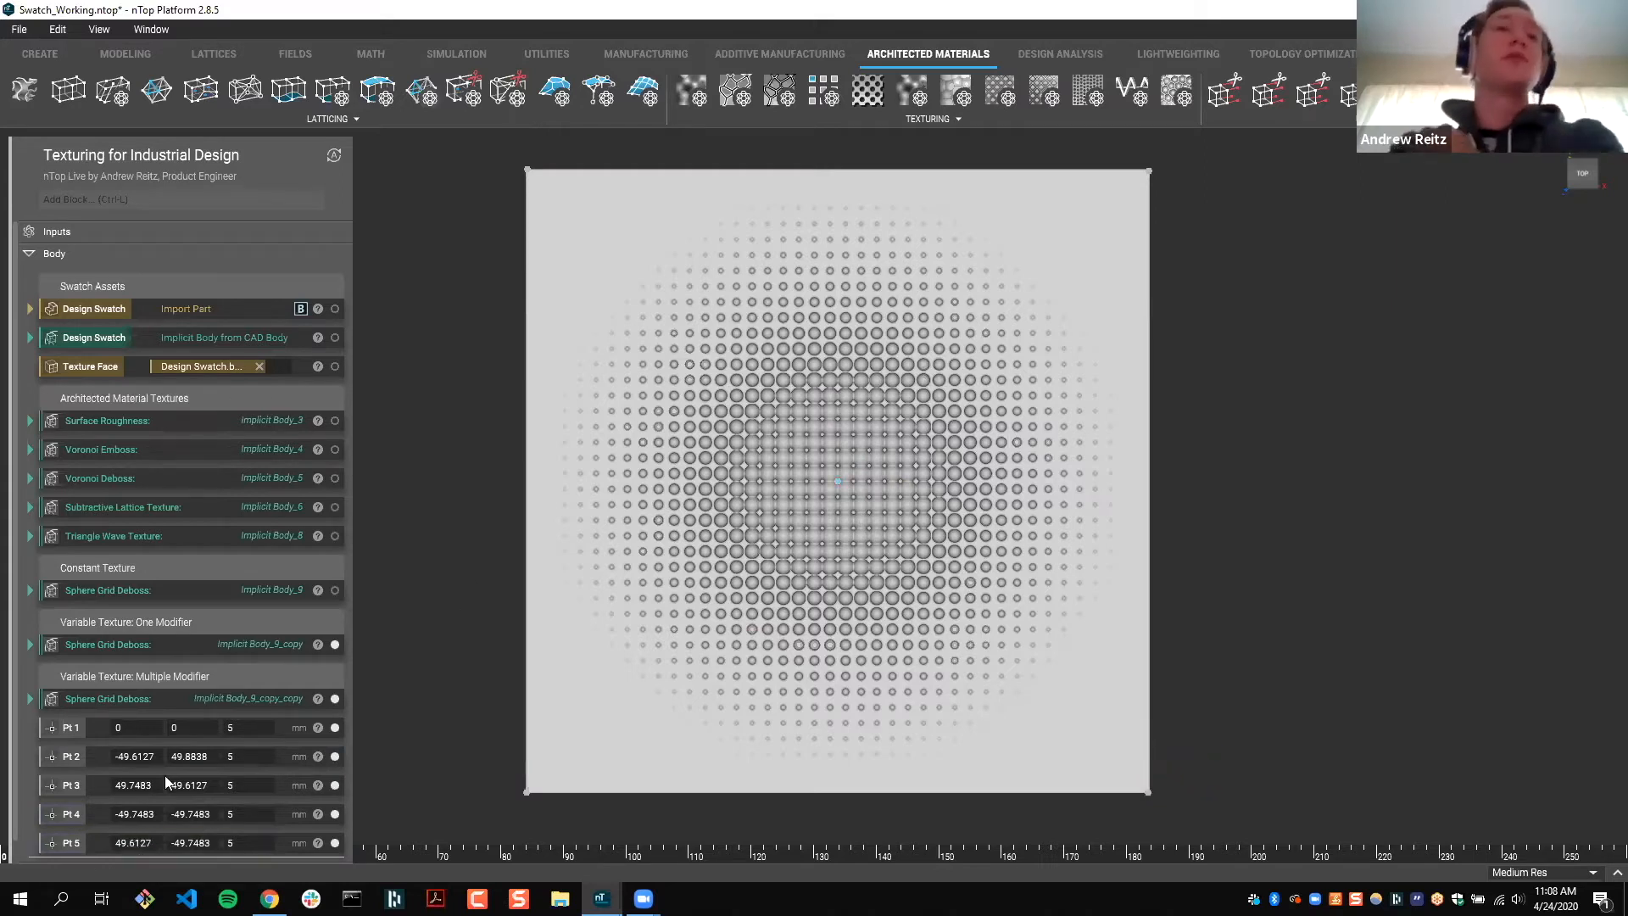
Step: Expand the Sphere Grid Deboss block in the Multiple Modifier section together with its sphere radius ramp
left_click(31, 699)
scroll(105, 578, "down", 2)
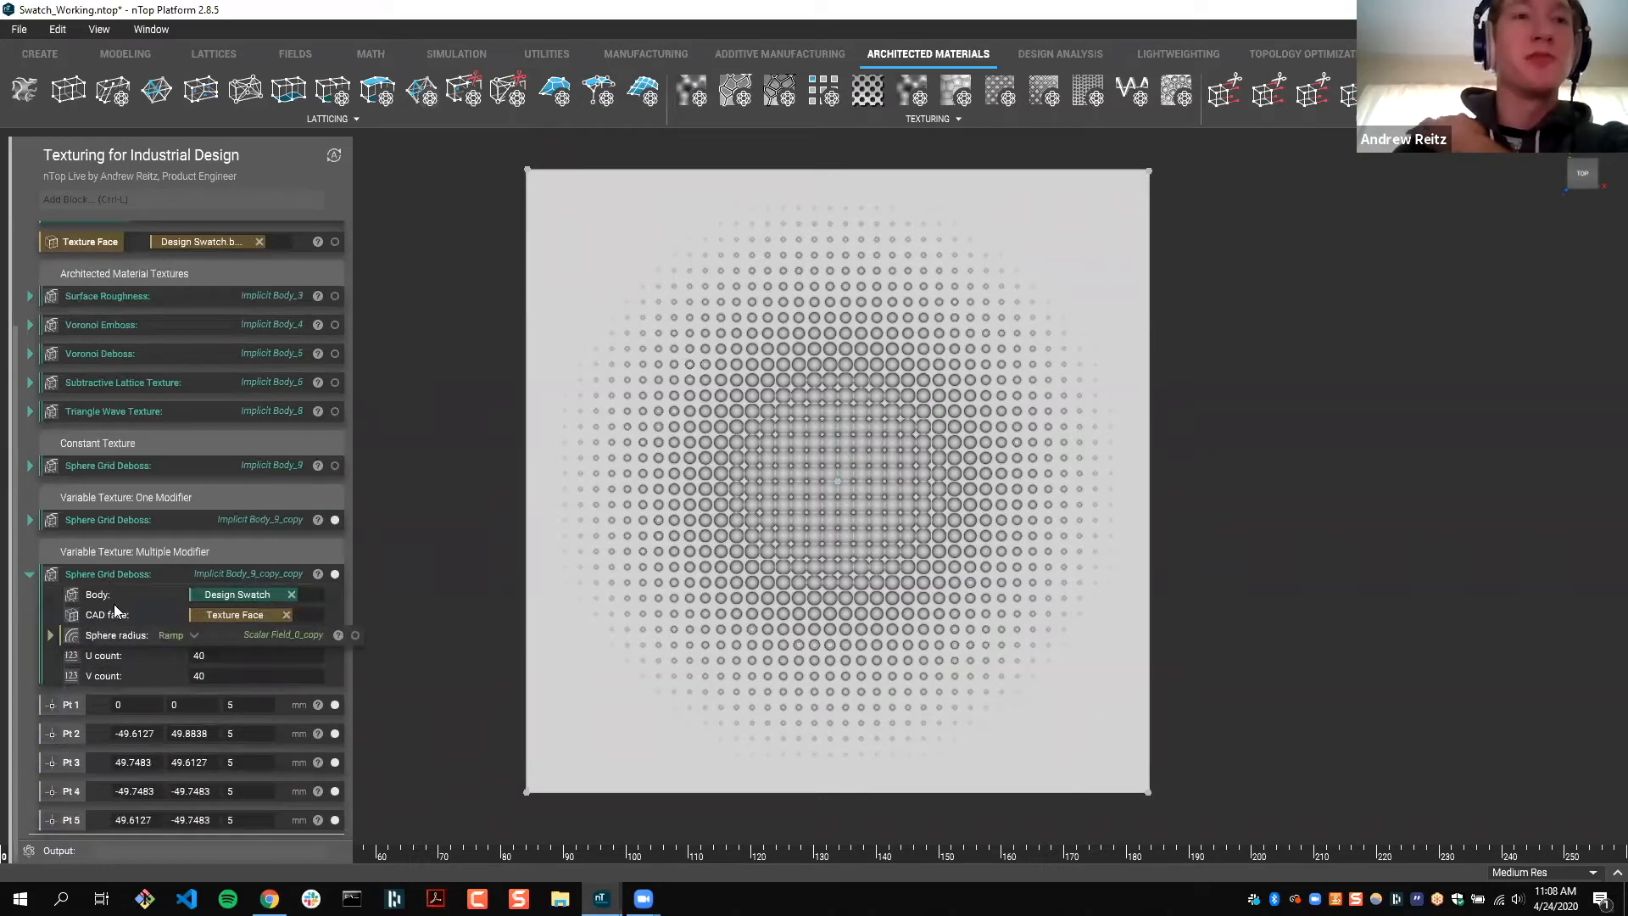
left_click(113, 604)
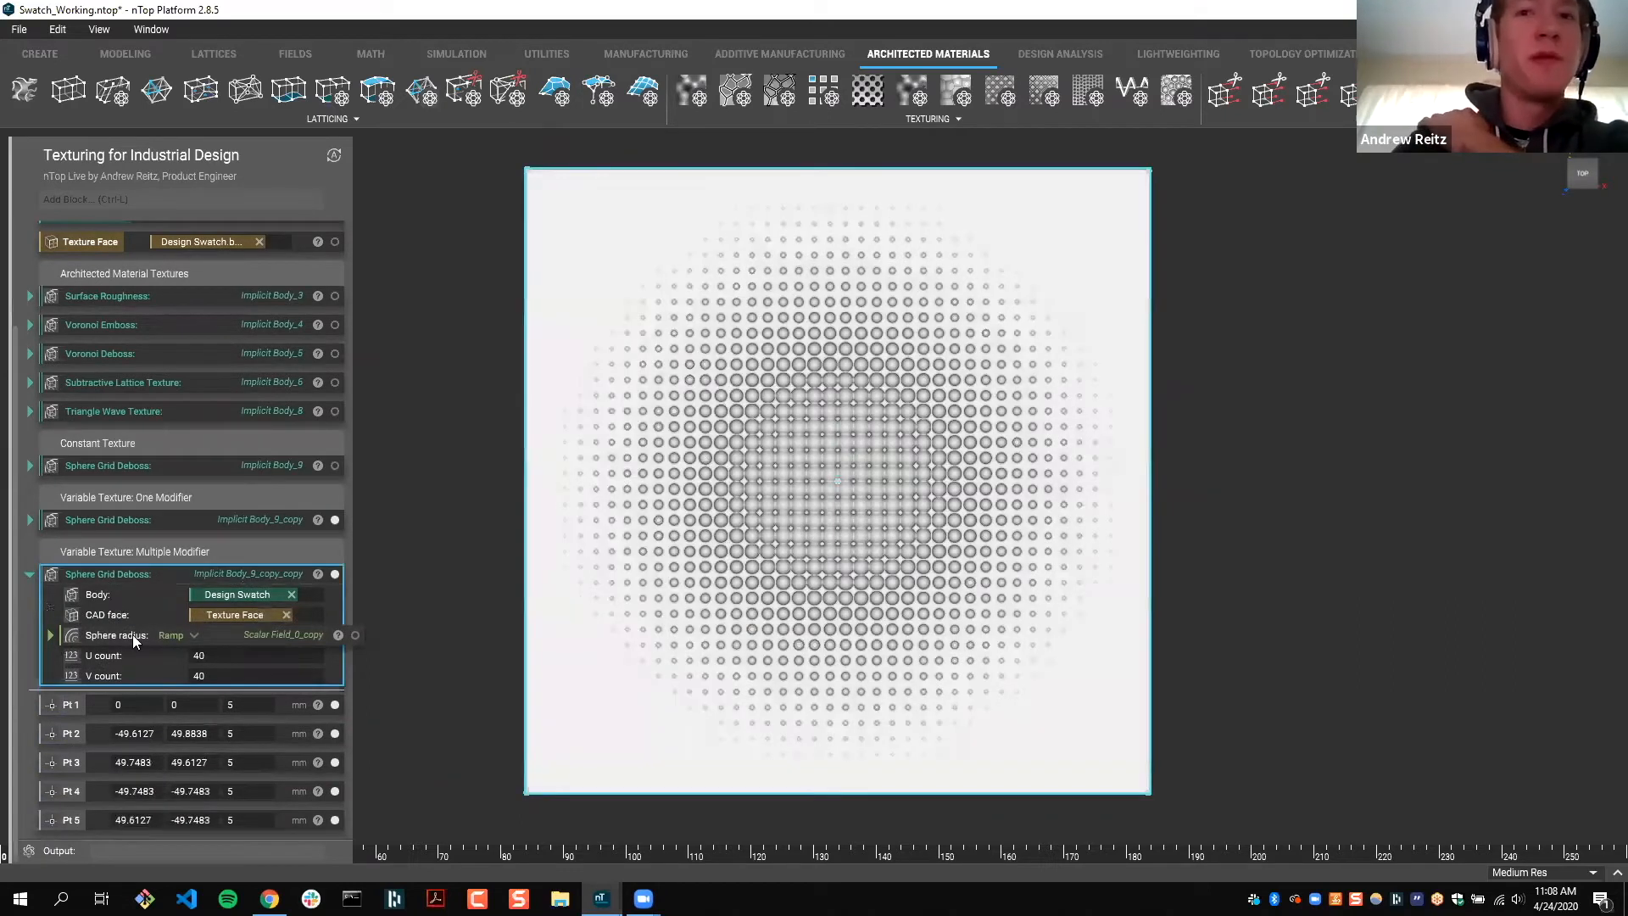
left_click(49, 635)
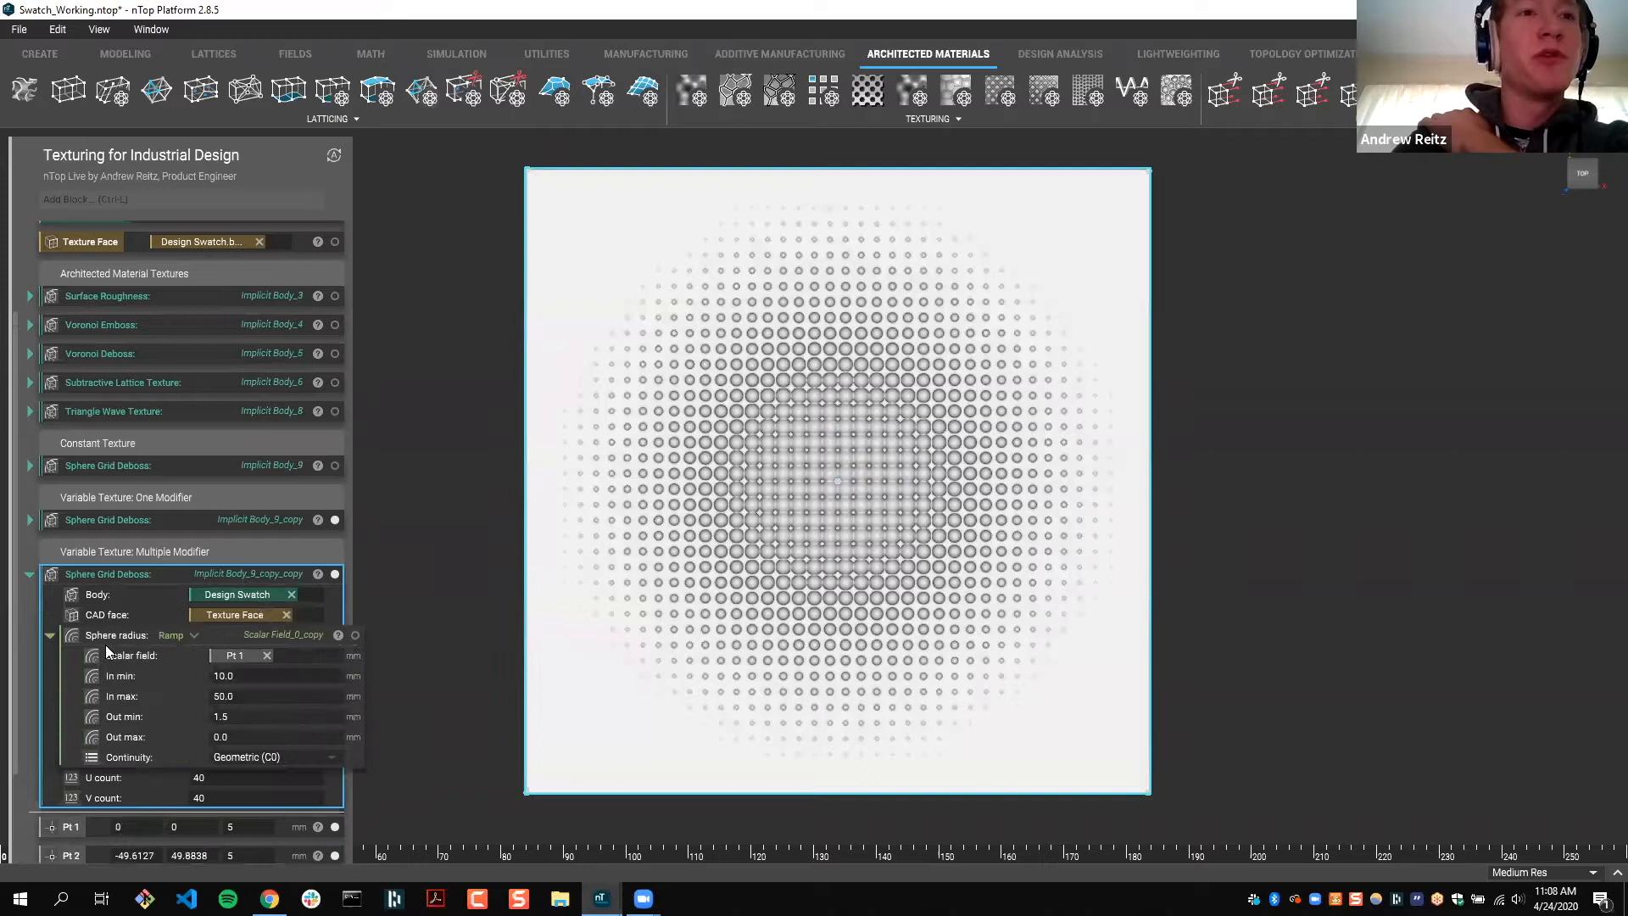
scroll(127, 593, "down", 1)
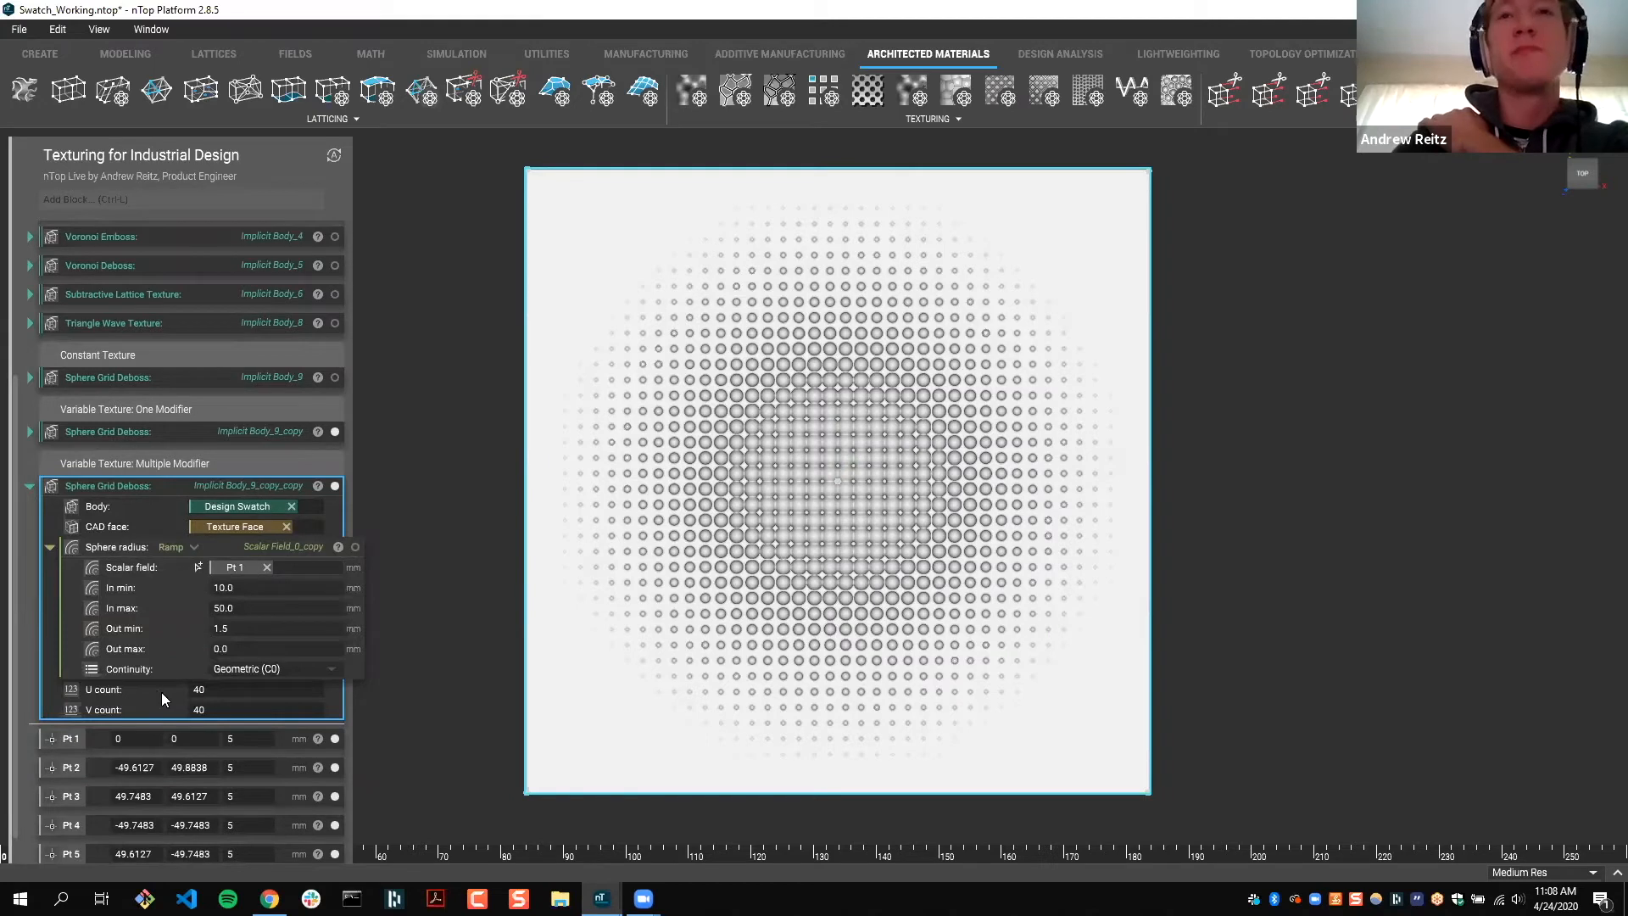
Step: Add a Boolean Union block below the Multiple Modifier section's Sphere Grid Deboss block
scroll(242, 201, "down", 1)
left_click(242, 201)
type("boolean")
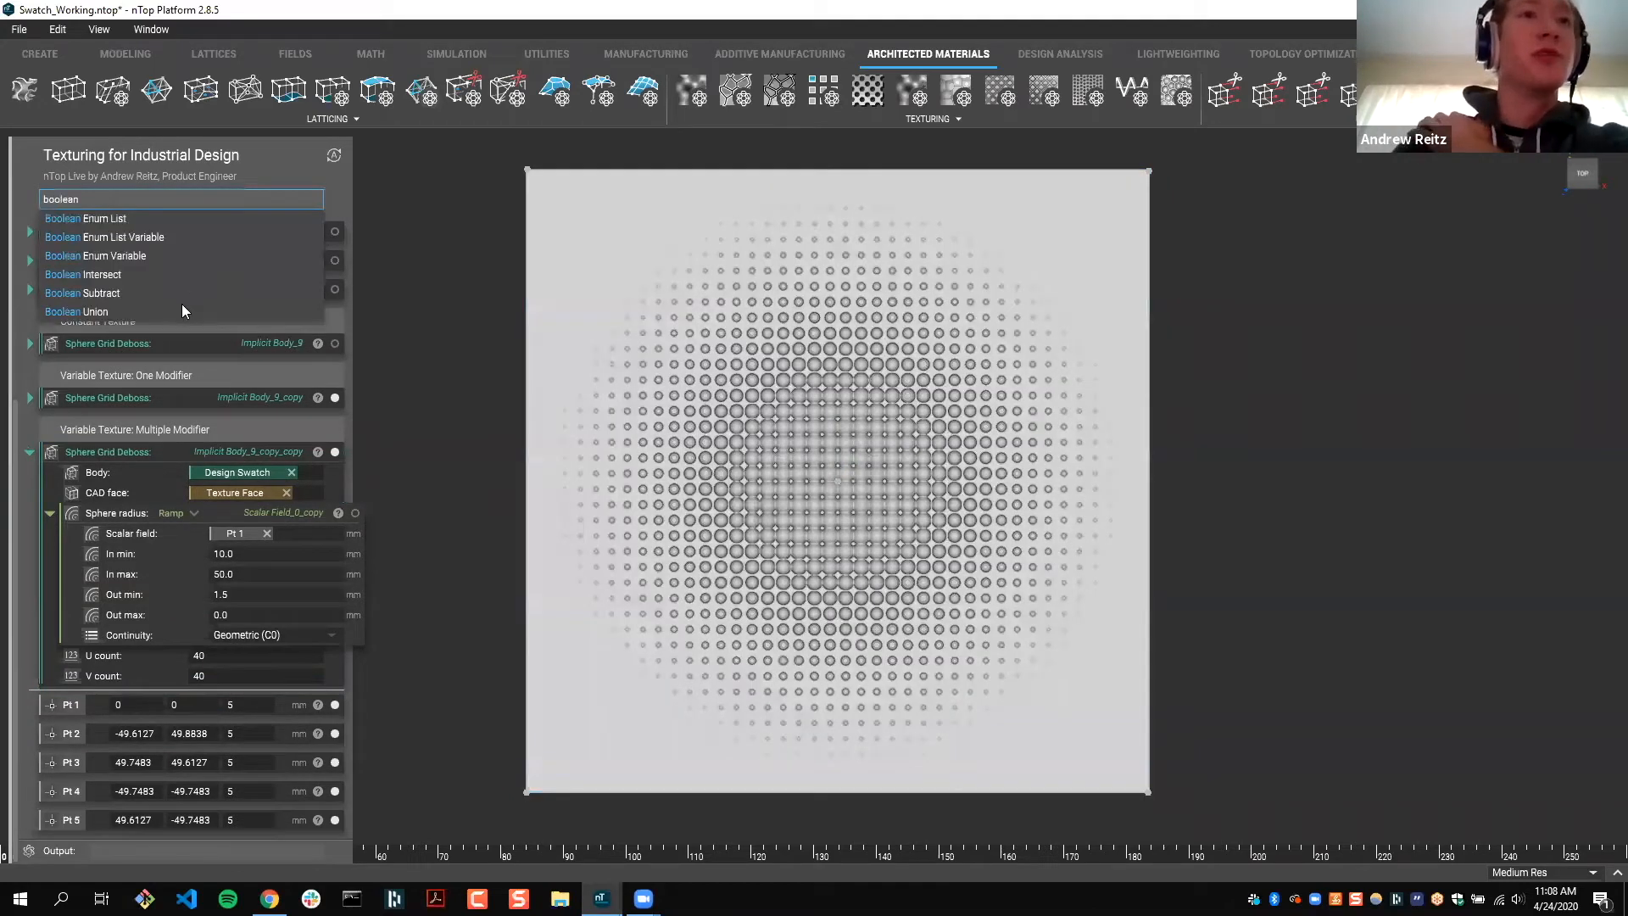
left_click(182, 311)
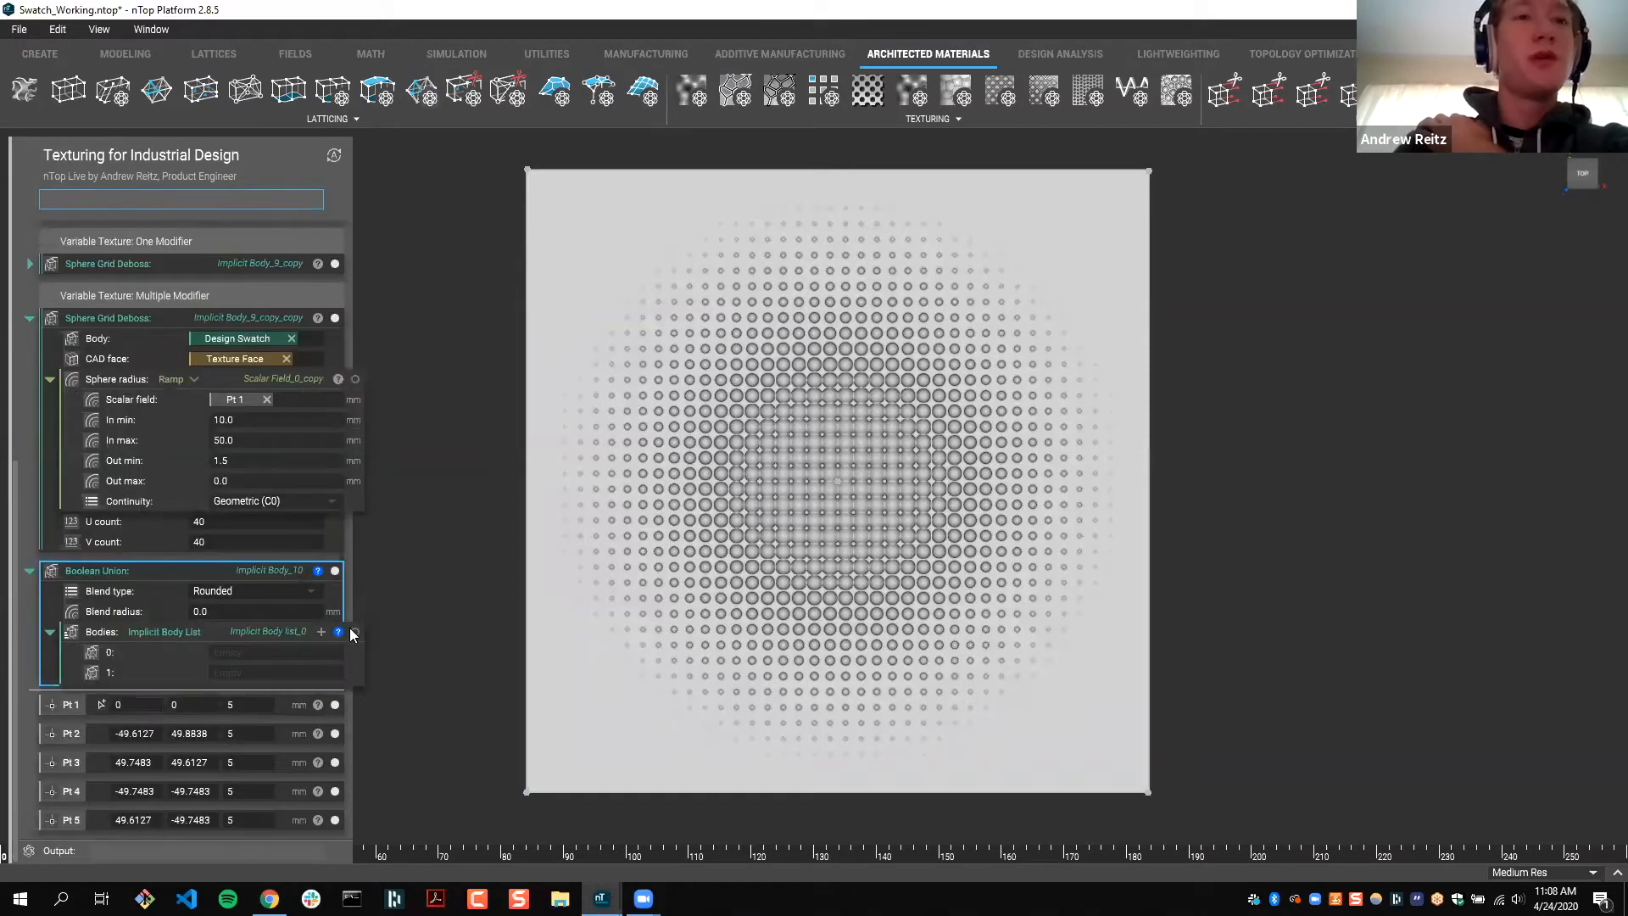
left_click(99, 572)
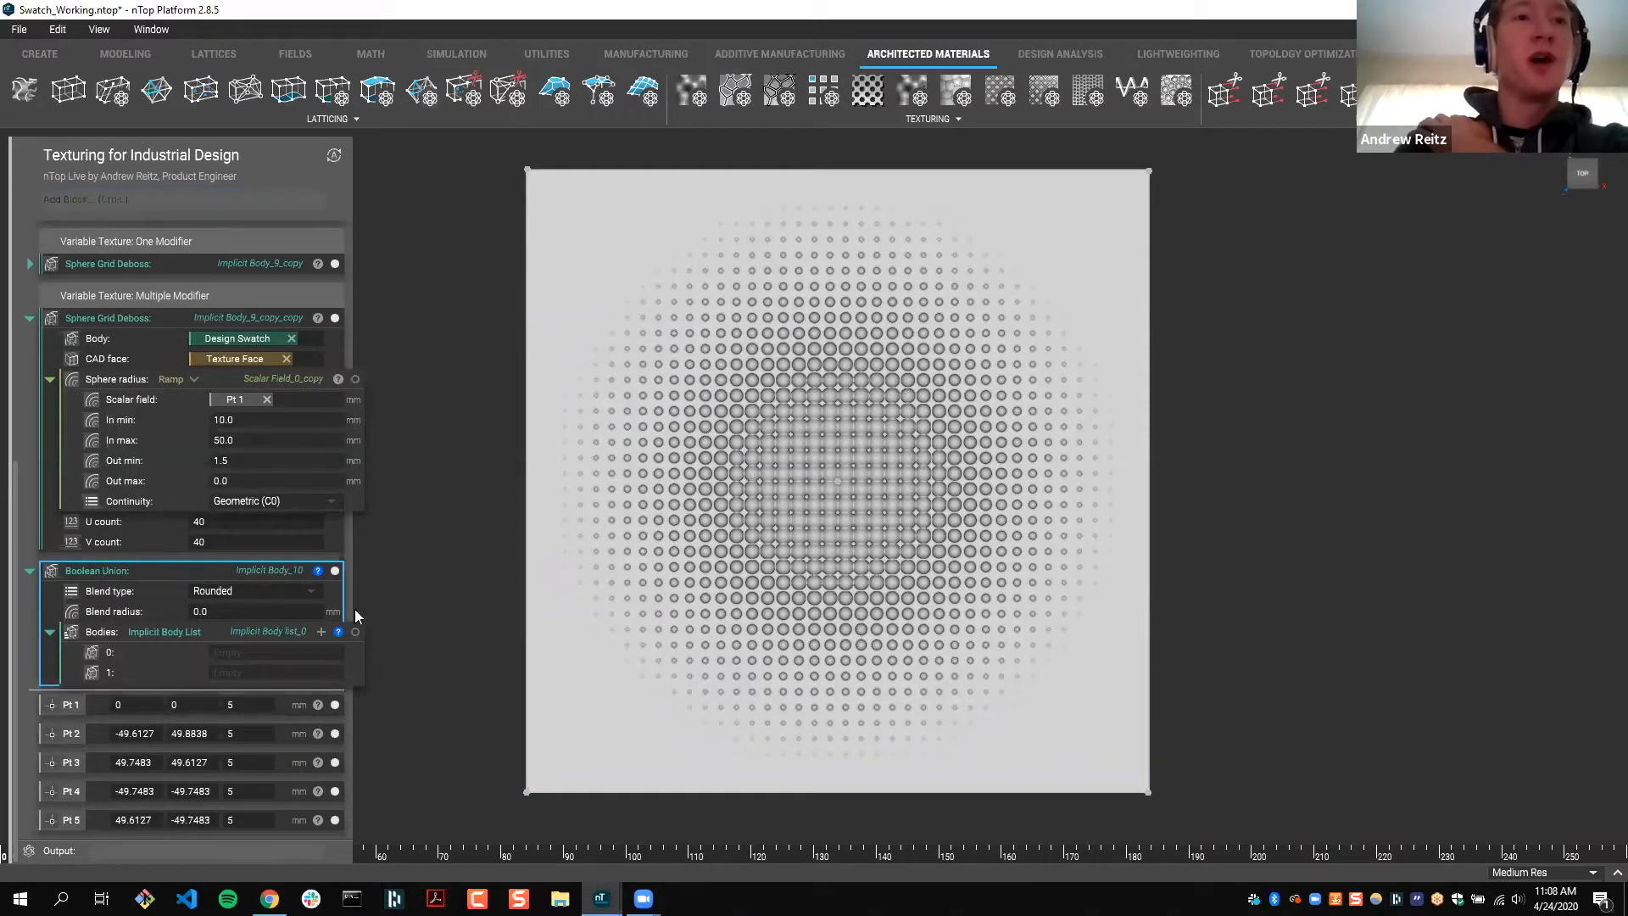
Step: Extend the Boolean Union's body list to five entries and fill it with Pt 1 through Pt 5
left_click(321, 631)
left_click(320, 632)
left_click(320, 632)
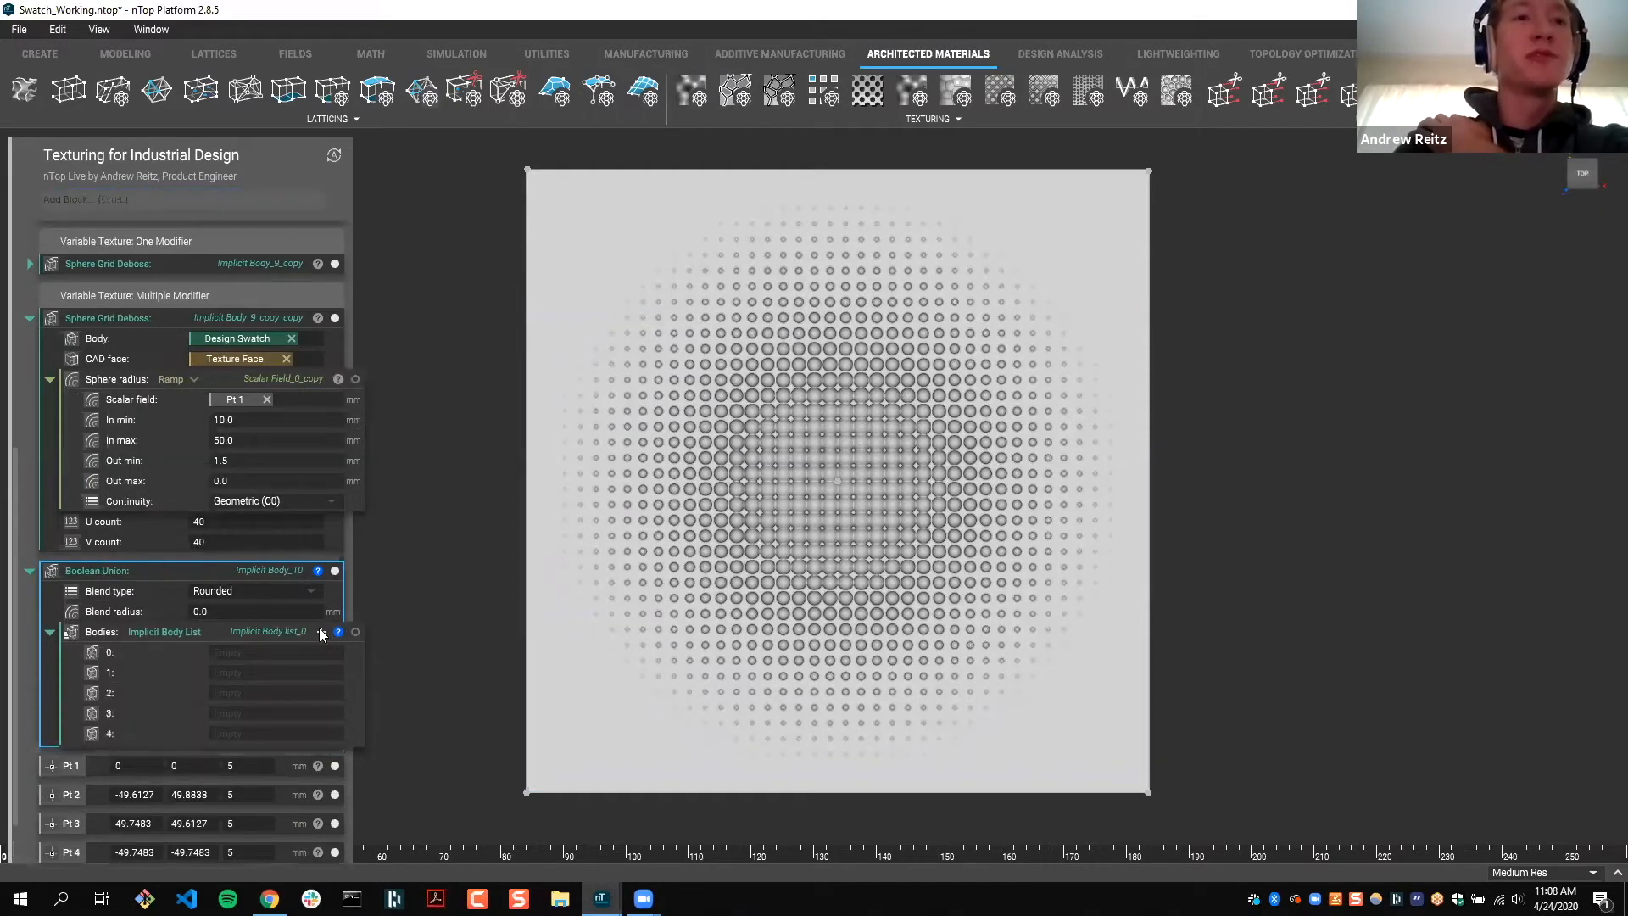
scroll(321, 631, "down", 2)
left_click_drag(71, 704, 341, 596)
left_click_drag(48, 740, 201, 616)
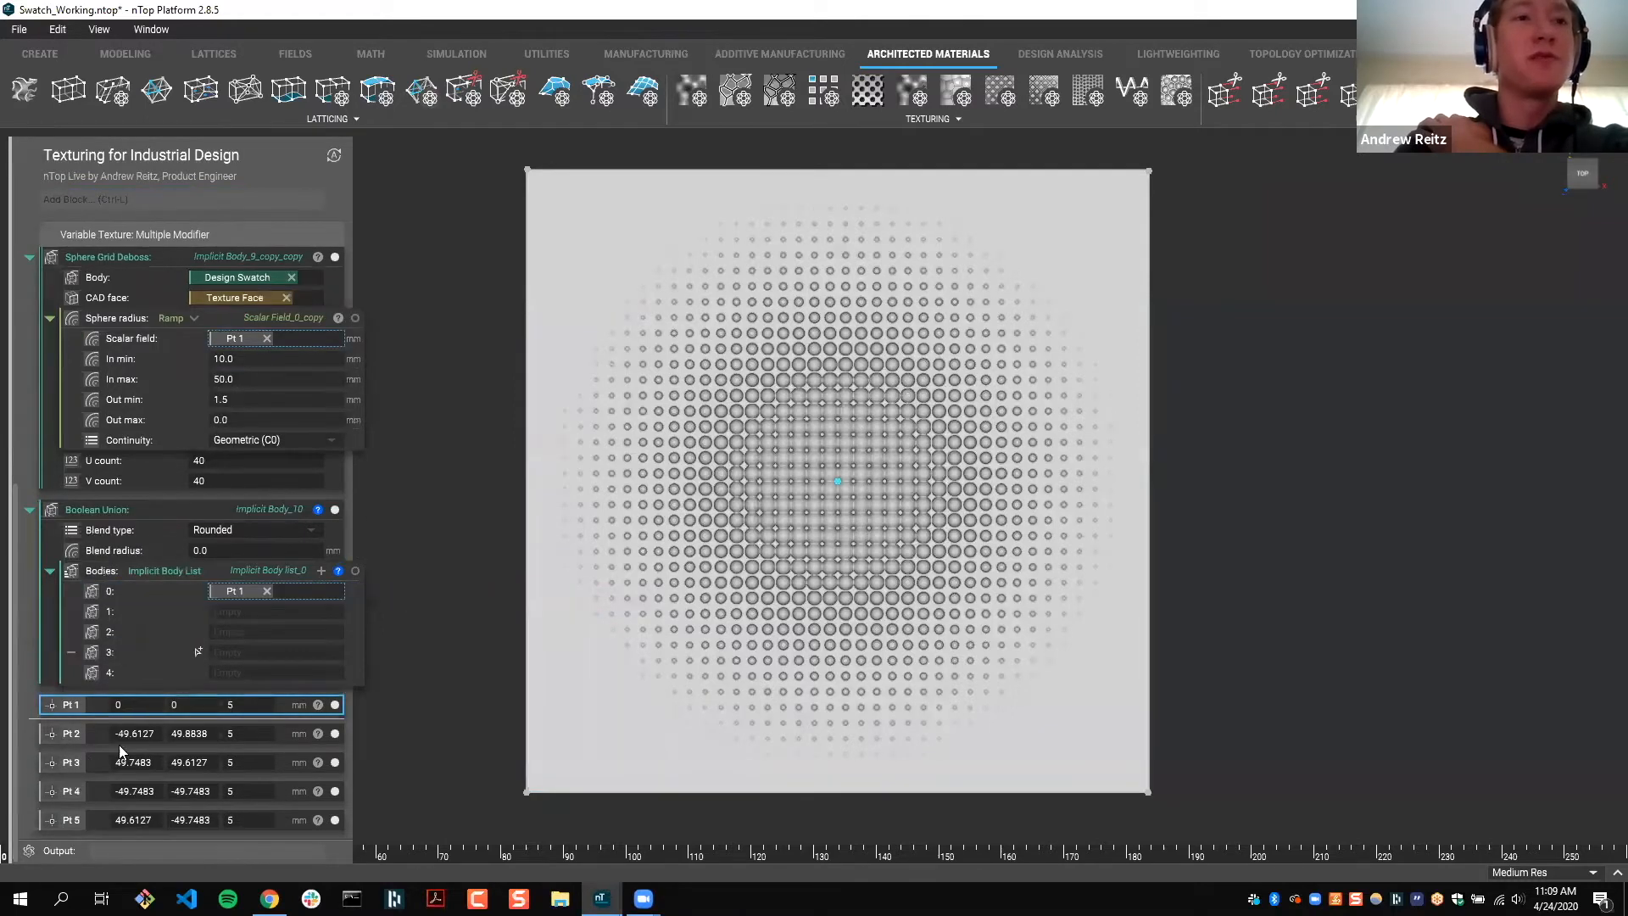
left_click_drag(72, 734, 230, 613)
left_click_drag(73, 762, 234, 631)
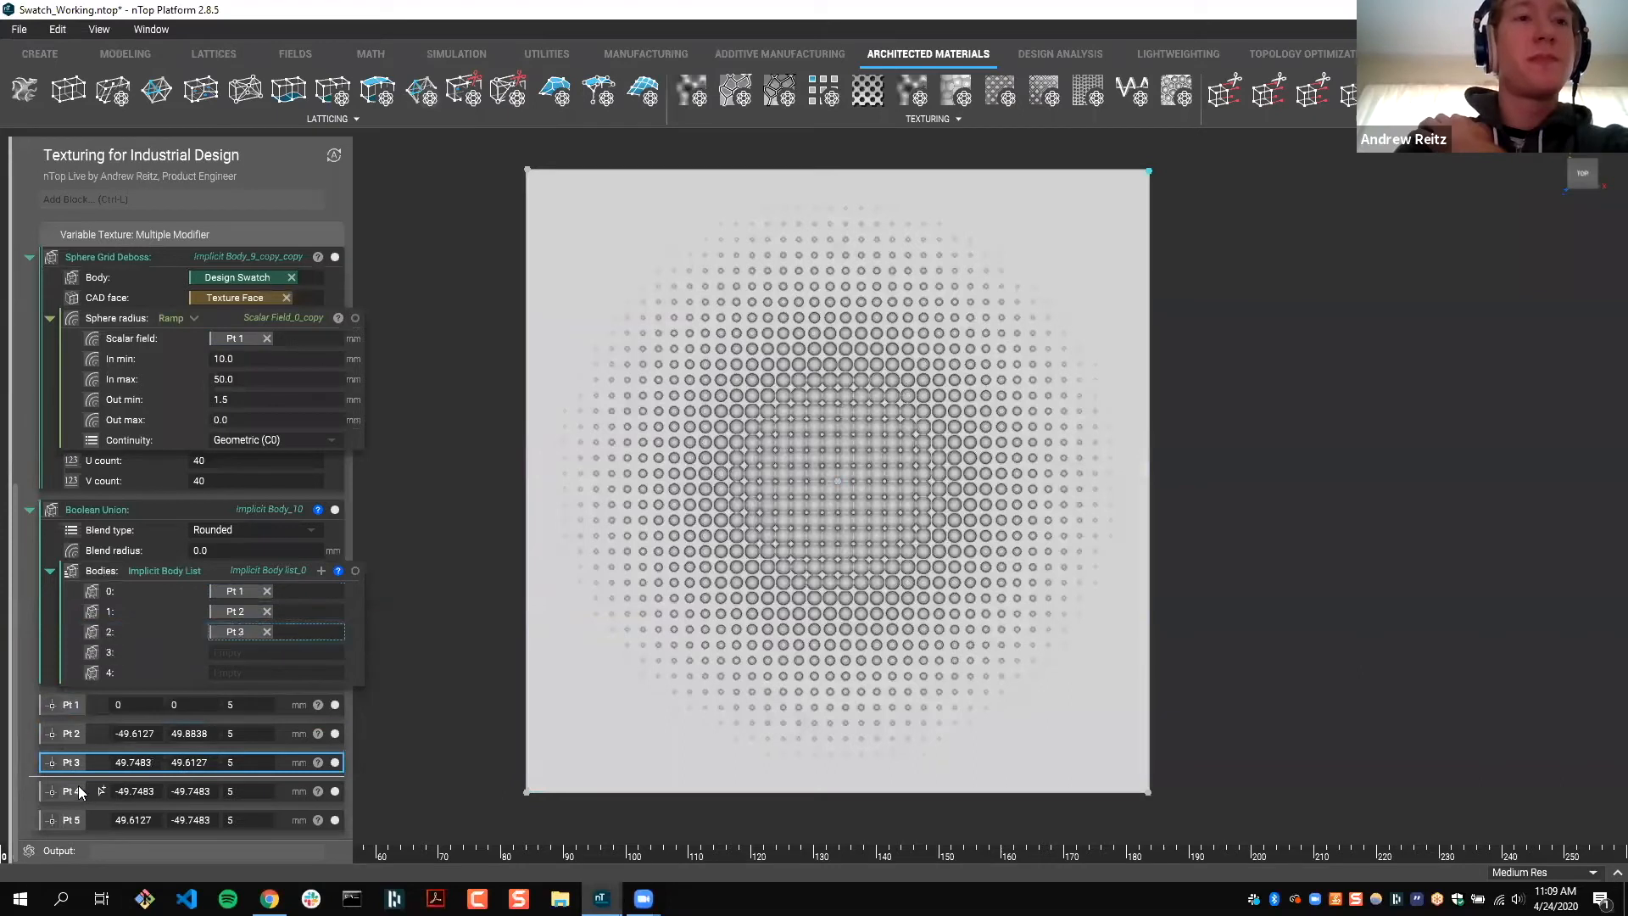
left_click_drag(71, 791, 234, 654)
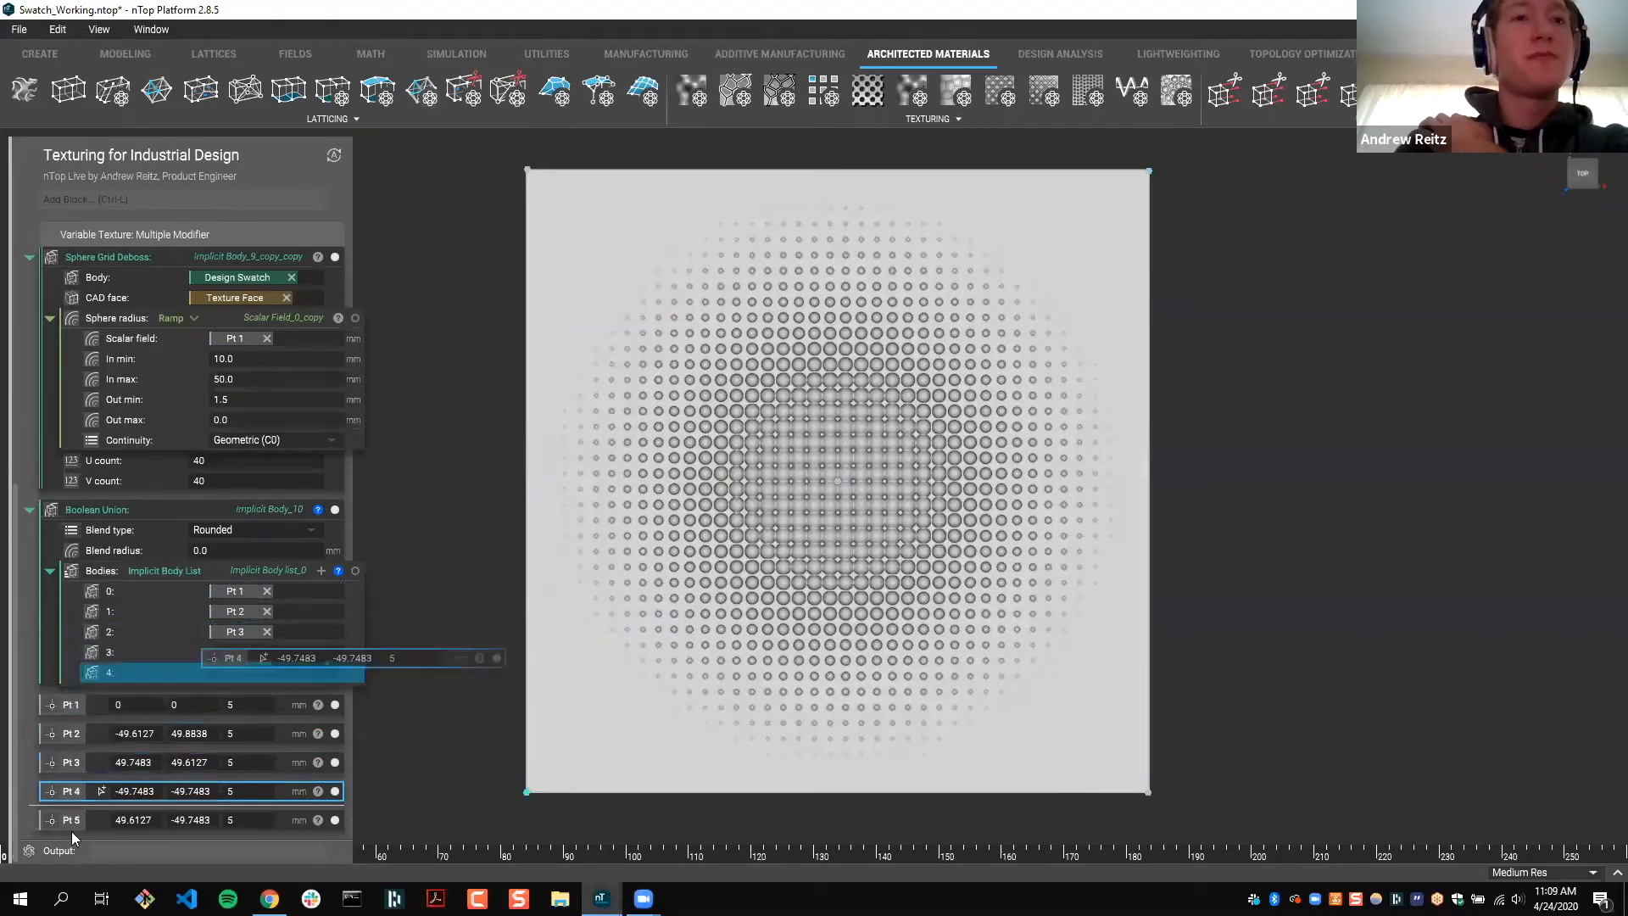
left_click_drag(71, 820, 234, 672)
Step: Name the Boolean Union "Joined Points" and collapse the block together with its body list
left_click(115, 509)
left_click(112, 509)
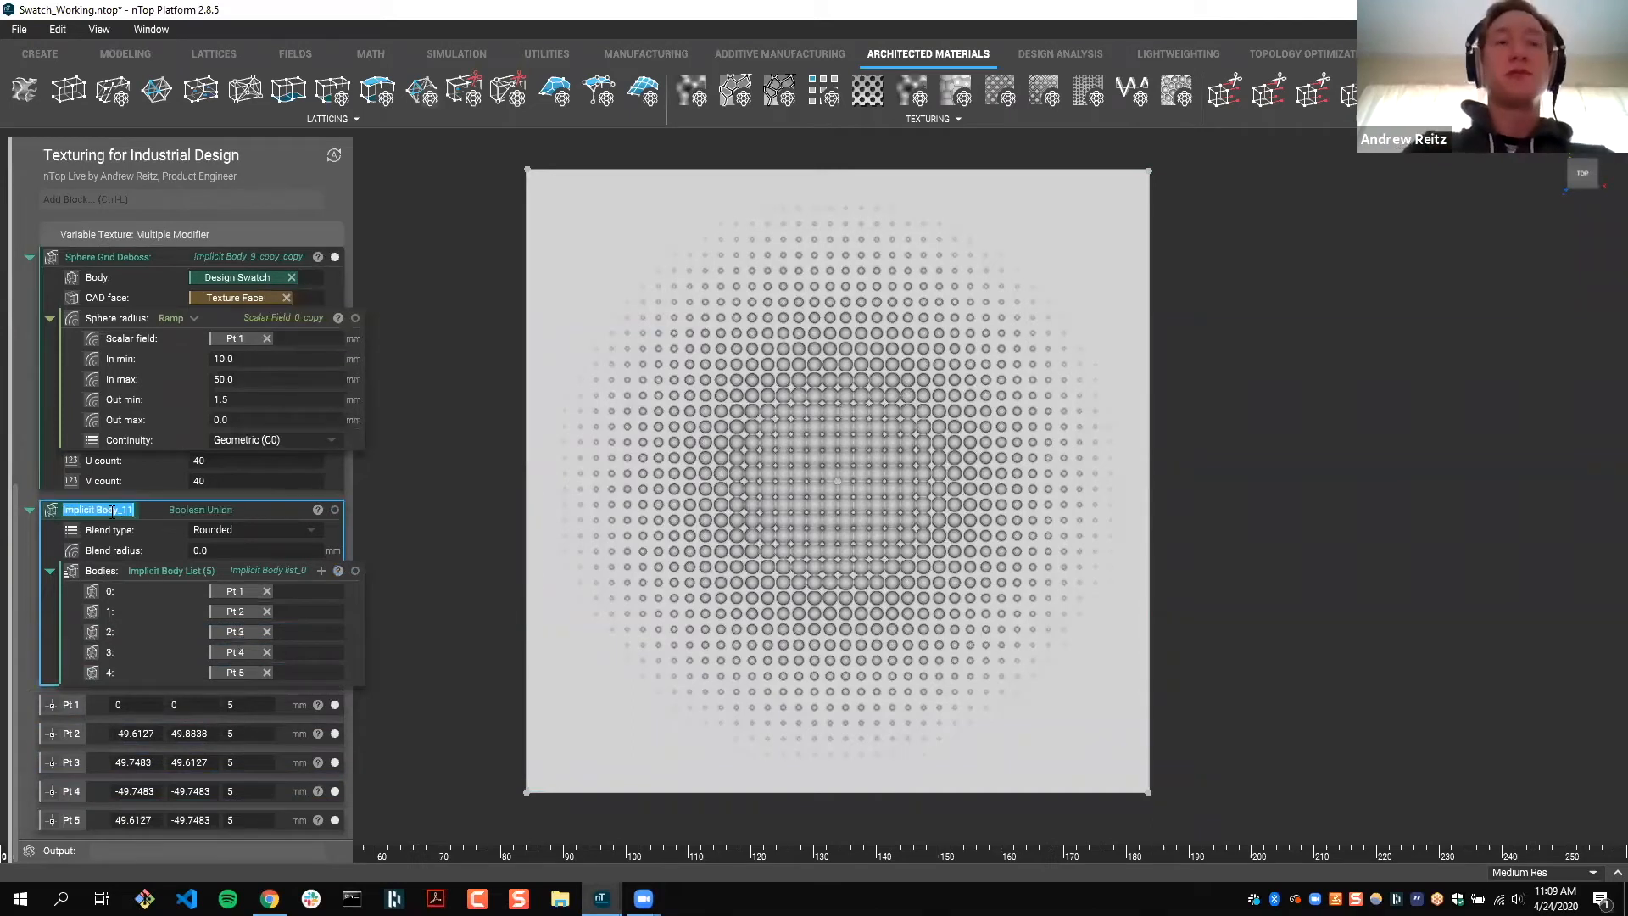
type("Joined Points")
left_click(45, 580)
left_click(24, 612)
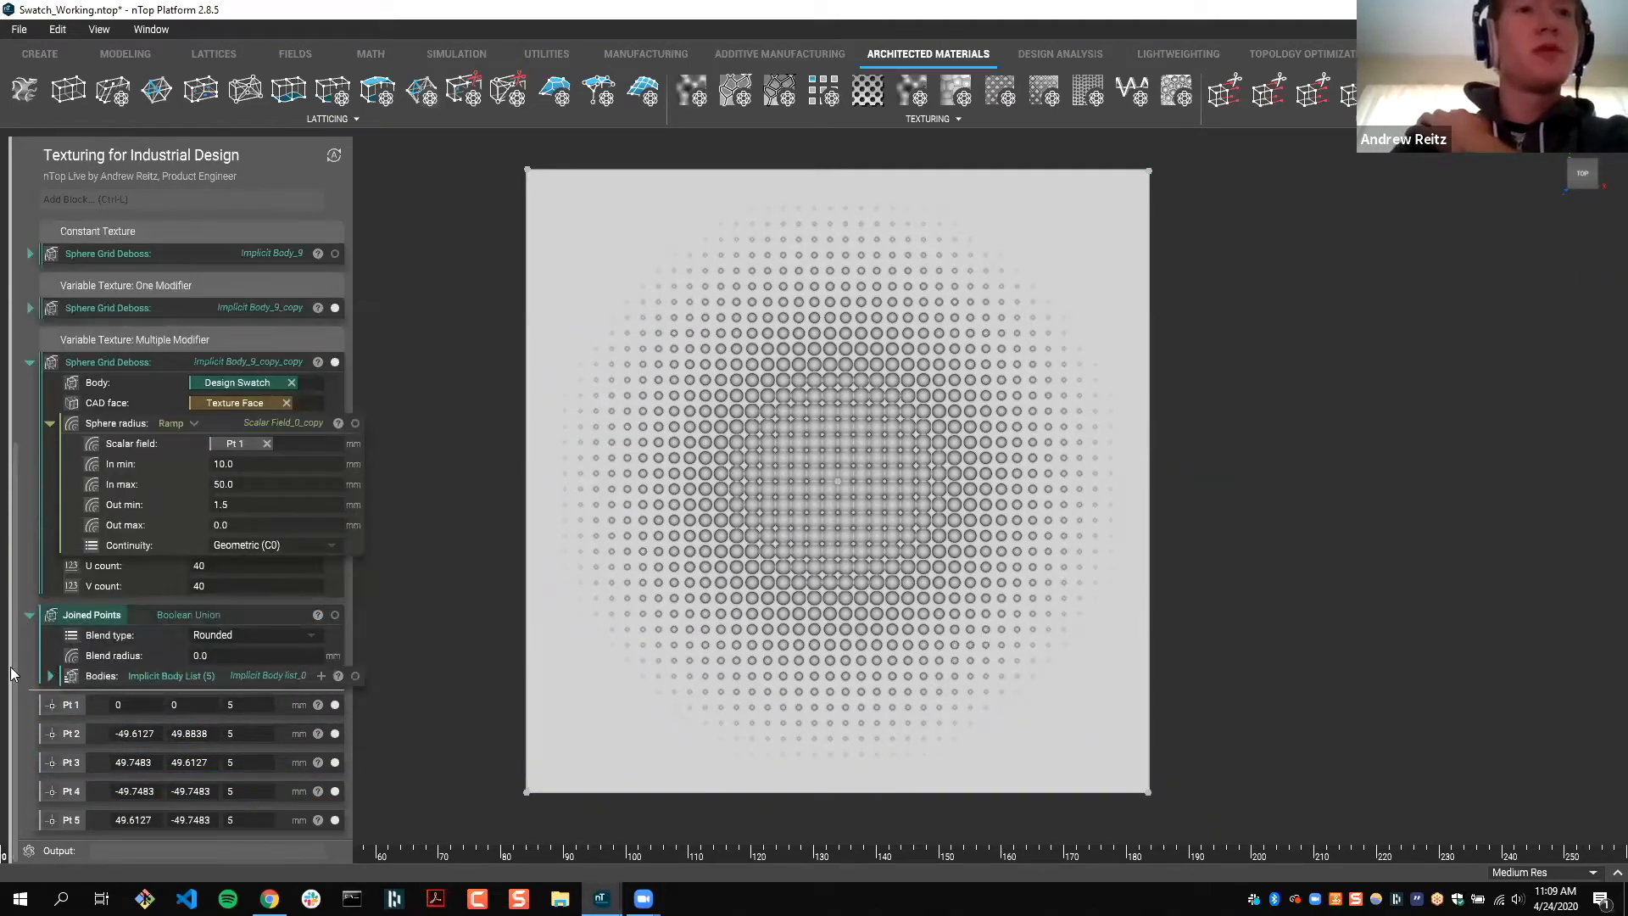
Step: Use Joined Points as the scalar field of the multiple-modifier sphere radius ramp and set In max to 40 mm
left_click_drag(127, 676, 301, 506)
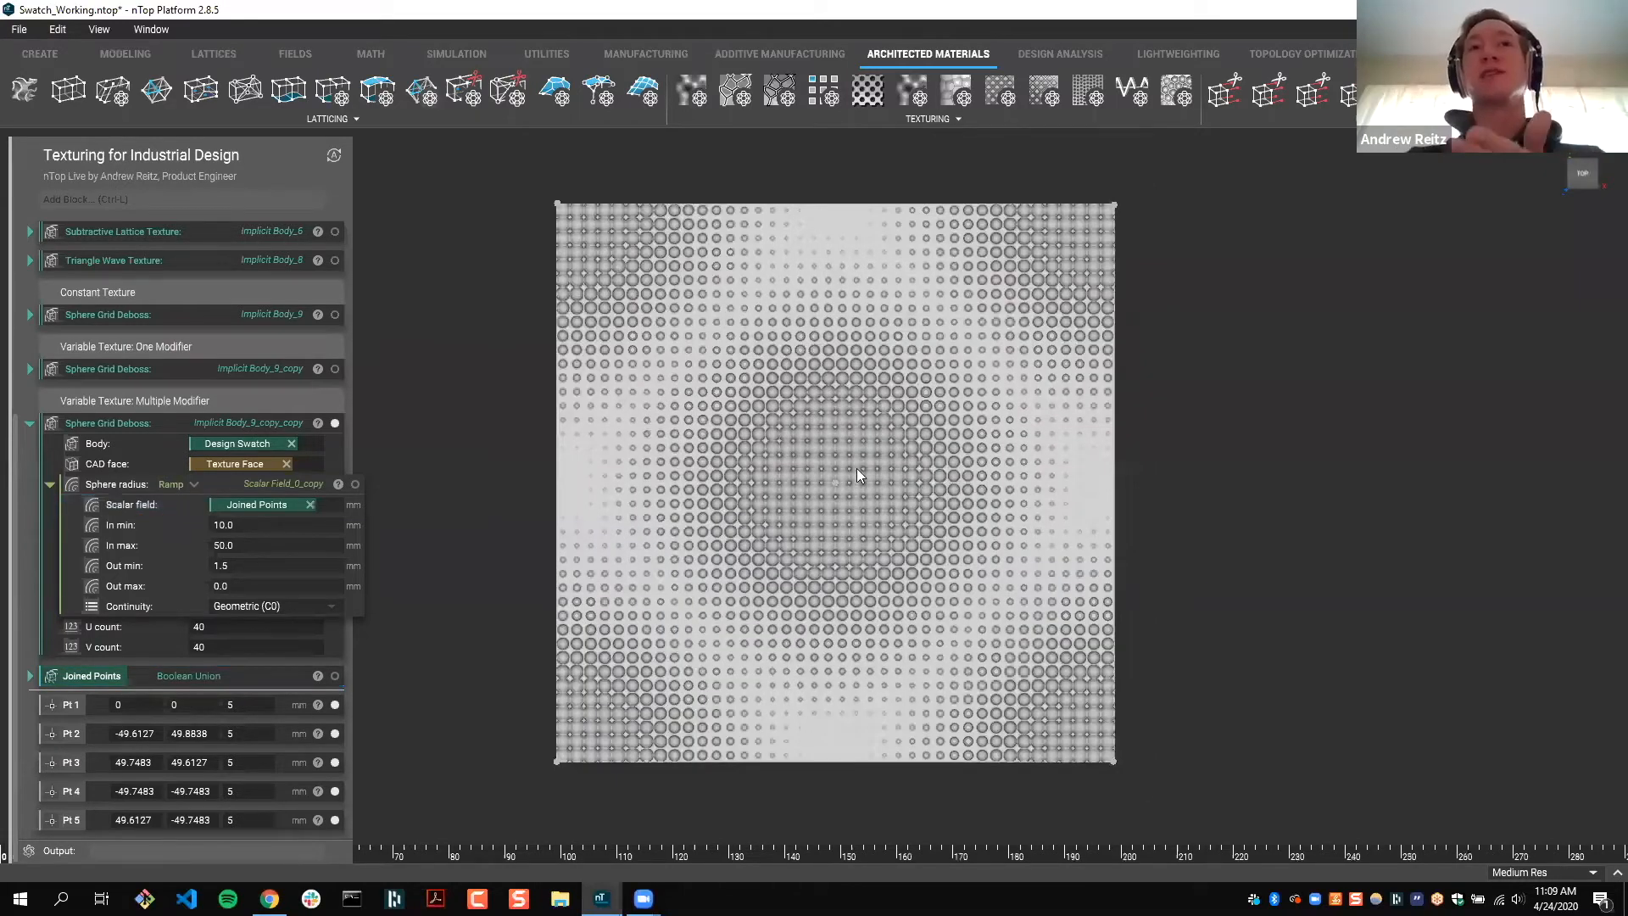
scroll(857, 475, "up", 1)
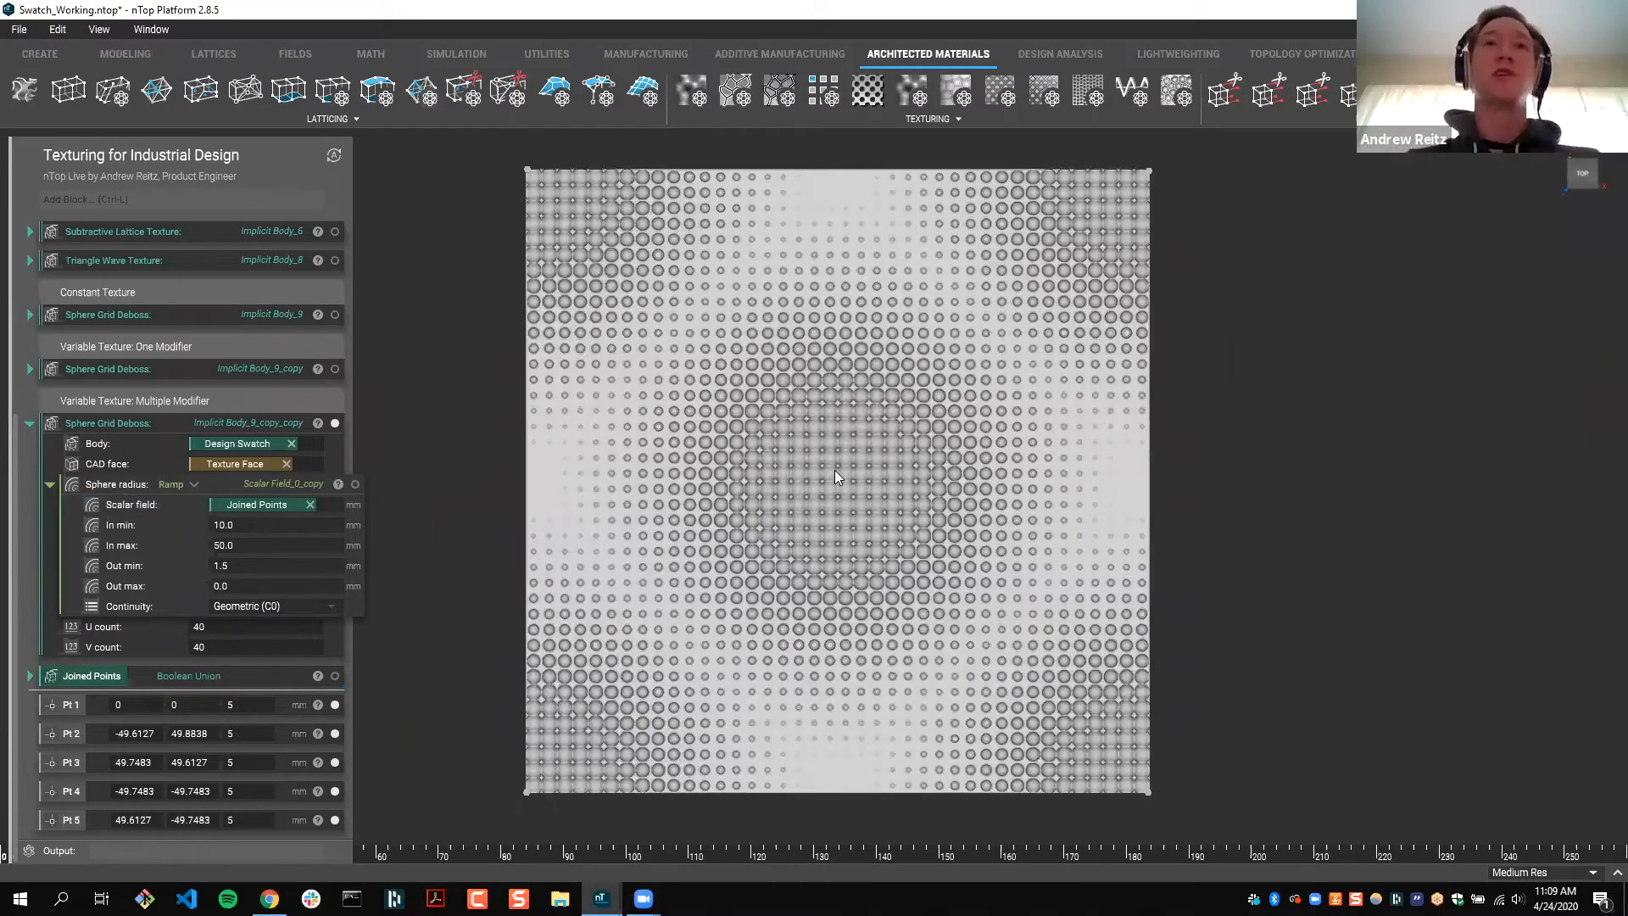
left_click(222, 550)
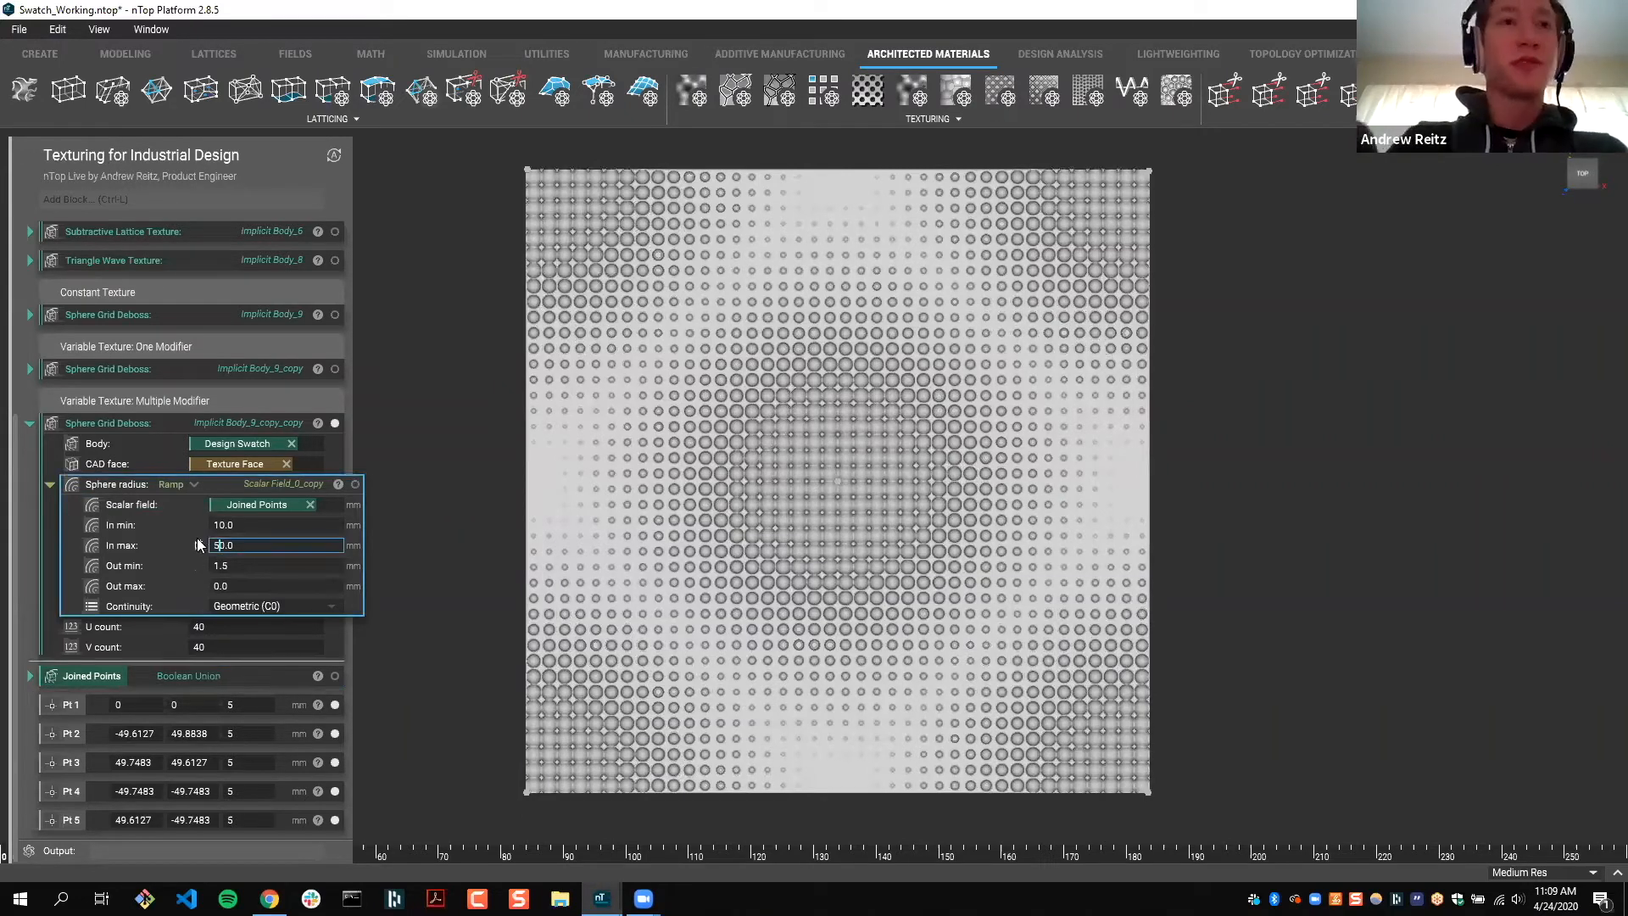
type("4")
key("Return")
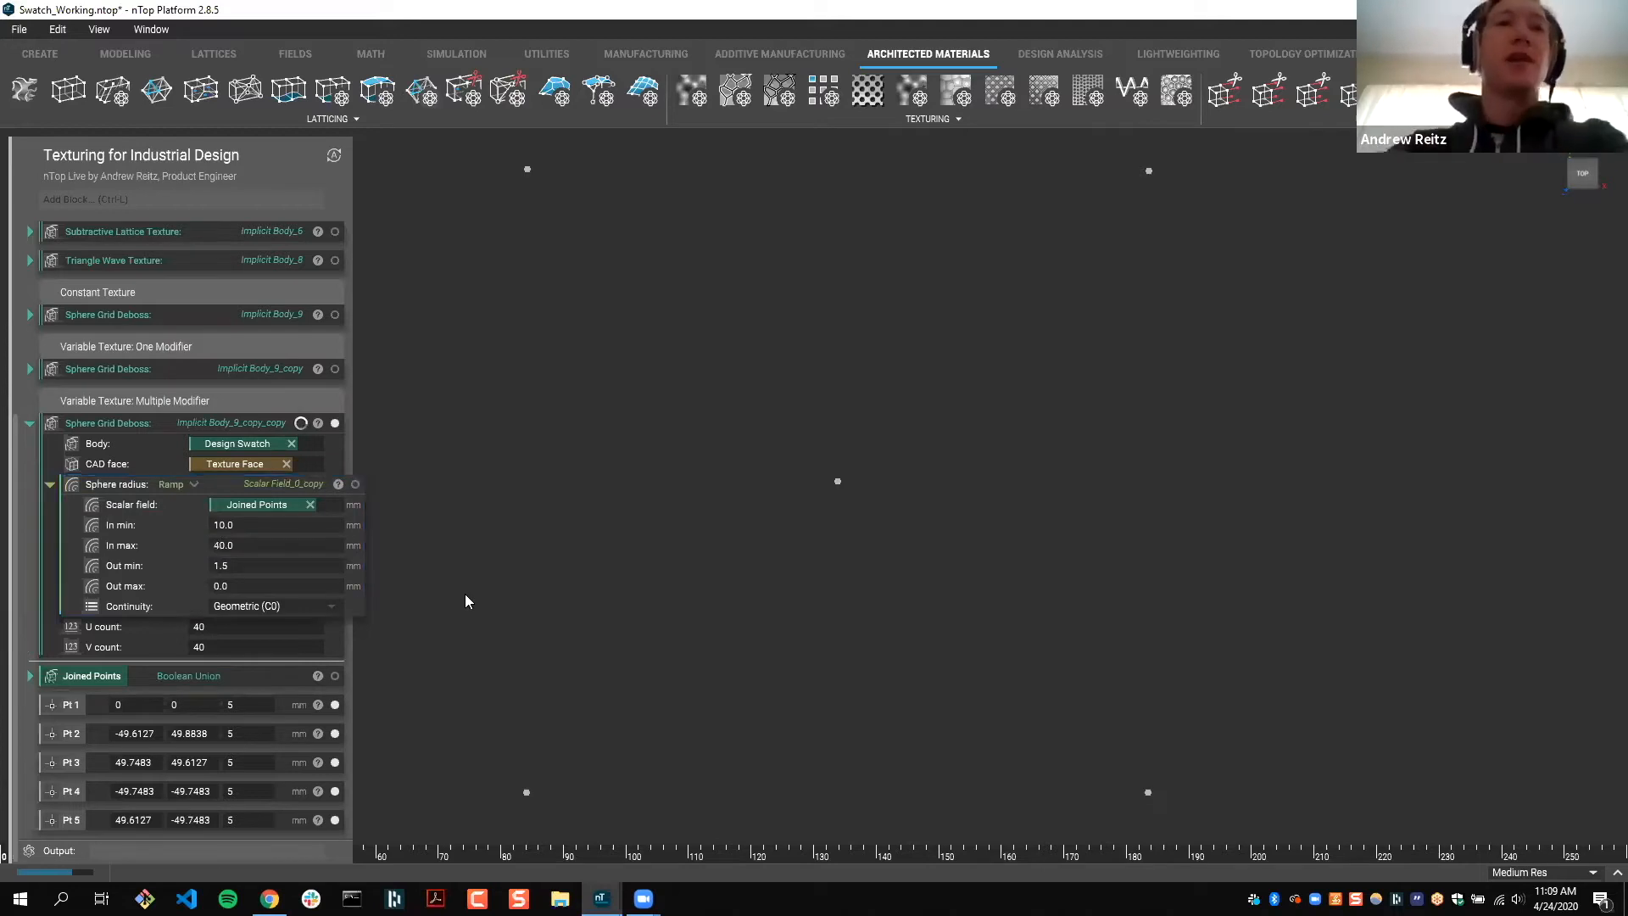
Step: Invert the sphere radius ramp by setting Out min to 0 and Out max to 1.5 mm
double_click(242, 567)
type("0")
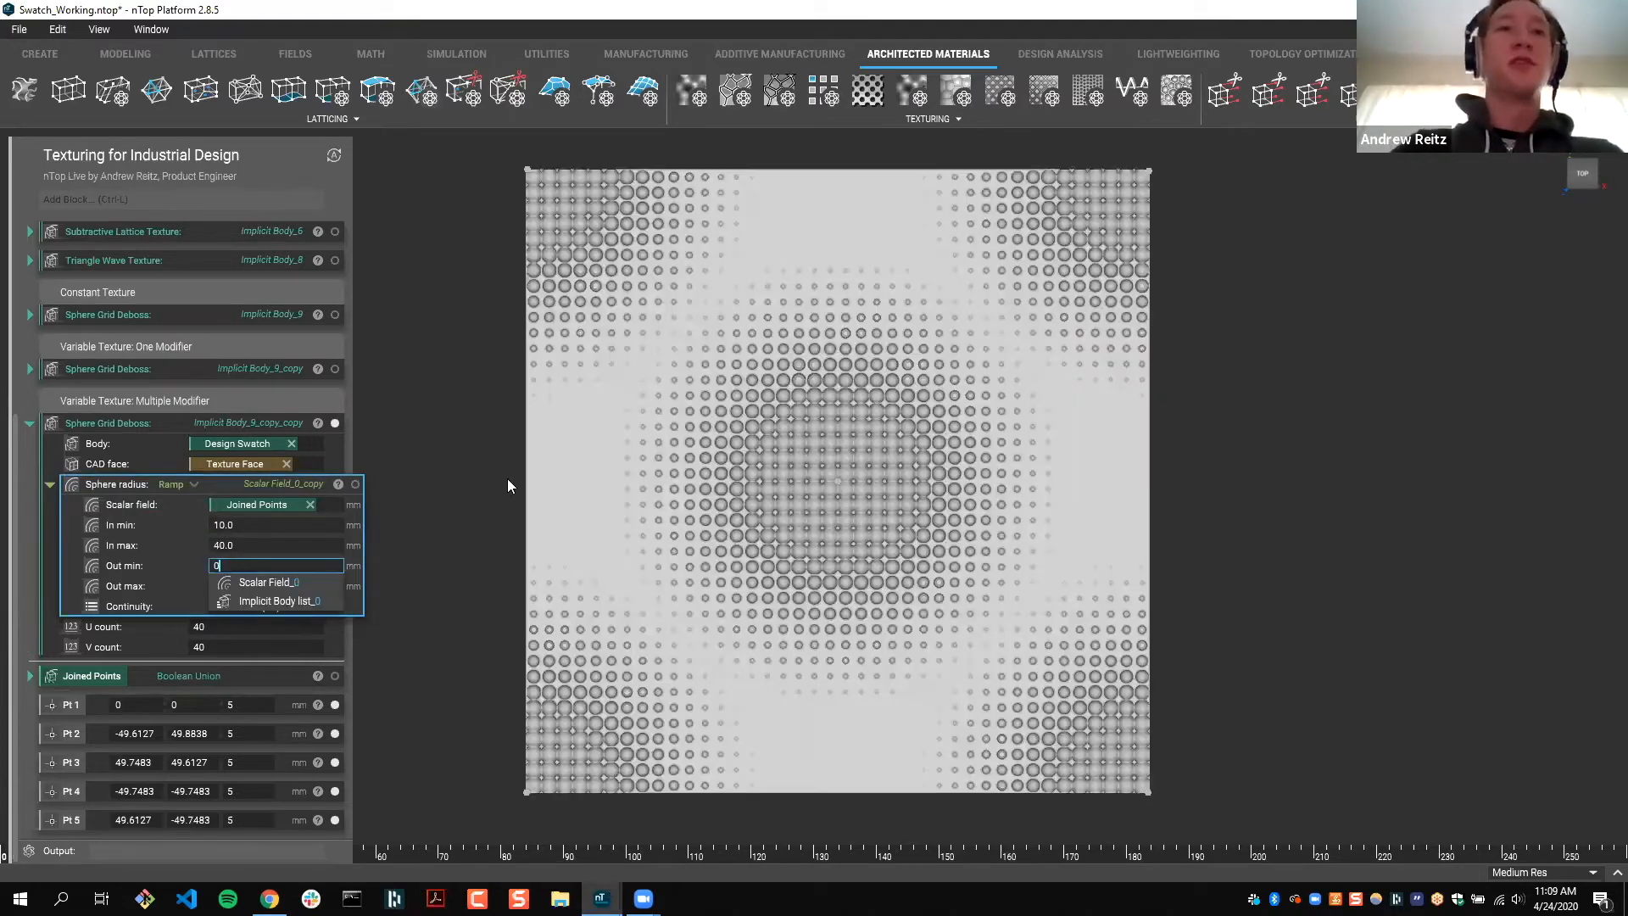
key("Return")
double_click(260, 585)
type("1")
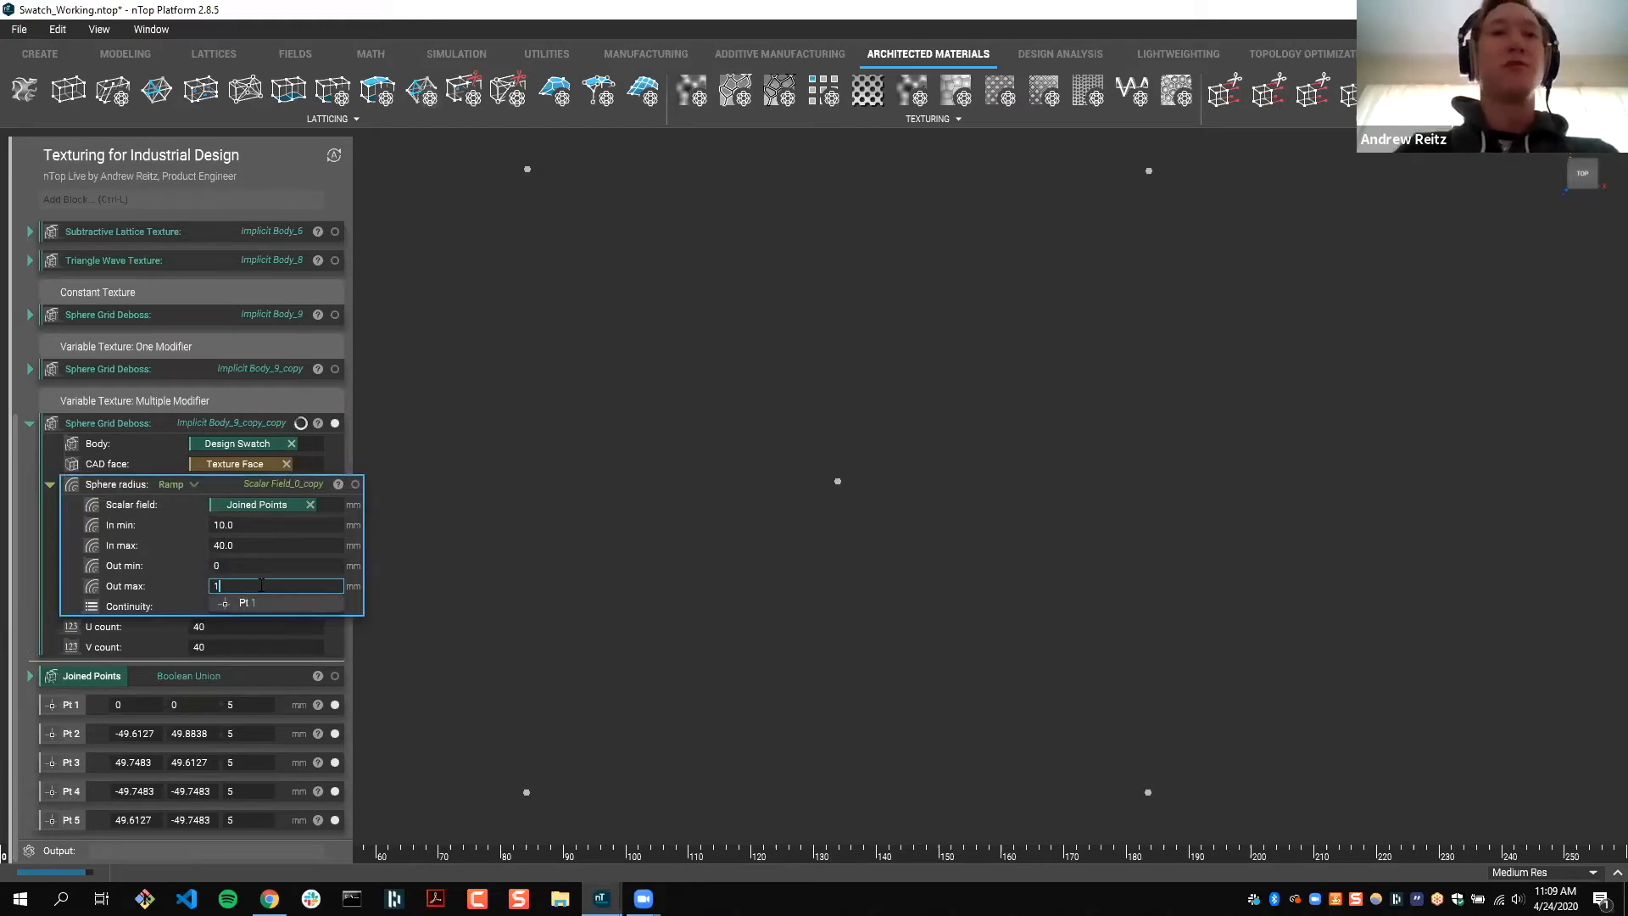
type(",5")
key("Return")
double_click(262, 585)
type("1.5")
key("Return")
left_click(607, 574)
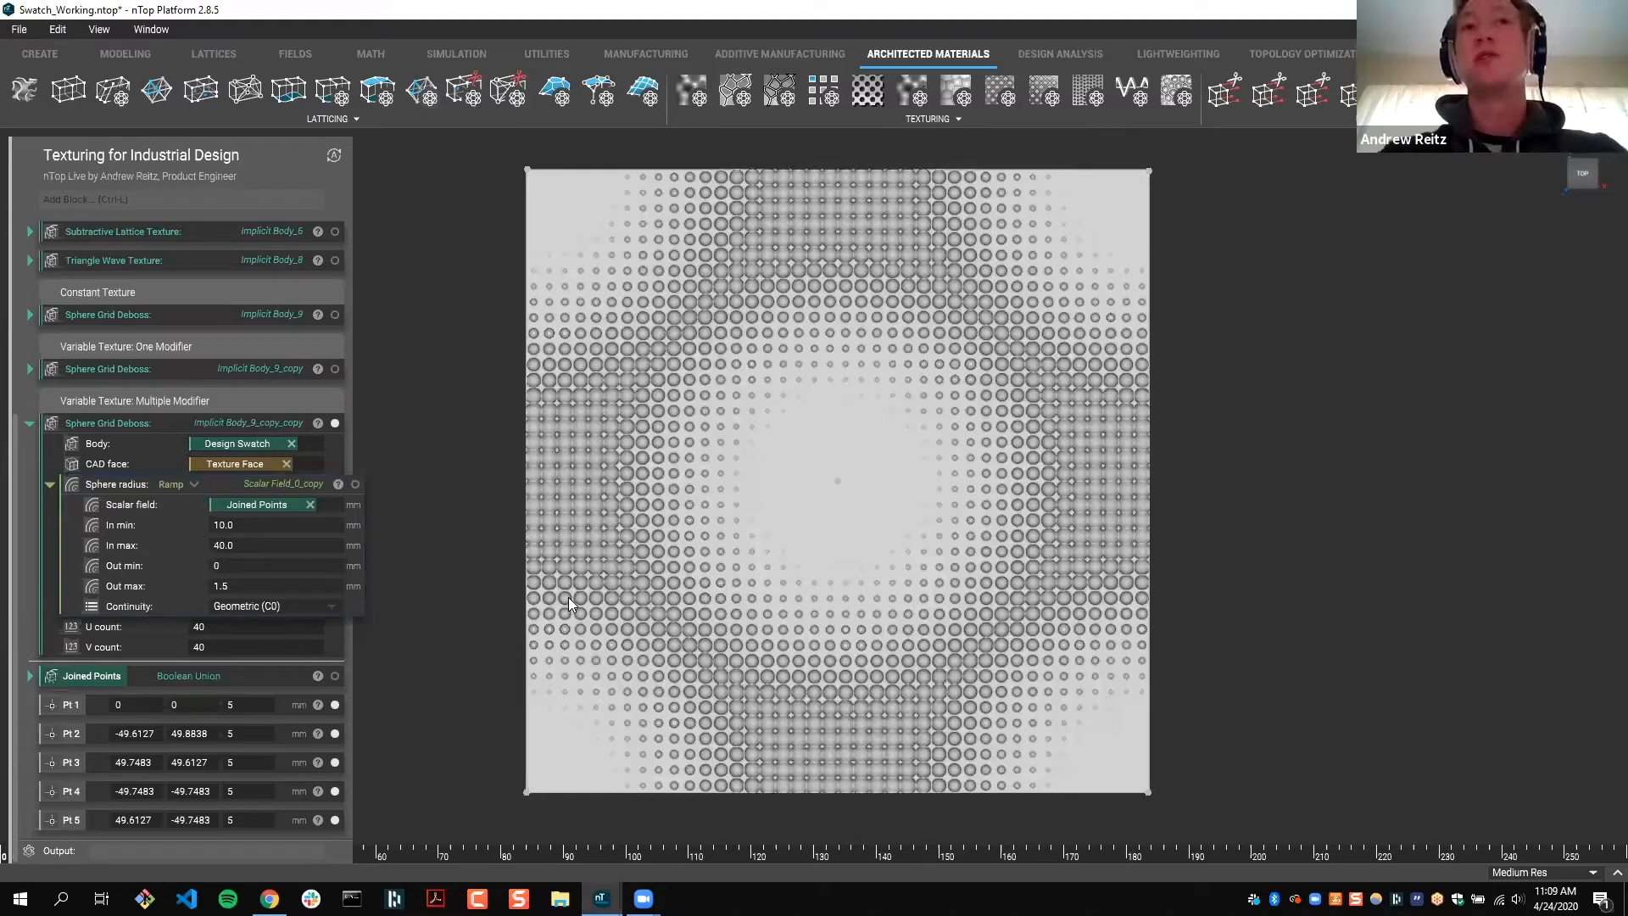
left_click(569, 597)
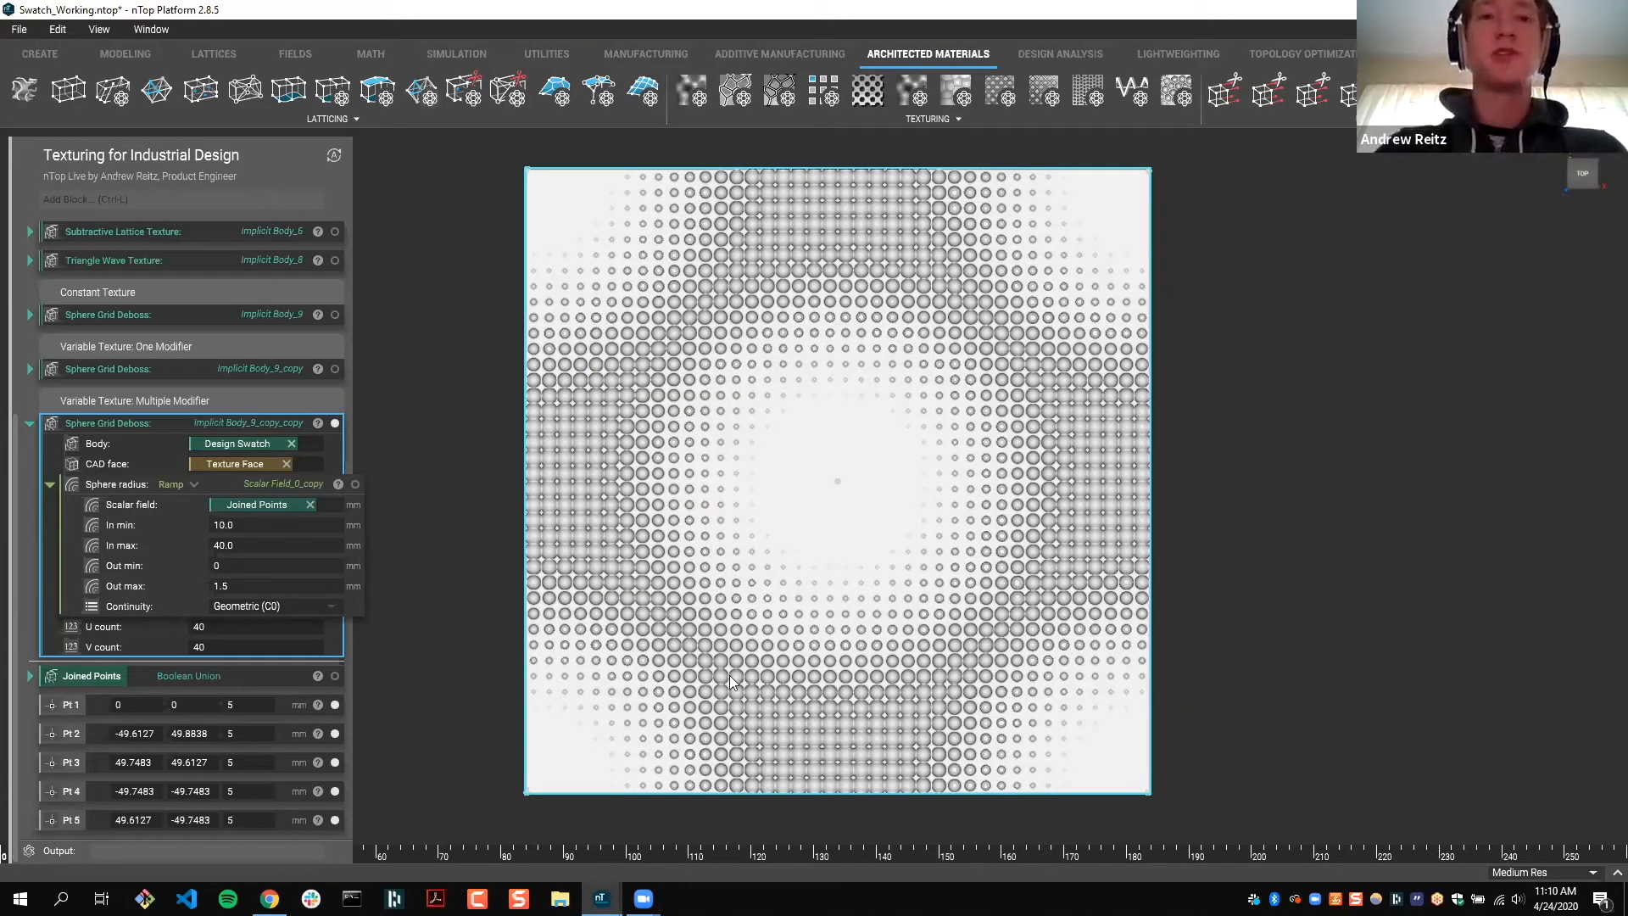
Step: Switch to the PhoneCase_Working.ntop file and display the Phone Case body
mouse_move(602, 899)
left_click(809, 823)
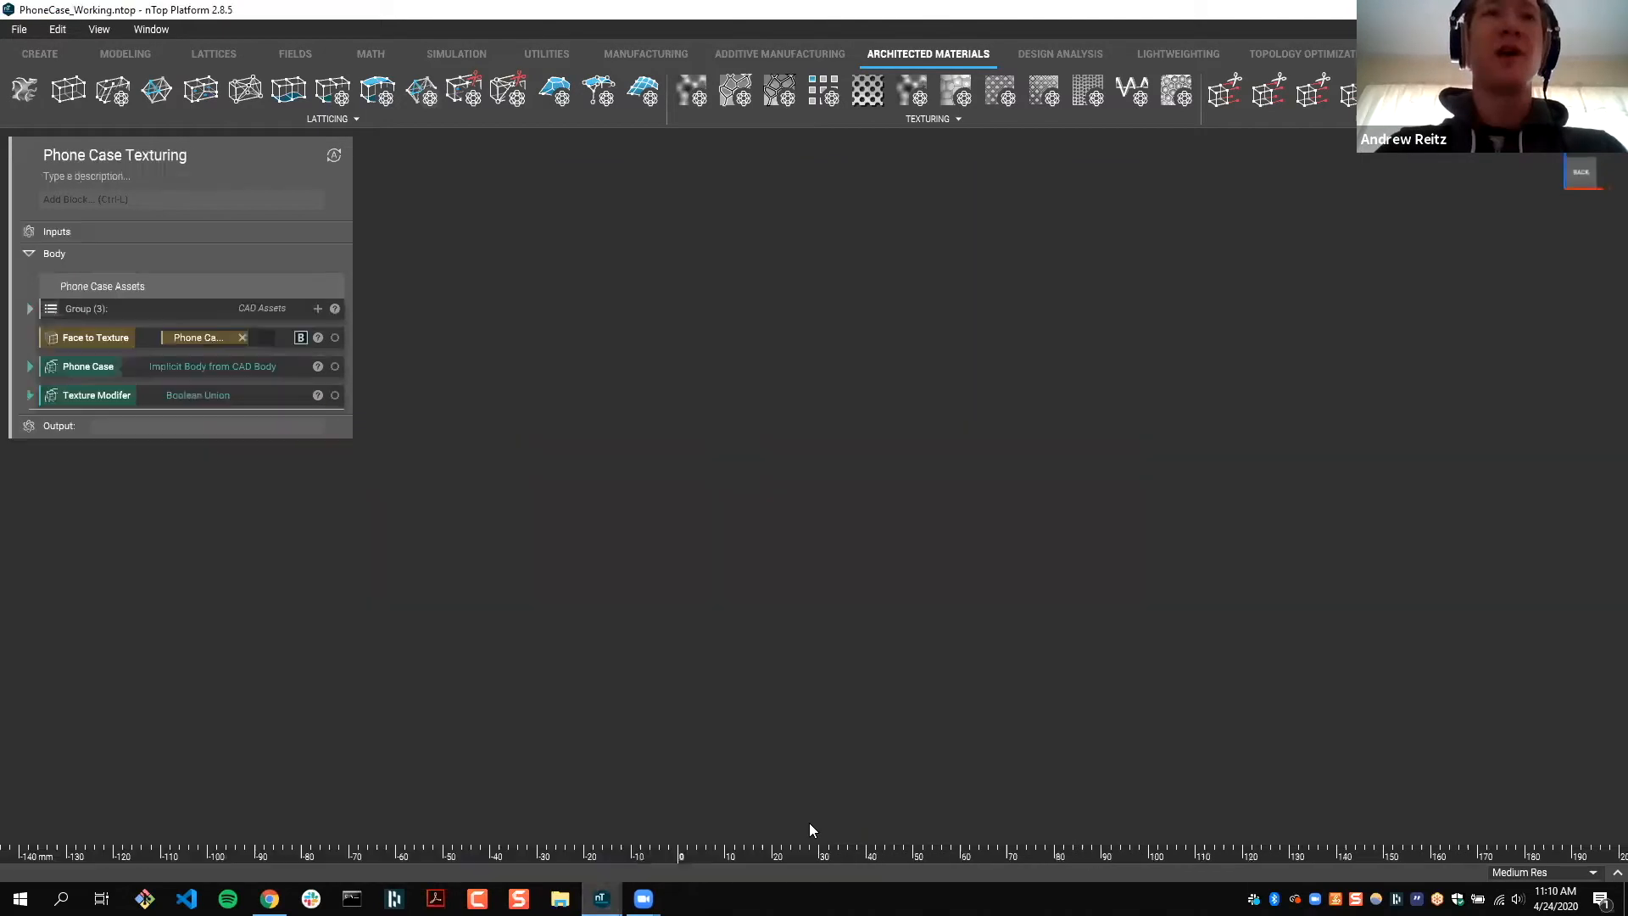
left_click(335, 367)
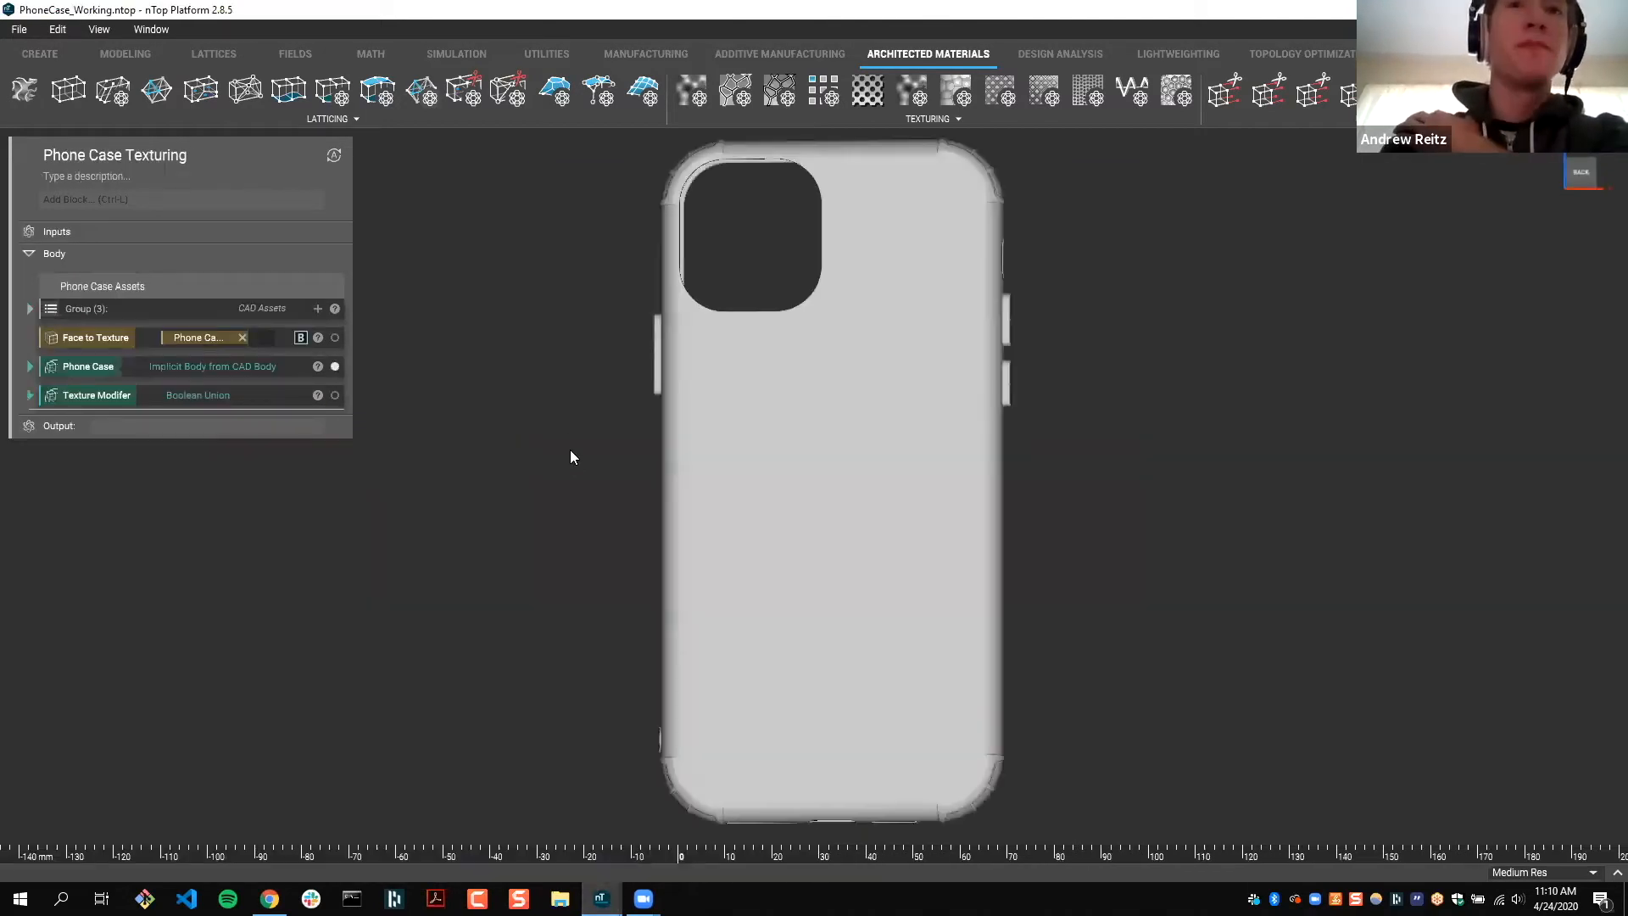
right_click_drag(596, 456, 566, 426)
right_click_drag(637, 445, 587, 429)
key("space")
key("space")
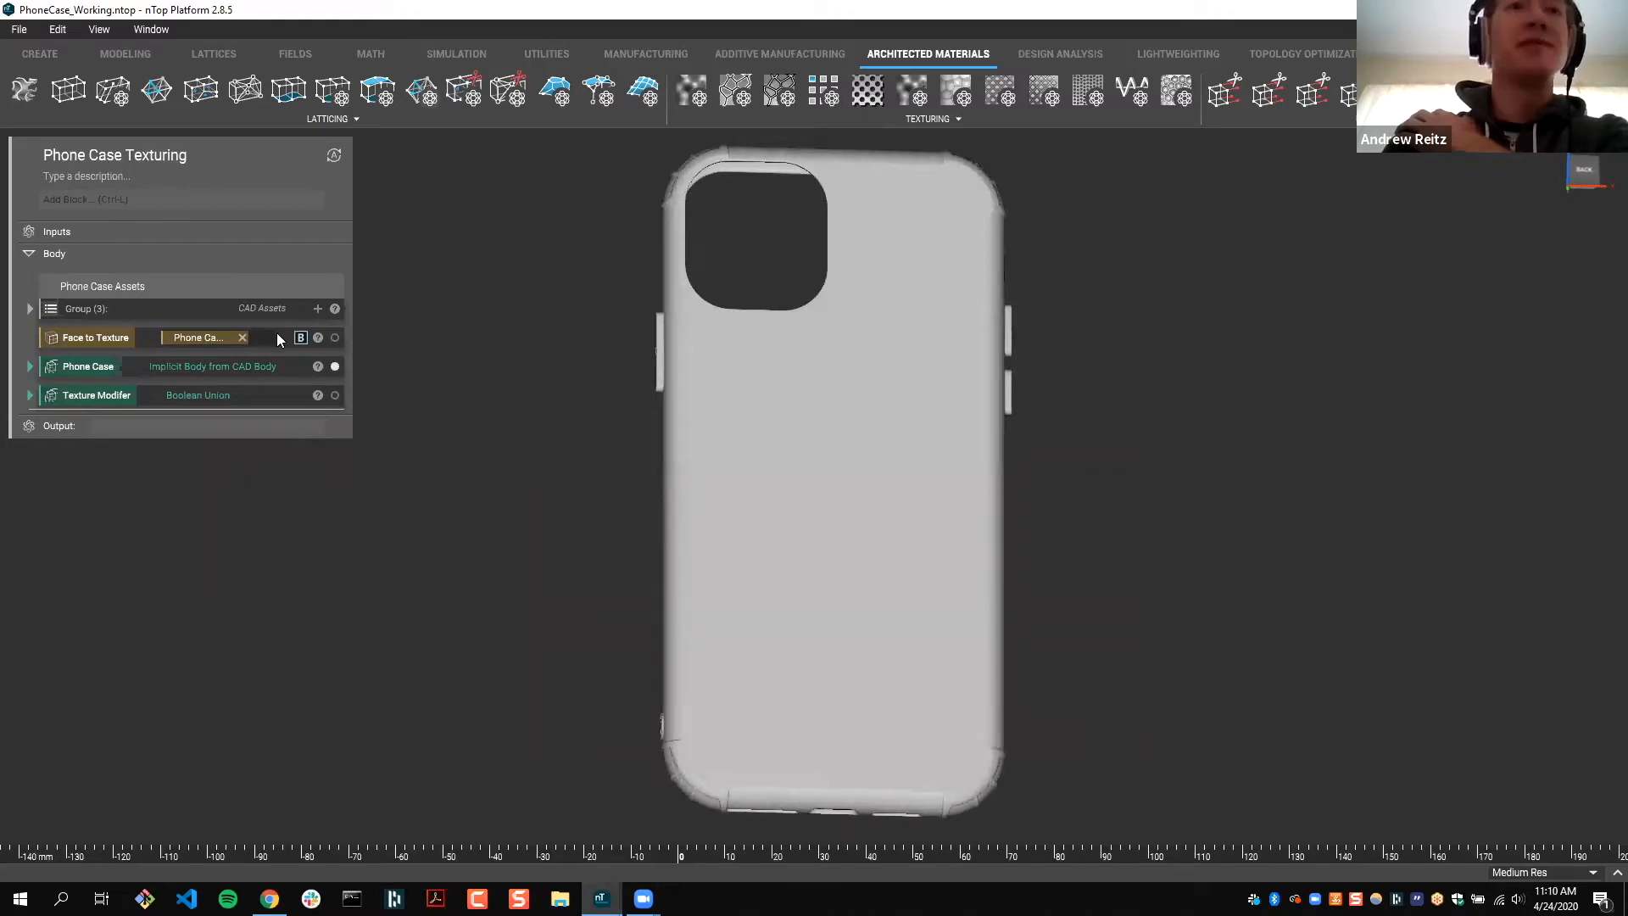
Step: Examine the Face to Texture and the back of the Phone Case body, ending in the straight back view
left_click(335, 339)
left_click(335, 367)
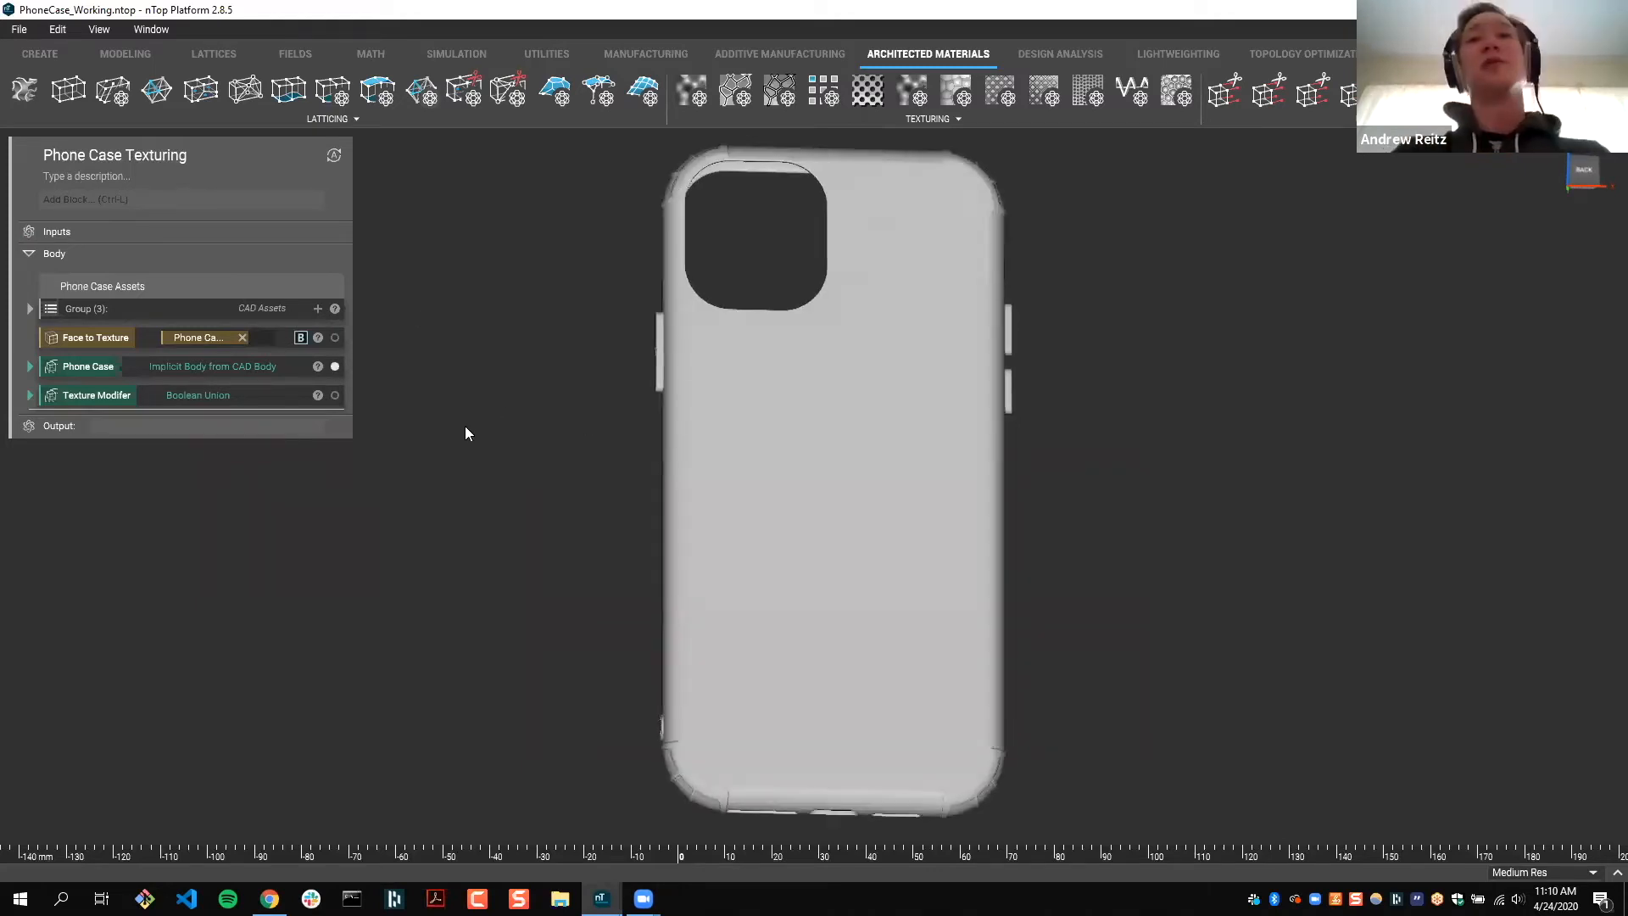
key("space")
right_click_drag(456, 433, 511, 416)
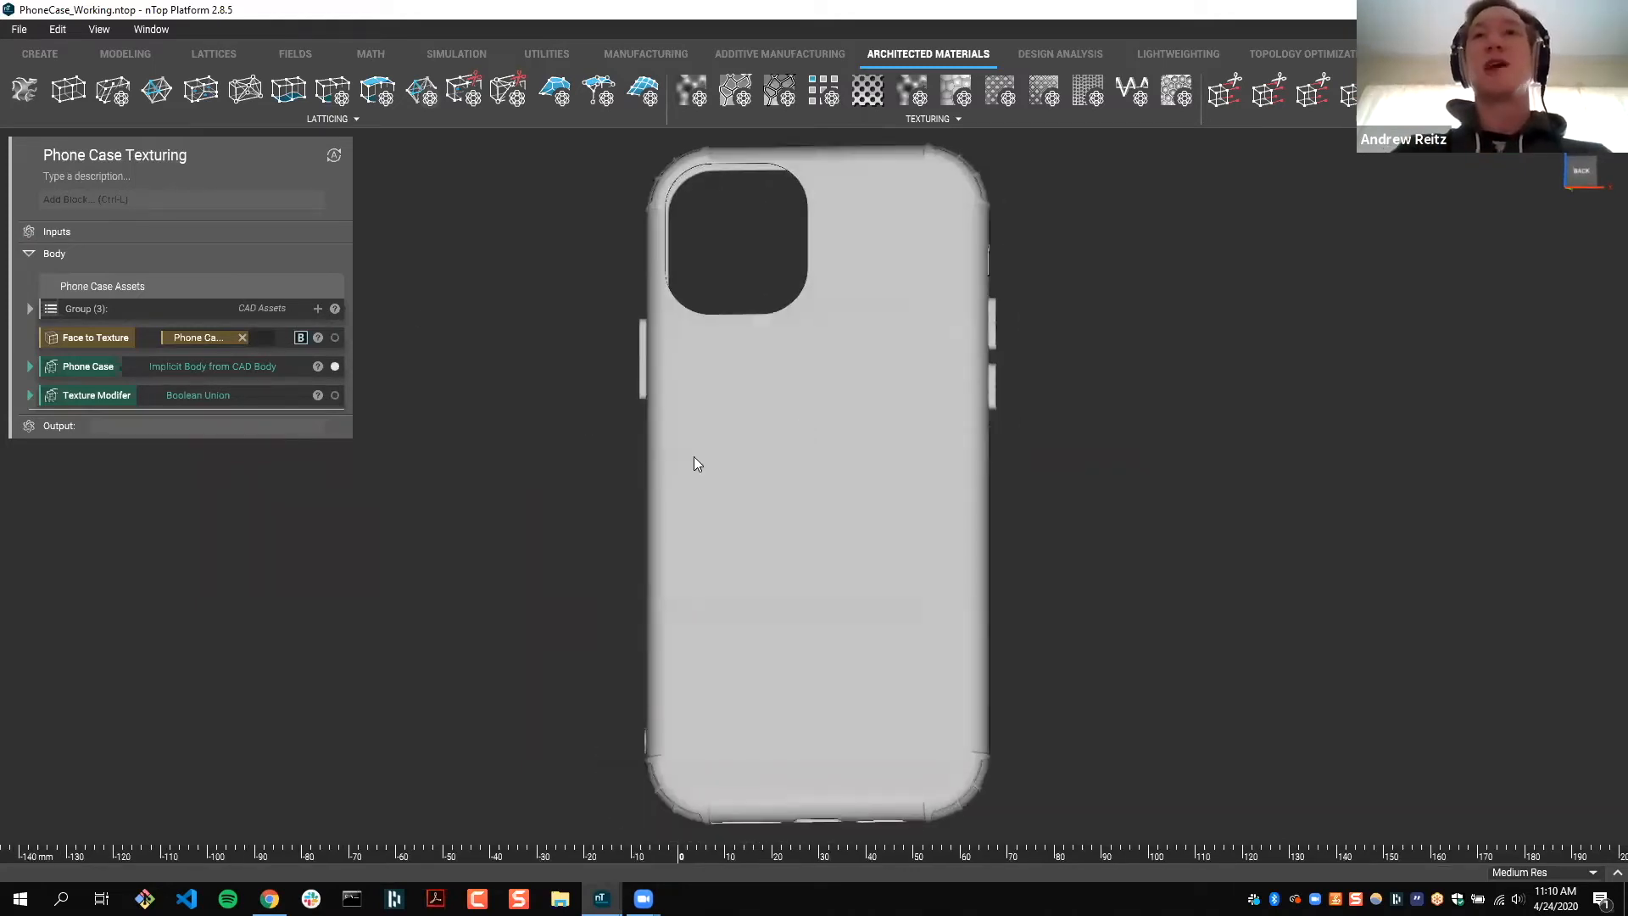
left_click(694, 456)
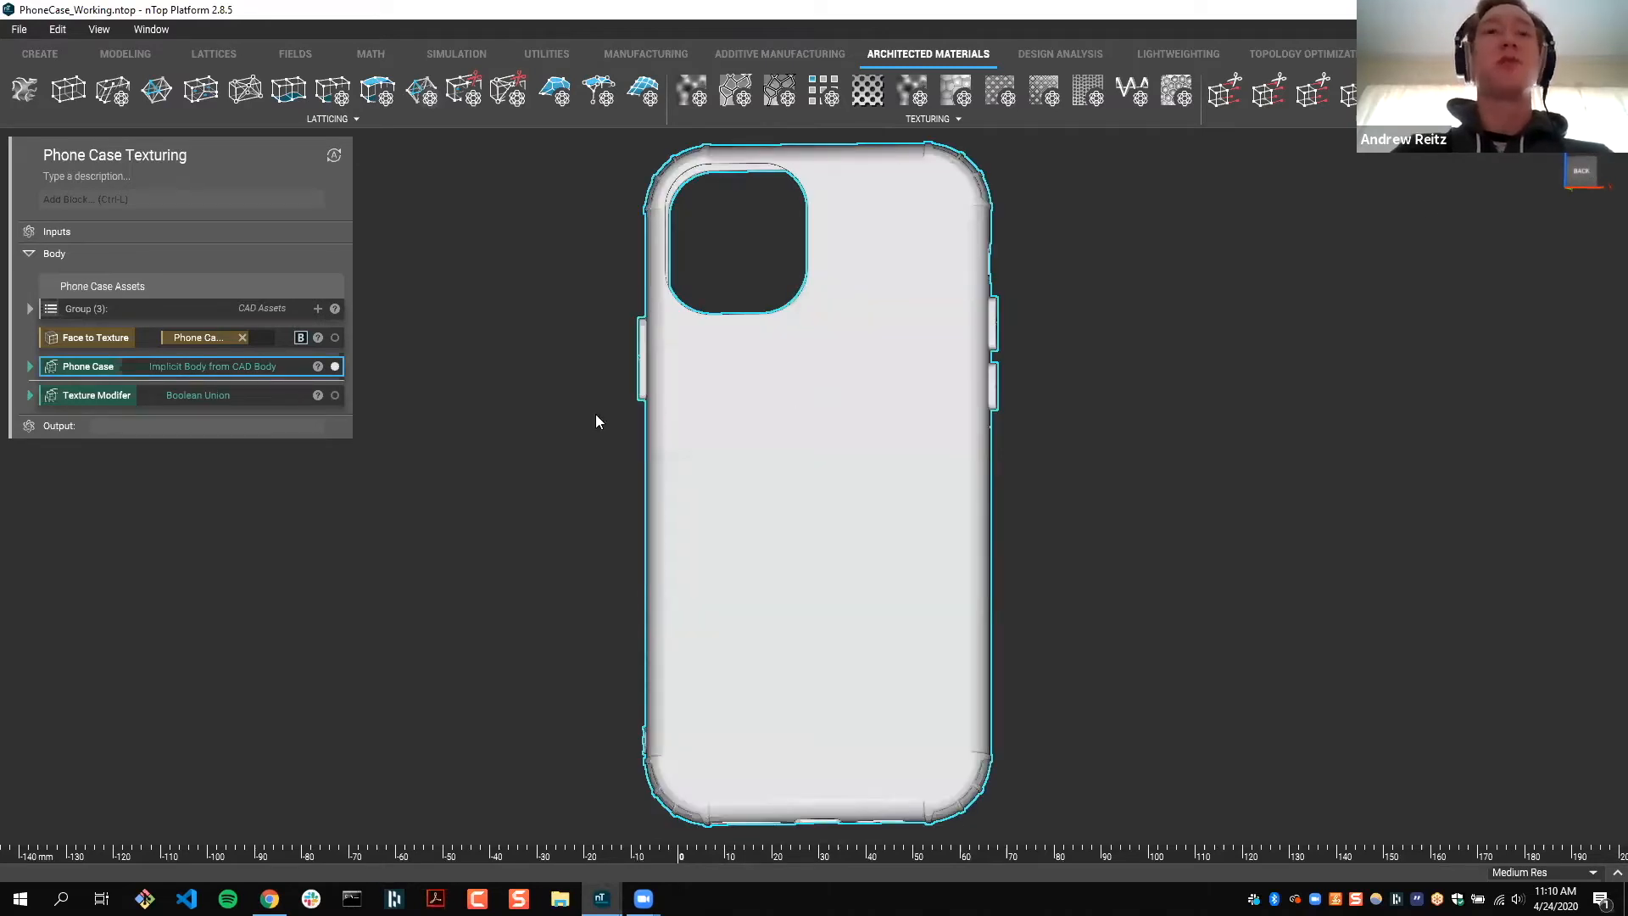
left_click(1554, 173)
Step: Add a Subtractive Lattice Texture 2.0 block below the Texture Modifer block
left_click(227, 199)
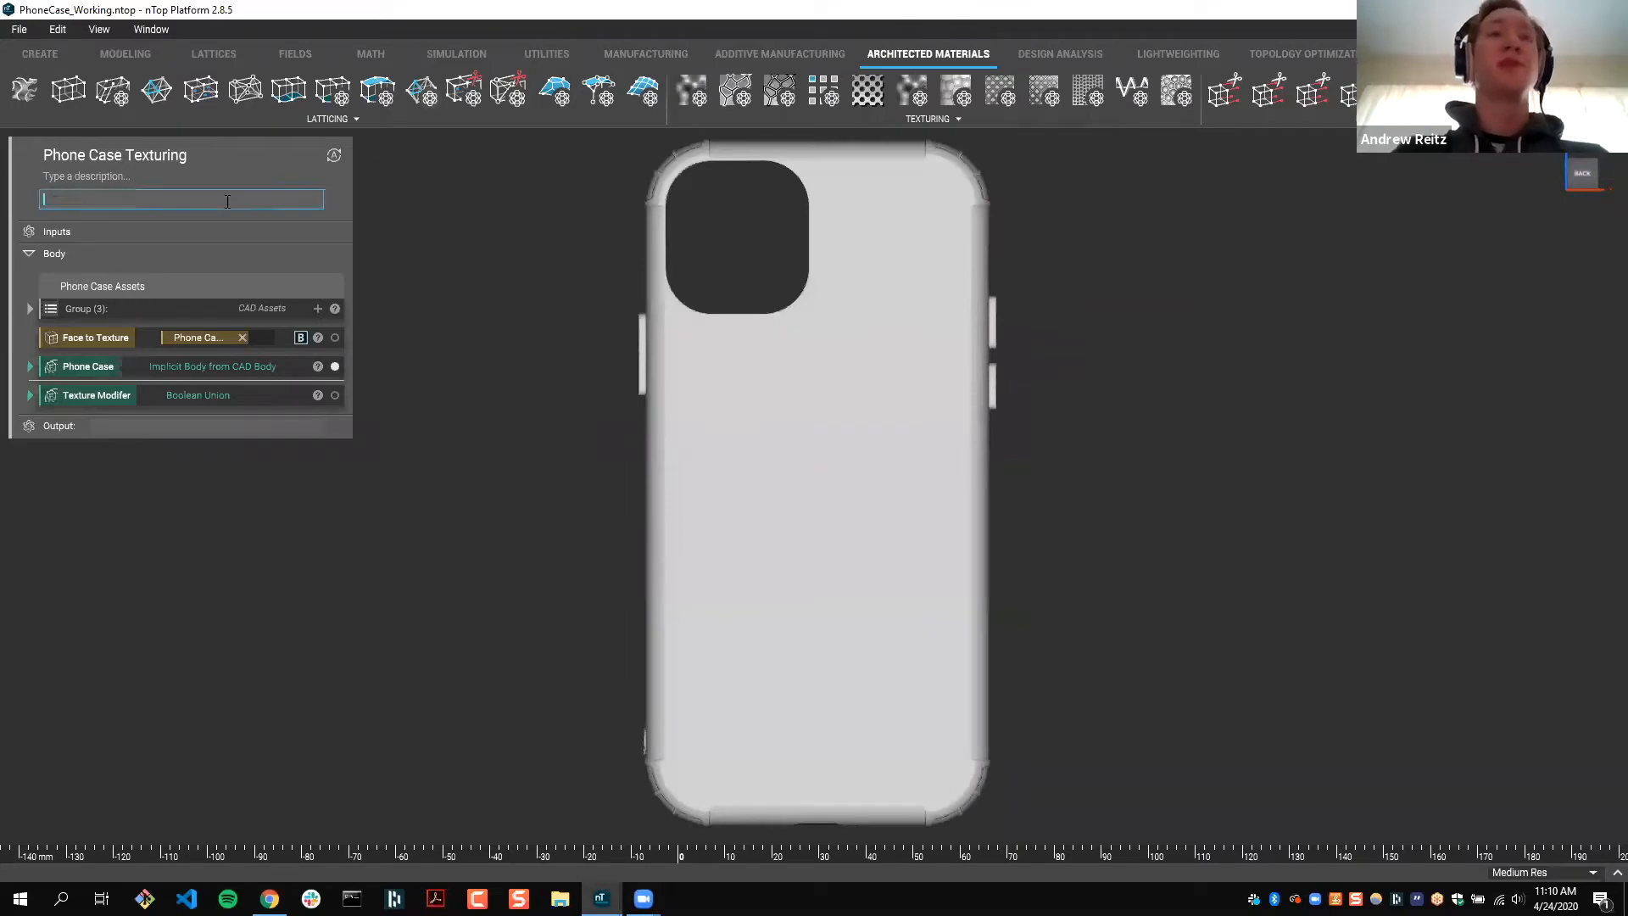
type("sub")
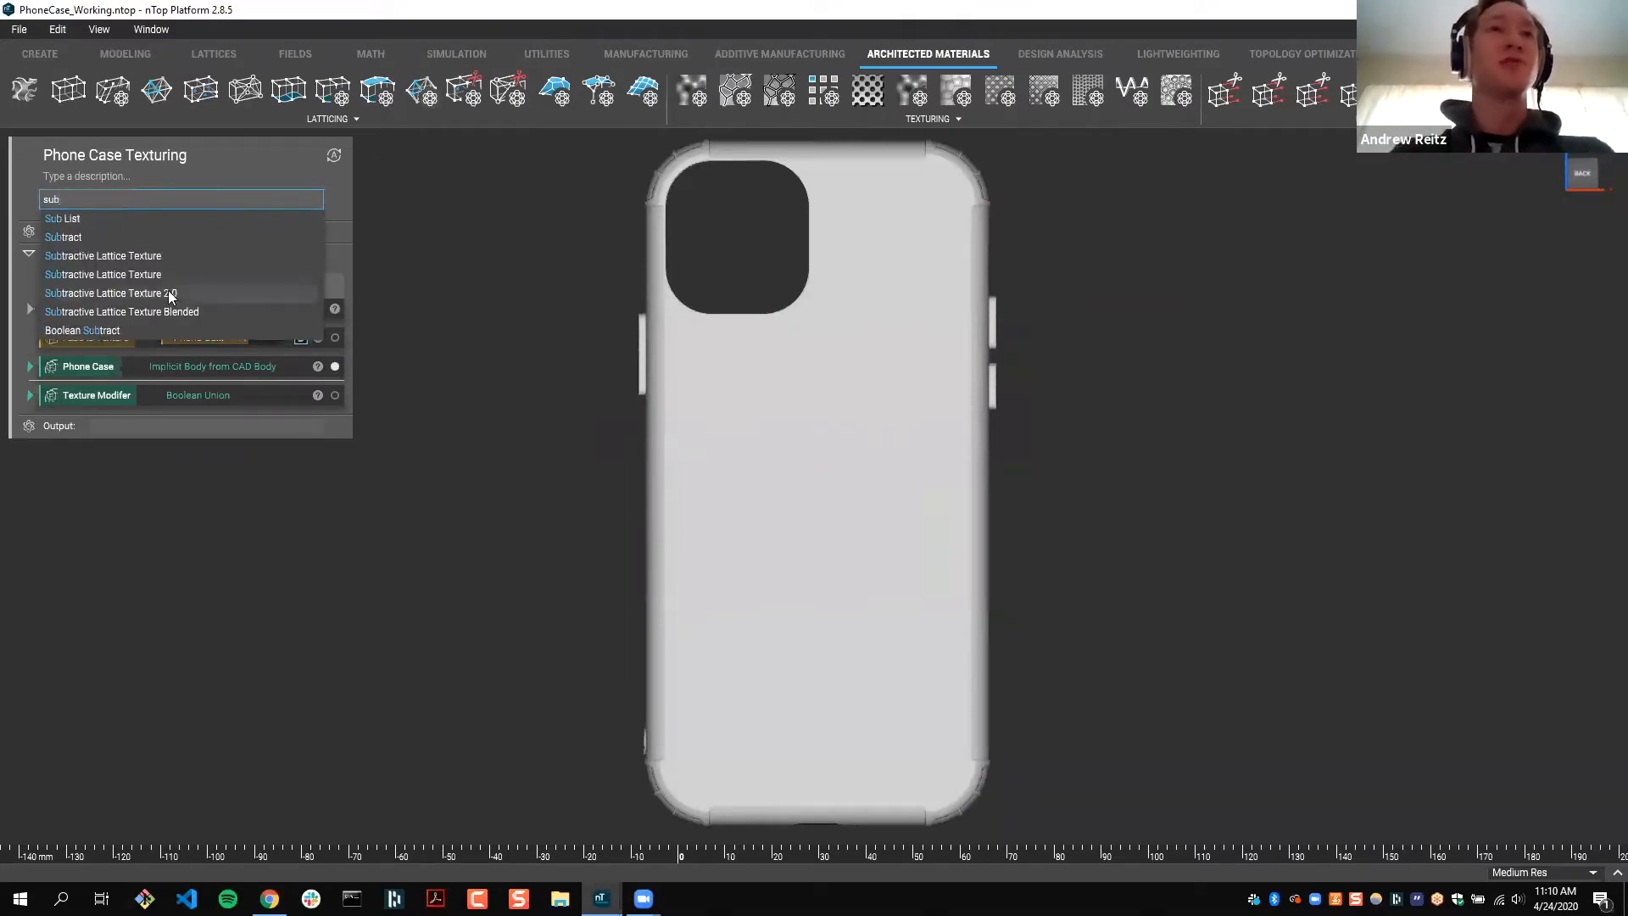
left_click(96, 293)
left_click_drag(105, 394, 88, 548)
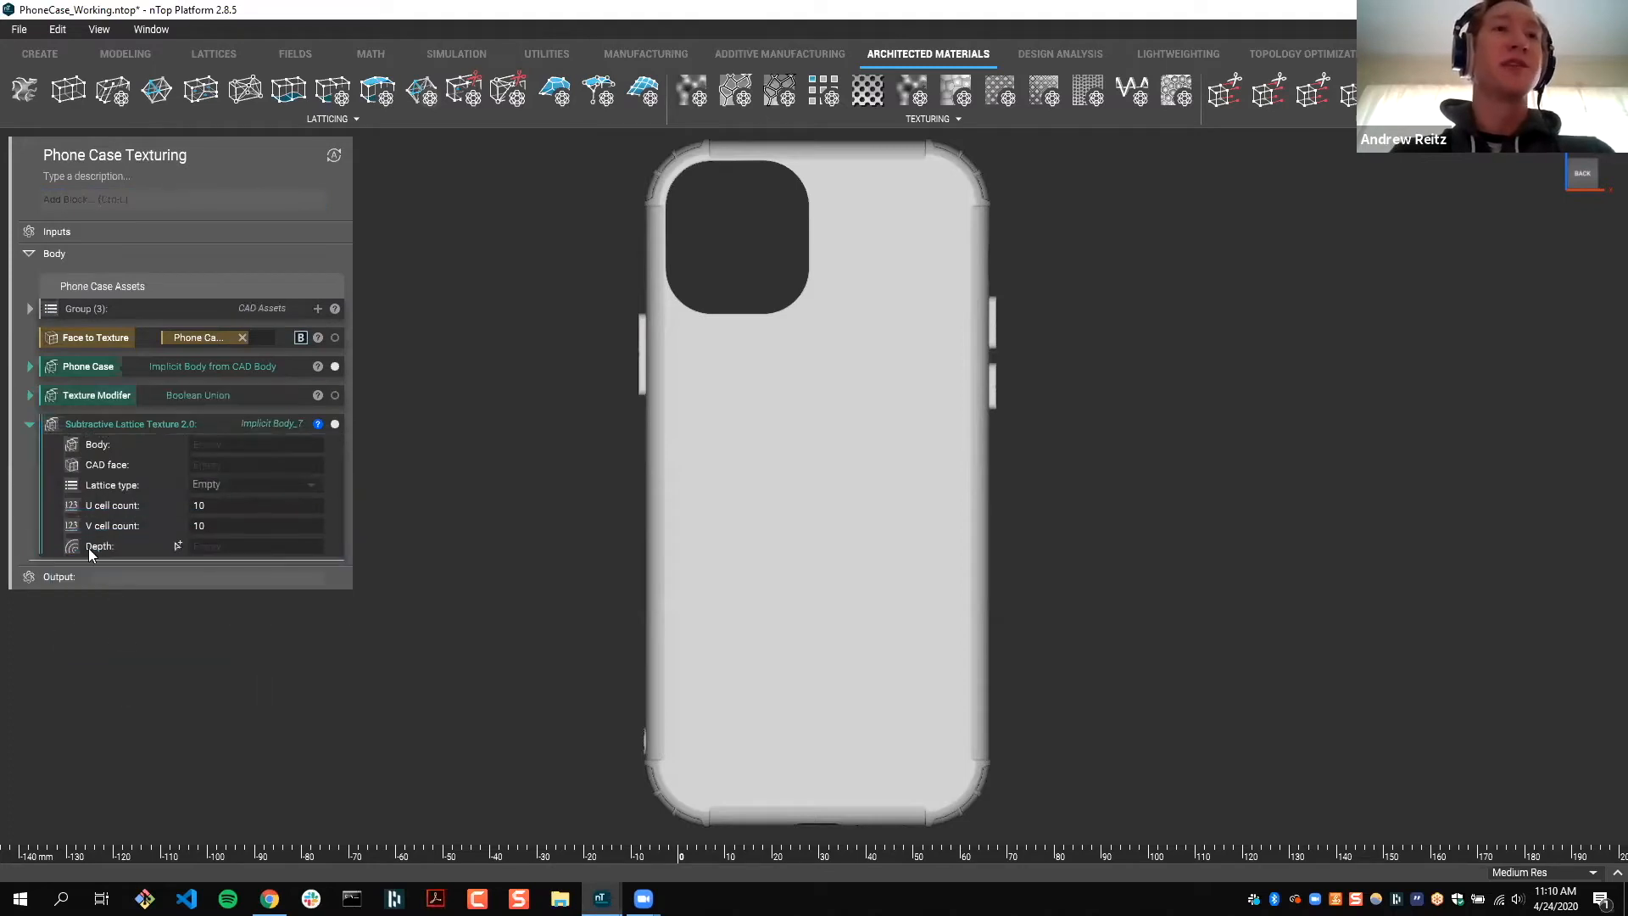
left_click(224, 548)
left_click(194, 658)
Step: Insert a section heading named "Constant Texture" above the Subtractive Lattice Texture 2.0 block
mouse_move(35, 409)
left_click(29, 408)
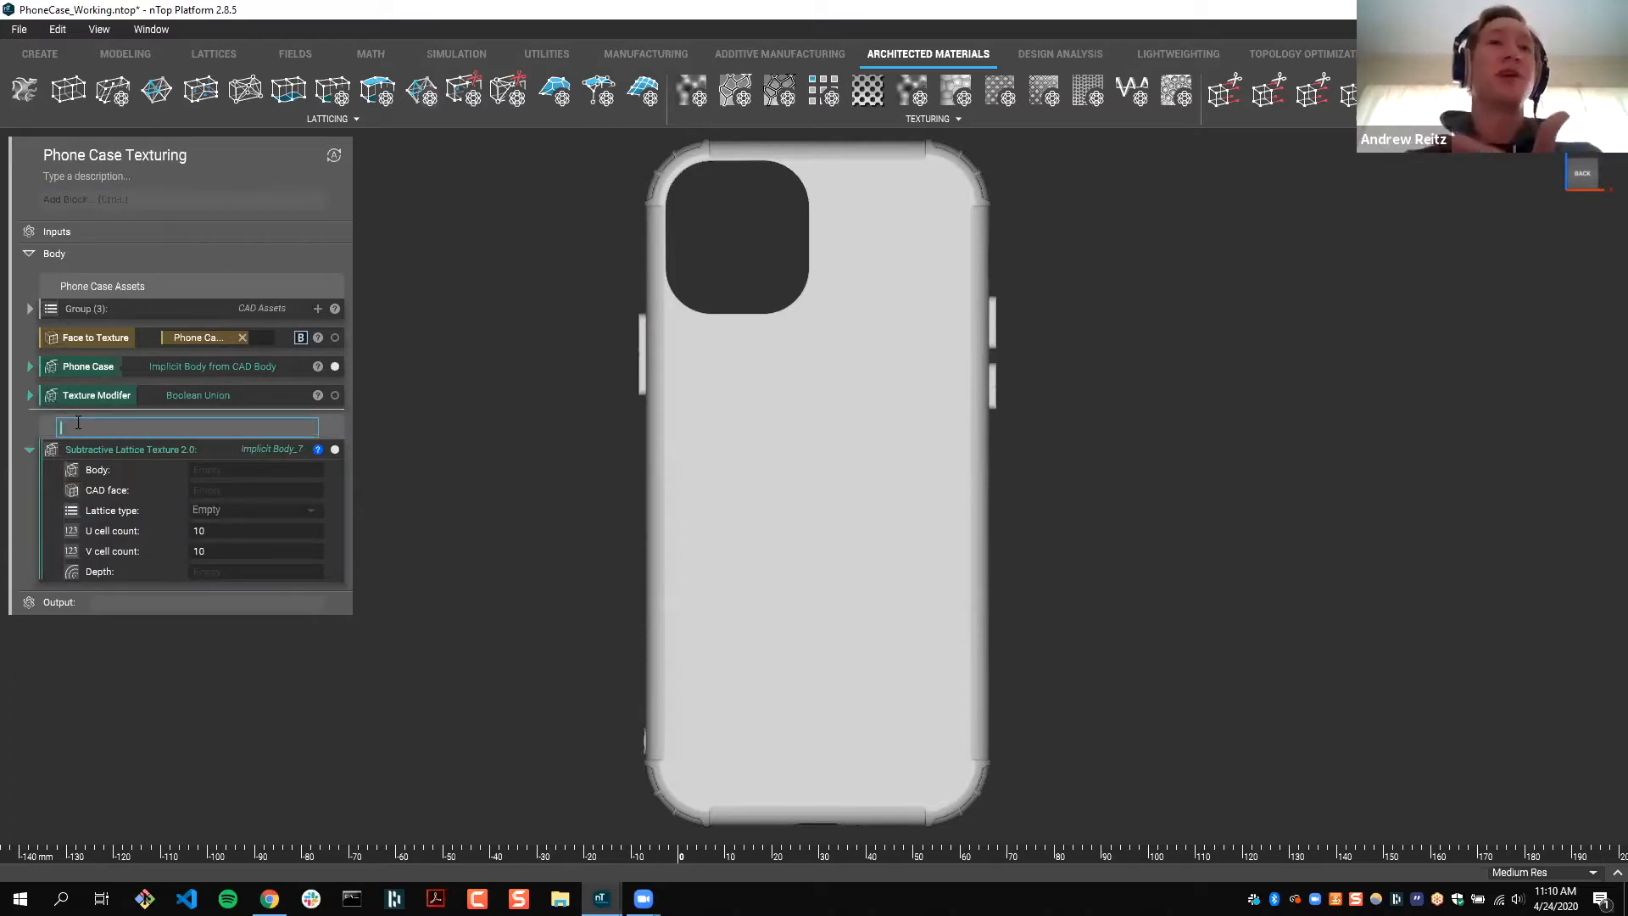
type("Constant Texture")
left_click(463, 410)
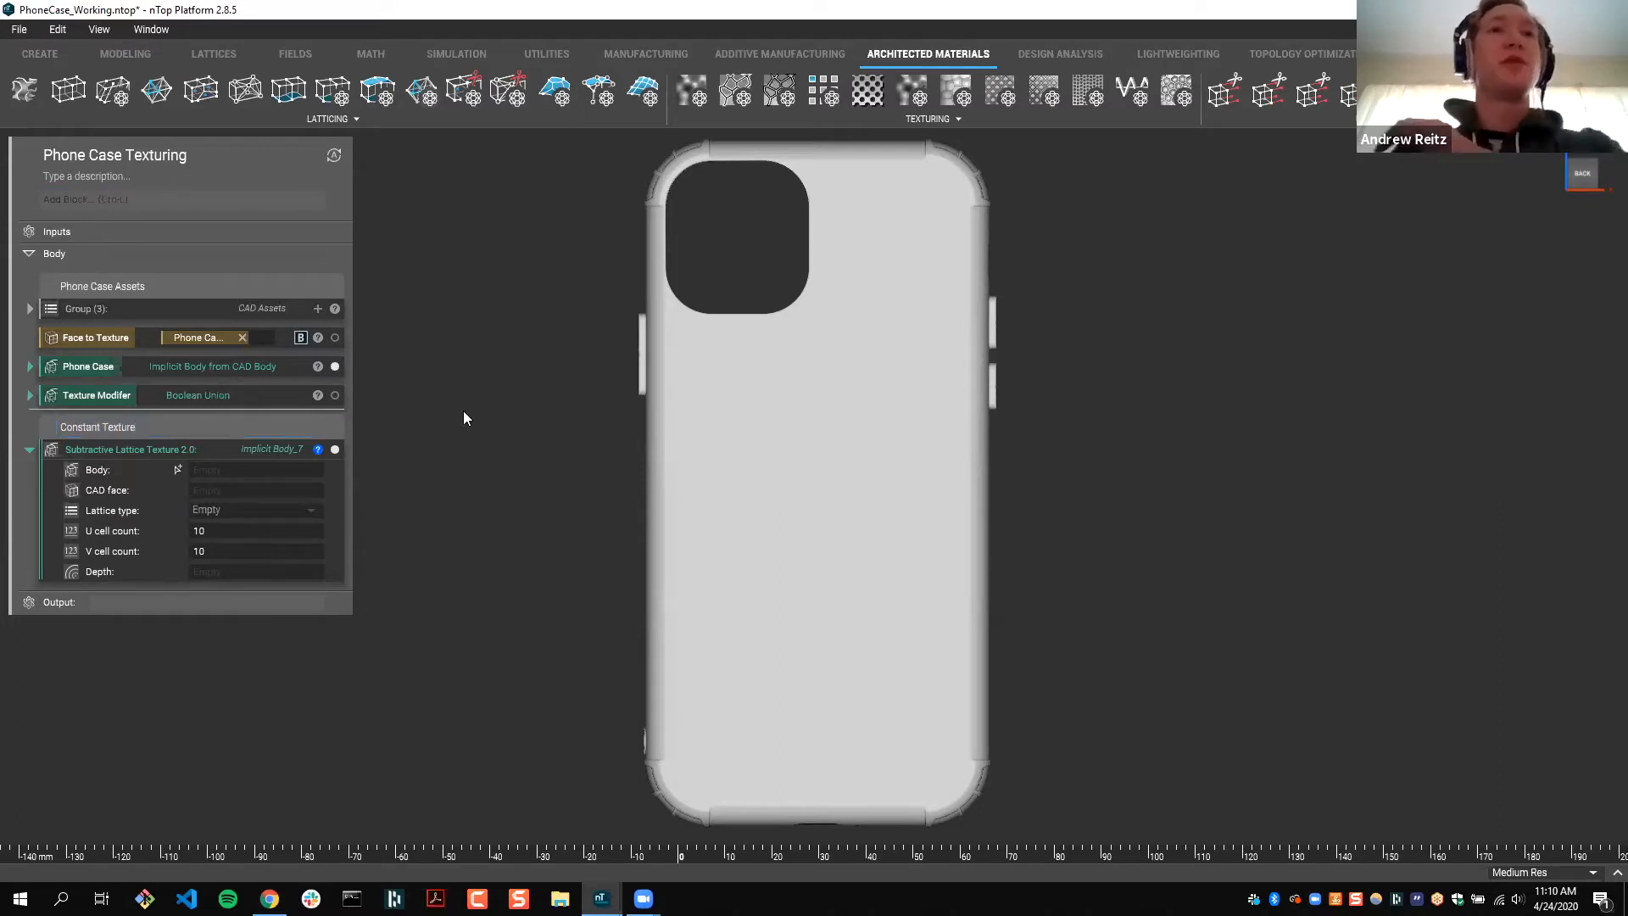
Step: Assign Phone Case as the lattice texture's body and Face to Texture as its CAD face
scroll(573, 353, "down", 1)
left_click_drag(89, 366, 261, 470)
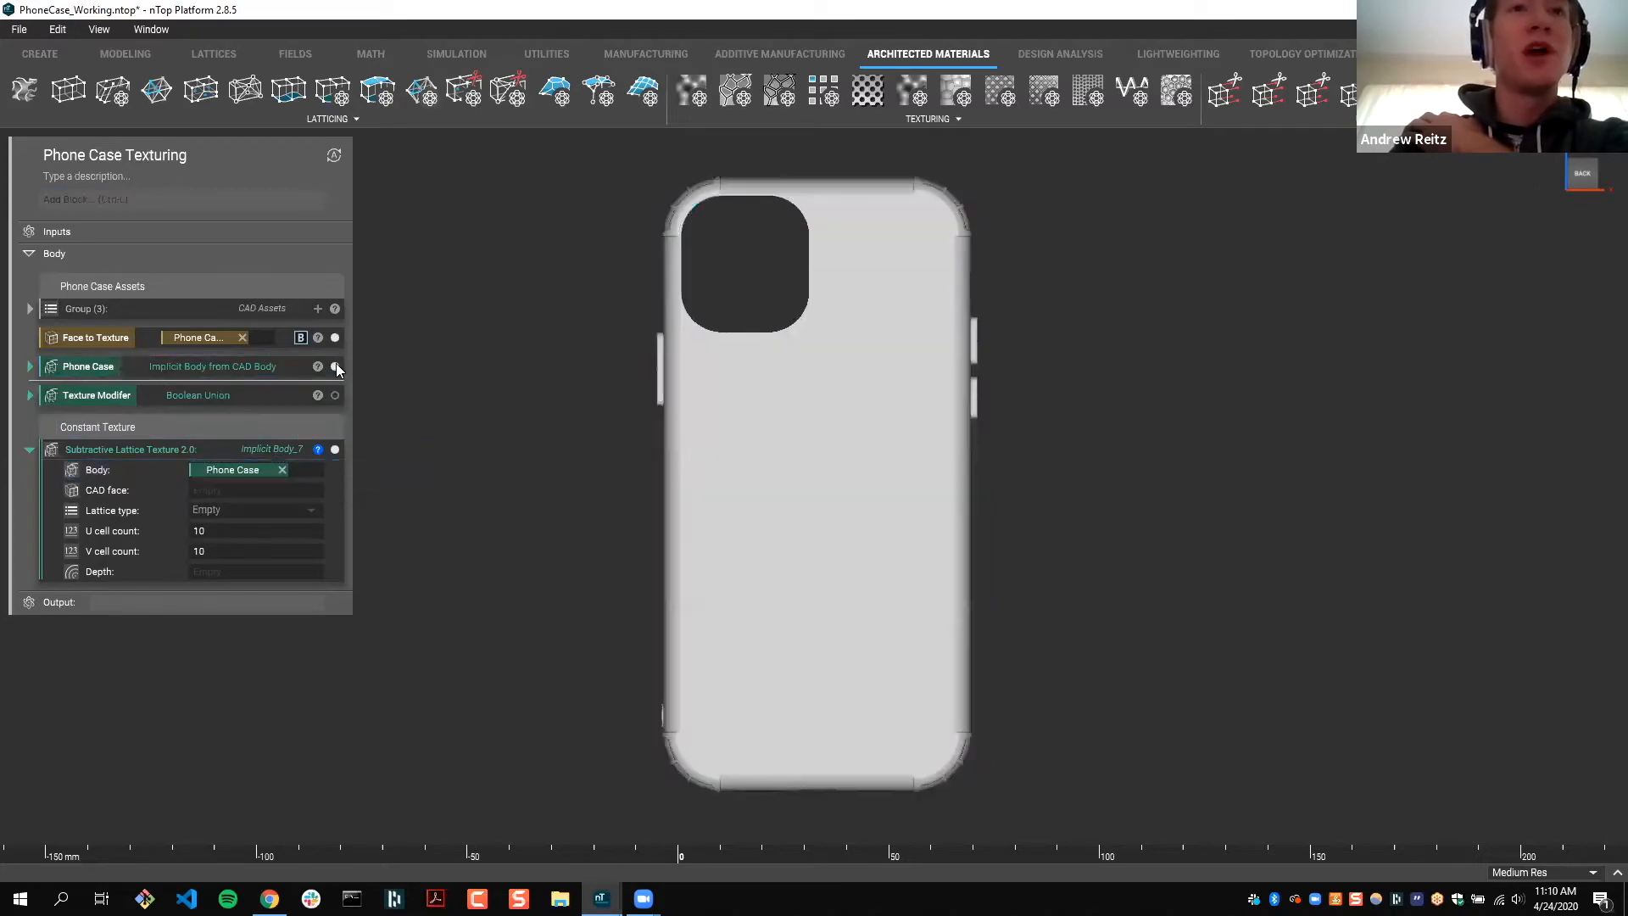
left_click(335, 367)
left_click(335, 366)
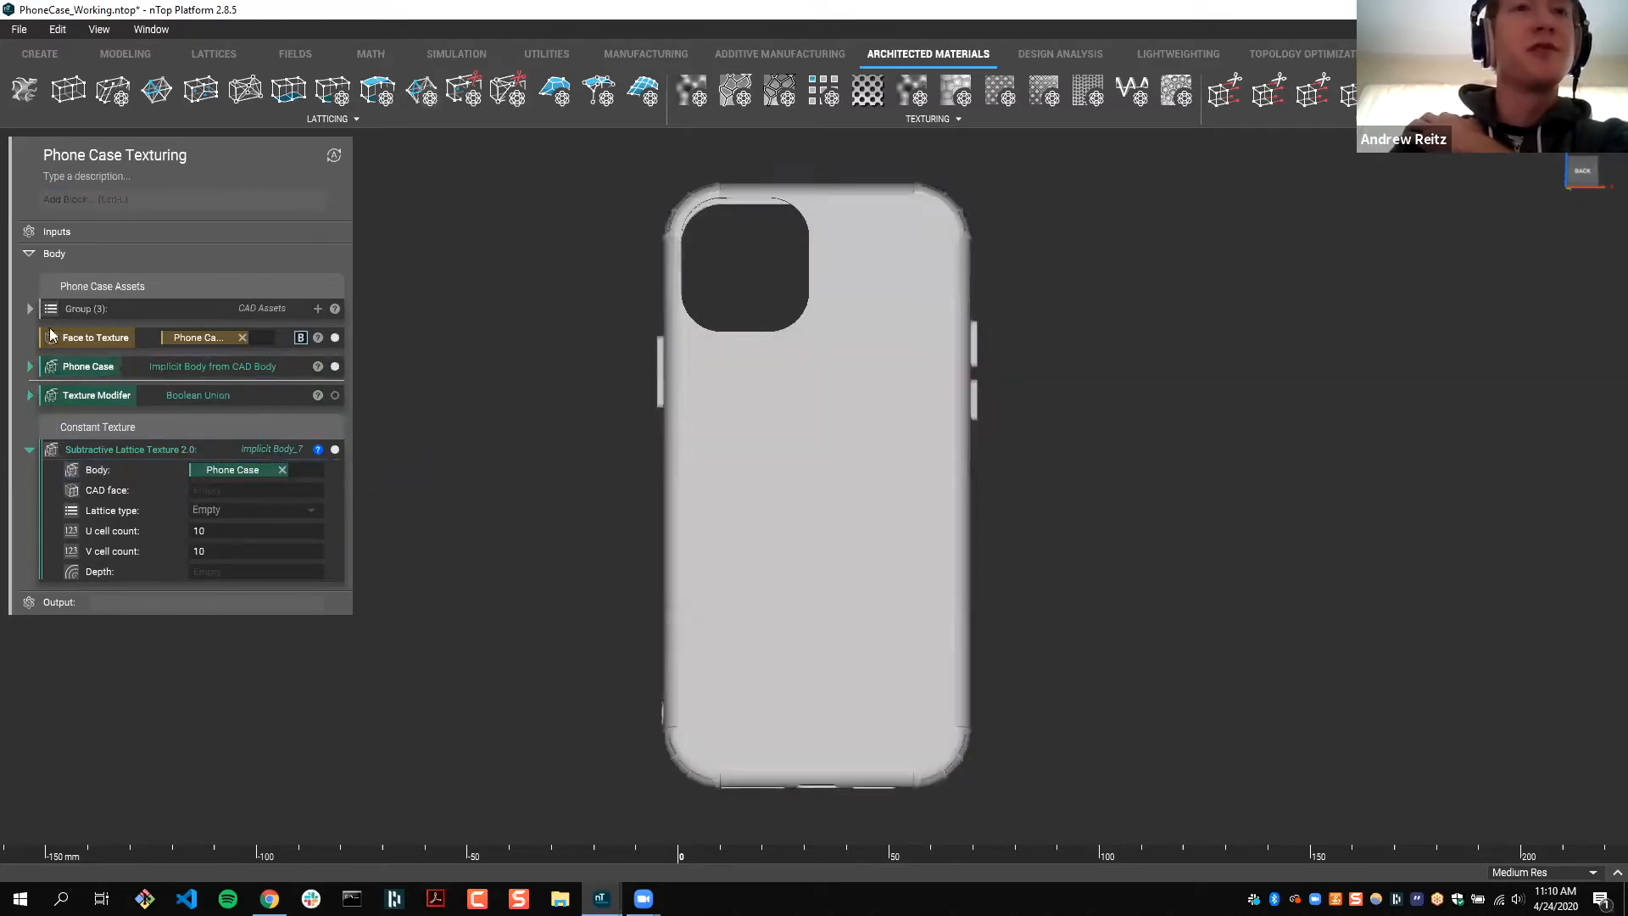
mouse_move(95, 339)
left_mouse_down()
mouse_move(225, 490)
mouse_move(426, 514)
left_mouse_up()
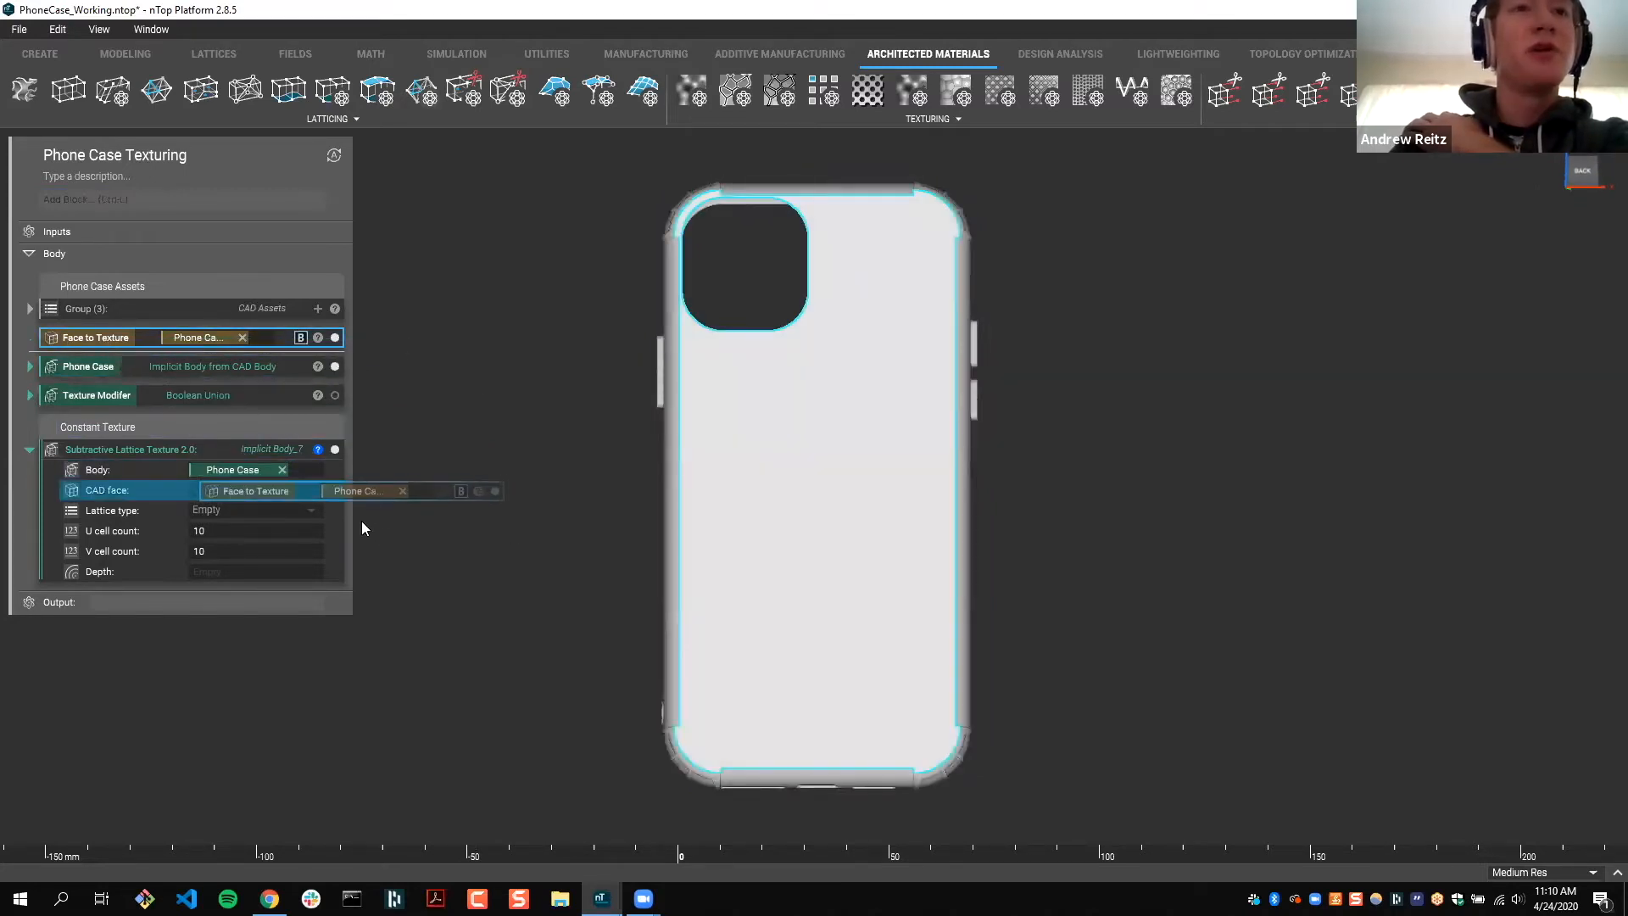
Step: Set the lattice texture's type to Simple cubic and its depth to 0.1 mm
left_click_drag(313, 507, 273, 574)
left_click(273, 570)
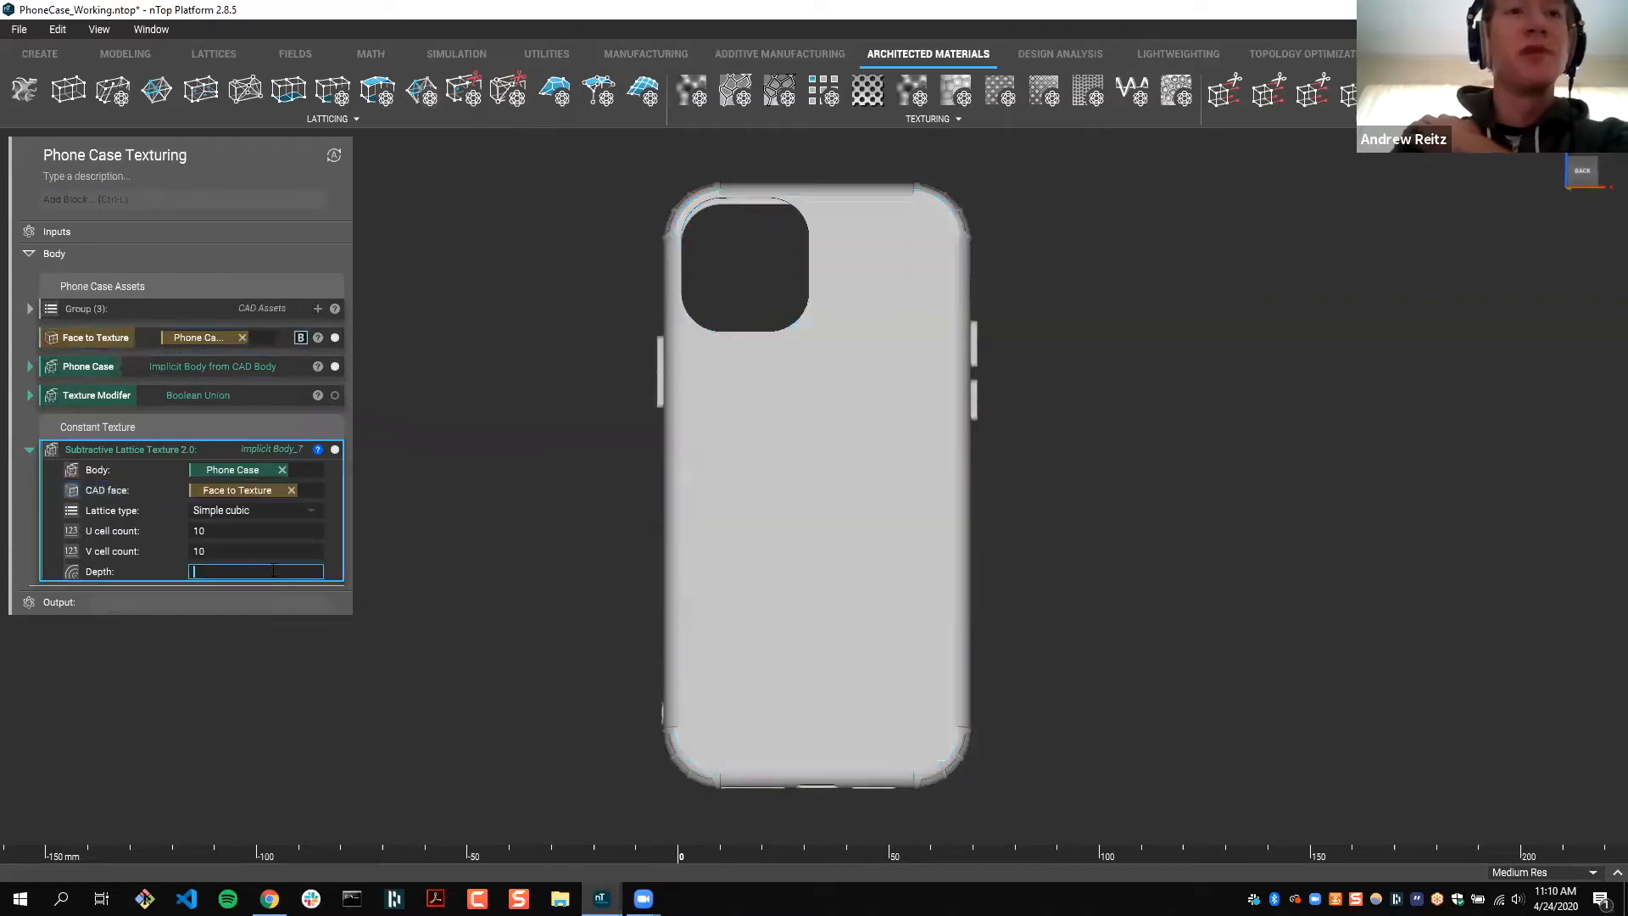
type(".1")
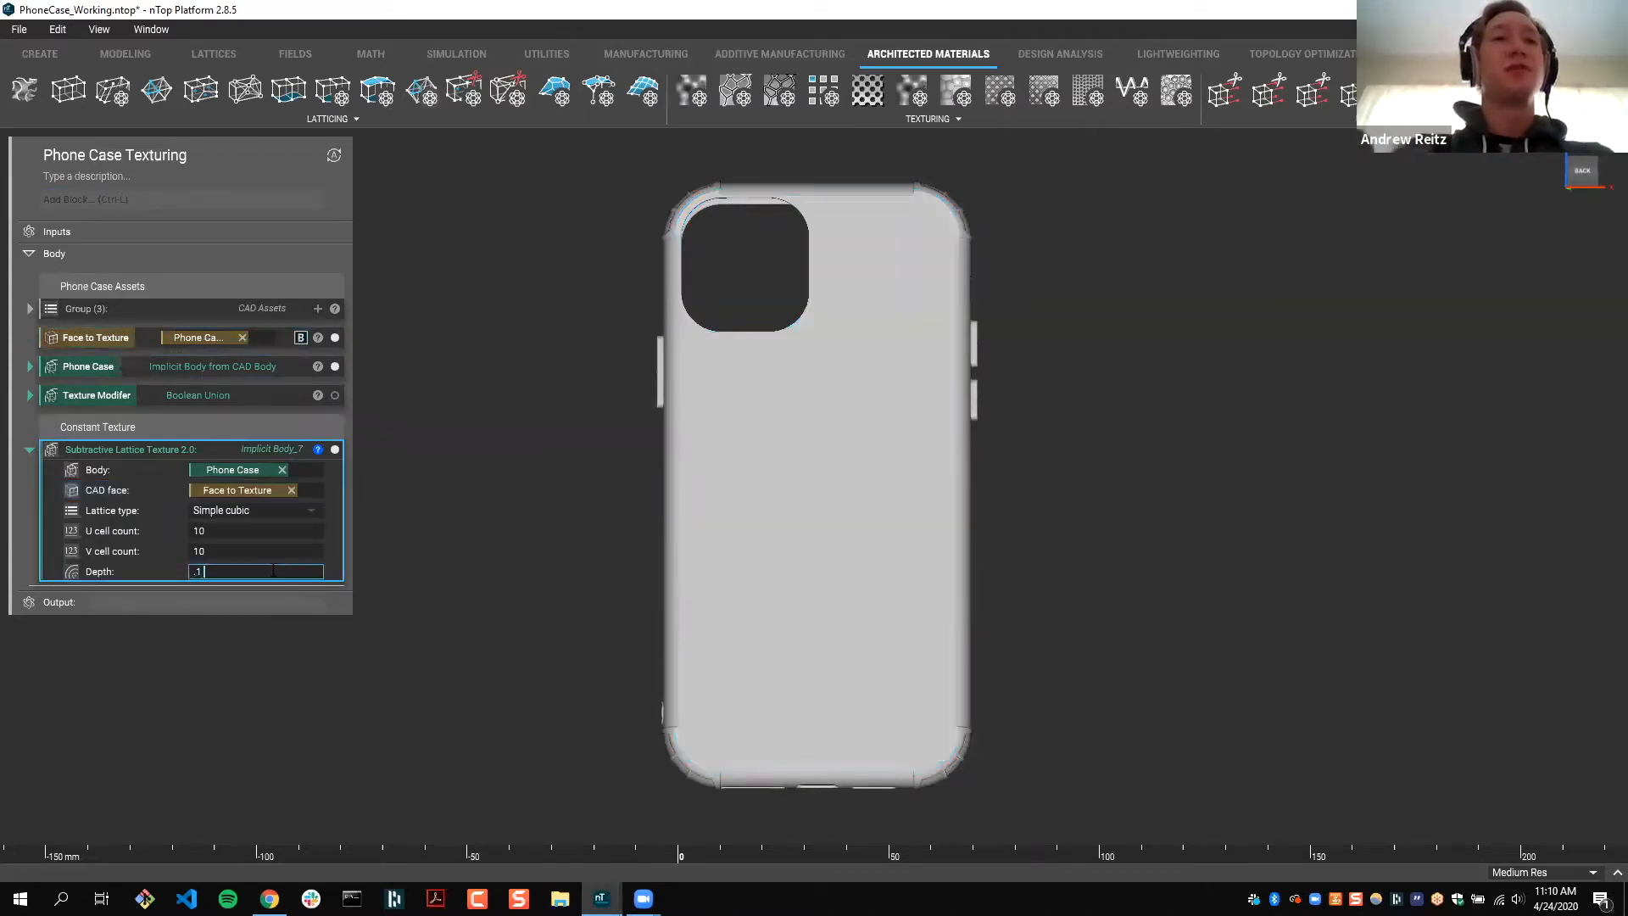
key("Return")
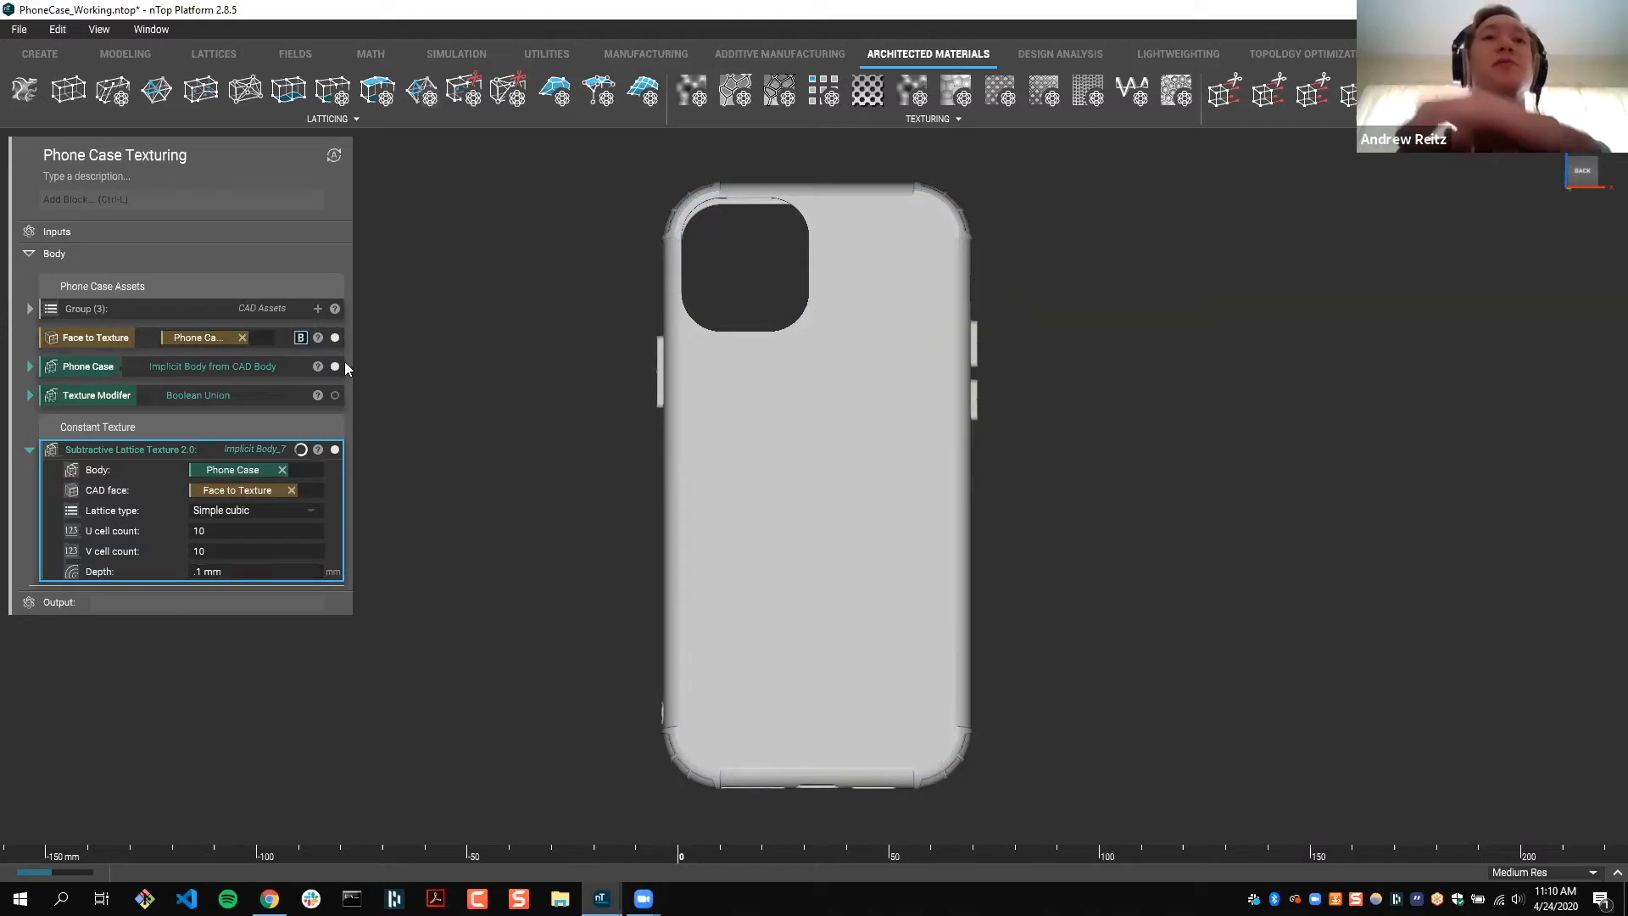
Step: Hide the Phone Case body and Face to Texture so only the lattice texture is displayed
left_click(336, 365)
left_click(335, 339)
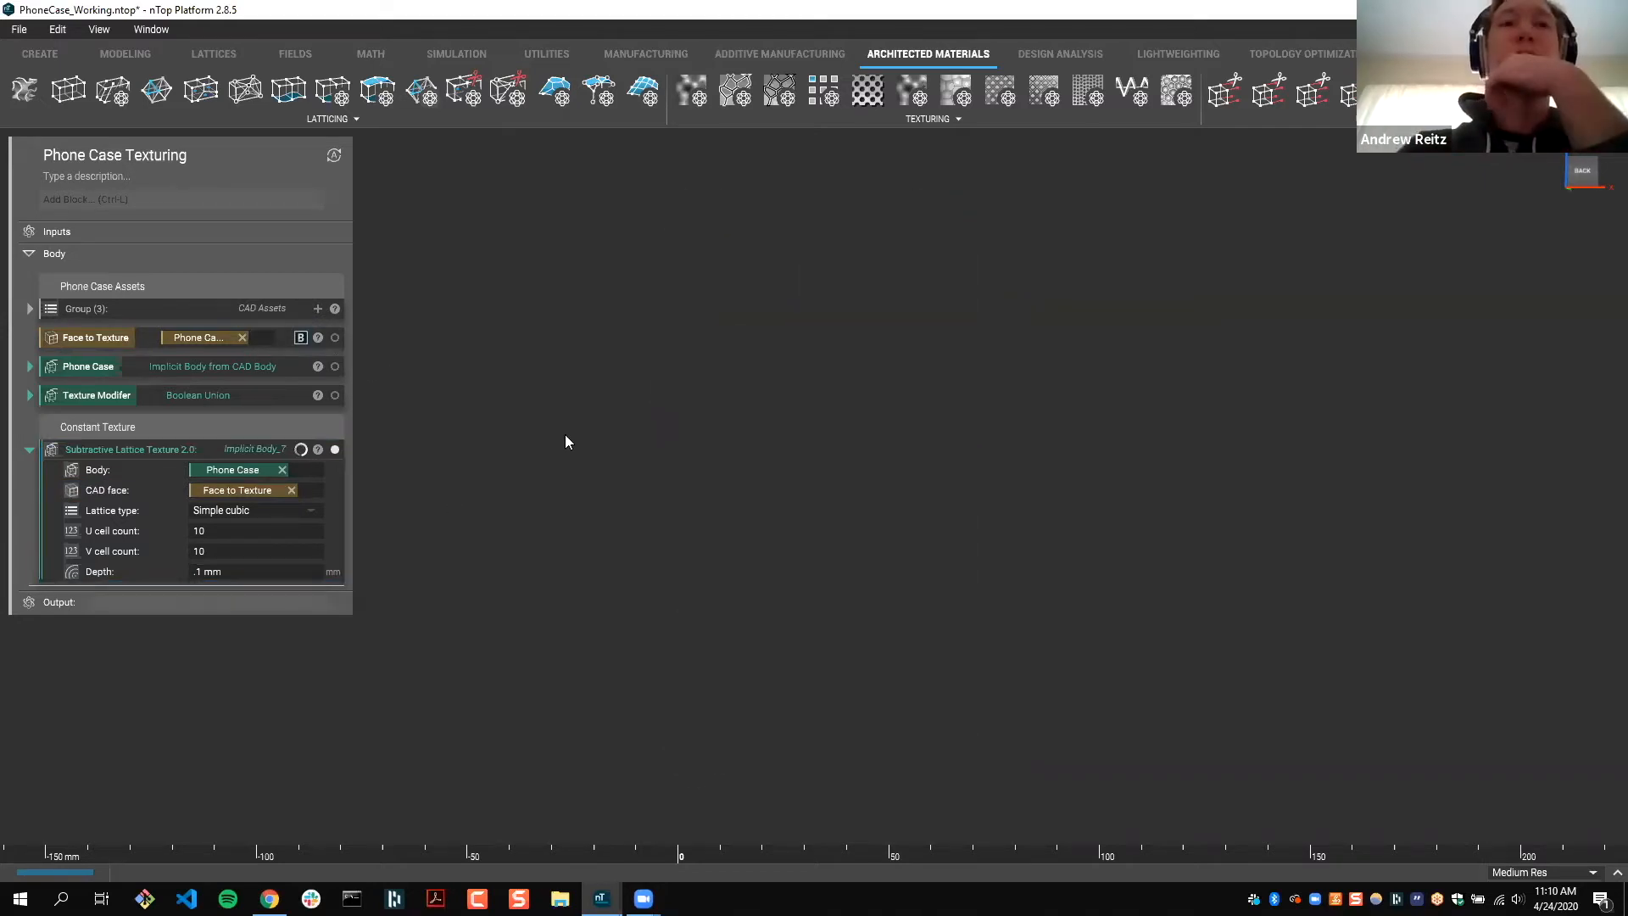
scroll(644, 475, "up", 2)
right_click_drag(643, 430, 539, 596)
scroll(748, 597, "down", 2)
Step: Set the lattice texture's depth to 0.5 mm and examine the textured phone case up close
left_click(212, 571)
left_click(198, 571)
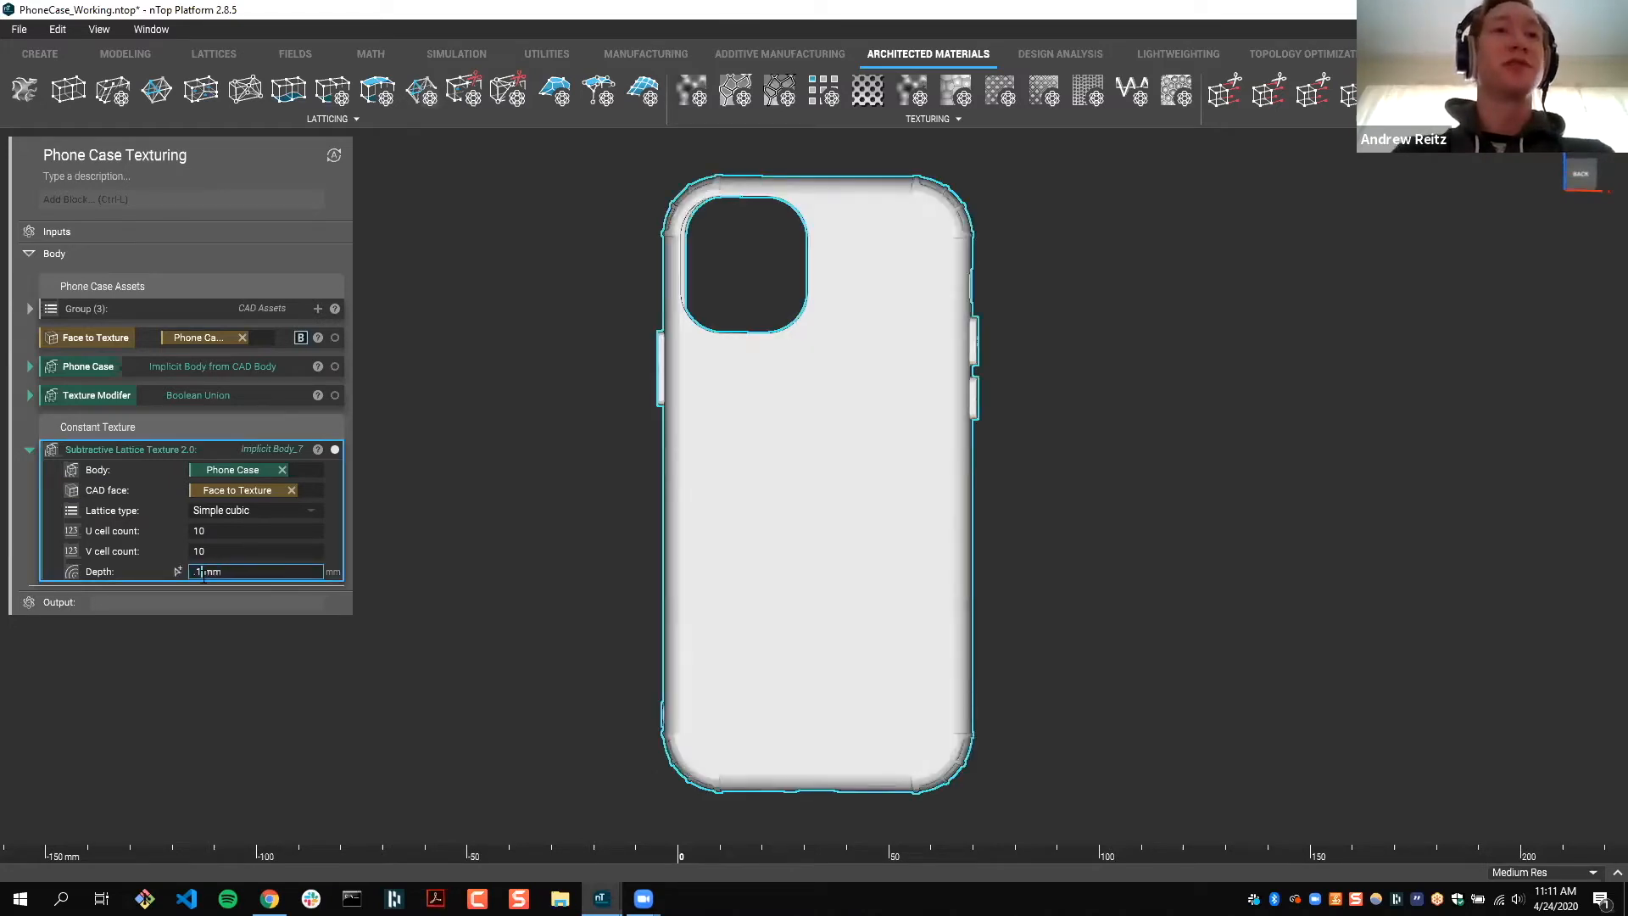
type("5")
key("Return")
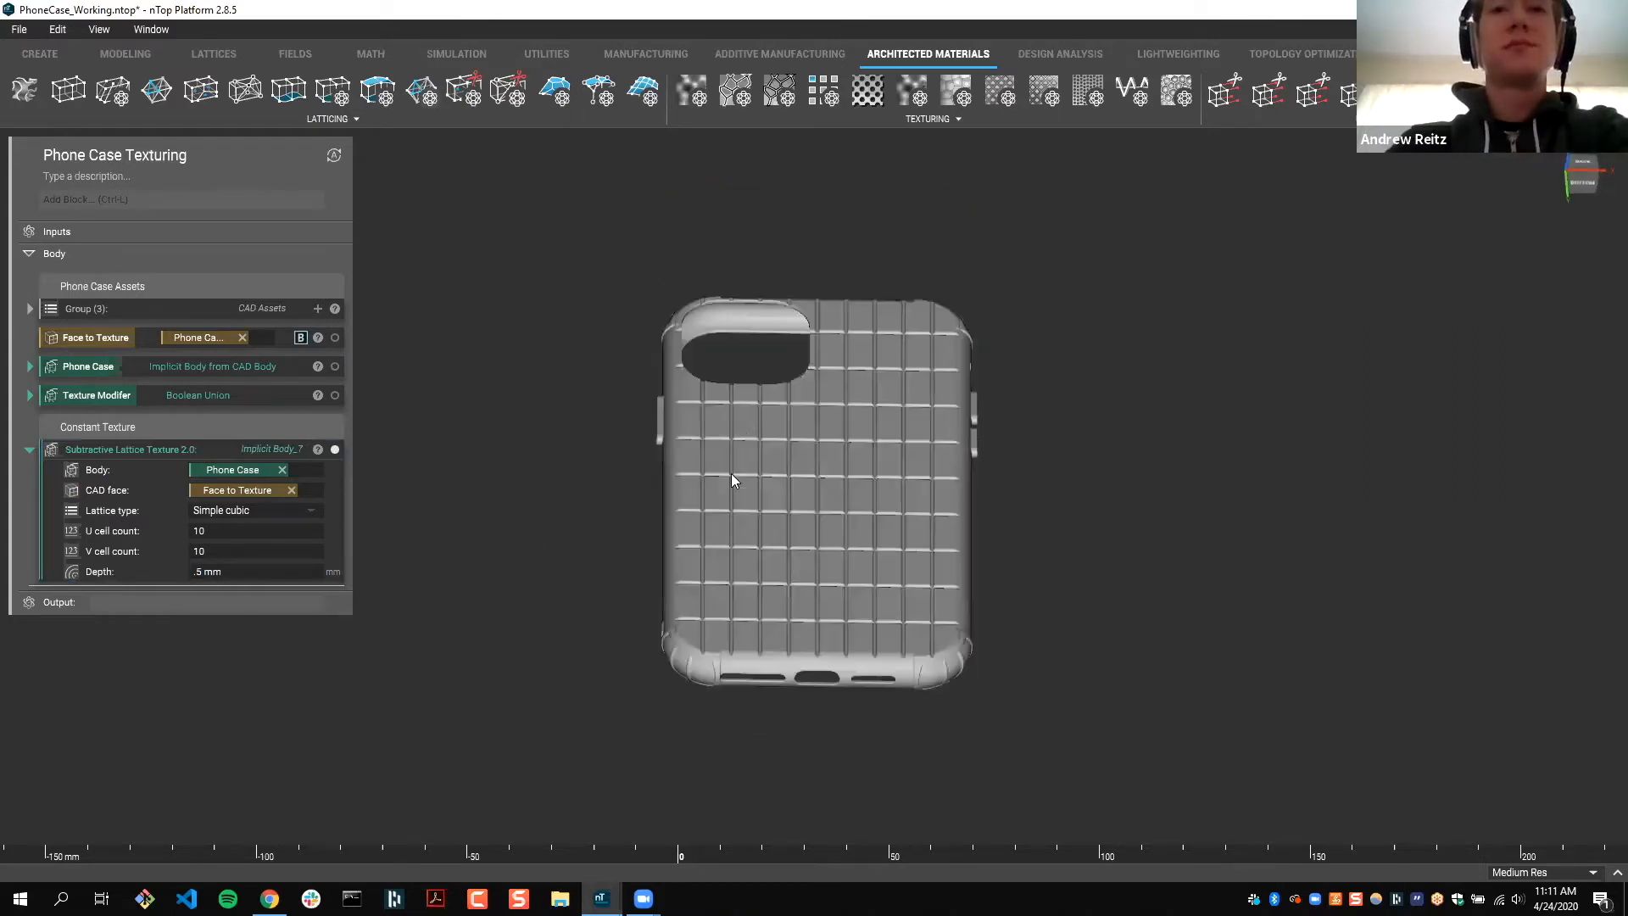
scroll(899, 484, "up", 2)
scroll(787, 496, "up", 2)
key("x")
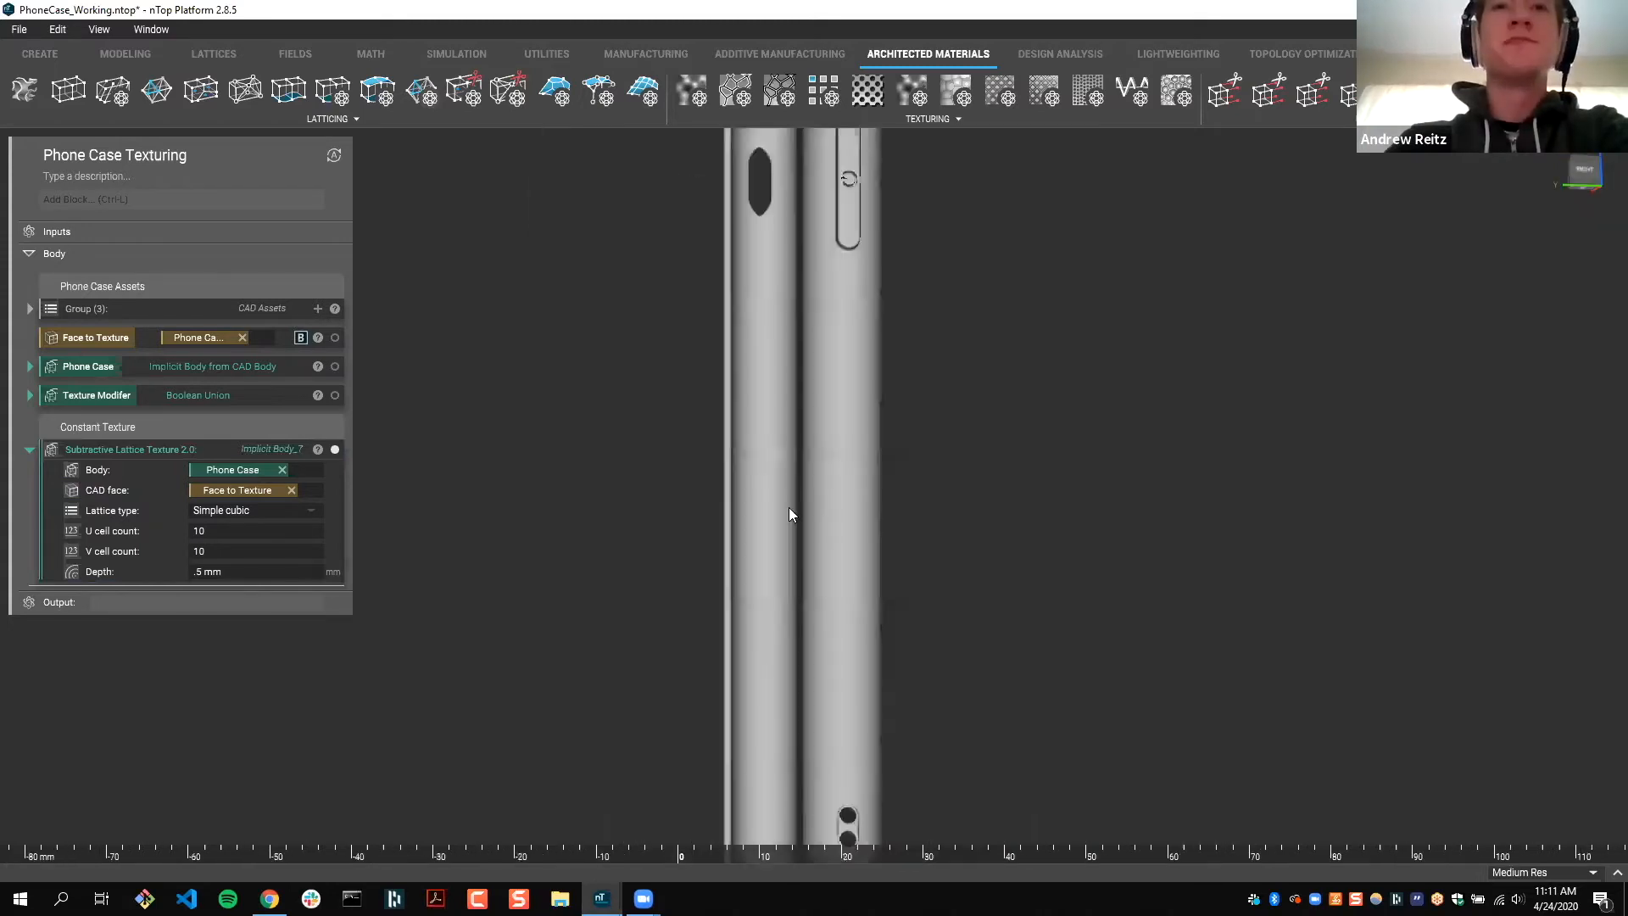
Step: Set the lattice texture's U cell count to 20
key("y")
scroll(756, 503, "down", 2)
scroll(870, 436, "down", 2)
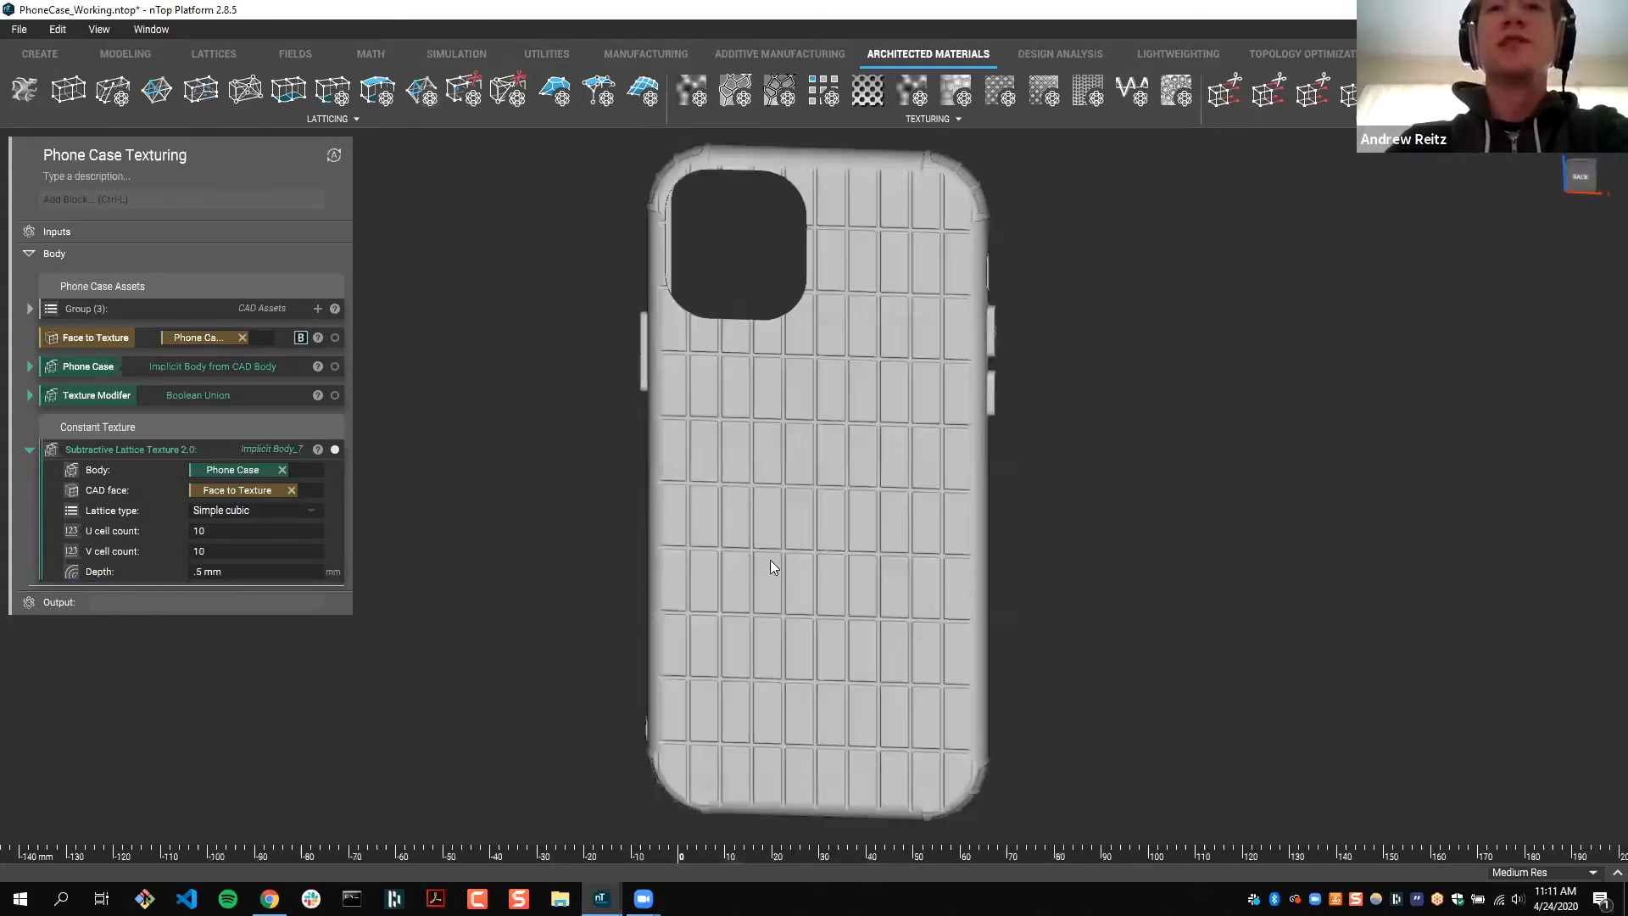
right_click_drag(862, 379, 731, 387)
key("y")
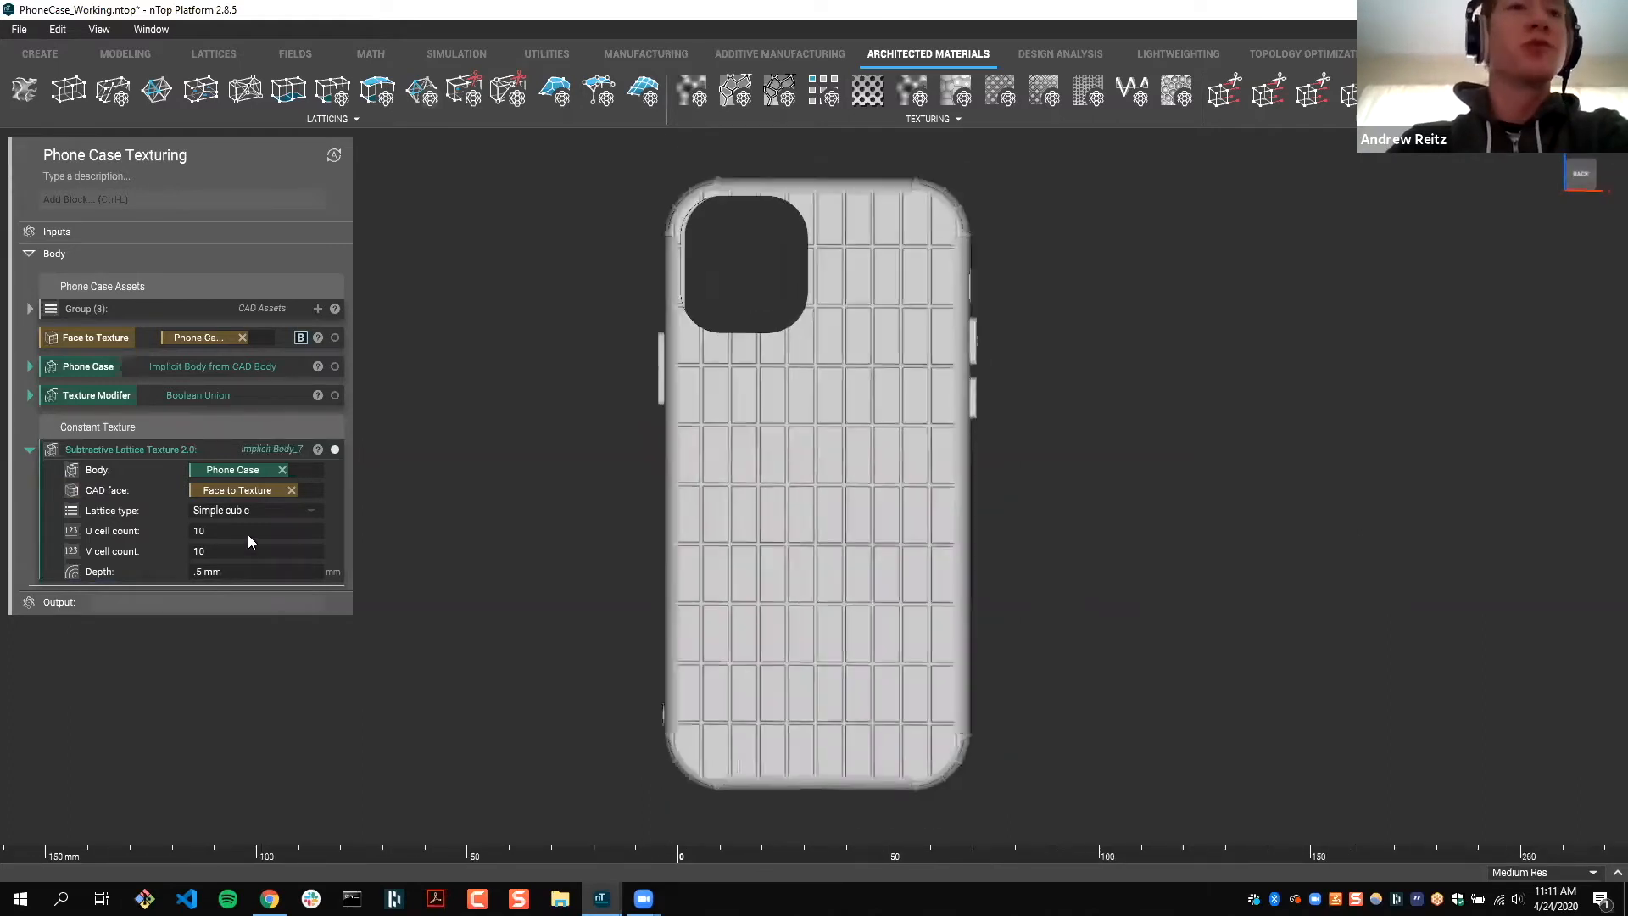
double_click(249, 535)
type("20")
key("Return")
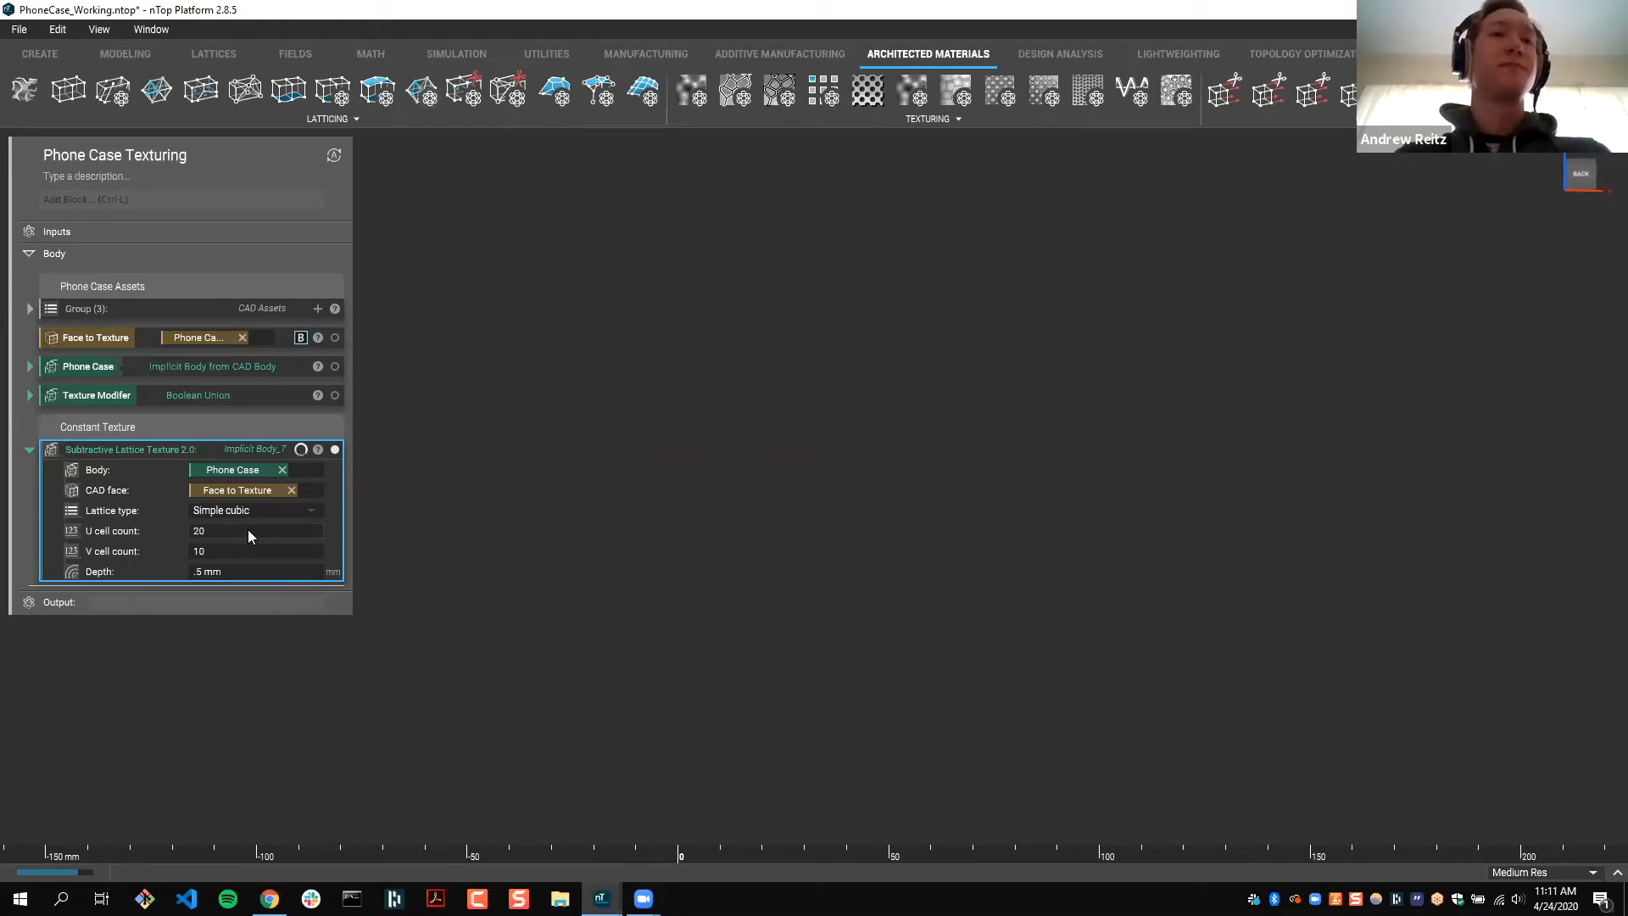
Step: Set the lattice texture's U cell count to 30 and its V cell count to 15
double_click(248, 531)
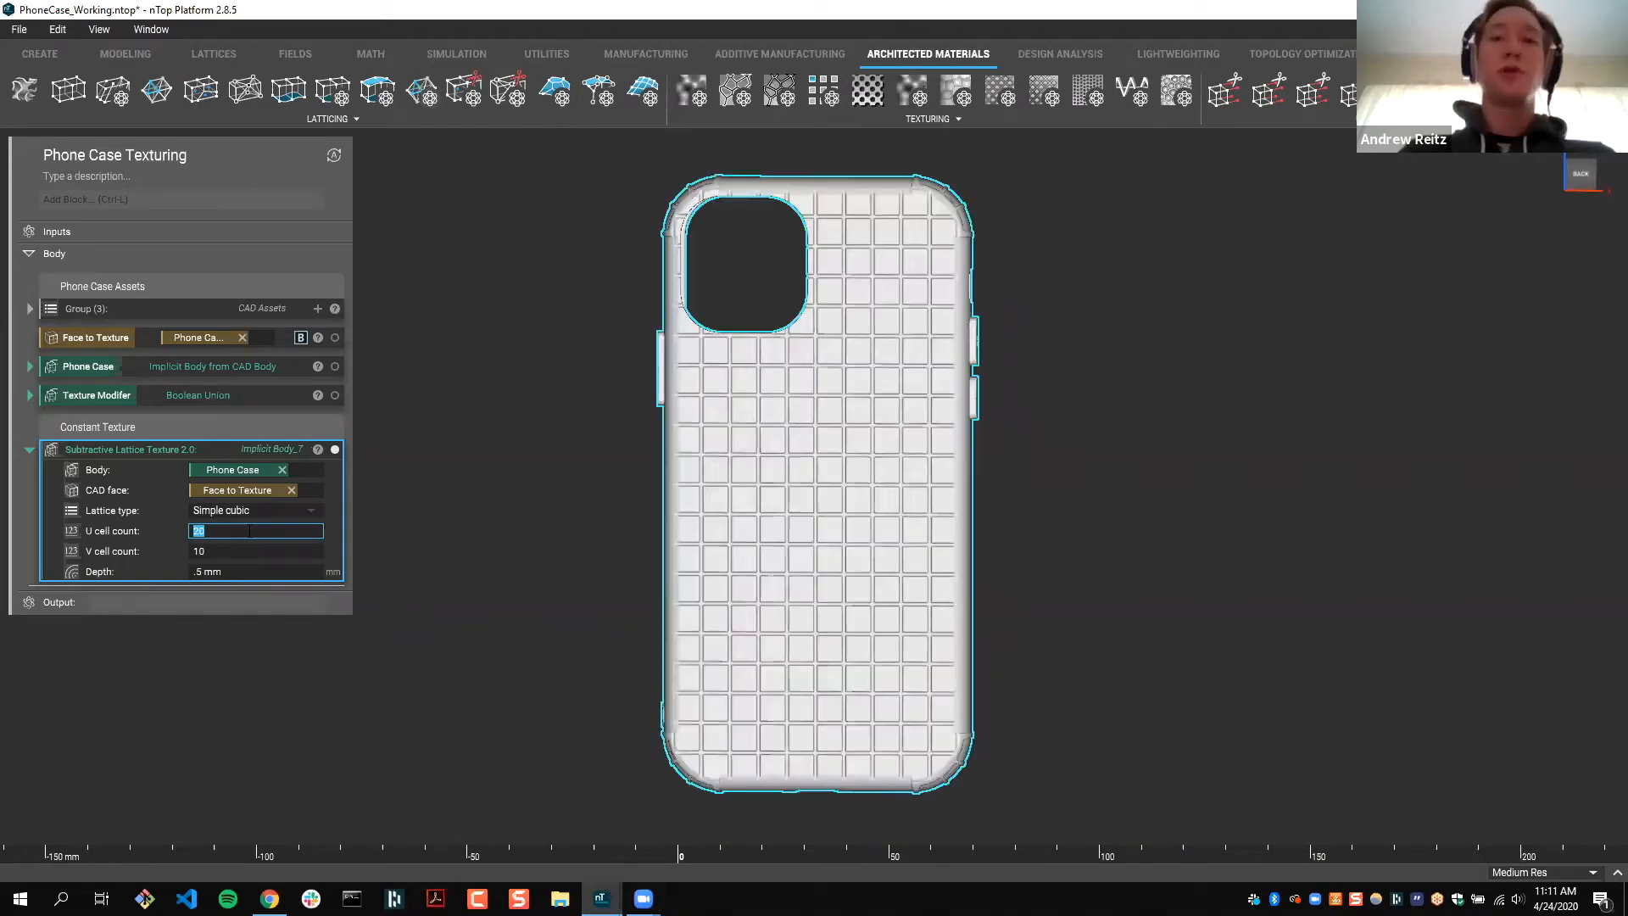
type("30")
key("Return")
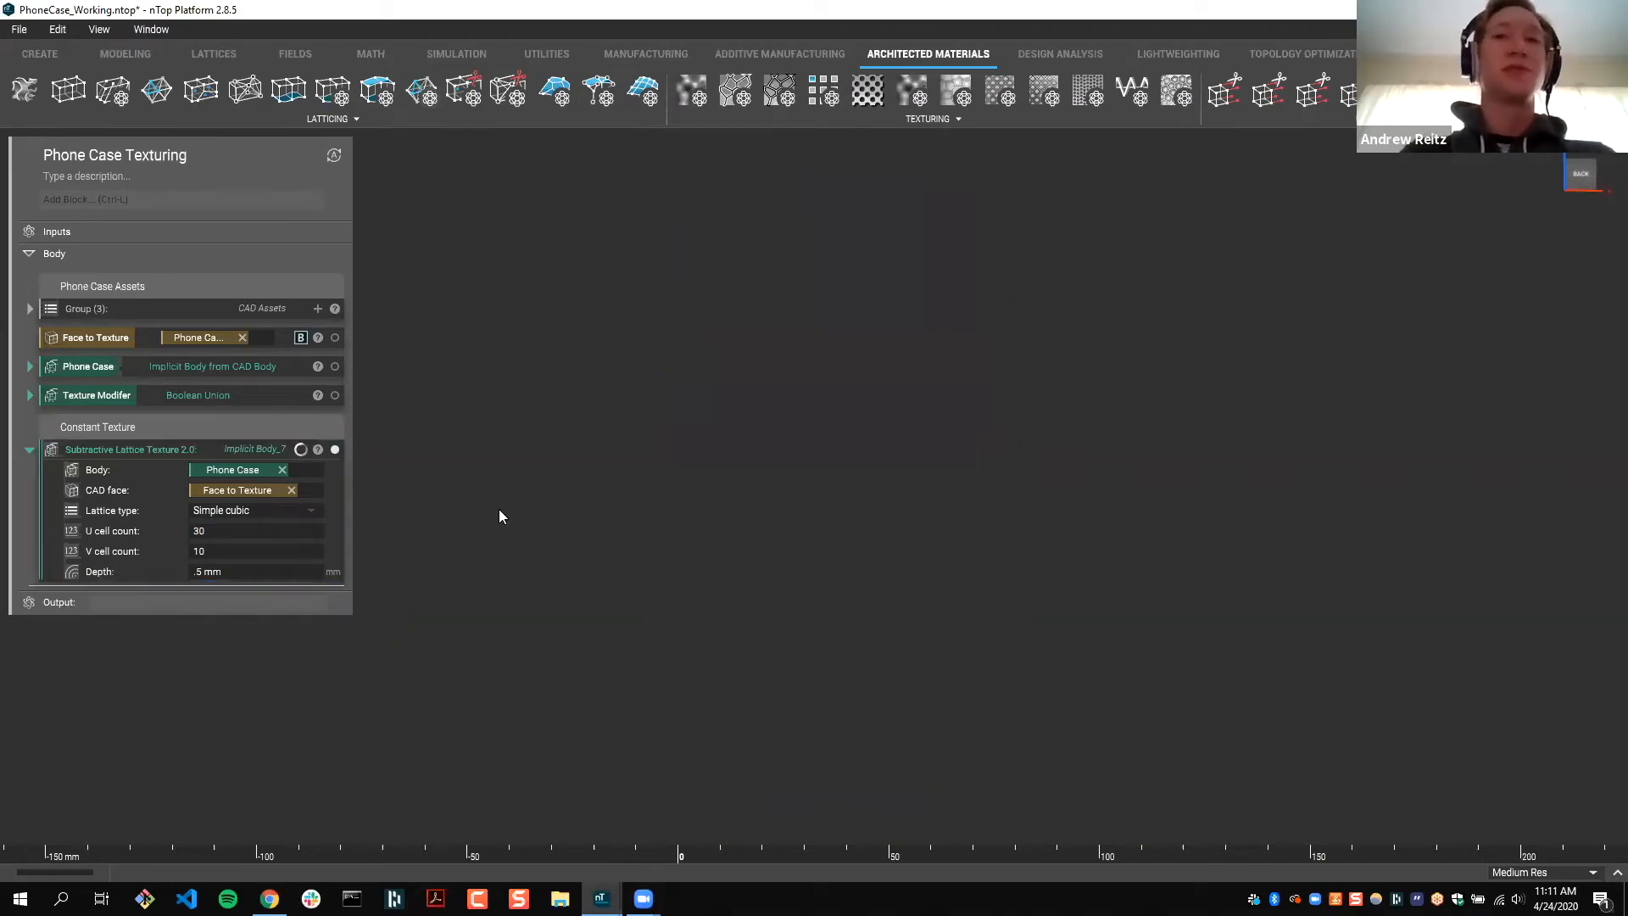
double_click(256, 551)
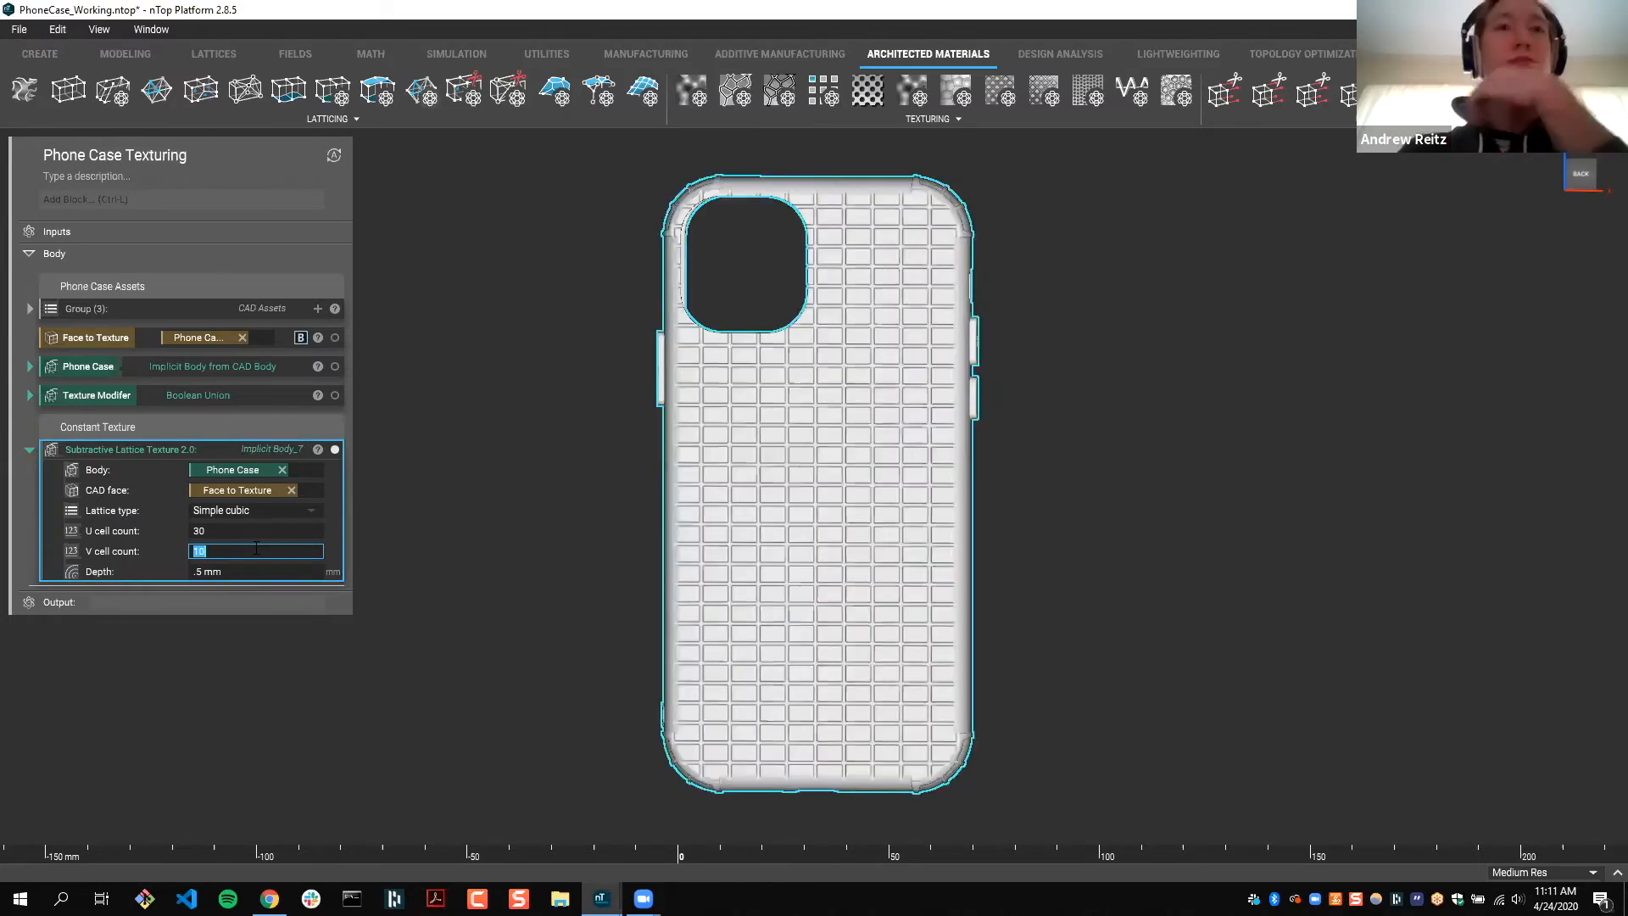
type("15")
key("Return")
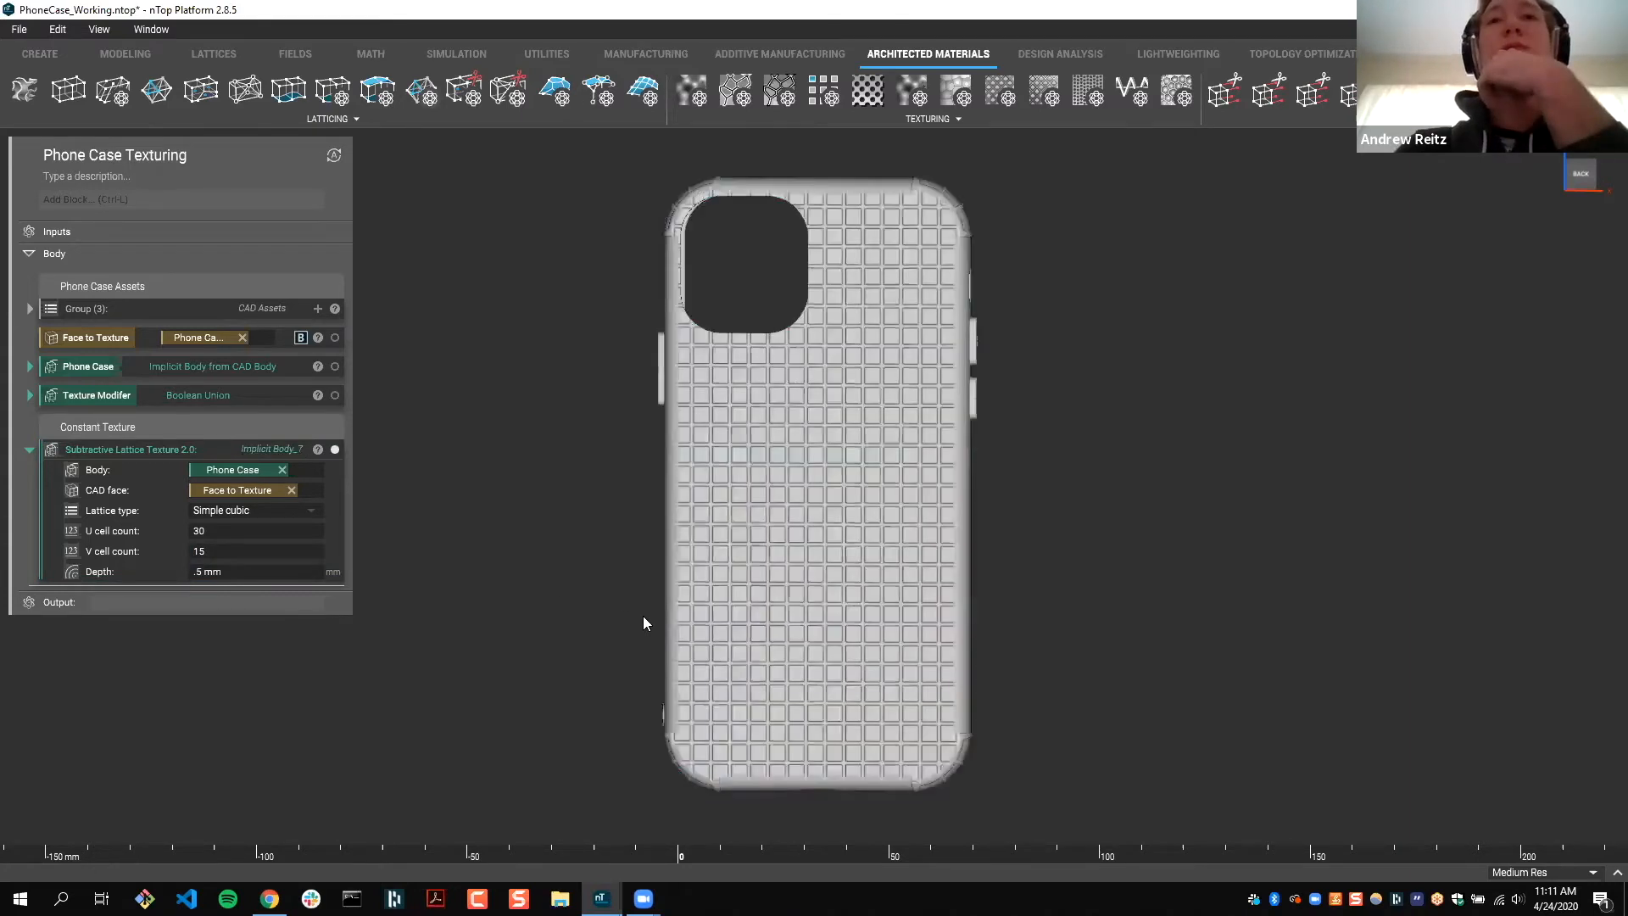
Step: Examine the grid texture across the phone case's back, especially around the camera cutout, outer edges and rounded corners
right_click_drag(687, 592, 822, 540)
scroll(794, 621, "up", 3)
scroll(823, 539, "down", 1)
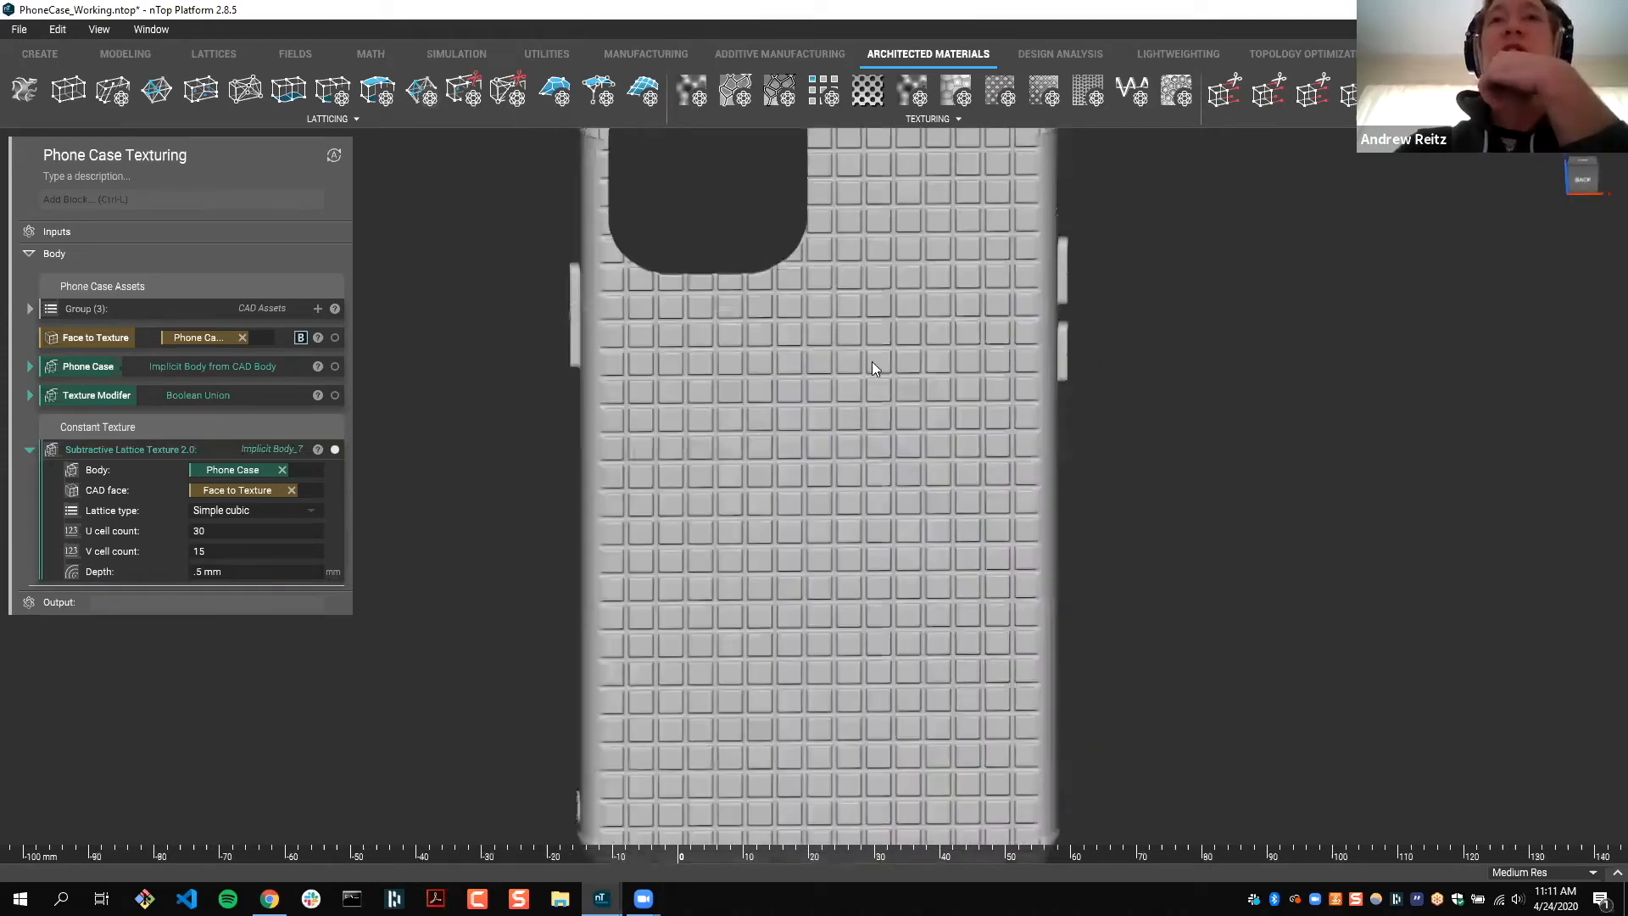
scroll(871, 362, "down", 2)
left_click(1580, 180)
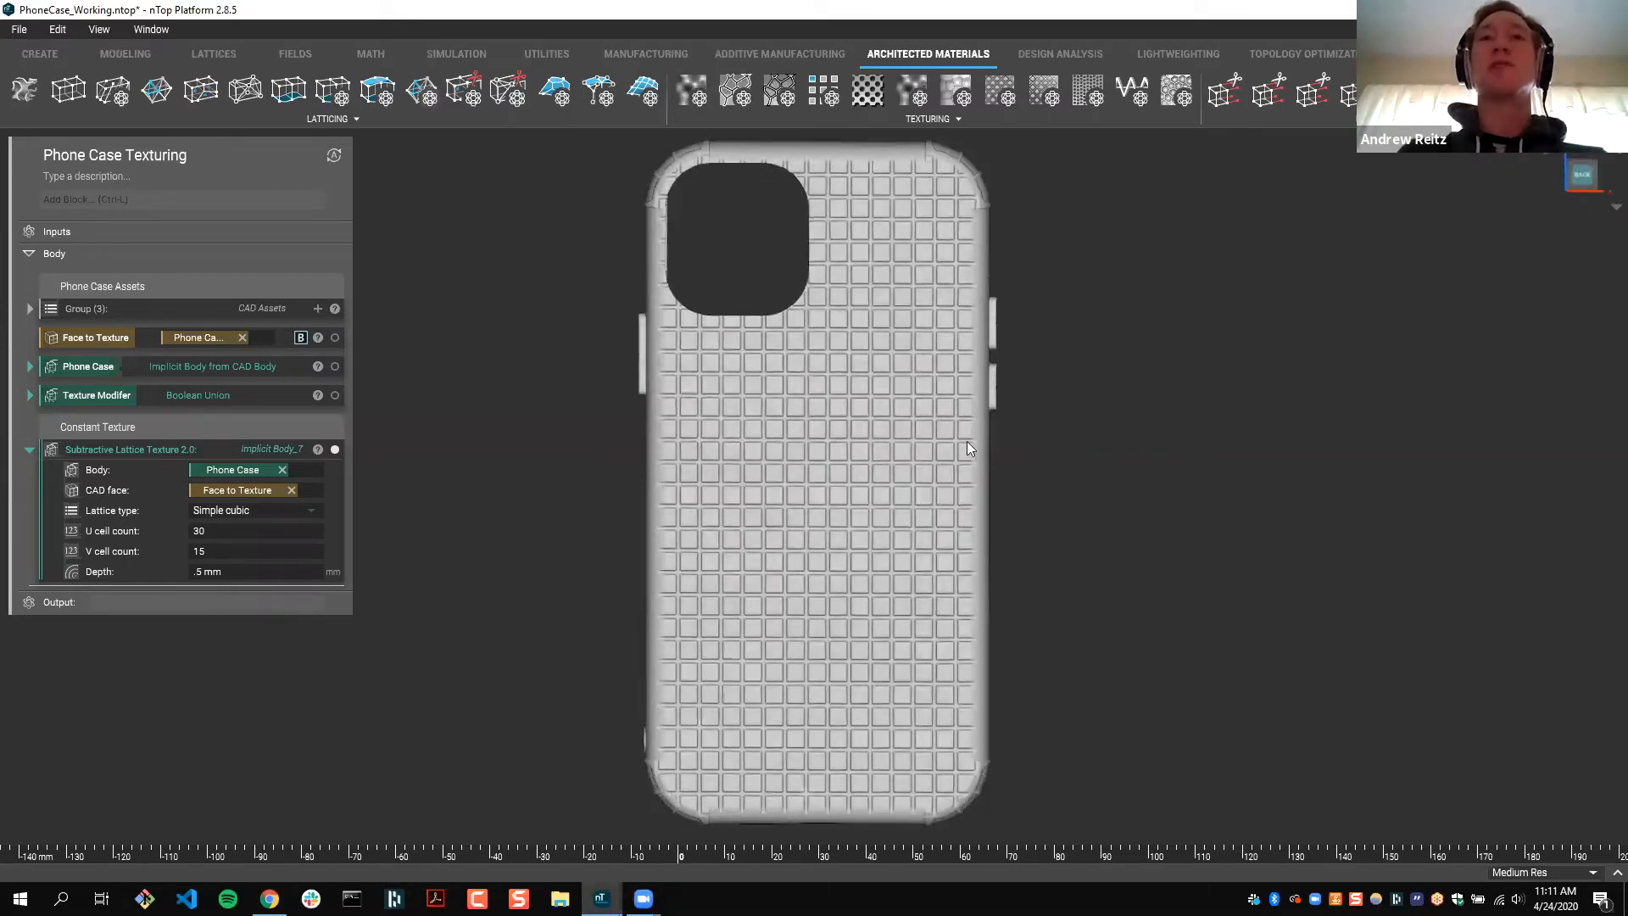
scroll(699, 558, "up", 5)
right_click_drag(1010, 557, 690, 270)
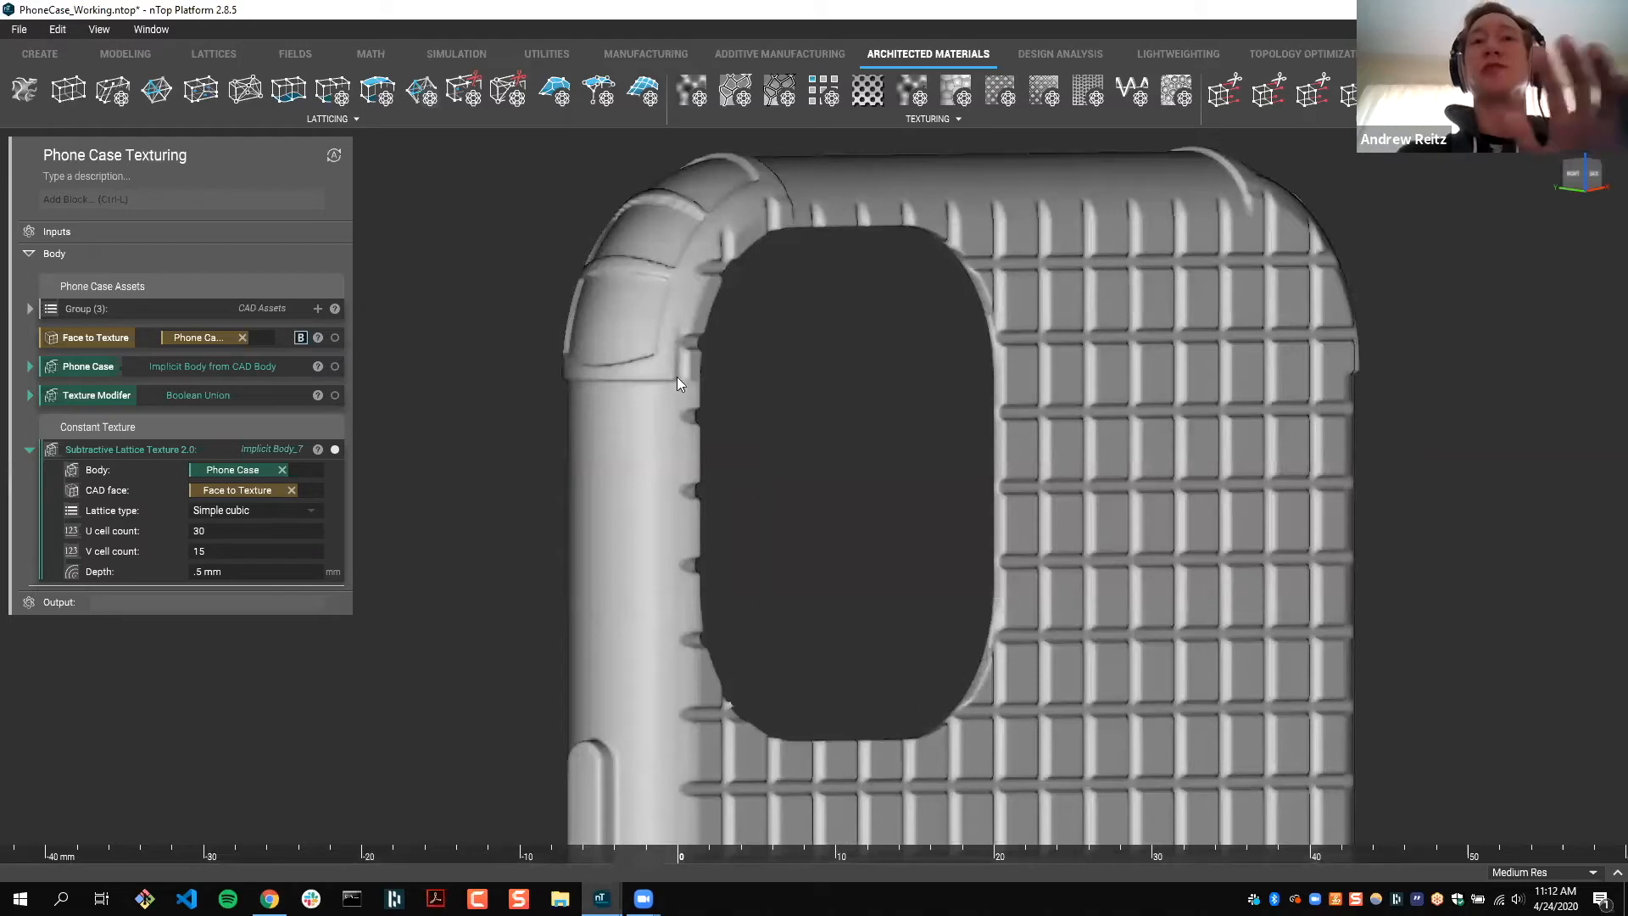
scroll(787, 618, "down", 3)
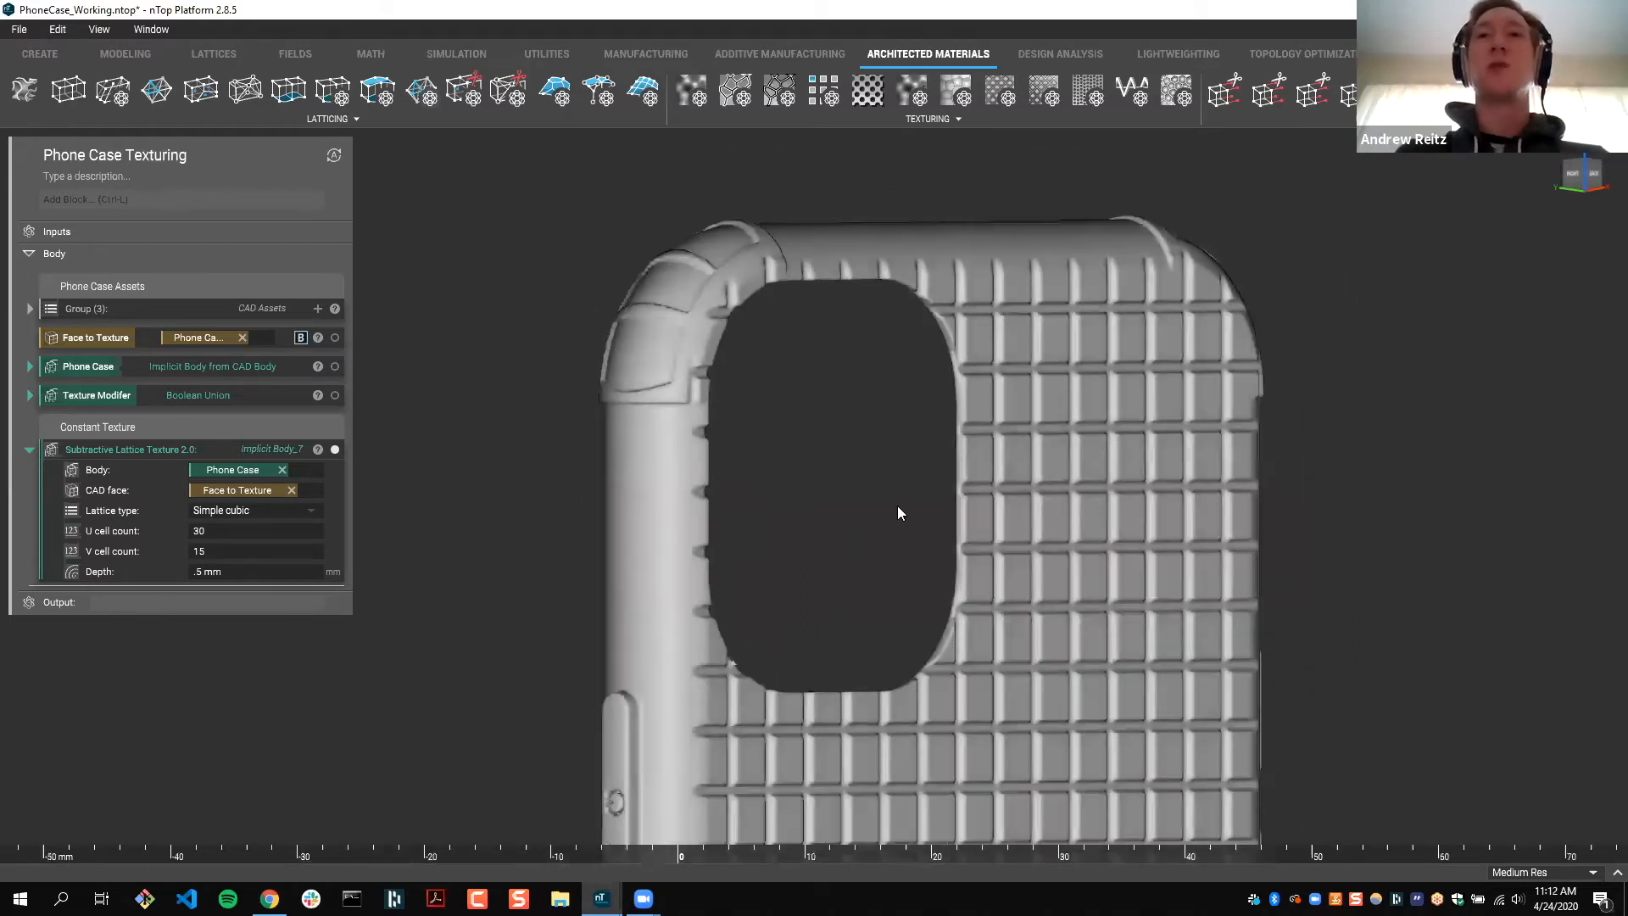
right_click_drag(1038, 441, 899, 432)
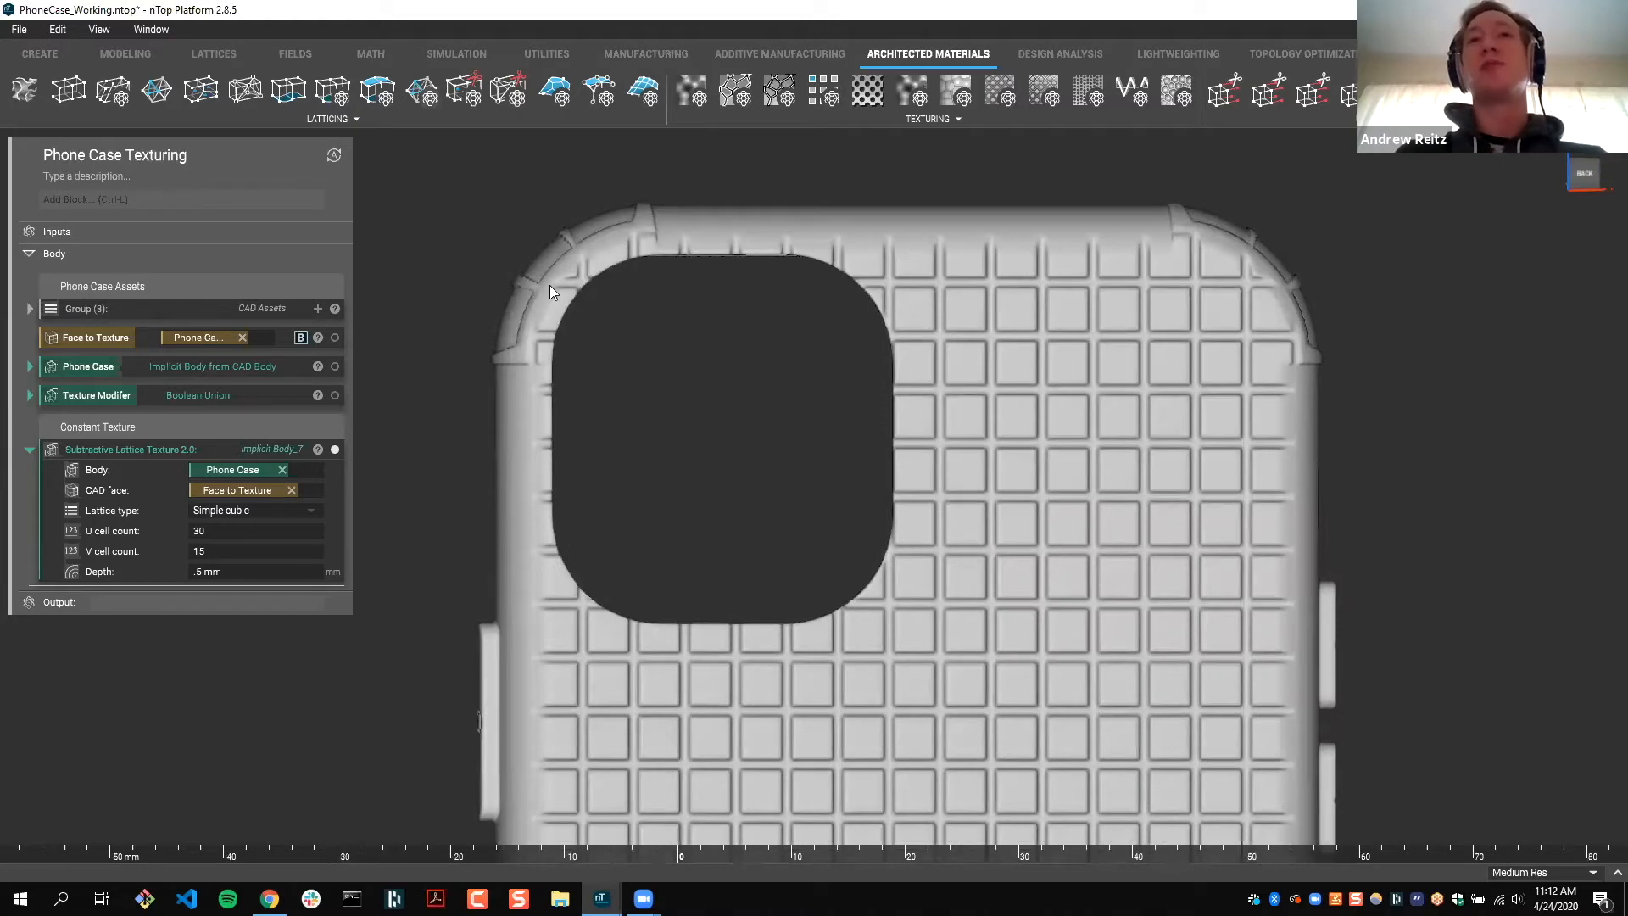
left_click(1584, 176)
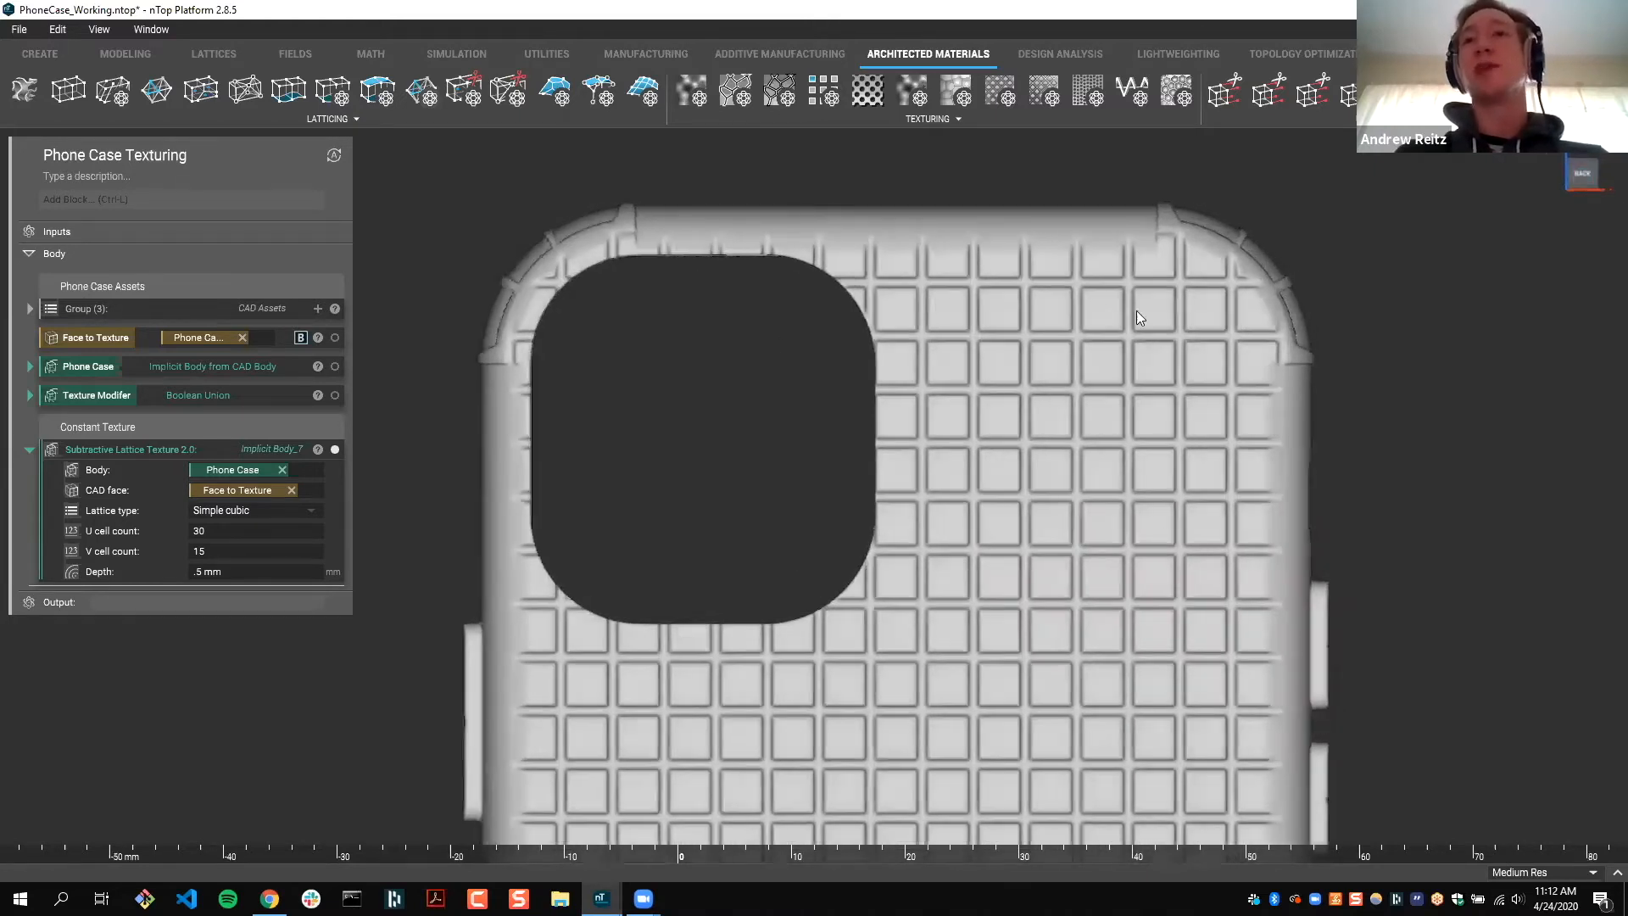
scroll(1161, 420, "down", 2)
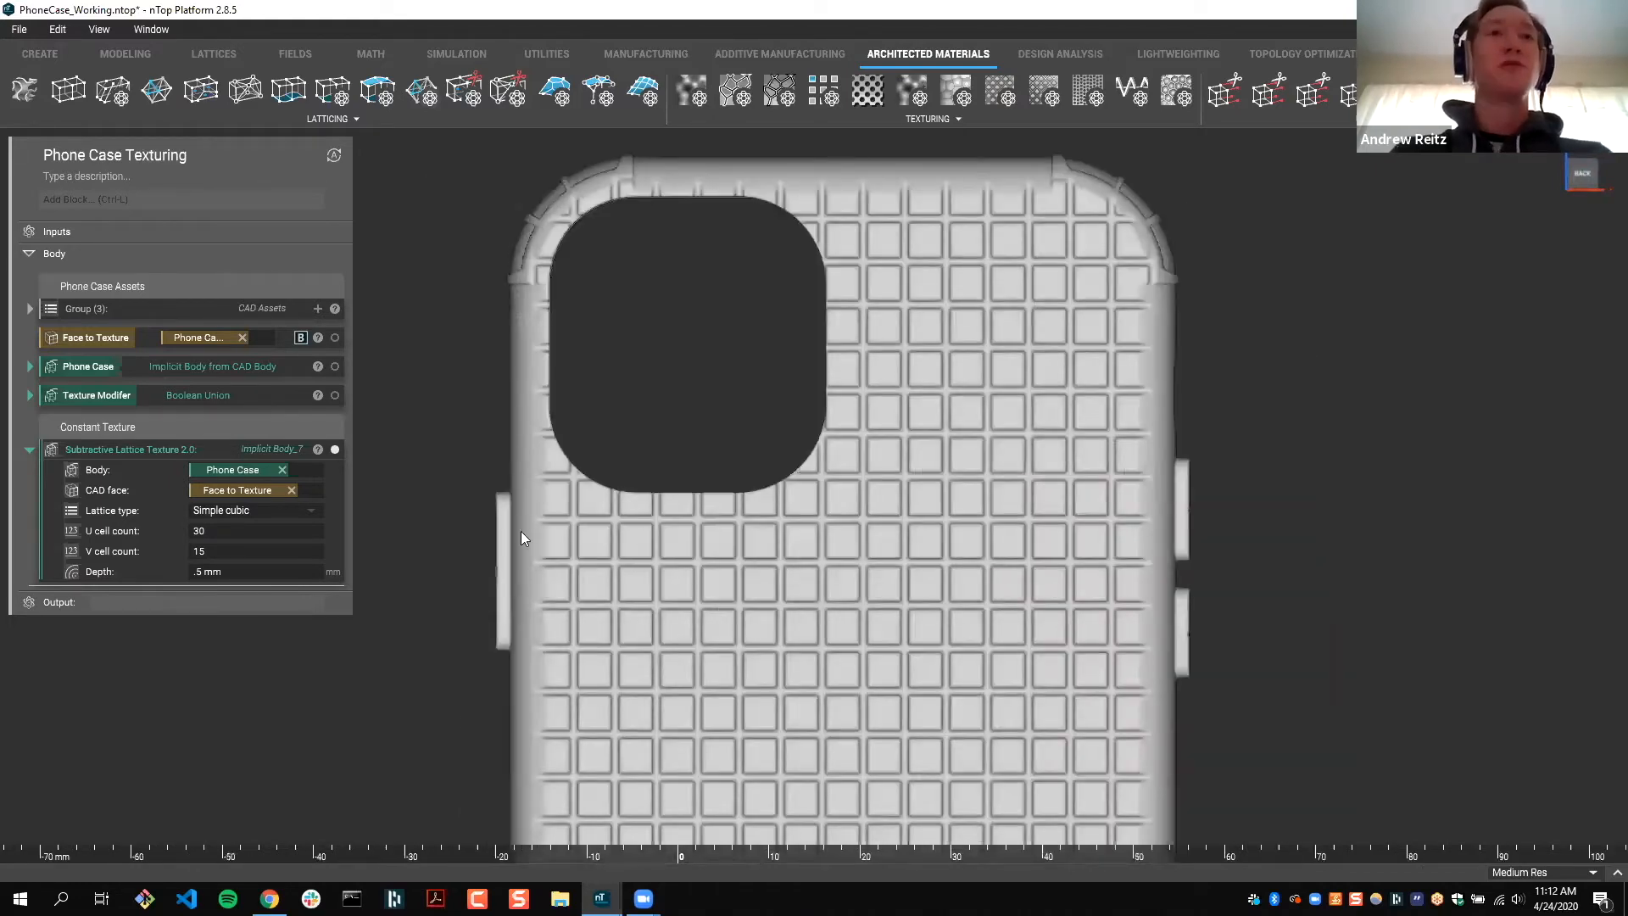
scroll(521, 531, "down", 3)
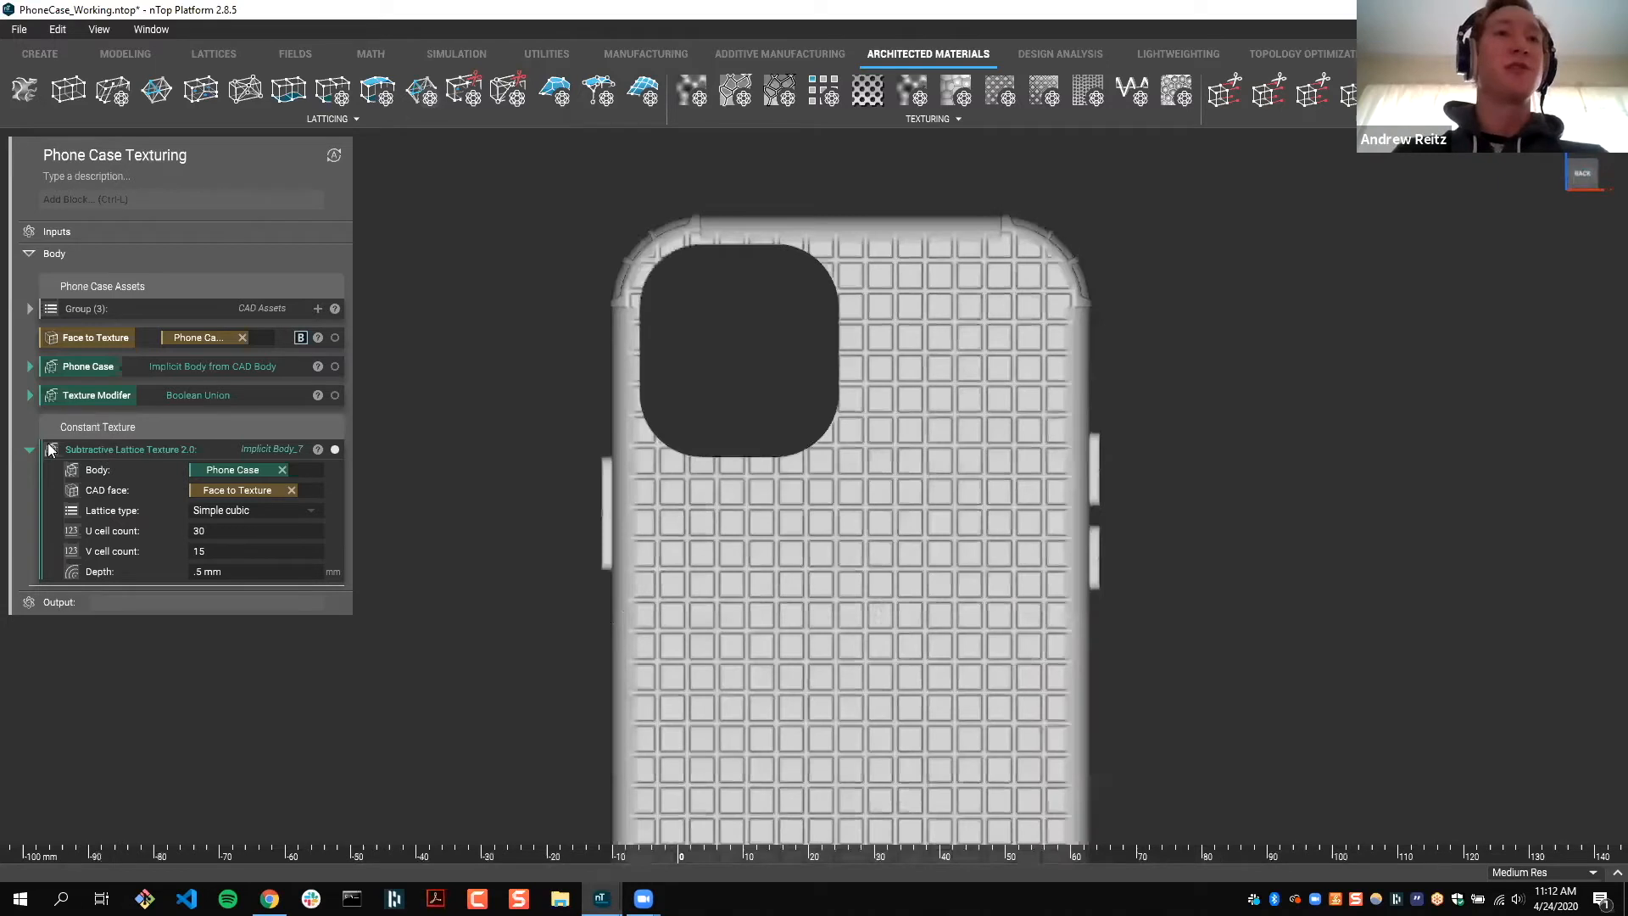
Step: Duplicate the Constant Texture heading with its subtractive lattice block and rename the copied heading to VariableTexture
left_click(31, 450)
right_click(96, 450)
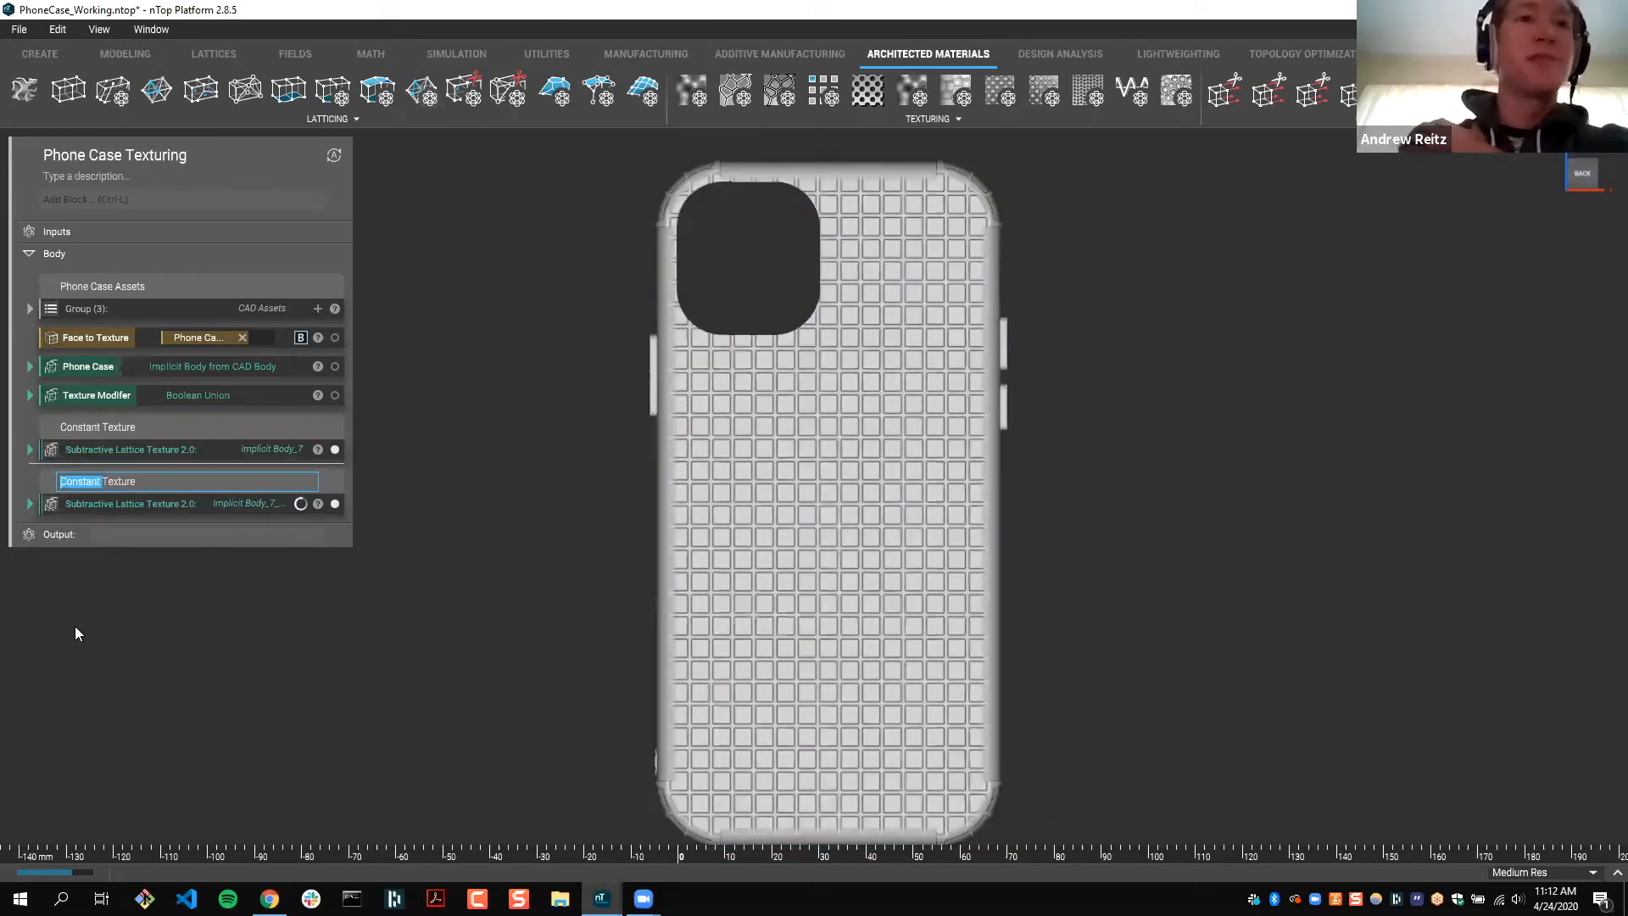
type("Variable")
key("Return")
left_click(582, 510)
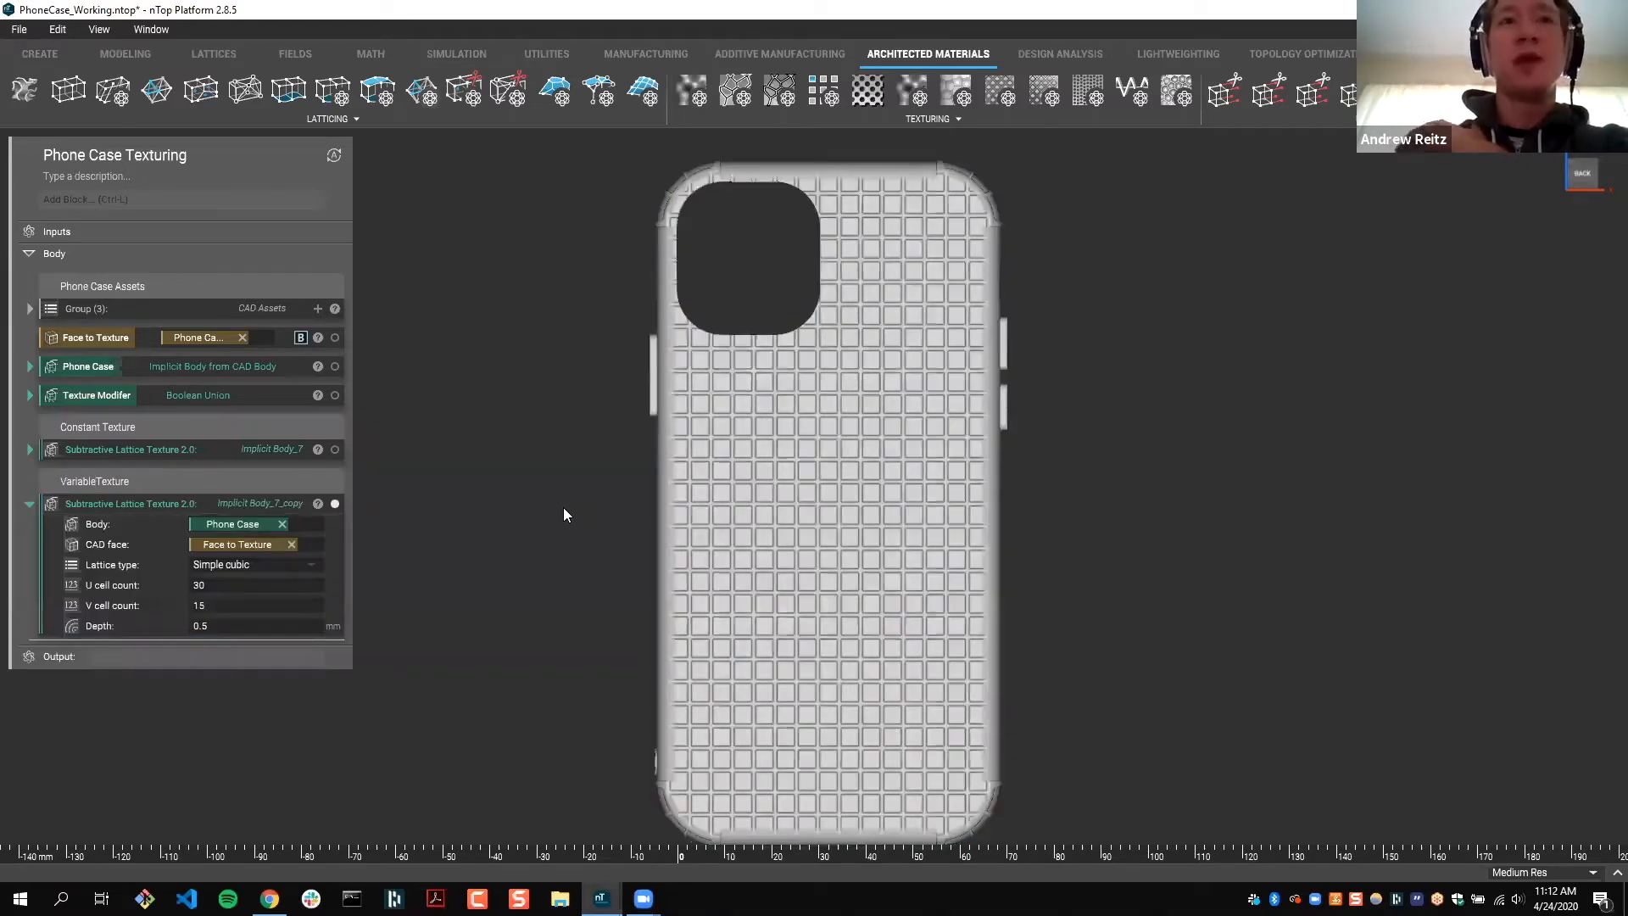
Step: Display the Texture Modifer body around the phone case, examine how it borders the textured face from several angles, and hide it again
scroll(563, 690, "down", 1)
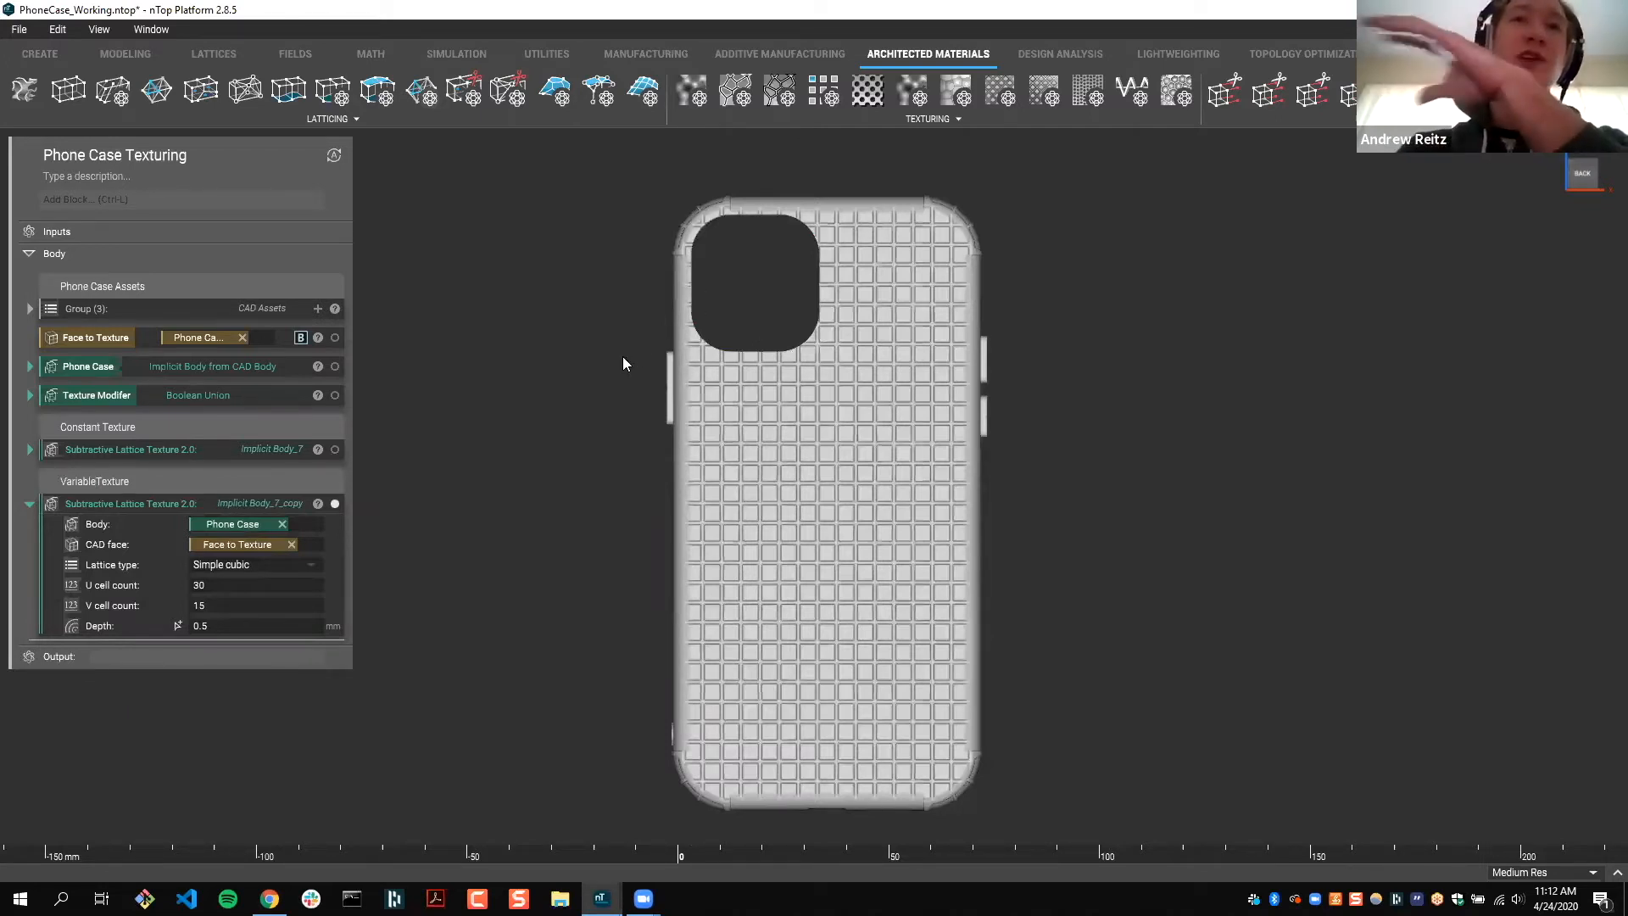
left_click(280, 395)
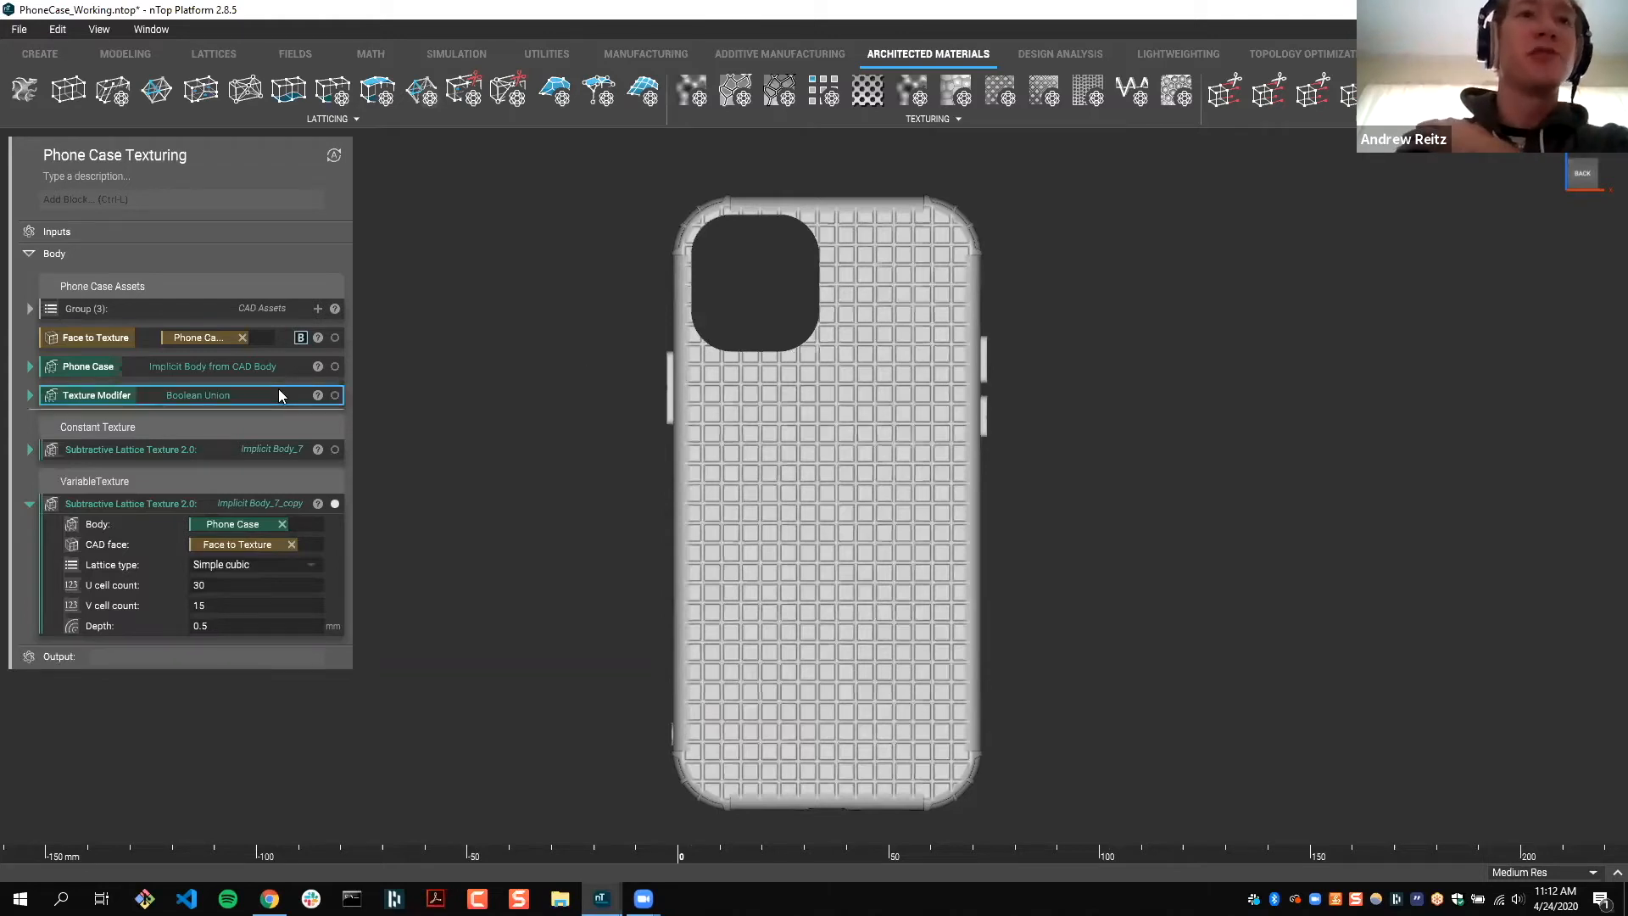
left_click(335, 396)
right_click_drag(801, 541, 1304, 440)
scroll(1038, 444, "down", 2)
right_click_drag(1038, 444, 1036, 451)
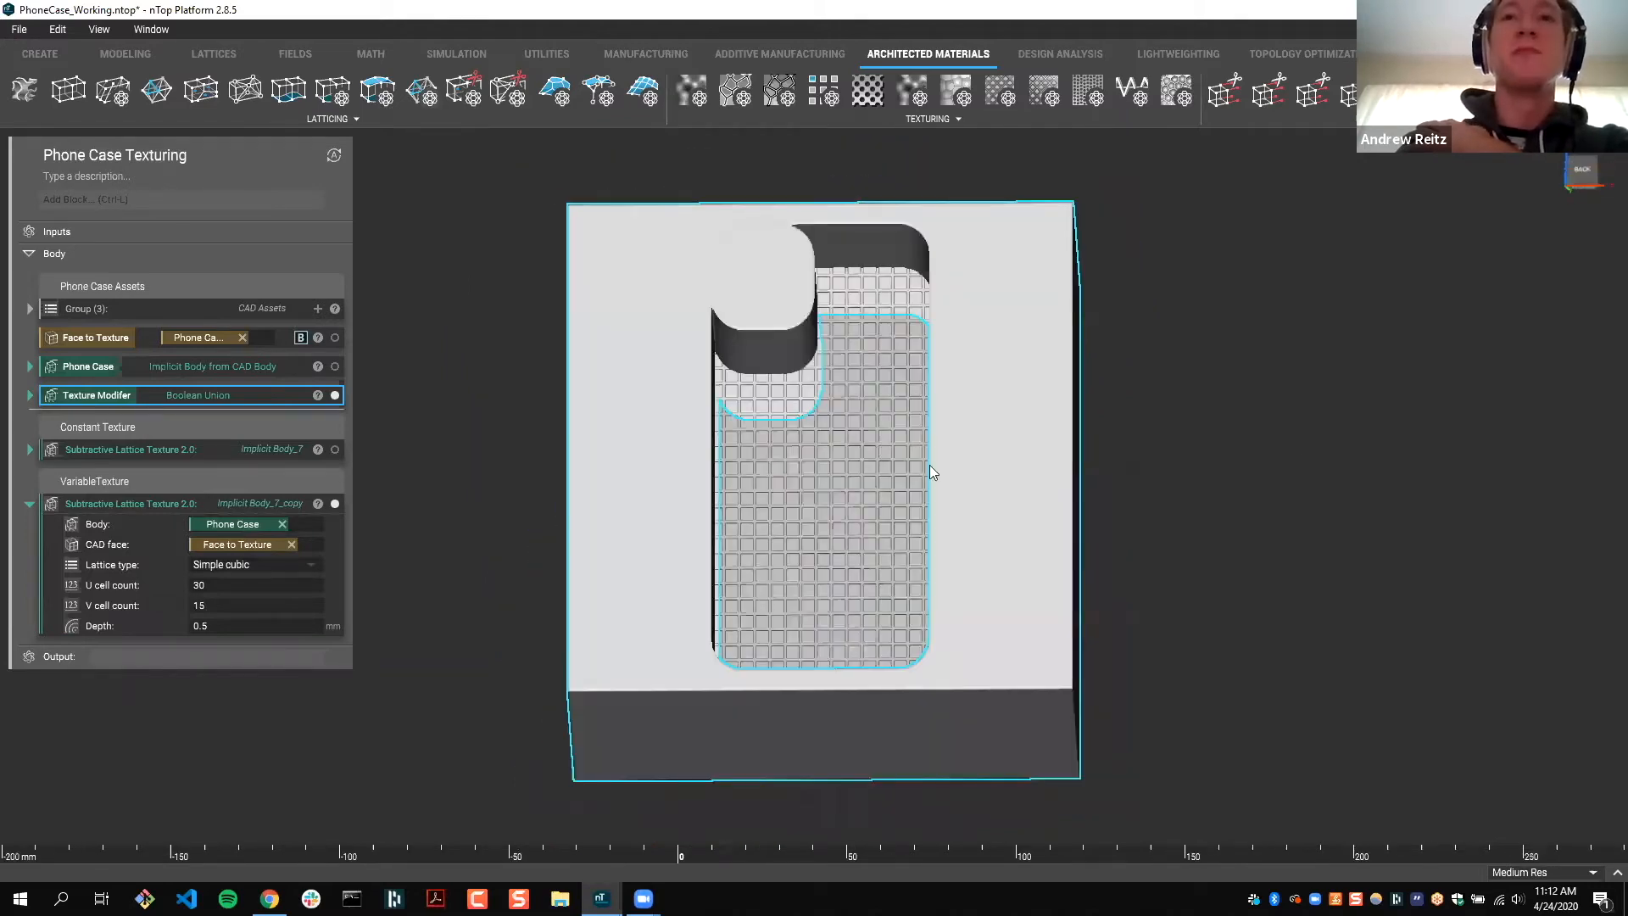
scroll(842, 408, "up", 2)
left_click(739, 284)
right_click_drag(740, 283, 547, 341)
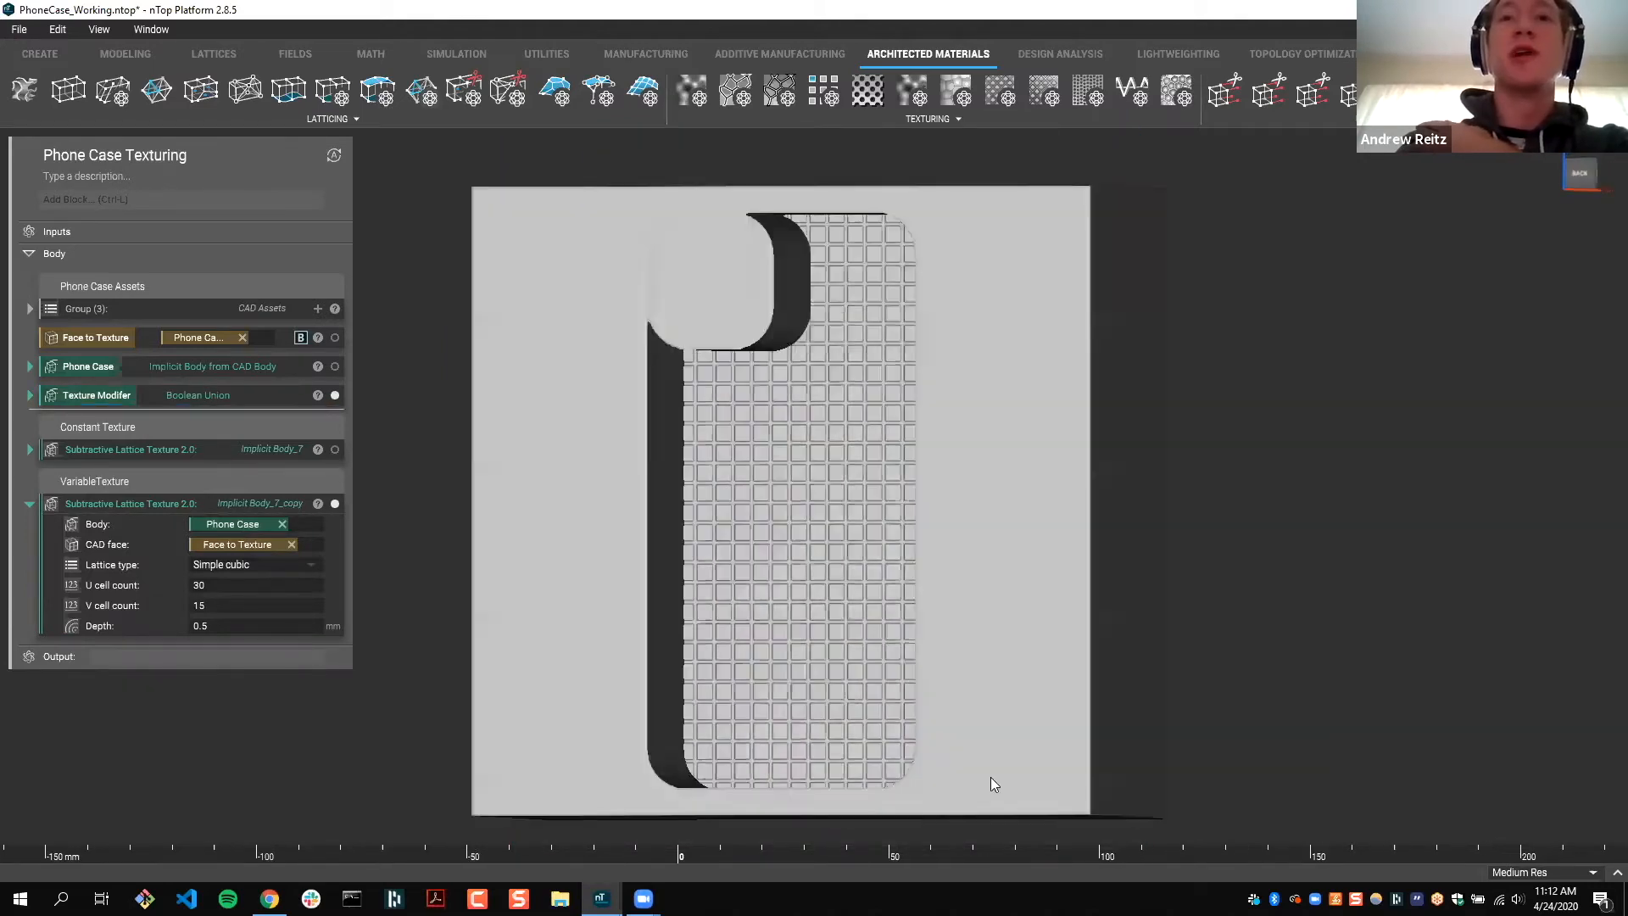
right_click_drag(930, 452, 905, 448)
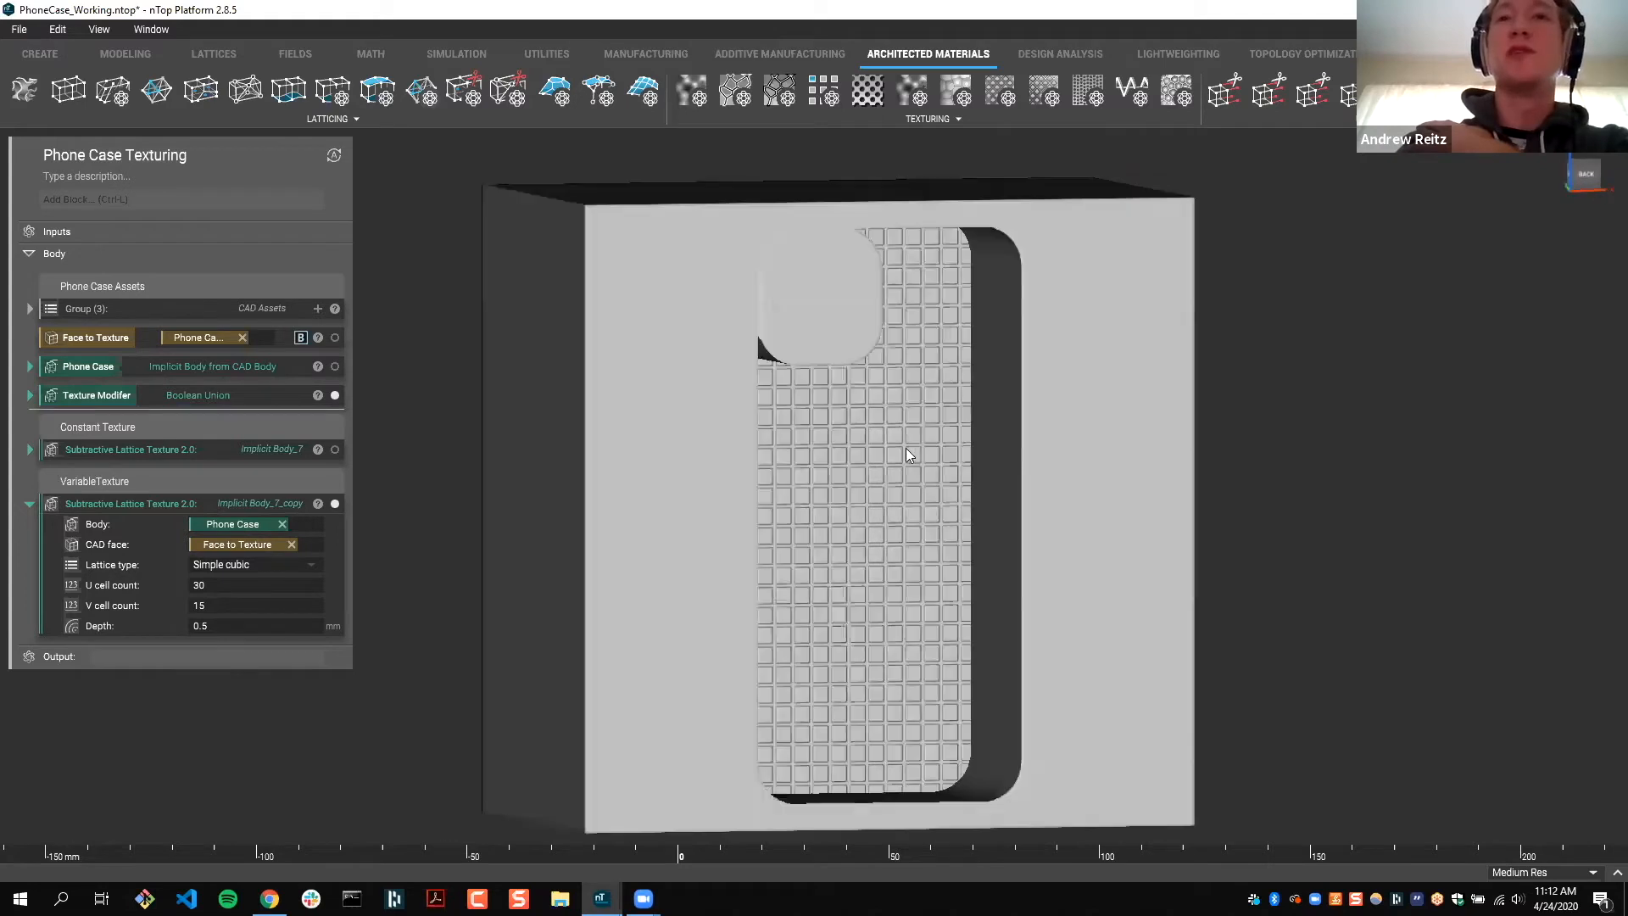
right_click_drag(782, 336, 684, 418)
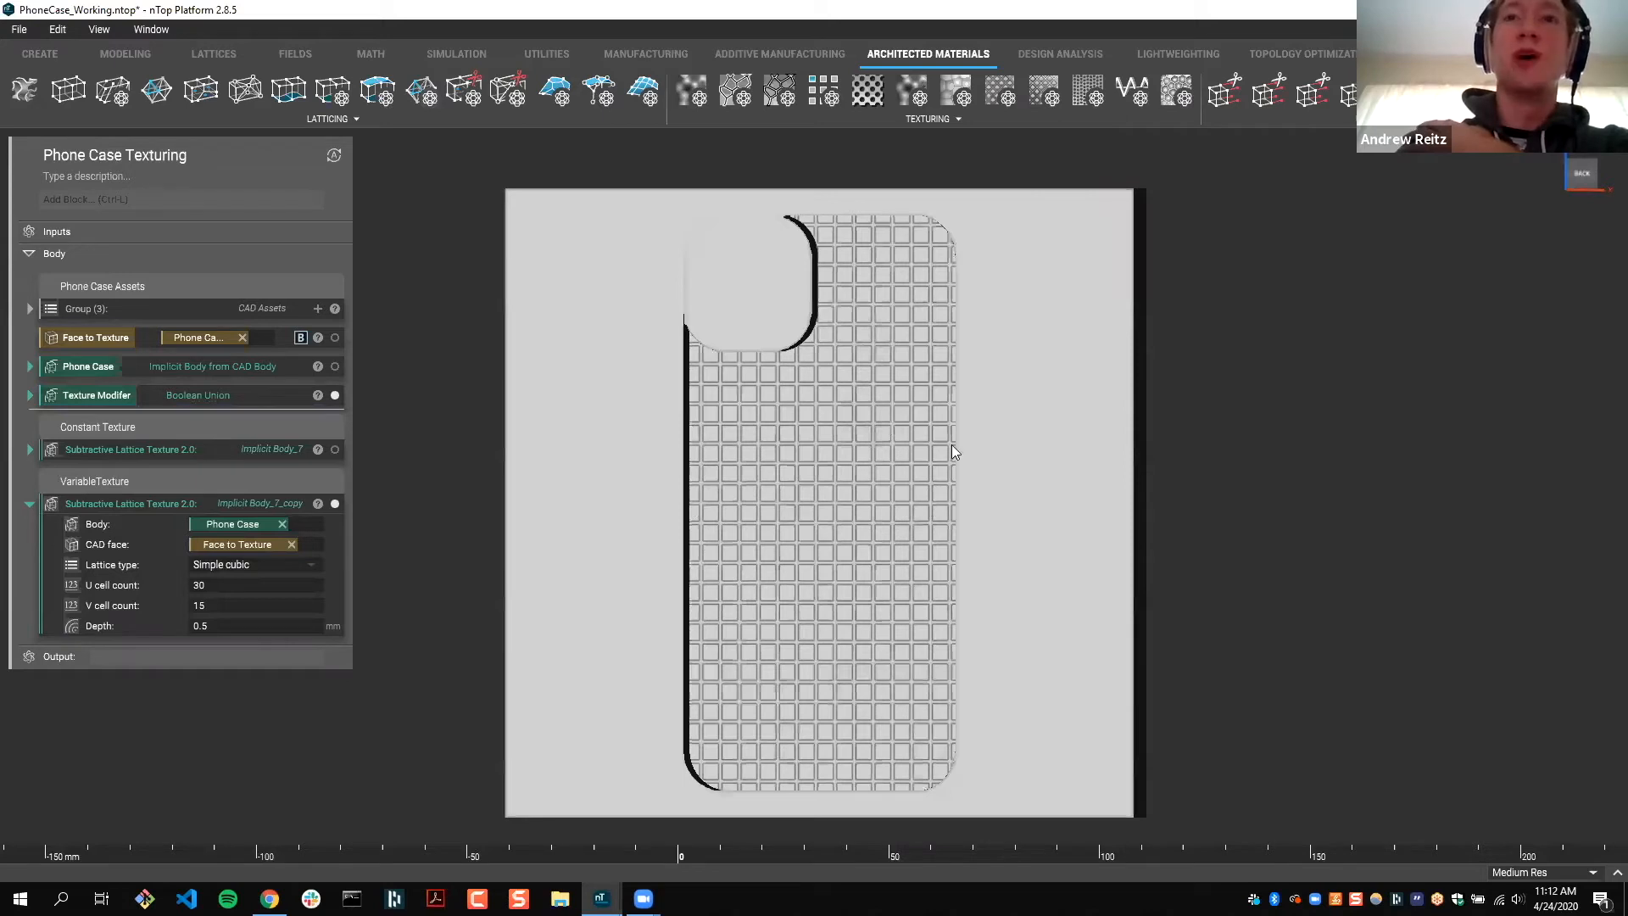
right_click_drag(883, 387, 946, 364)
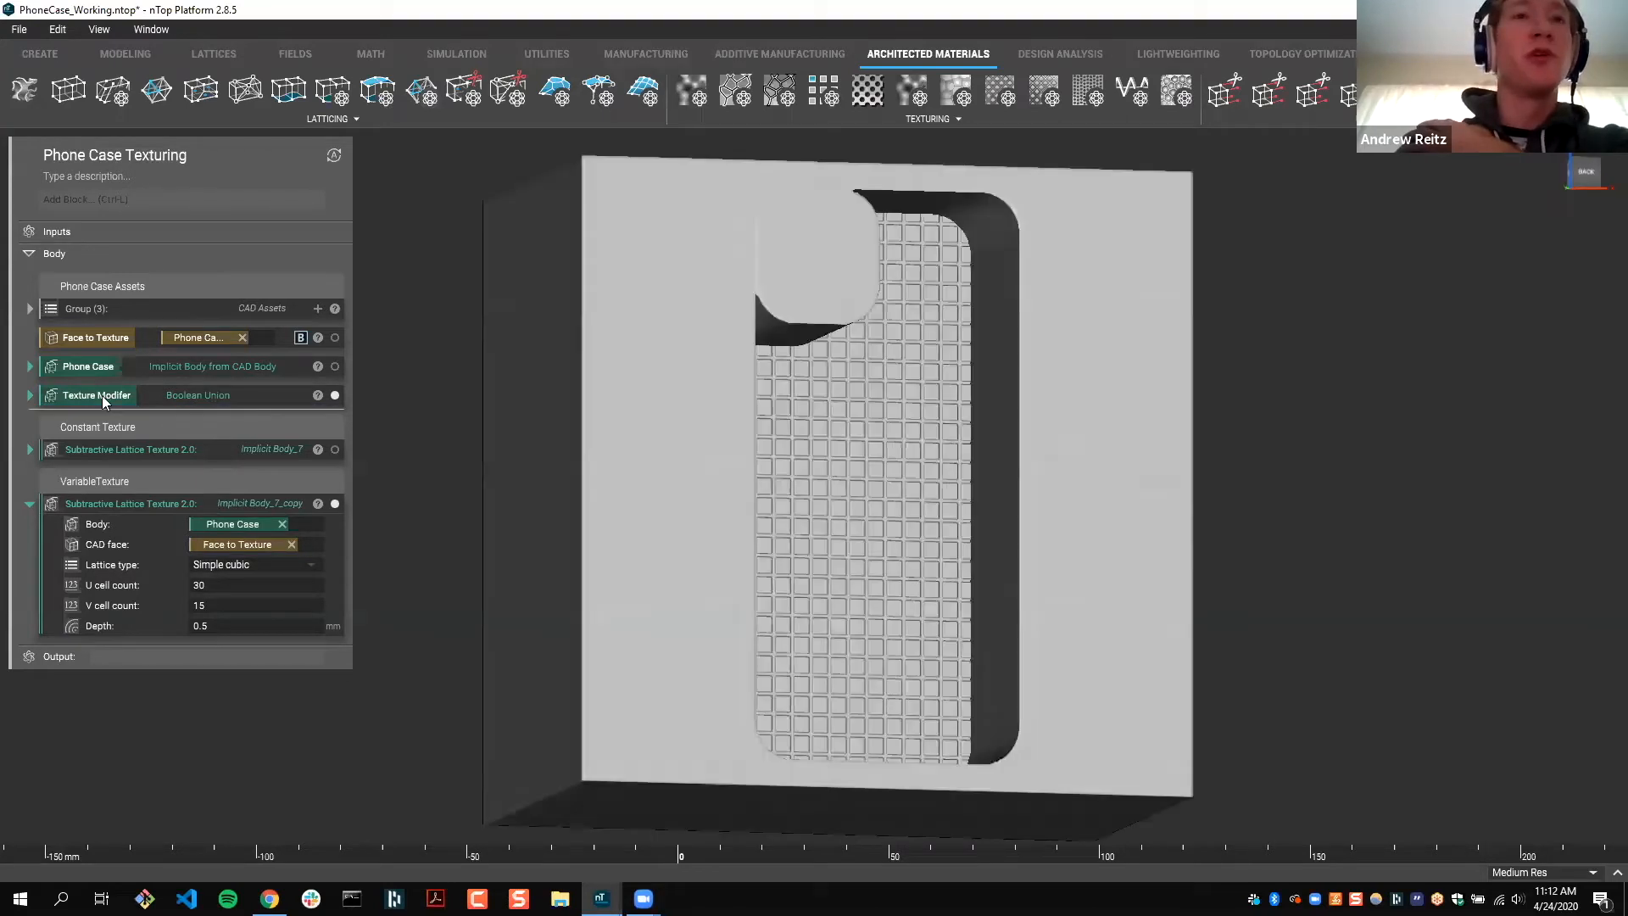
left_click(92, 397)
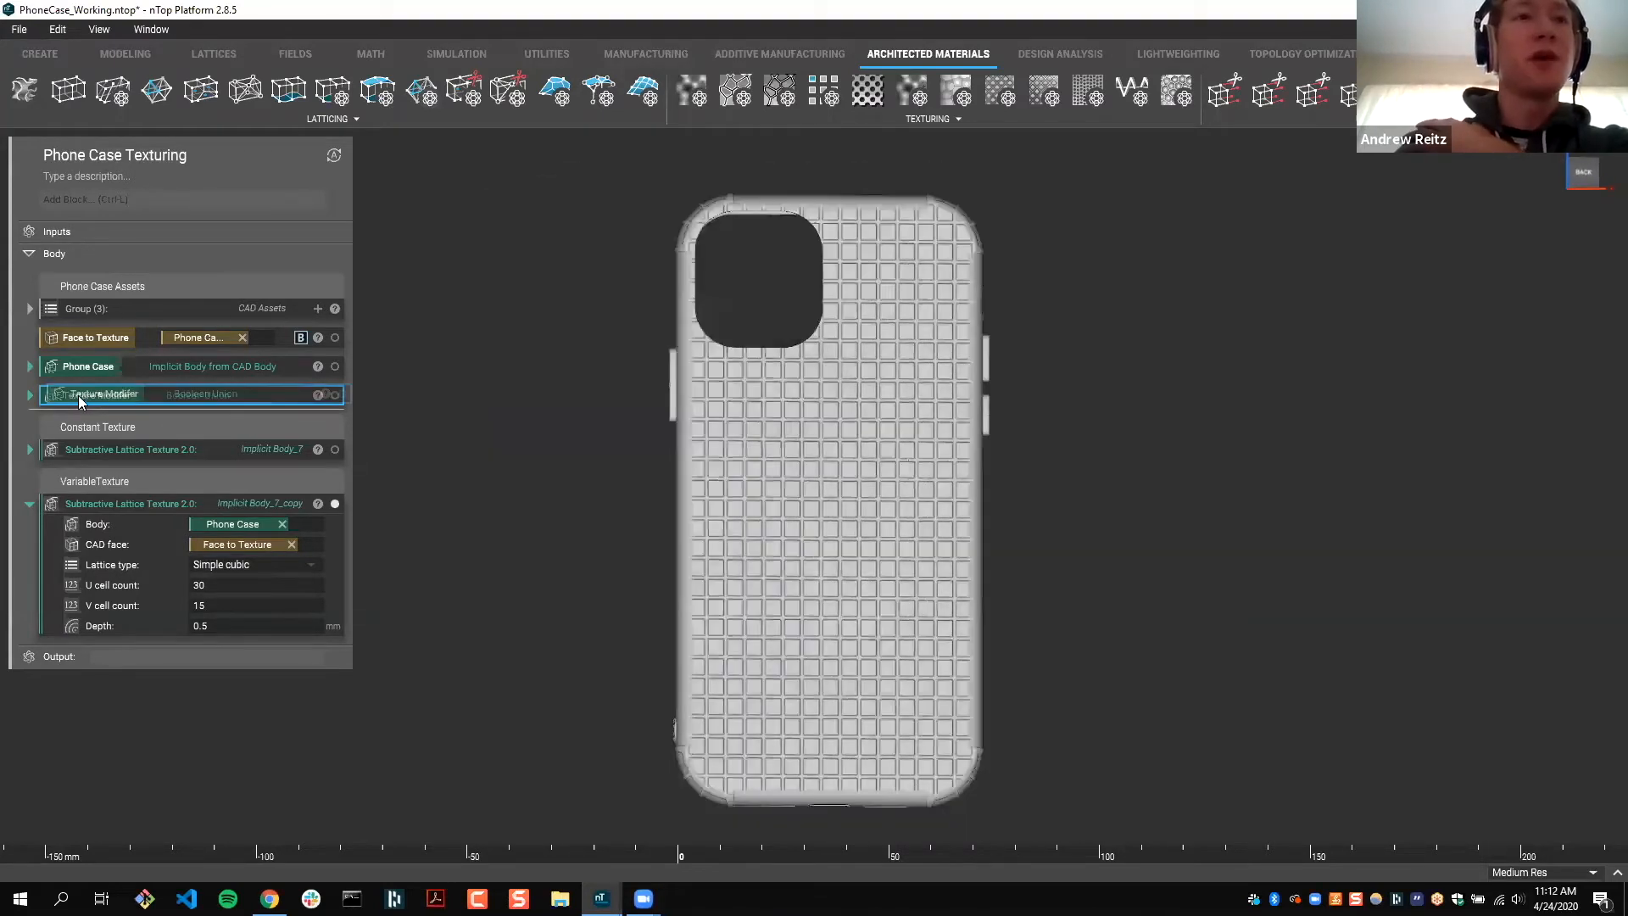
Step: Add a Ramp block below the variable lattice texture and assign Texture Modifer as its scalar field
left_click(146, 200)
type("ramp")
key("Return")
left_click_drag(172, 444, 589, 768)
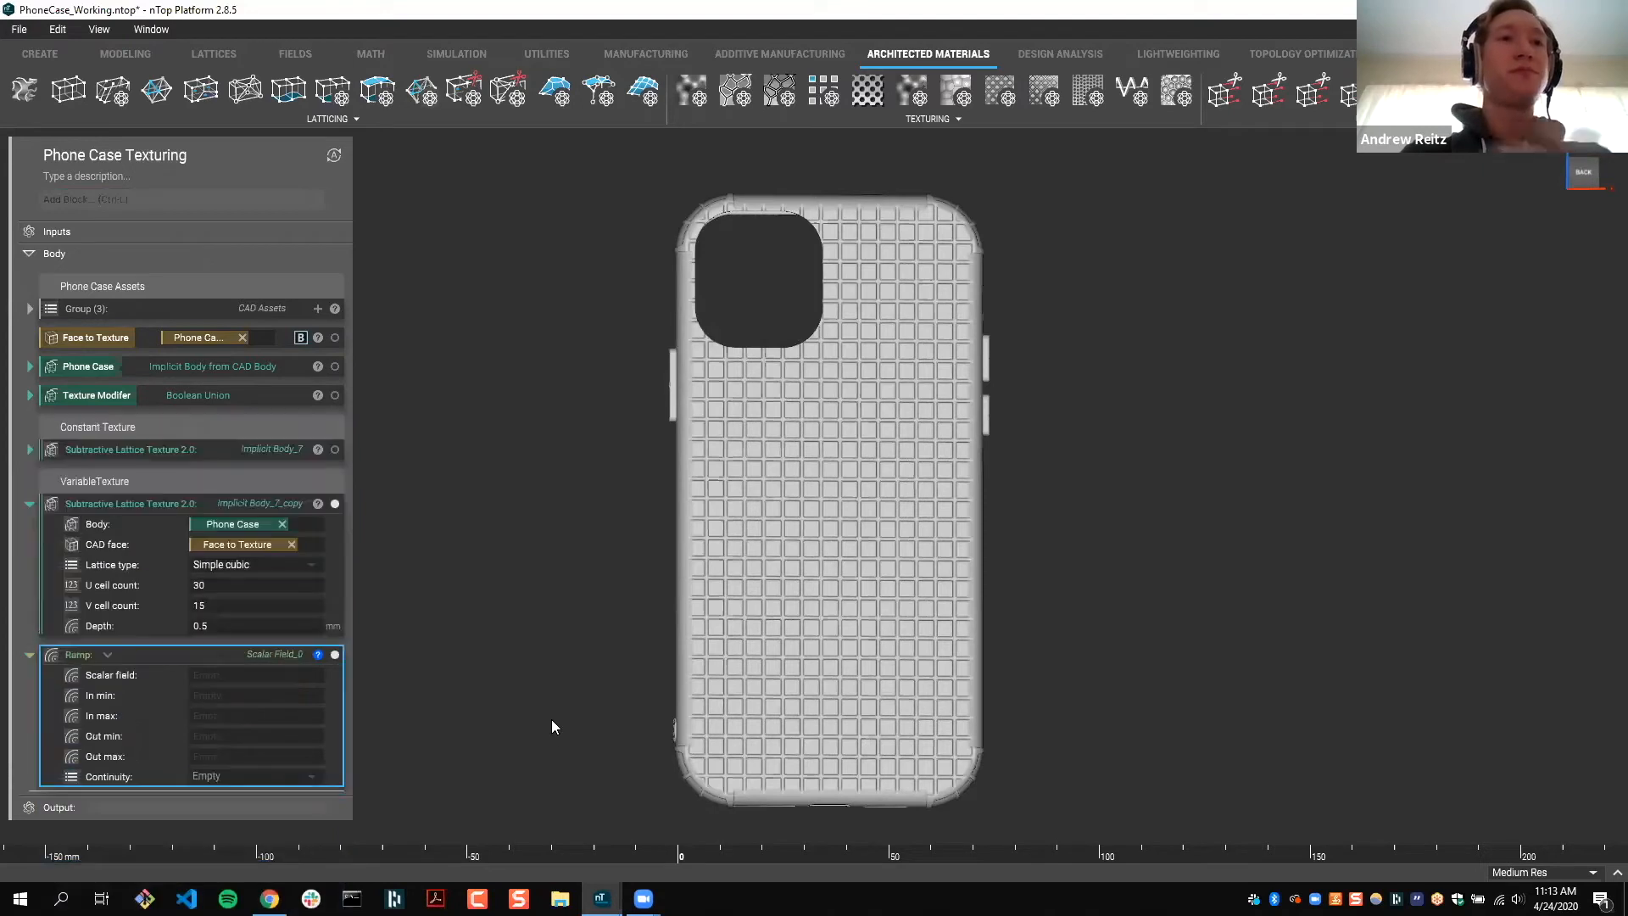
left_click_drag(90, 395, 272, 697)
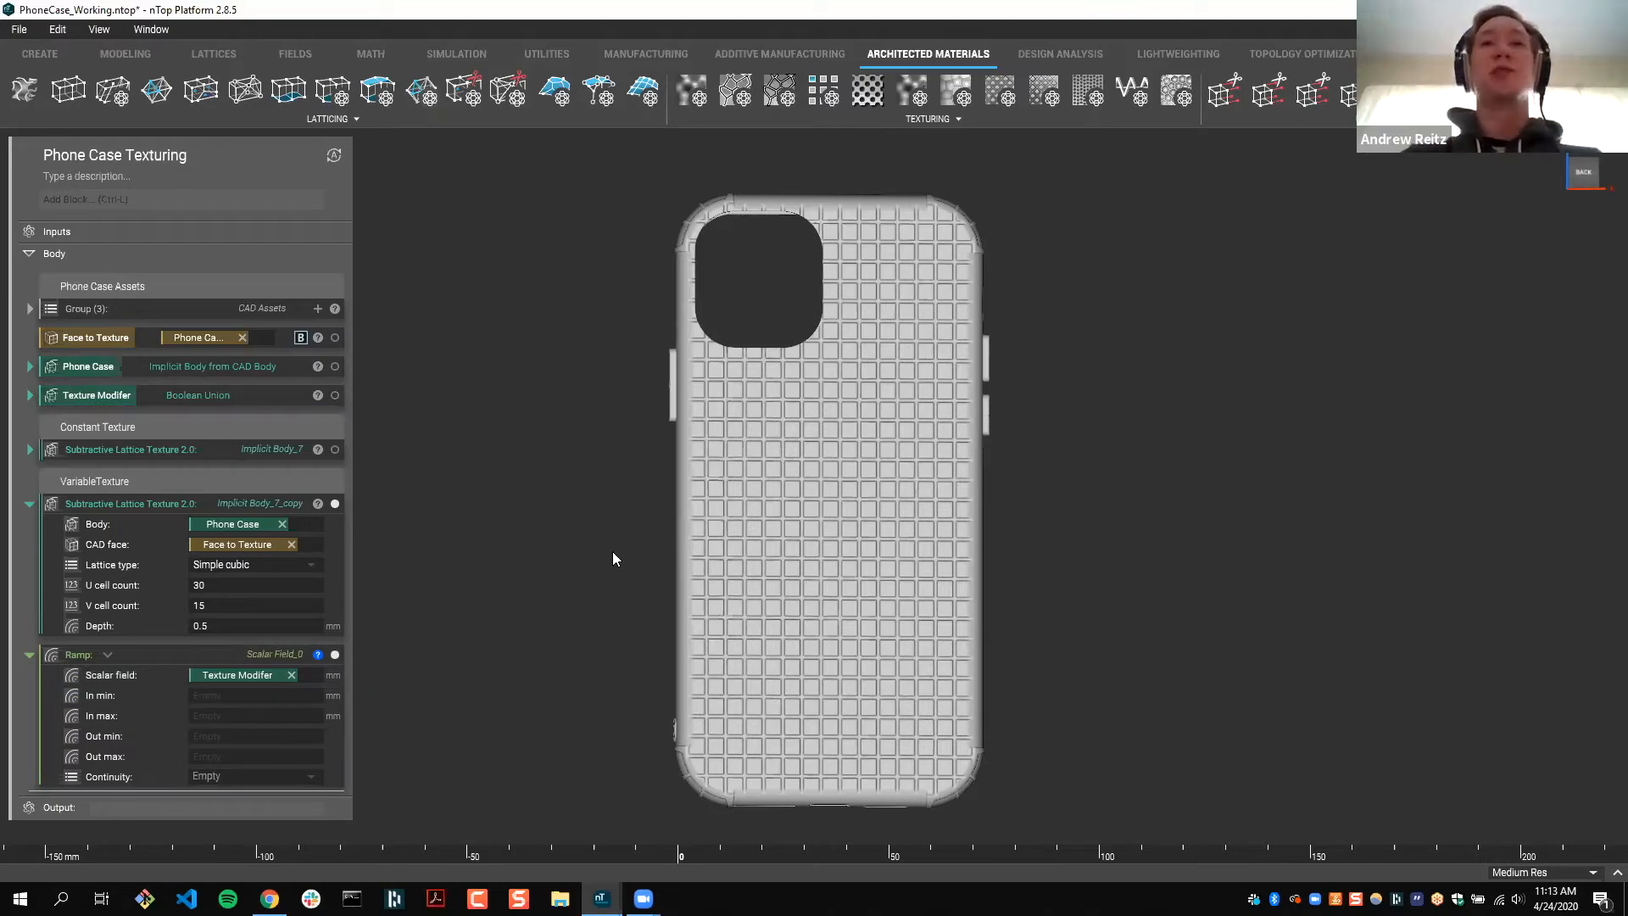
Step: Align the ruler's zero with the camera cutout's edge and examine distances across the textured face up close
scroll(736, 622, "up", 3)
scroll(774, 773, "up", 2)
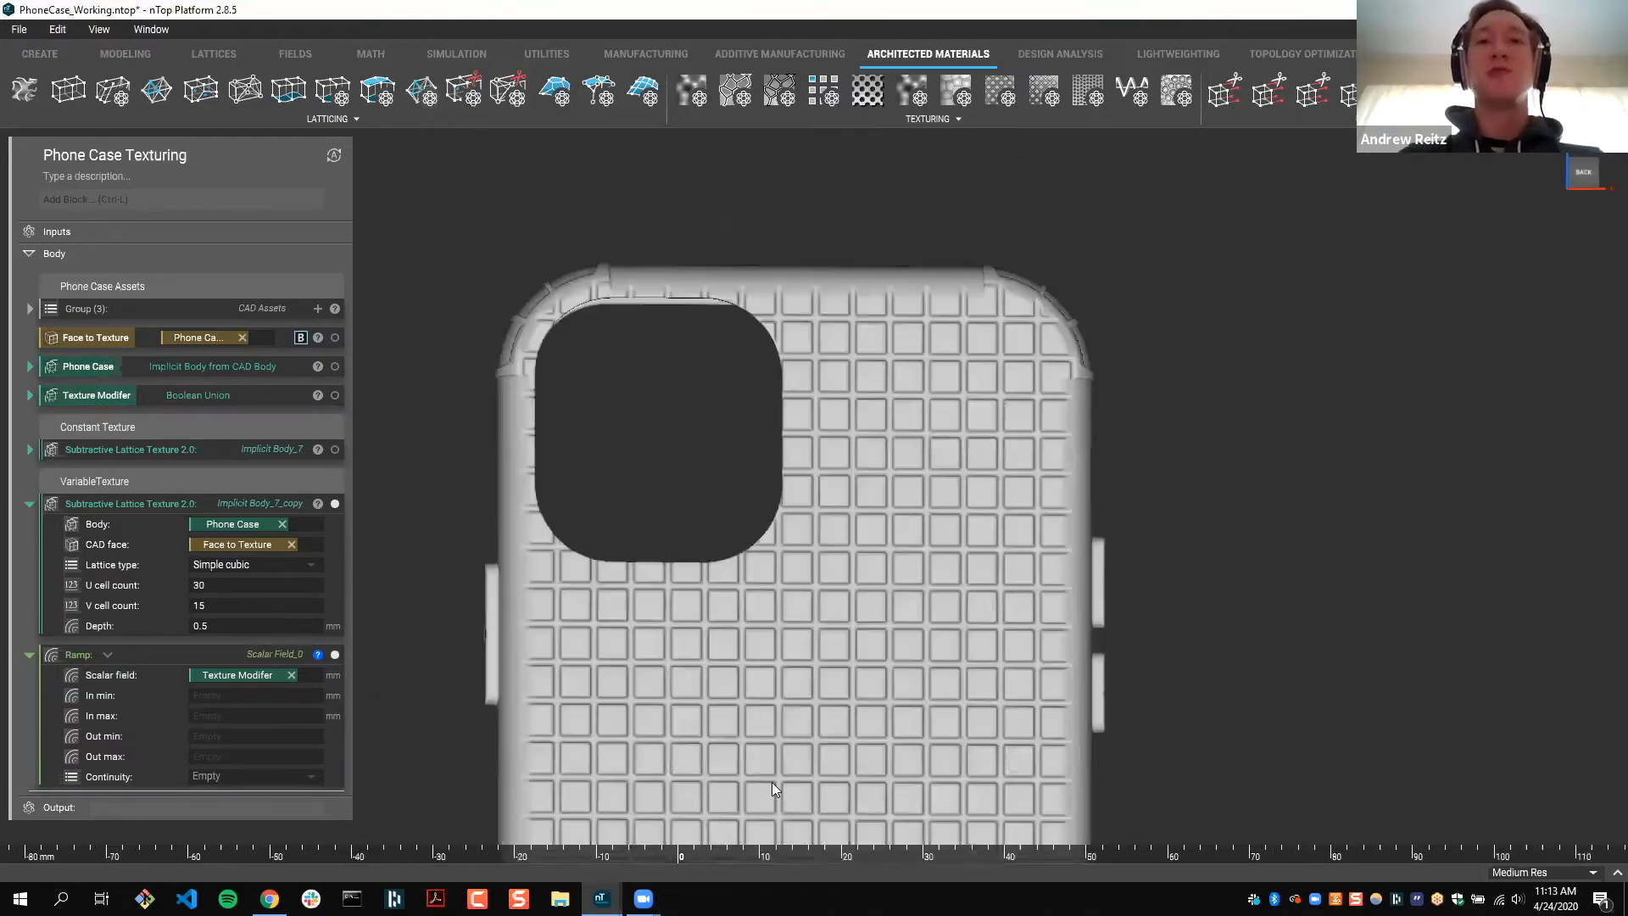
scroll(918, 655, "up", 2)
scroll(918, 655, "up", 2)
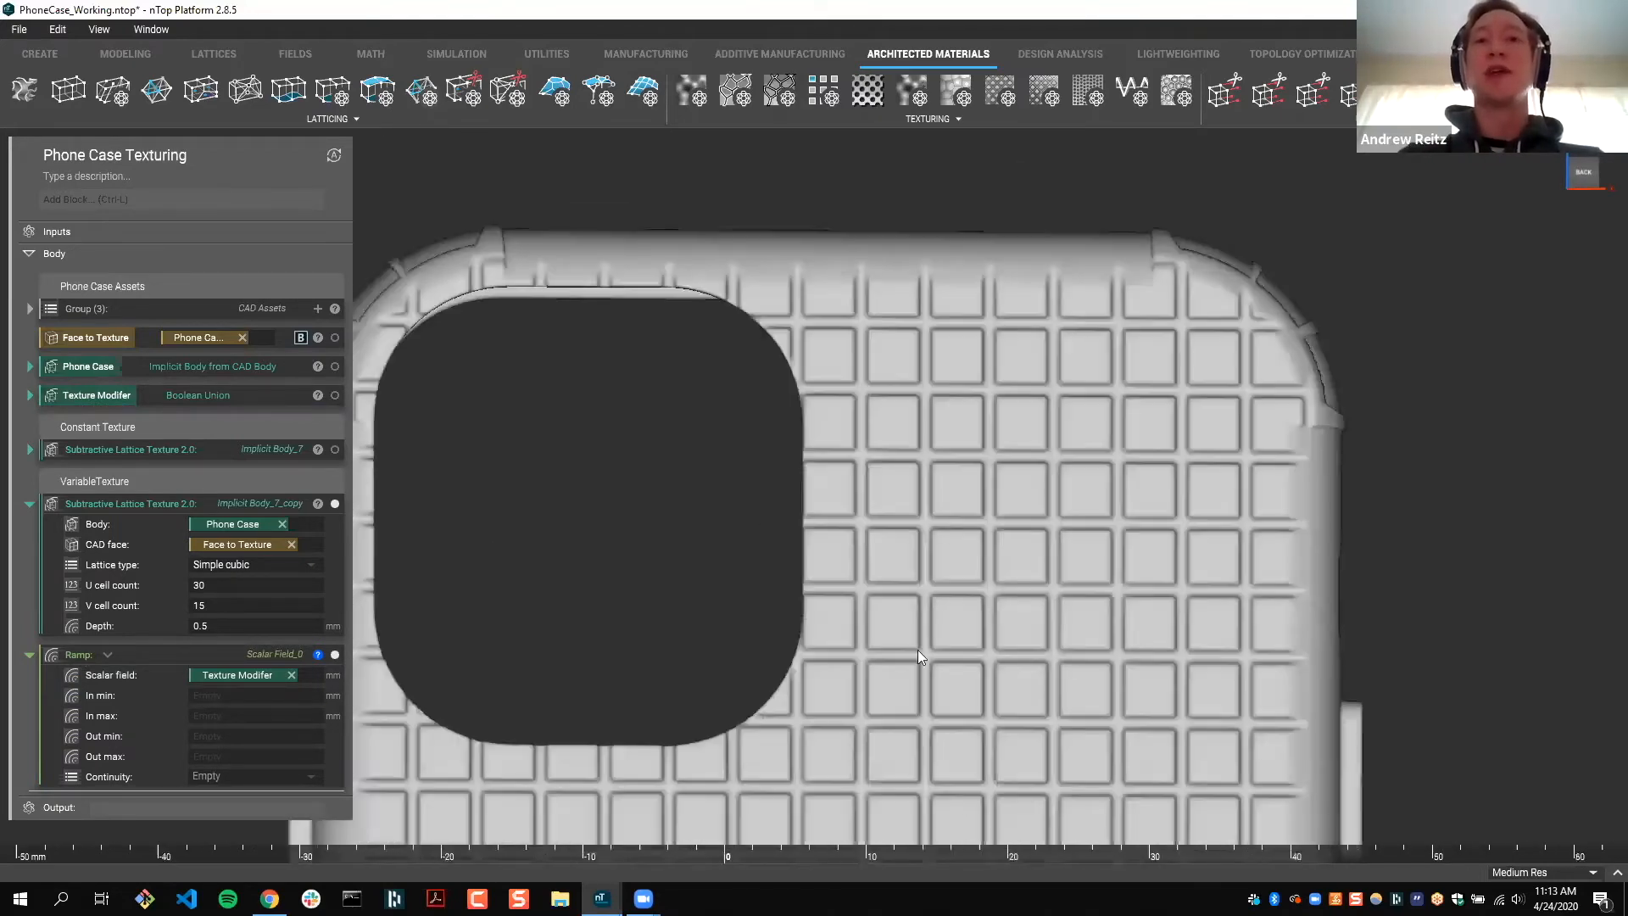
middle_click_drag(869, 434, 813, 672)
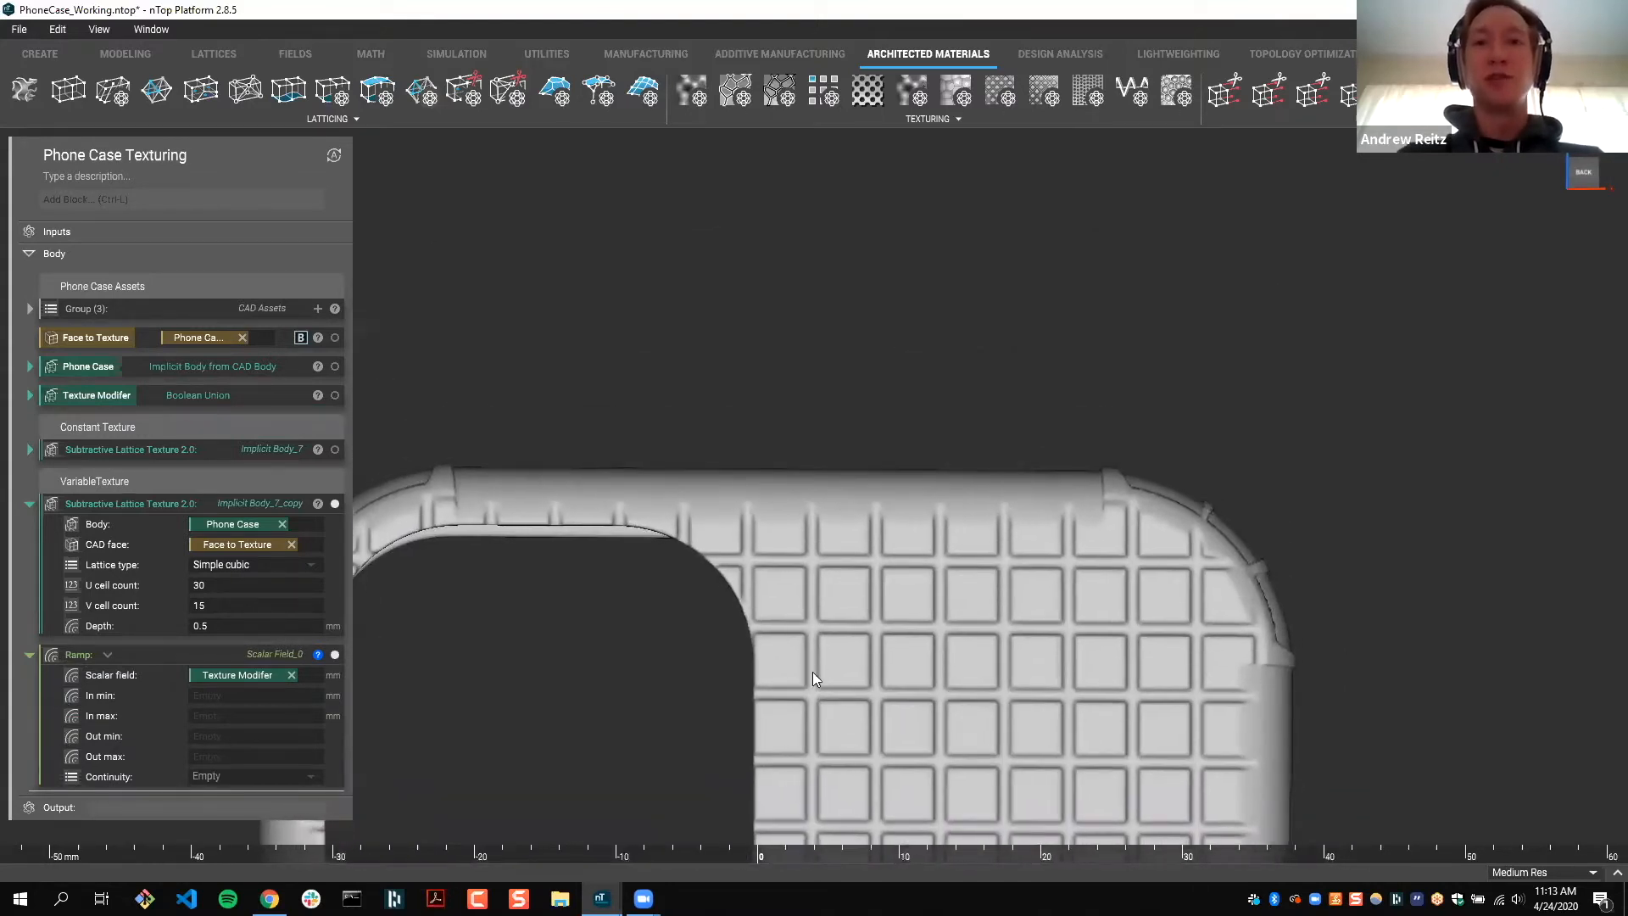
left_click_drag(761, 850, 760, 850)
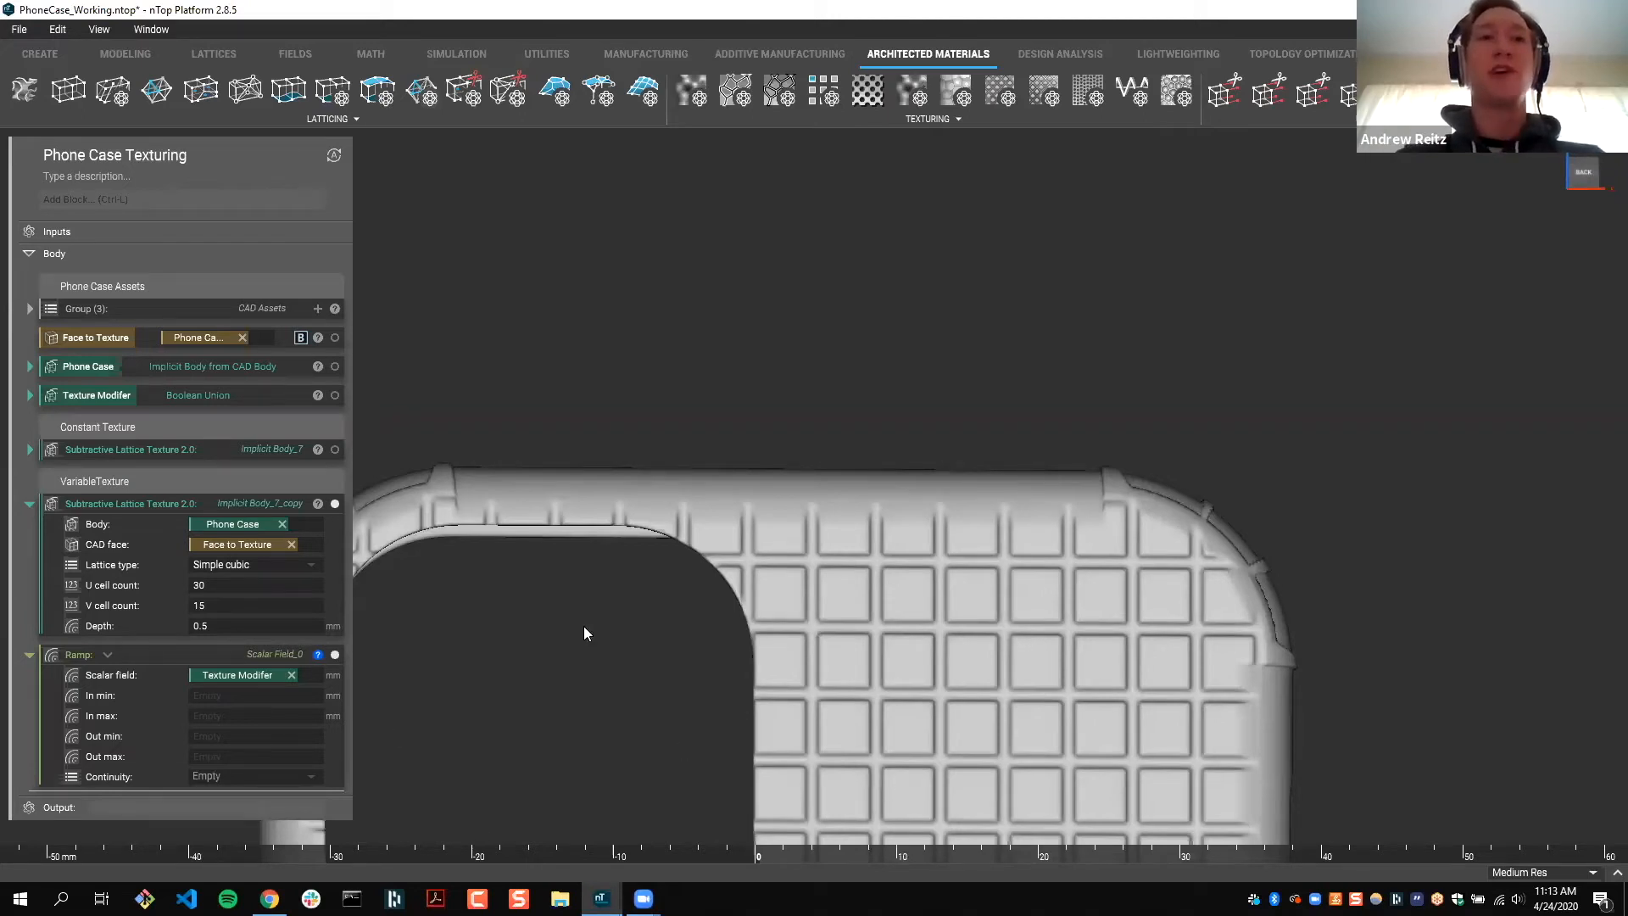
left_click(792, 473)
scroll(768, 459, "down", 5)
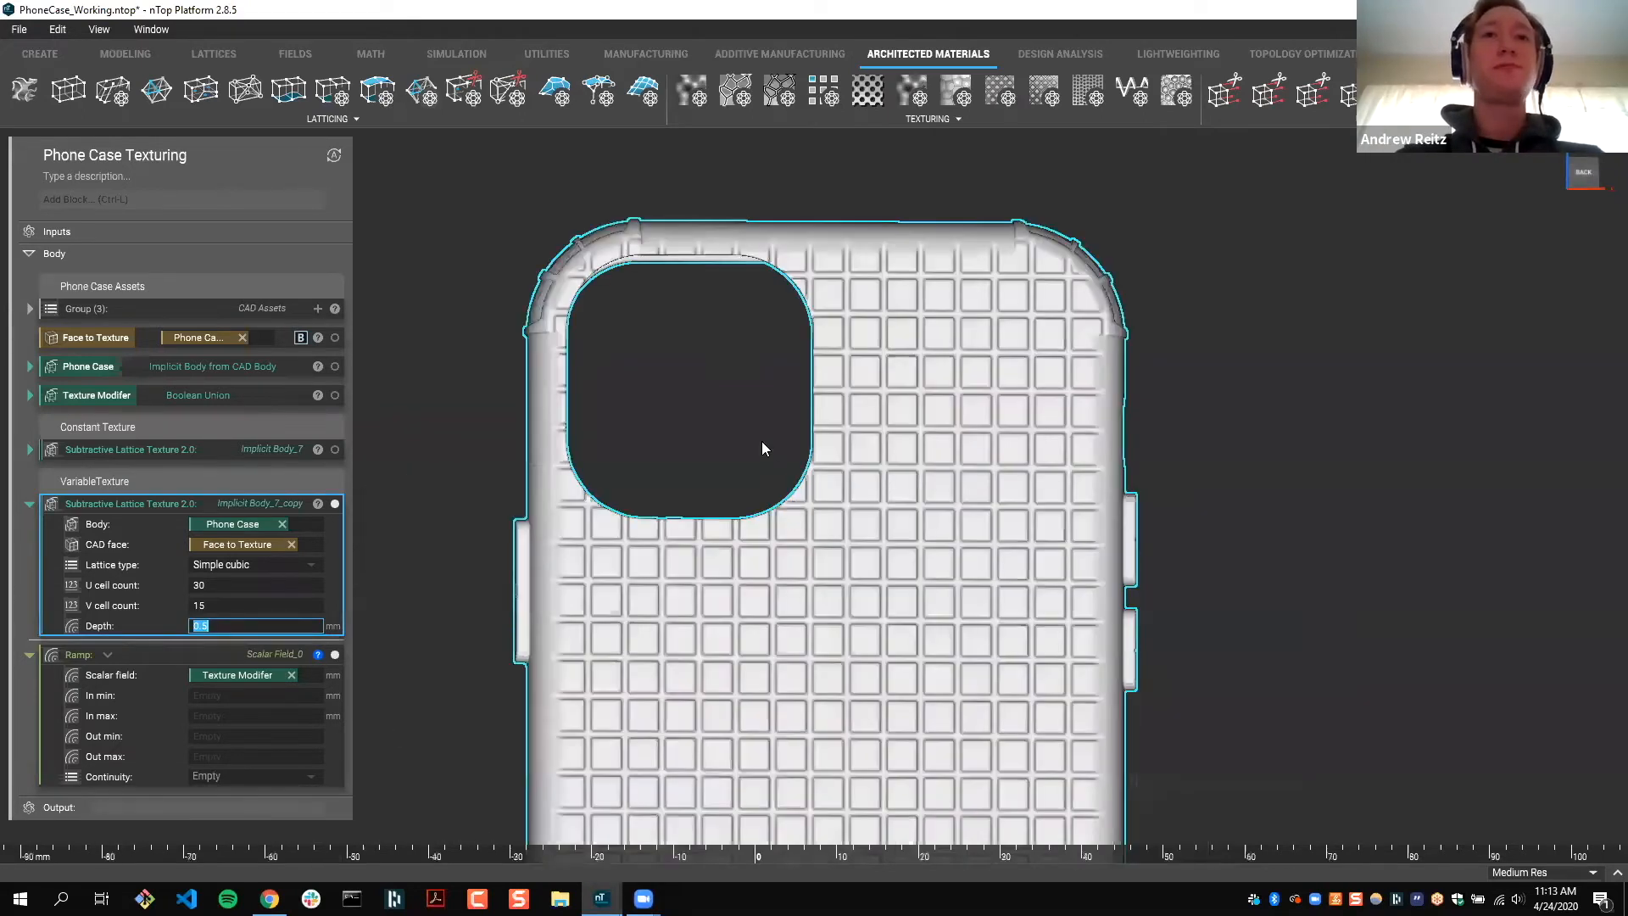
Step: Set the Ramp to In min 0, In max 10, Out min 0 mm and Out max .5 mm with Geometric (C0) continuity
left_click(214, 696)
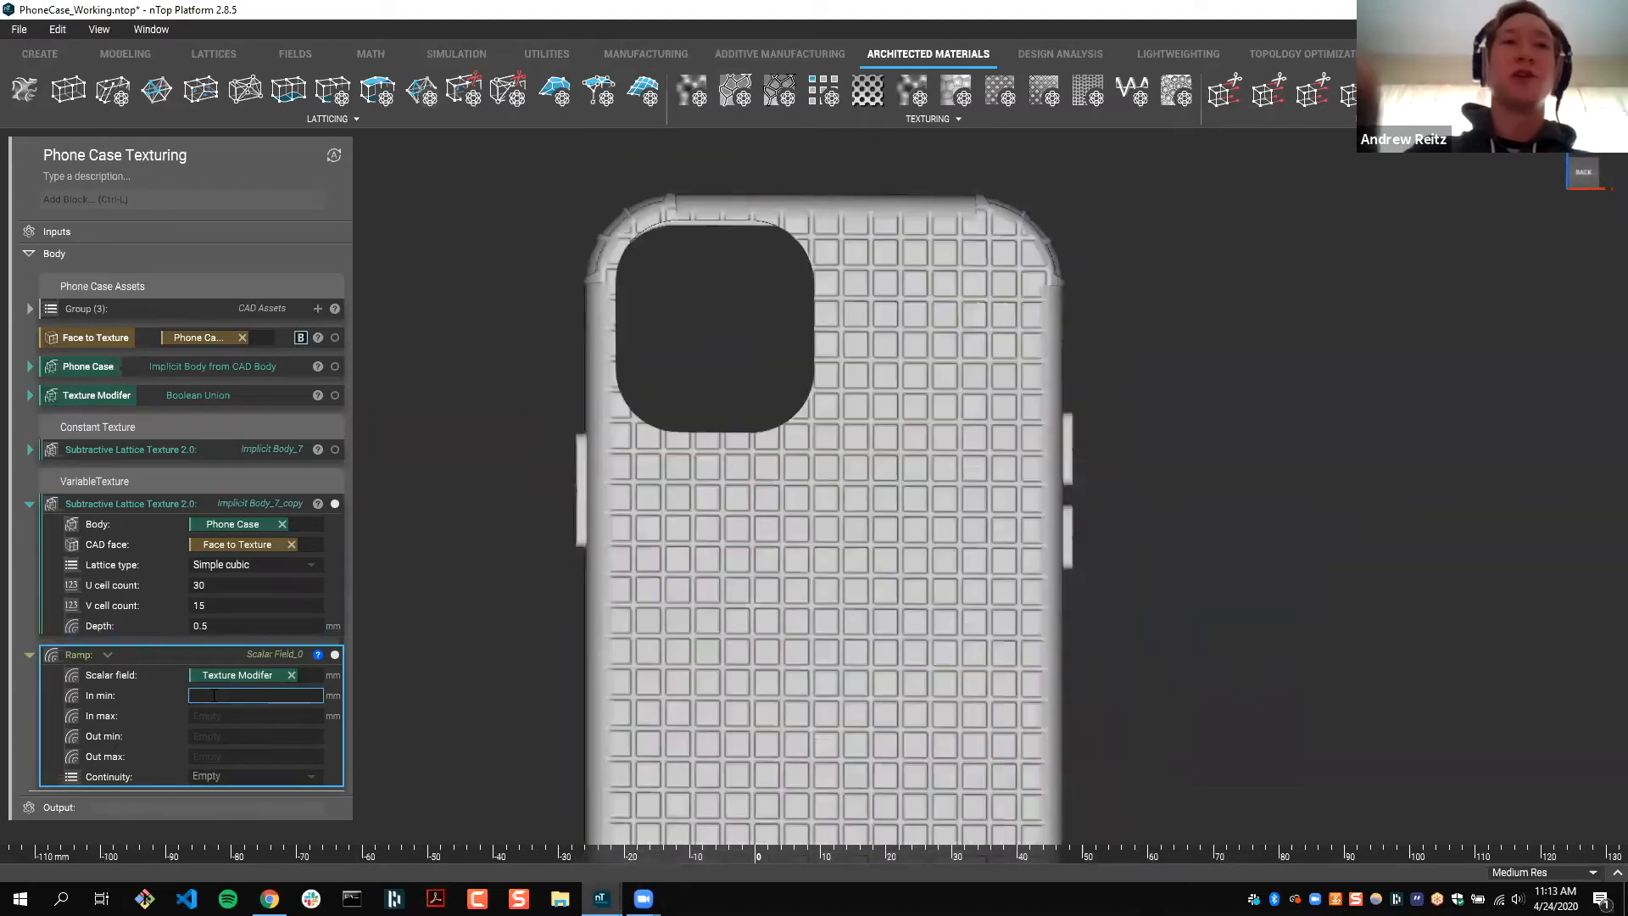
type("0")
key("Return")
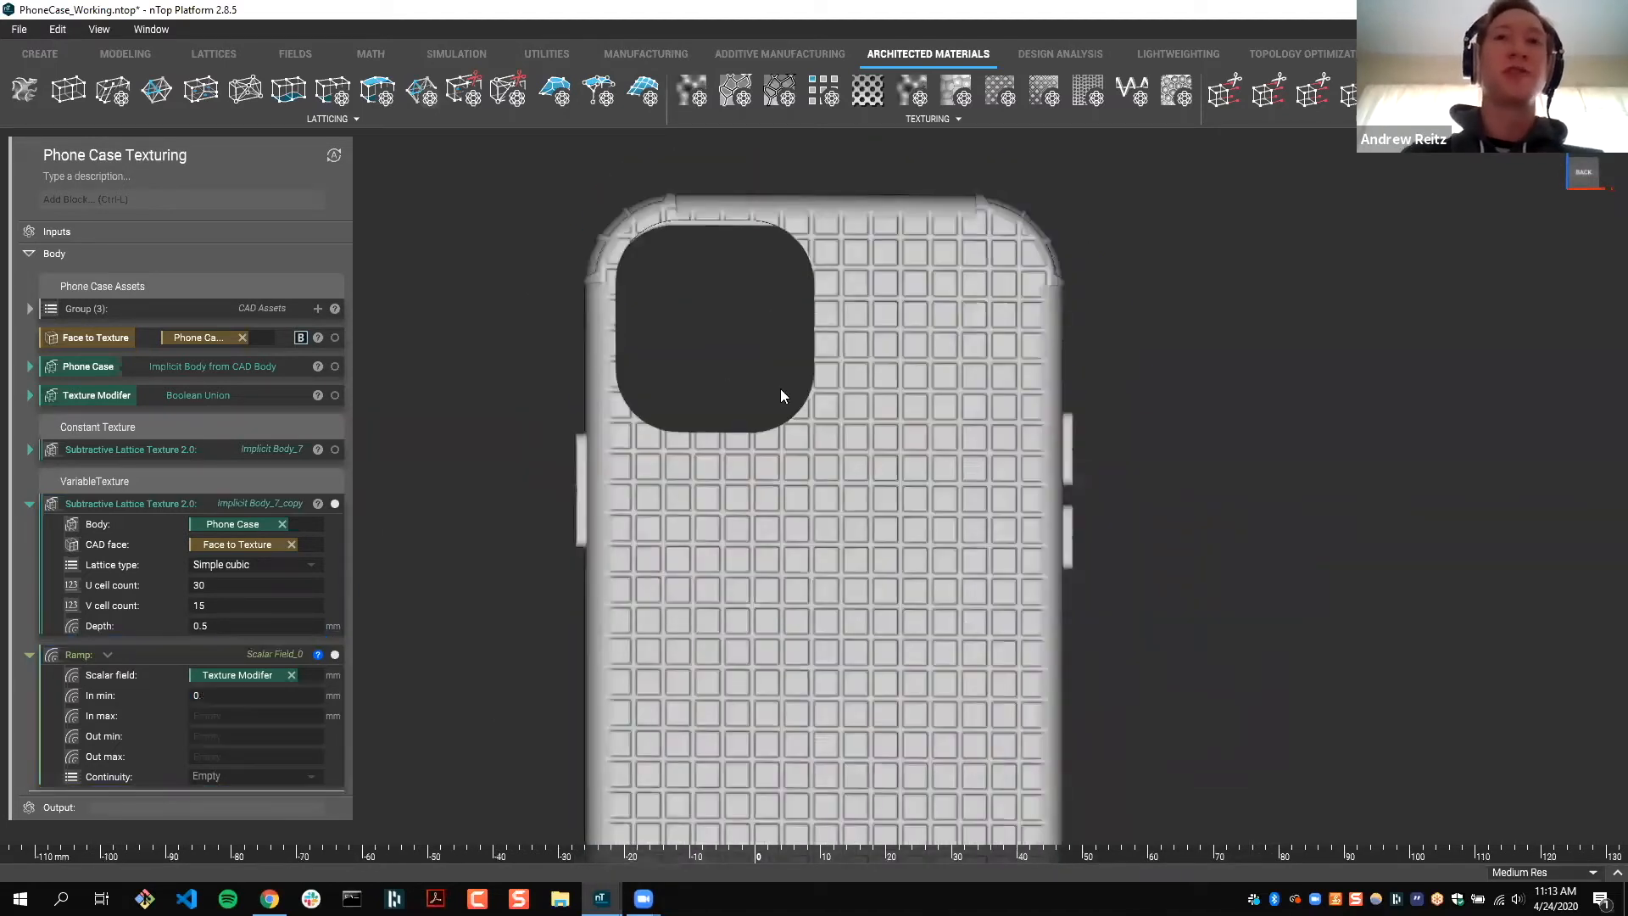
left_click(258, 738)
type("0 mm")
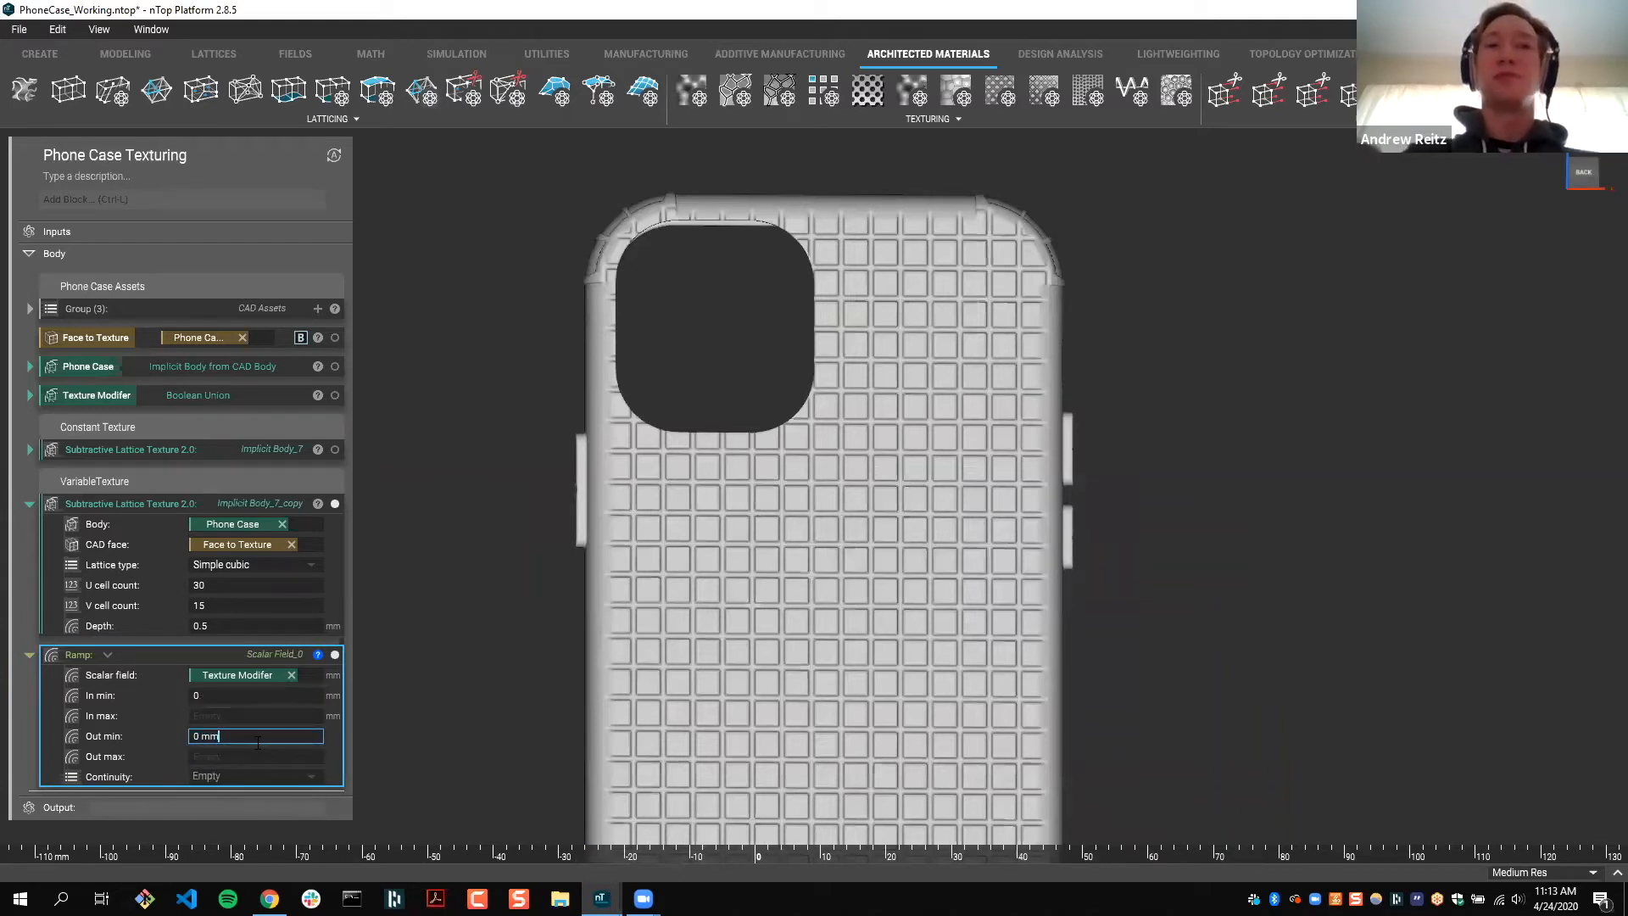
left_click(254, 715)
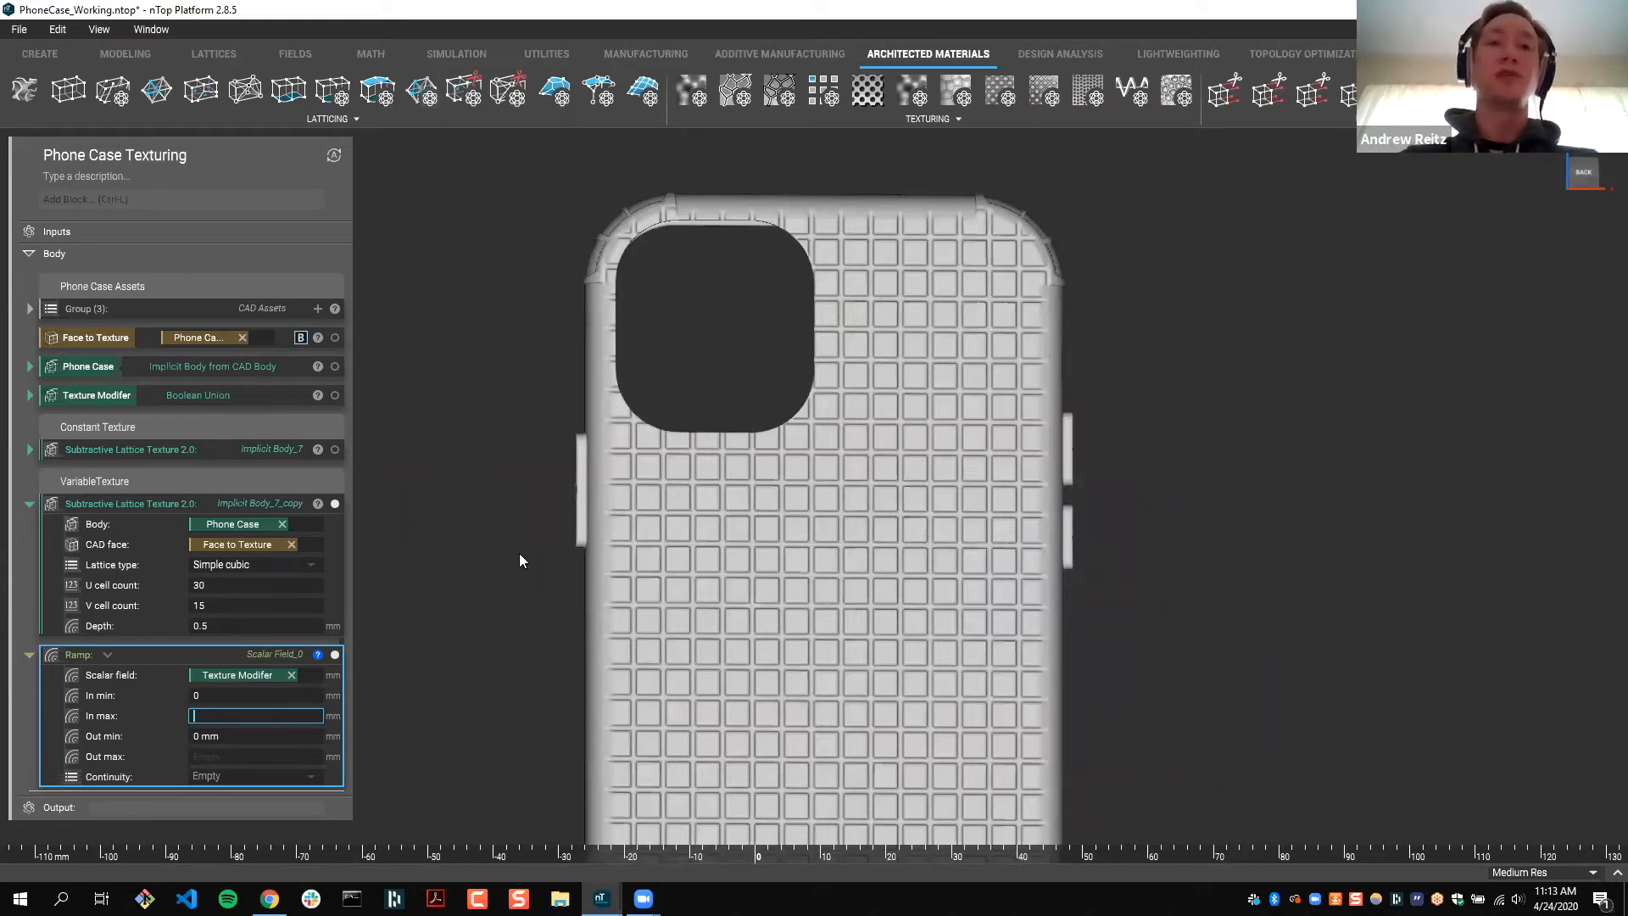
type("10")
left_click(297, 755)
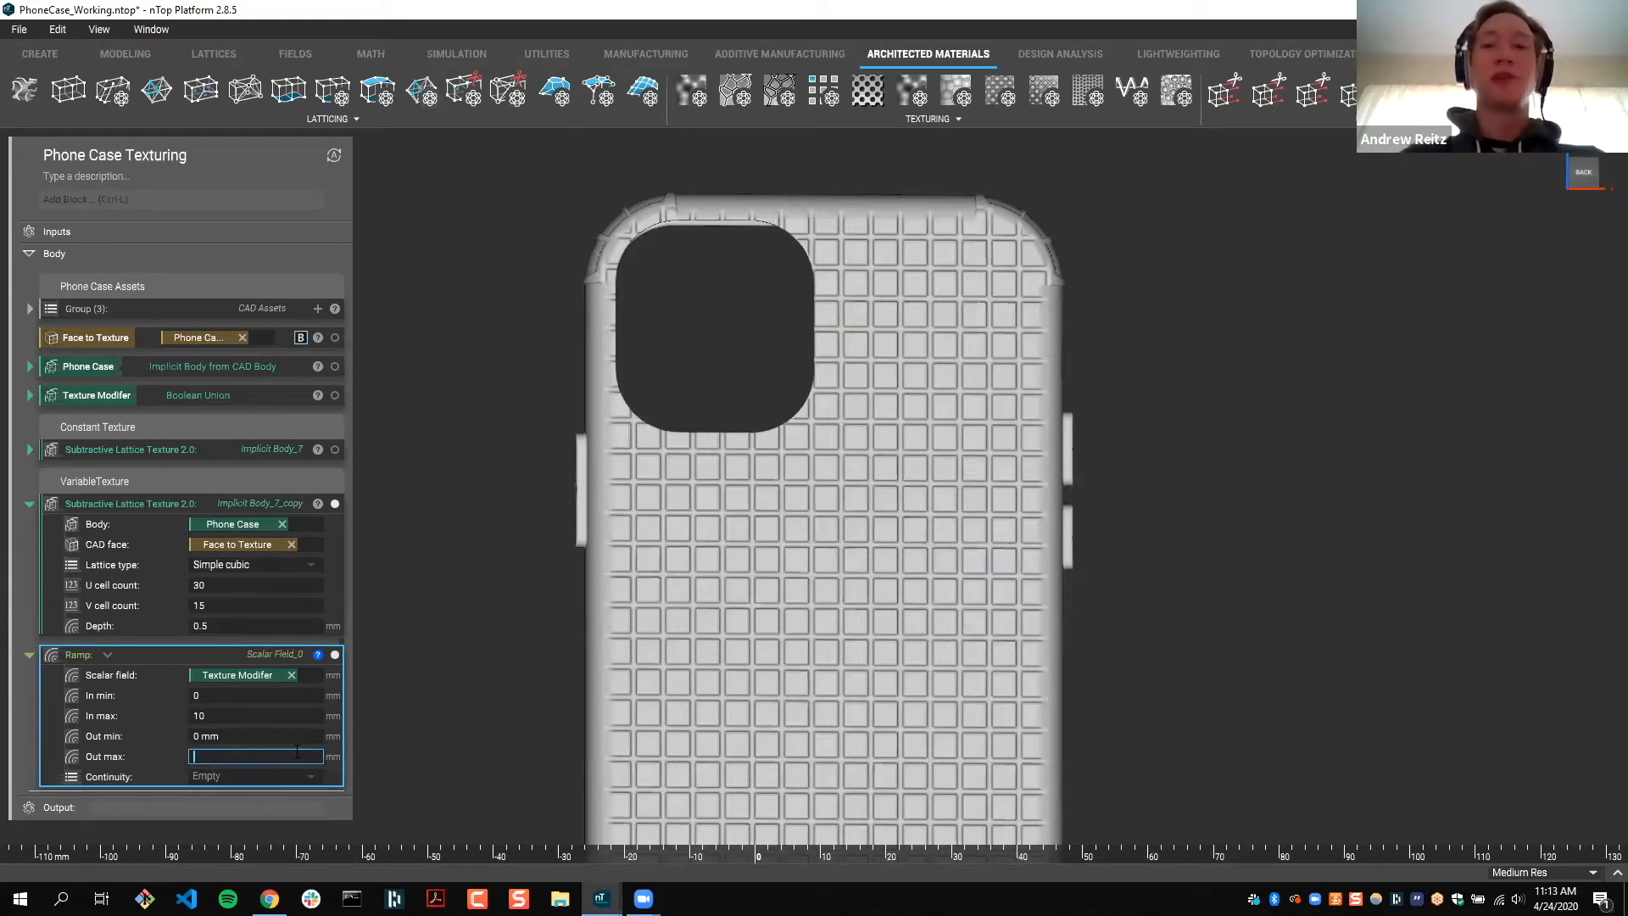
type(".5 mm")
key("Return")
left_click(264, 777)
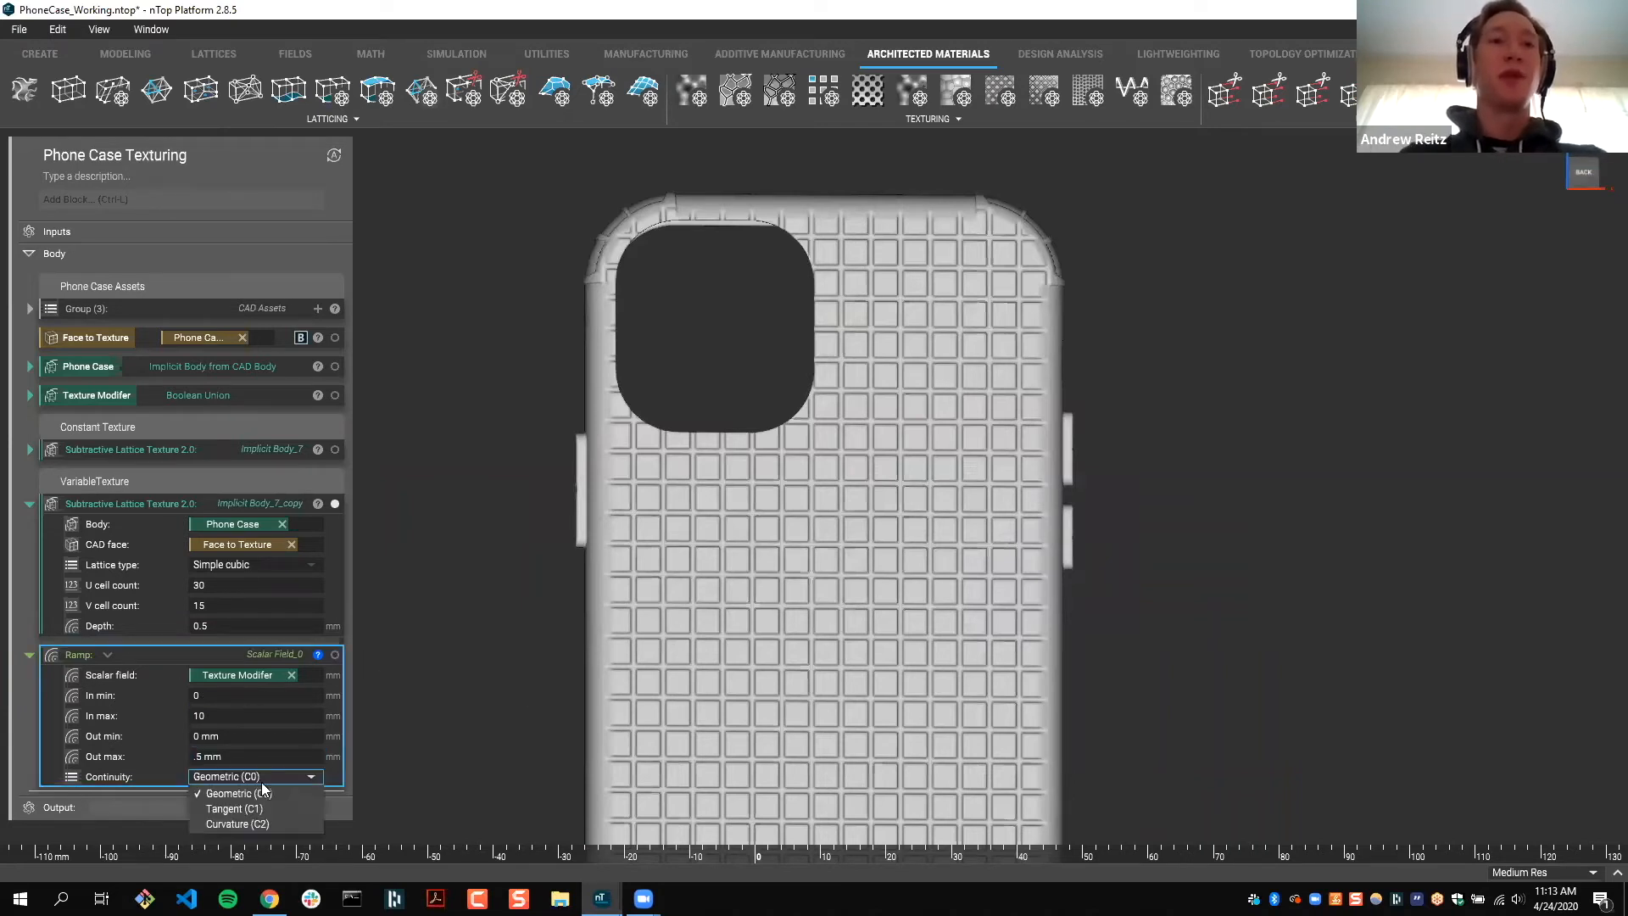
left_click(259, 795)
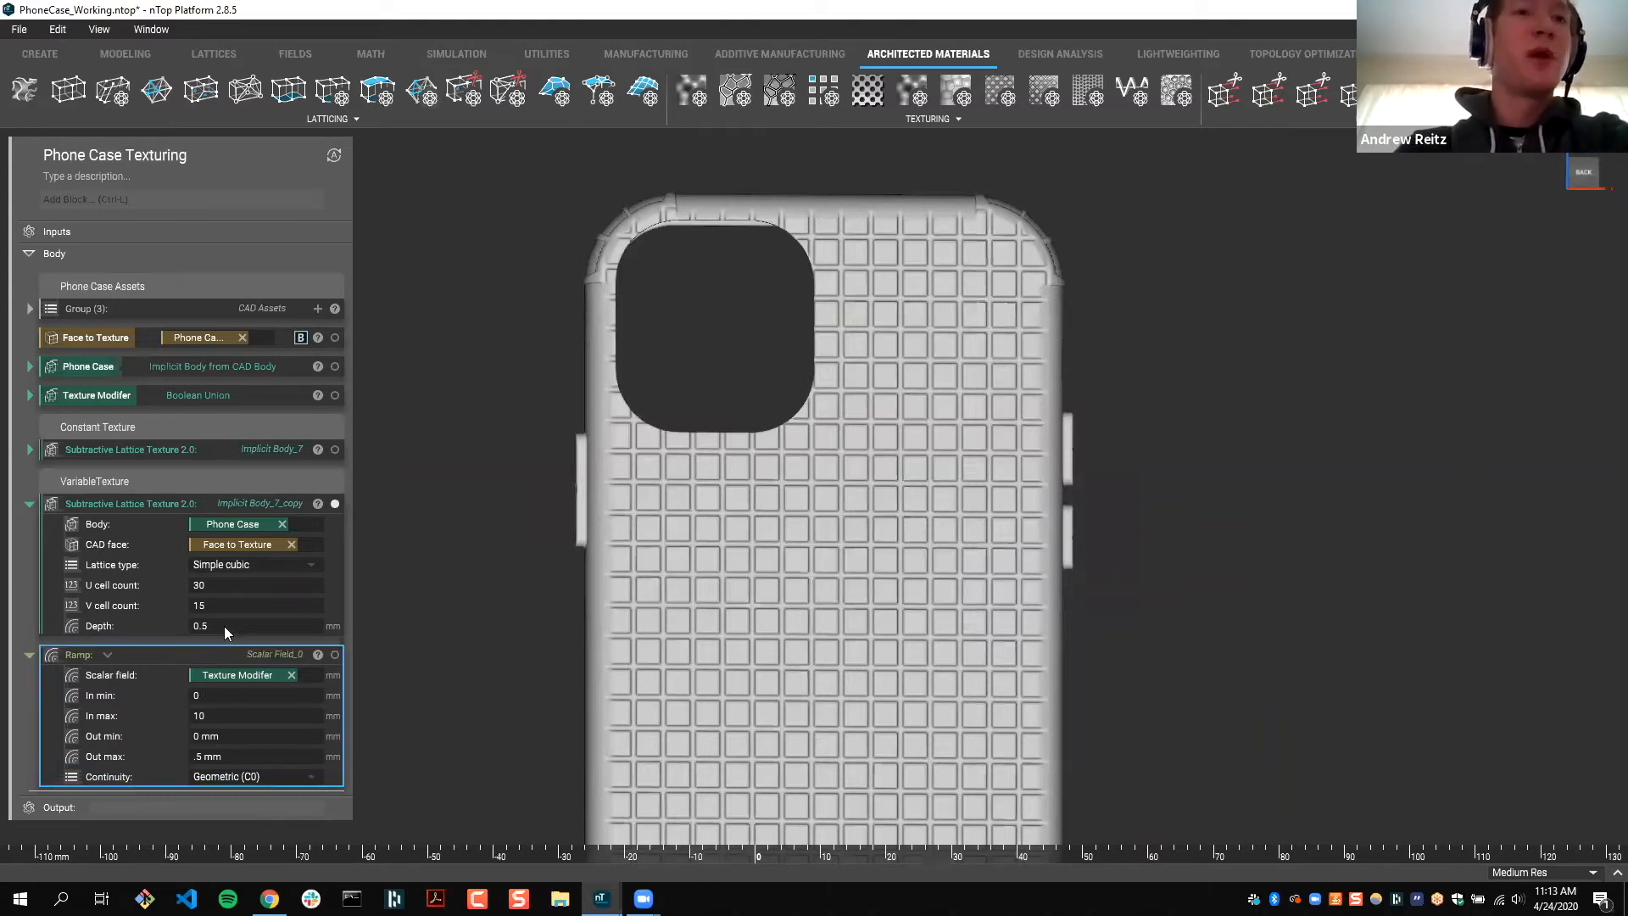
Step: Assign the Ramp block as the Depth of the variable subtractive lattice texture
left_click_drag(228, 655, 466, 634)
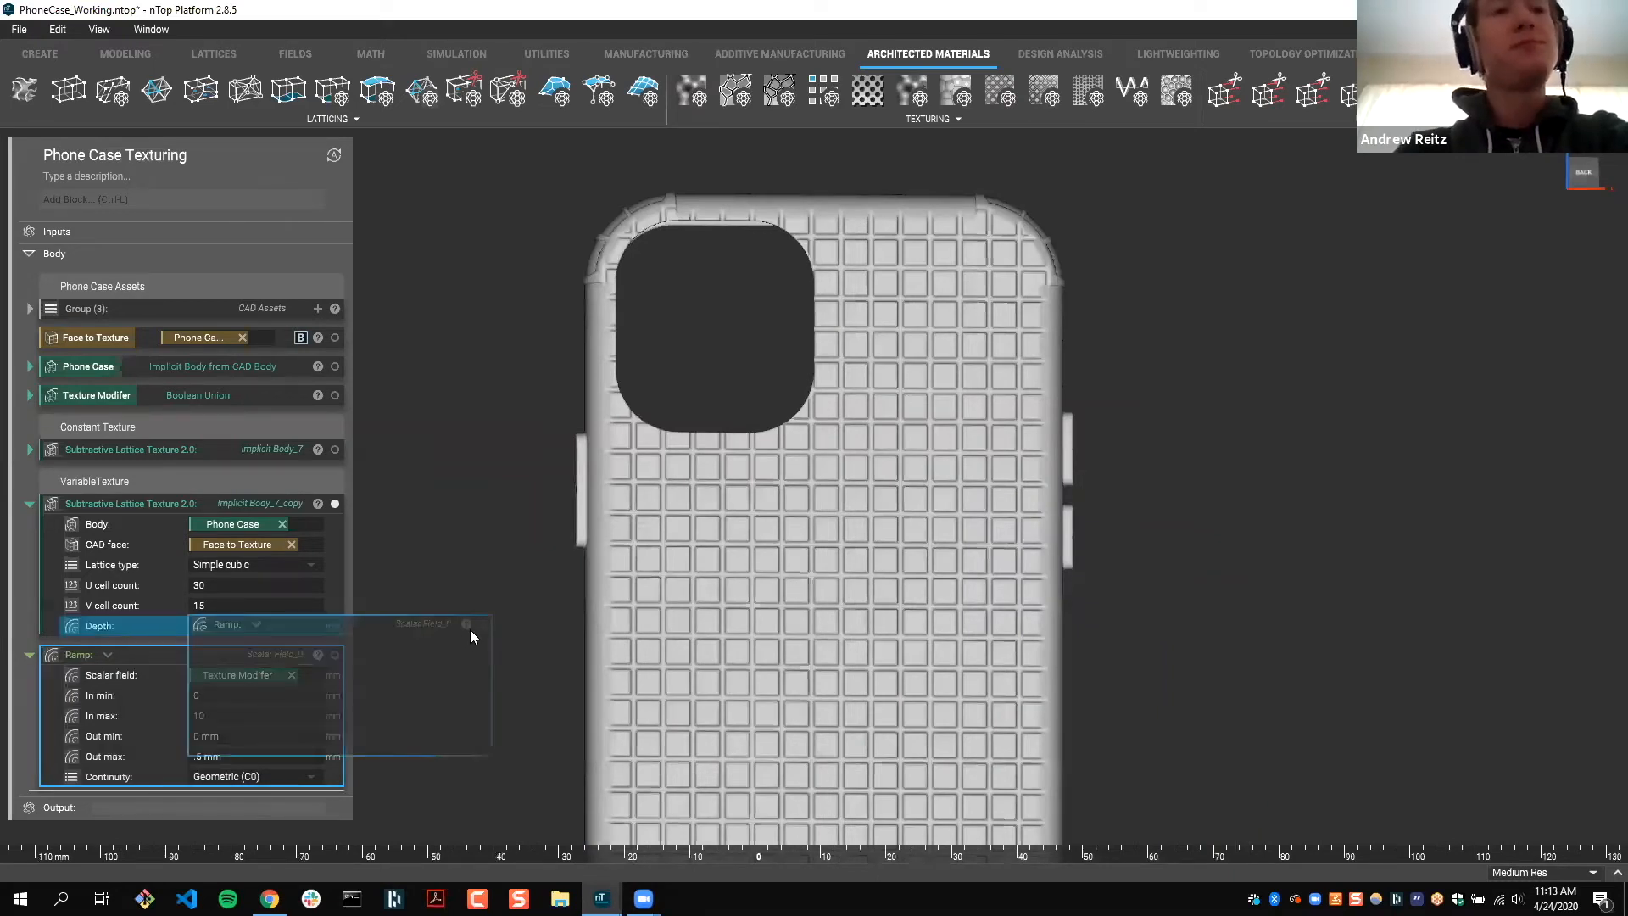
left_click_drag(470, 629, 470, 629)
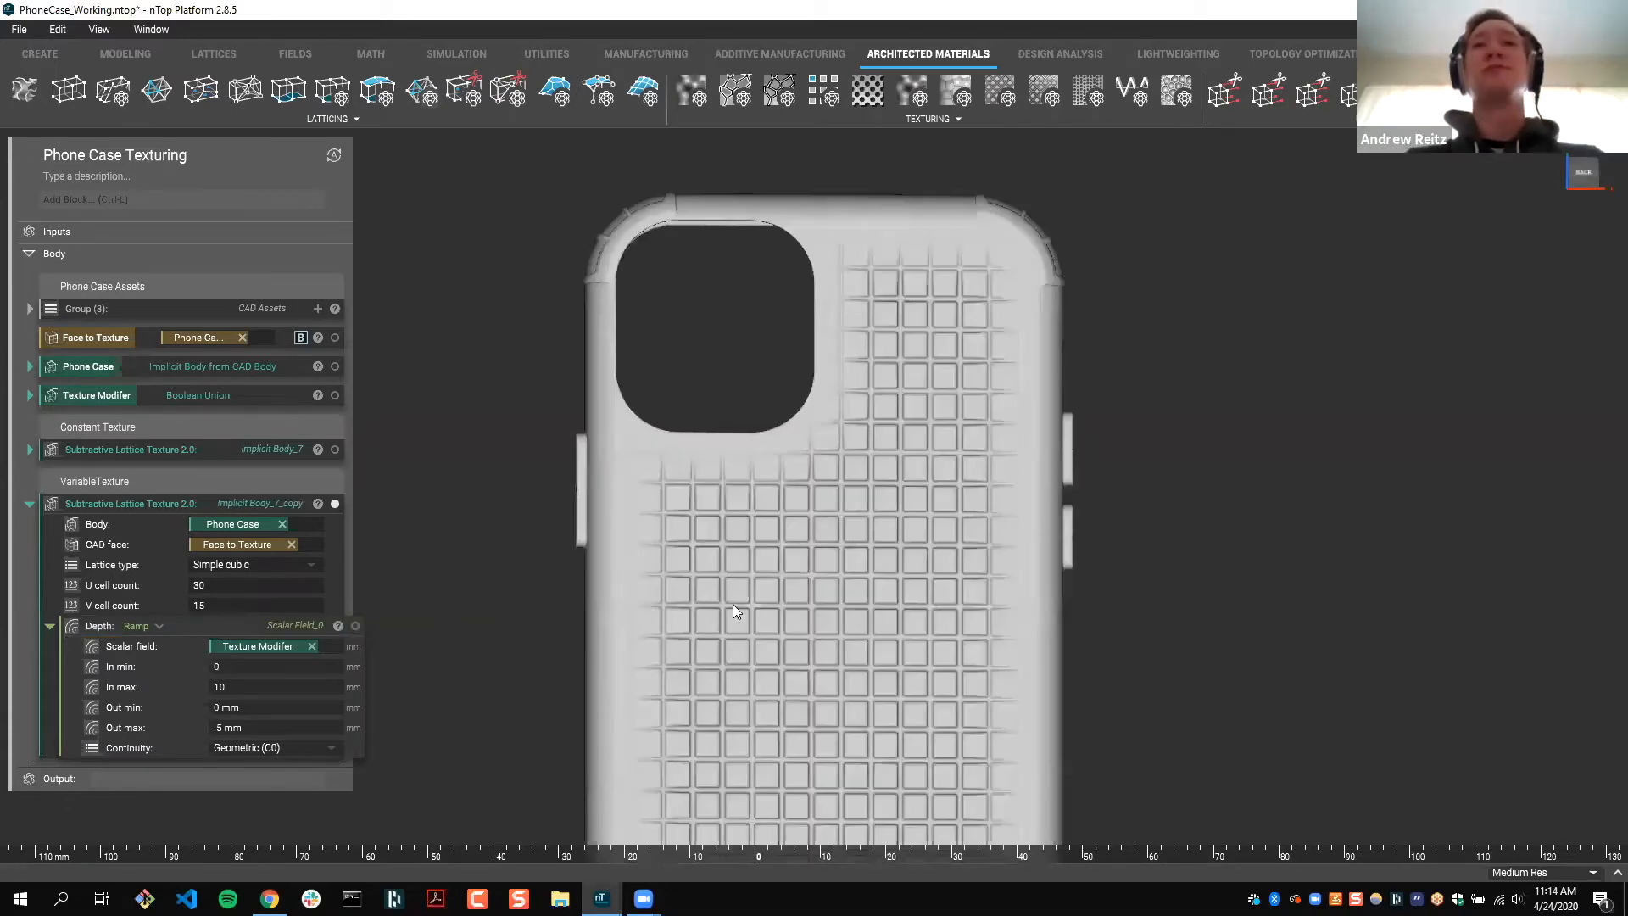
Step: Examine how the lattice depth fades near the case edges and camera cutout, both overall and up close
scroll(725, 497, "down", 3)
scroll(725, 497, "down", 1)
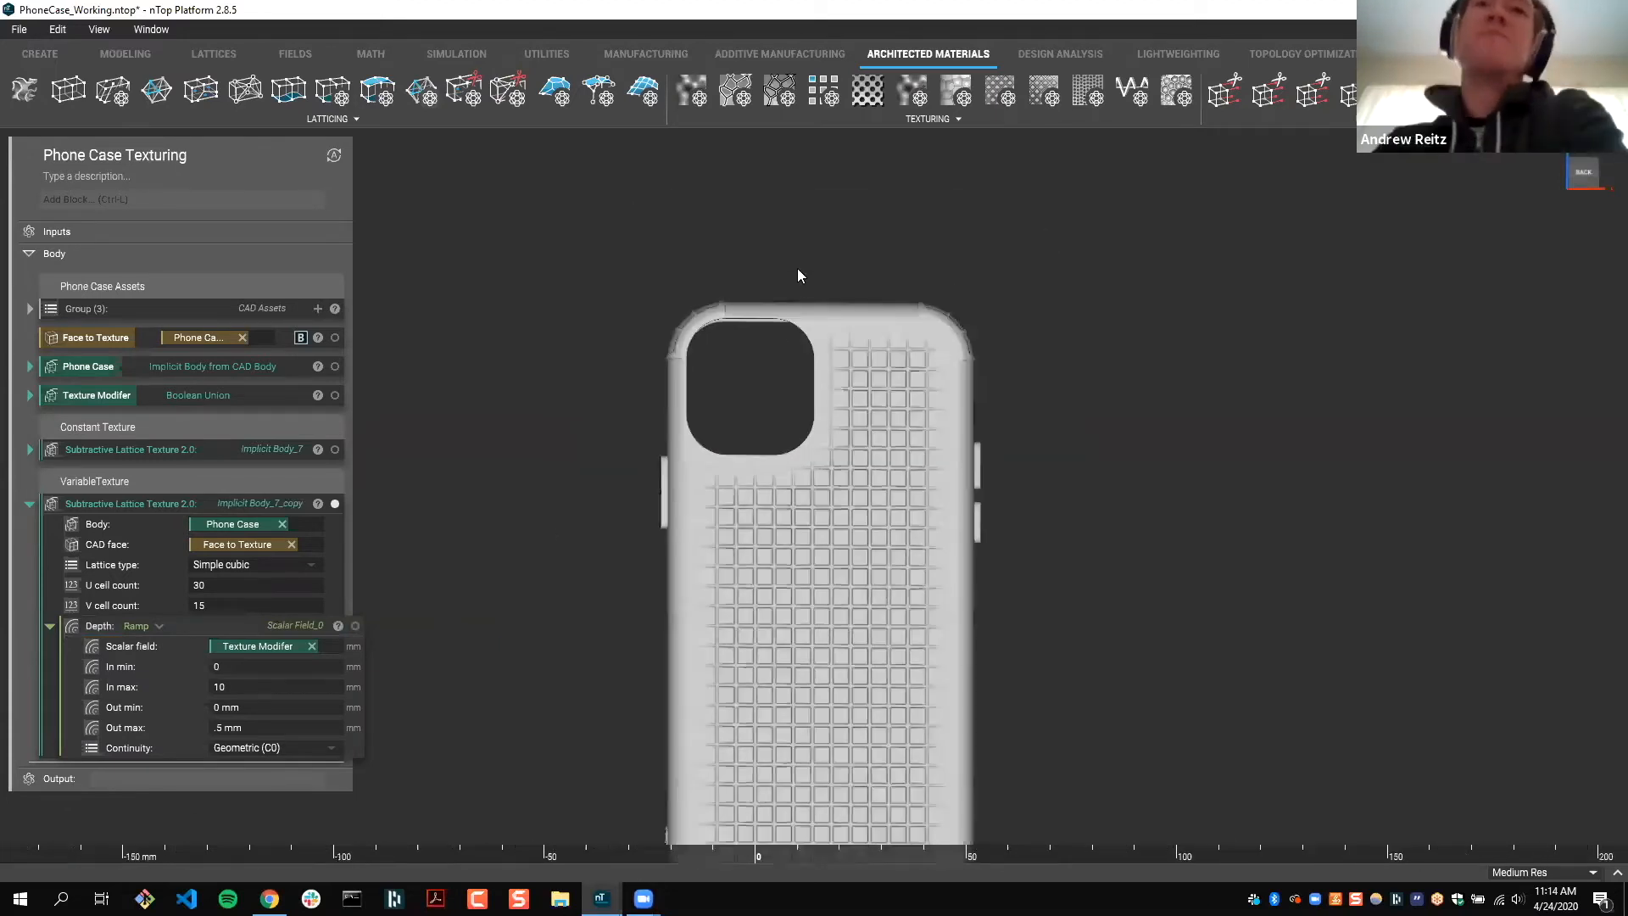
key("f")
scroll(787, 310, "up", 1)
scroll(785, 299, "down", 1)
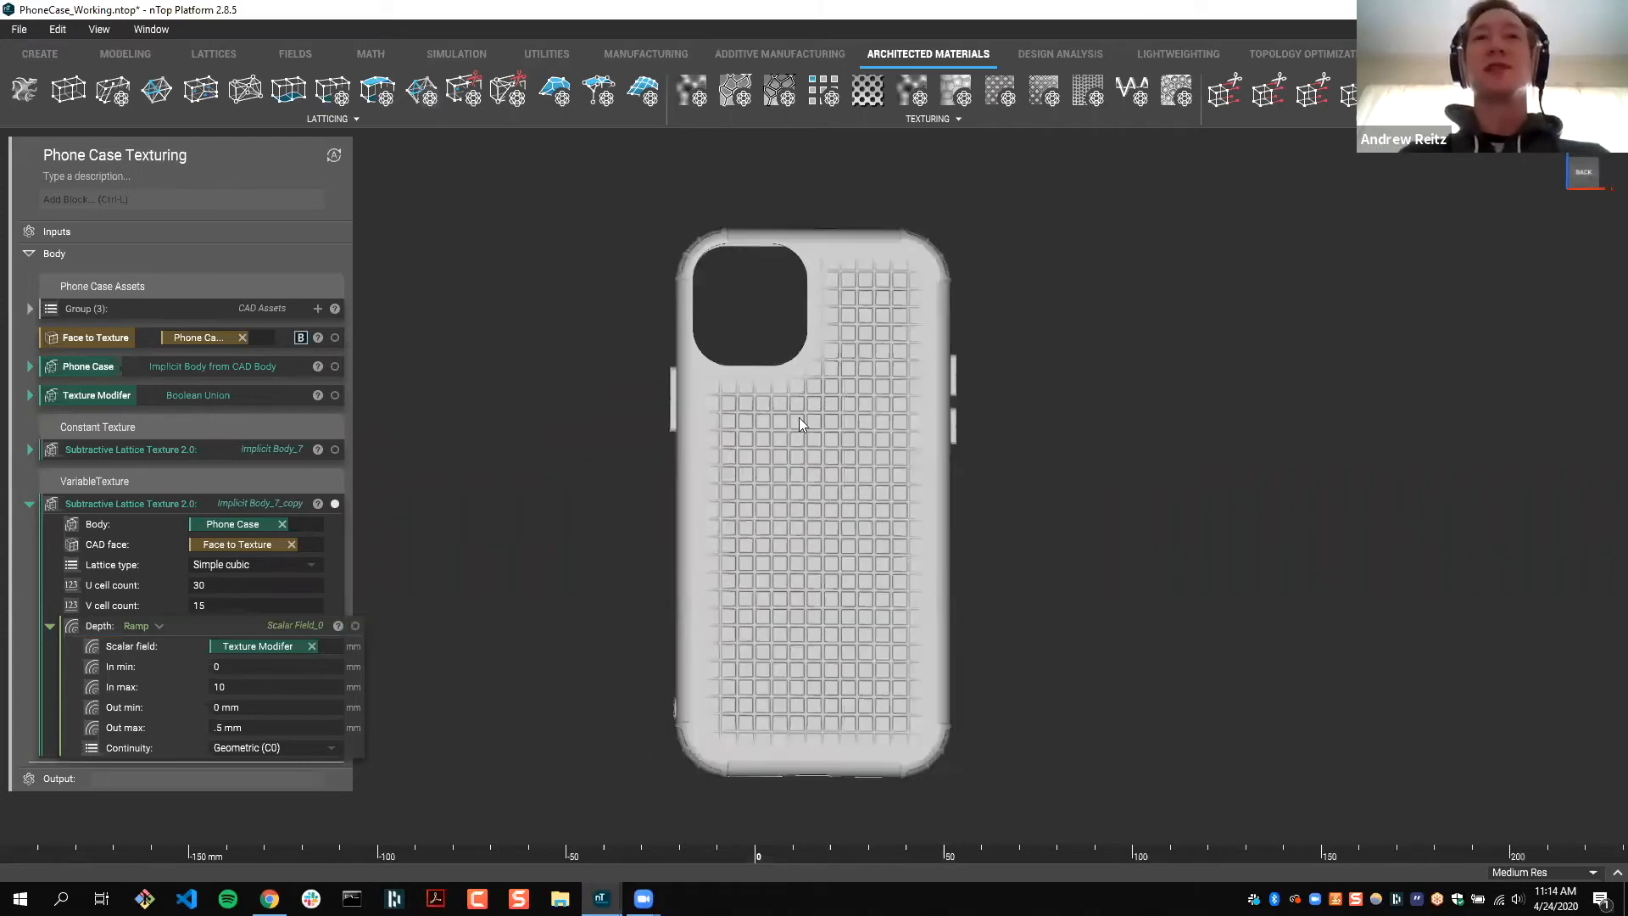
scroll(777, 392, "up", 1)
middle_click_drag(907, 486, 922, 602)
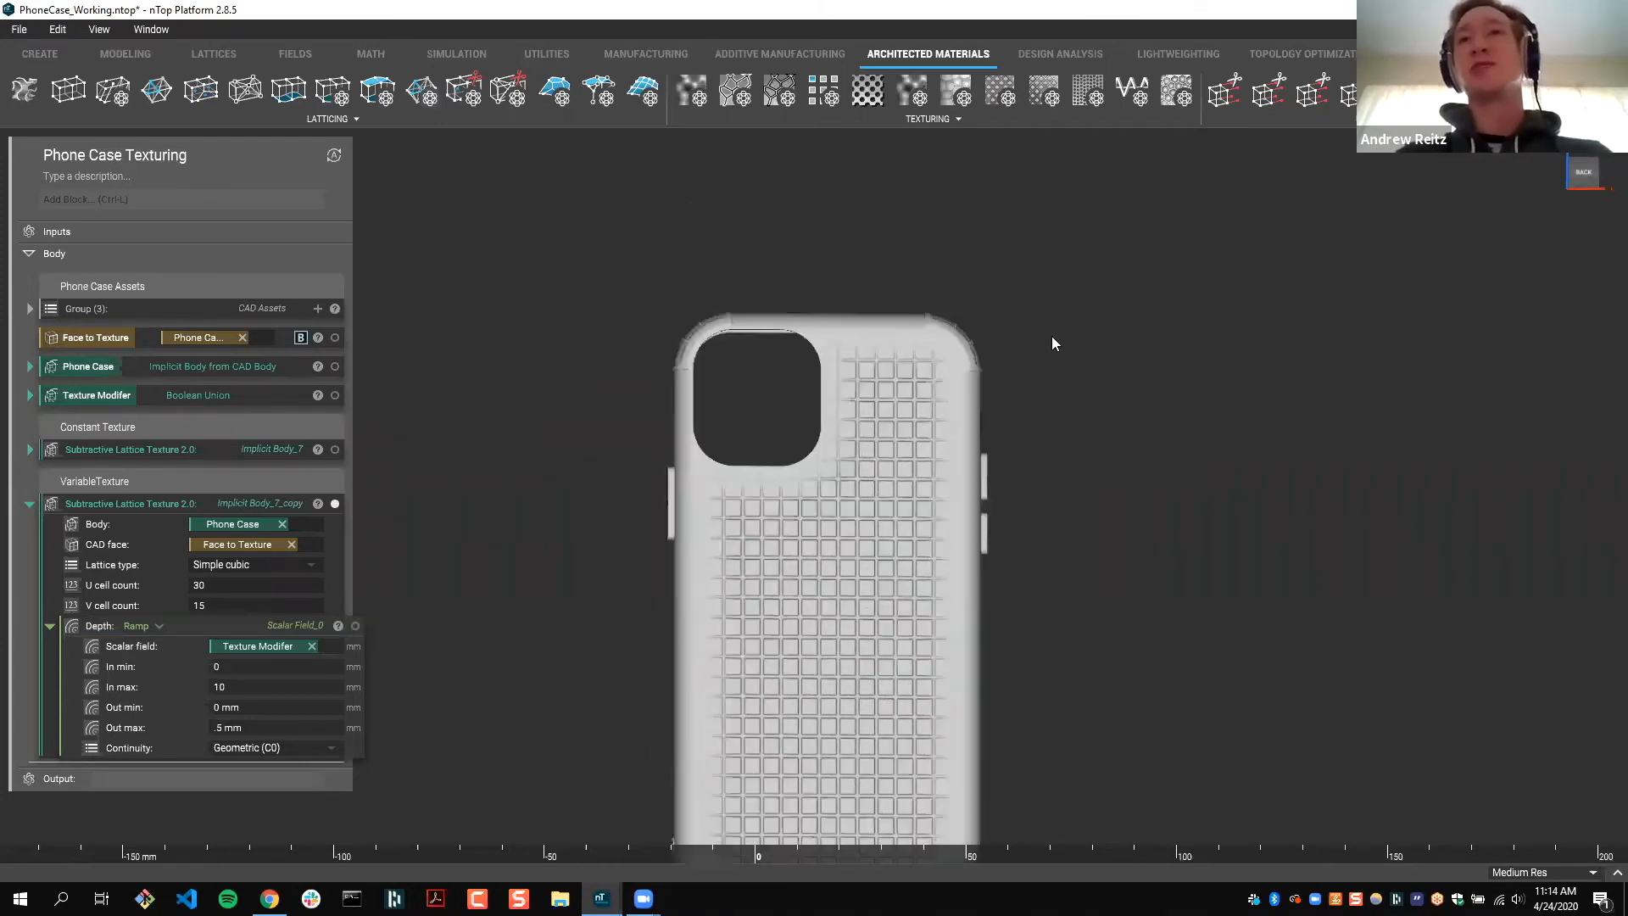
scroll(1059, 348, "up", 5)
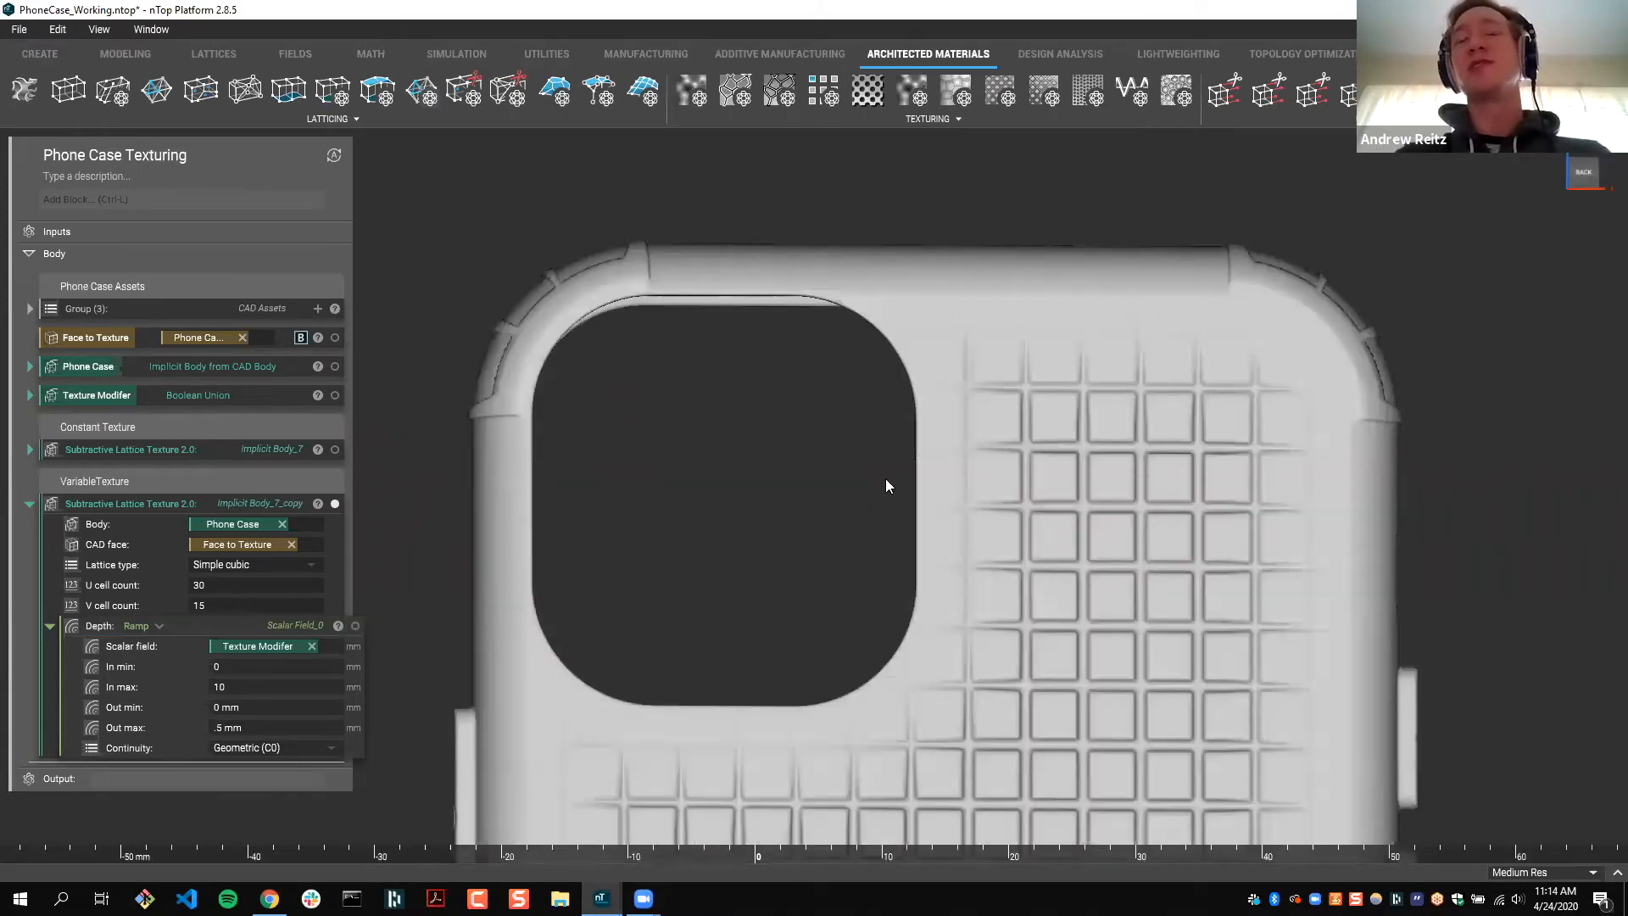
scroll(947, 466, "up", 1)
middle_click_drag(823, 602, 1009, 462)
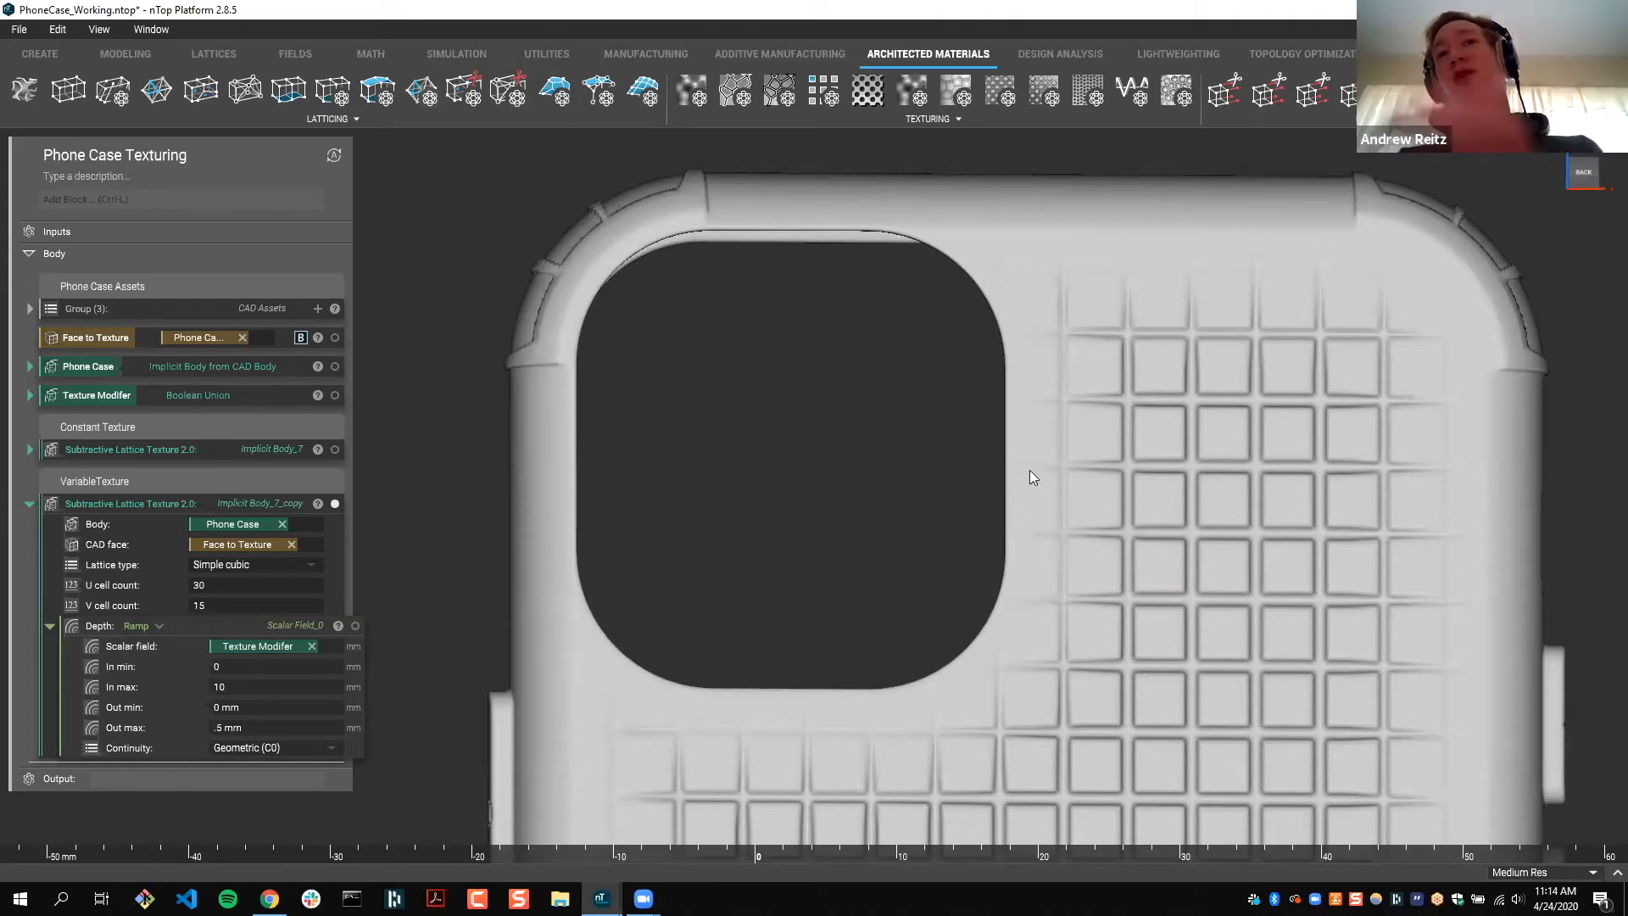
Step: Set the Ramp's In min to 2 in the variable texture's depth
double_click(227, 666)
type("2")
key("Return")
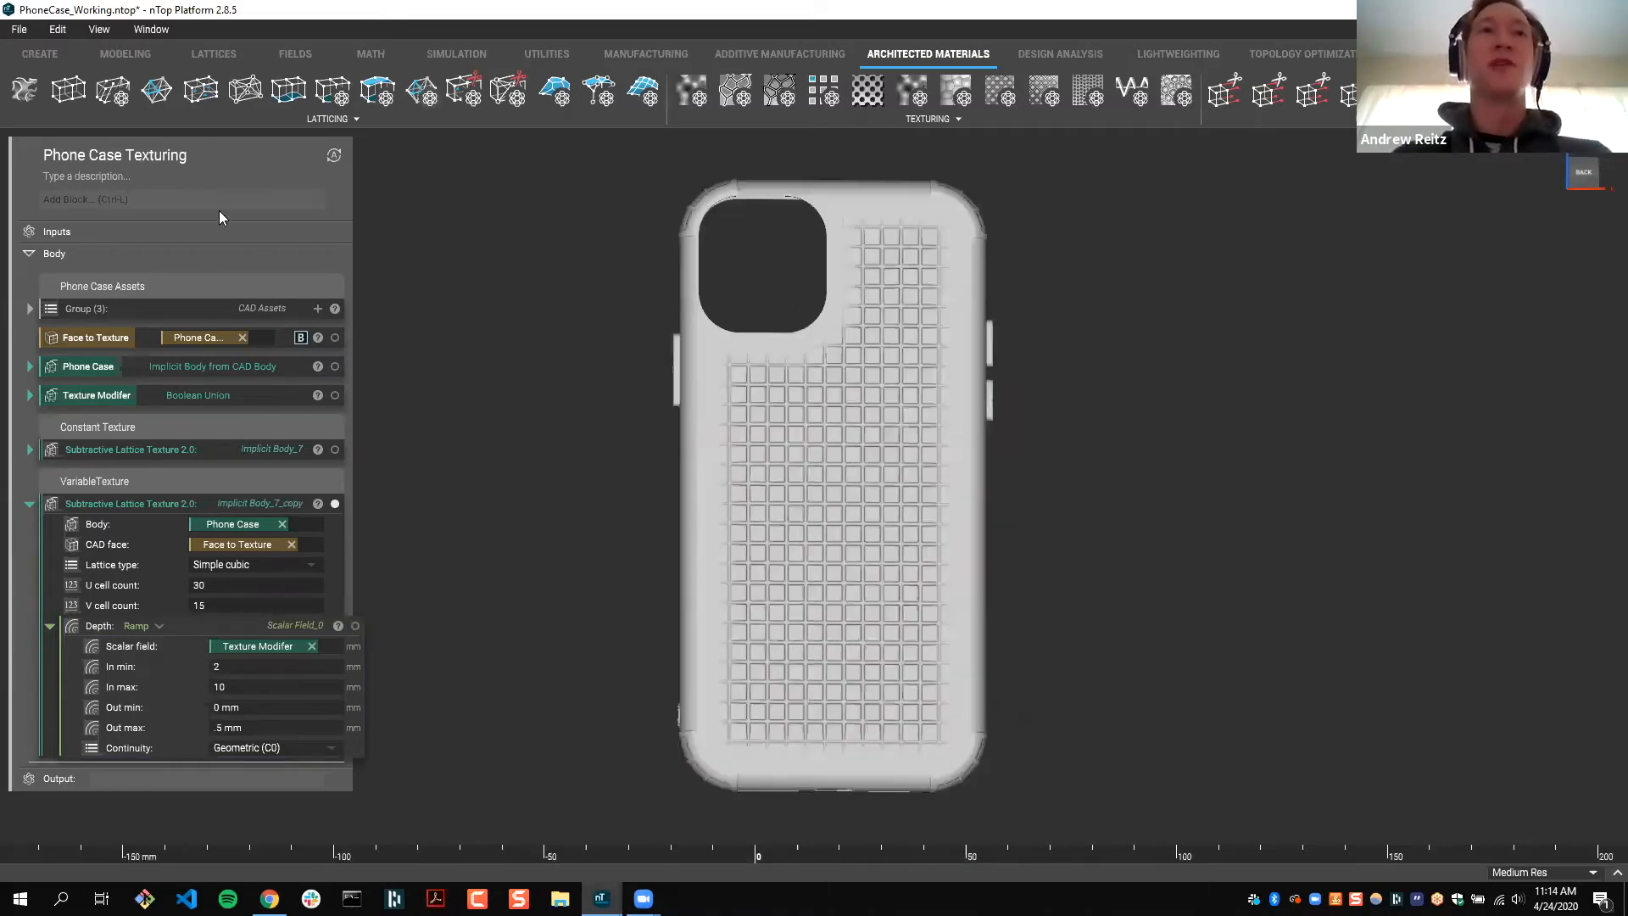
Step: Try the Body centered cubic and Face centered cubic lattice types on the variable texture, and return it to Simple cubic
left_click(297, 565)
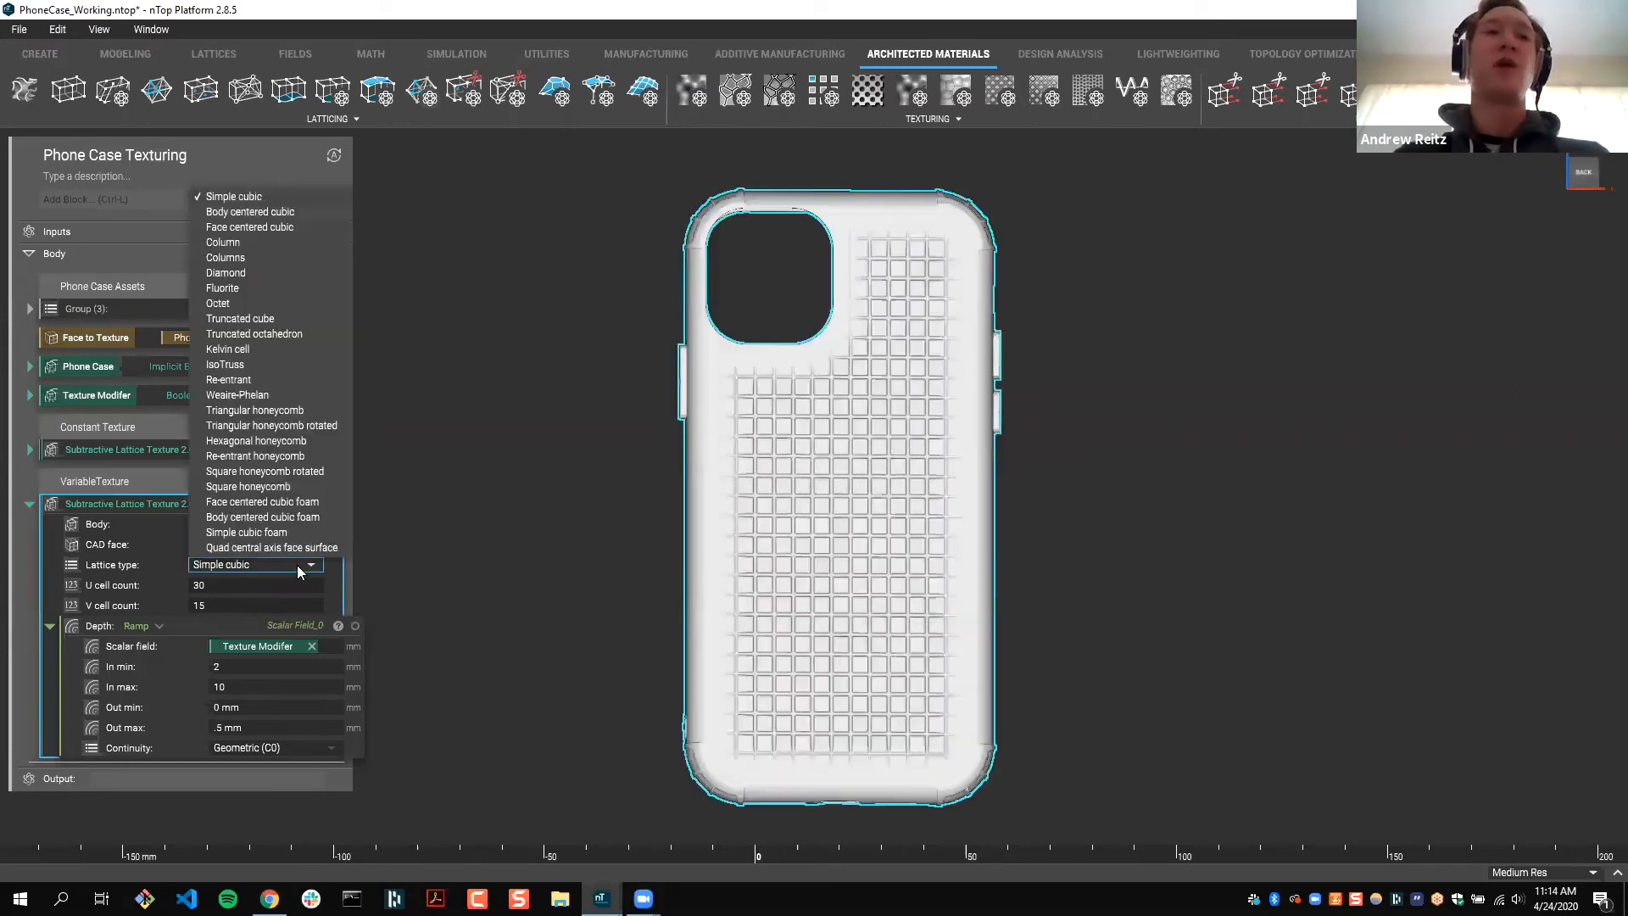
key("Down")
key("Return")
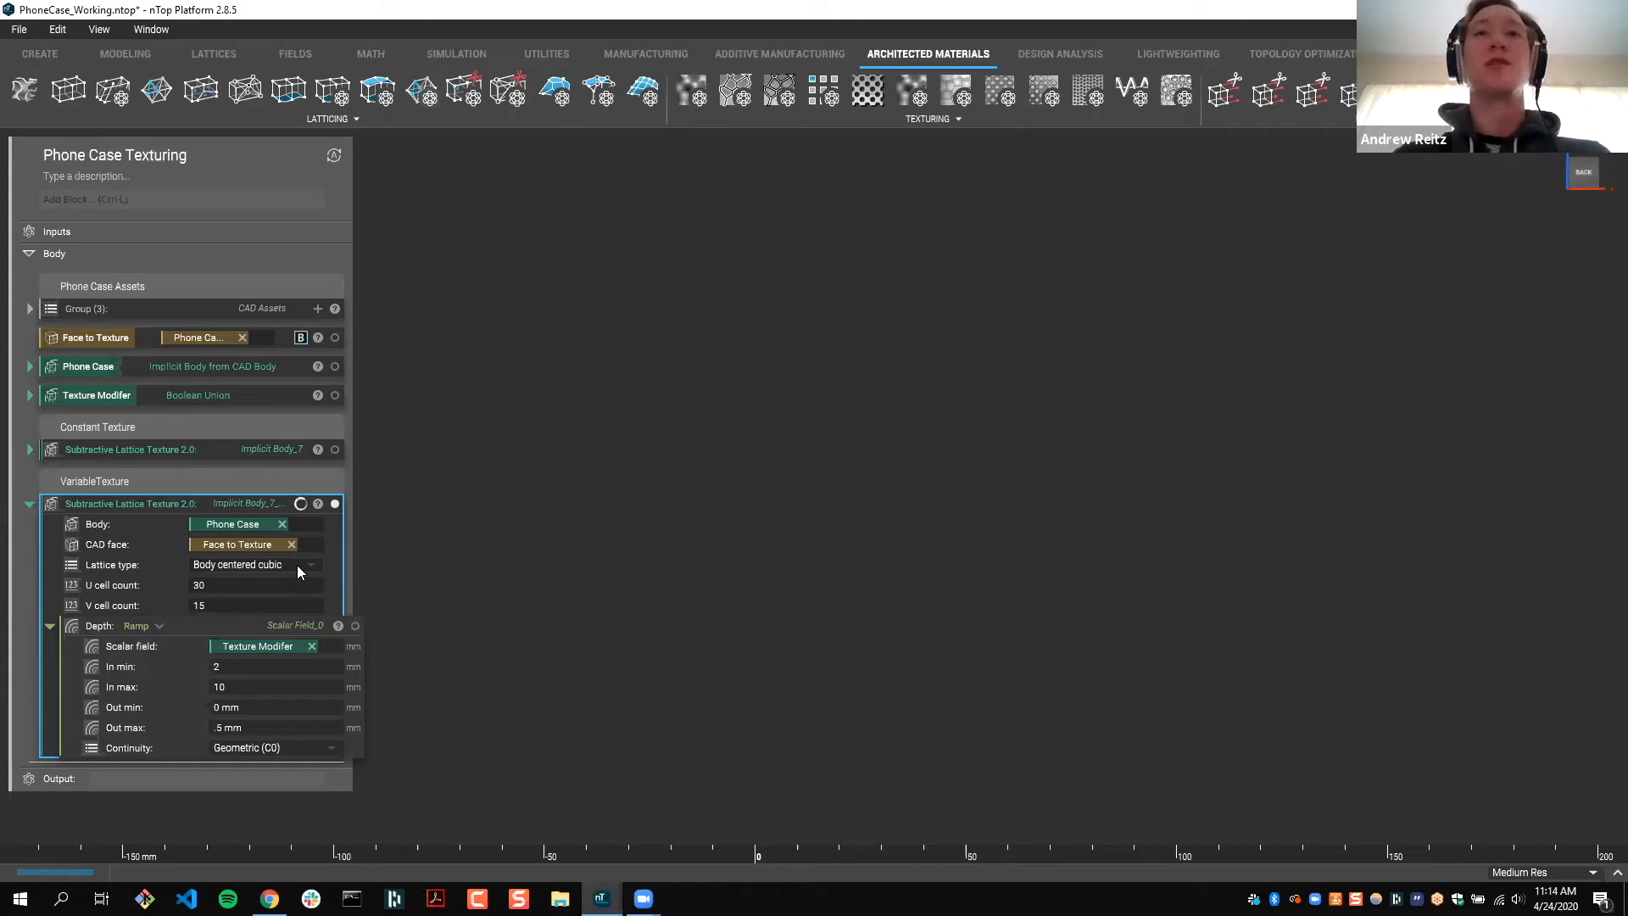
left_click(318, 566)
left_click(310, 592)
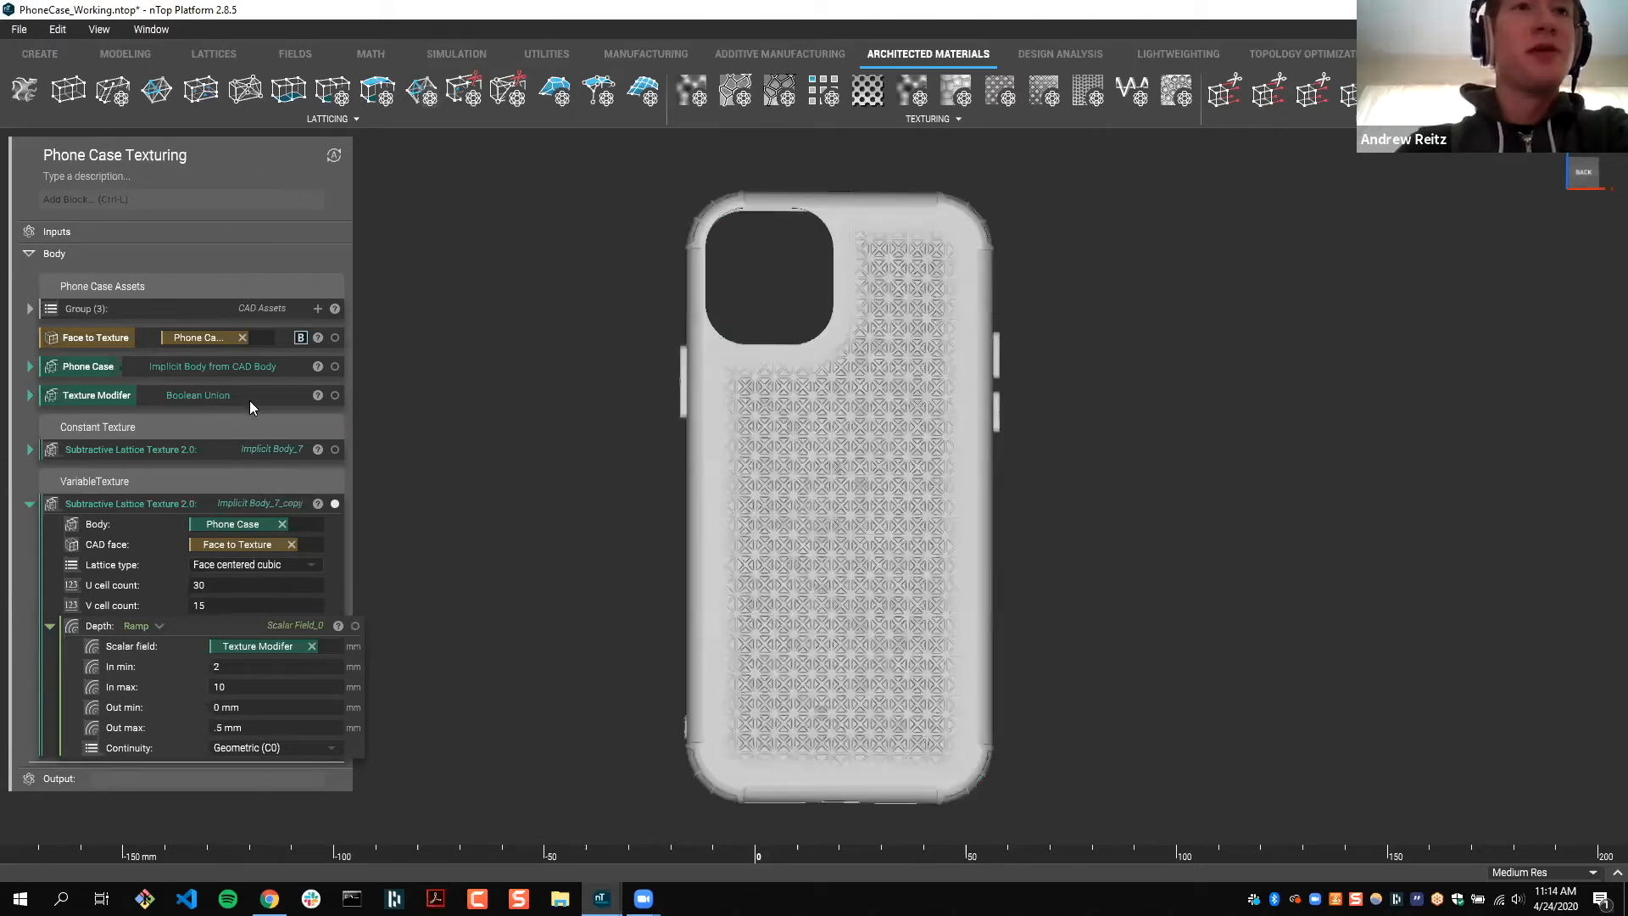
left_click(274, 566)
scroll(275, 566, "down", 5)
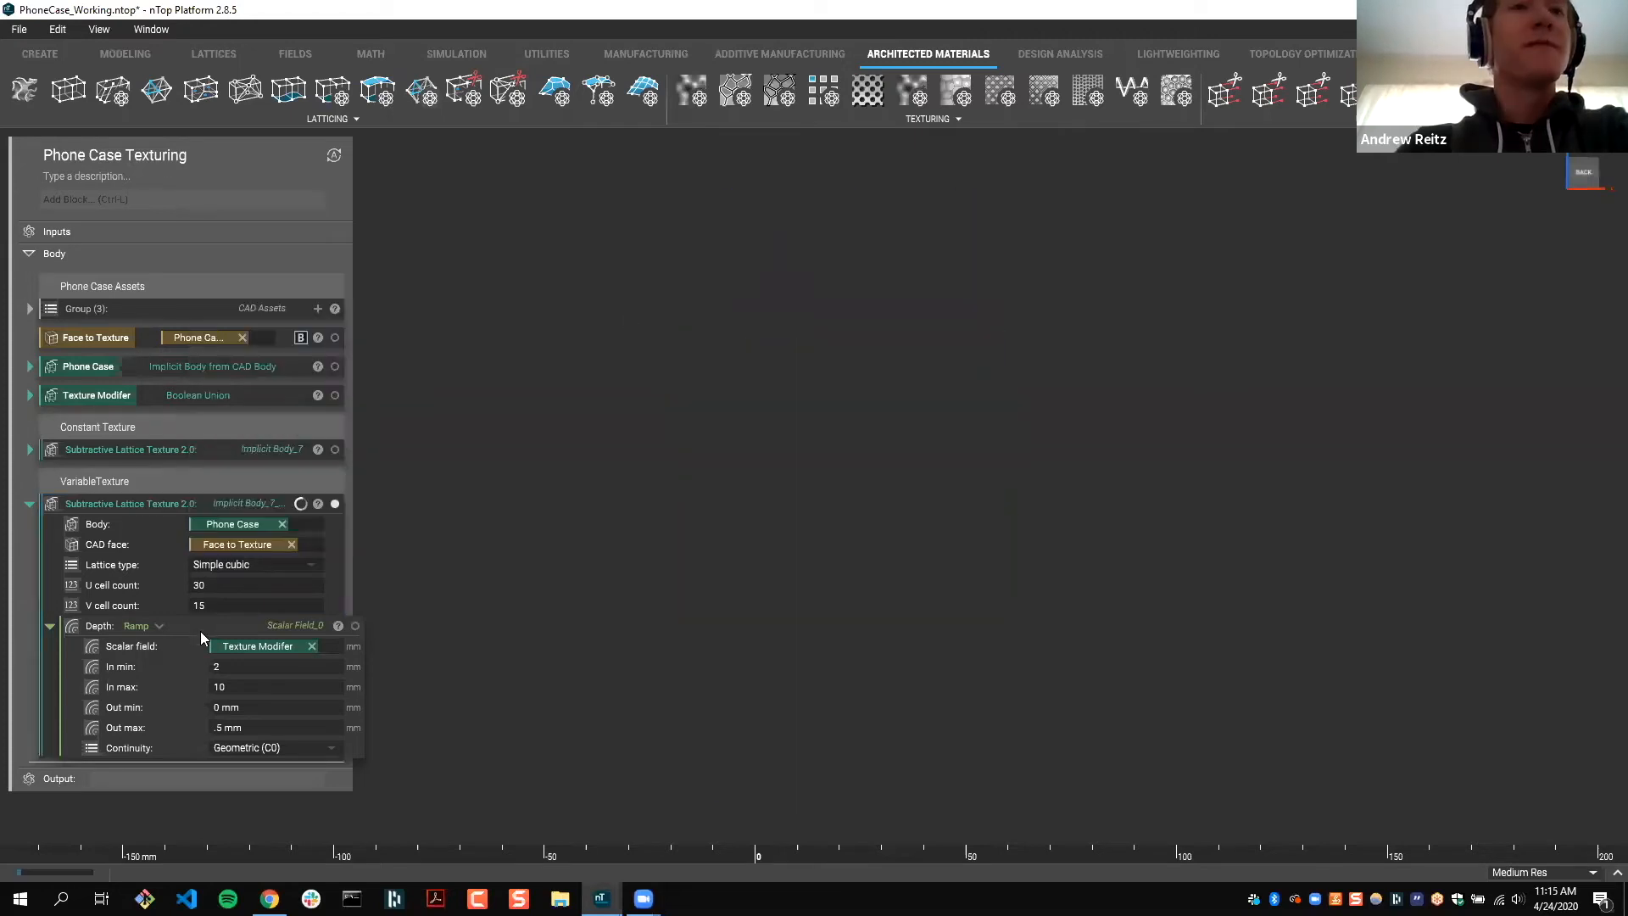
Step: Collapse and duplicate the variable lattice texture block, and remove the extra heading above the copy
left_click(201, 636)
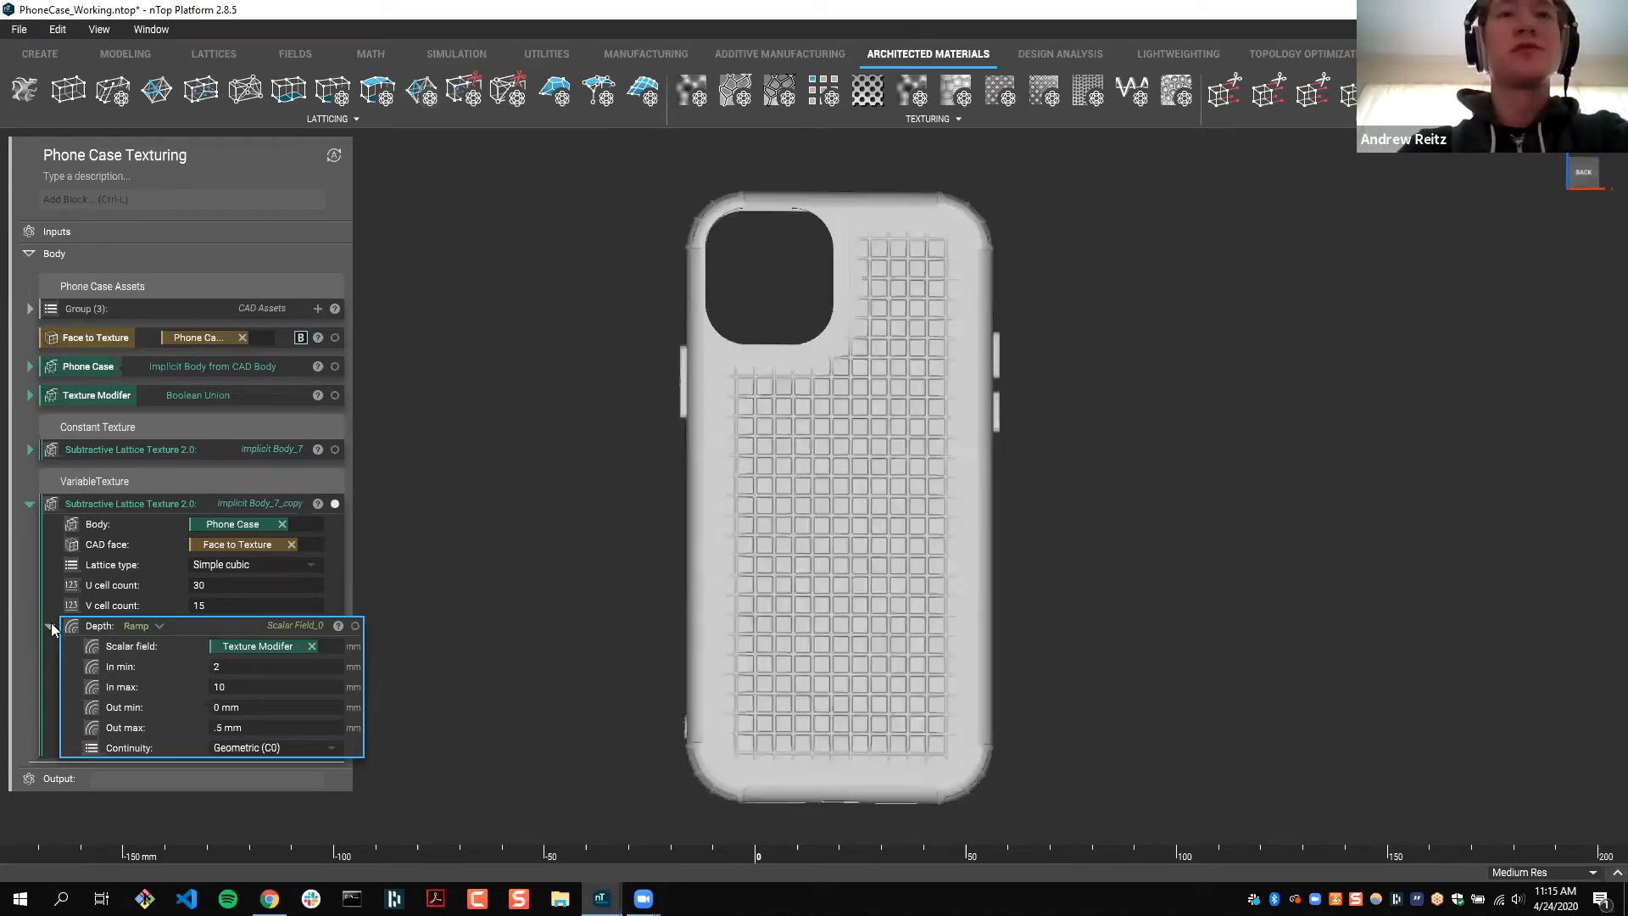
left_click(49, 626)
left_click(31, 504)
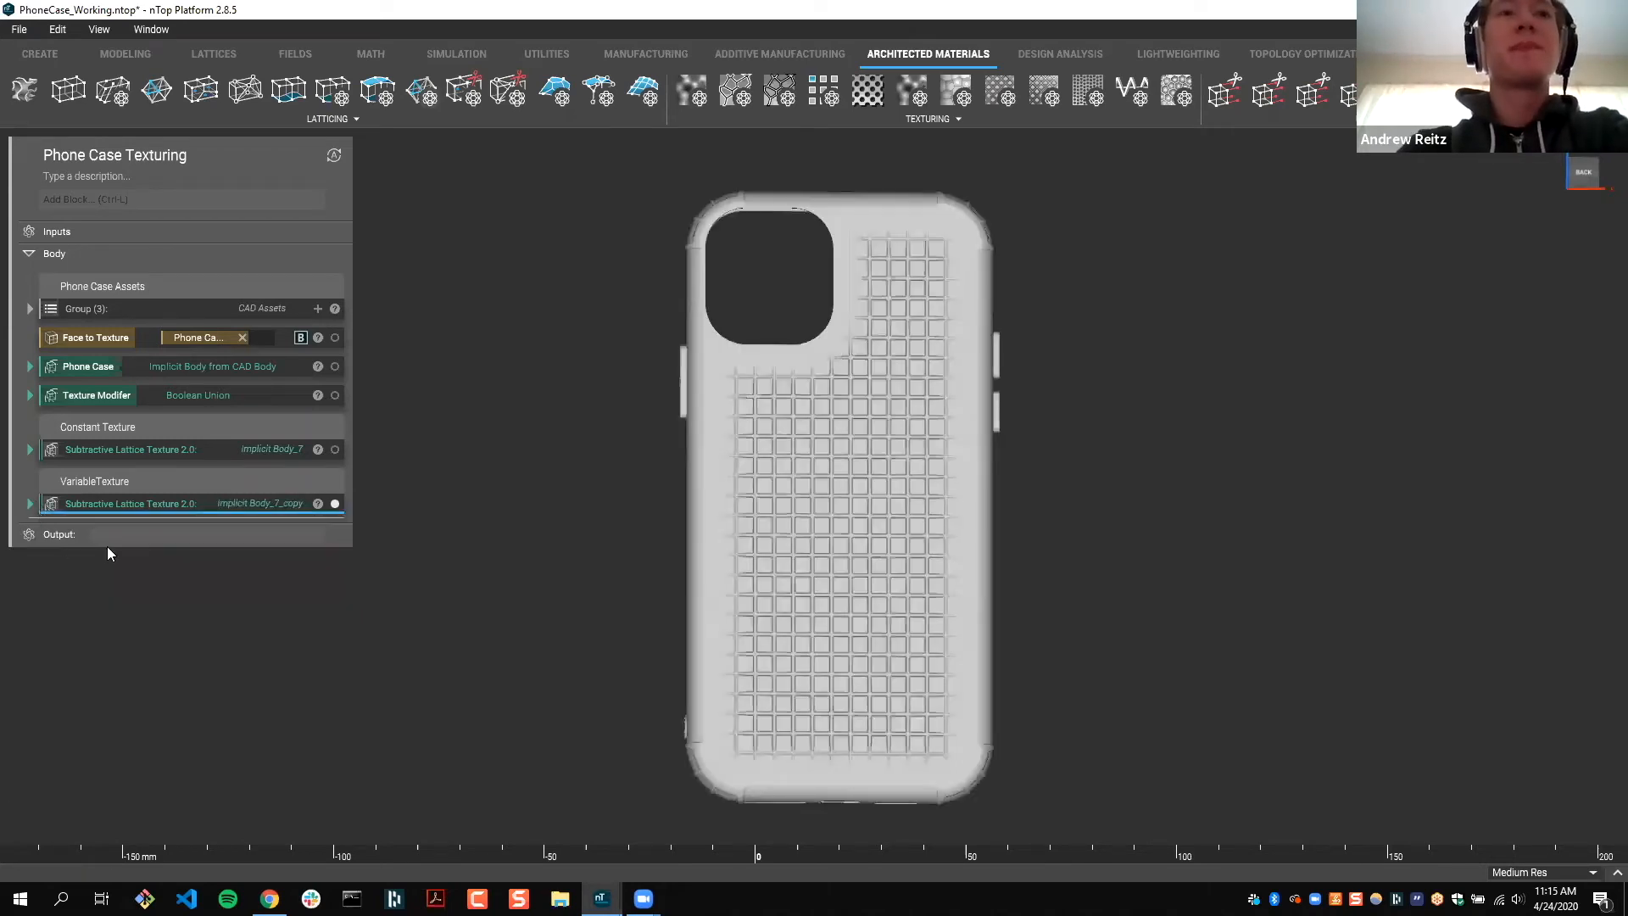
left_click(151, 505)
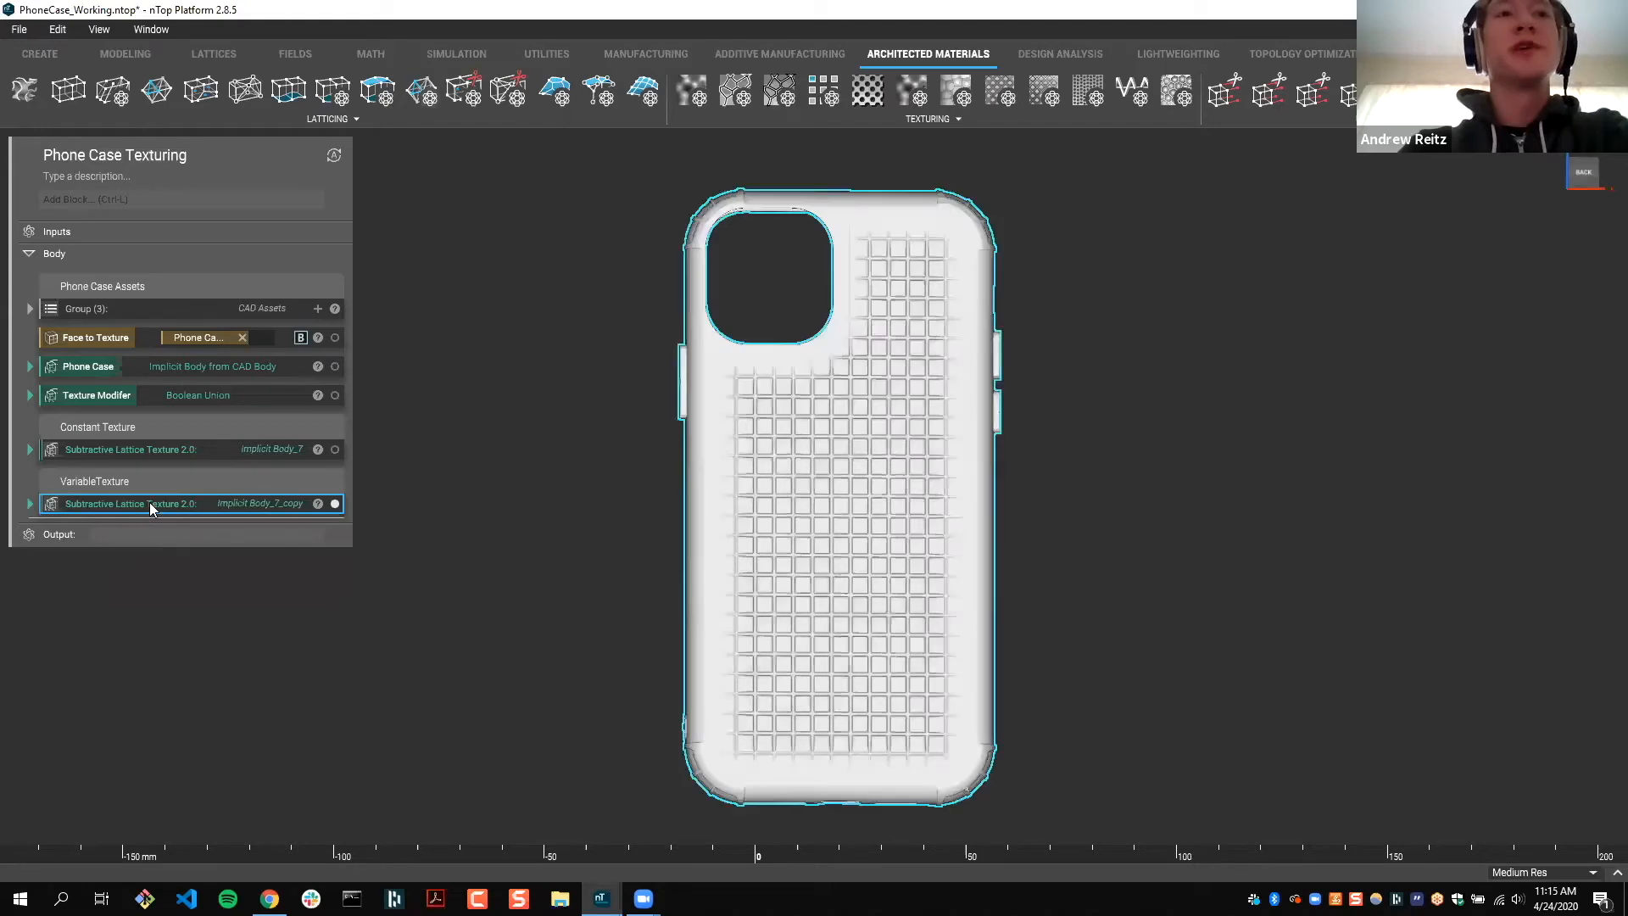
right_click(150, 506)
left_click(182, 231)
double_click(89, 536)
key("BackSpace")
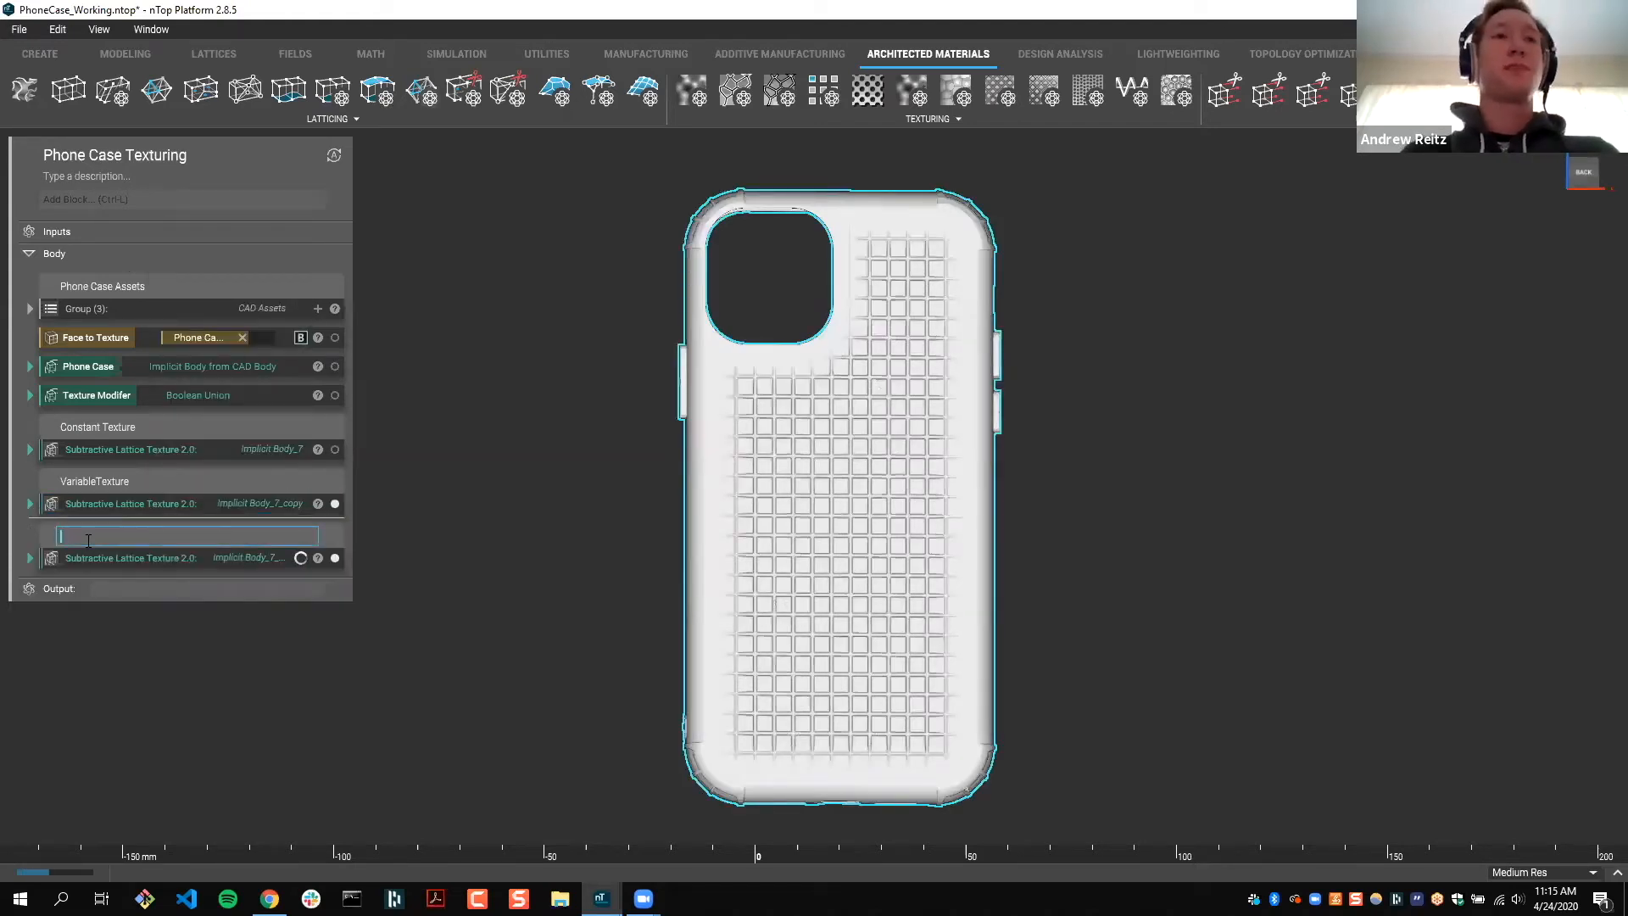
key("Return")
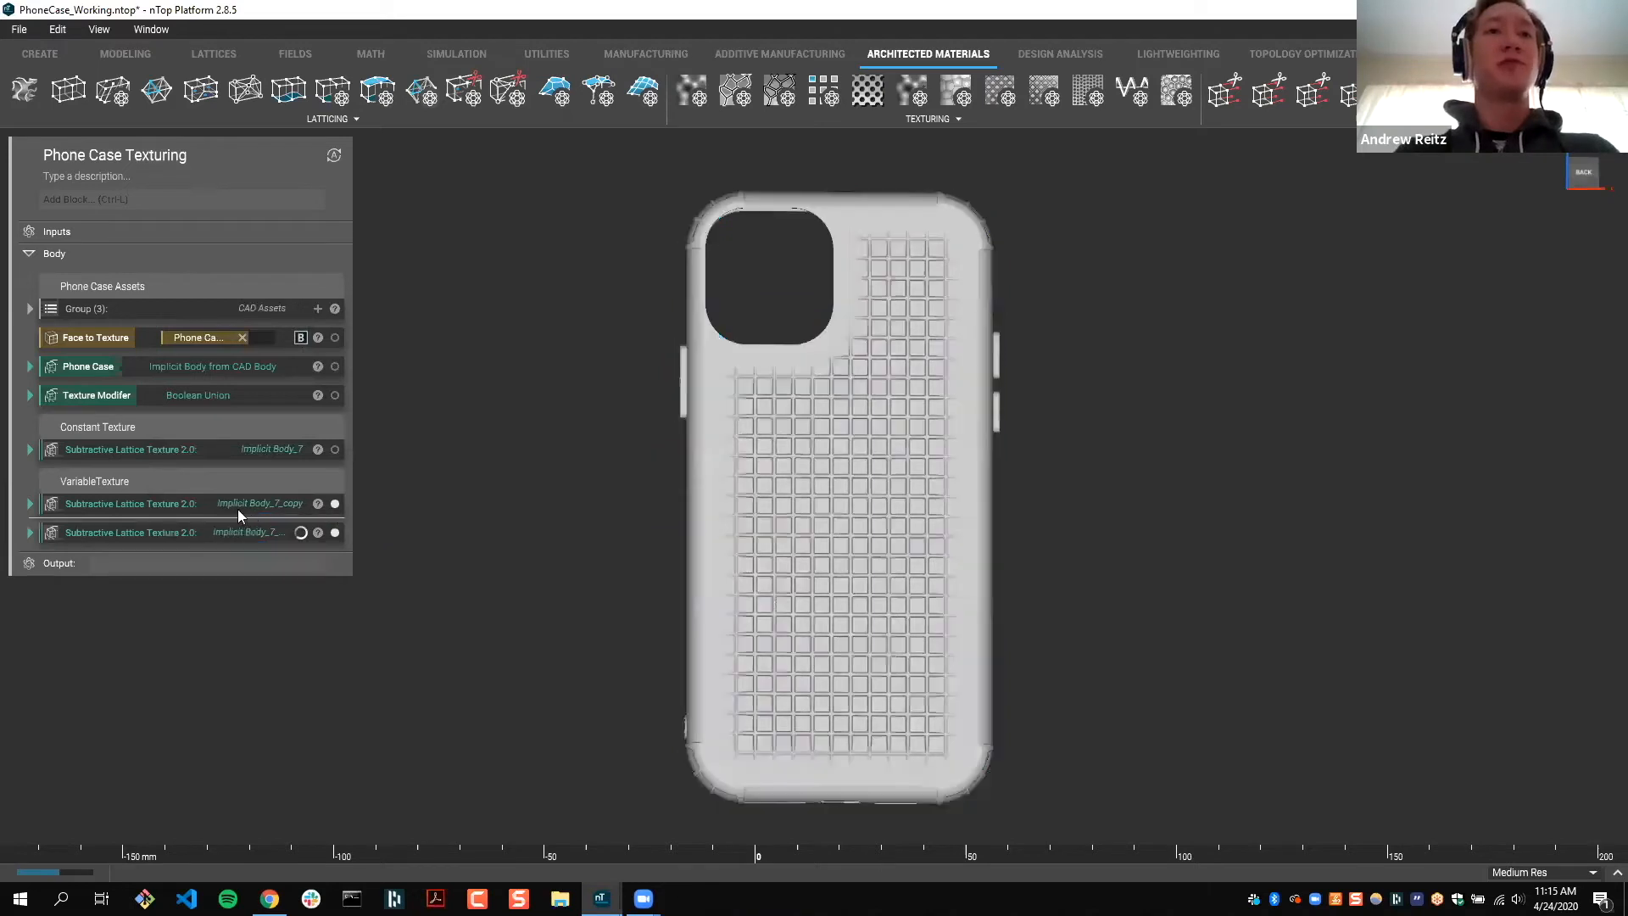
Step: Name the original lattice block under the VariableTexture heading Texture A
left_click(153, 502)
double_click(132, 503)
type("Texture A")
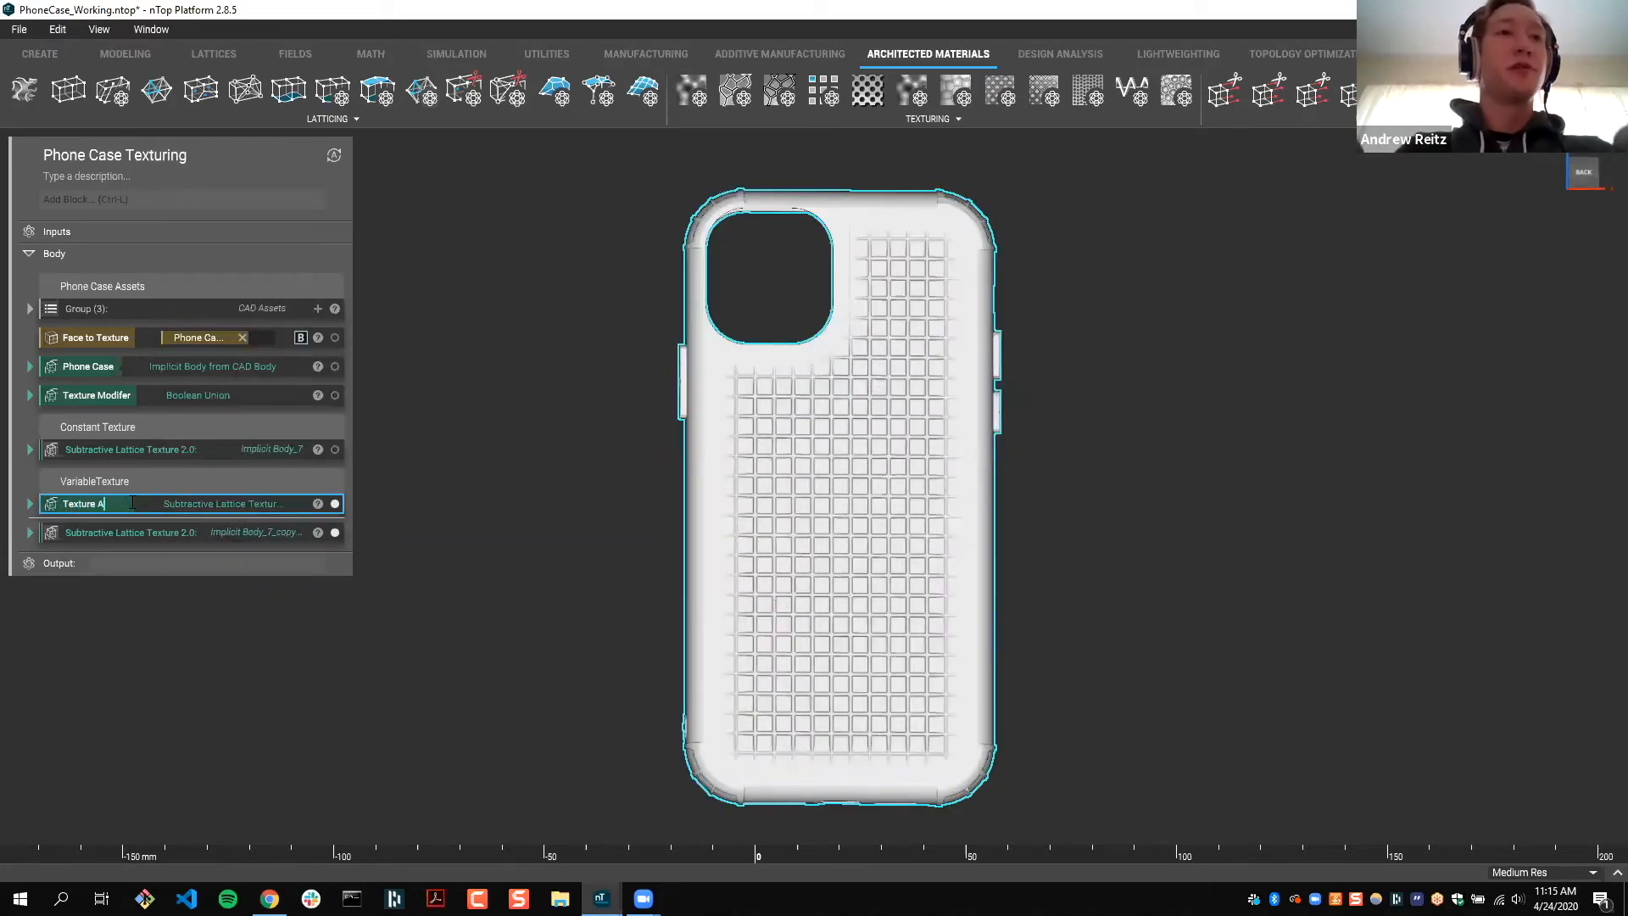
Step: Turn the duplicated lattice texture block into a variable named Texture B
right_click(170, 539)
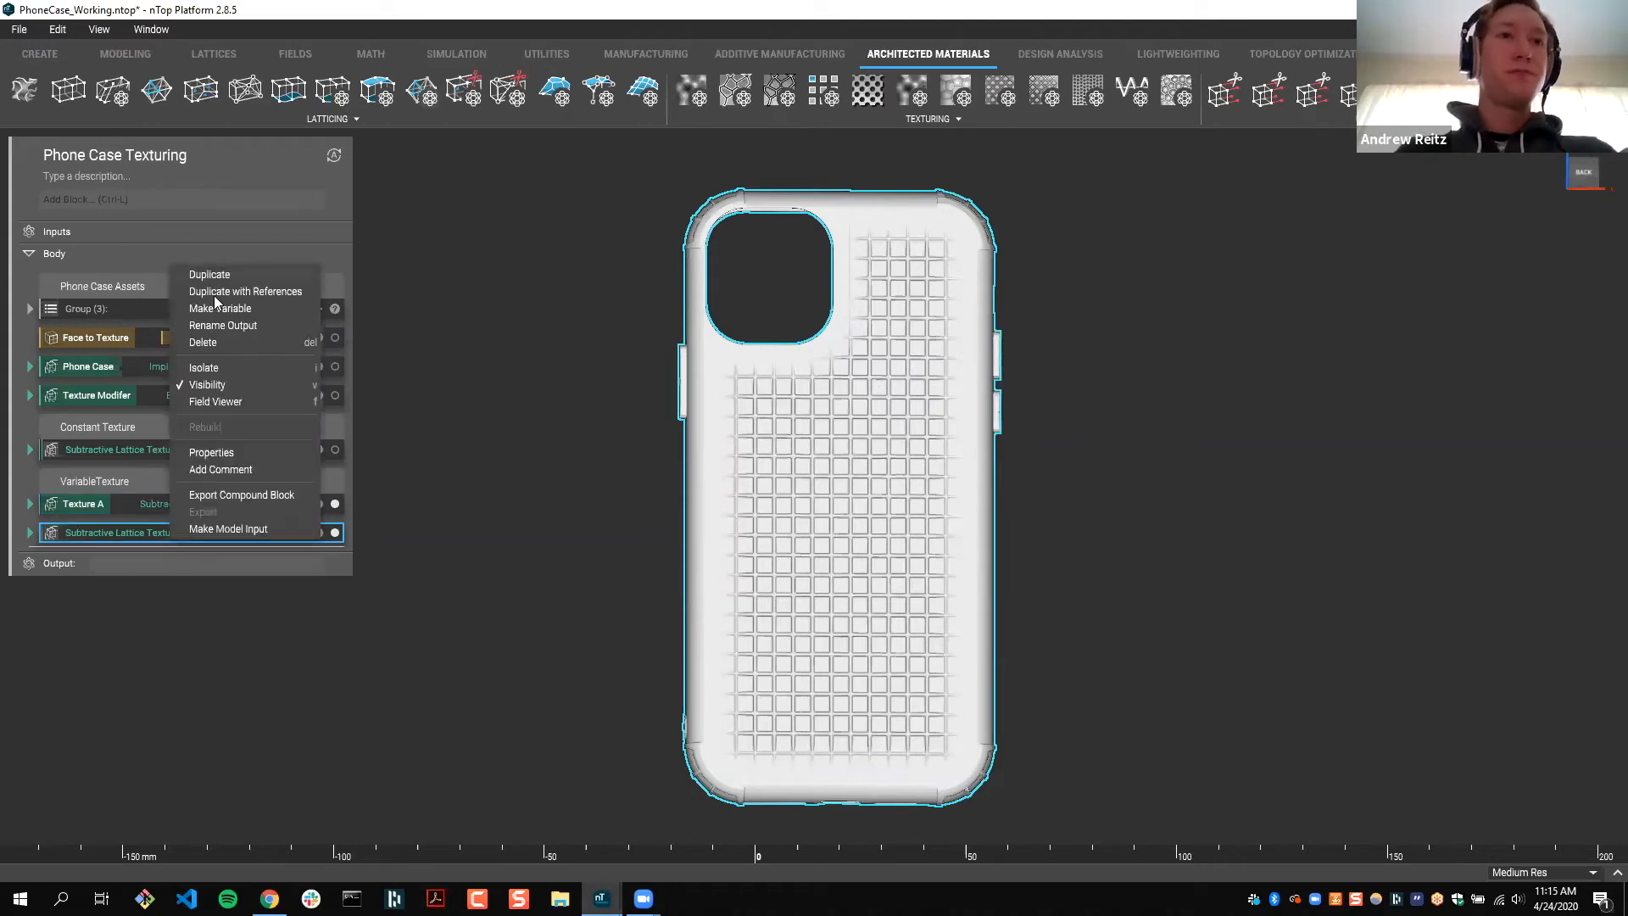
left_click(24, 441)
double_click(111, 532)
type("TExtur")
key("BackSpace")
key("BackSpace")
key("BackSpace")
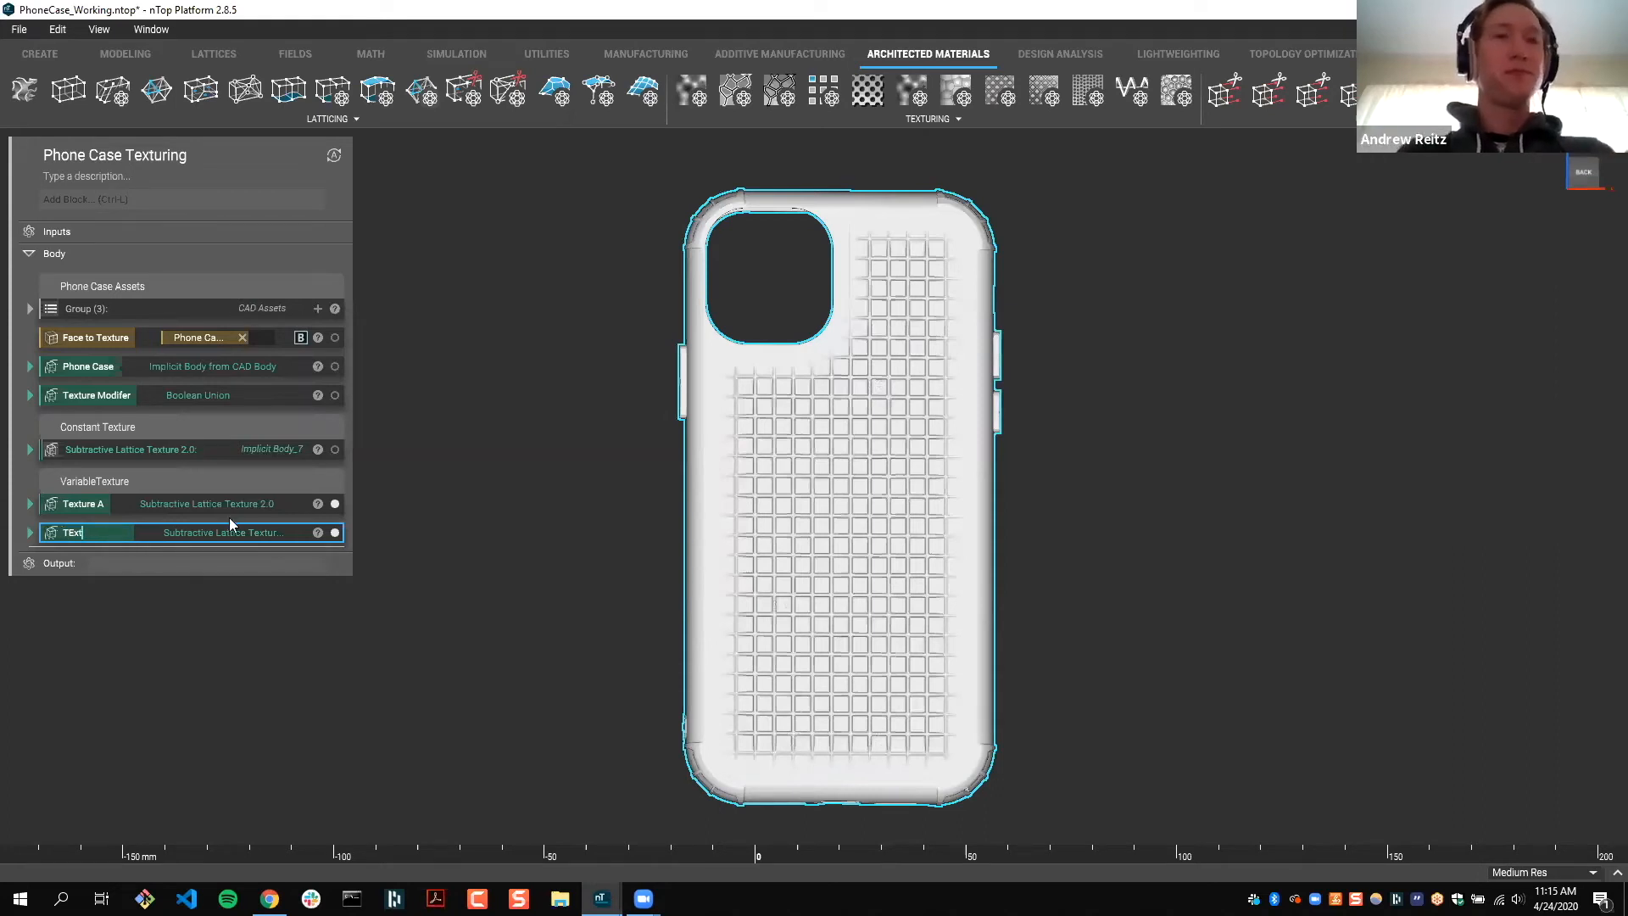
key("BackSpace")
key("BackSpace")
key("BackSpace")
type("exture B")
key("Return")
Step: Set Texture B's lattice type to Face centered cubic
left_click(30, 533)
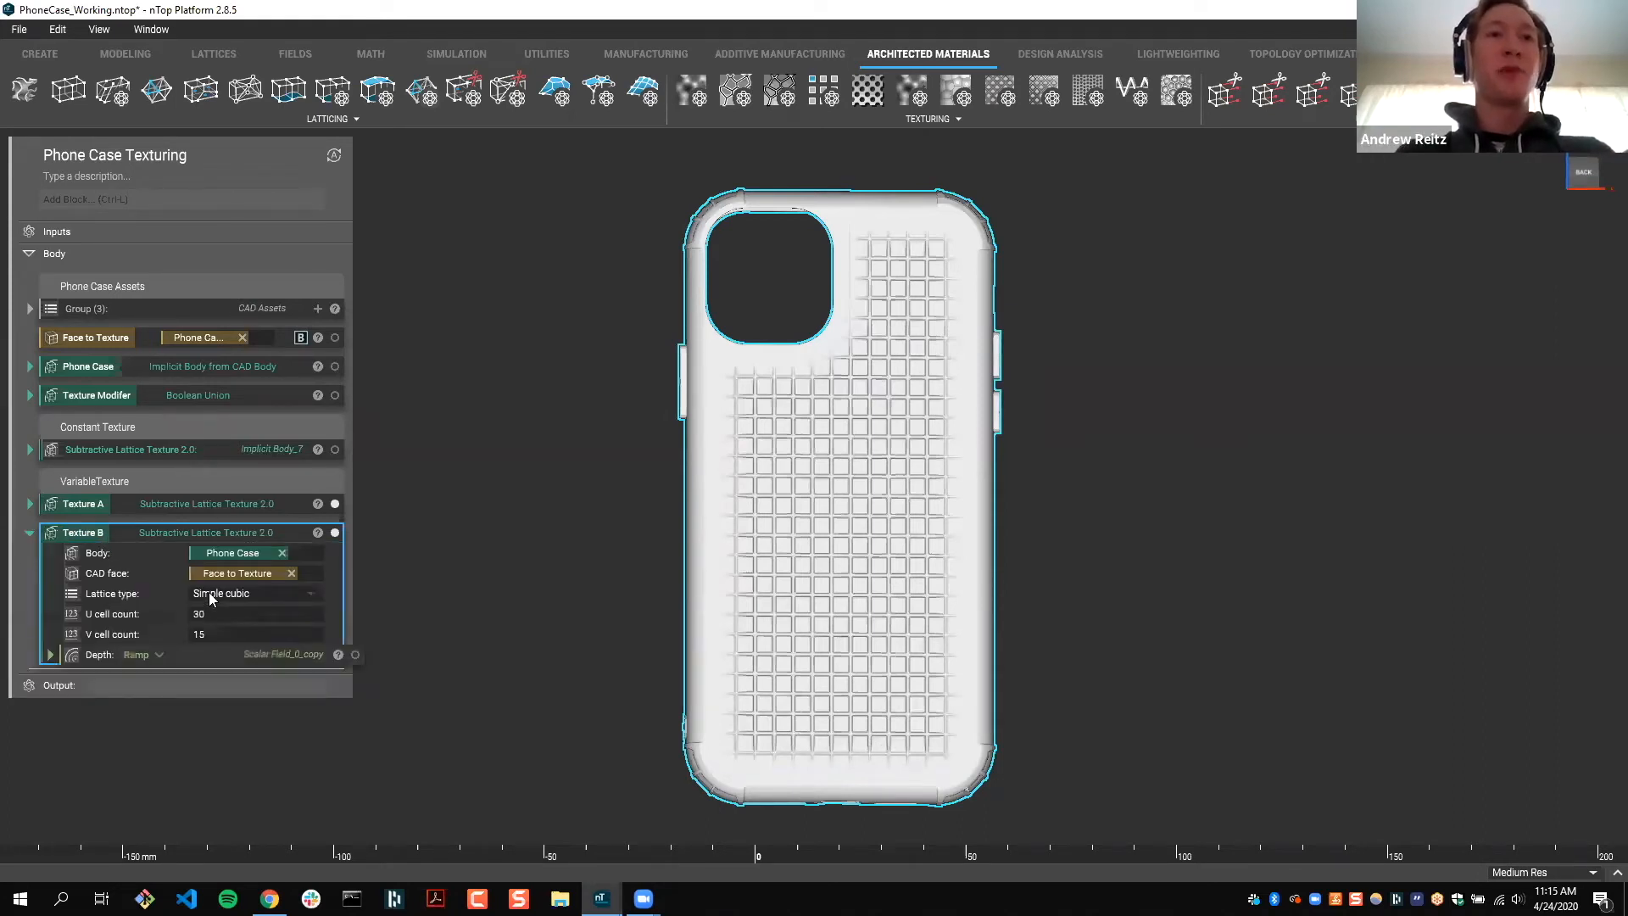
left_click(222, 594)
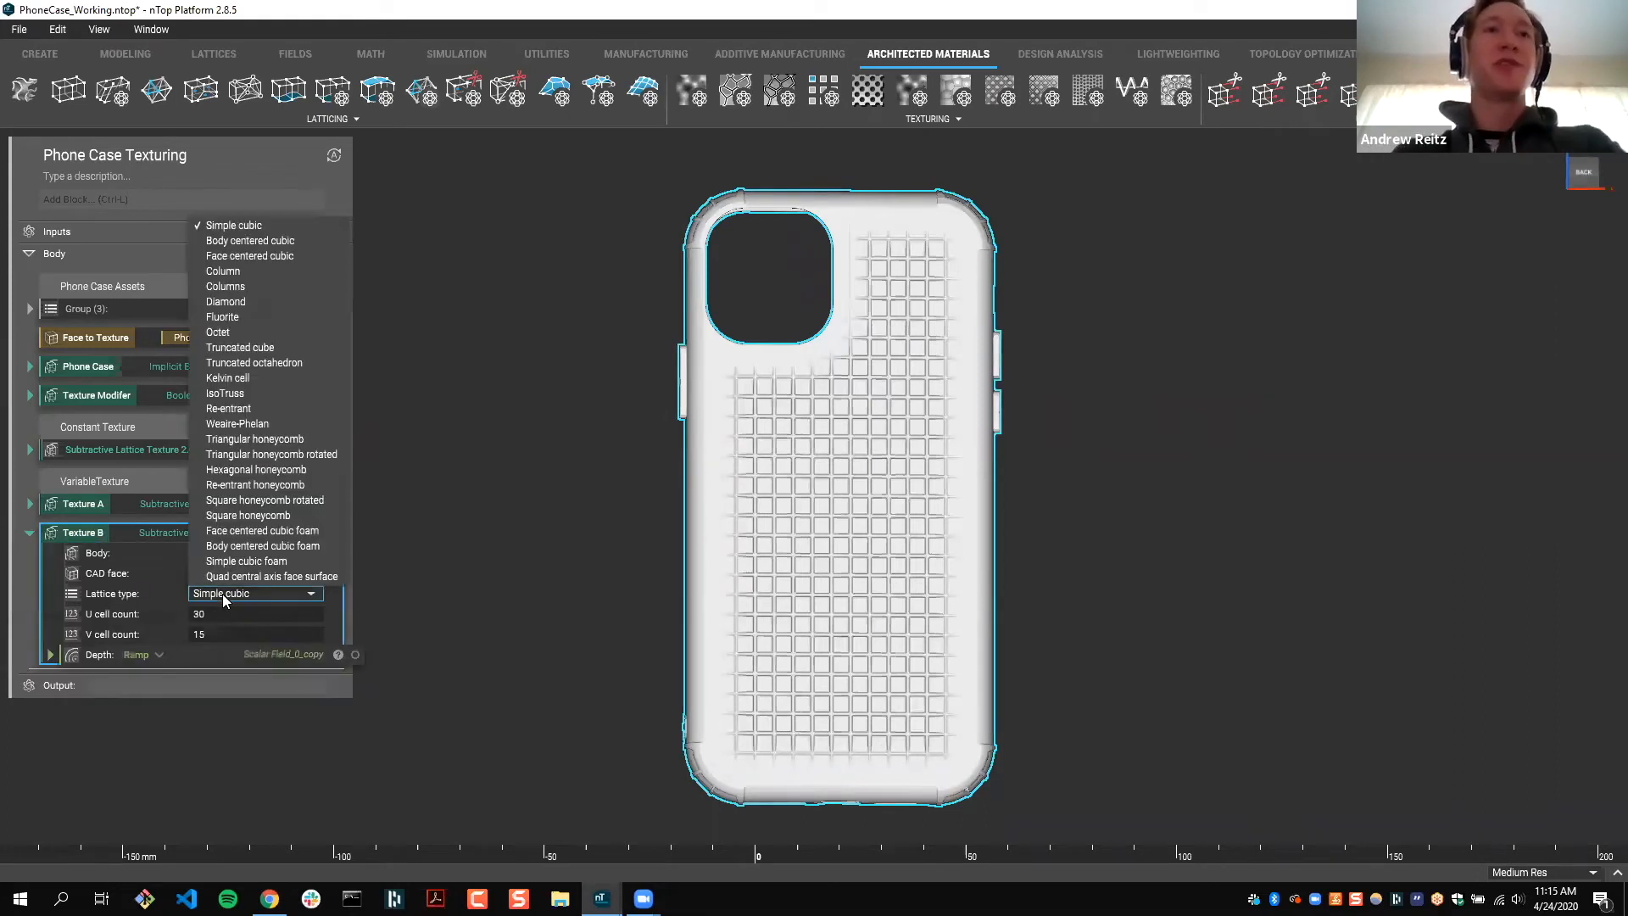
left_click(251, 254)
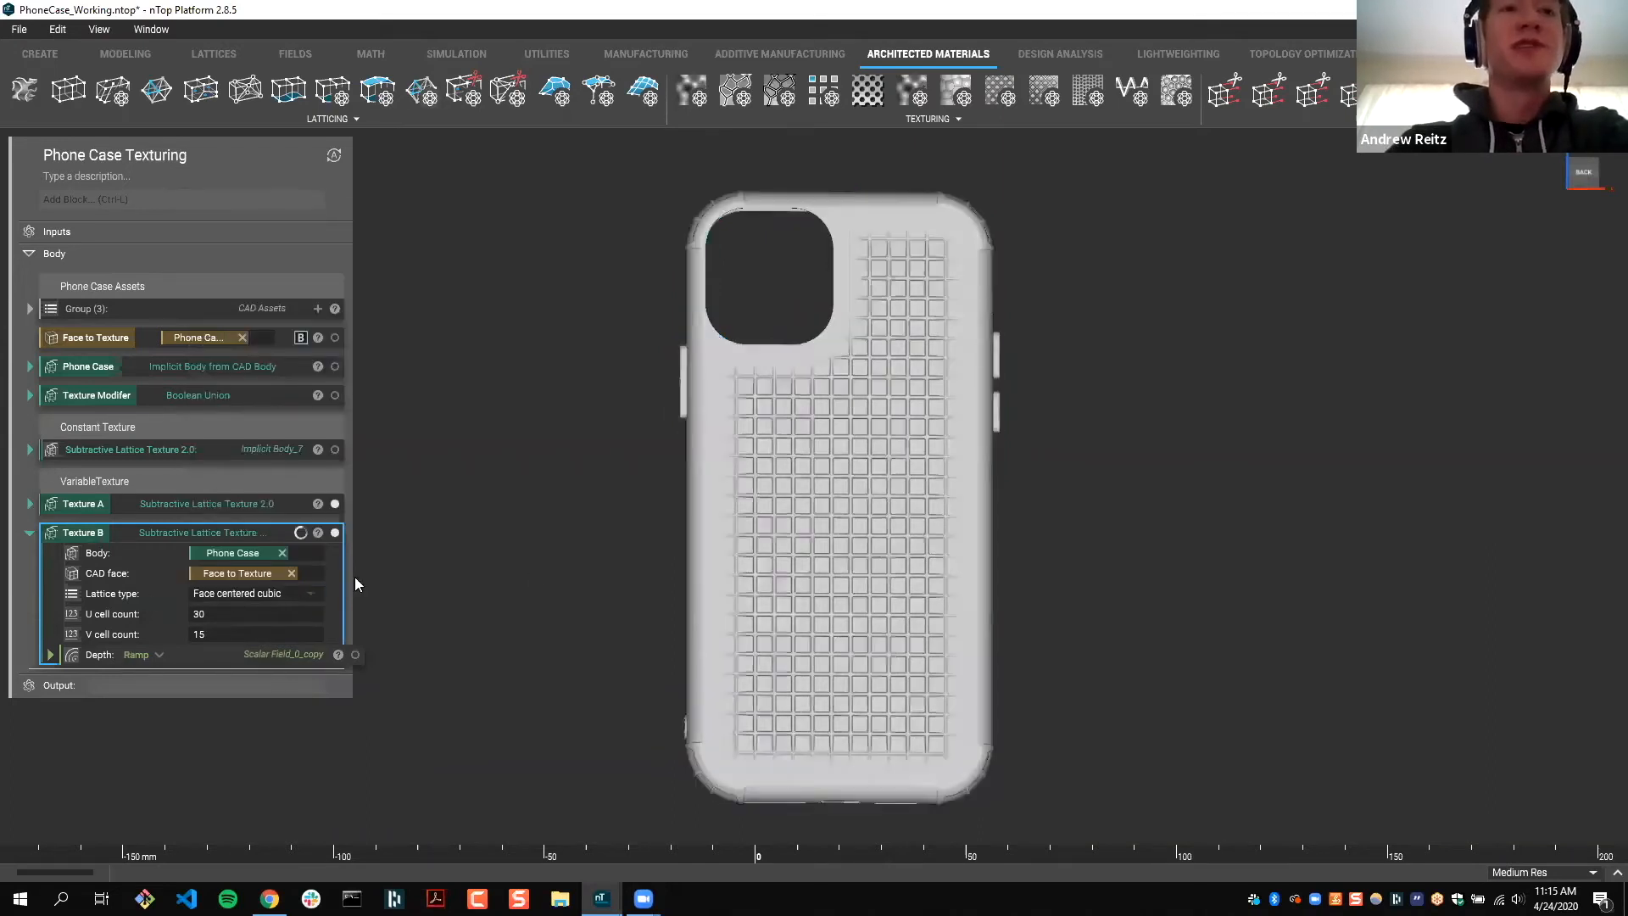
Step: Toggle the display of Texture A and Texture B to compare the two patterns, leaving only Texture B shown
left_click(335, 503)
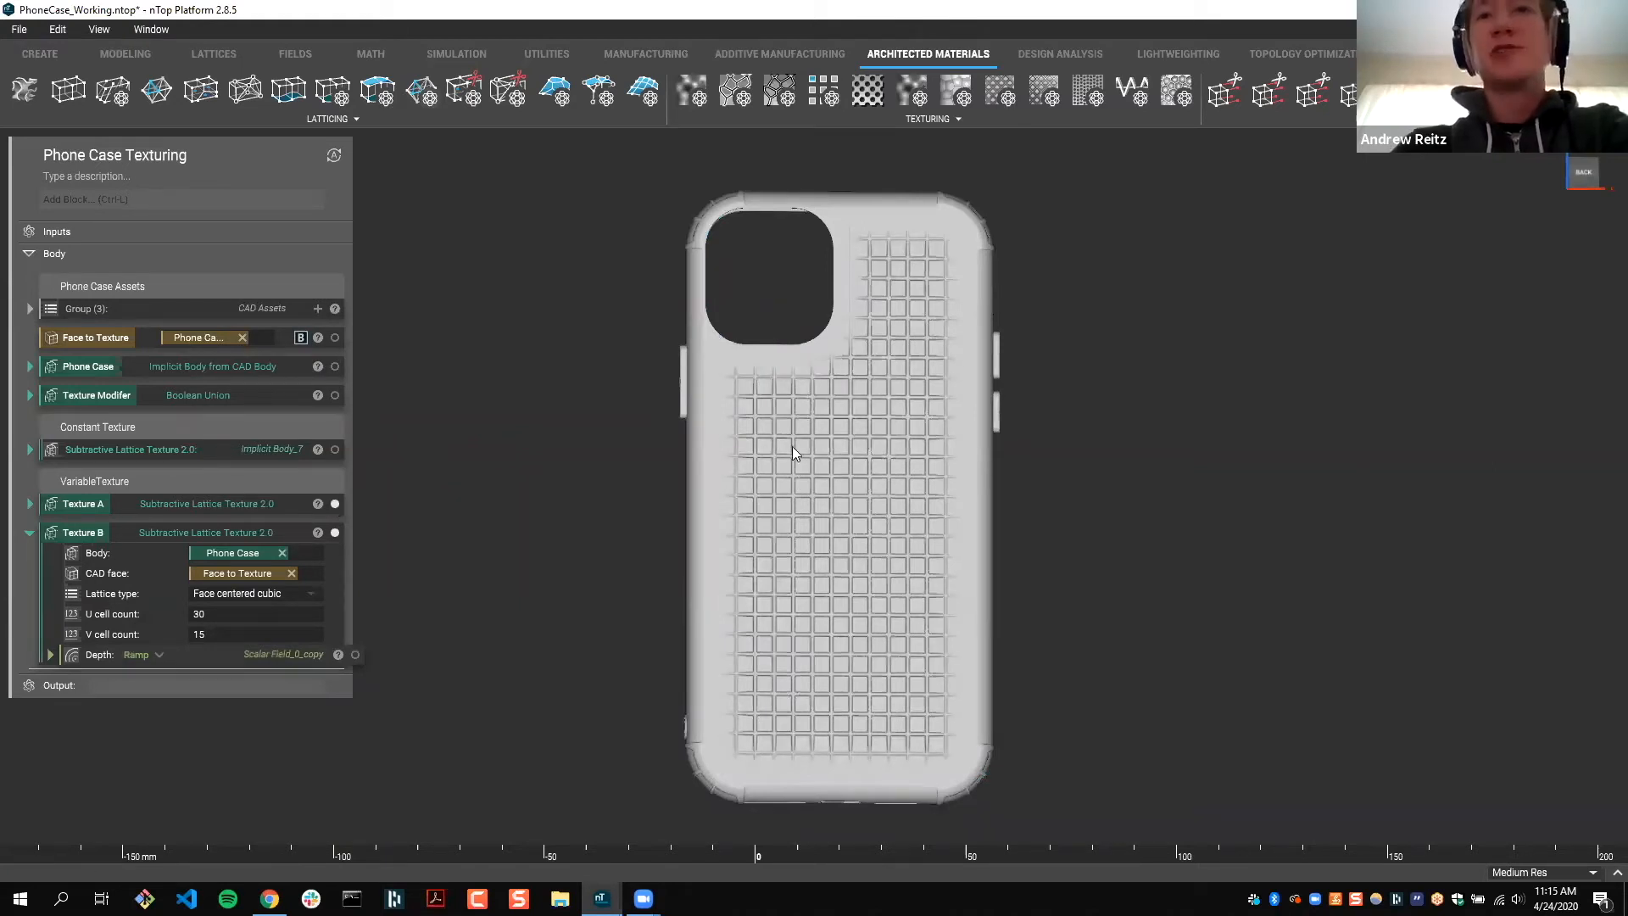
left_click(335, 532)
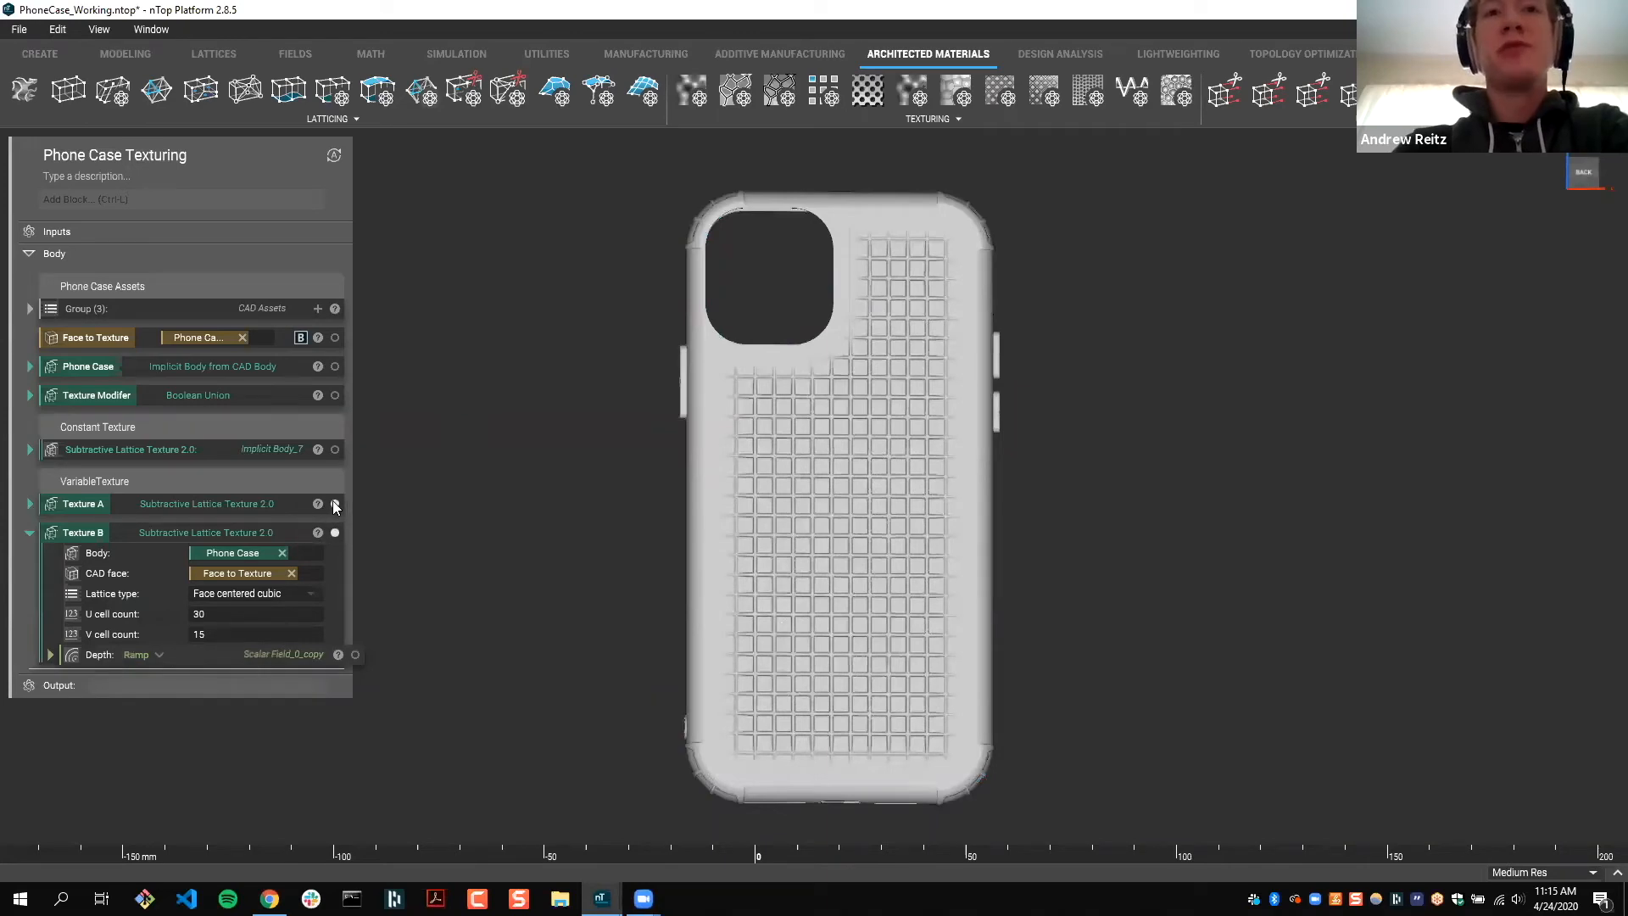
left_click(335, 503)
left_click(334, 504)
left_click(334, 504)
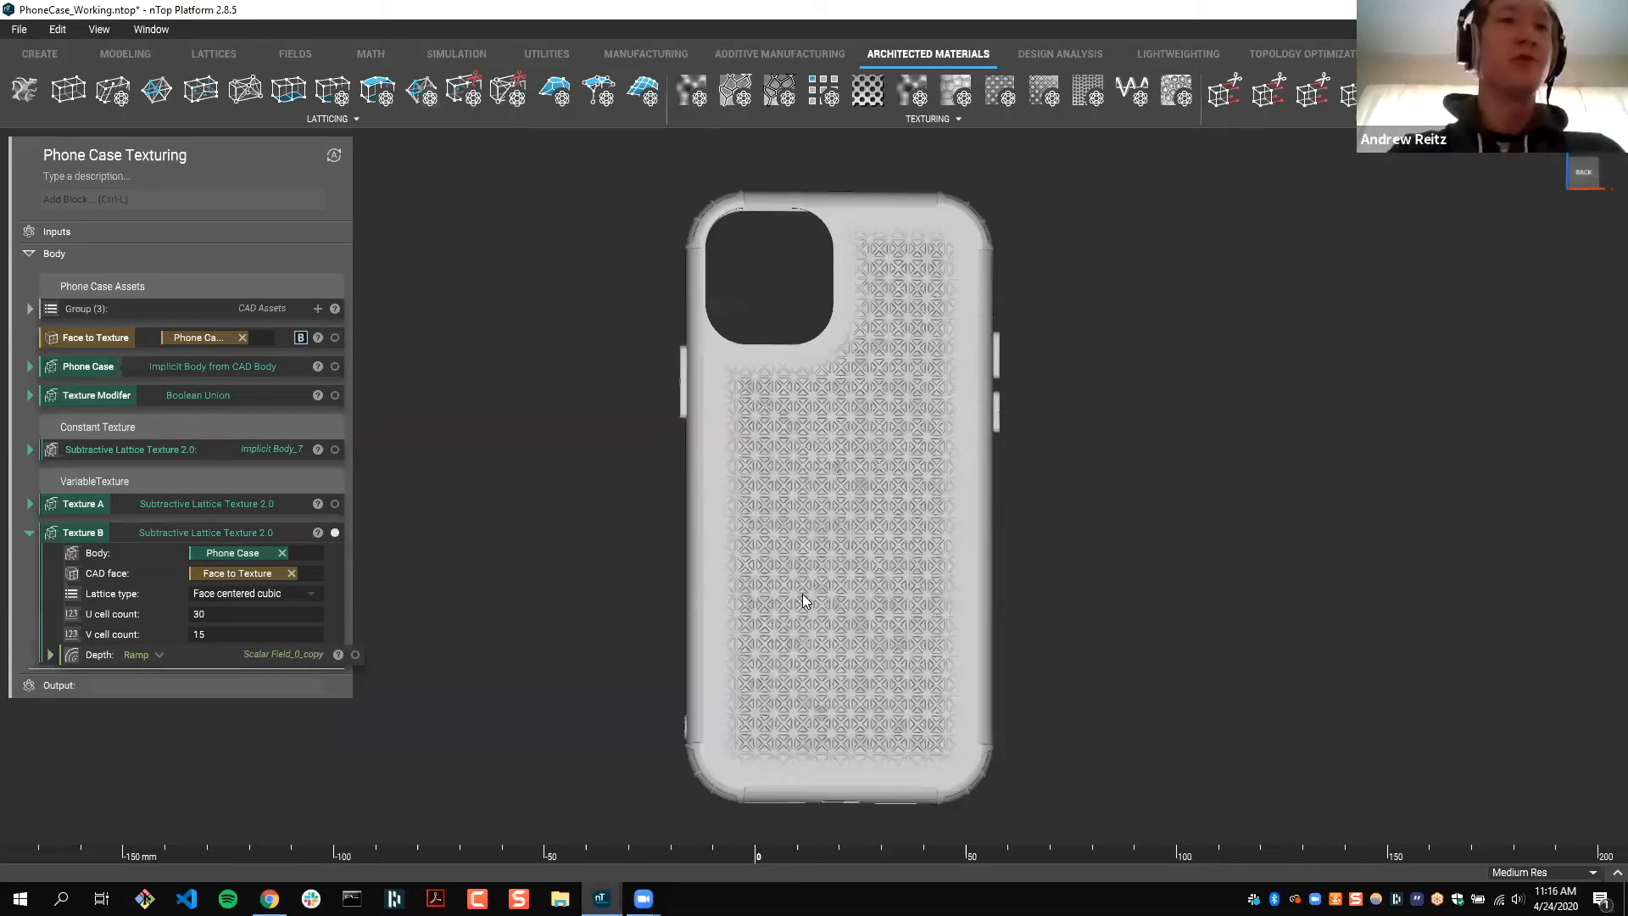
Step: Add a Mix block below the collapsed Texture B block
left_click(238, 208)
type("mix")
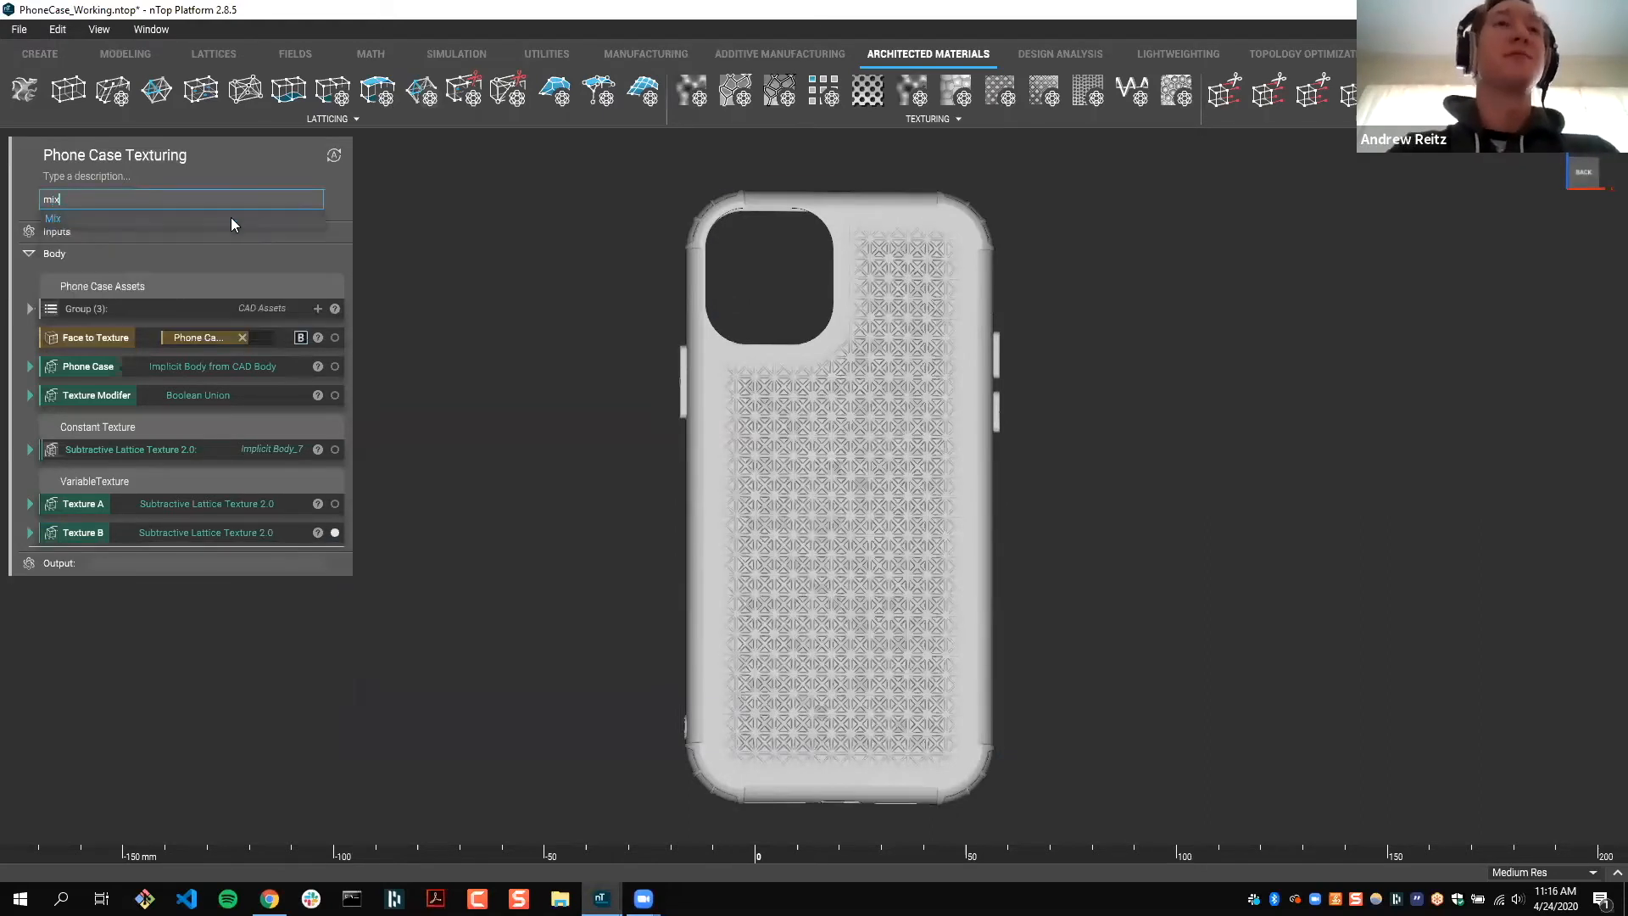
key("Return")
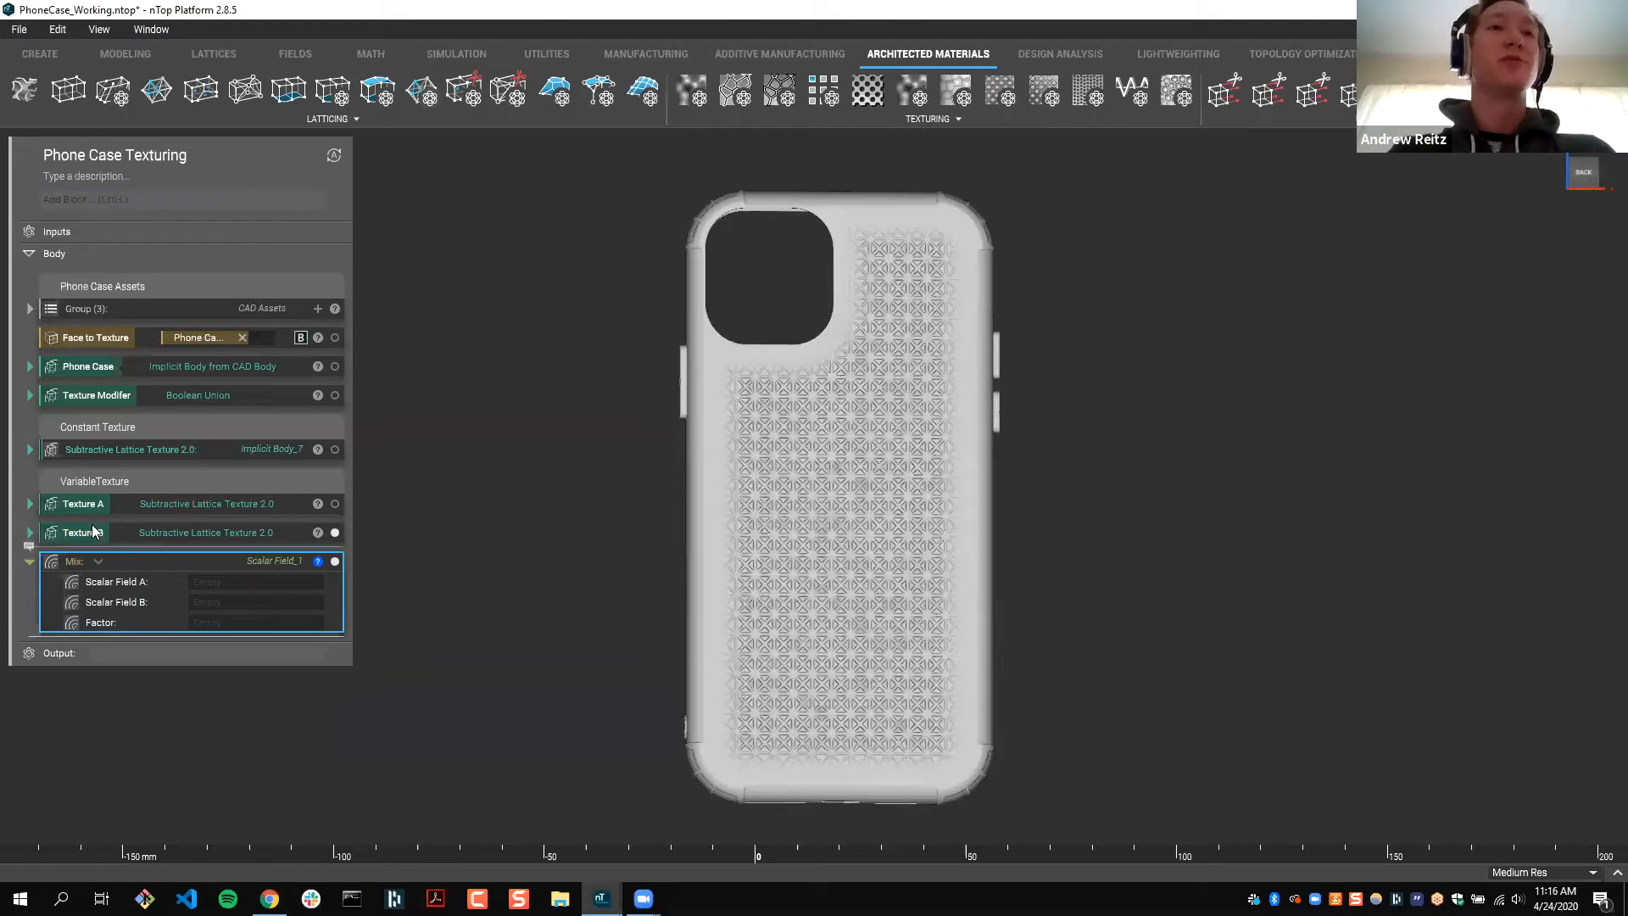
Step: Assign Texture A and Texture B as the Mix block's Scalar Field A and B, and hide Texture B
left_click_drag(87, 507, 243, 585)
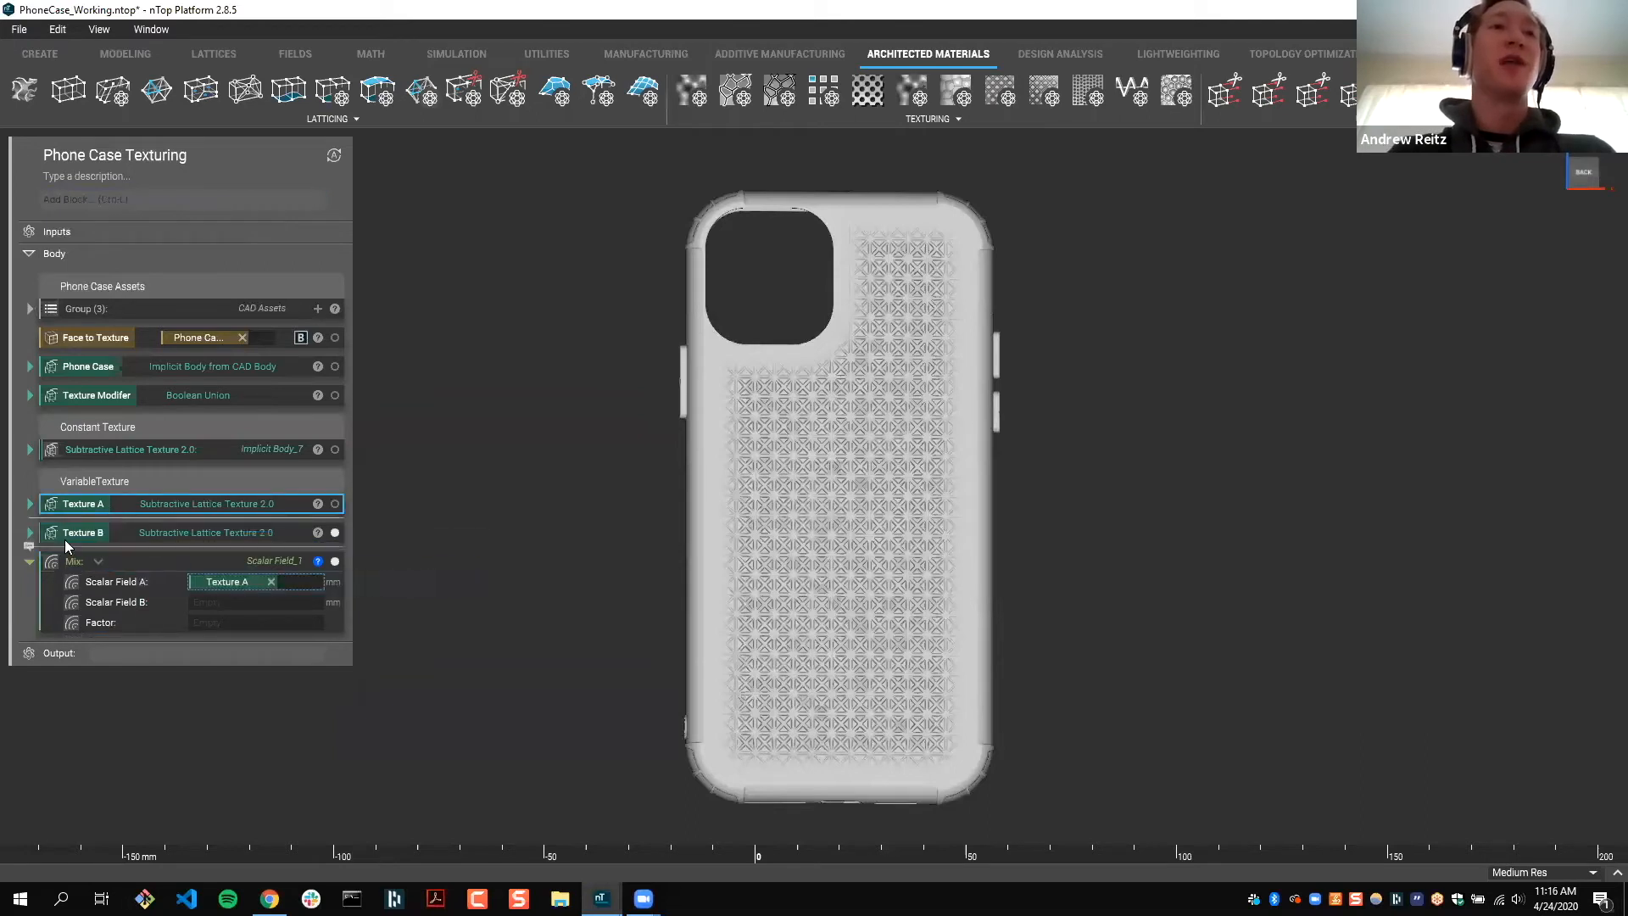
left_click(120, 537)
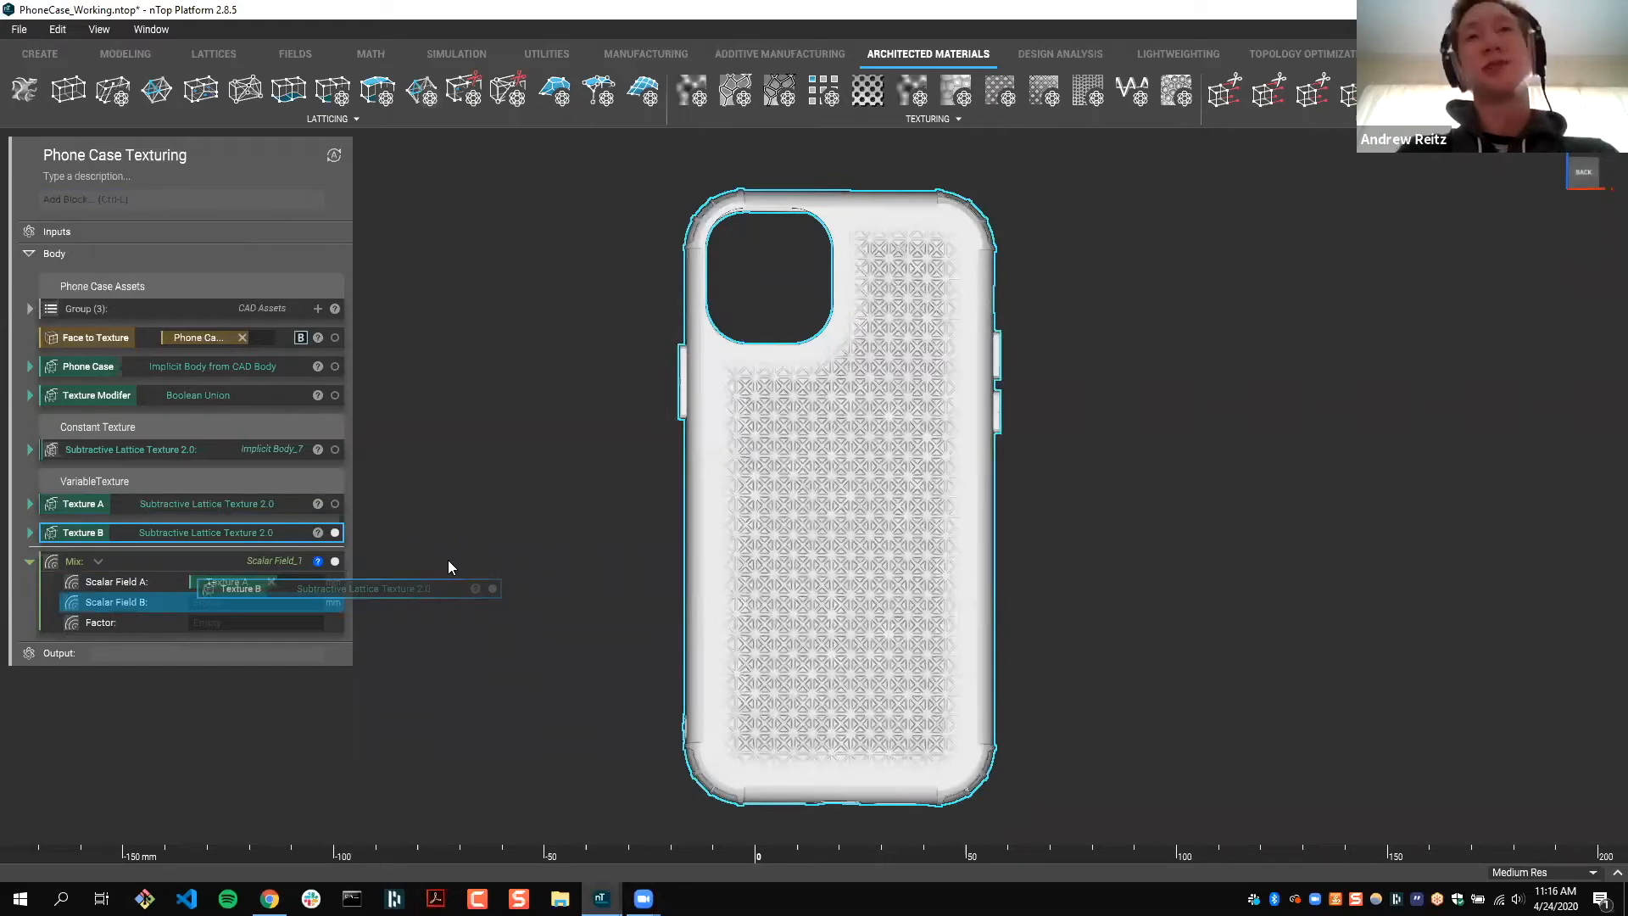
left_click_drag(449, 561, 448, 572)
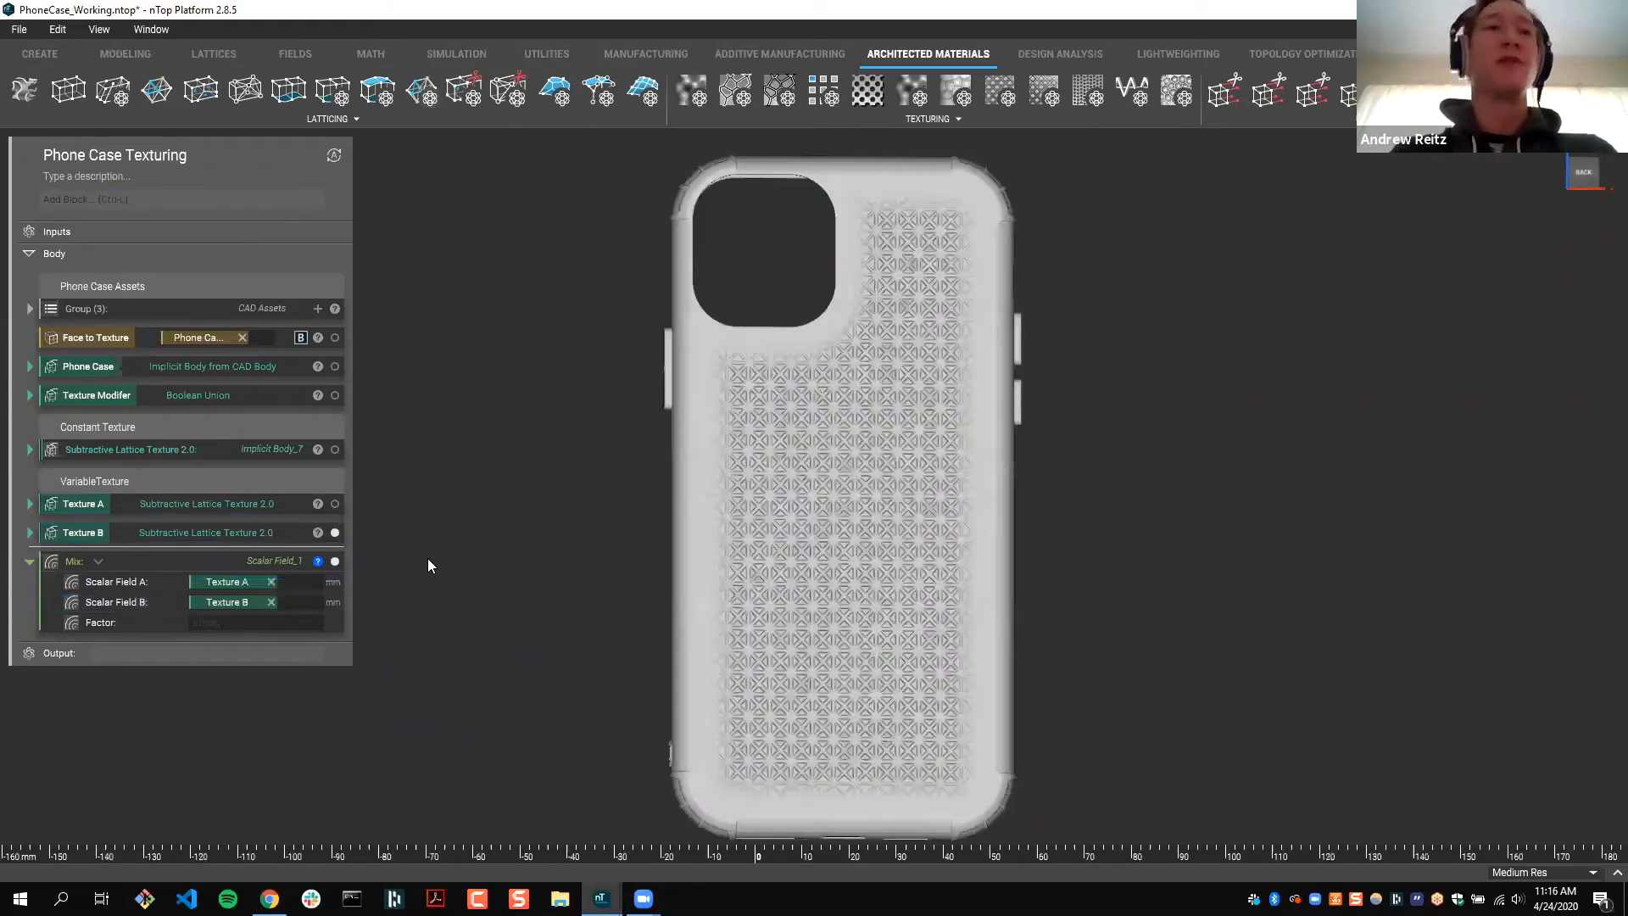
left_click(335, 532)
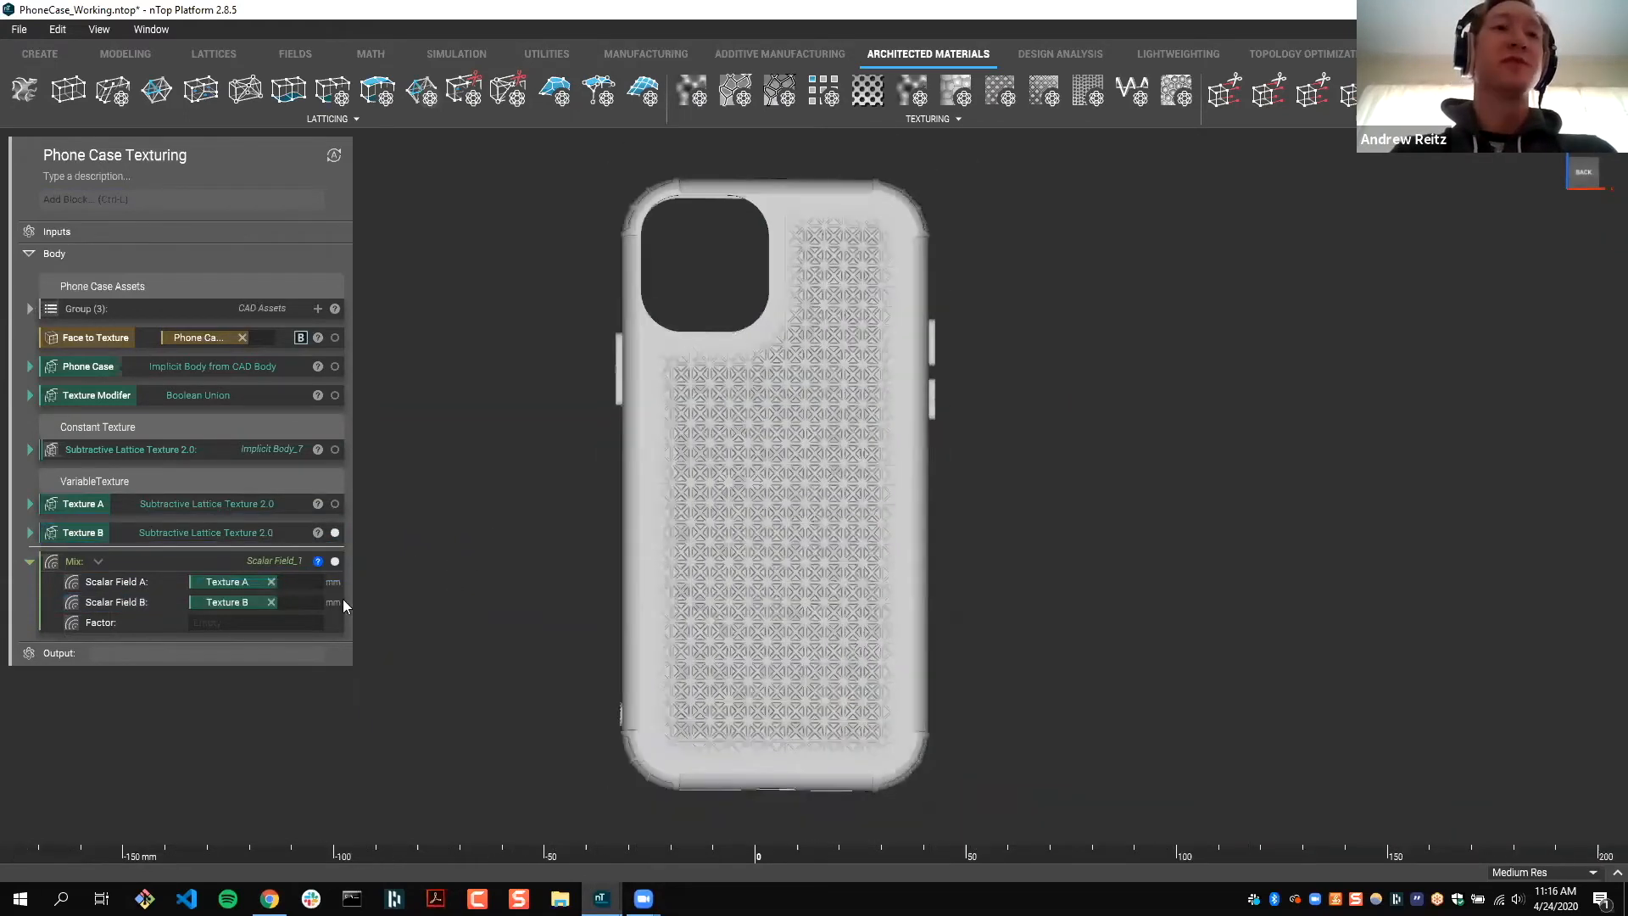
Step: Try the Mix factor at 0 and at 1 to compare the two extremes of the blend
left_click(273, 629)
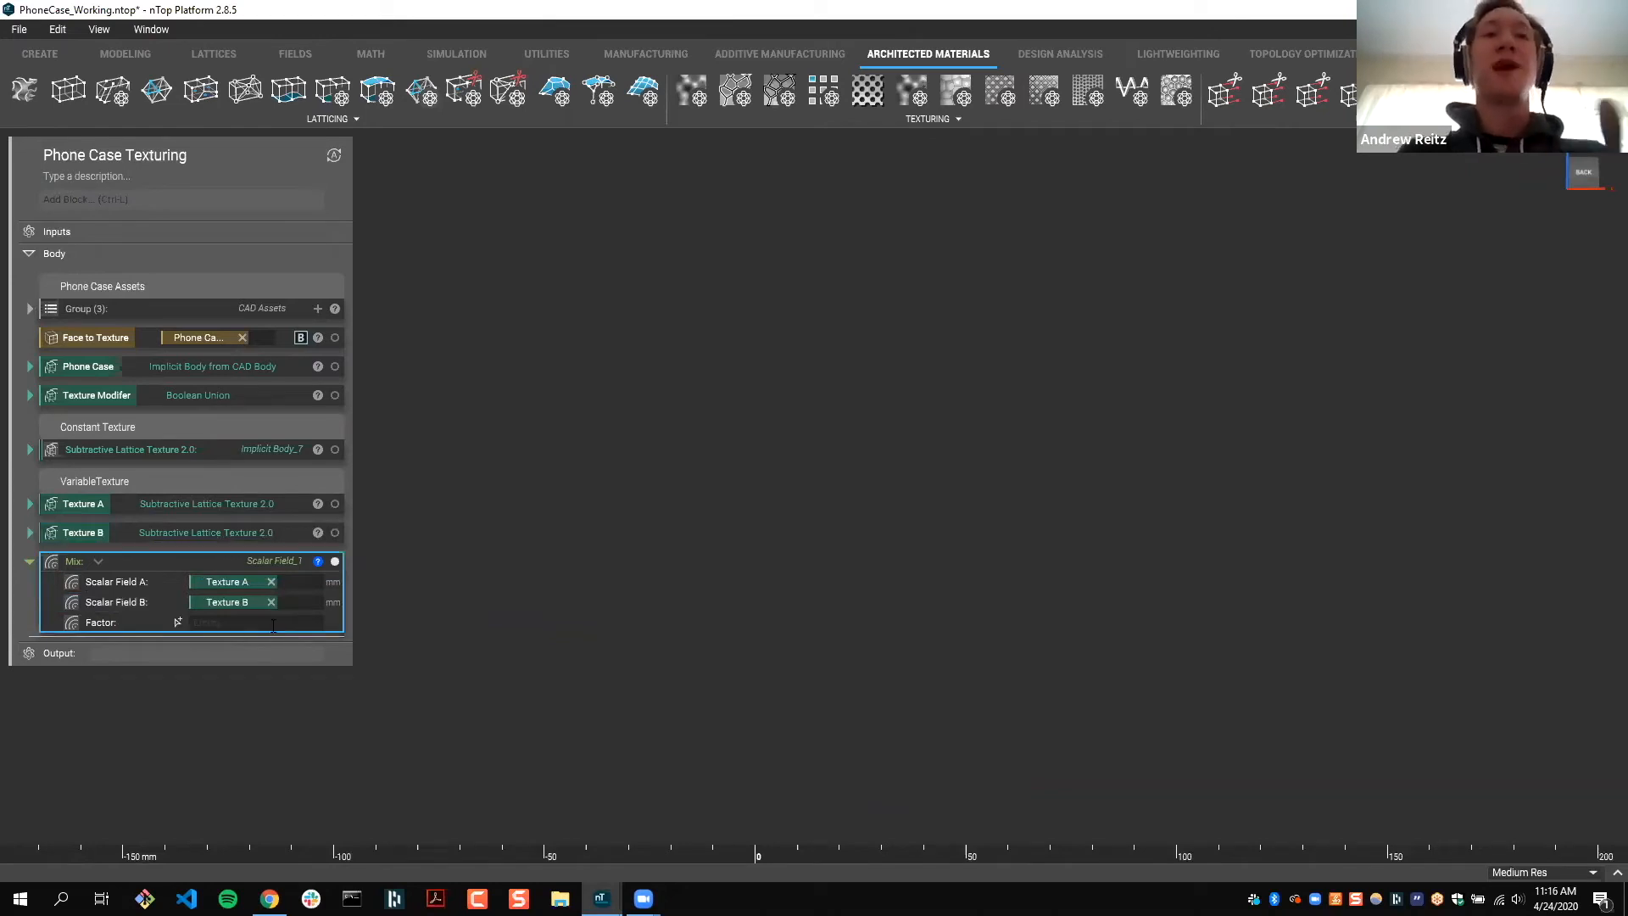
left_click(273, 624)
type("0")
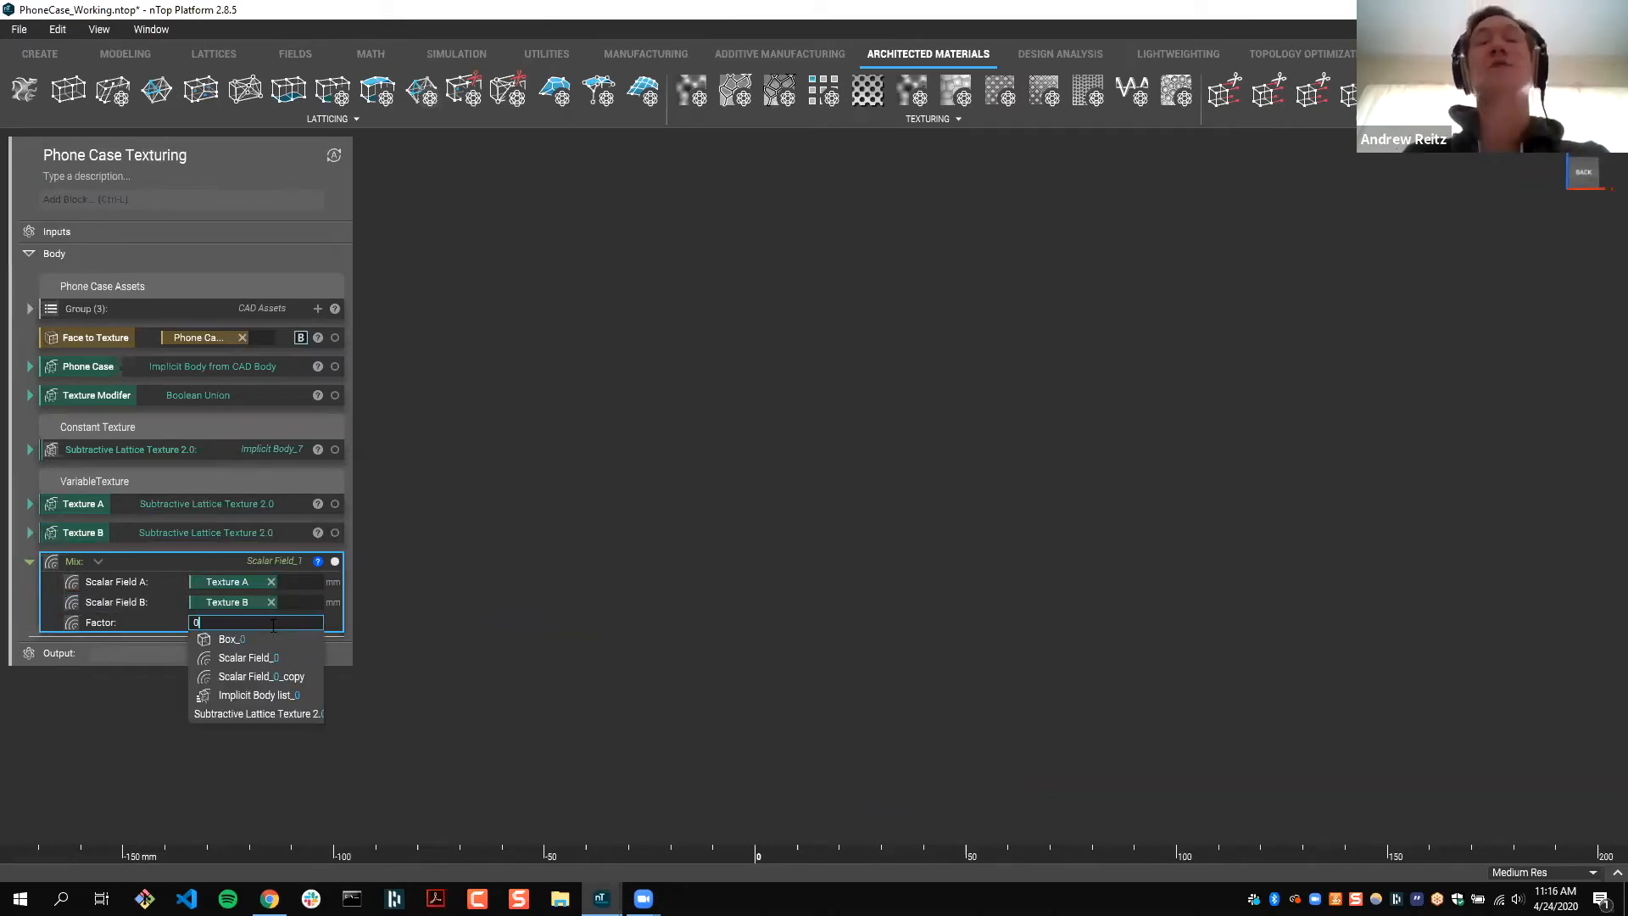
key("Return")
left_click(580, 636)
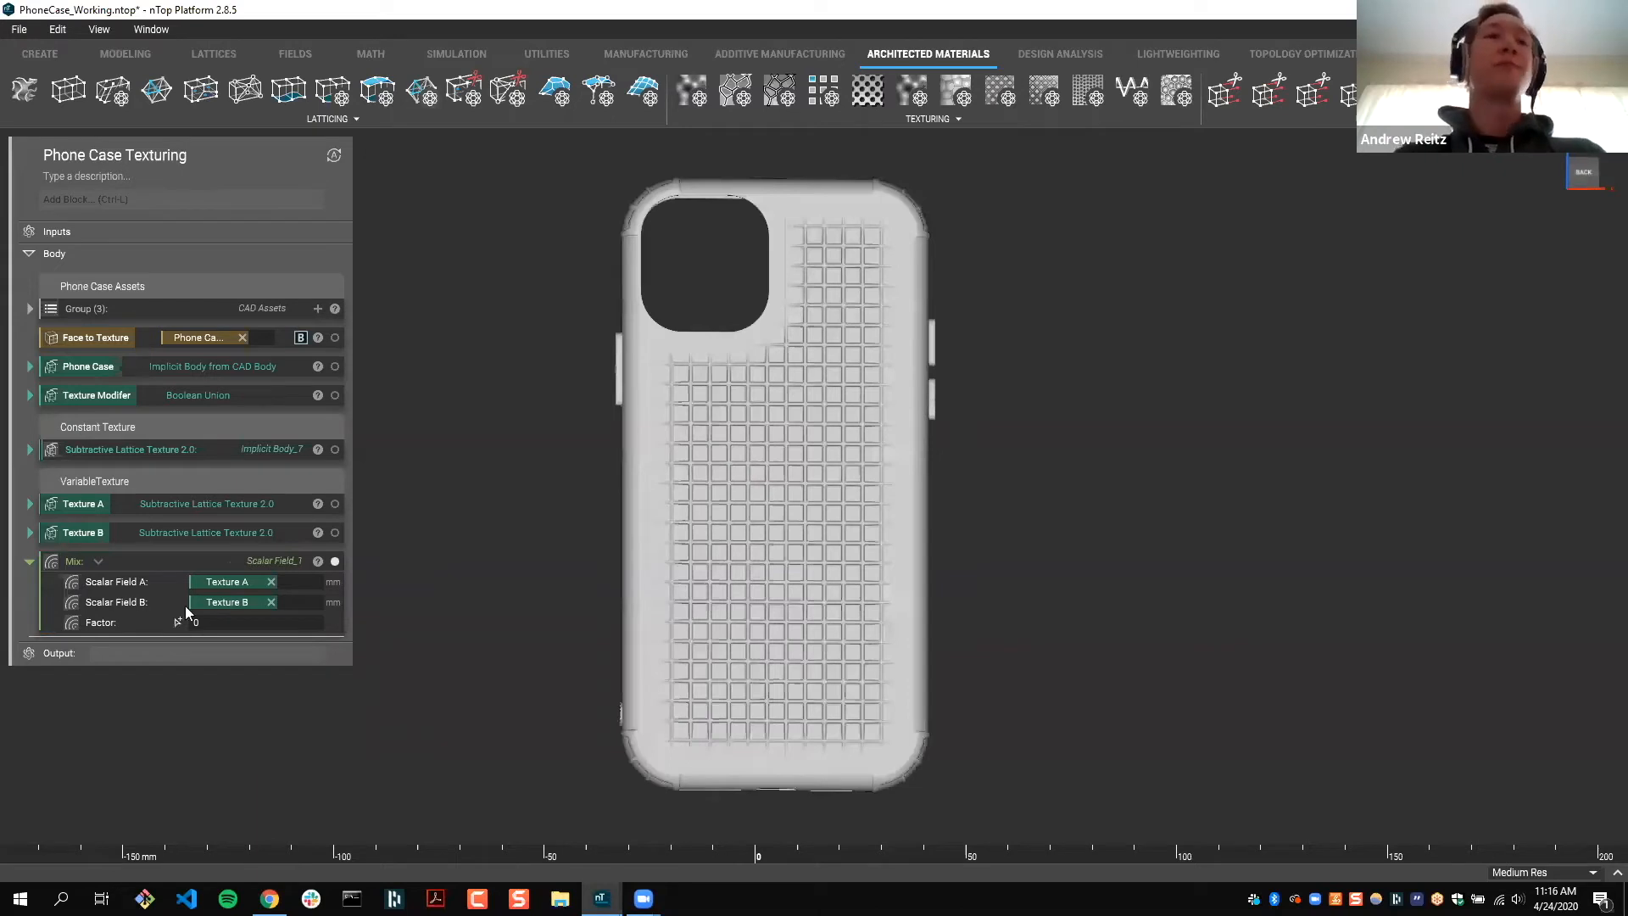
type("1")
key("Return")
Step: Set the Mix factor to .5 and examine the evenly blended lattice texture on the case
left_click(235, 628)
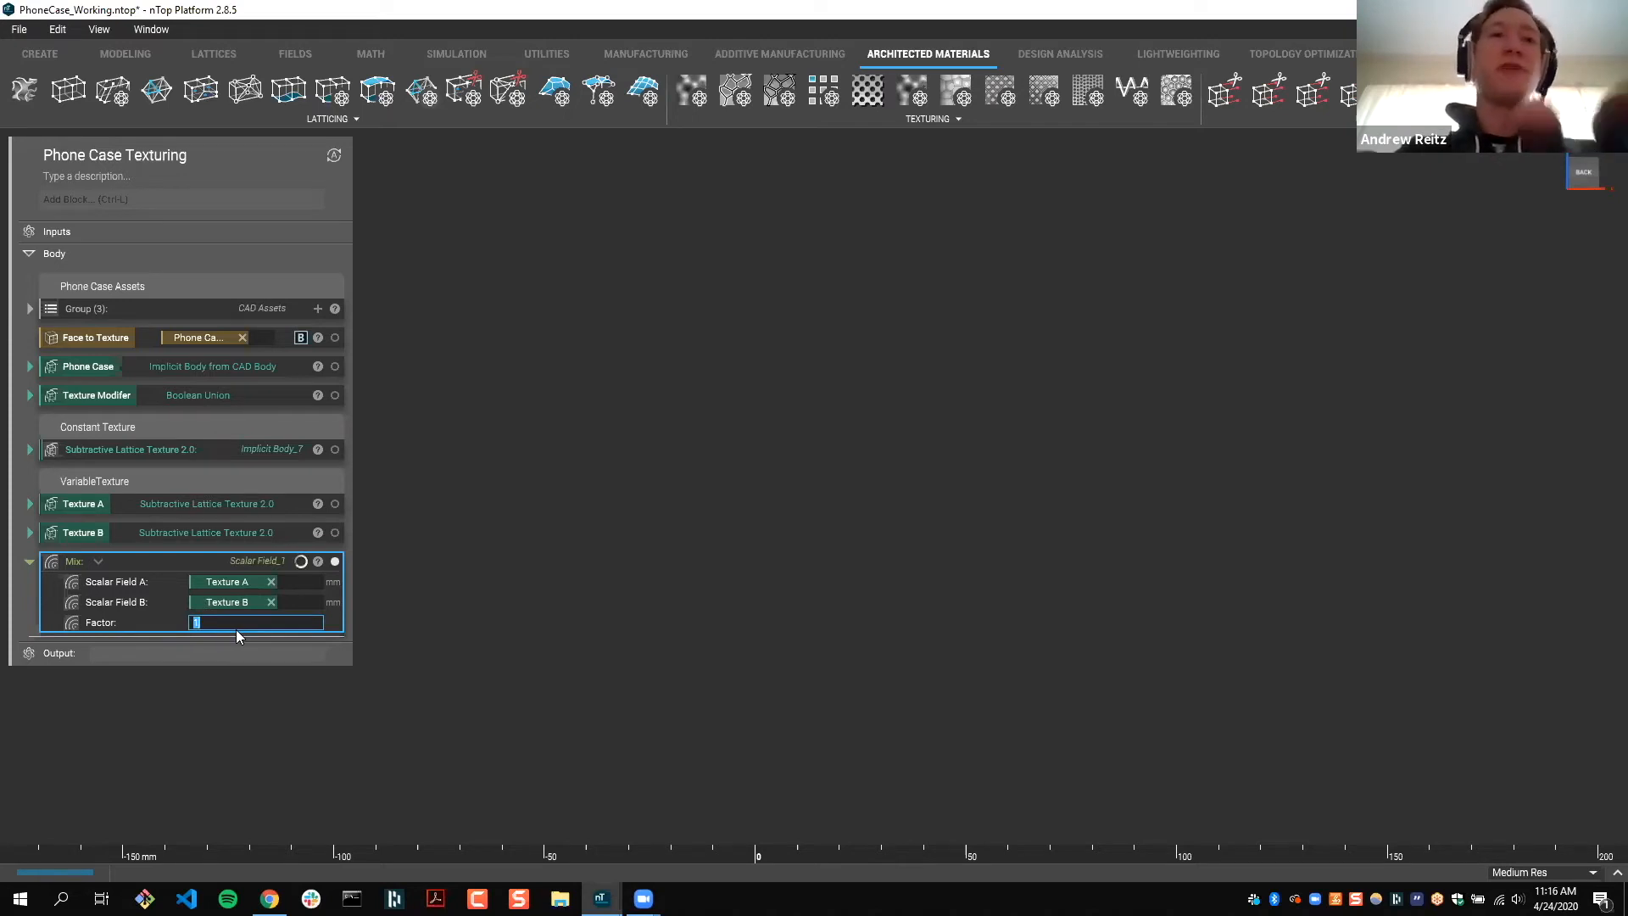
type(".5")
key("Return")
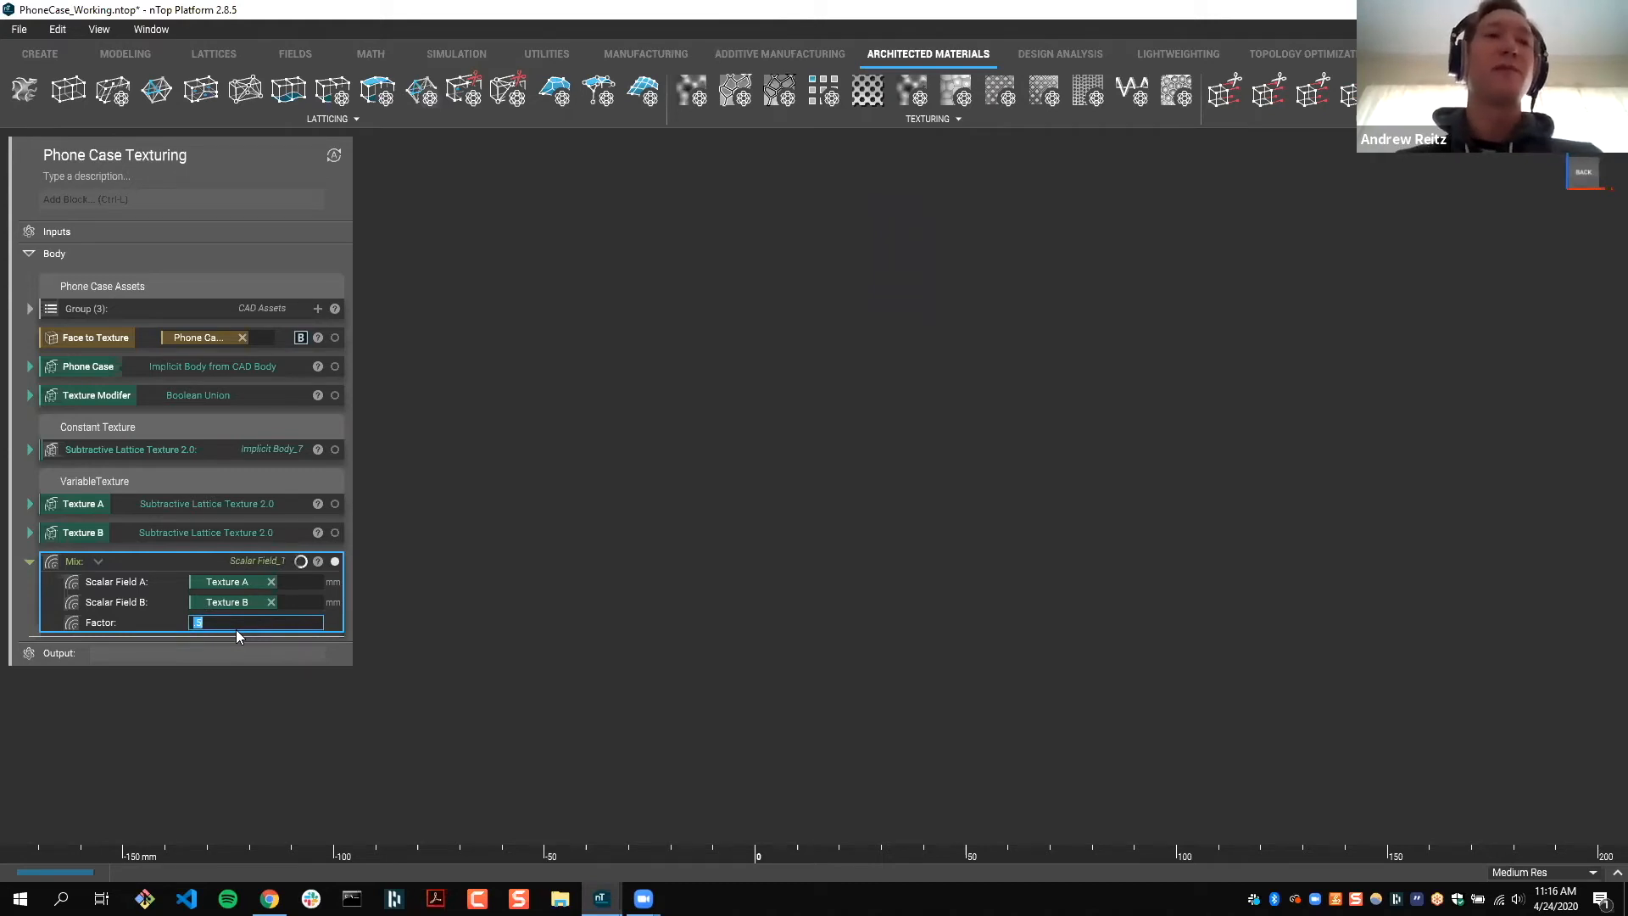
left_click(372, 737)
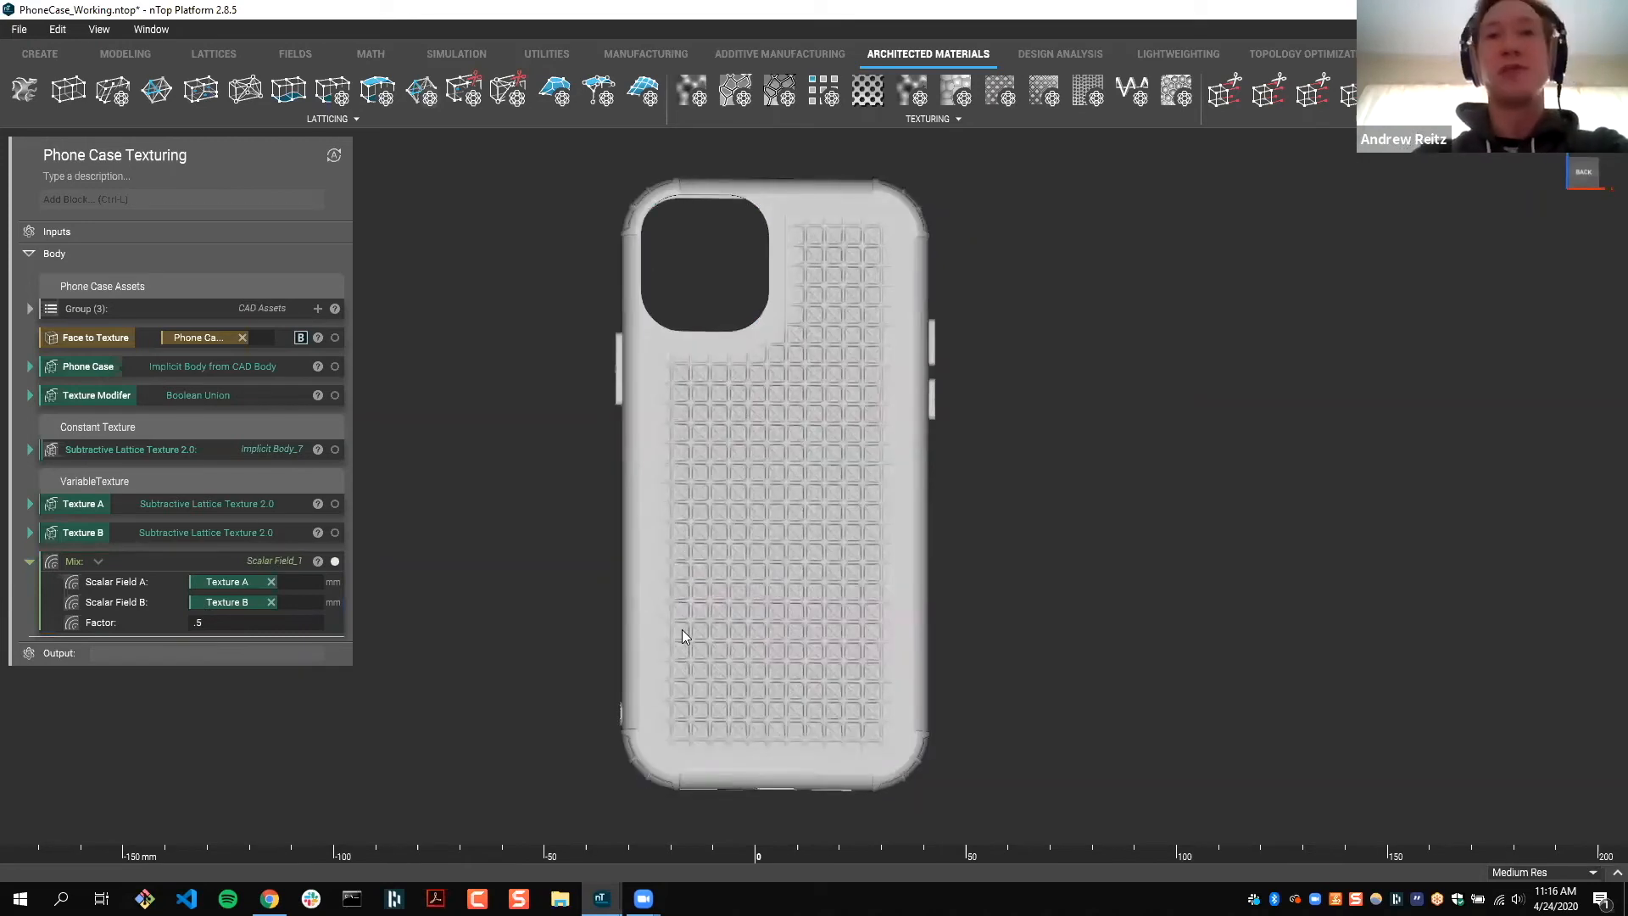
scroll(682, 629, "up", 1)
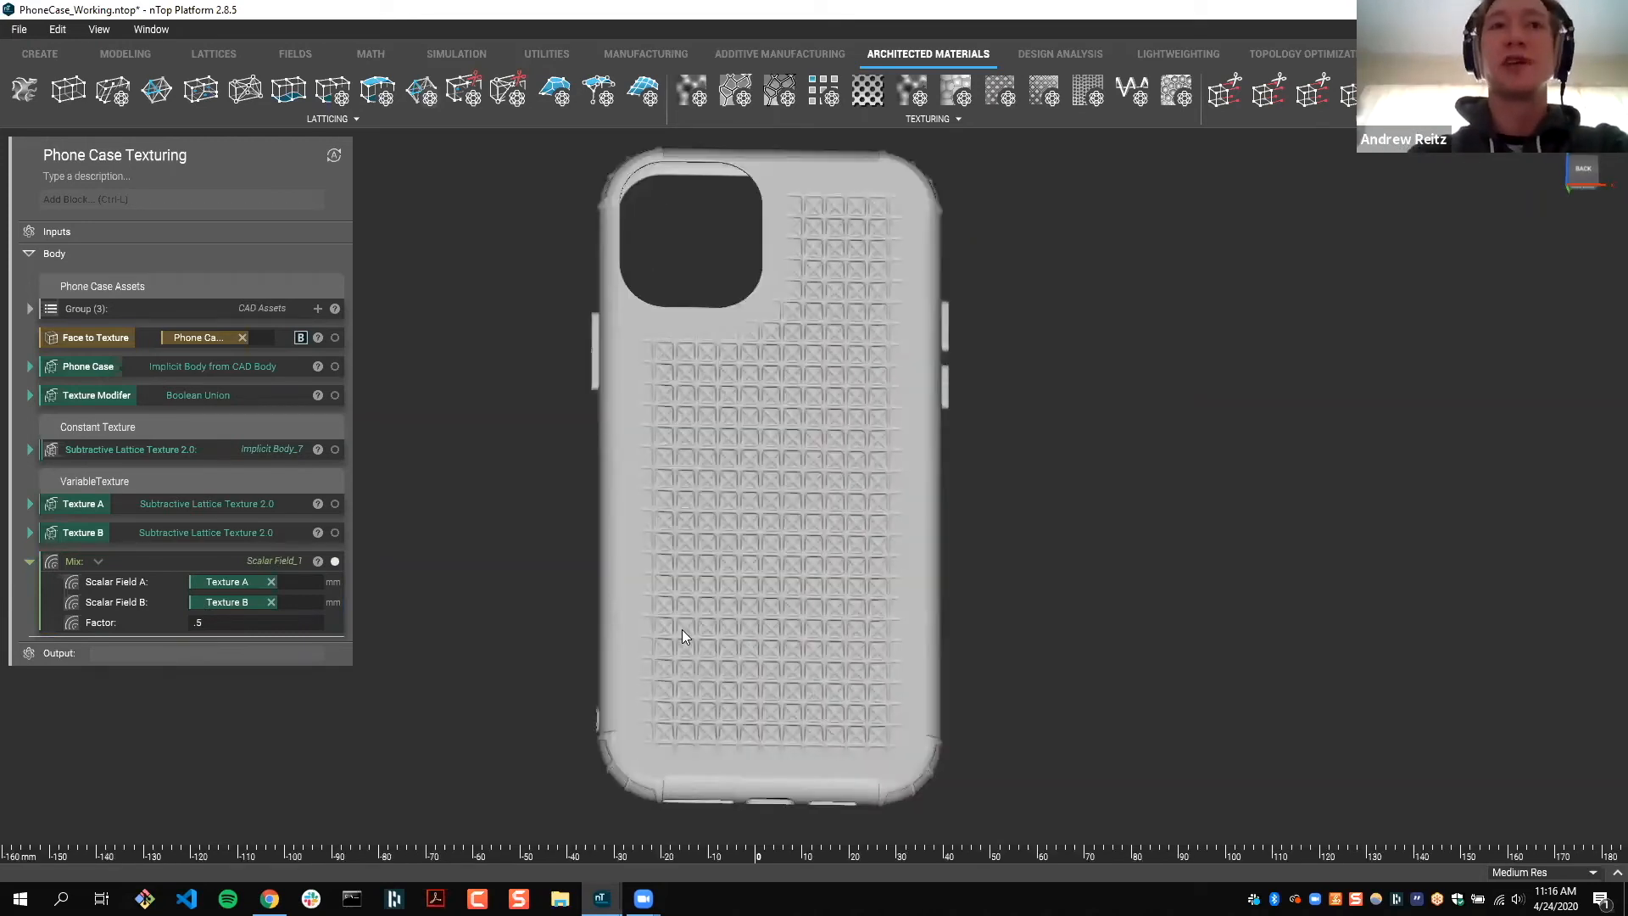
right_click_drag(675, 609, 677, 645)
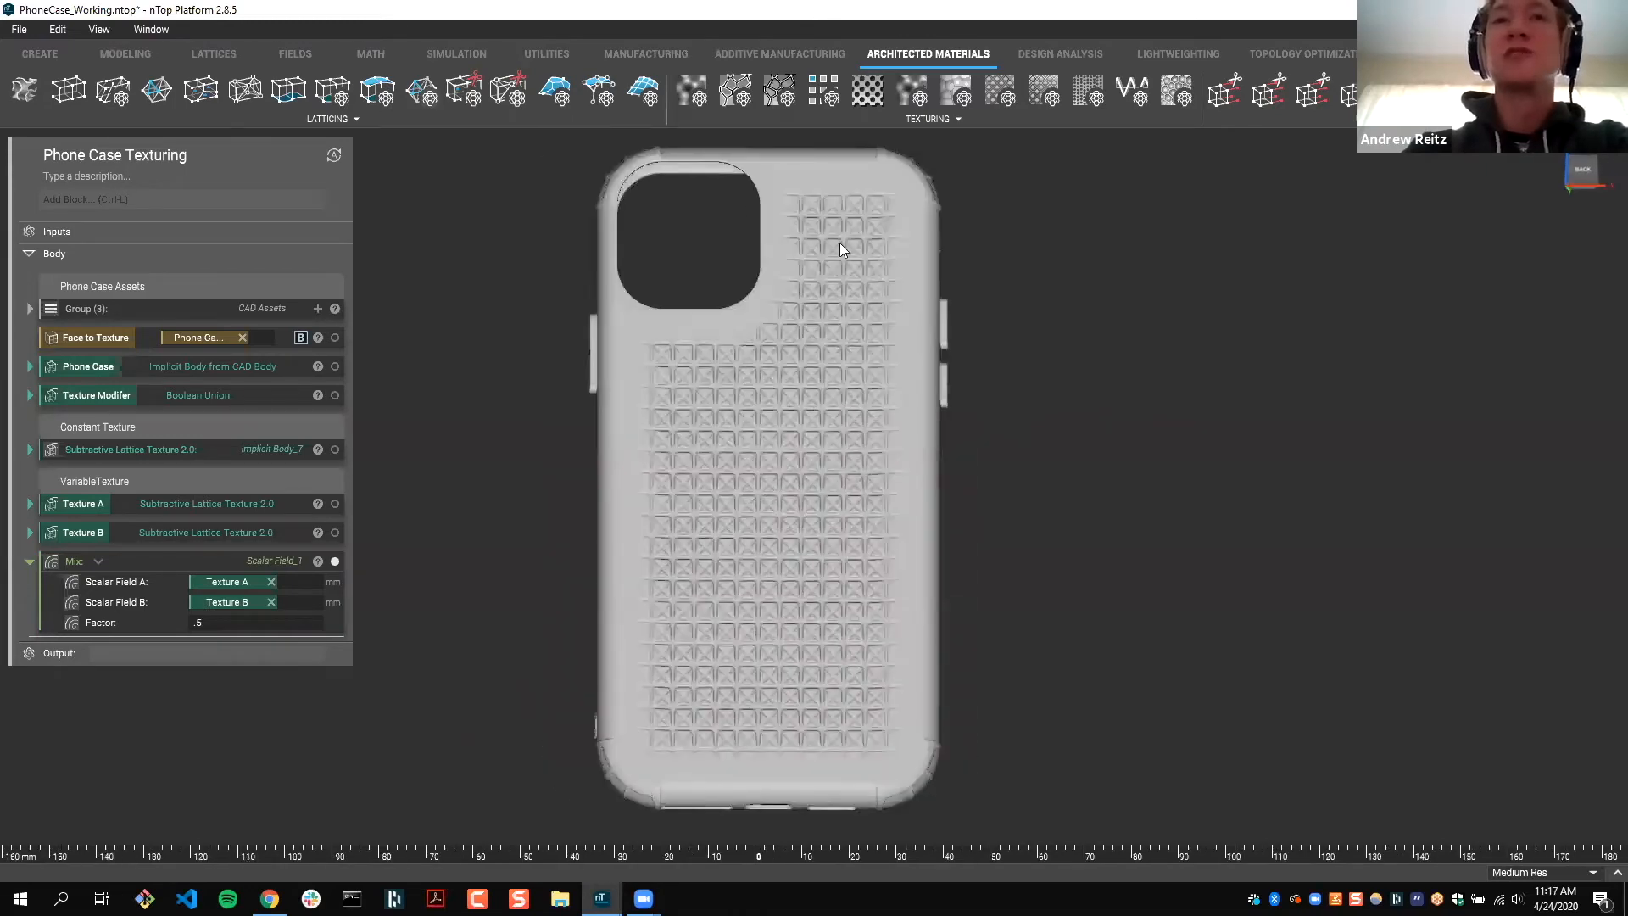
scroll(780, 413, "down", 1)
right_click_drag(780, 413, 778, 427)
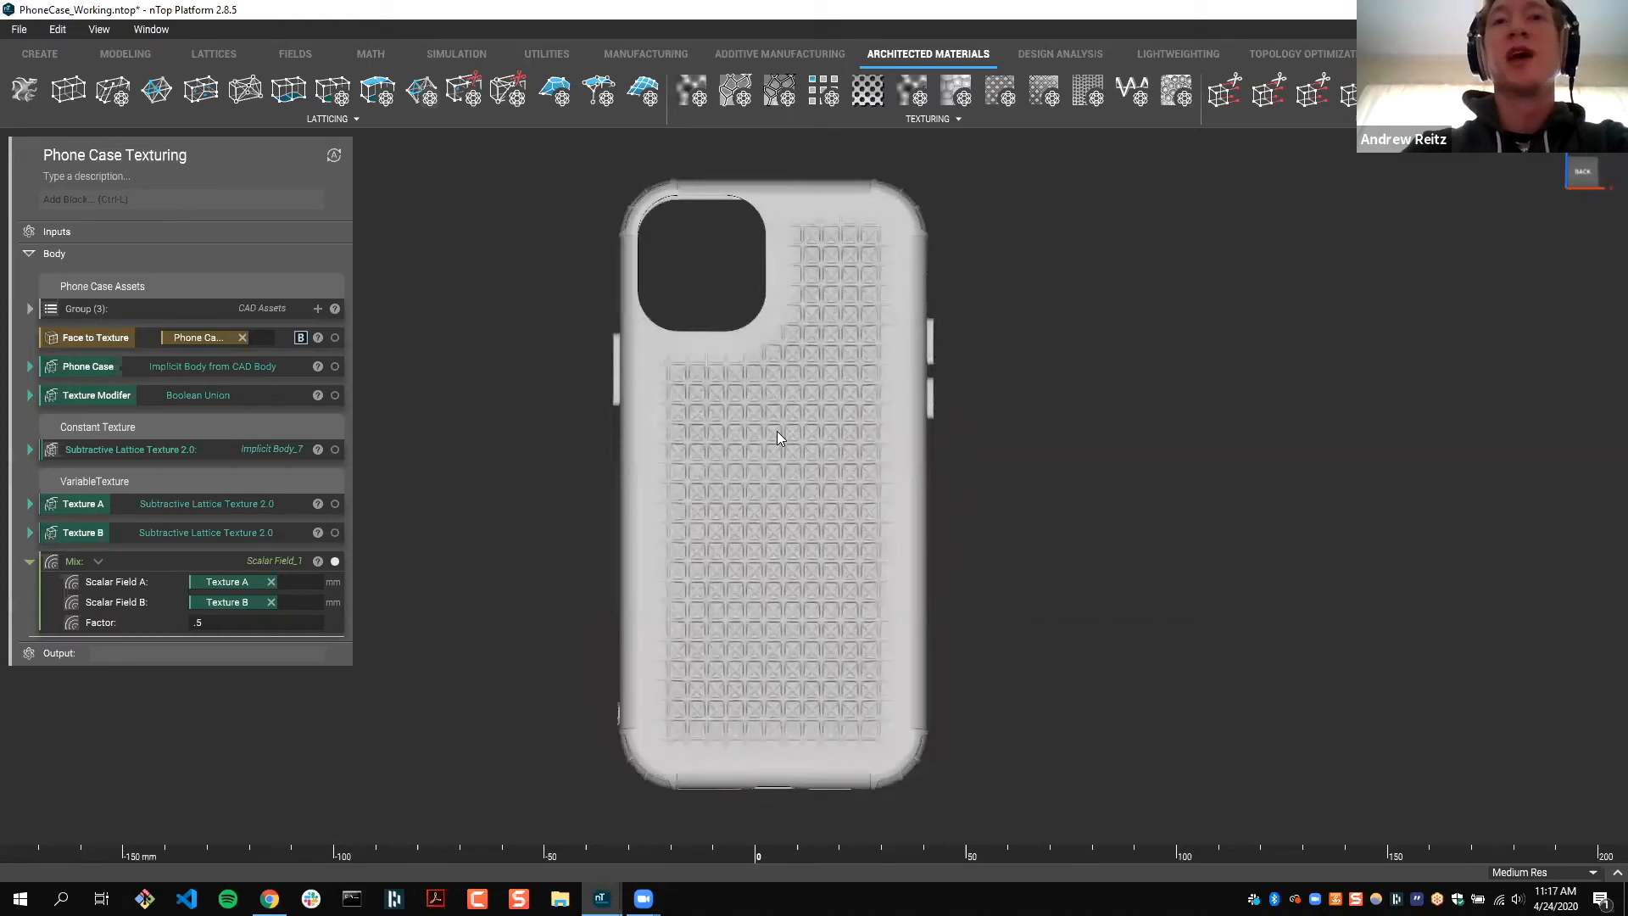
scroll(777, 432, "up", 1)
scroll(777, 442, "down", 1)
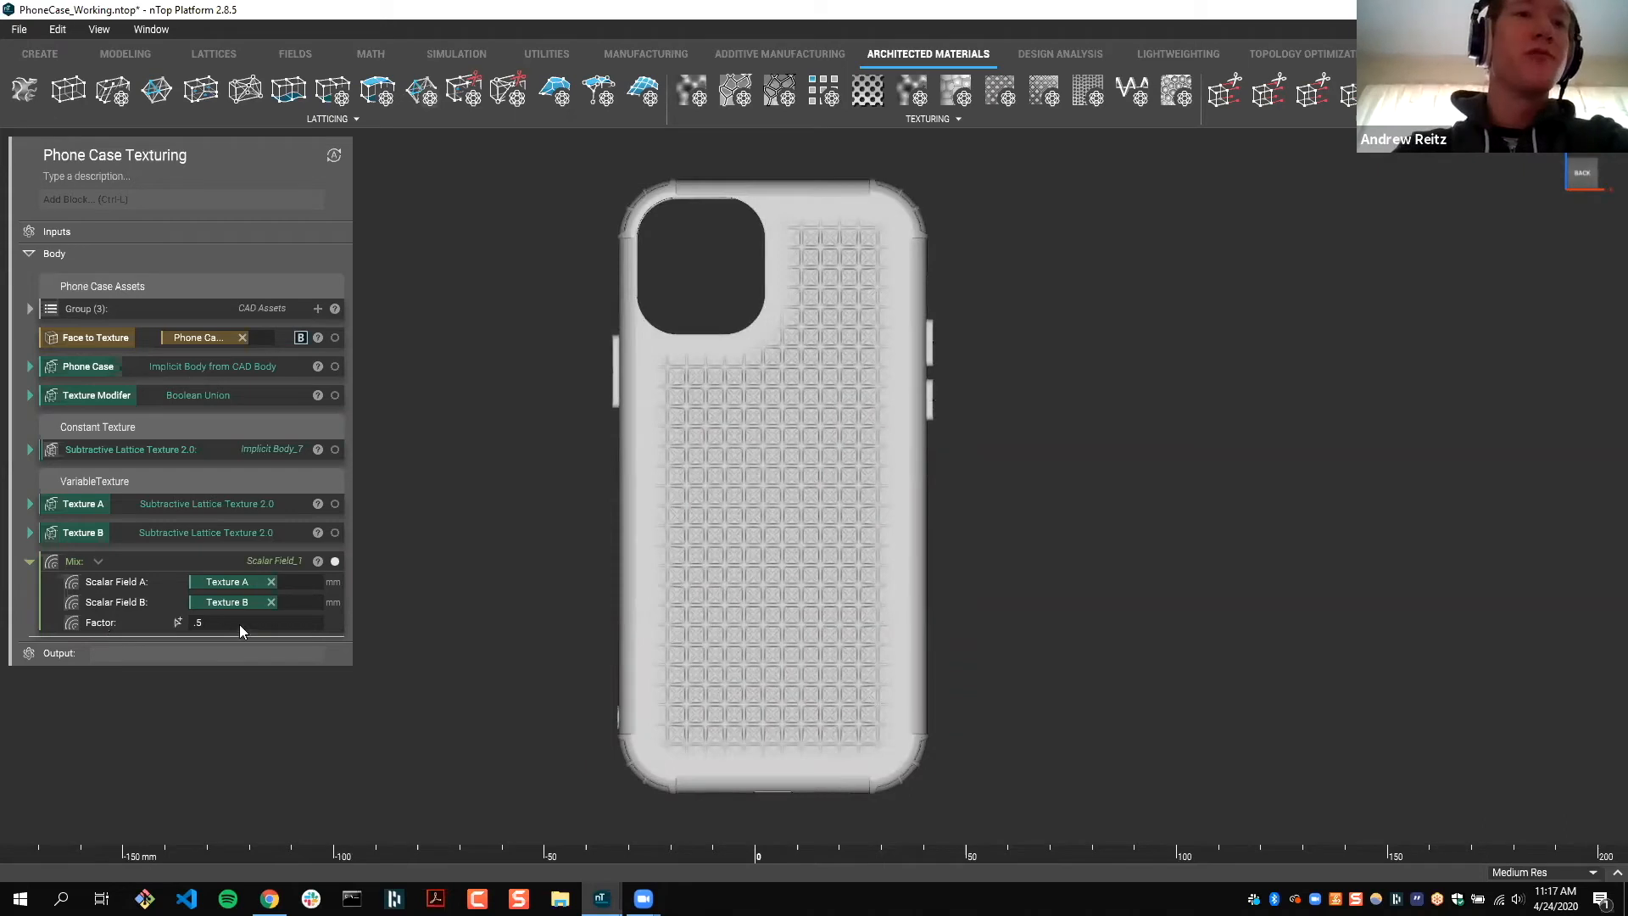
left_click(93, 624)
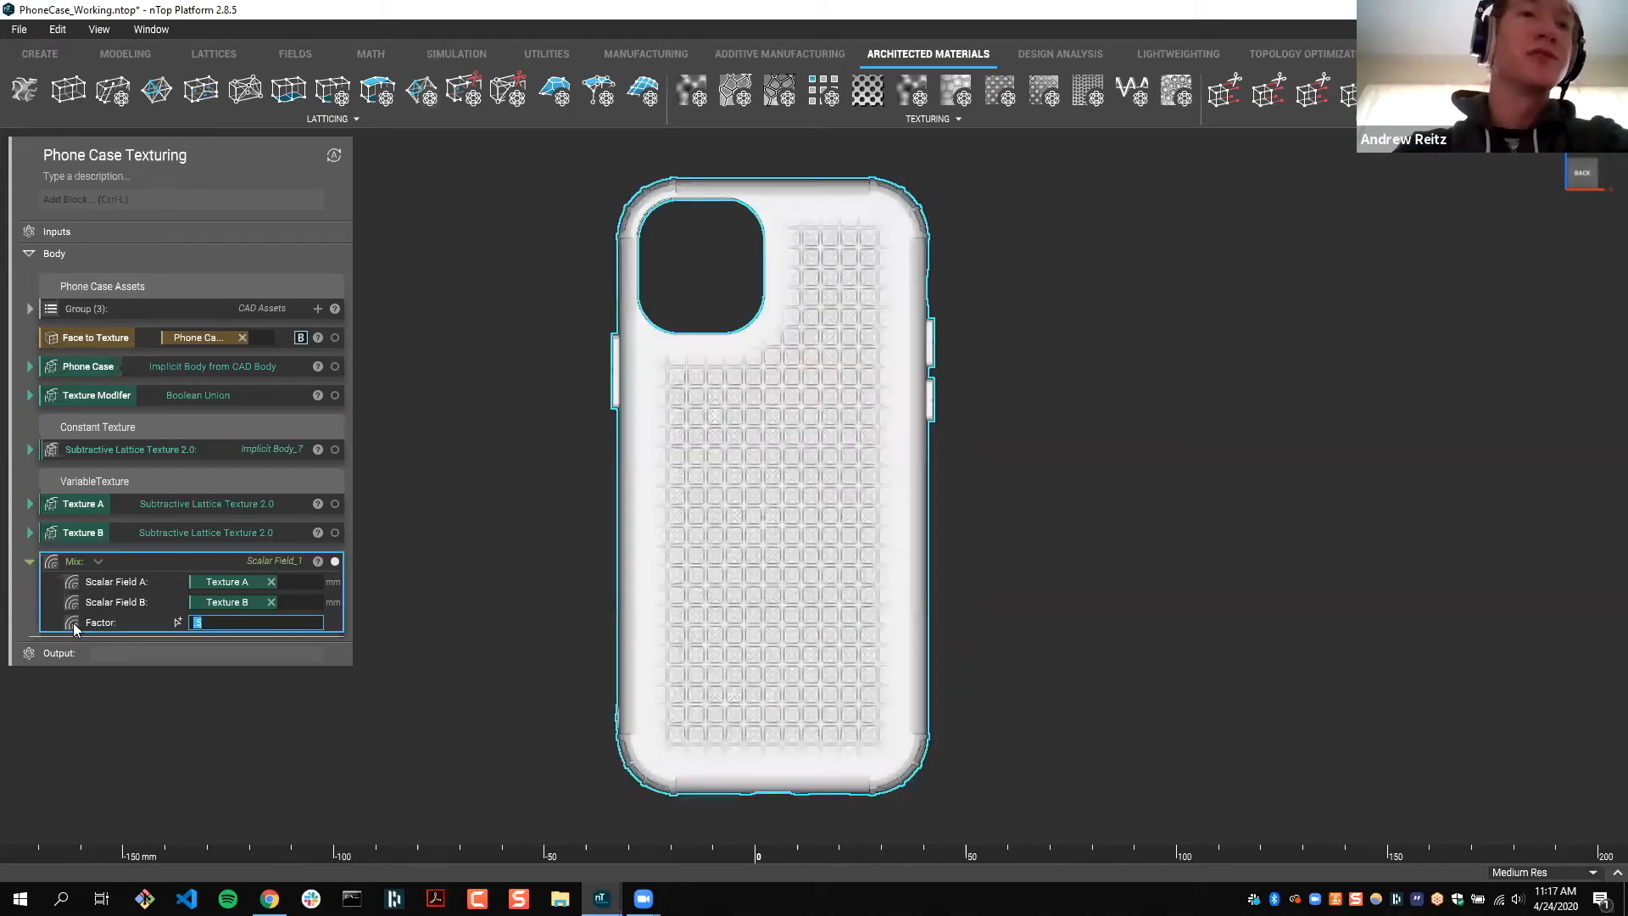
left_click(93, 625)
left_click(76, 625)
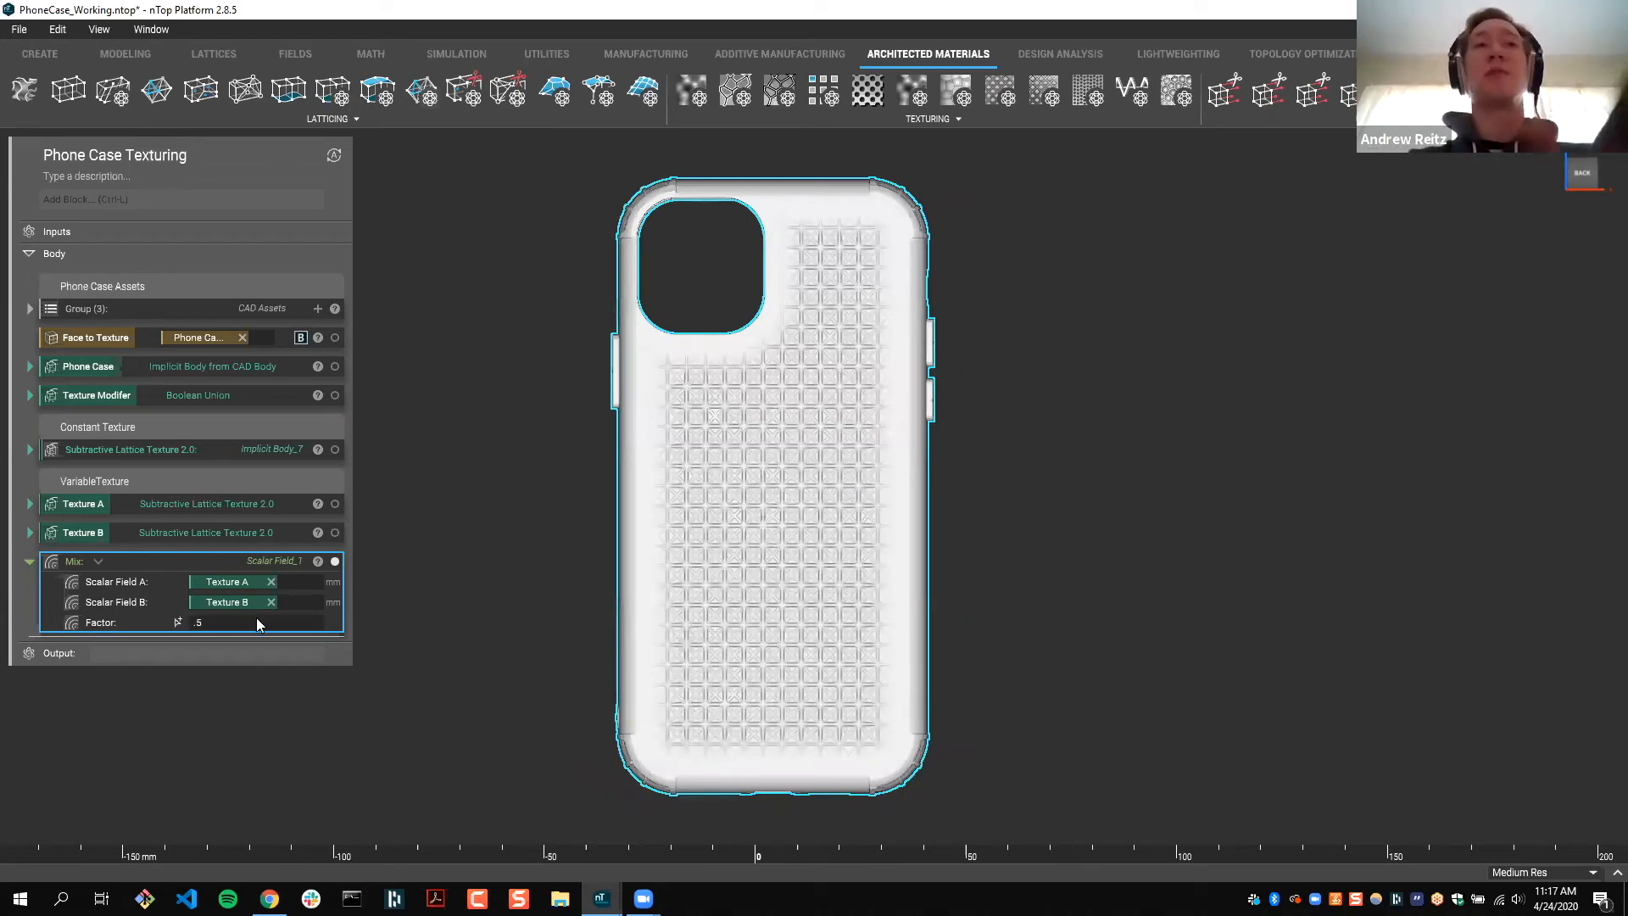
Step: Add a Ramp block below the Mix block
left_click(236, 203)
left_click(236, 204)
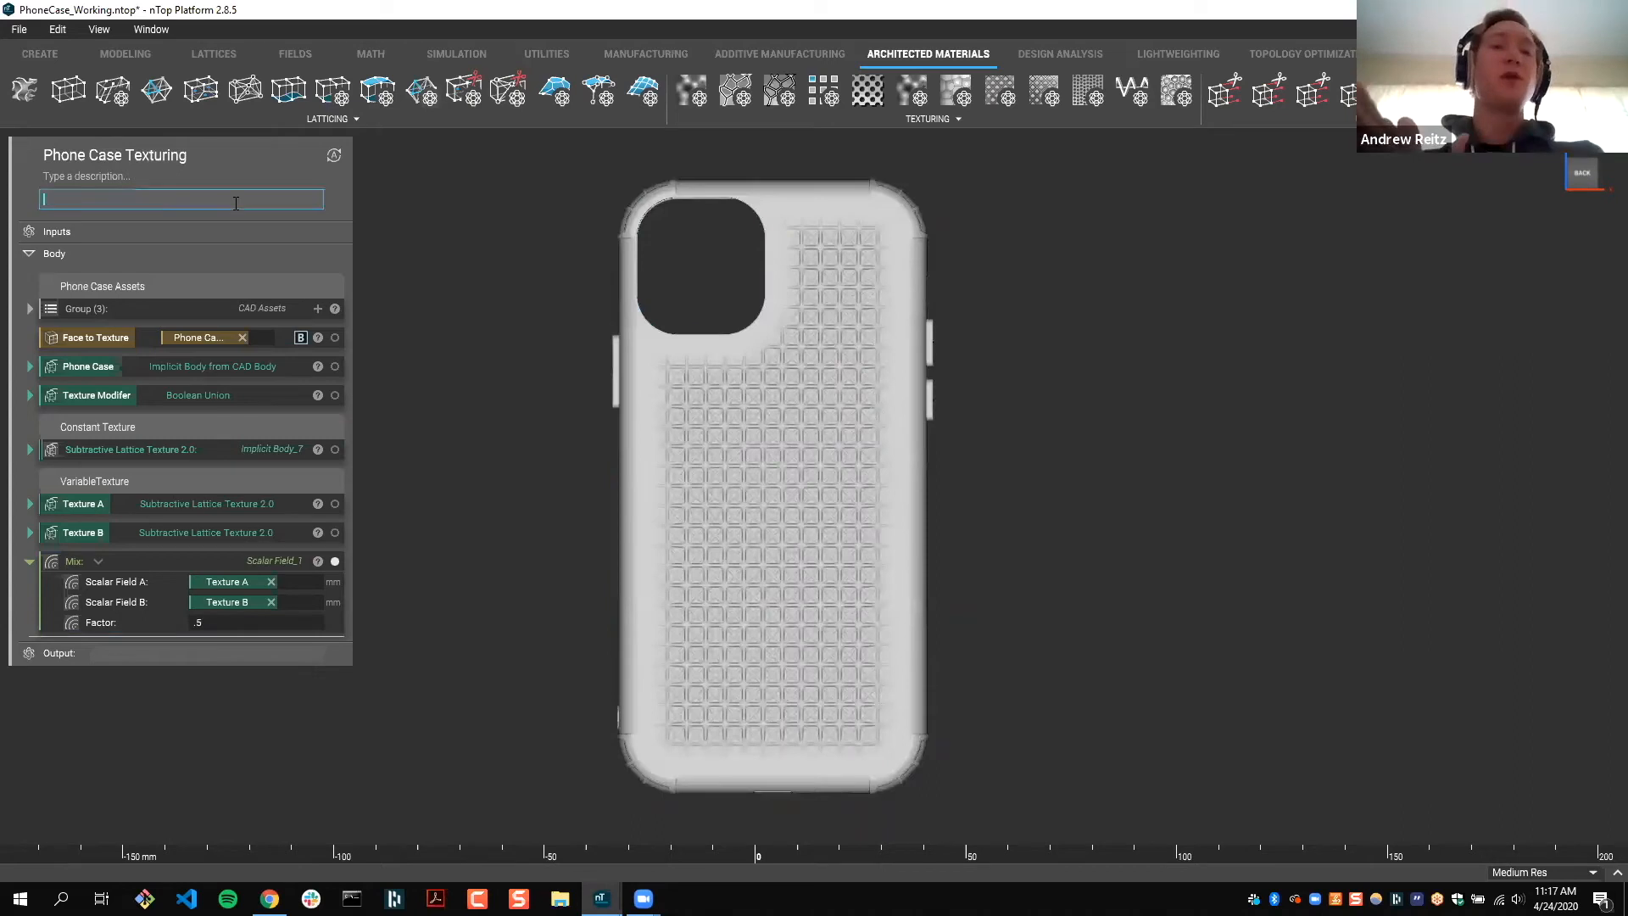
type("ramp")
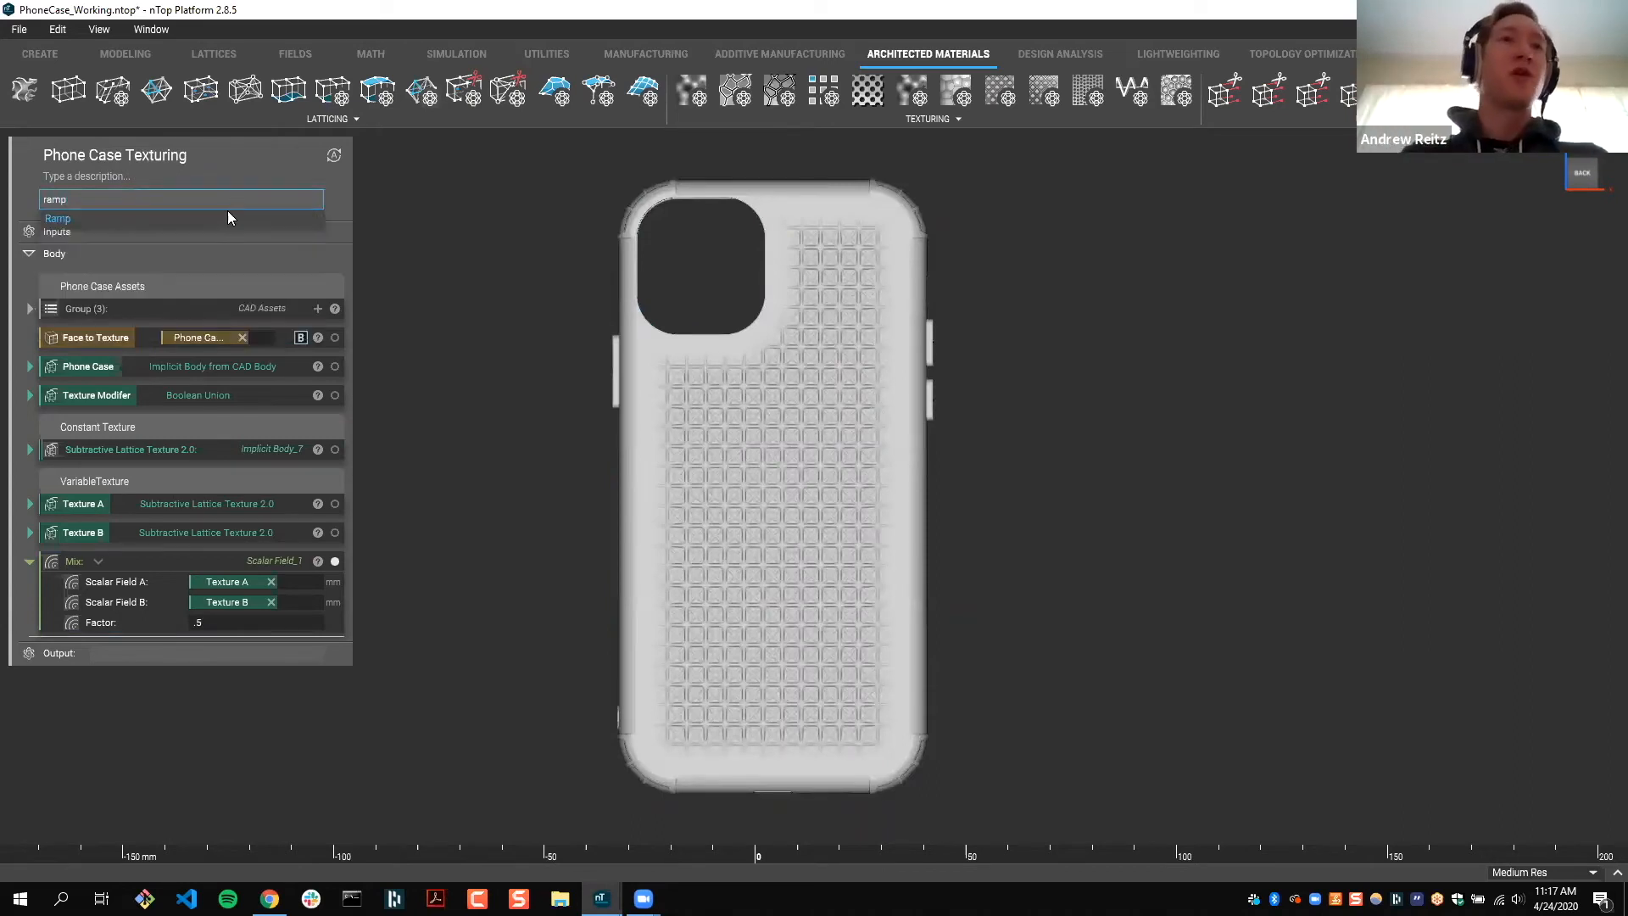
key("Return")
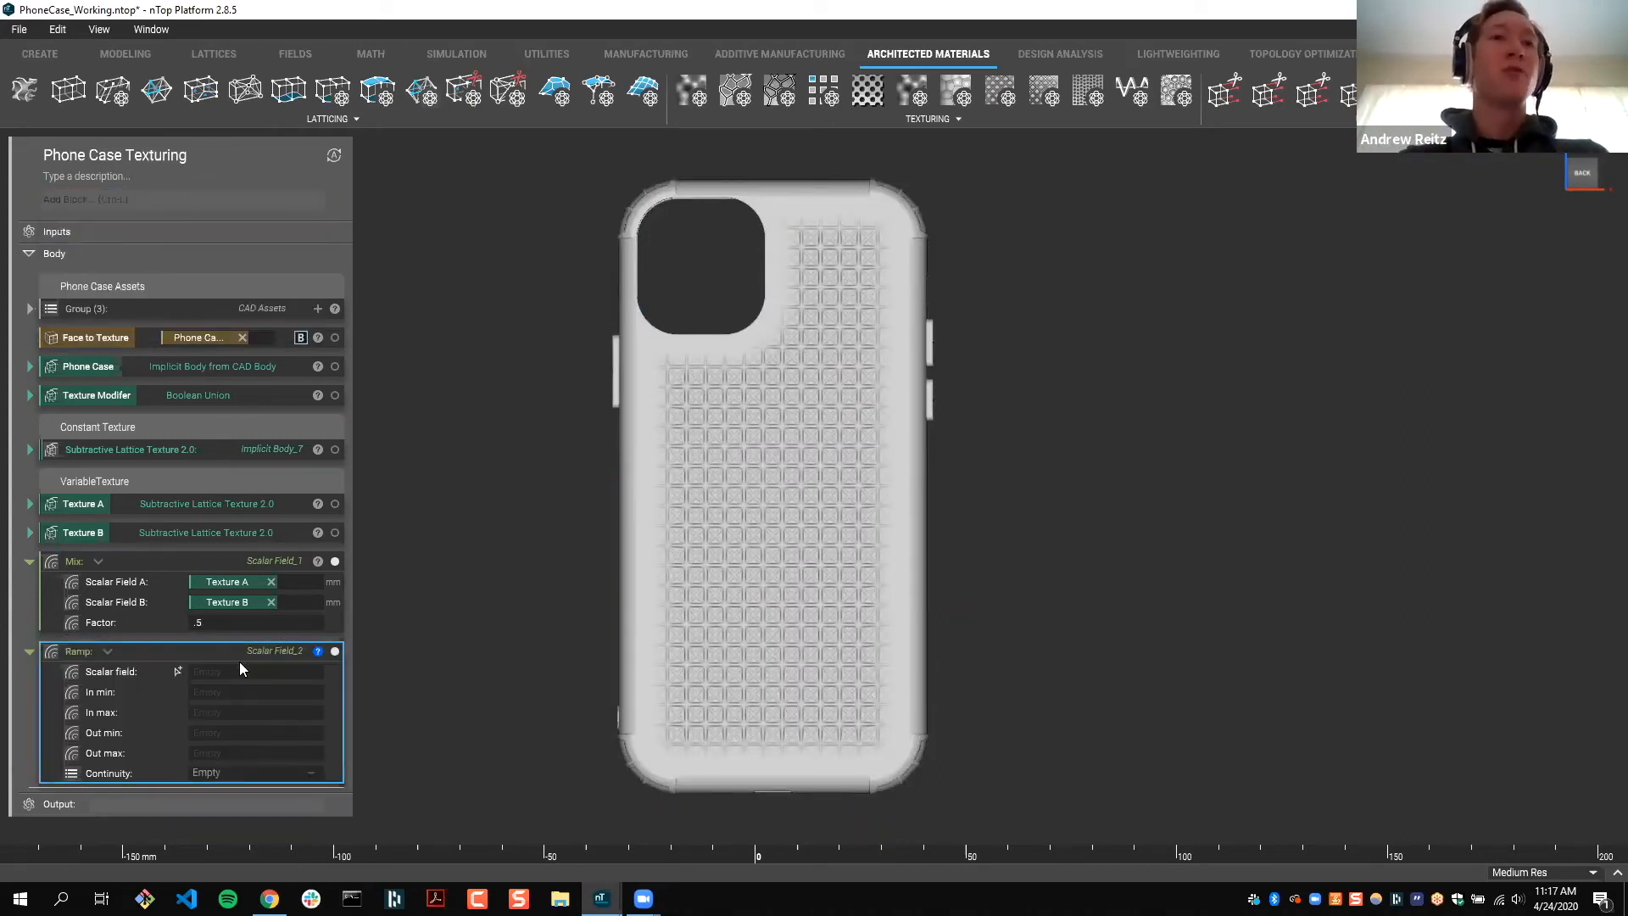
Step: Use a Plane from Normal as the Ramp's scalar field, moving its origin down to Z -68.808 mm near the case's lower edge
left_click(241, 670)
type("plane")
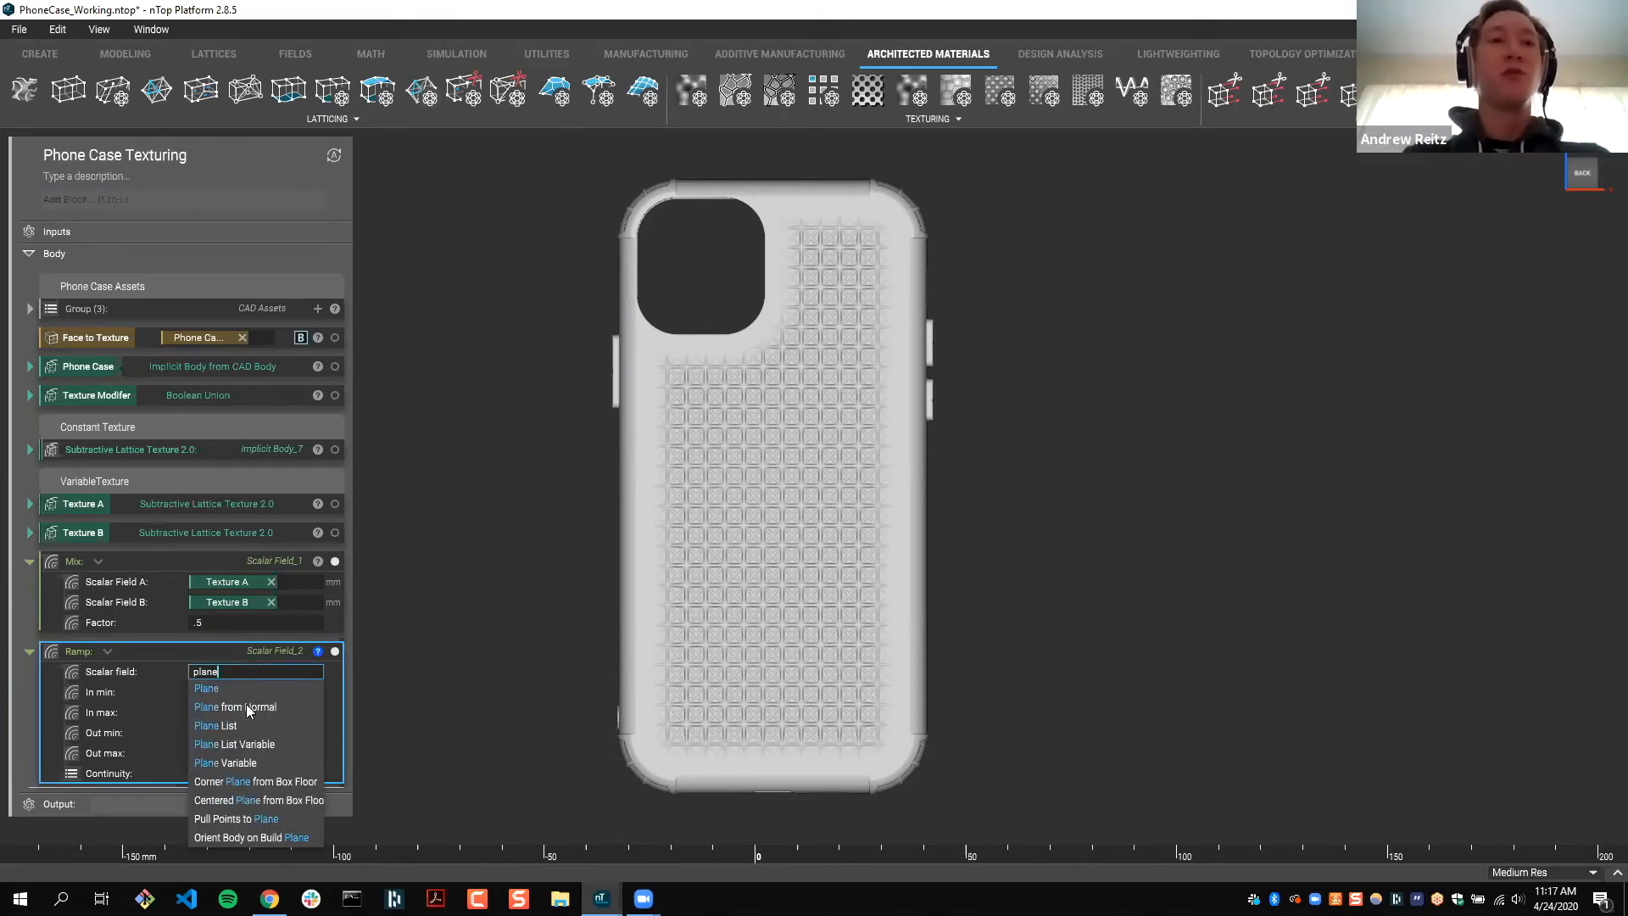
left_click(248, 708)
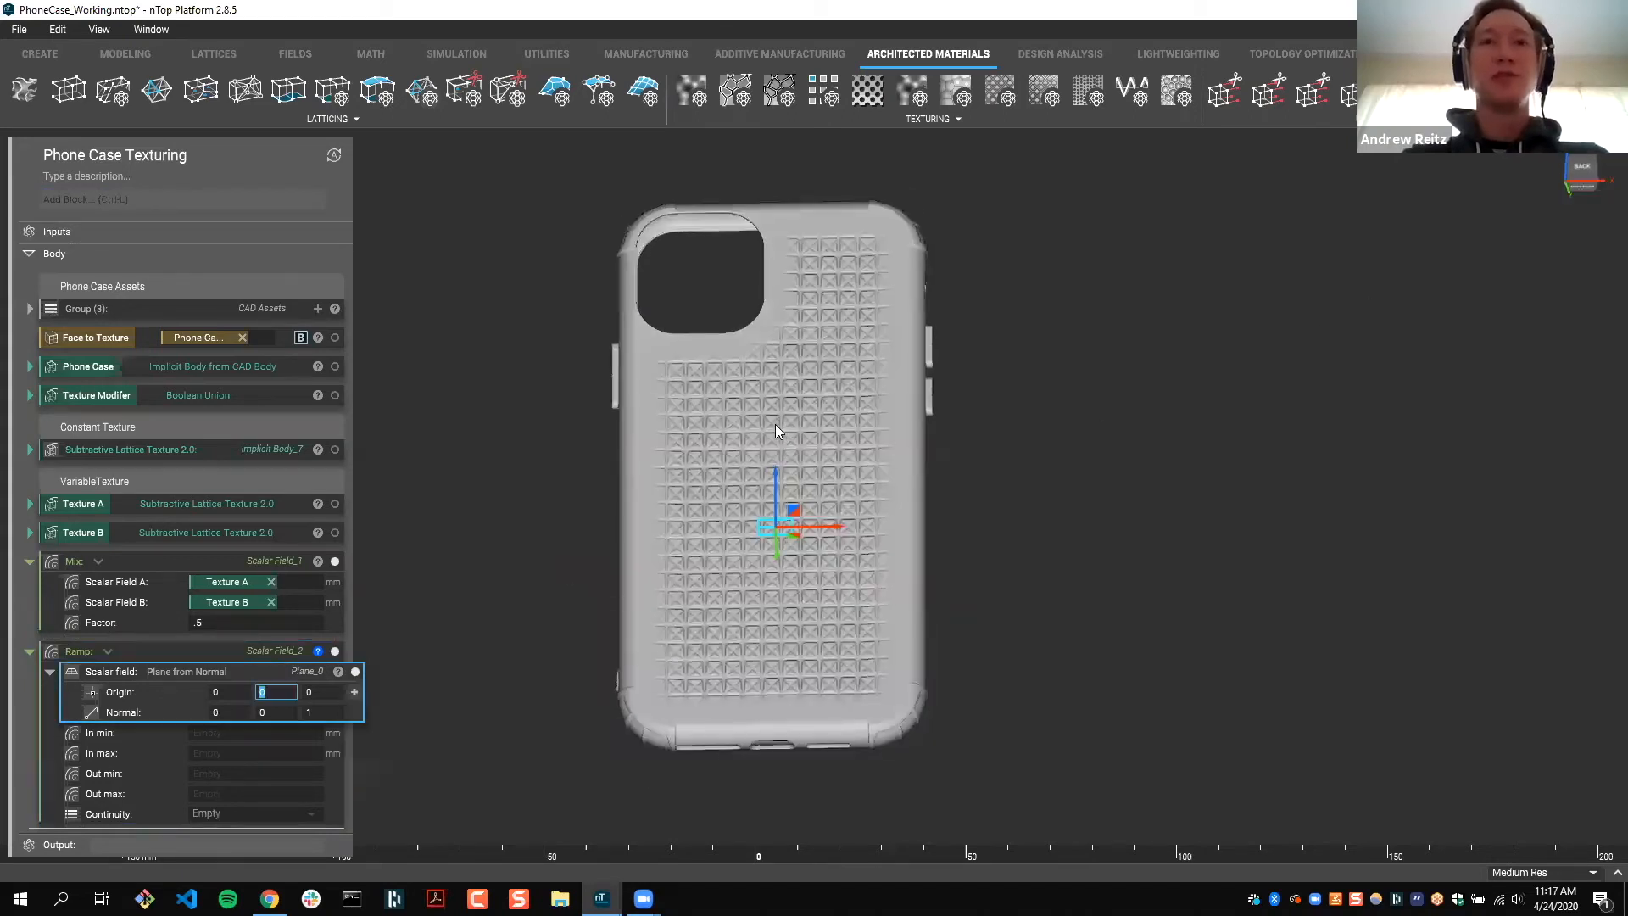
left_click_drag(774, 424, 771, 710)
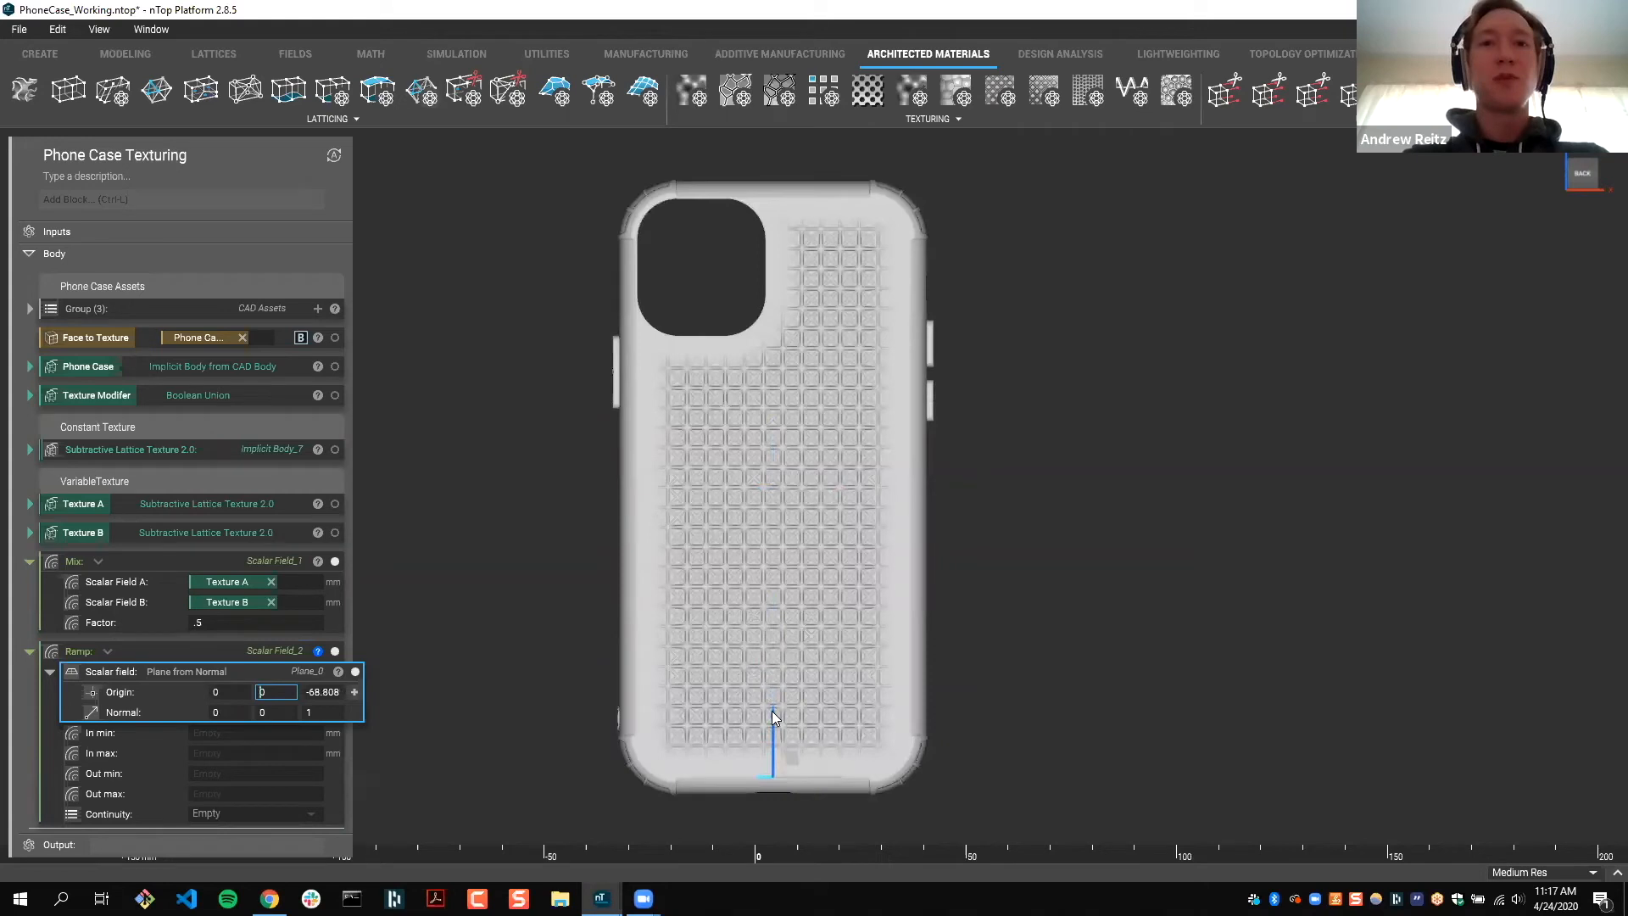
left_click(292, 734)
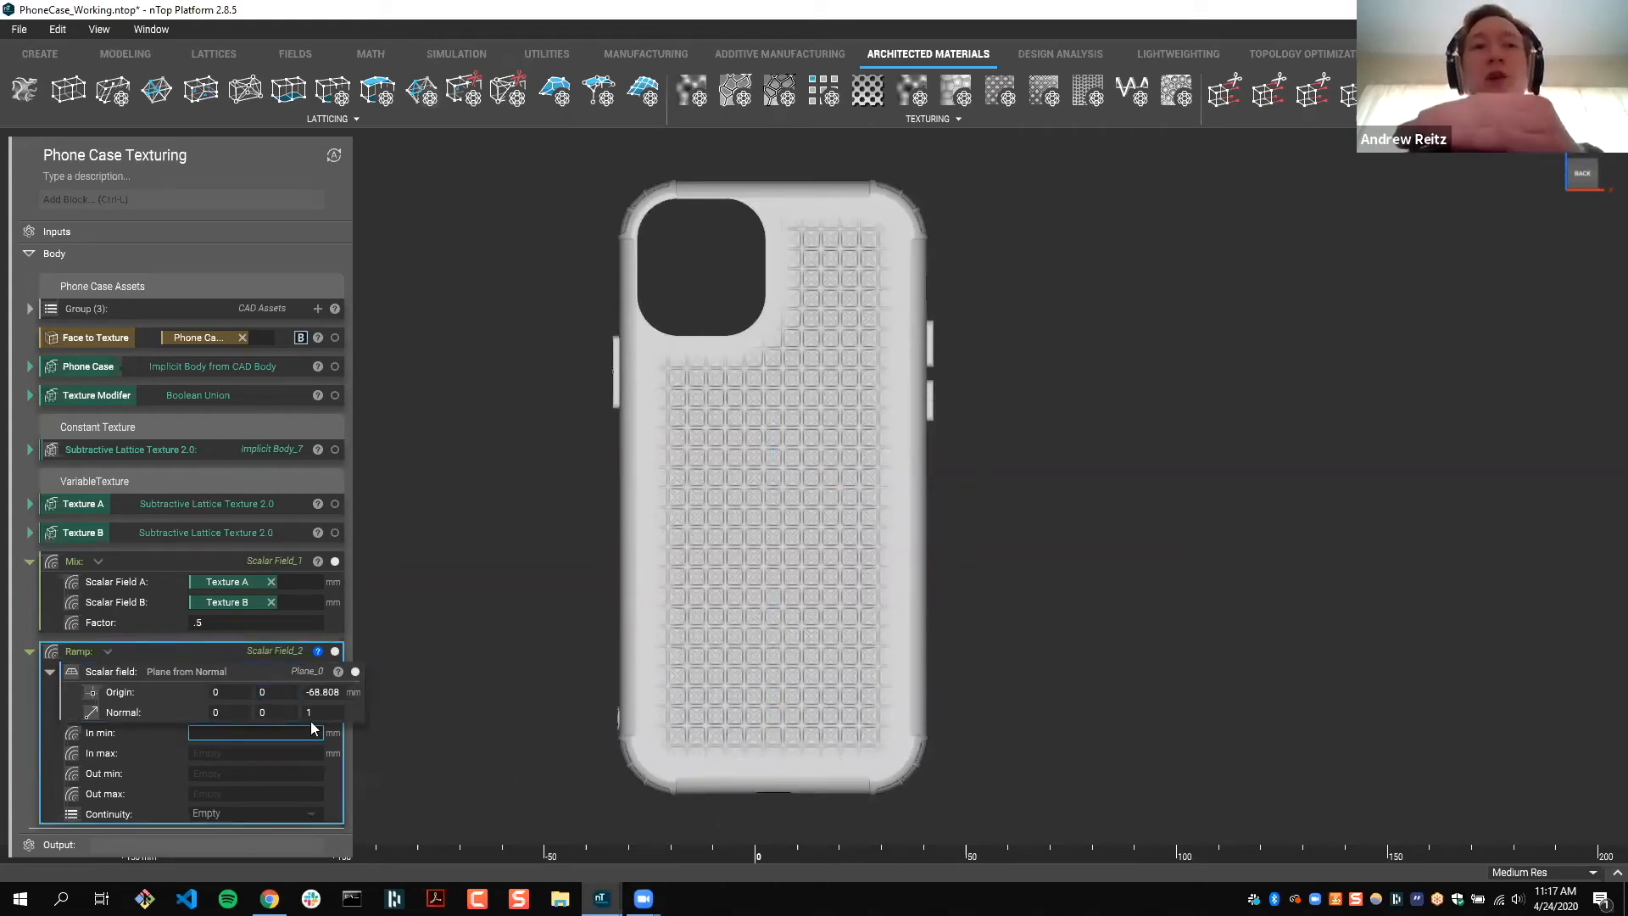
left_click(204, 563)
left_click(329, 692)
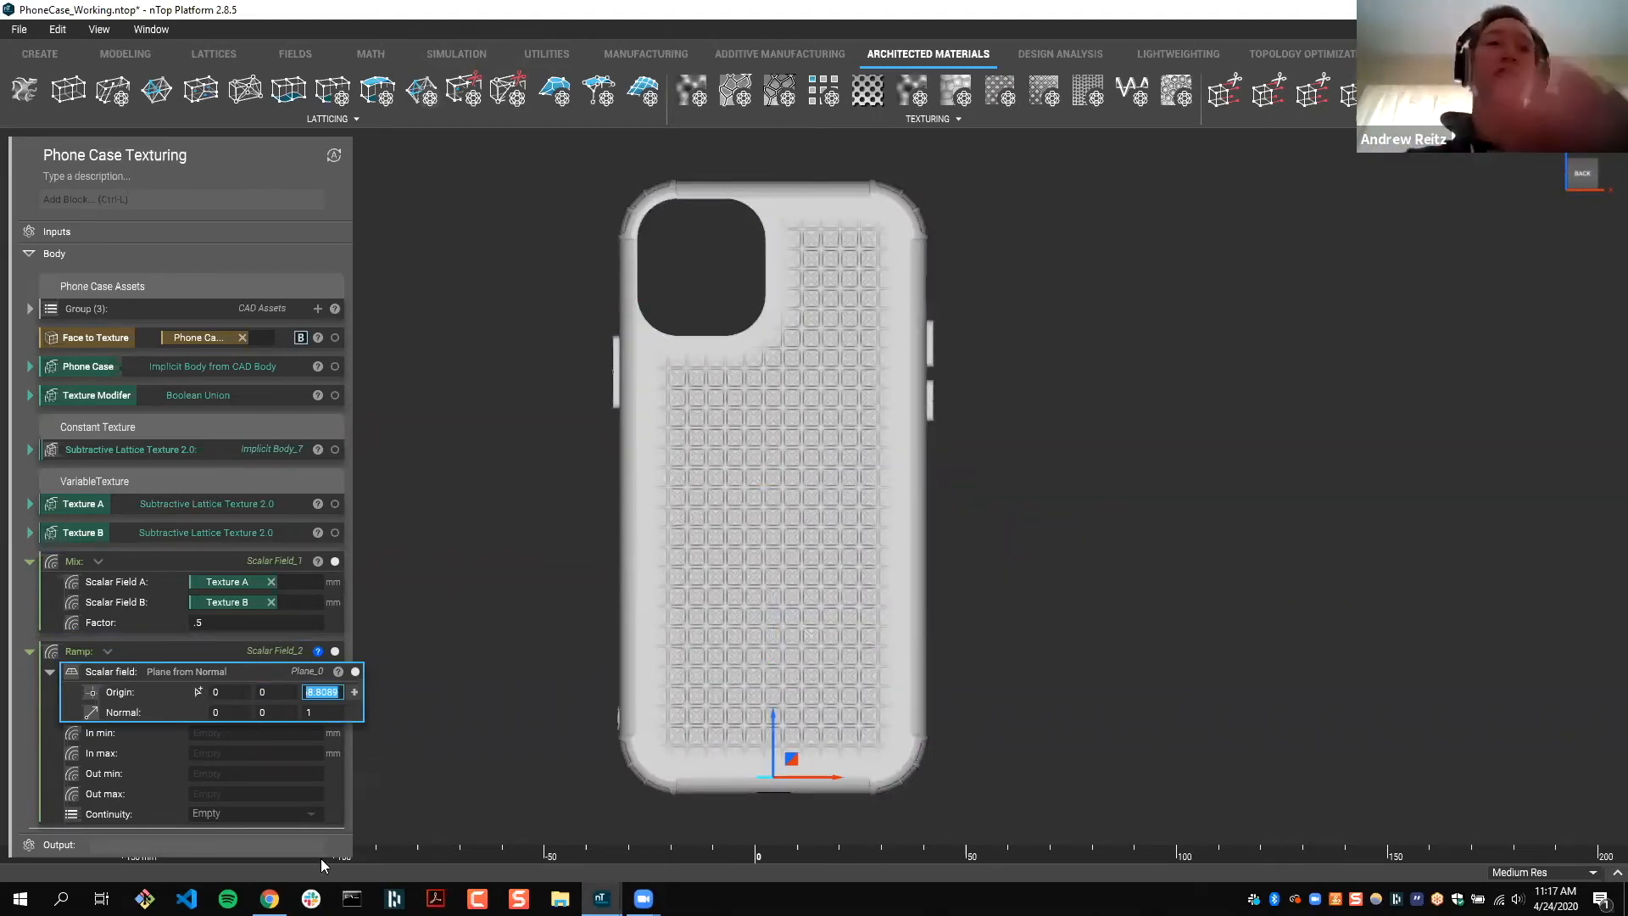
Step: Map the Ramp's input range of 0 to 150 mm to an output range of 0 to 1 with Geometric (C0) continuity
left_click(233, 733)
type("0")
left_click(592, 732)
left_click(262, 755)
type("150")
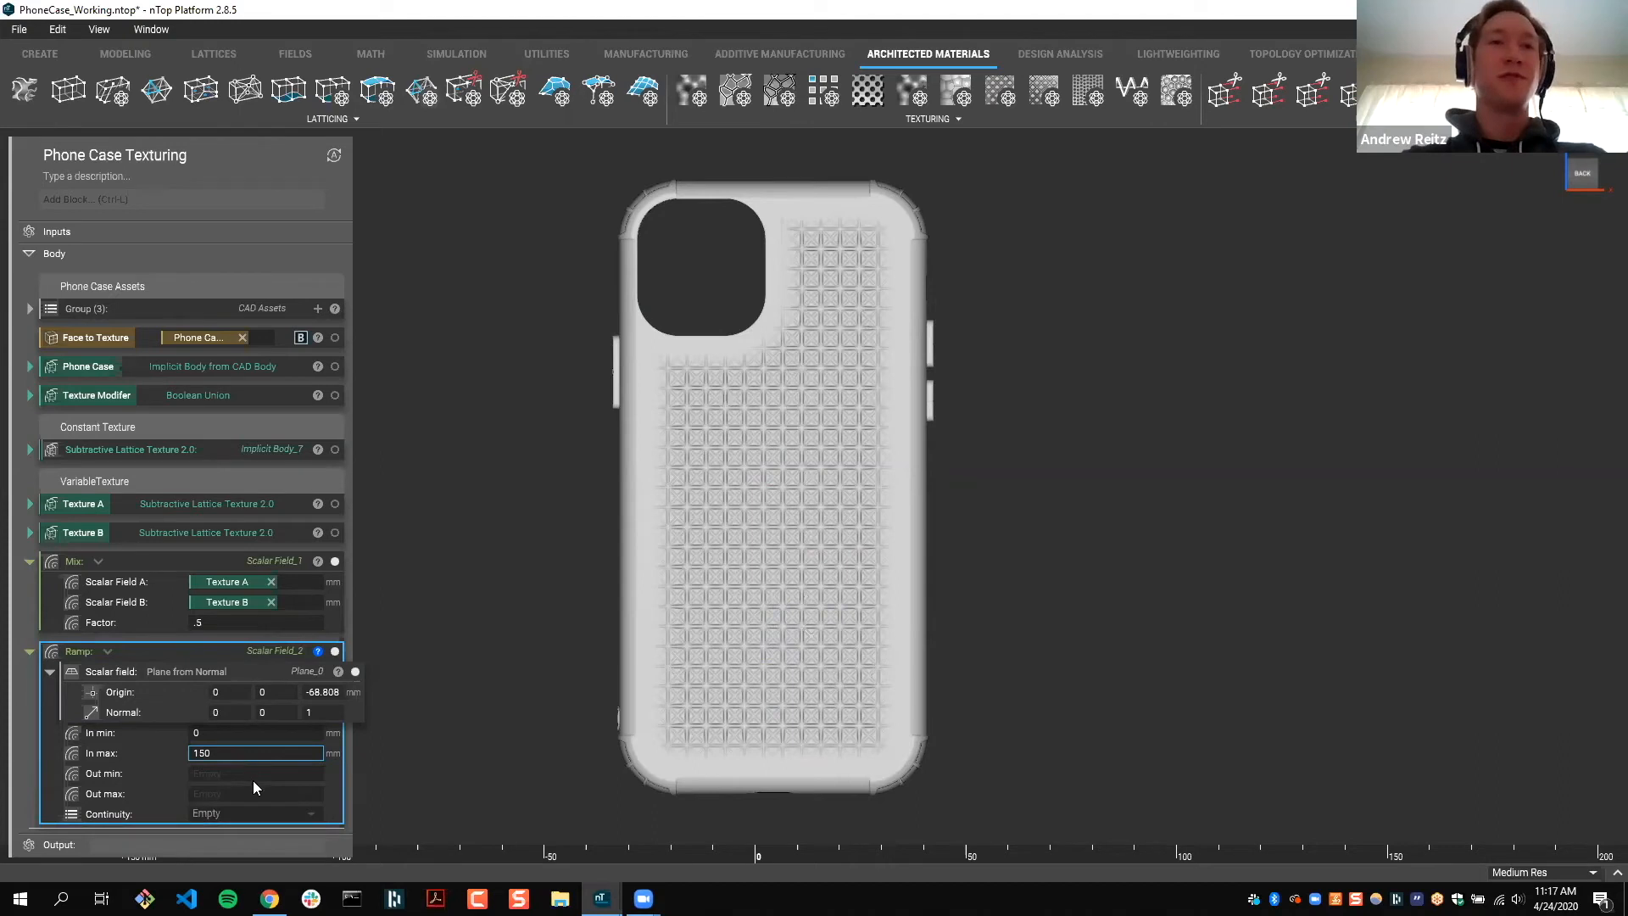
left_click(271, 769)
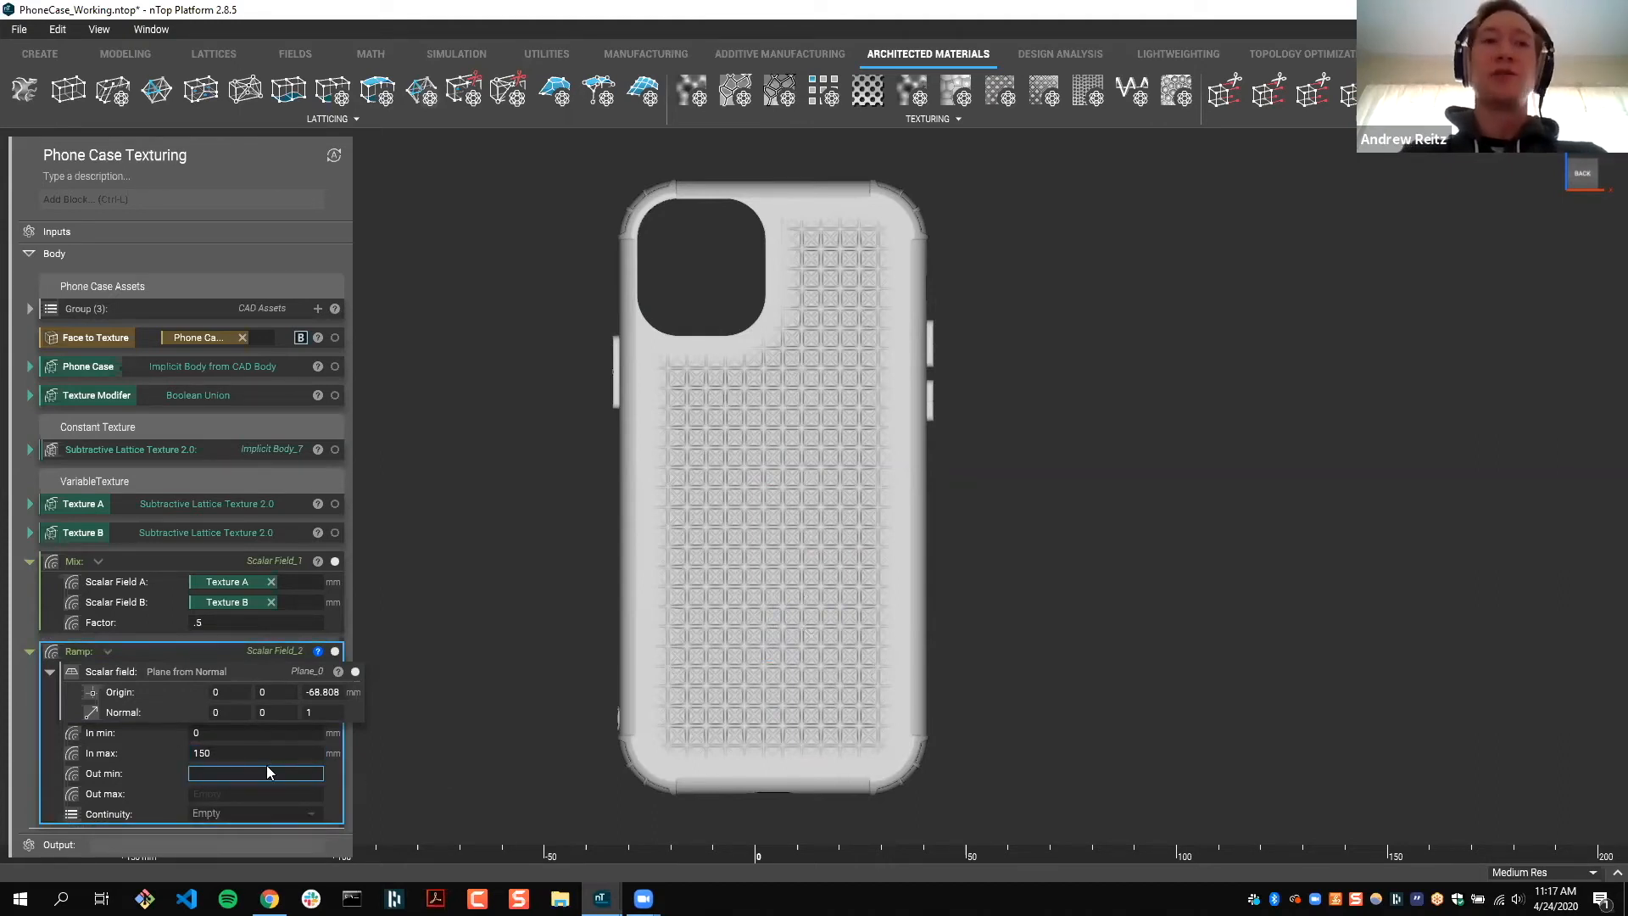
type("0")
key("Return")
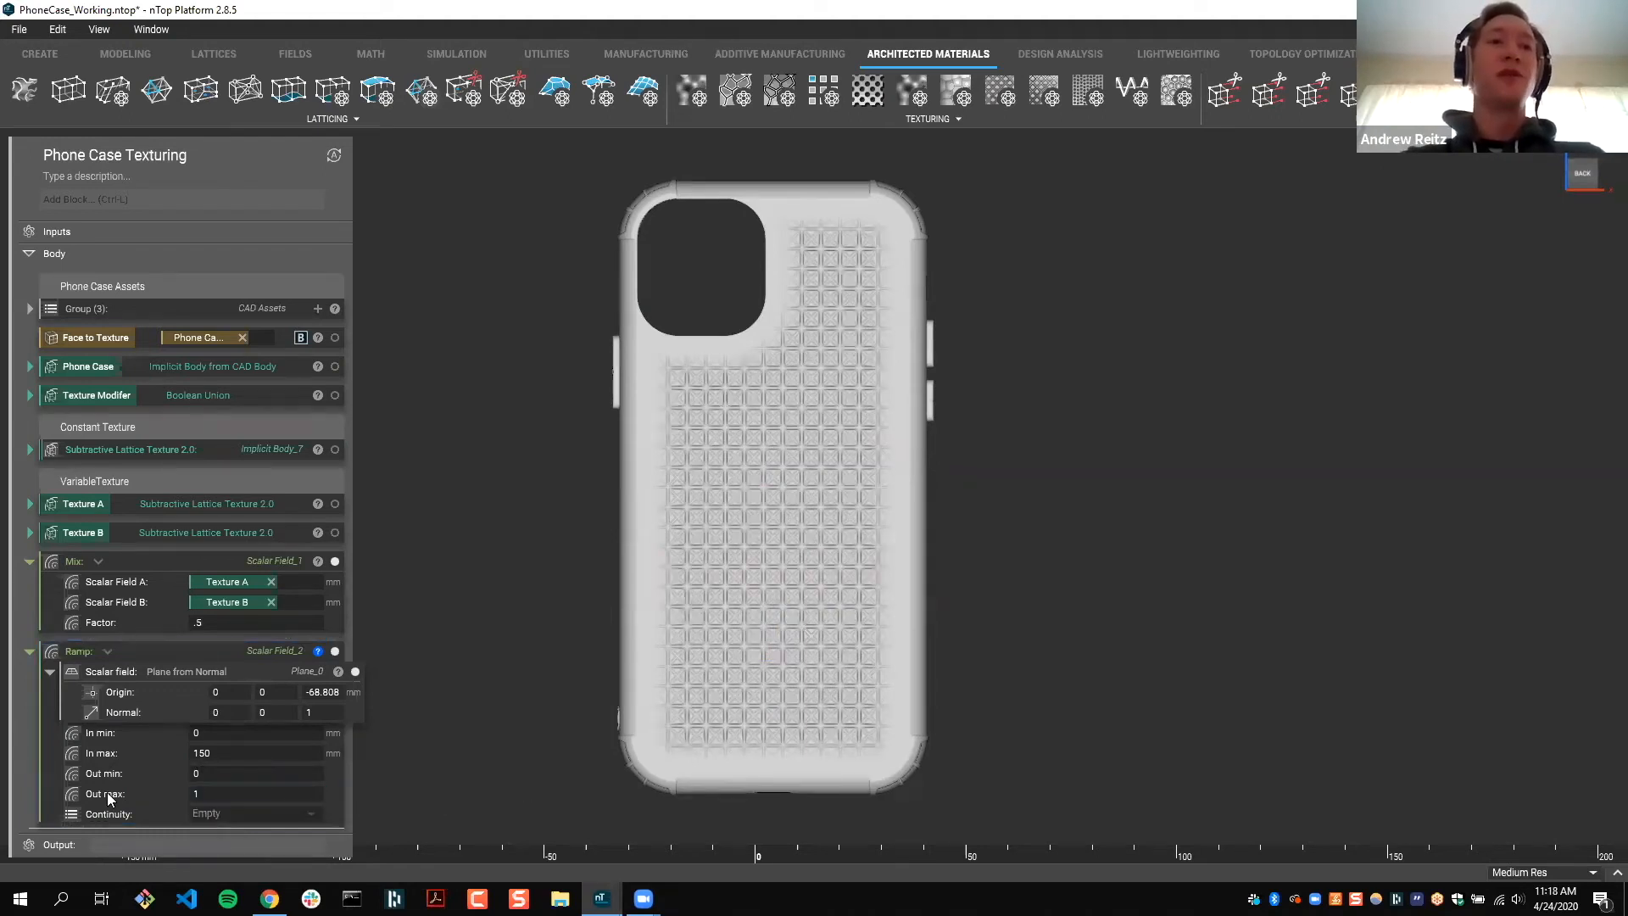
left_click(218, 810)
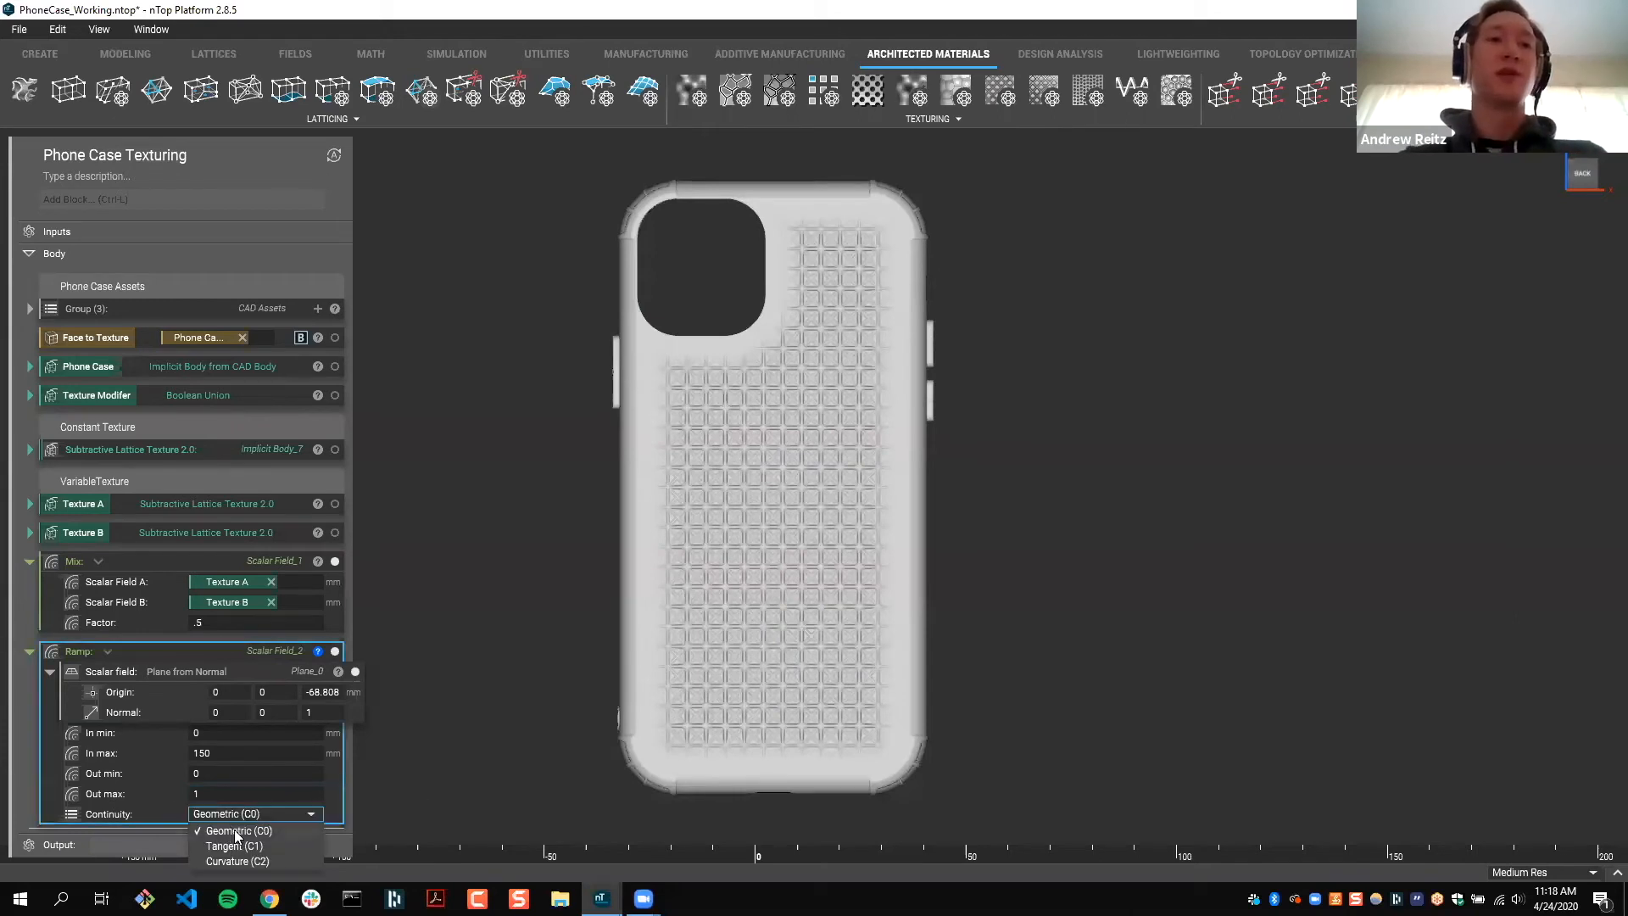
left_click(236, 833)
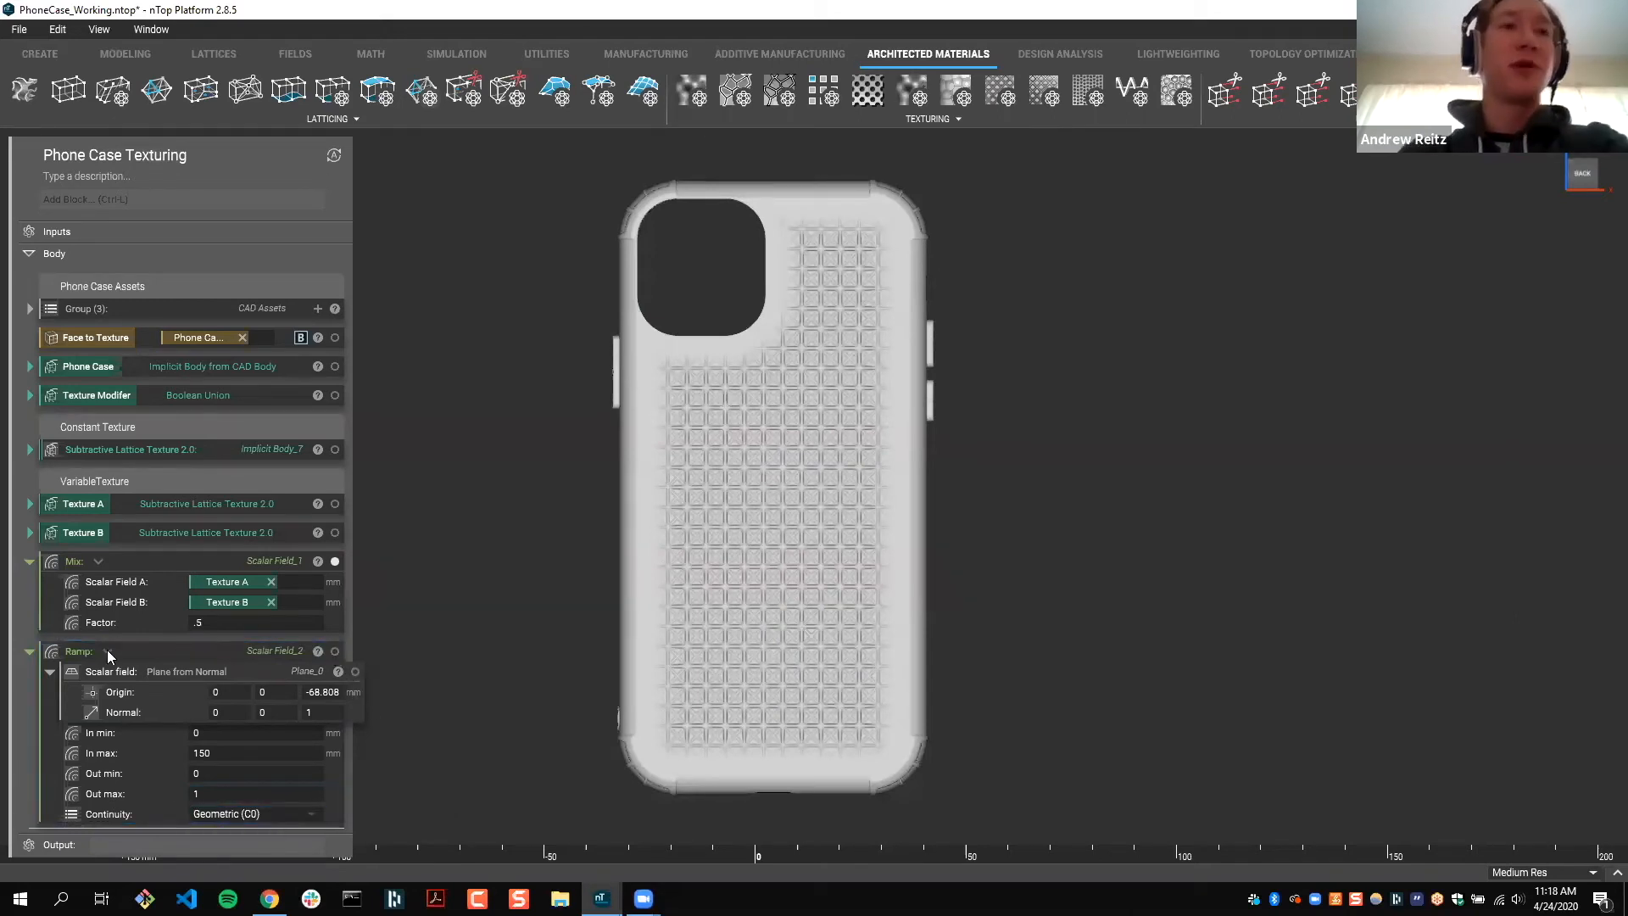
Step: Assign the Ramp block as the Mix block's factor, replacing the constant value, and view the blended texture
left_click_drag(71, 654, 218, 628)
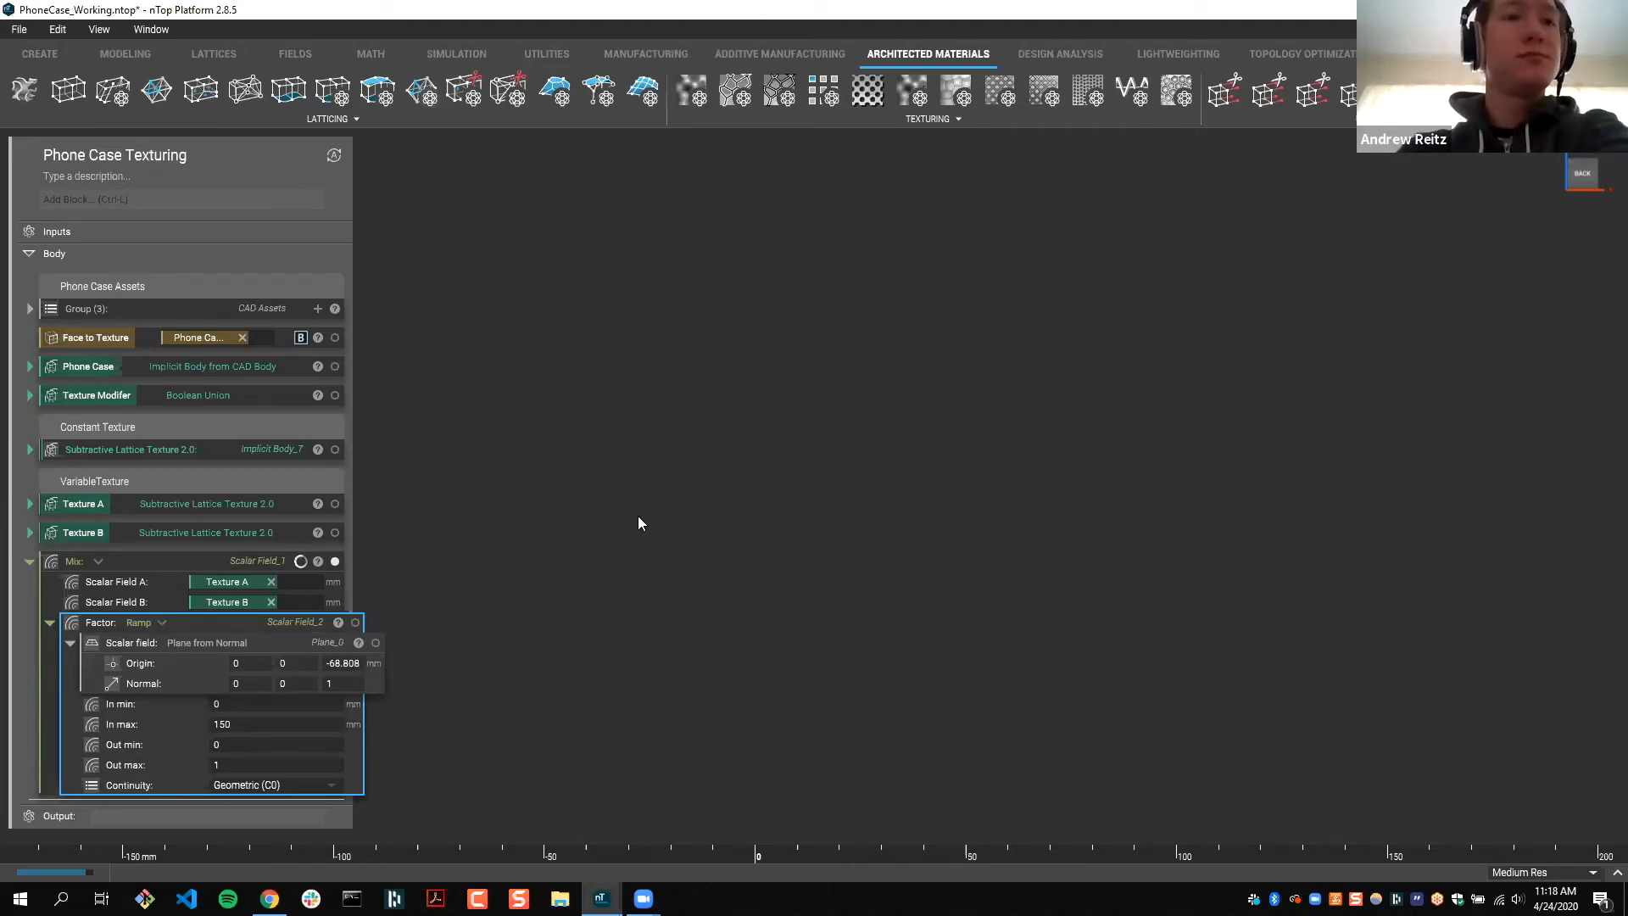
scroll(683, 735, "up", 2)
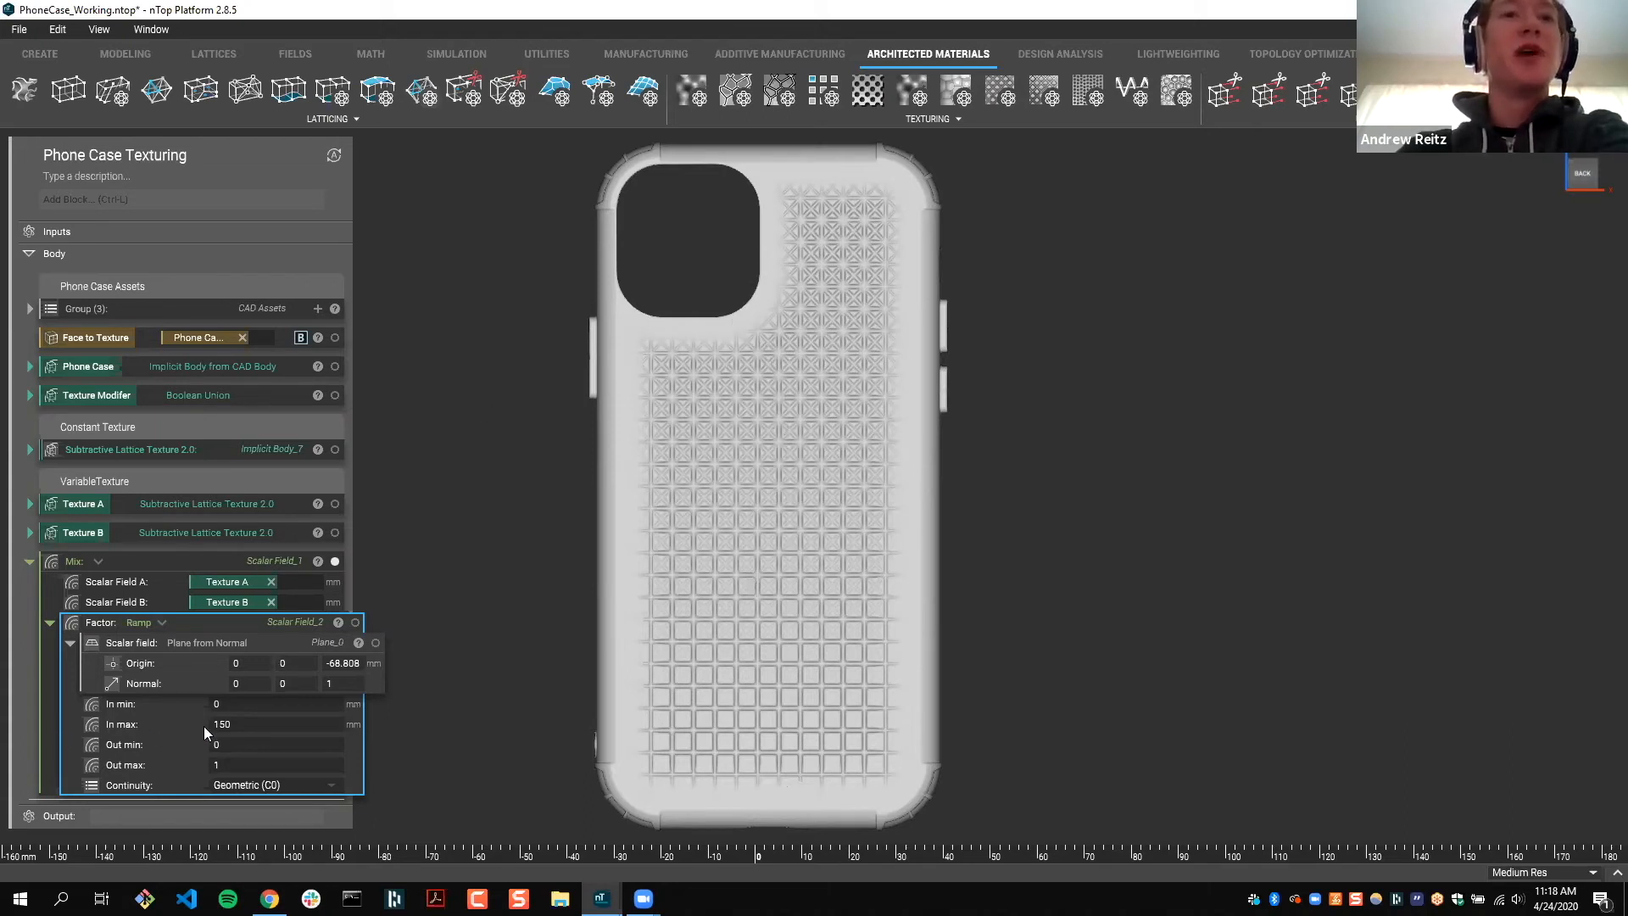
Step: Narrow the Ramp's transition by setting In min to 20 mm and In max to 130 mm
left_click(218, 704)
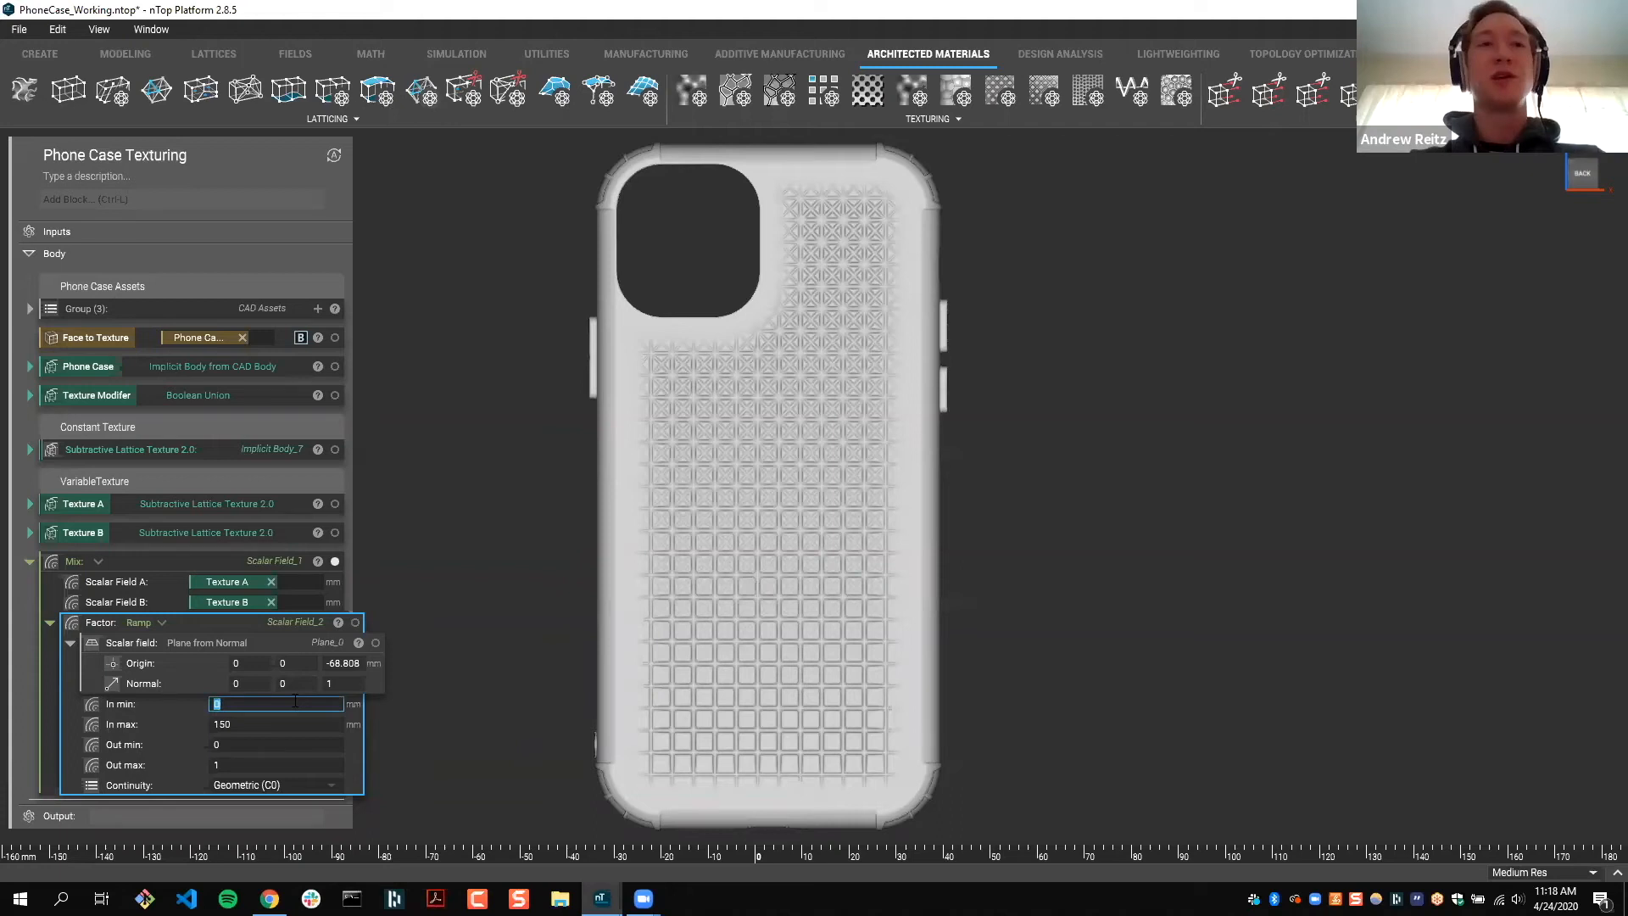
type("20")
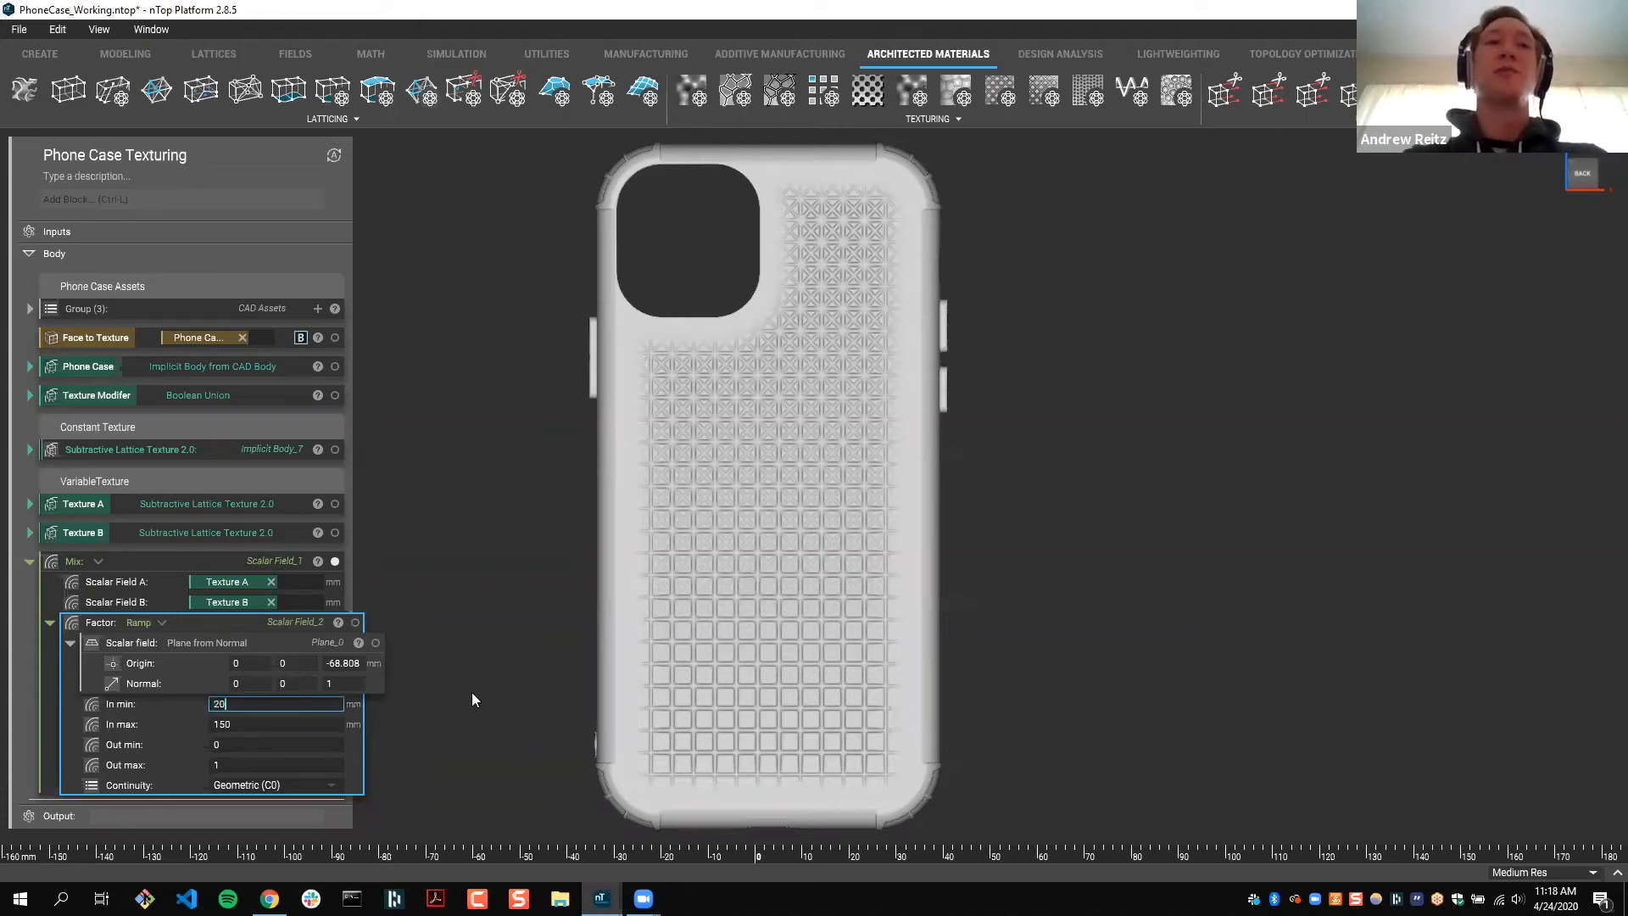
key("Return")
double_click(262, 706)
double_click(260, 724)
type("130")
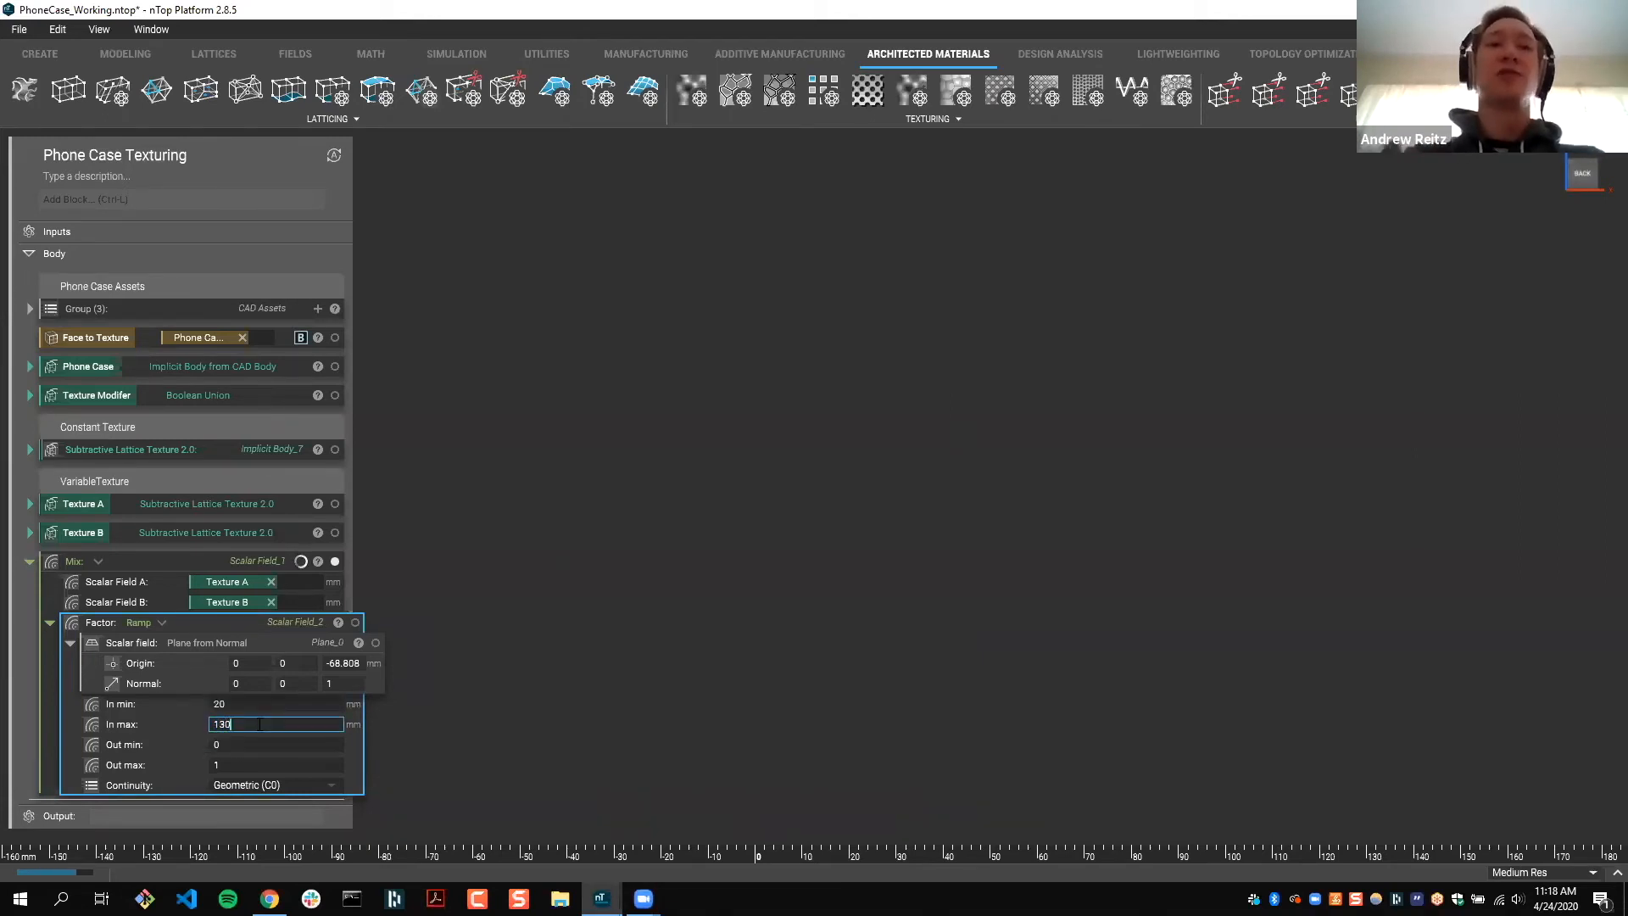
key("Return")
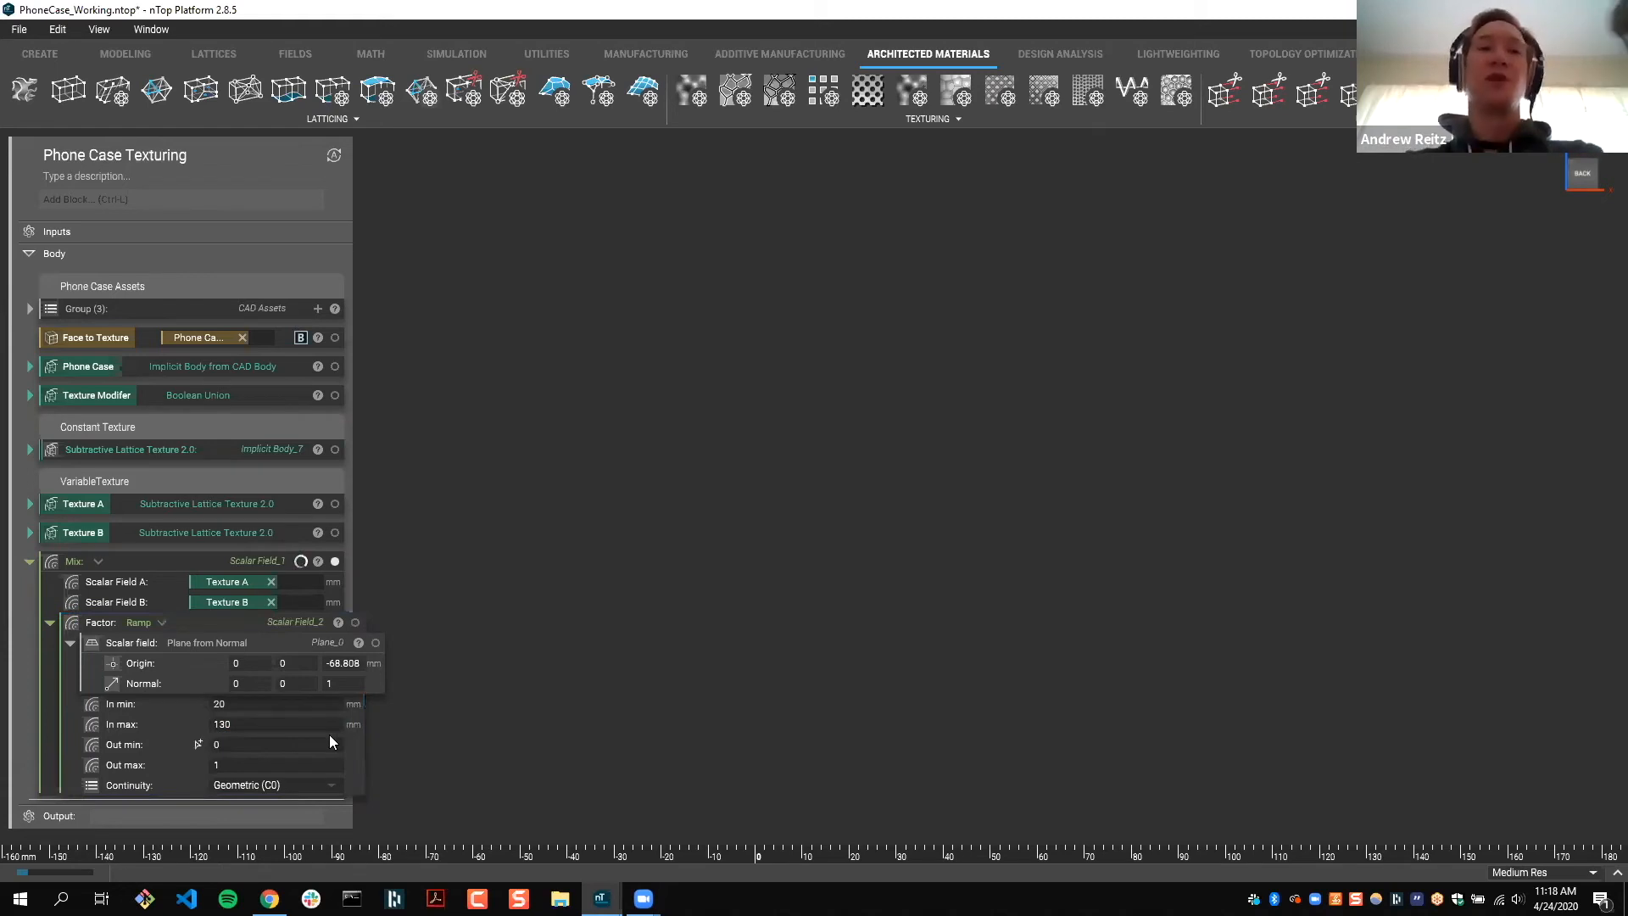
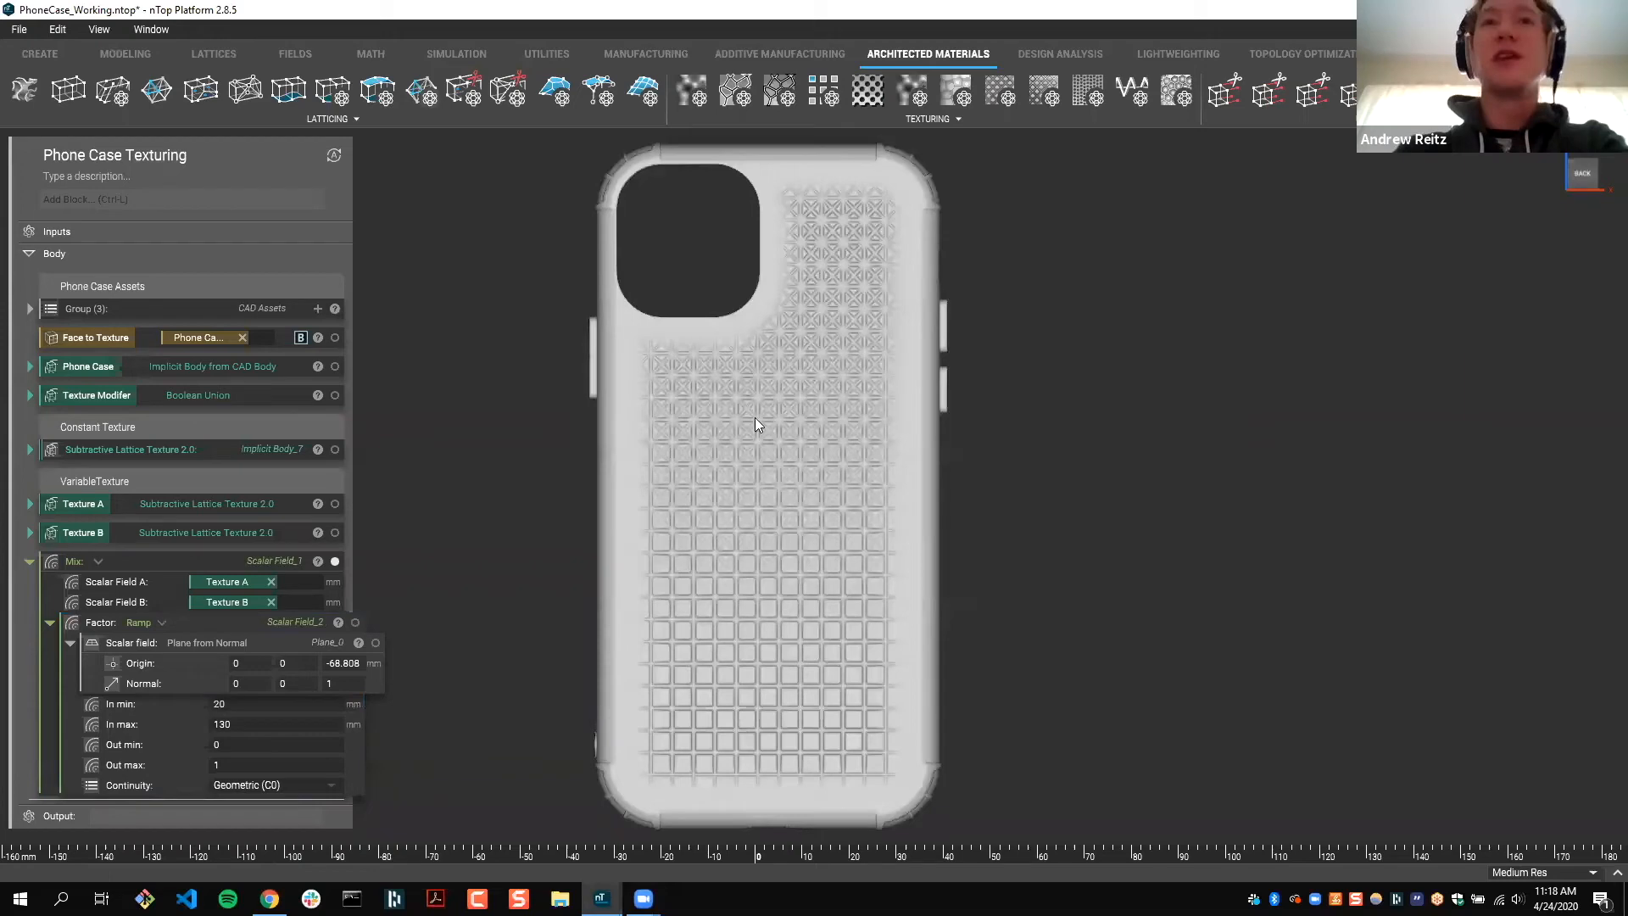
Step: Examine the blended lattice texture on the case back up close and from a tilted angle, ending in the straight back view
scroll(852, 549, "up", 2)
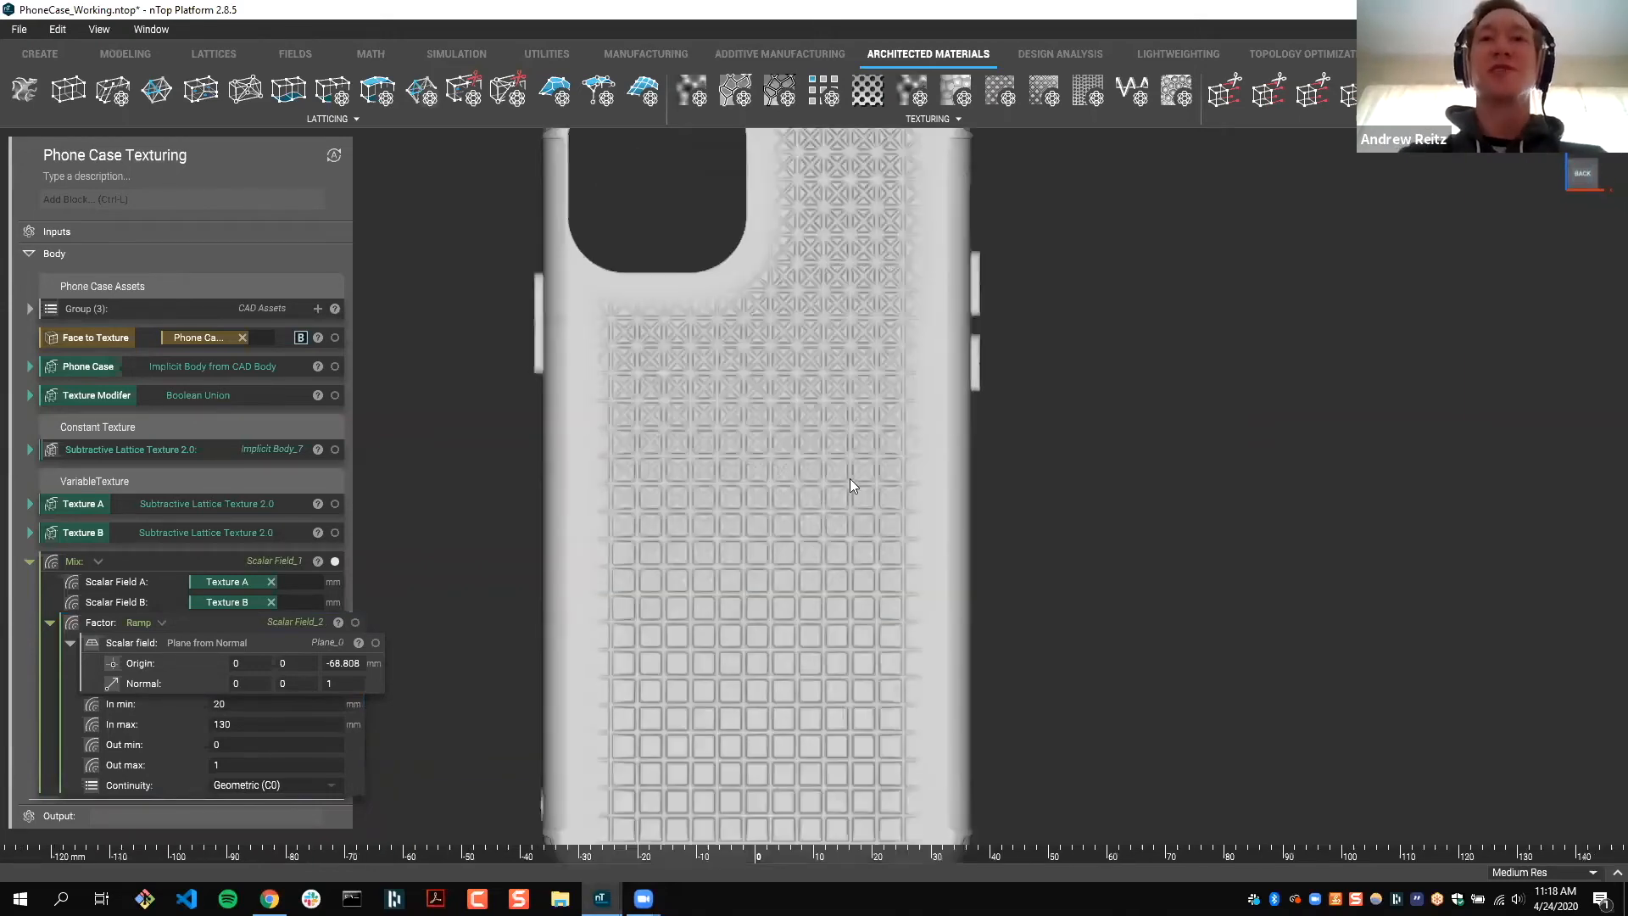
right_click_drag(853, 492, 836, 736)
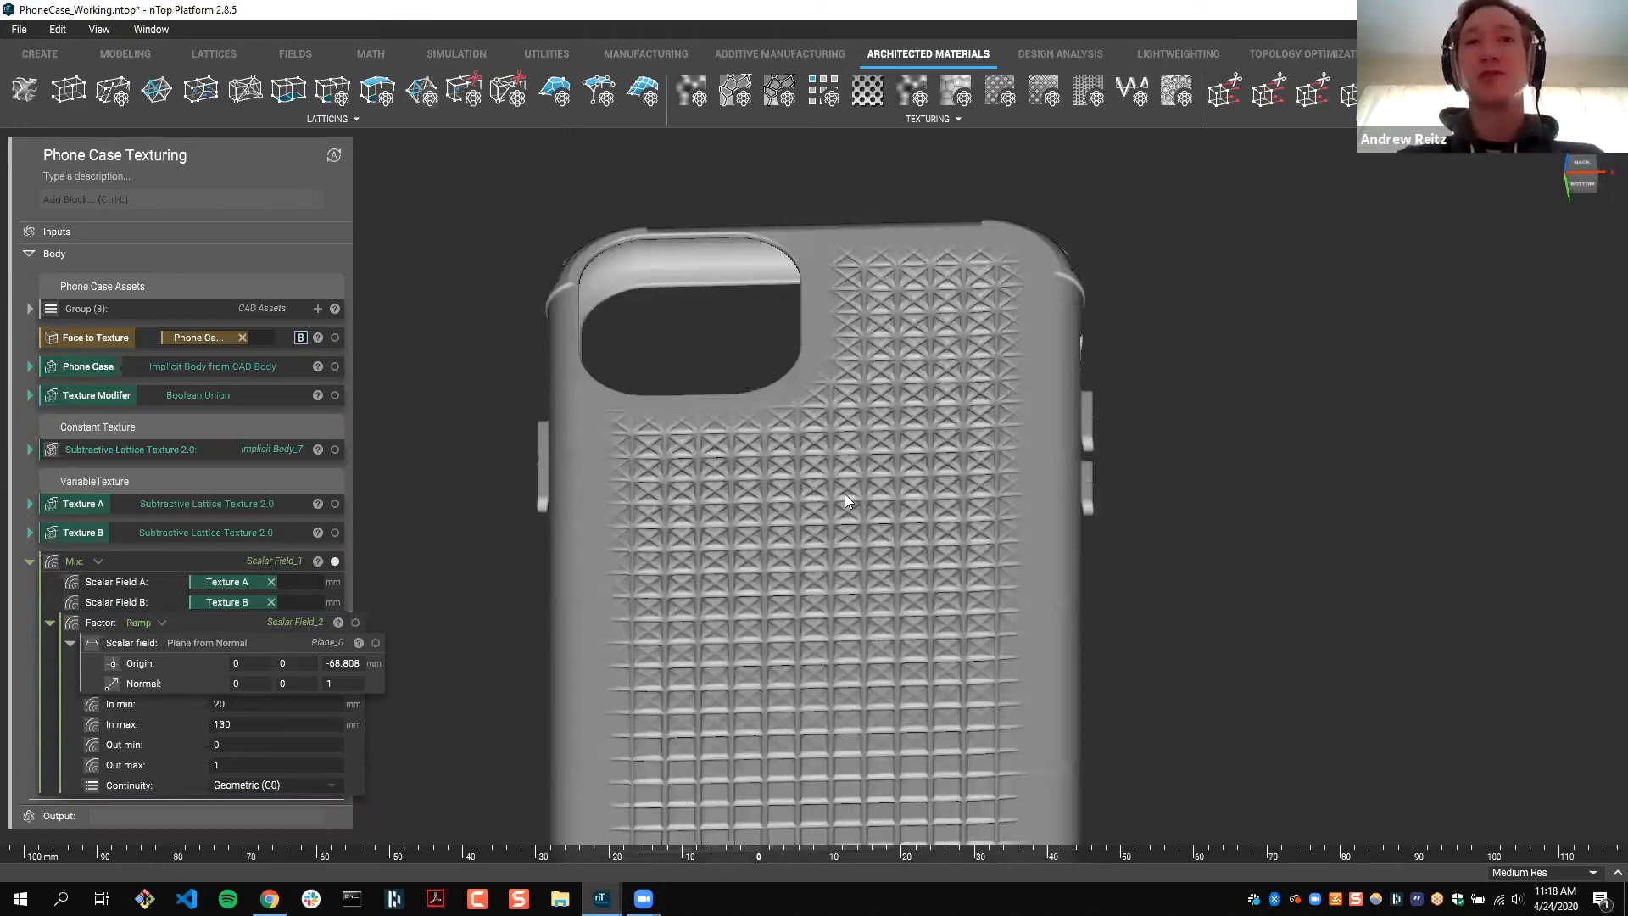
scroll(844, 495, "up", 2)
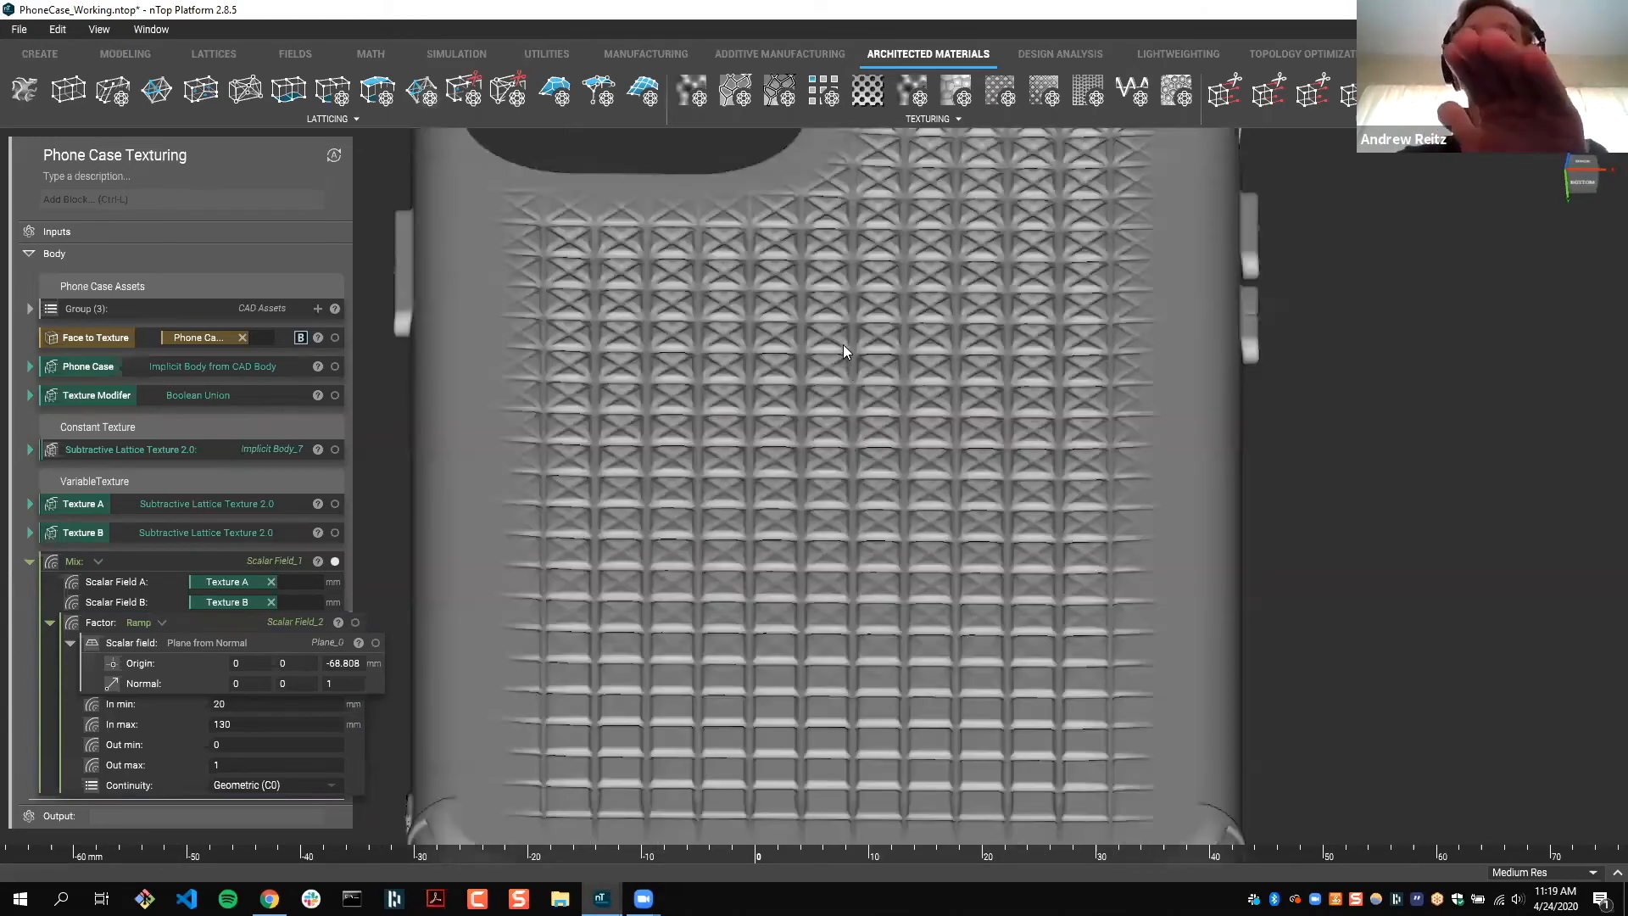
scroll(882, 611, "up", 2)
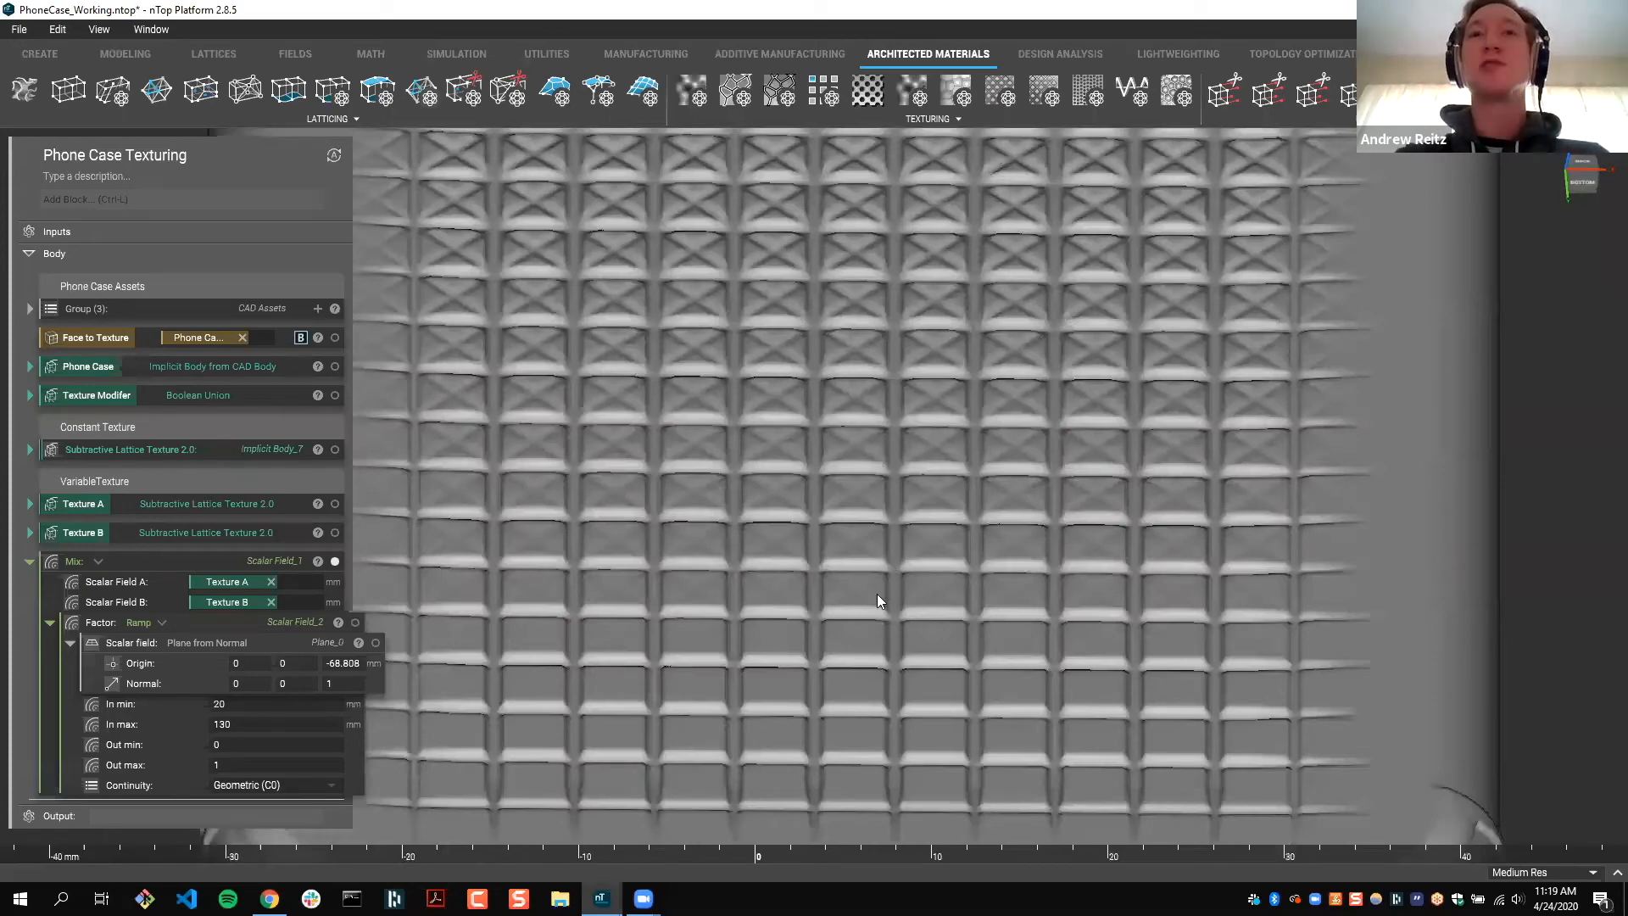
right_click_drag(877, 581, 875, 575)
scroll(936, 519, "down", 3)
left_click(1582, 163)
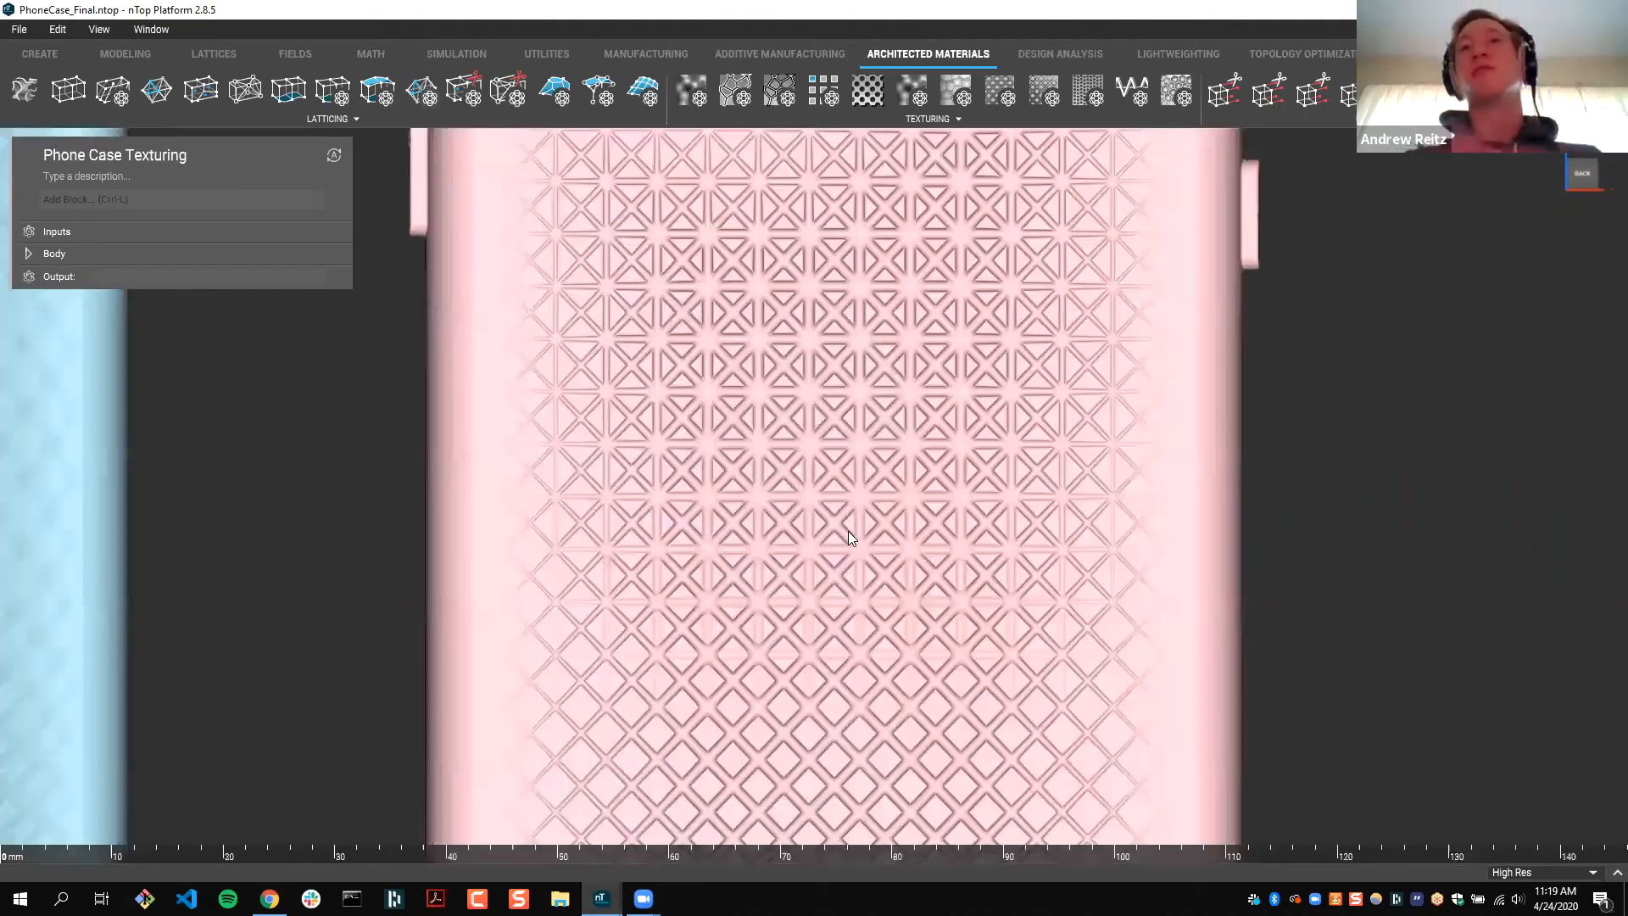
Step: Examine the pink case's texture transition up close in PhoneCase_Final, and return to the PhoneCase_Working file
scroll(848, 531, "up", 5)
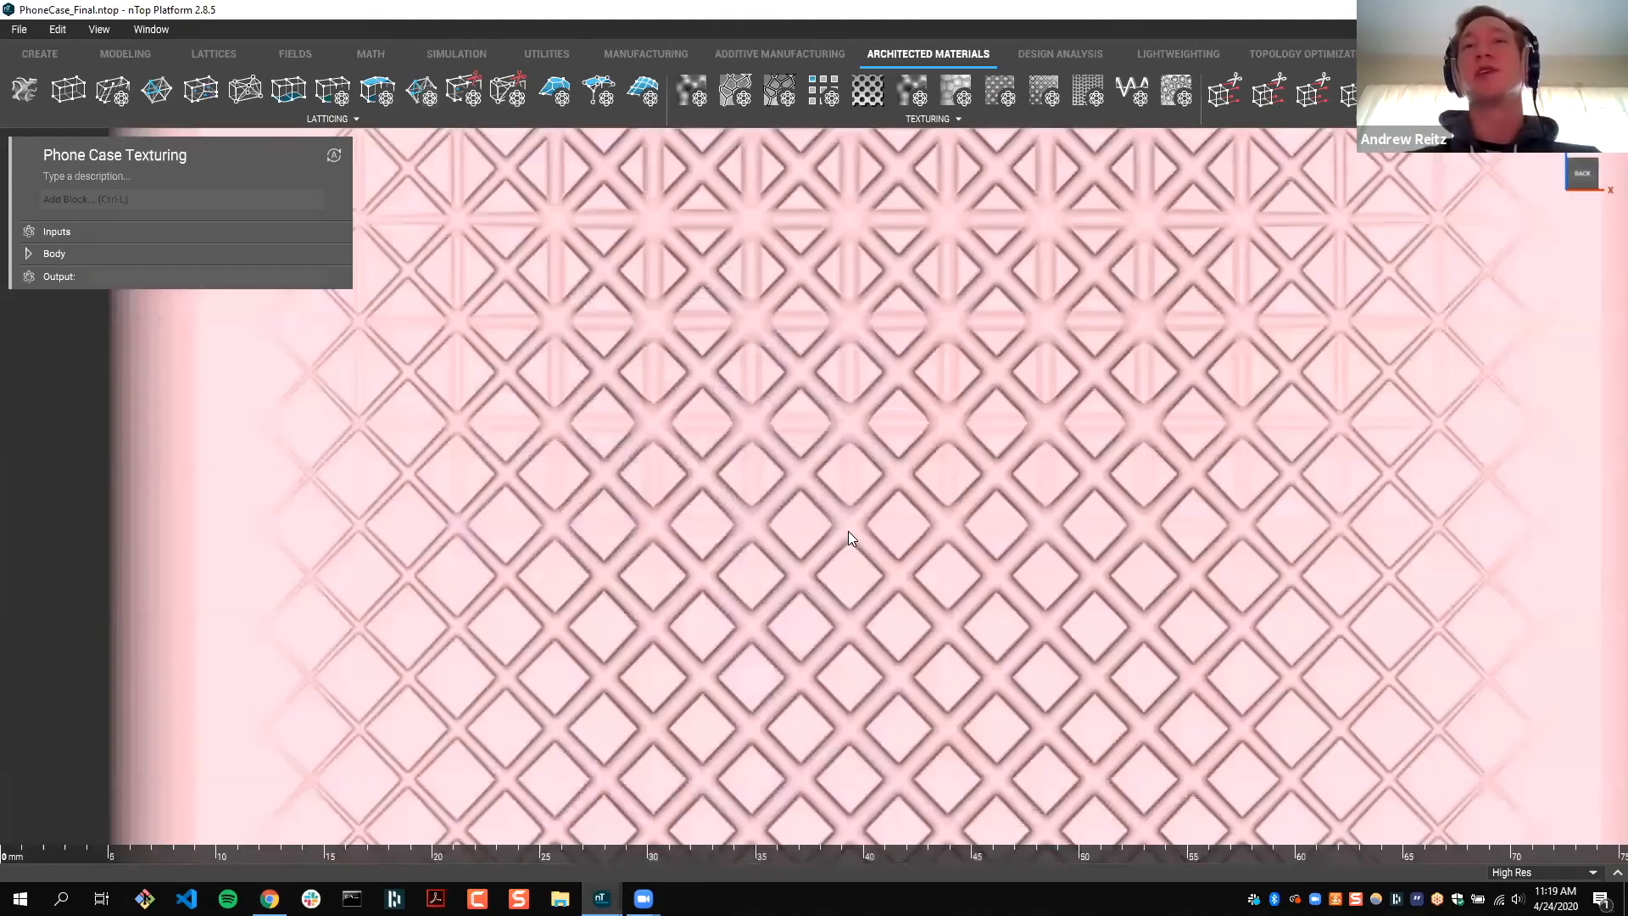
scroll(848, 531, "down", 5)
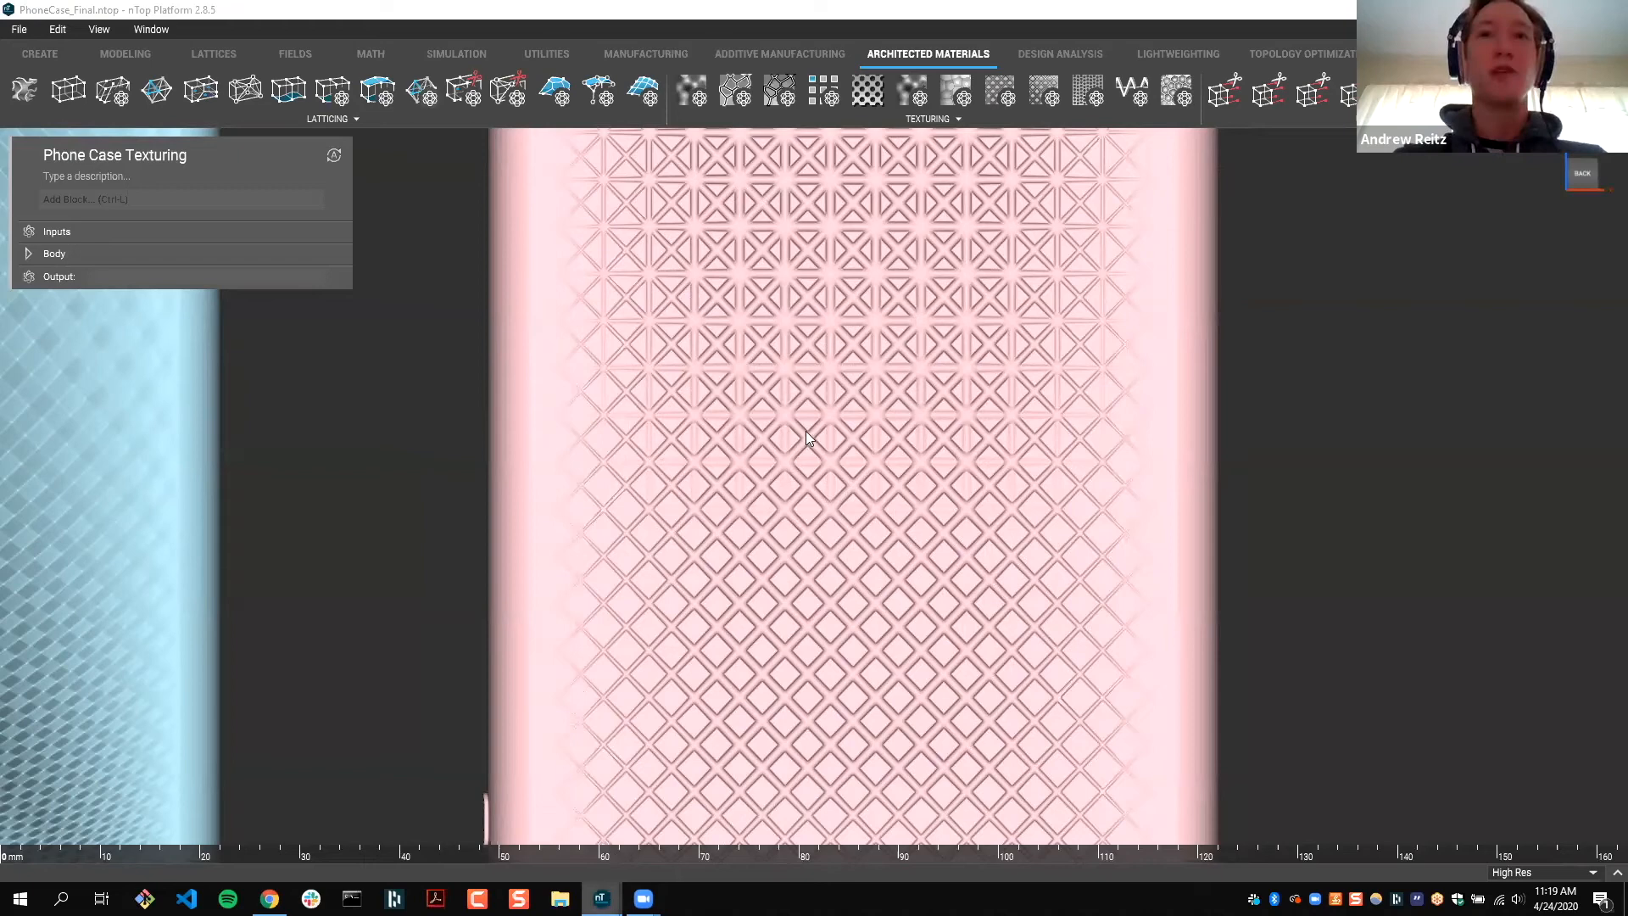
mouse_move(602, 898)
left_click(416, 822)
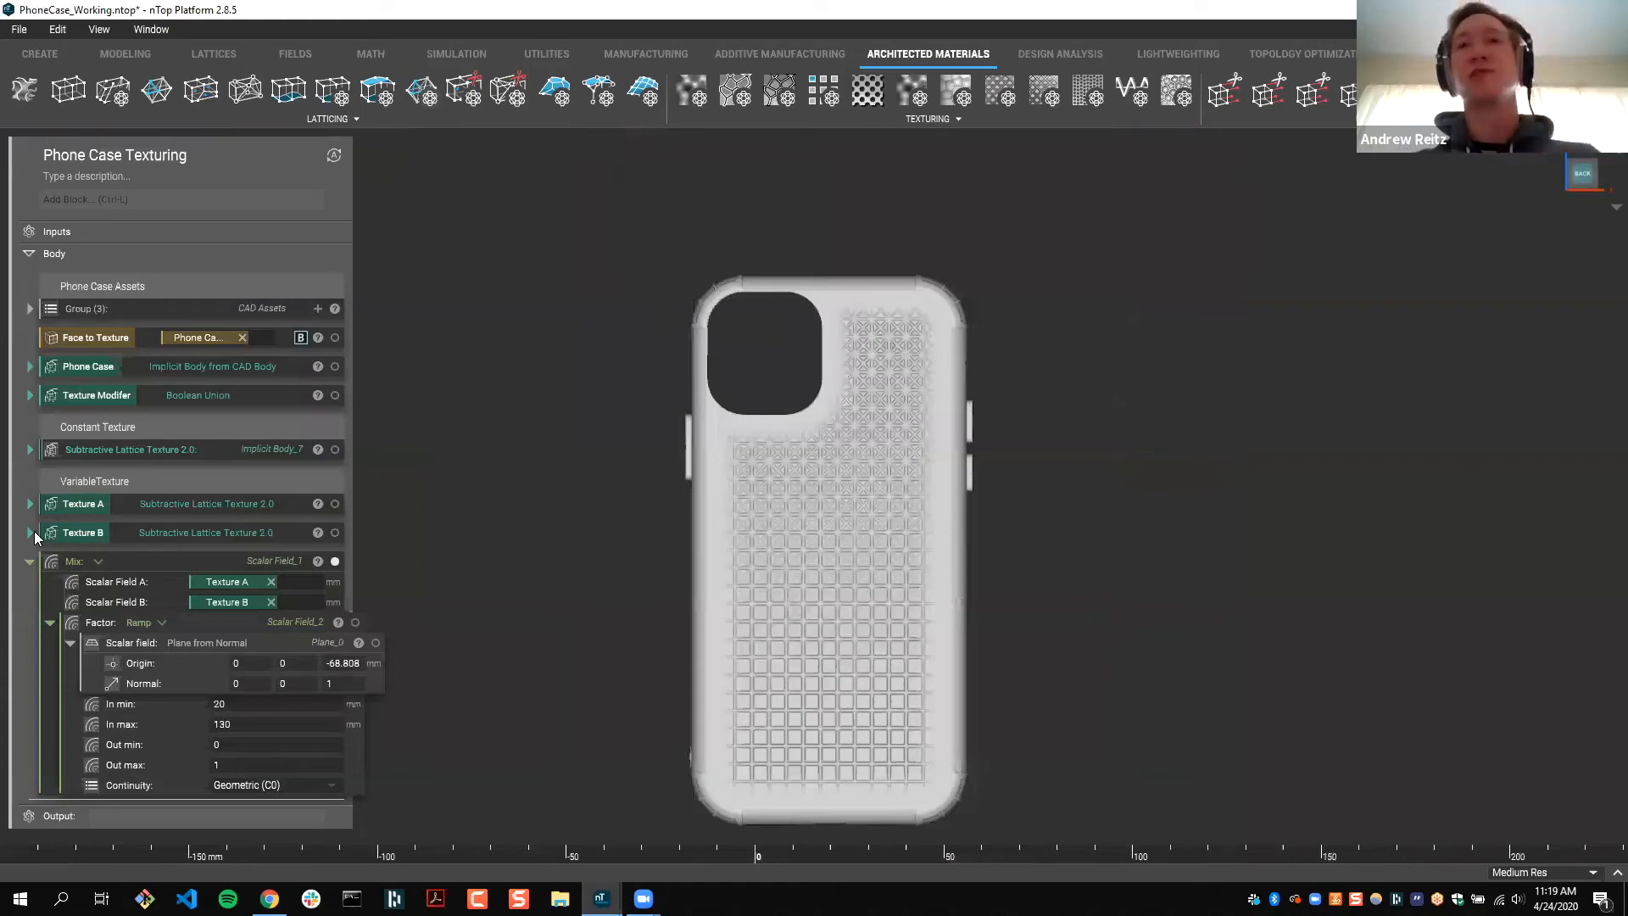
Step: Change Texture A's lattice type to Triangular honeycomb and inspect the new blend with Texture B on the case back
left_click(31, 532)
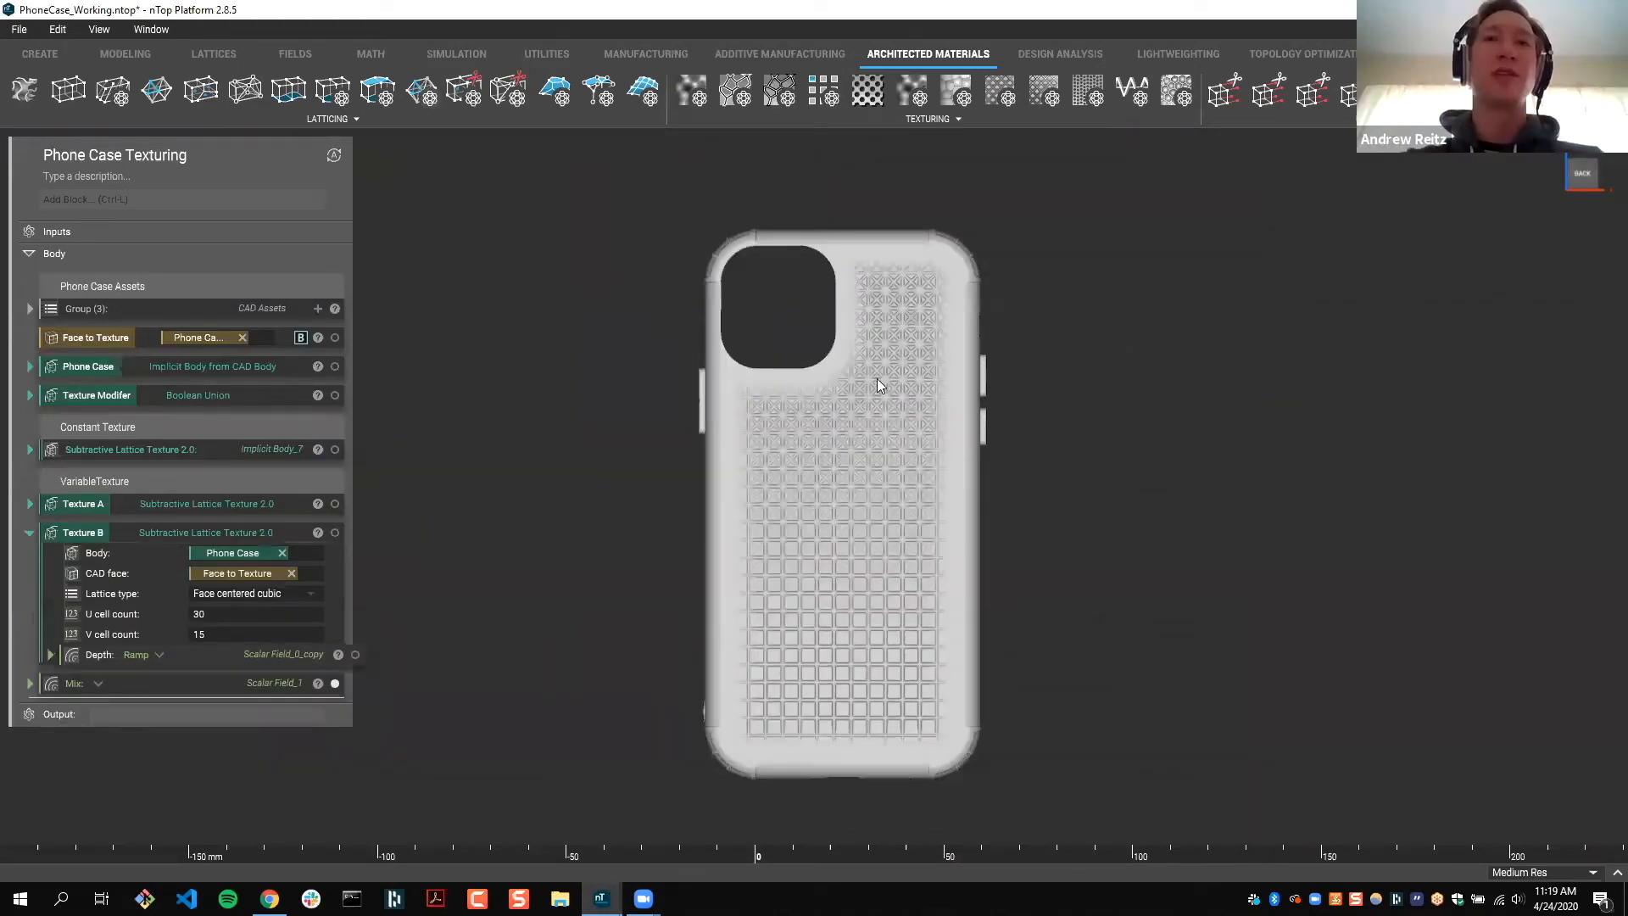
left_click(30, 504)
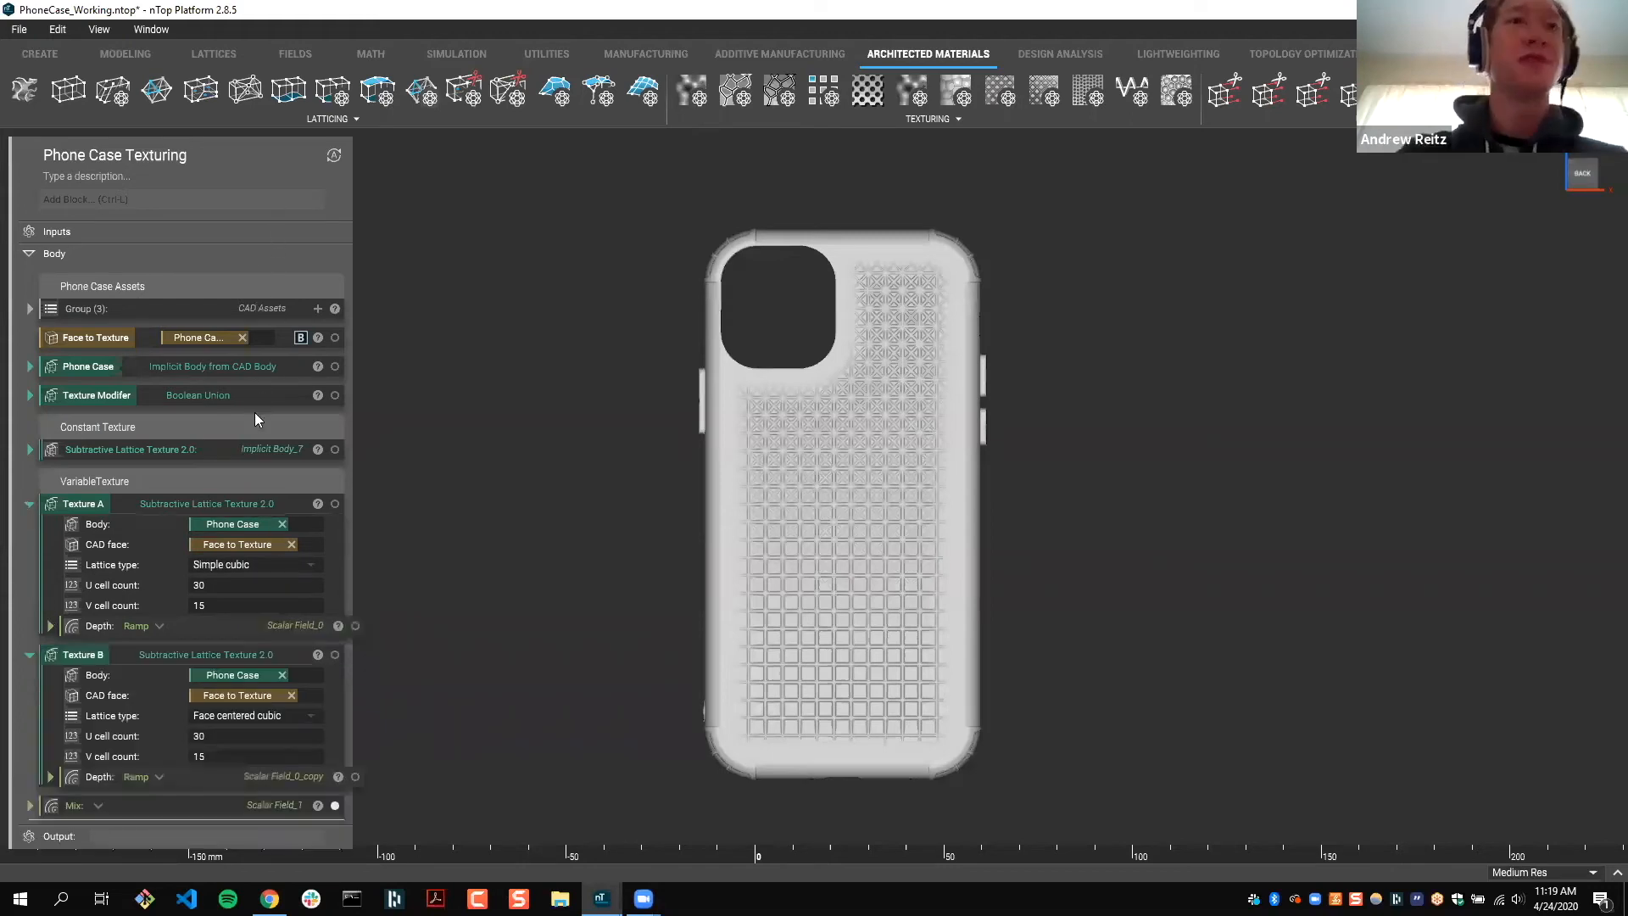
left_click(255, 564)
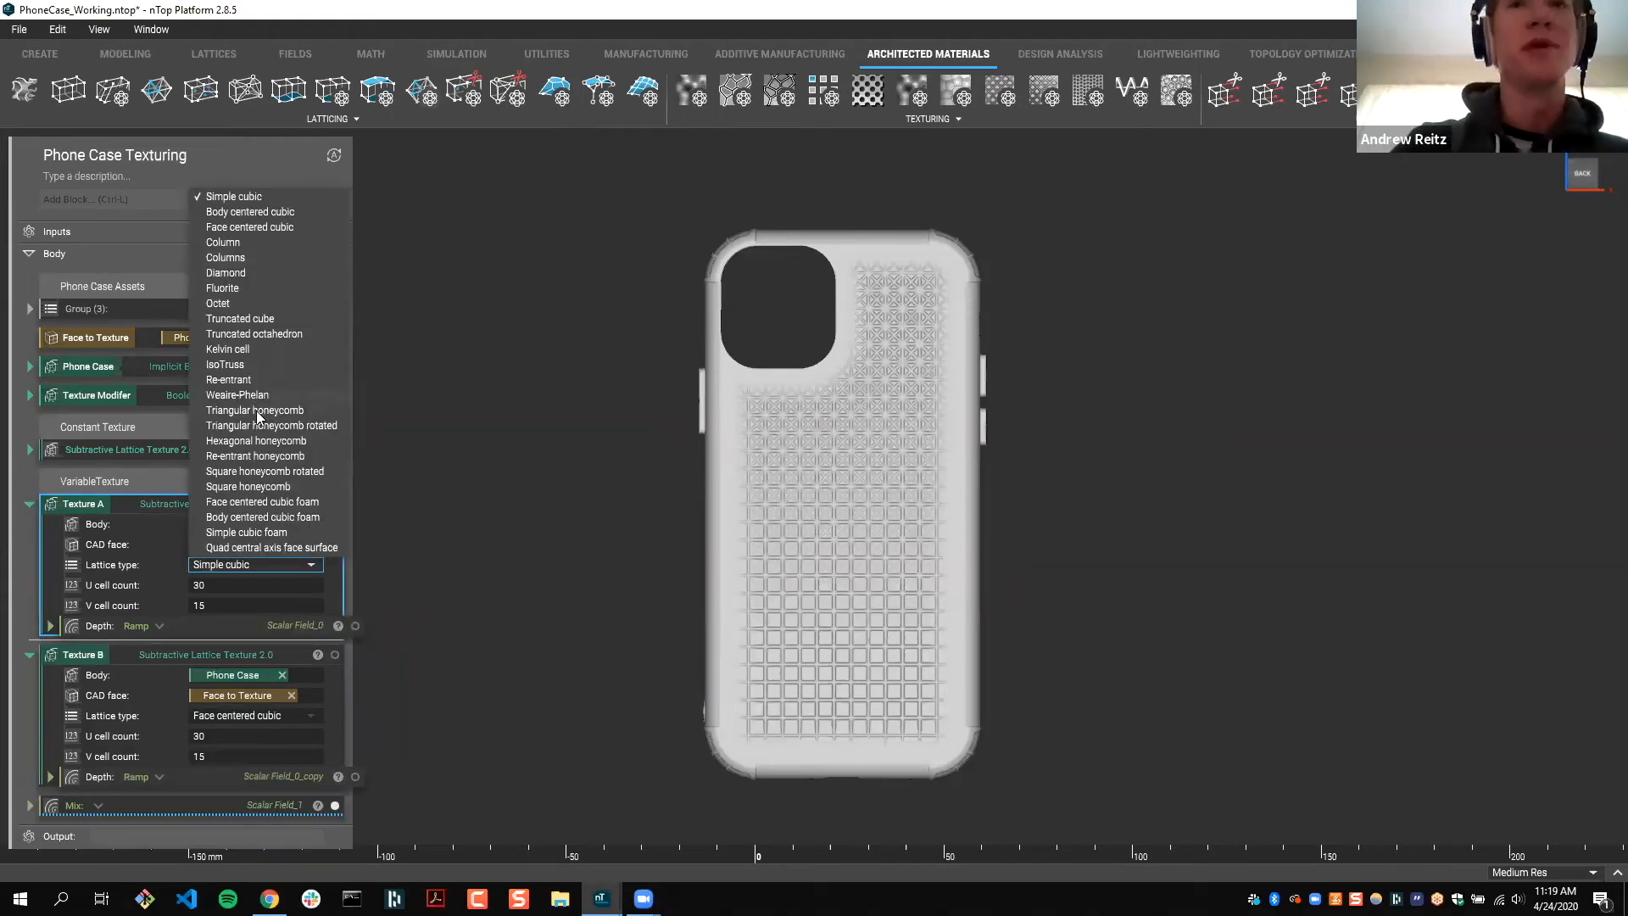
left_click(255, 410)
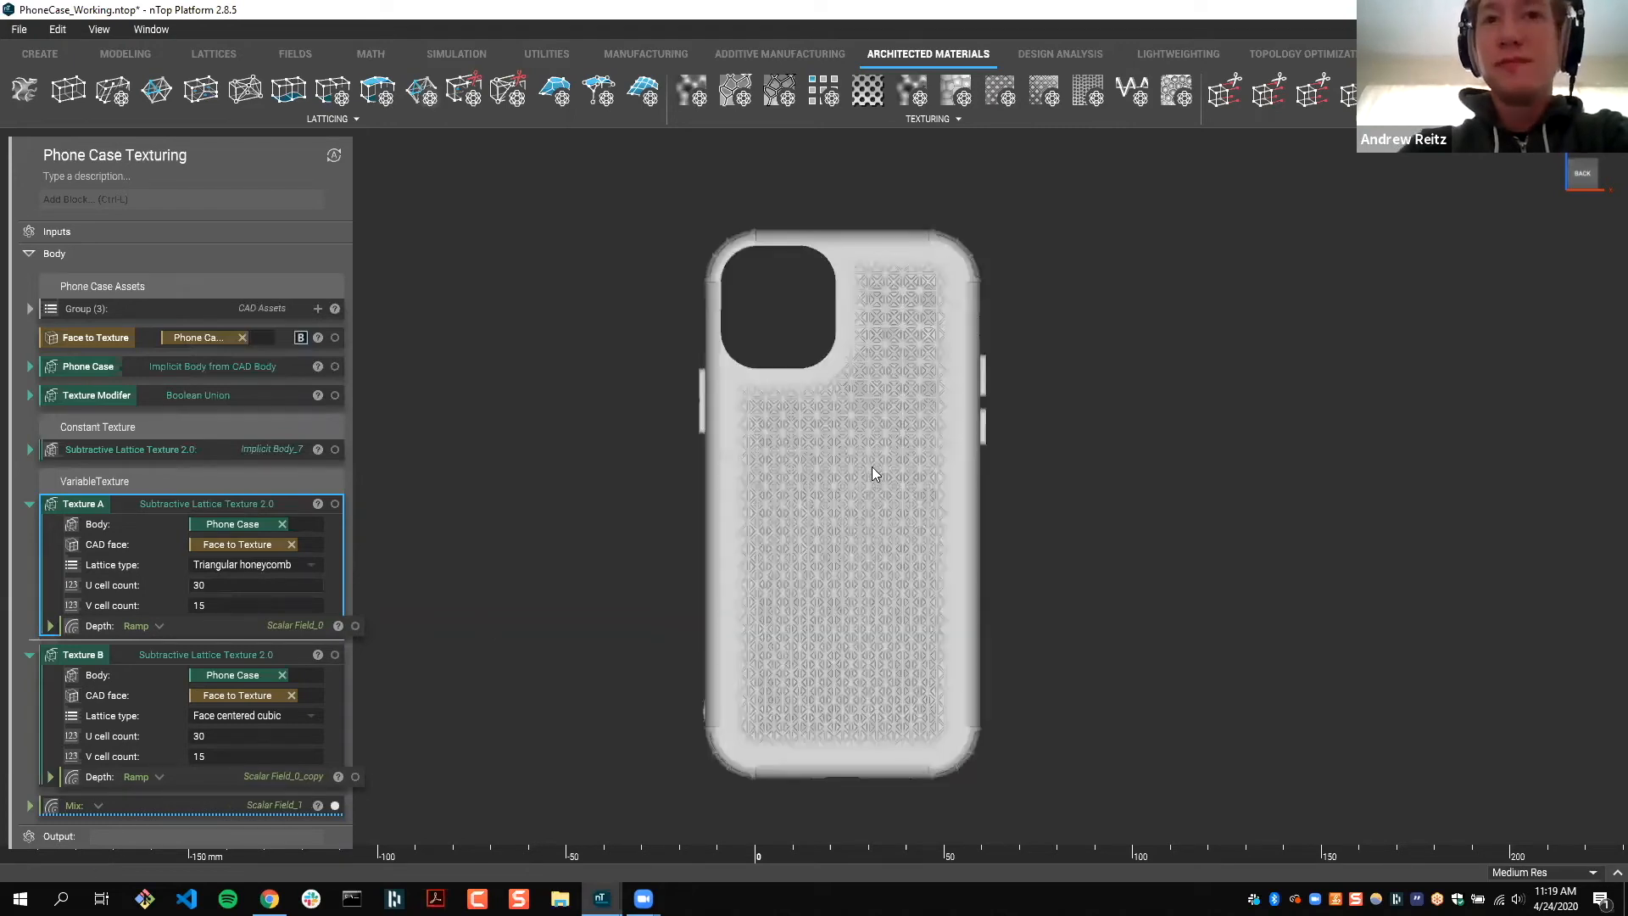
scroll(882, 526, "up", 3)
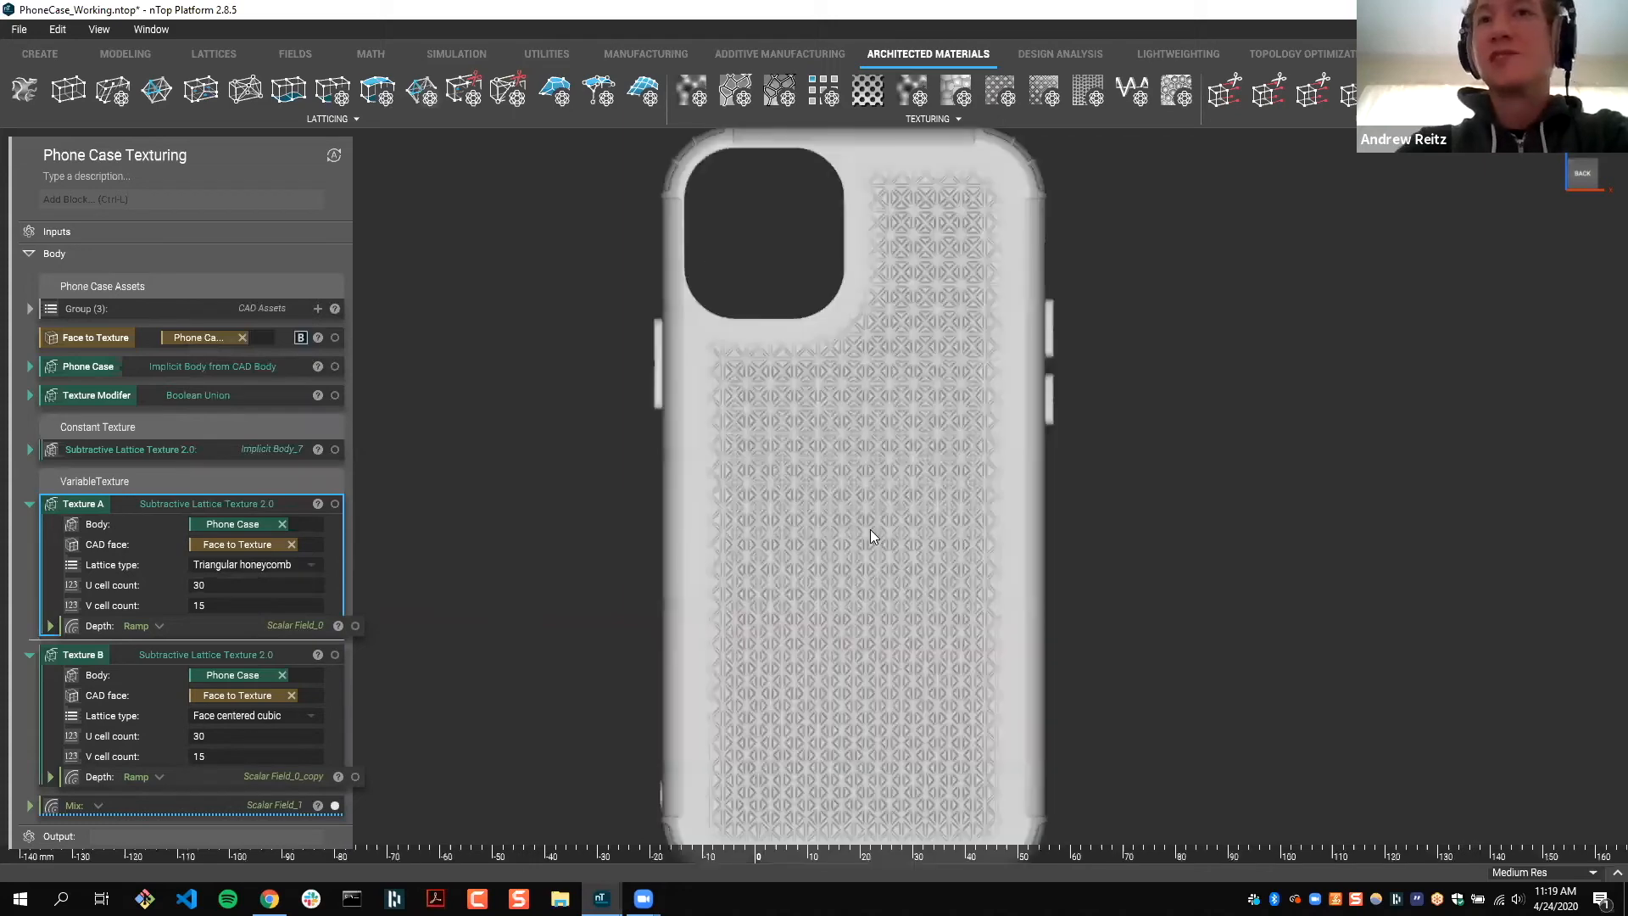
scroll(651, 493, "down", 2)
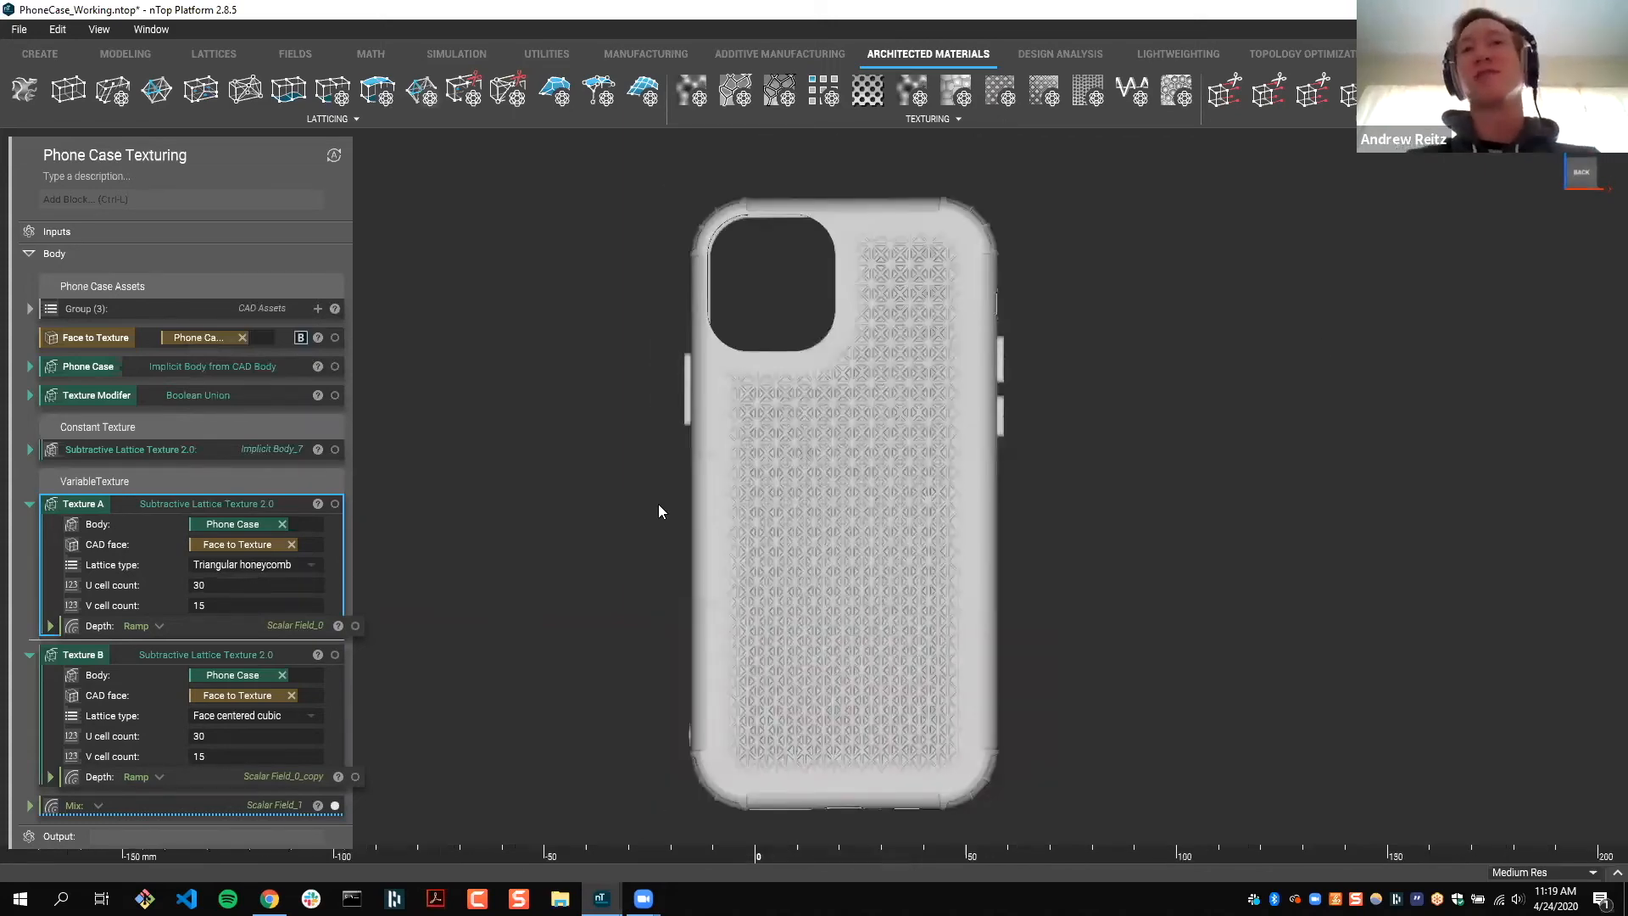
scroll(658, 504, "up", 1)
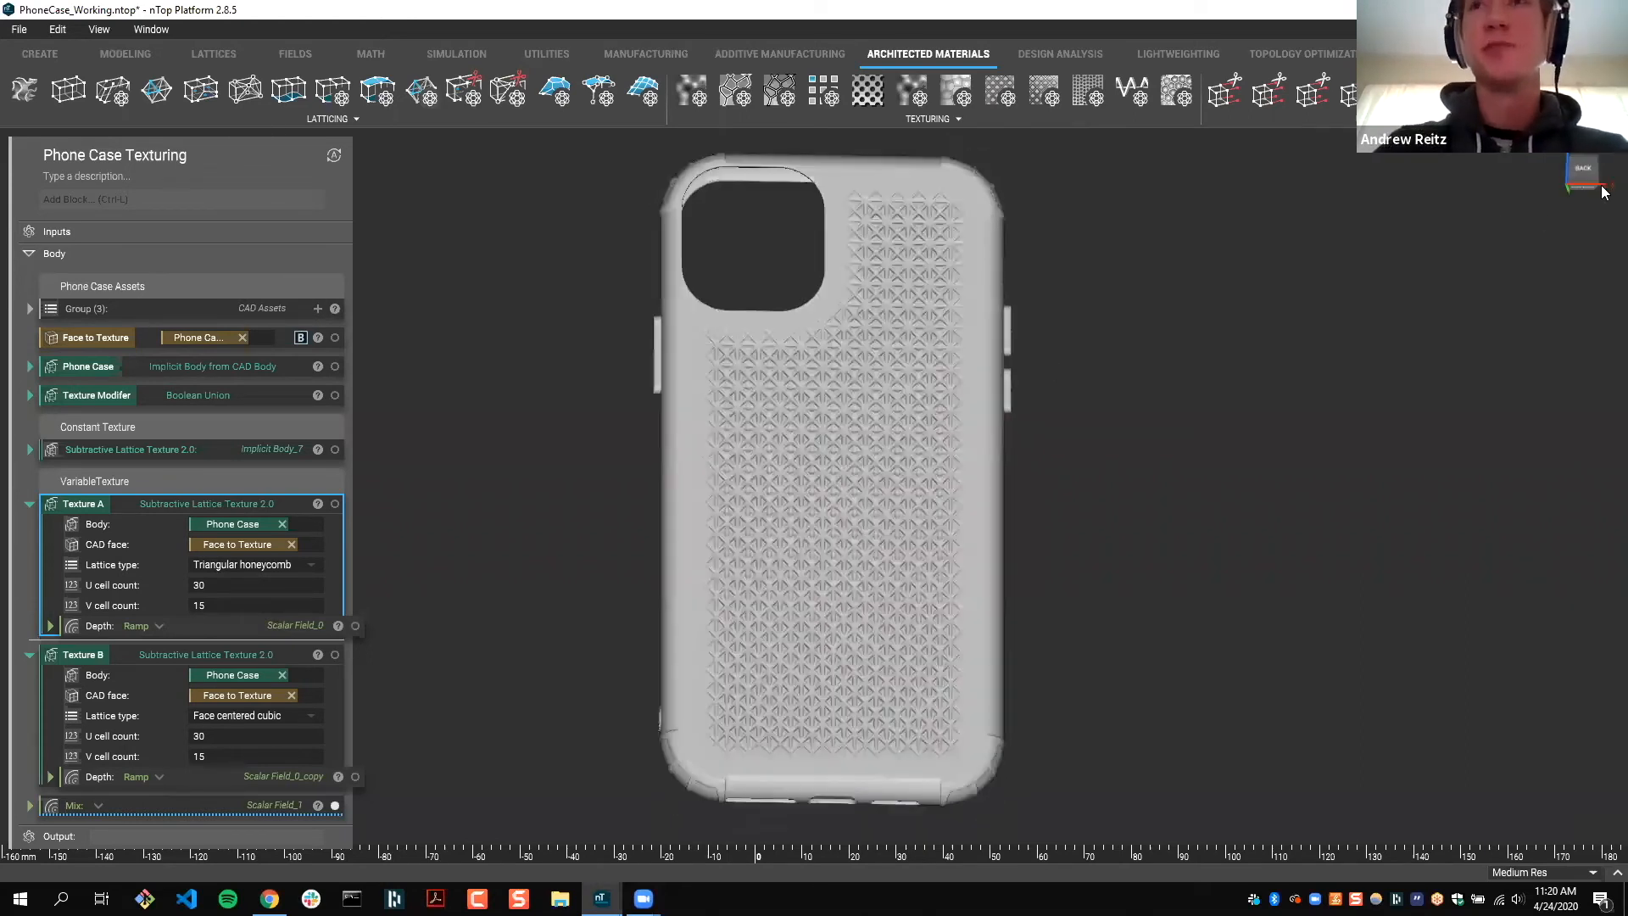
scroll(796, 329, "up", 3)
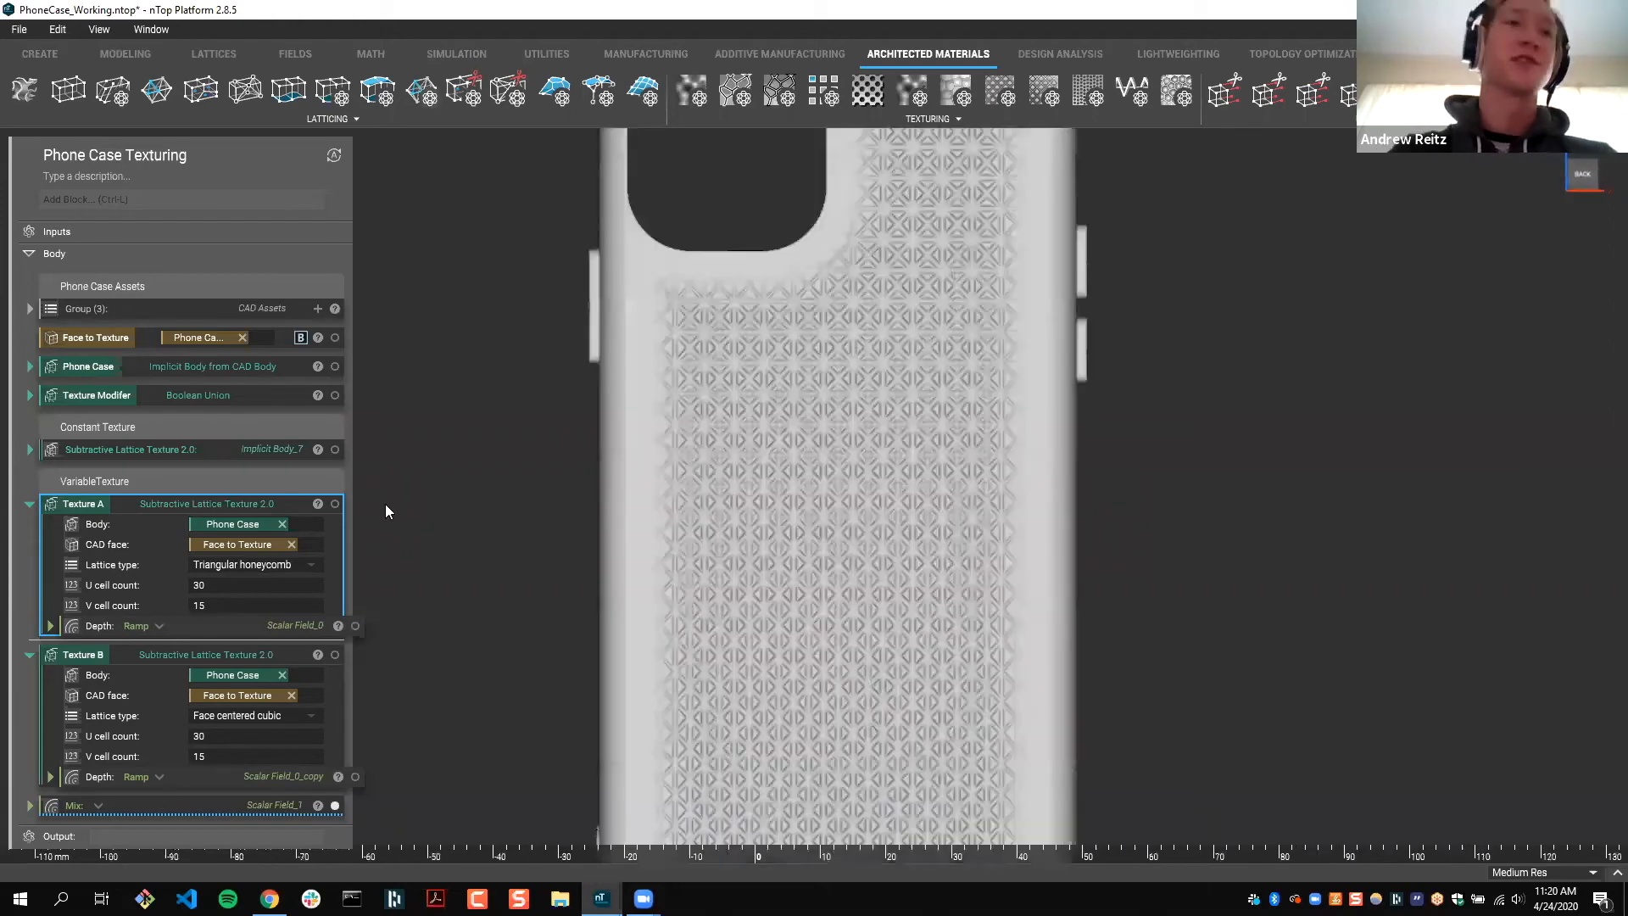
scroll(554, 651, "down", 2)
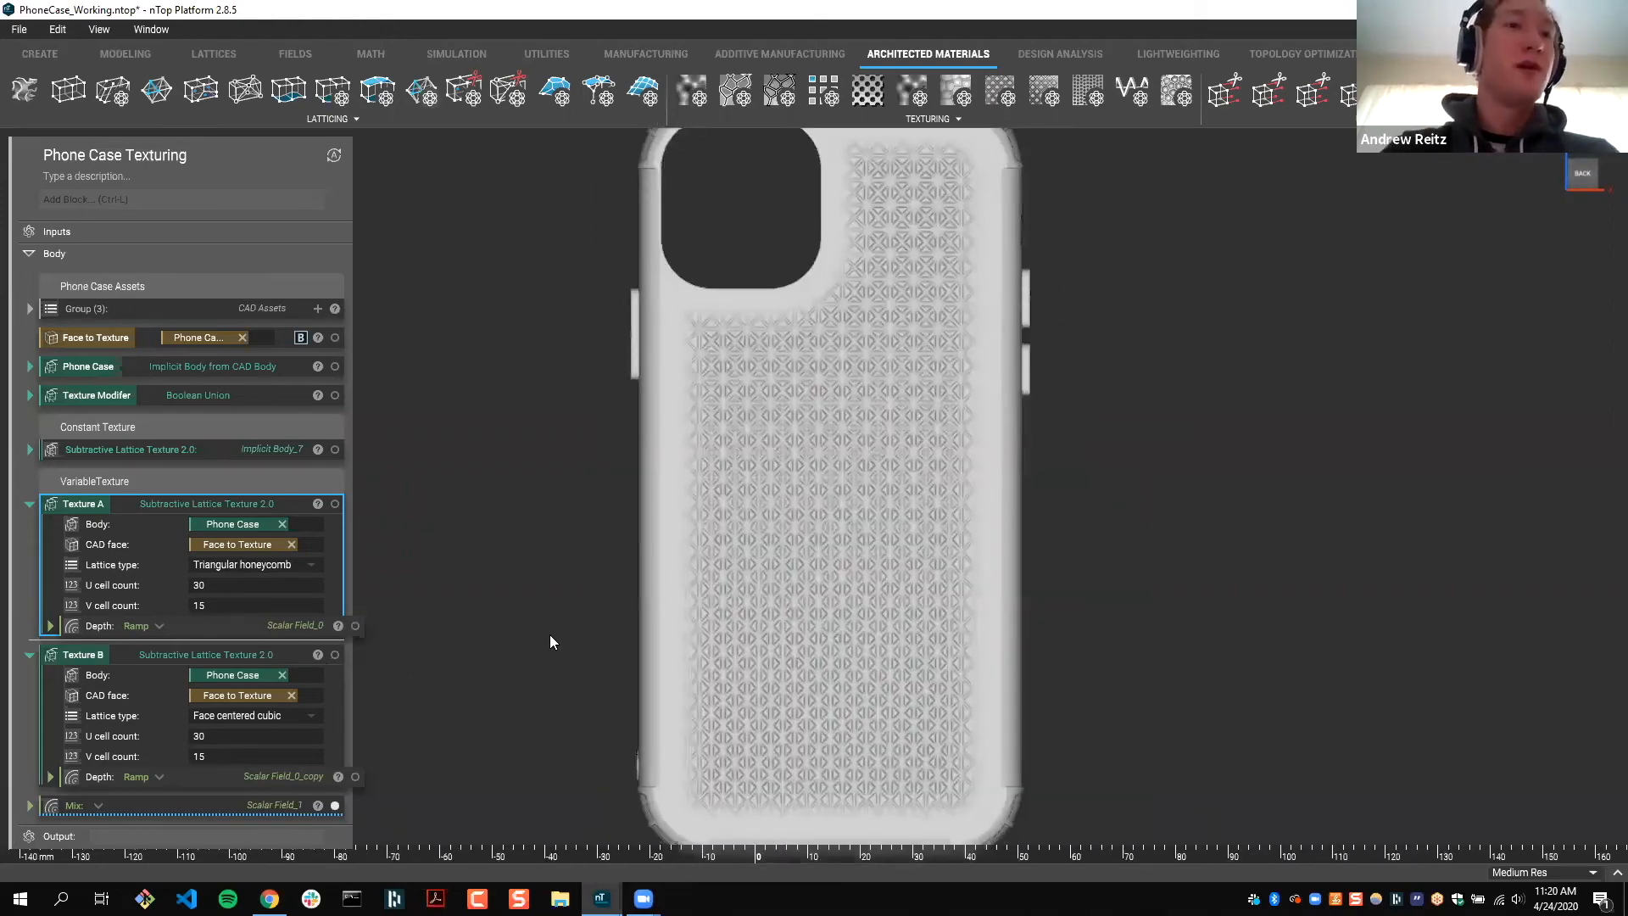
scroll(584, 642, "down", 1)
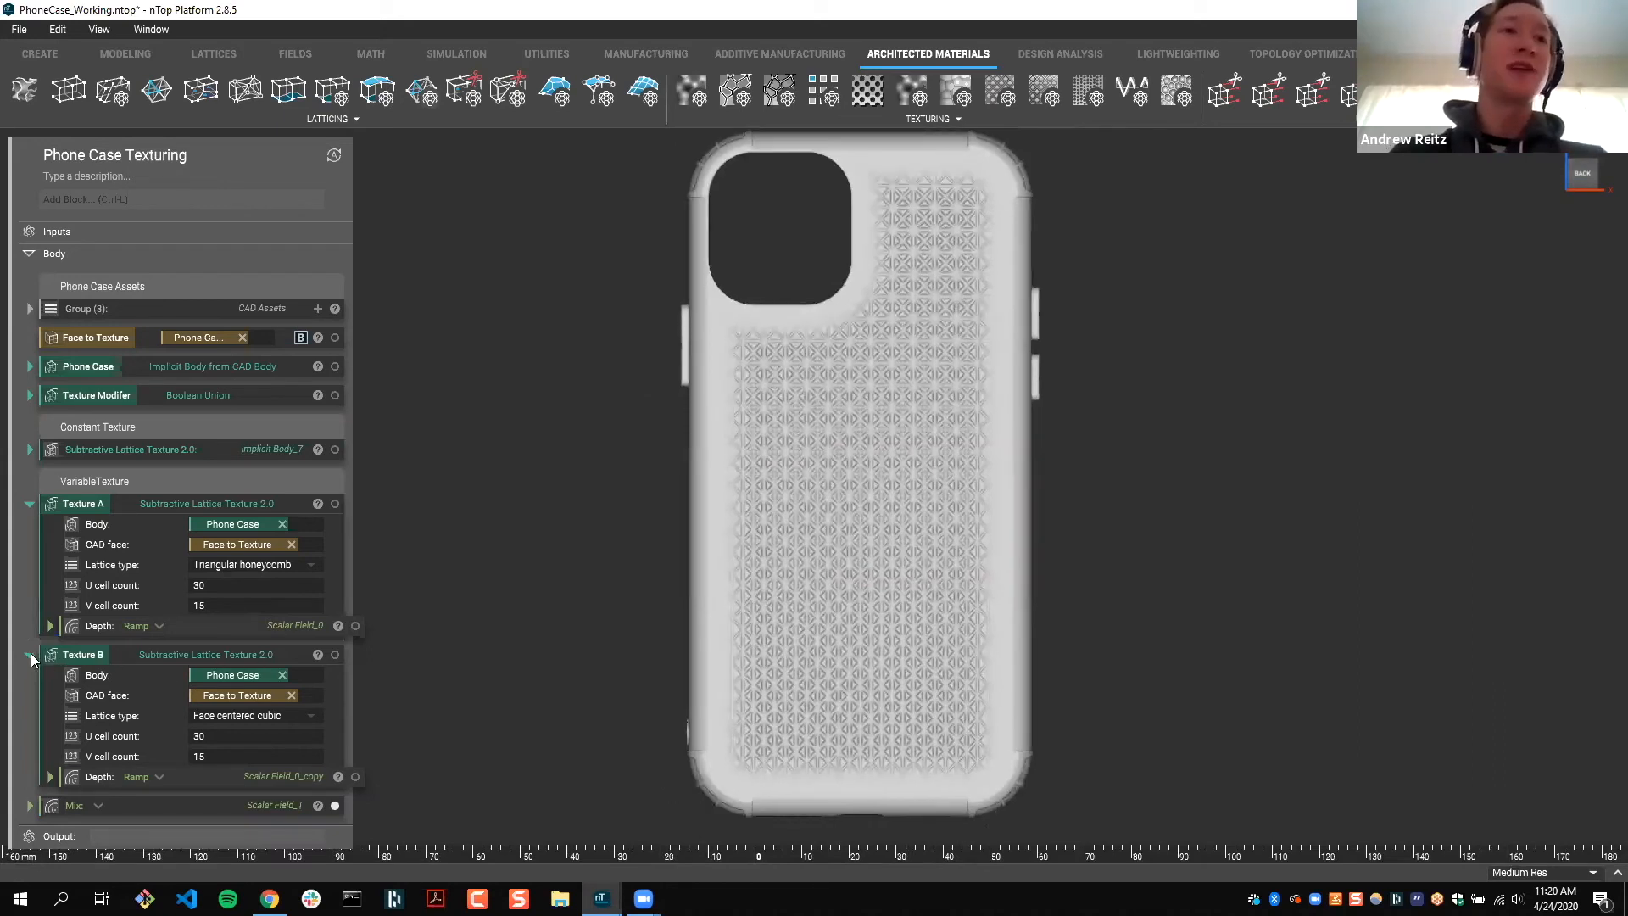
Step: Collapse the Texture A and Texture B blocks, and toggle the Mix result's visibility off and on again
left_click(31, 656)
left_click(31, 504)
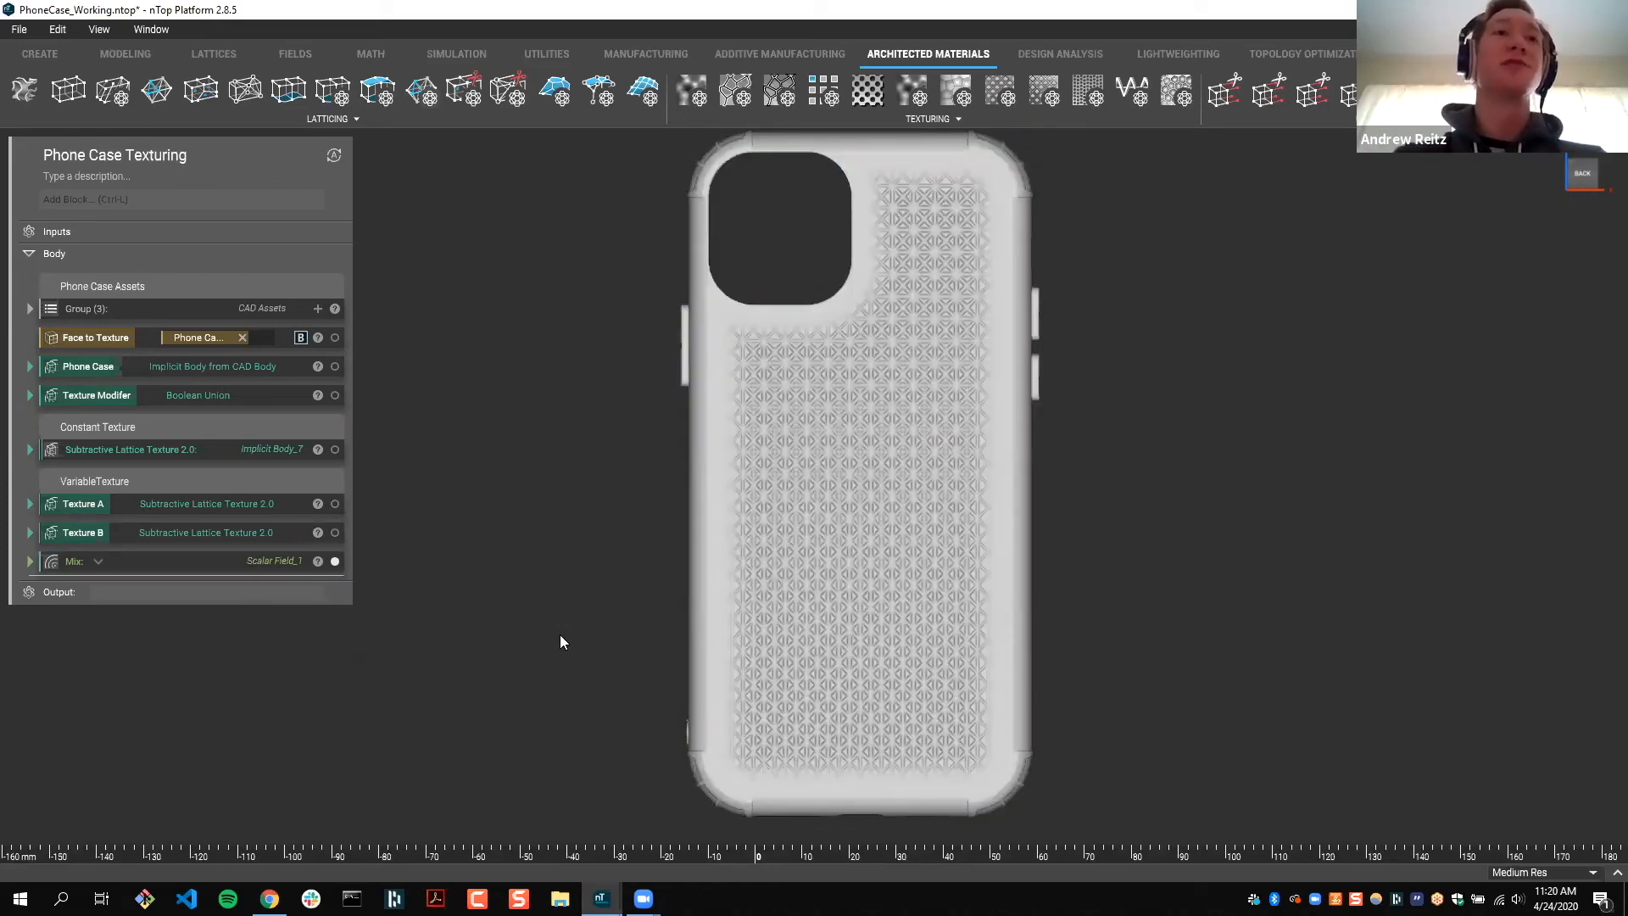
left_click(335, 561)
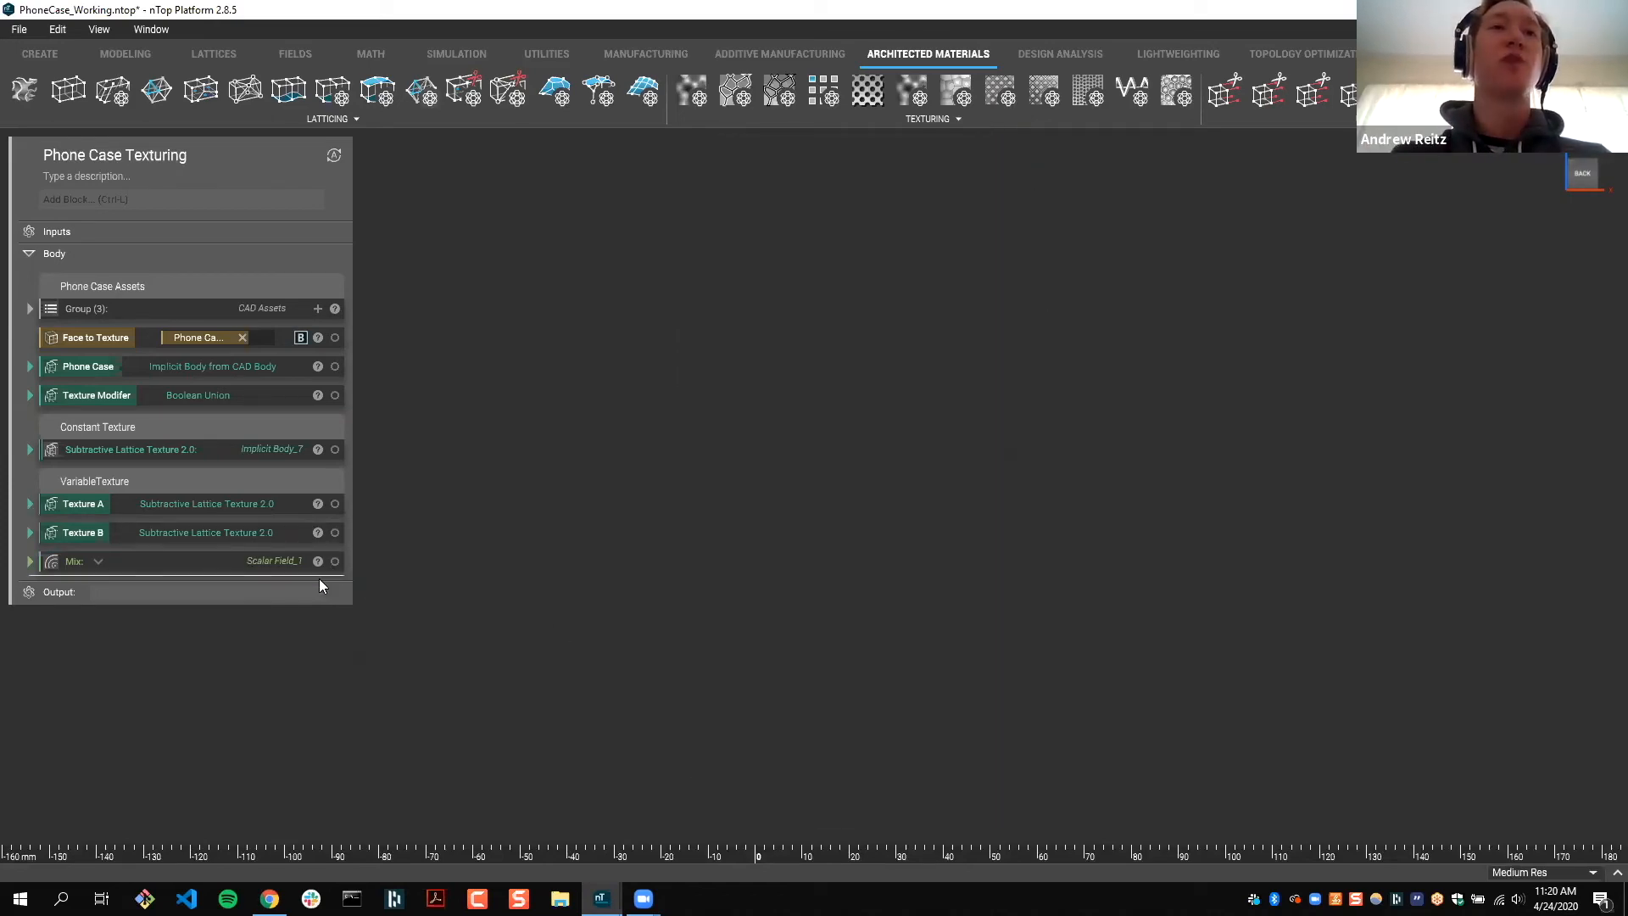
left_click(334, 561)
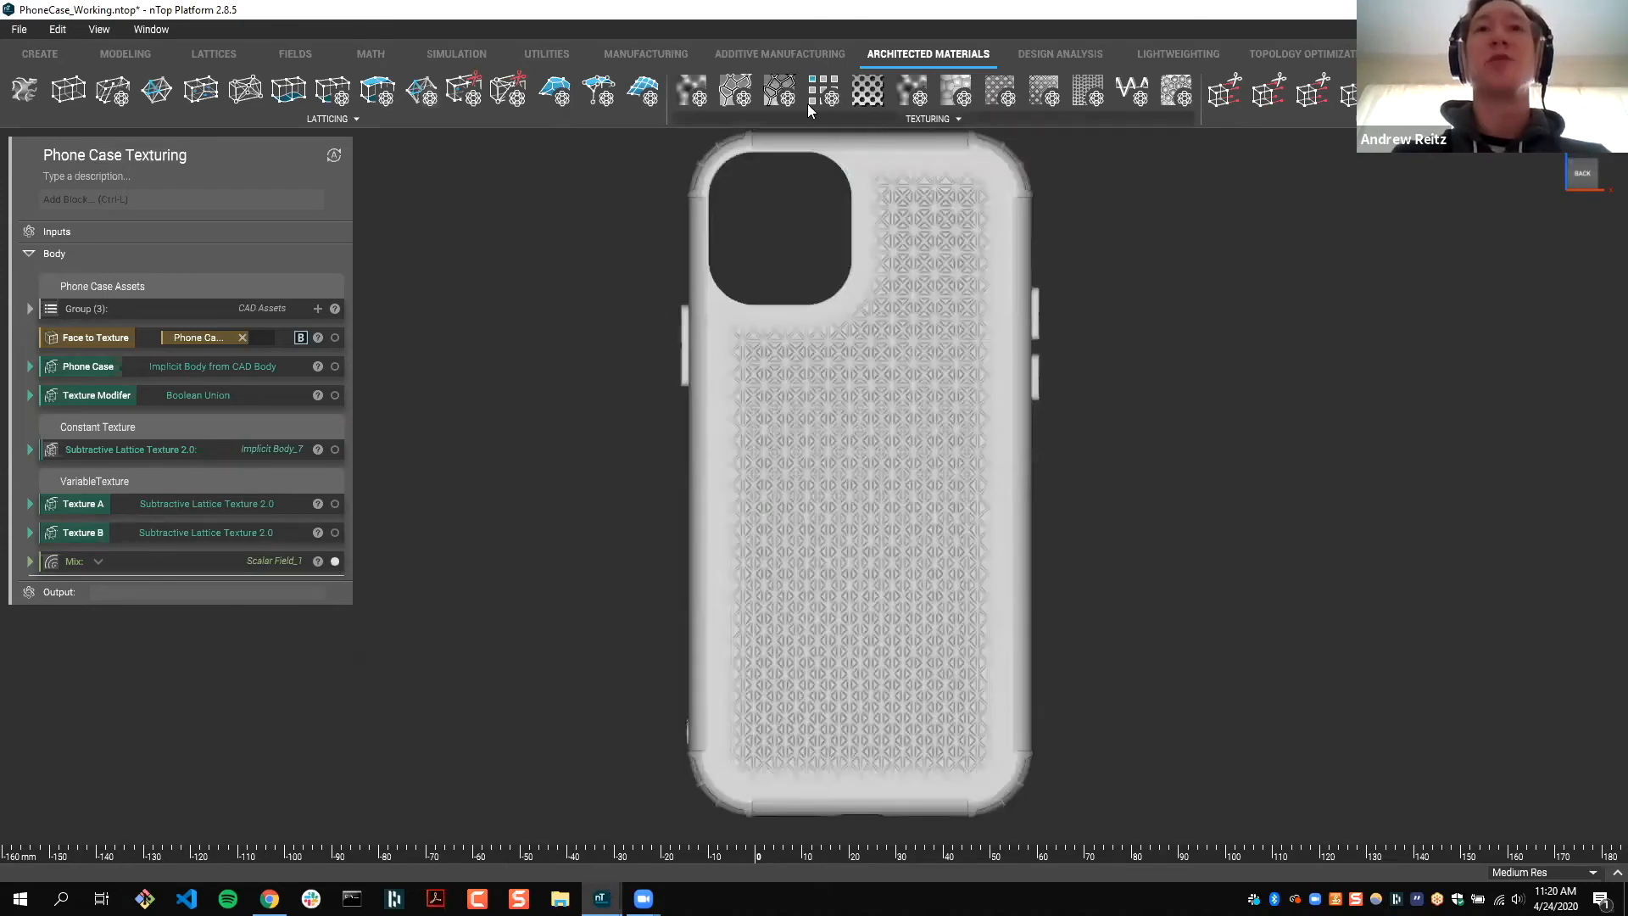
Step: Add a Triangle Wave Texture block with Phone Case as its body, and inspect the ridged case
left_click(763, 119)
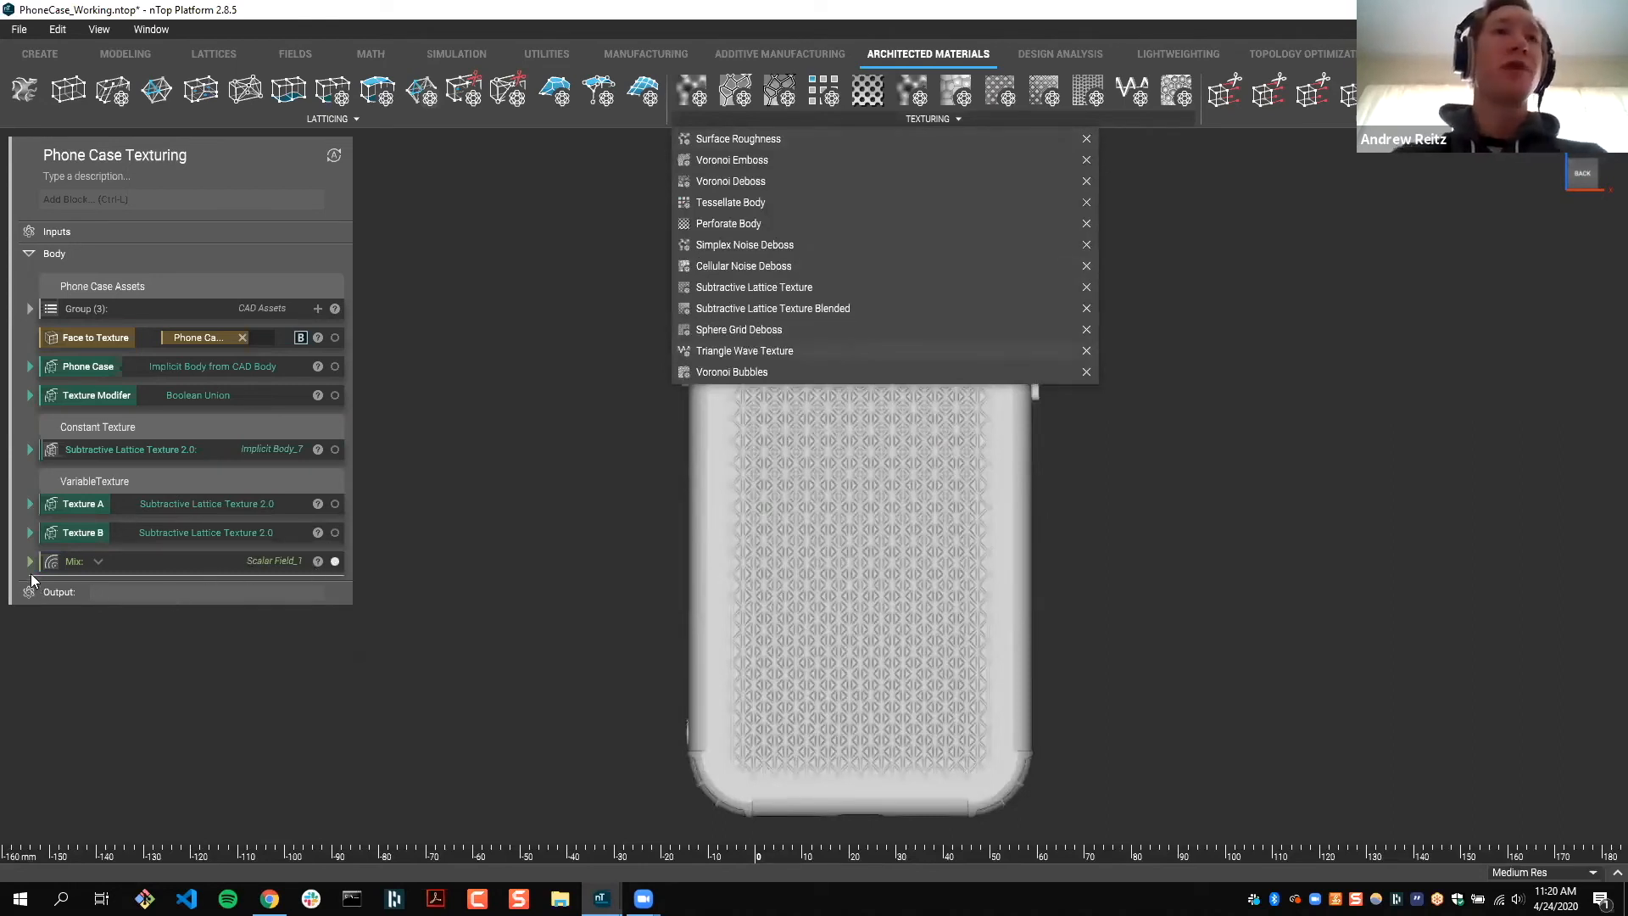
left_click(102, 370)
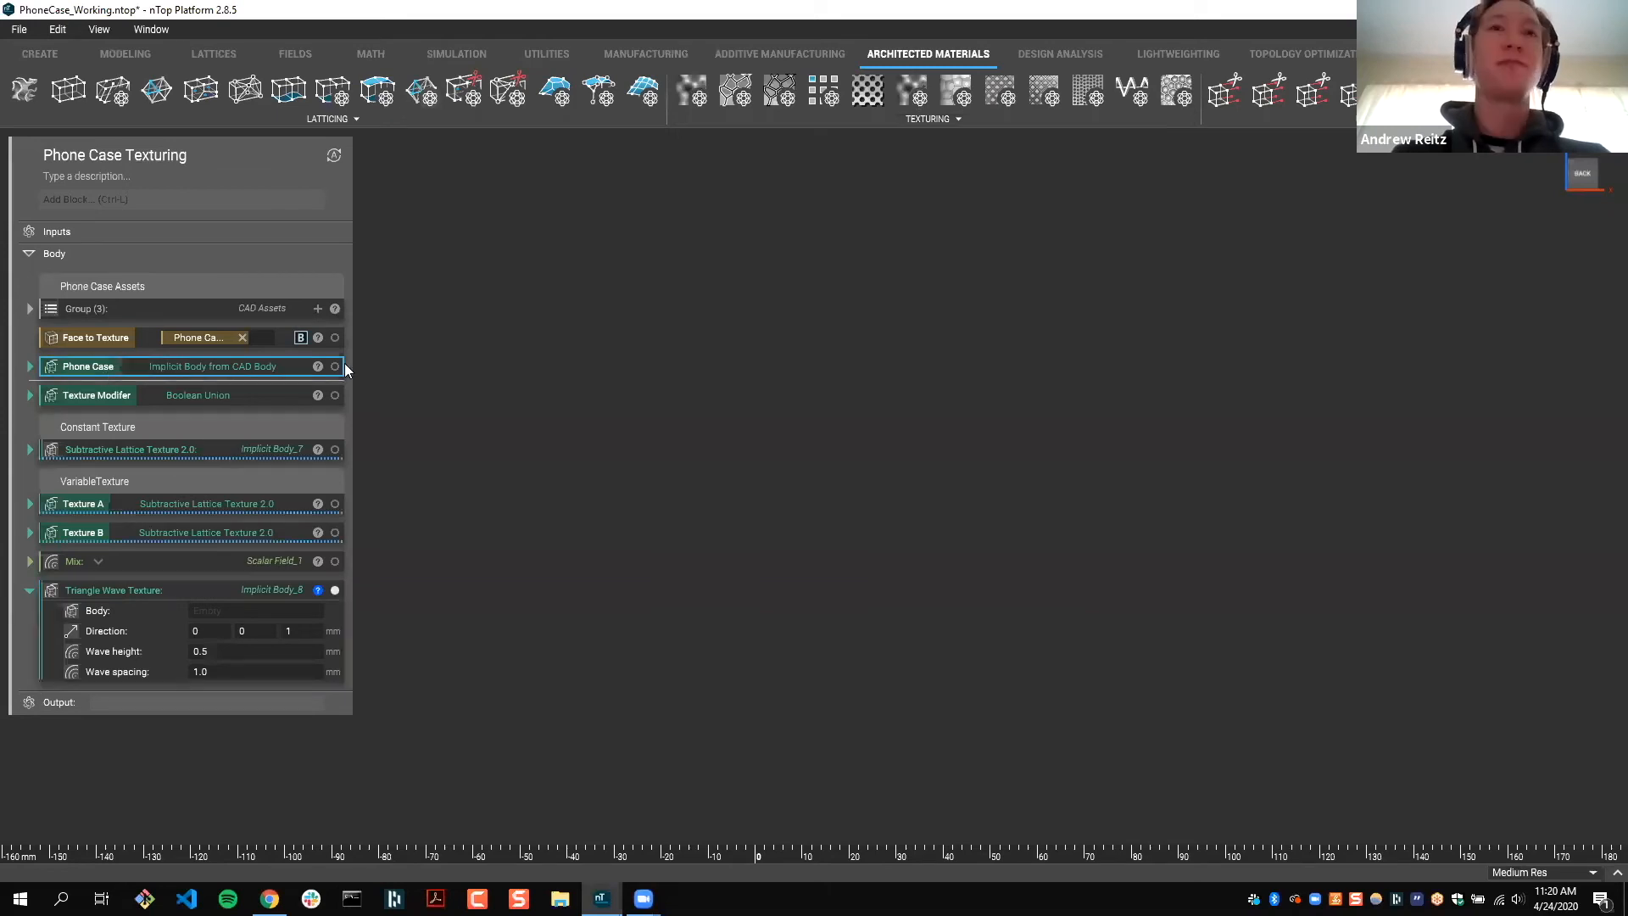
left_click_drag(100, 370, 296, 605)
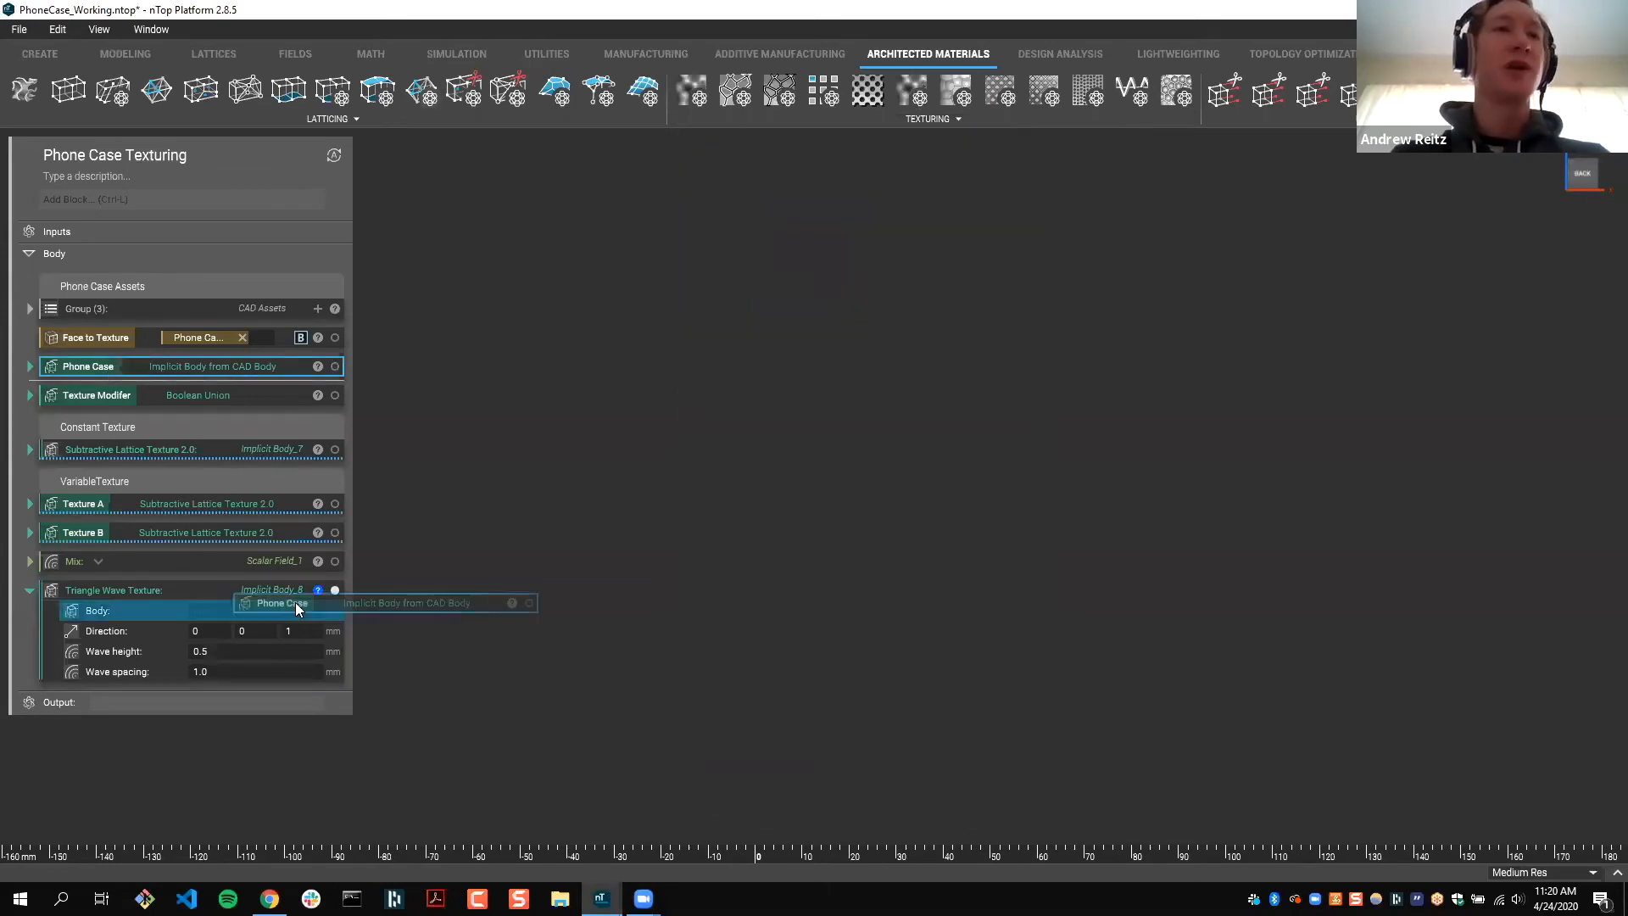
left_click_drag(795, 657, 244, 674)
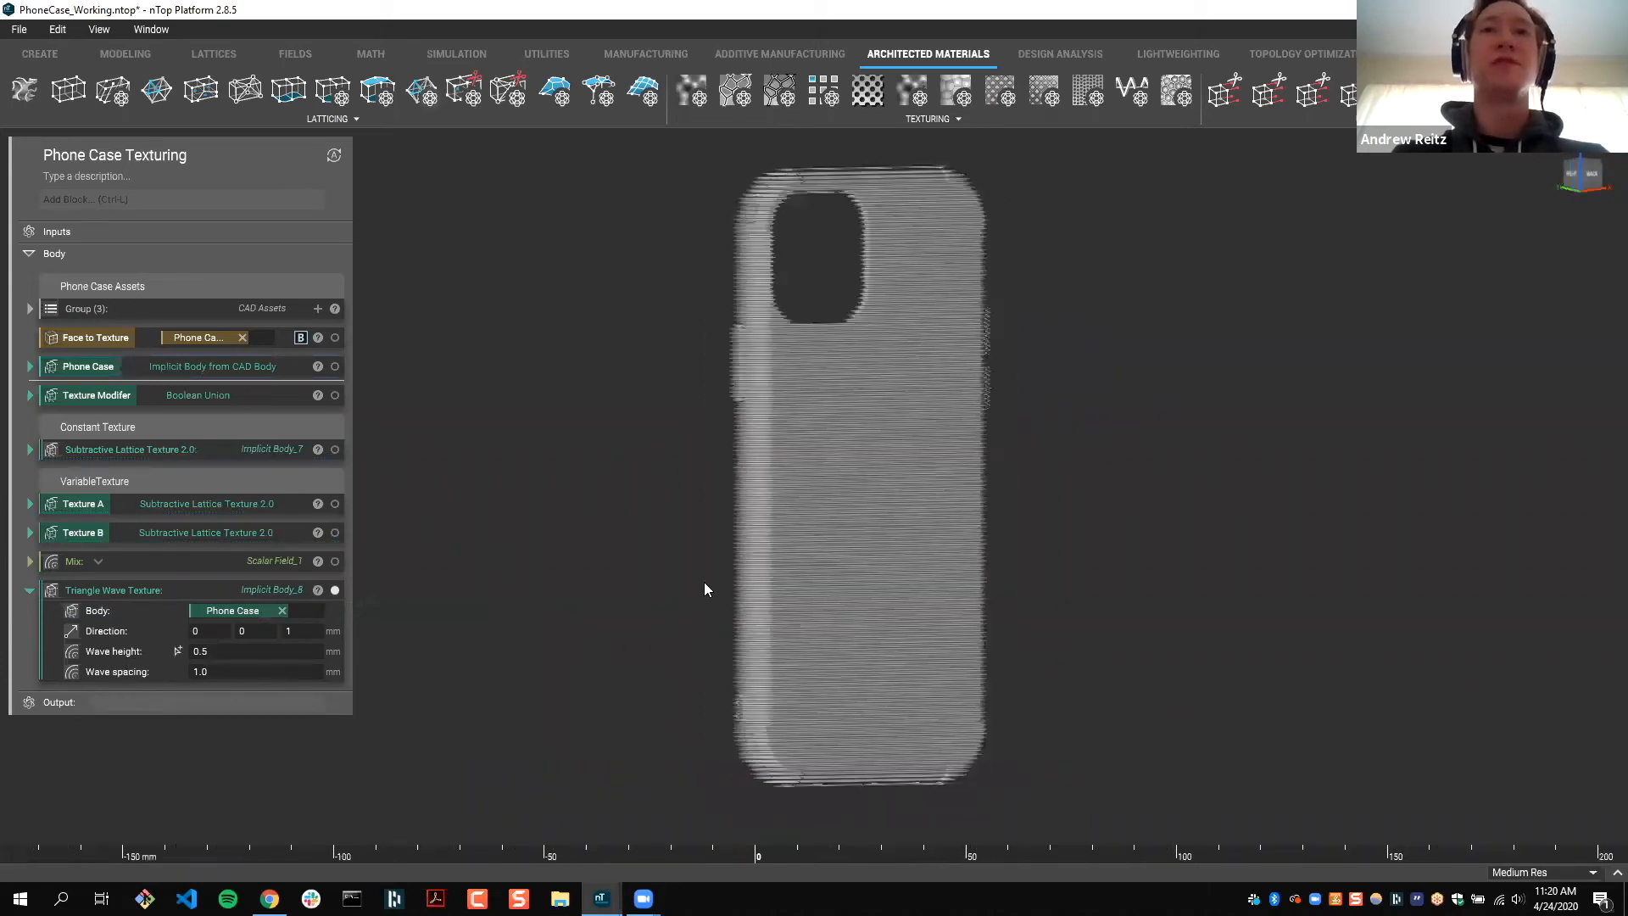
scroll(737, 585, "up", 2)
mouse_move(733, 584)
right_mouse_down()
mouse_move(762, 585)
mouse_move(736, 584)
right_mouse_up()
scroll(737, 584, "down", 2)
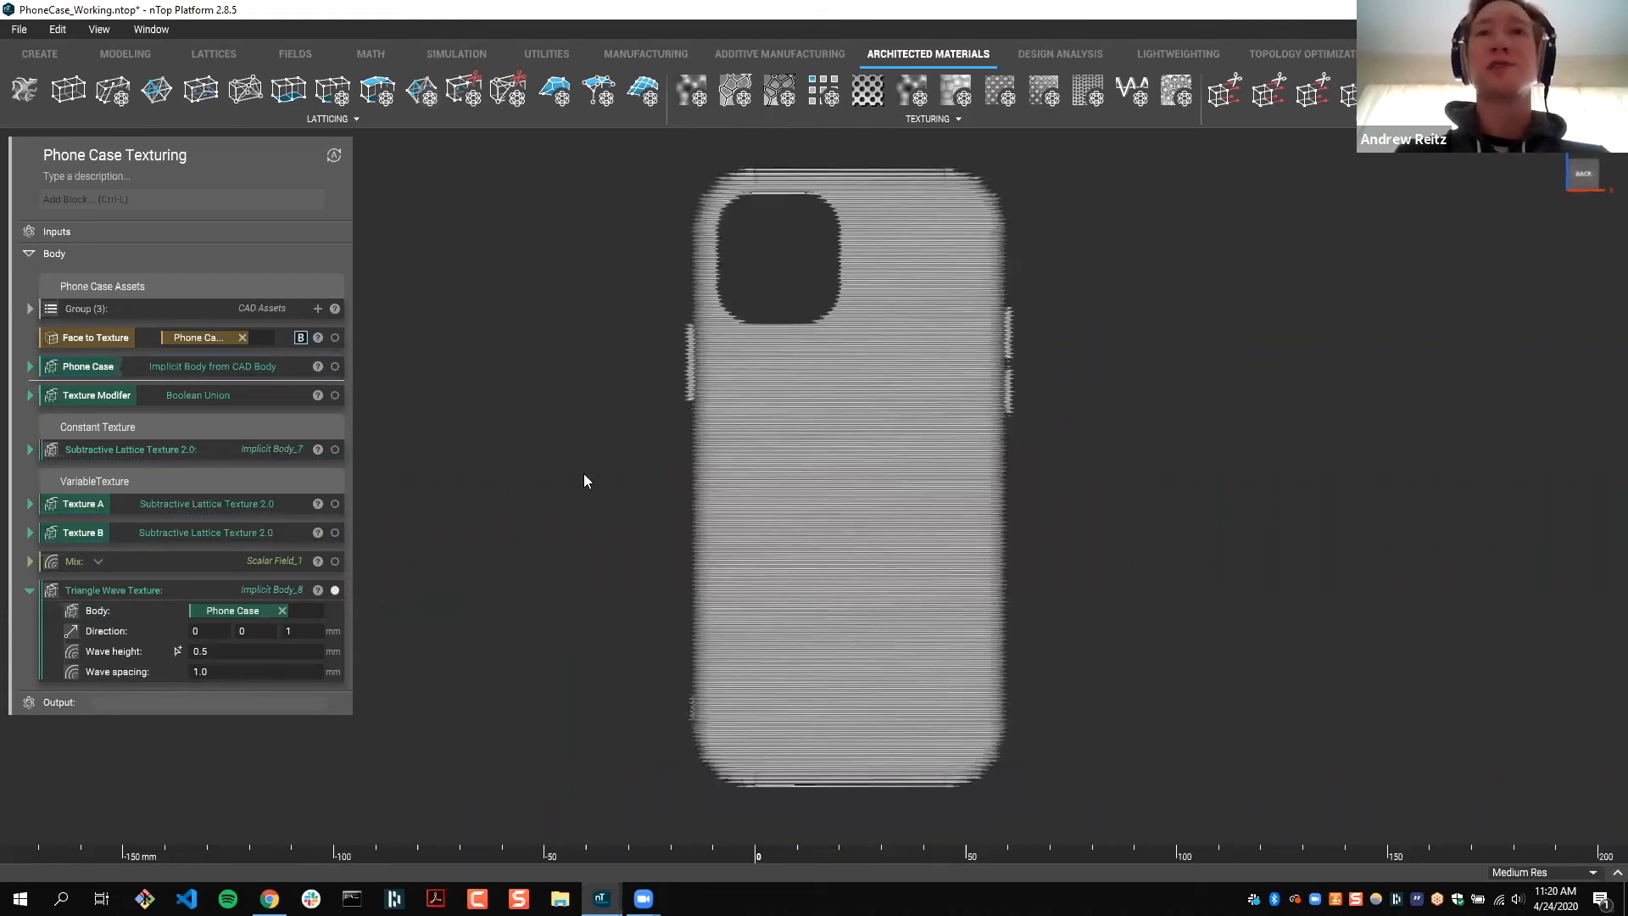
Step: Add a new Ramp block below the Triangle Wave Texture block
left_click(73, 664)
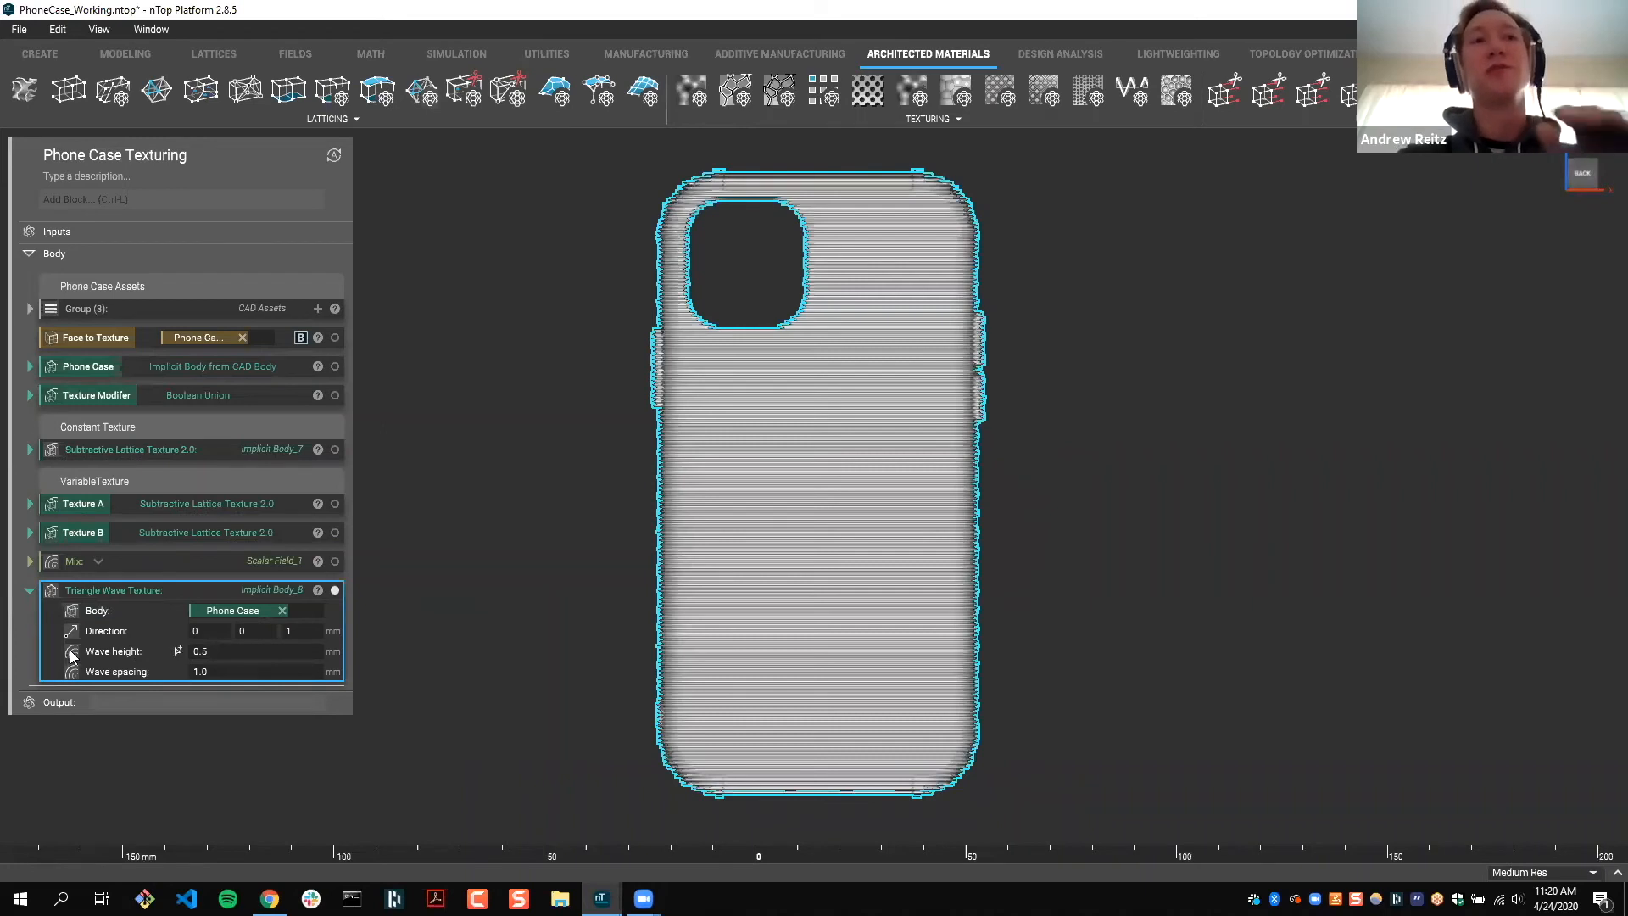
left_click(106, 397)
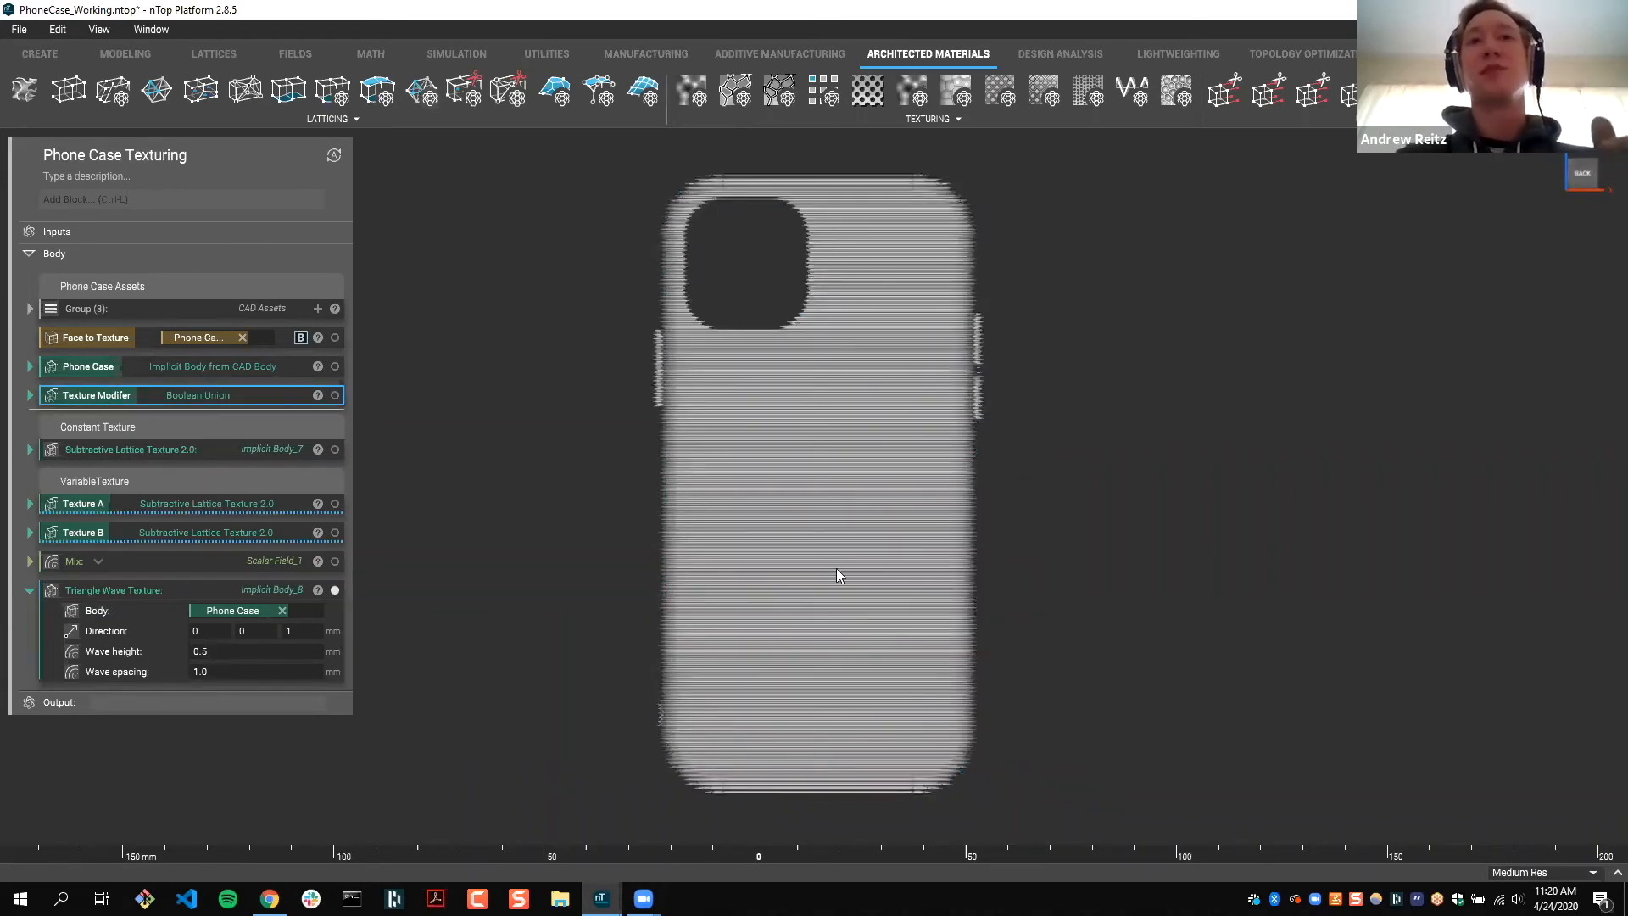
left_click(173, 263)
left_click(176, 204)
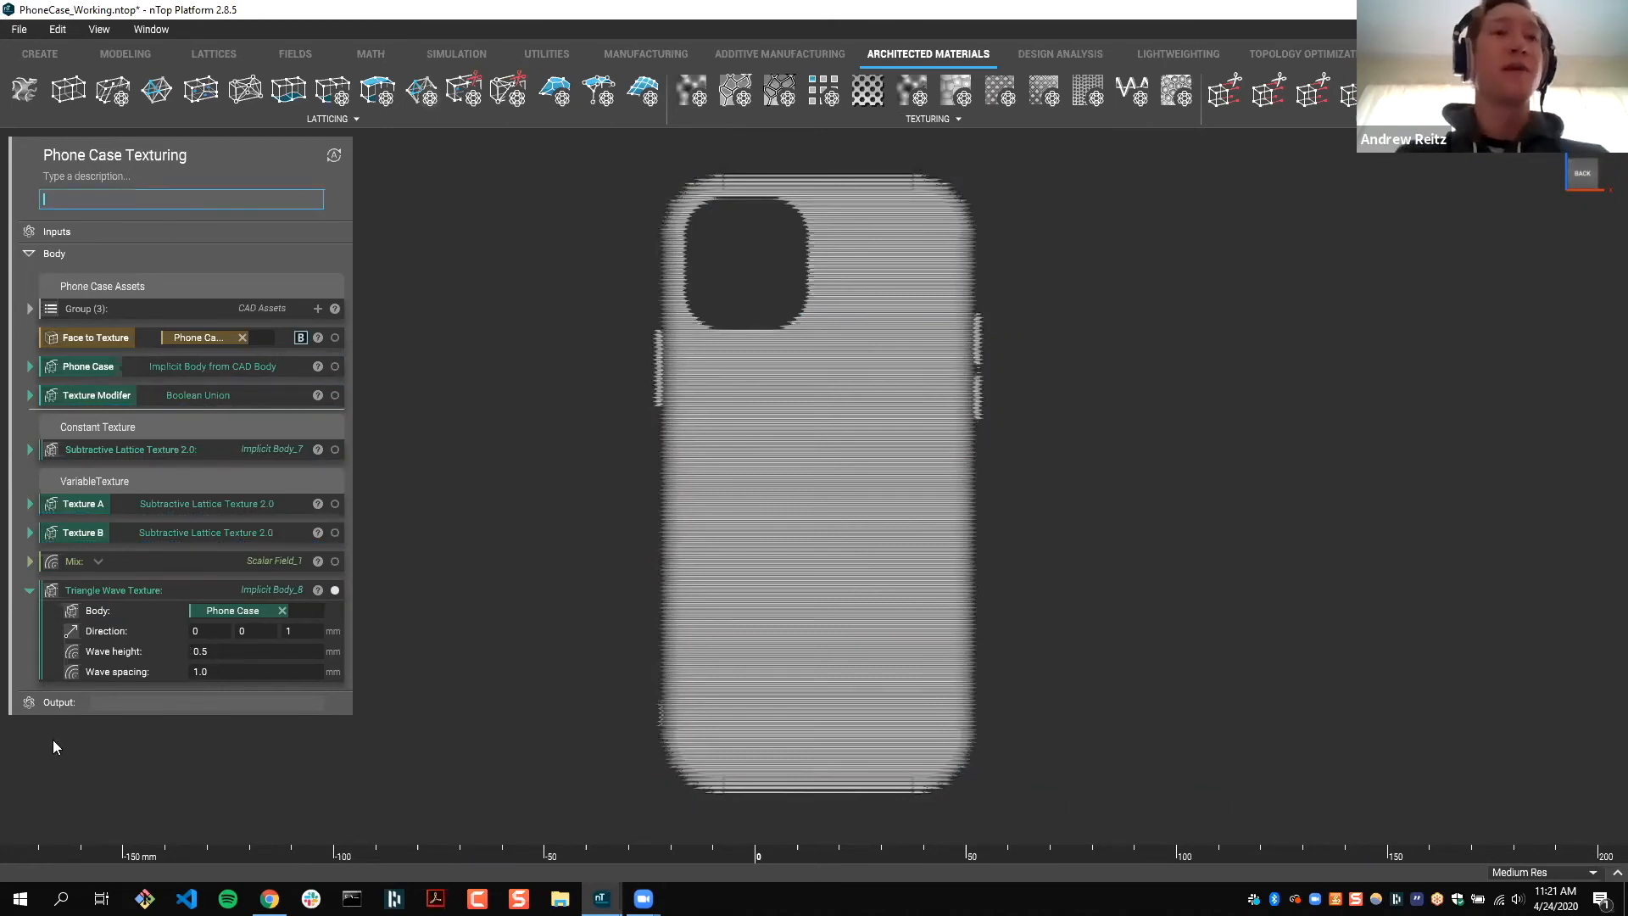
left_click_drag(149, 847, 151, 833)
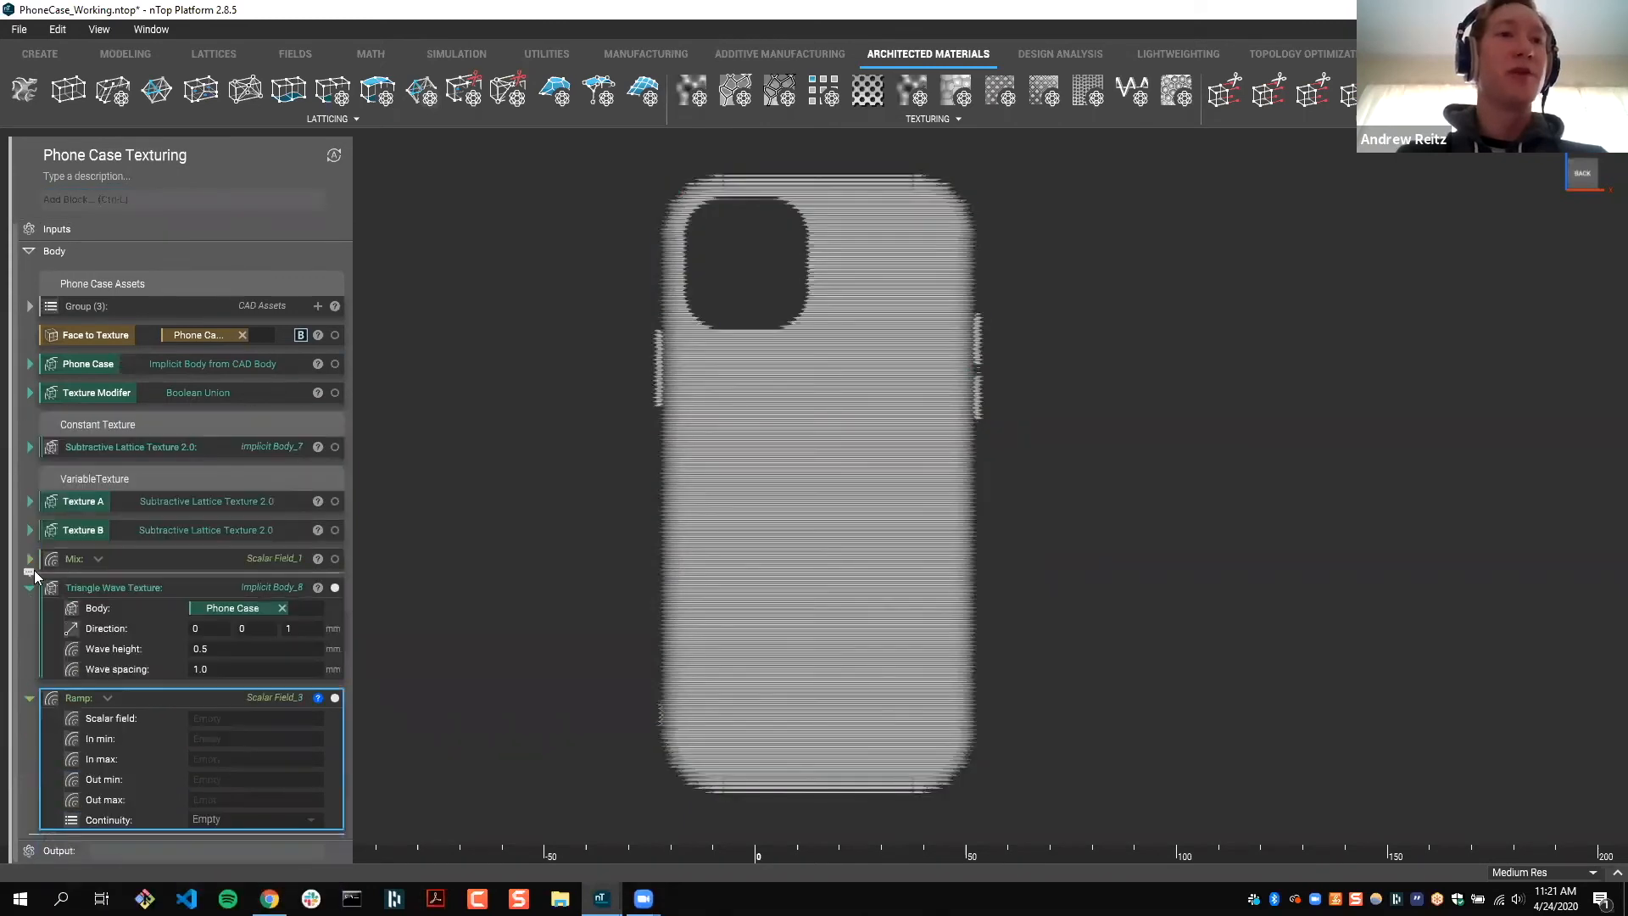
Step: Insert a section heading named "Triangle Wave Texture" between the Mix block and the Triangle Wave Texture block
left_click(34, 570)
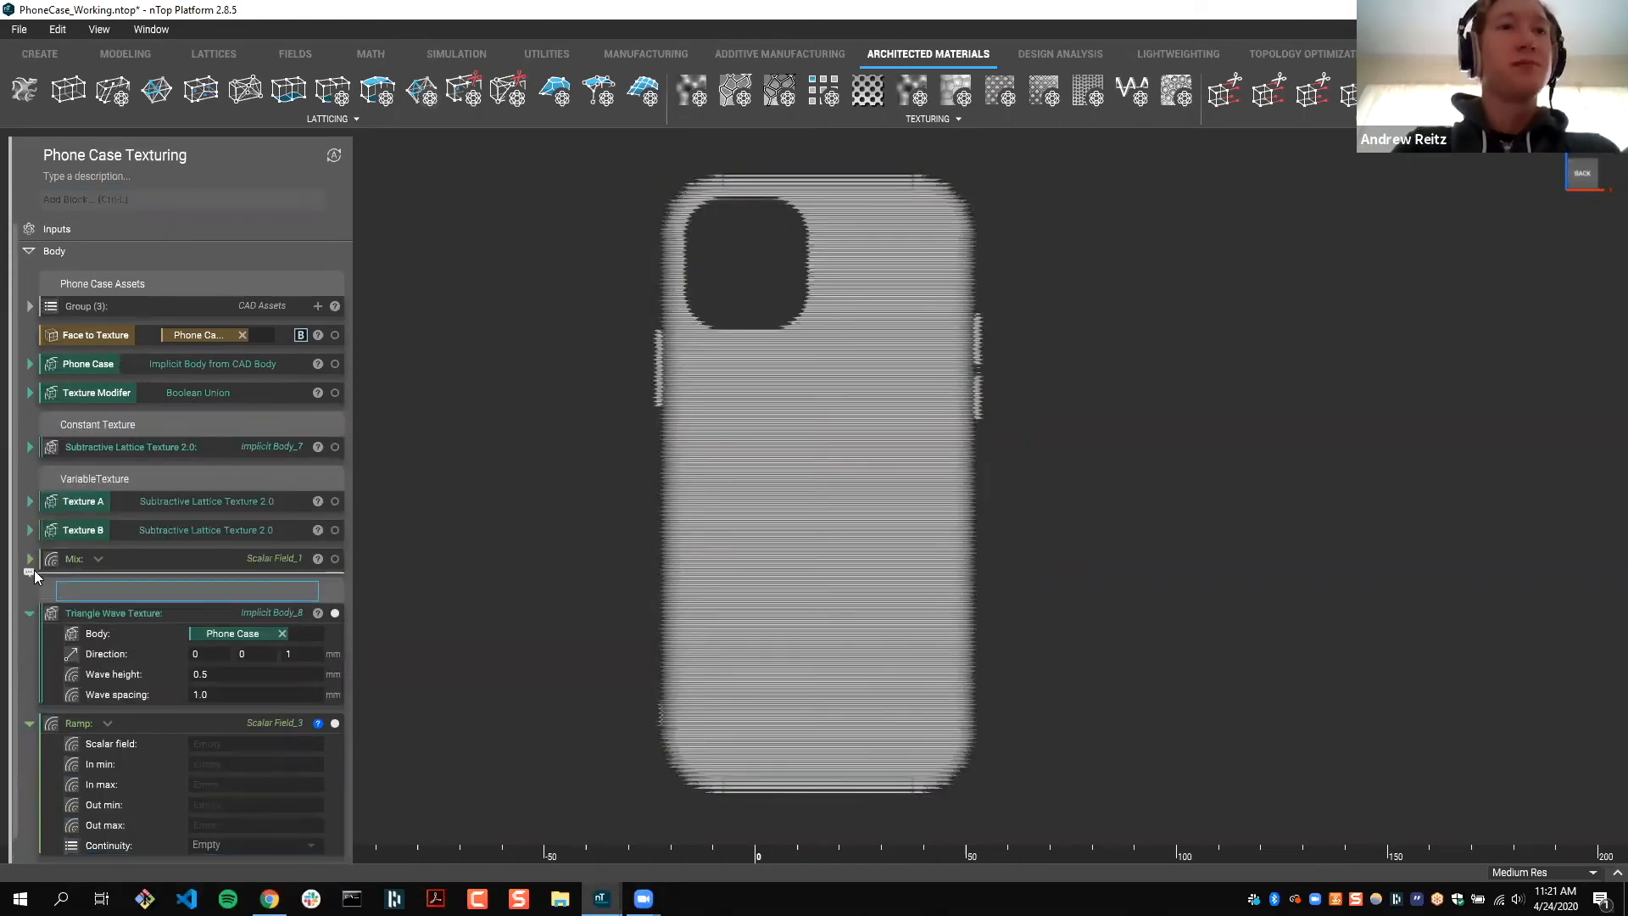
type("Triangle Wave TExt")
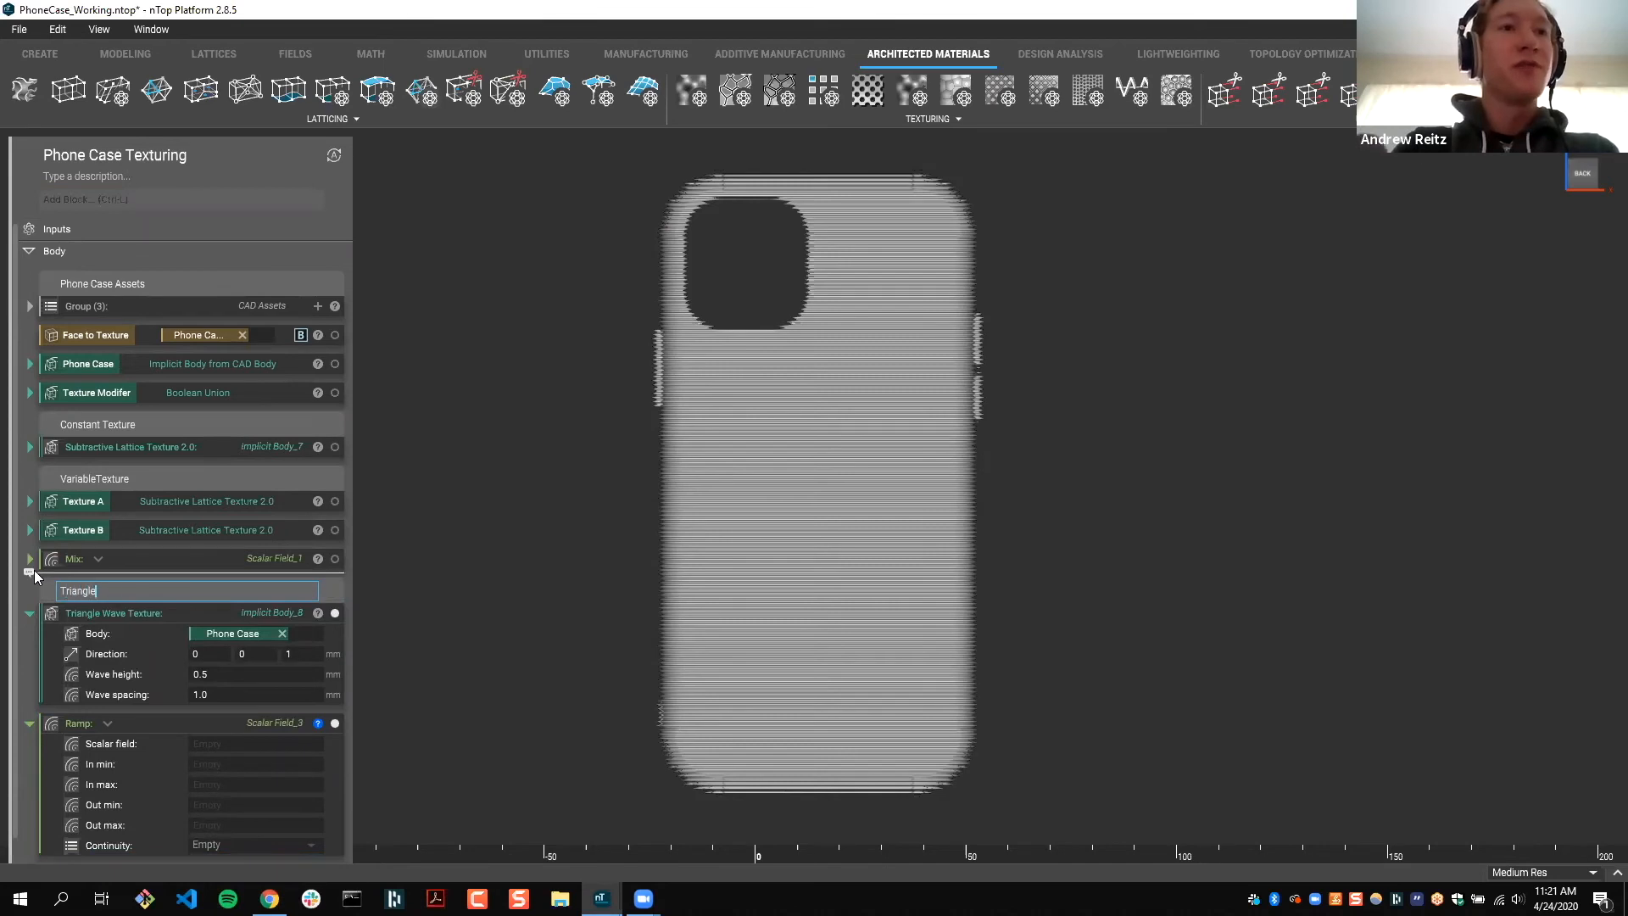
key("BackSpace")
key("BackSpace")
key("BackSpace")
type("exture")
key("Return")
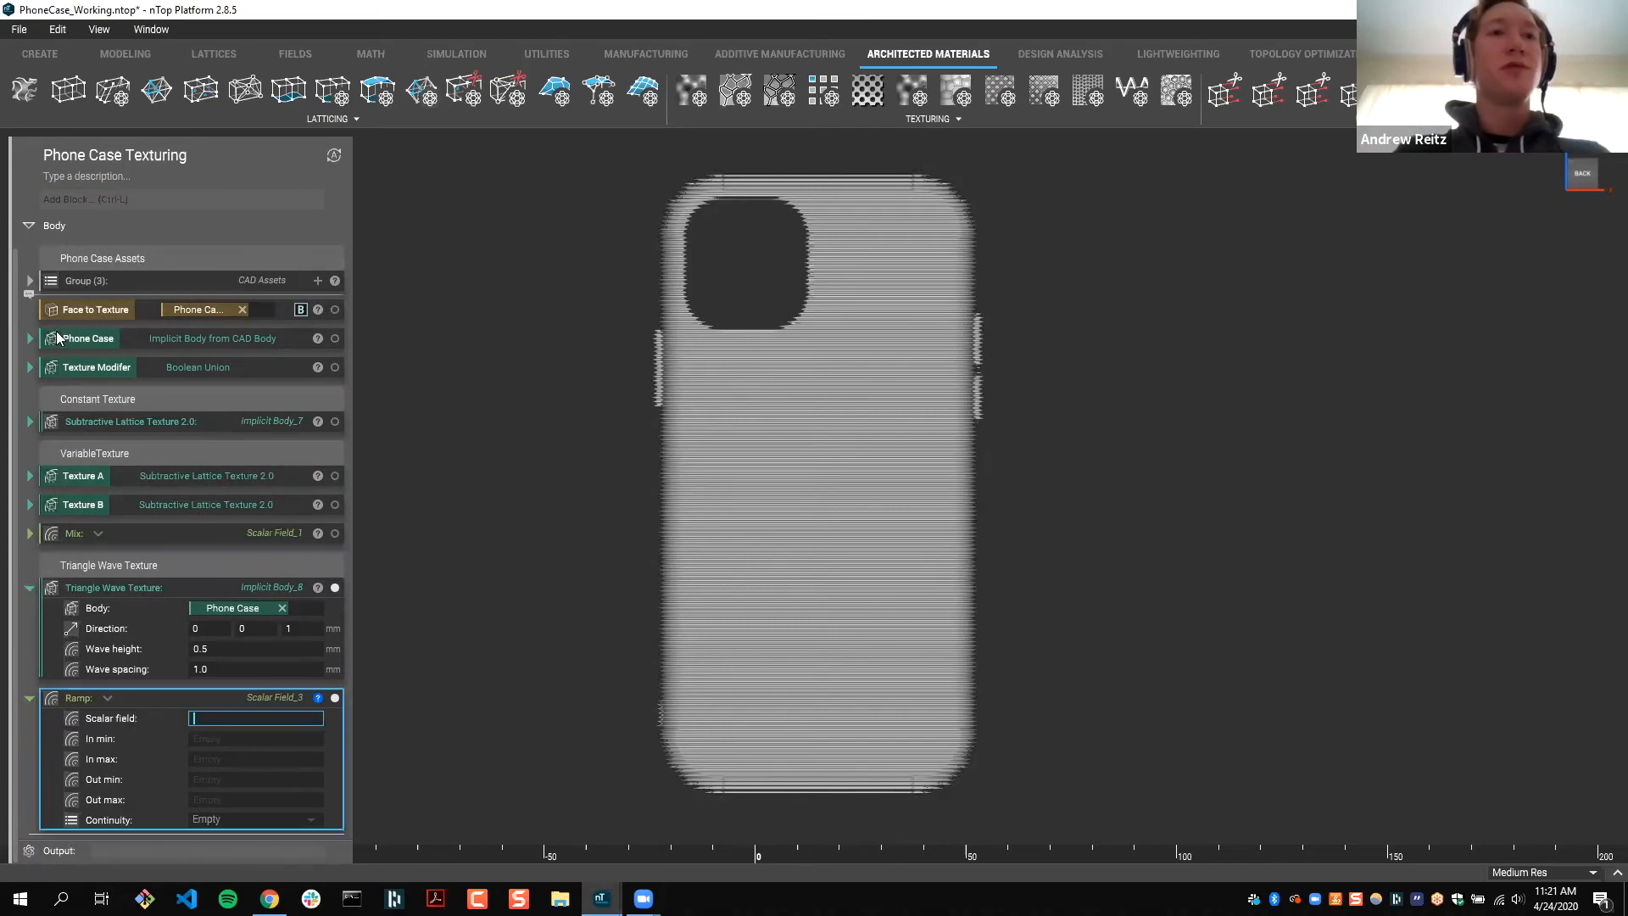
Step: Fill the Ramp with Texture Modifer, in range 0 to 10 and out range 0 mm to .5 mm, and use it as the wave height
left_click_drag(75, 366, 242, 714)
left_click(246, 734)
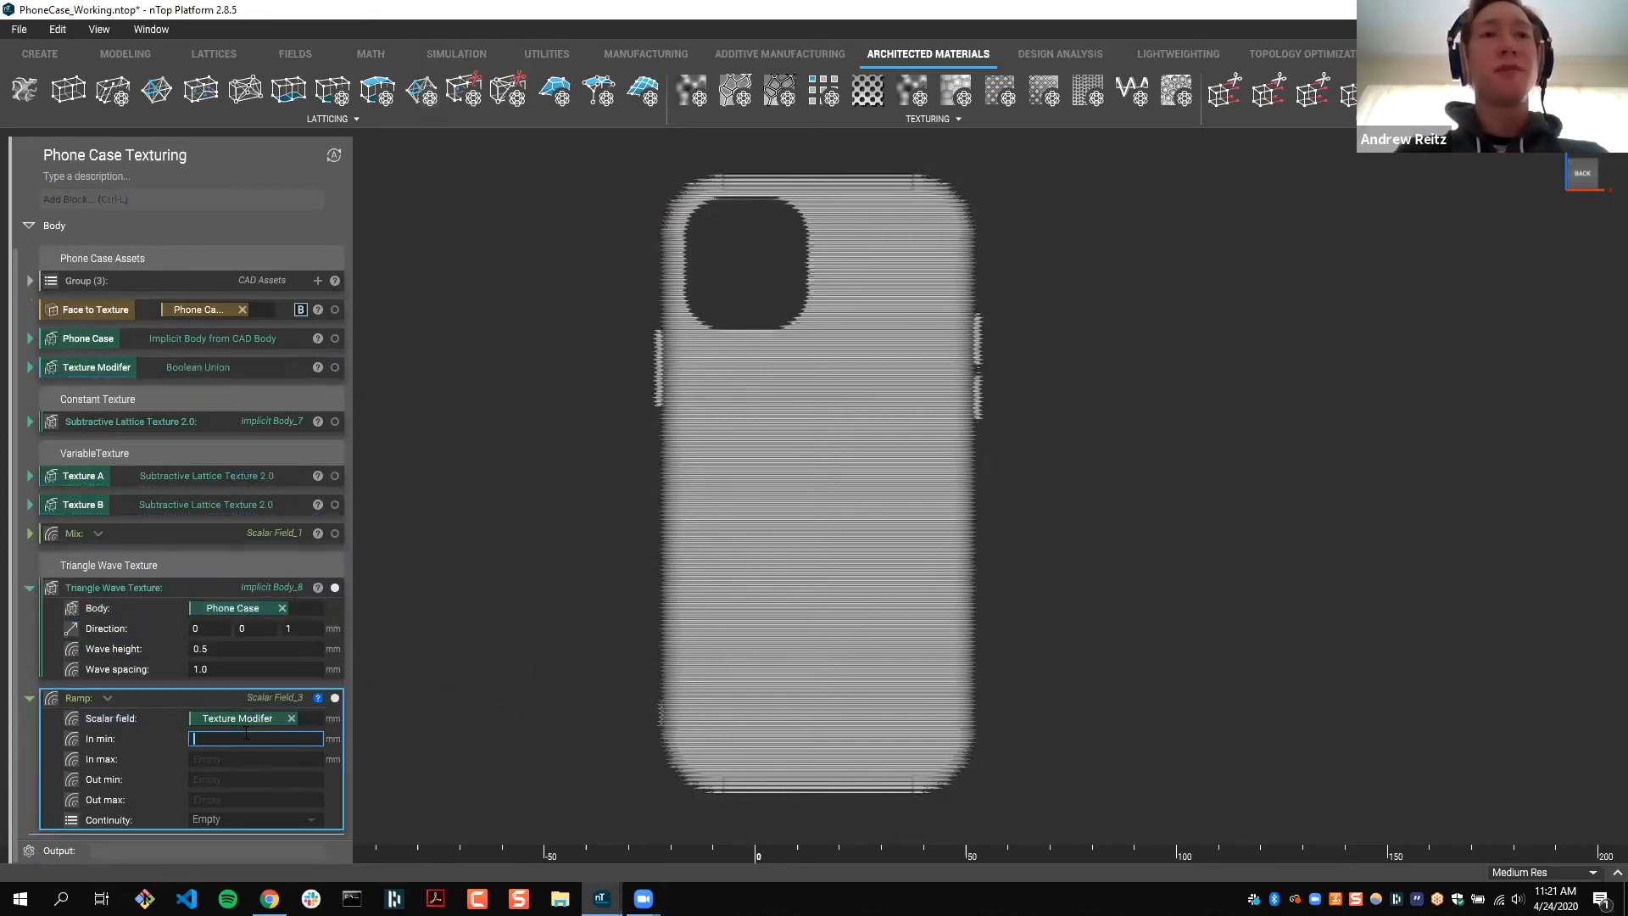
type("0")
key("Tab")
type("10")
key("Tab")
type("0")
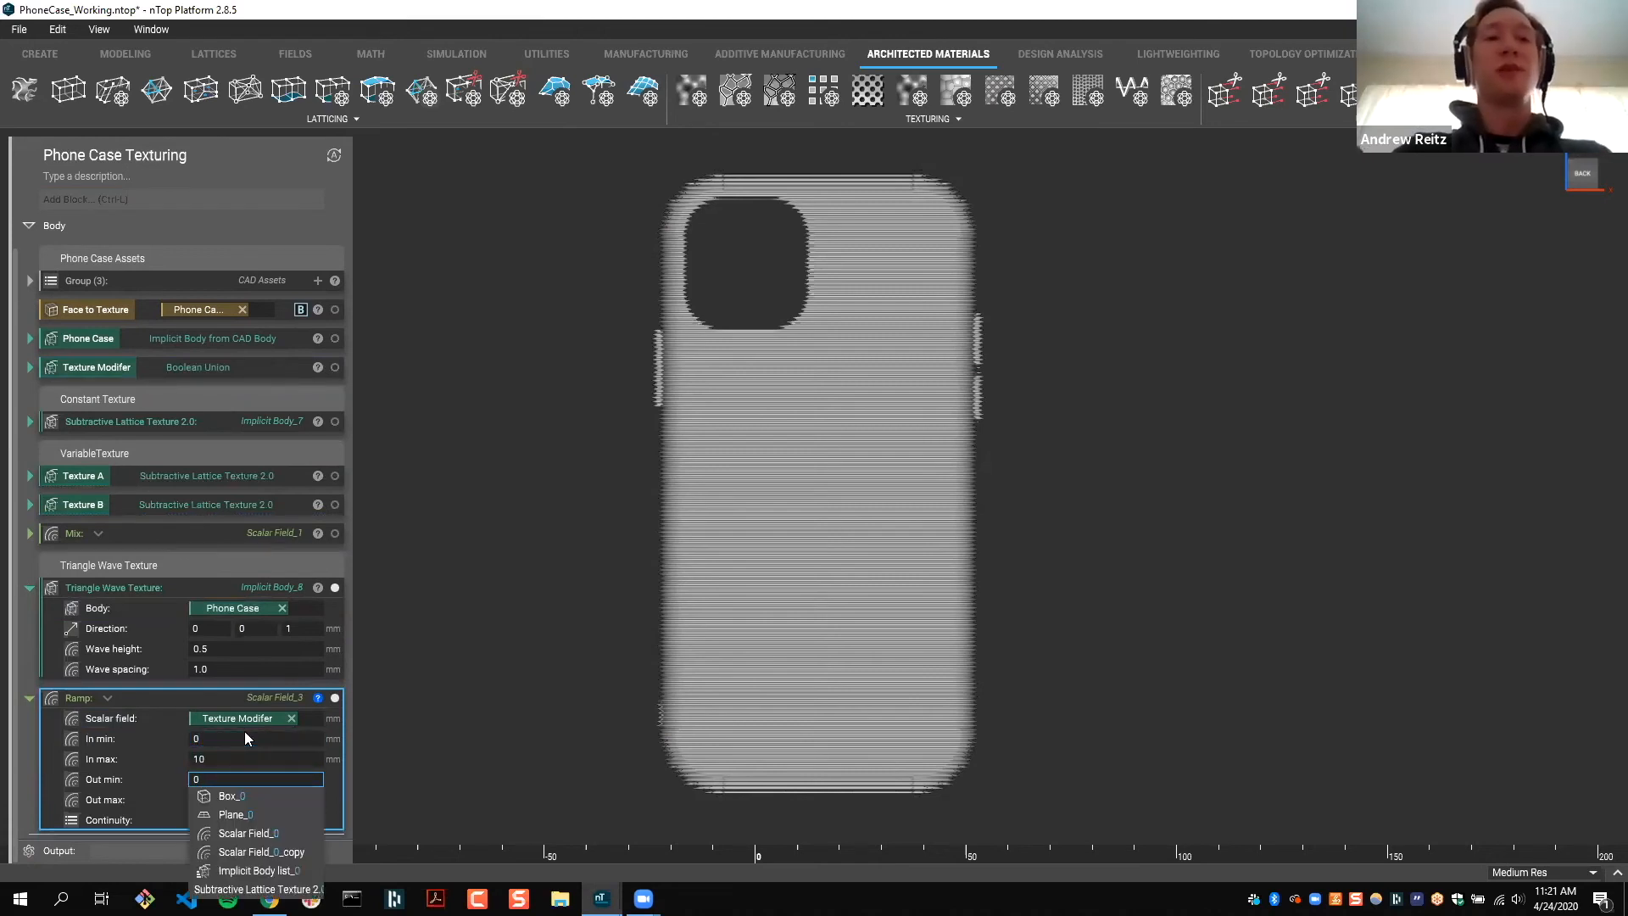
key("Tab")
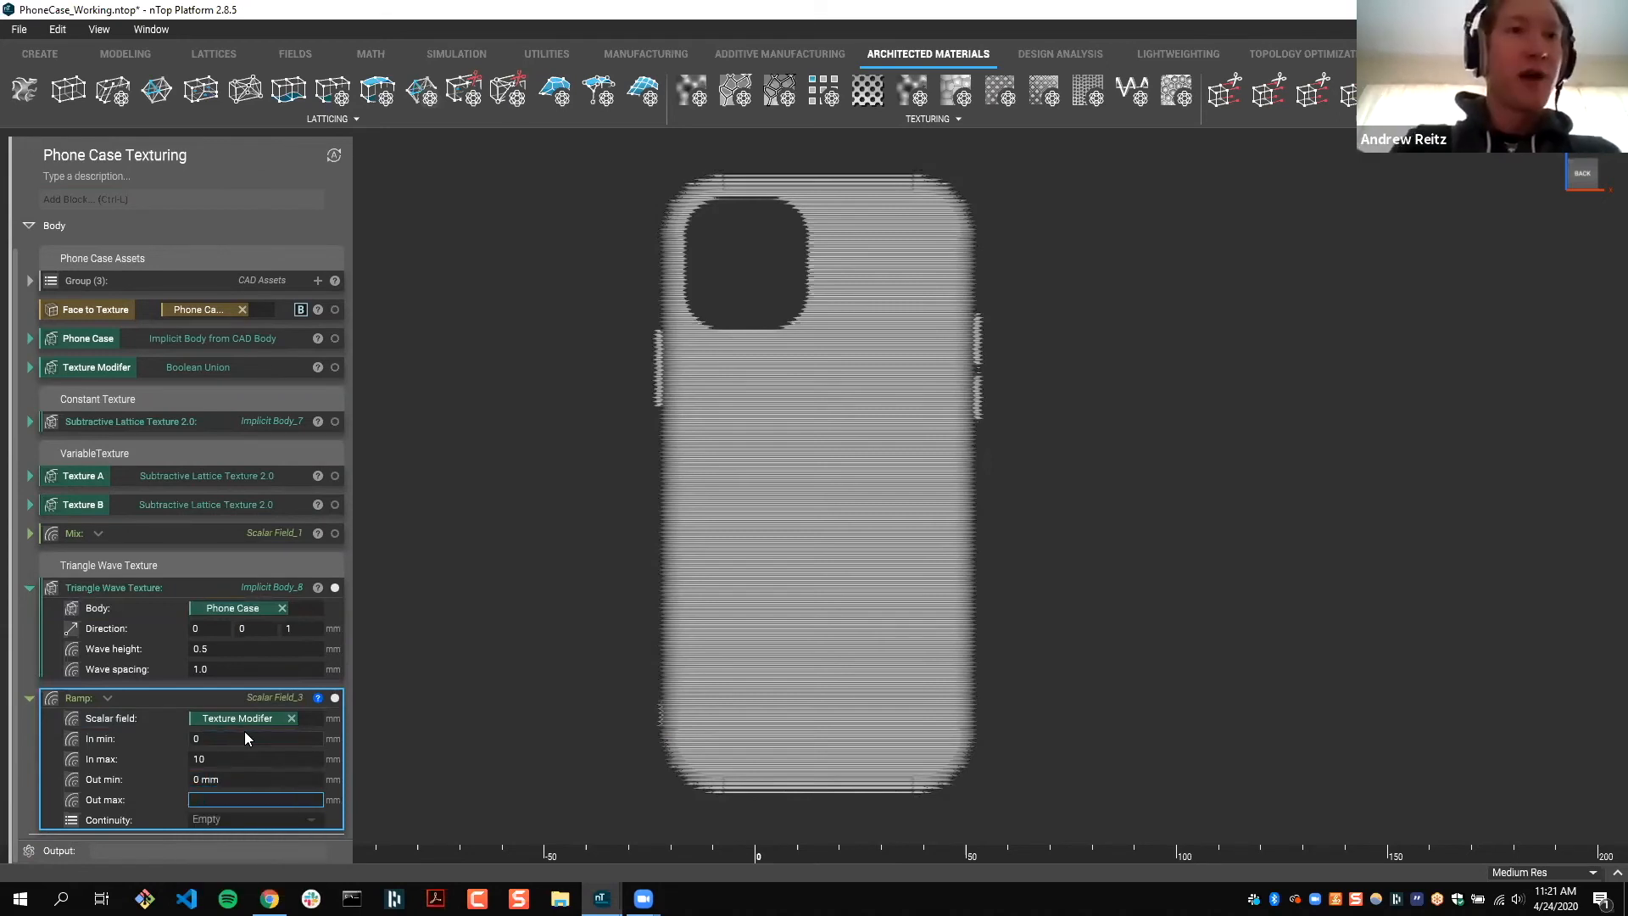
type(".5 mm")
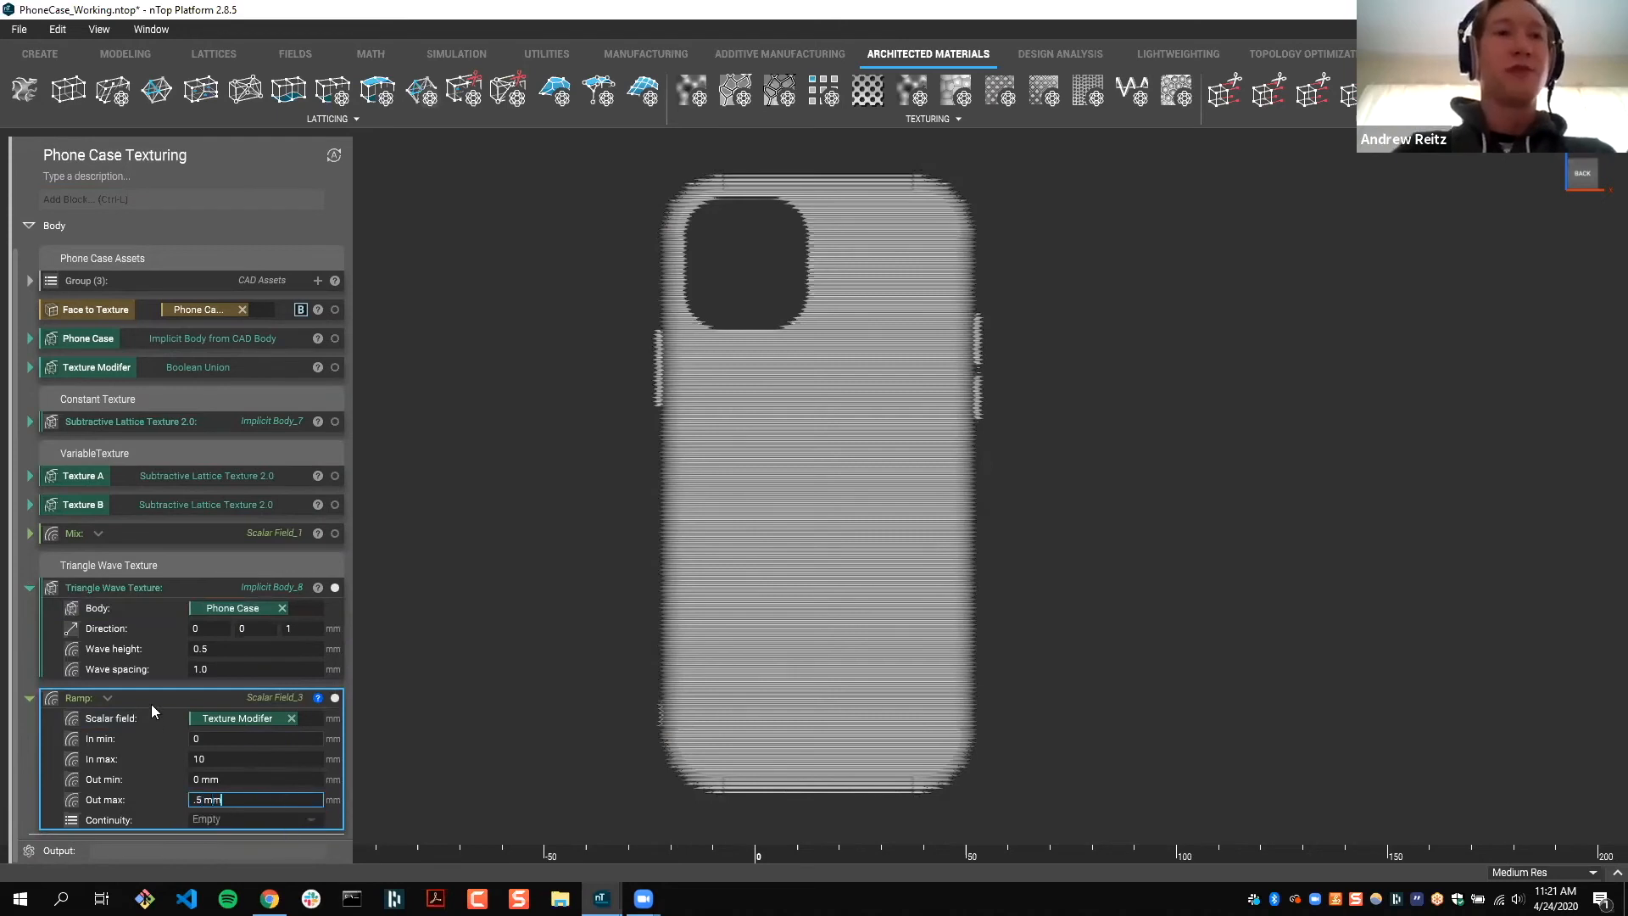
key("Return")
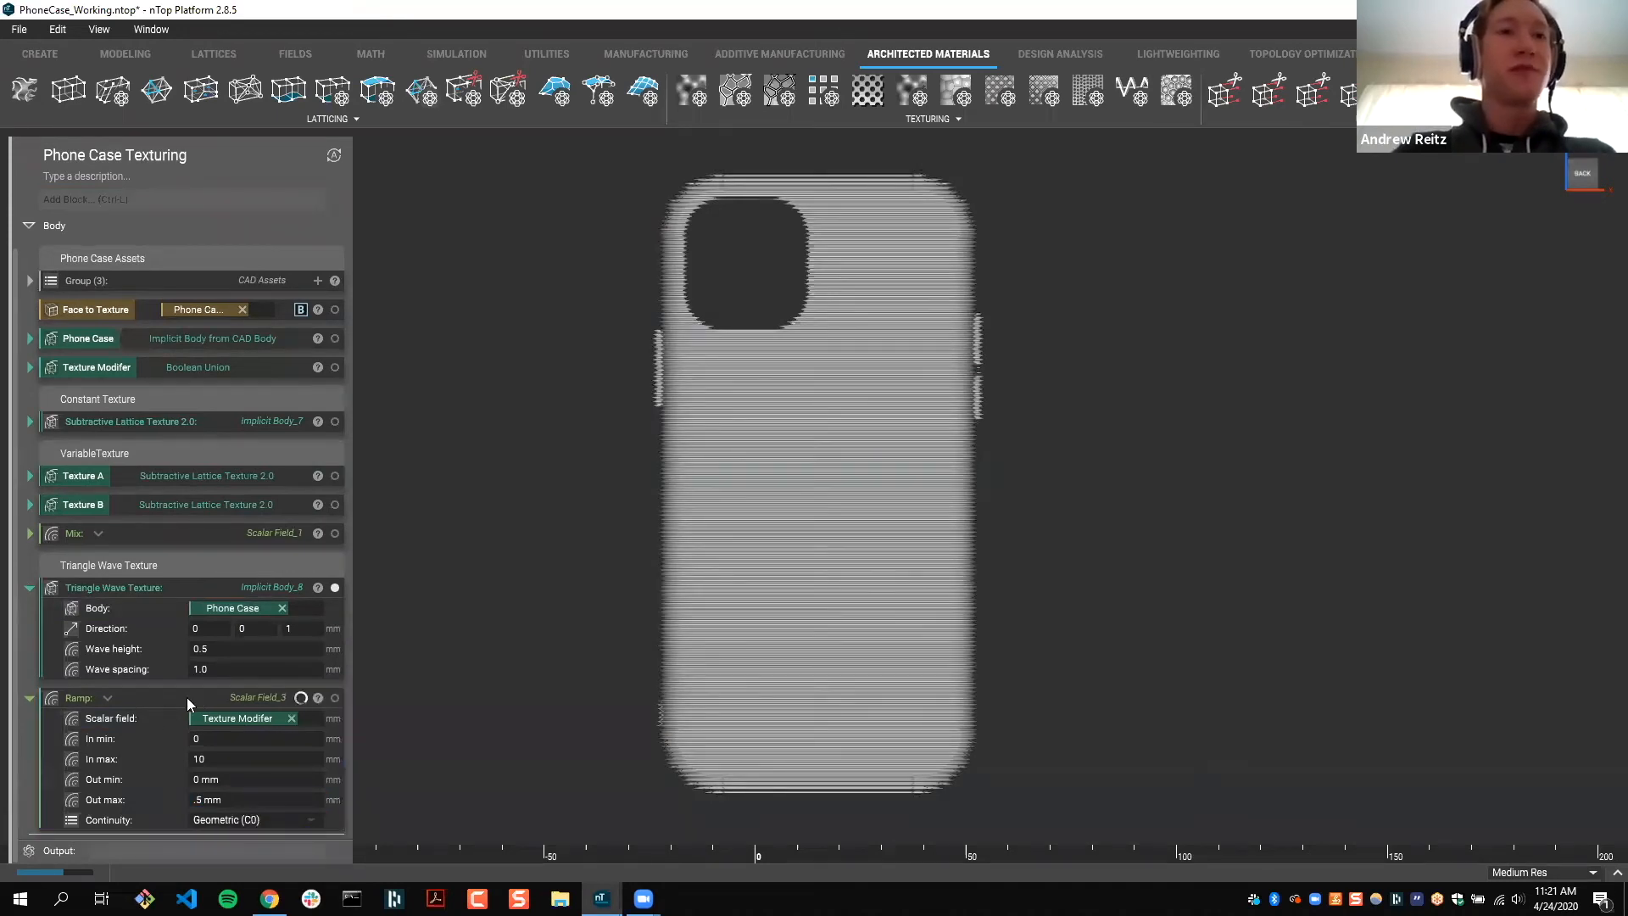
left_click_drag(254, 697, 284, 646)
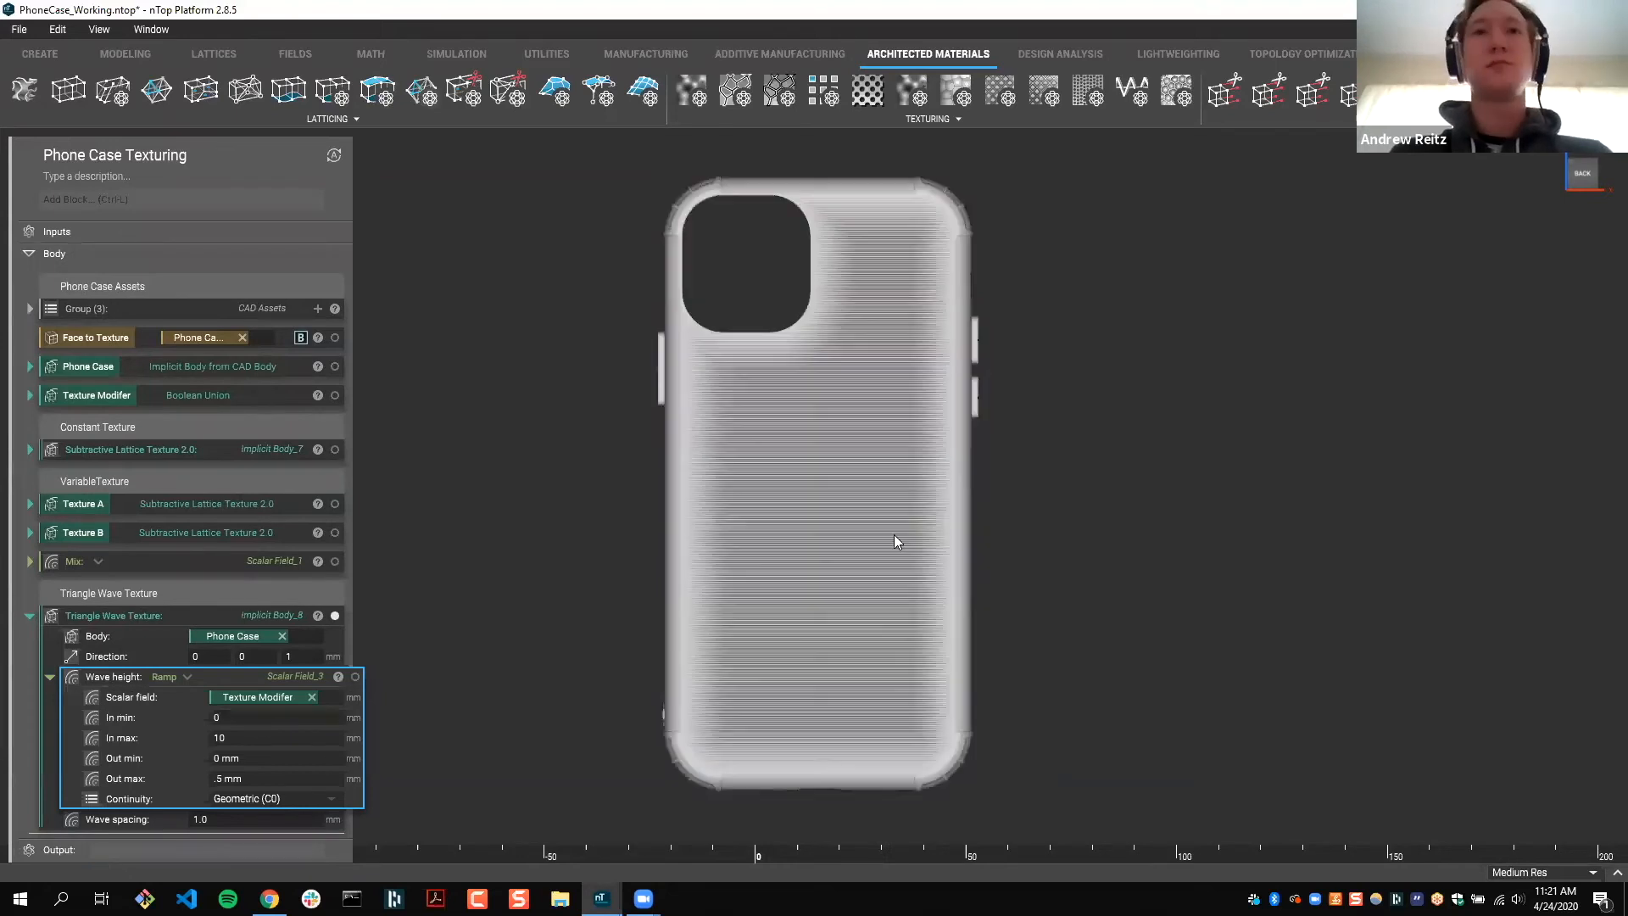
Step: Examine how the triangle wave ridges fade towards the case's edges and camera cutout, from the back, side and bottom
scroll(892, 471, "up", 2)
middle_click_drag(820, 497, 872, 607)
scroll(872, 607, "up", 3)
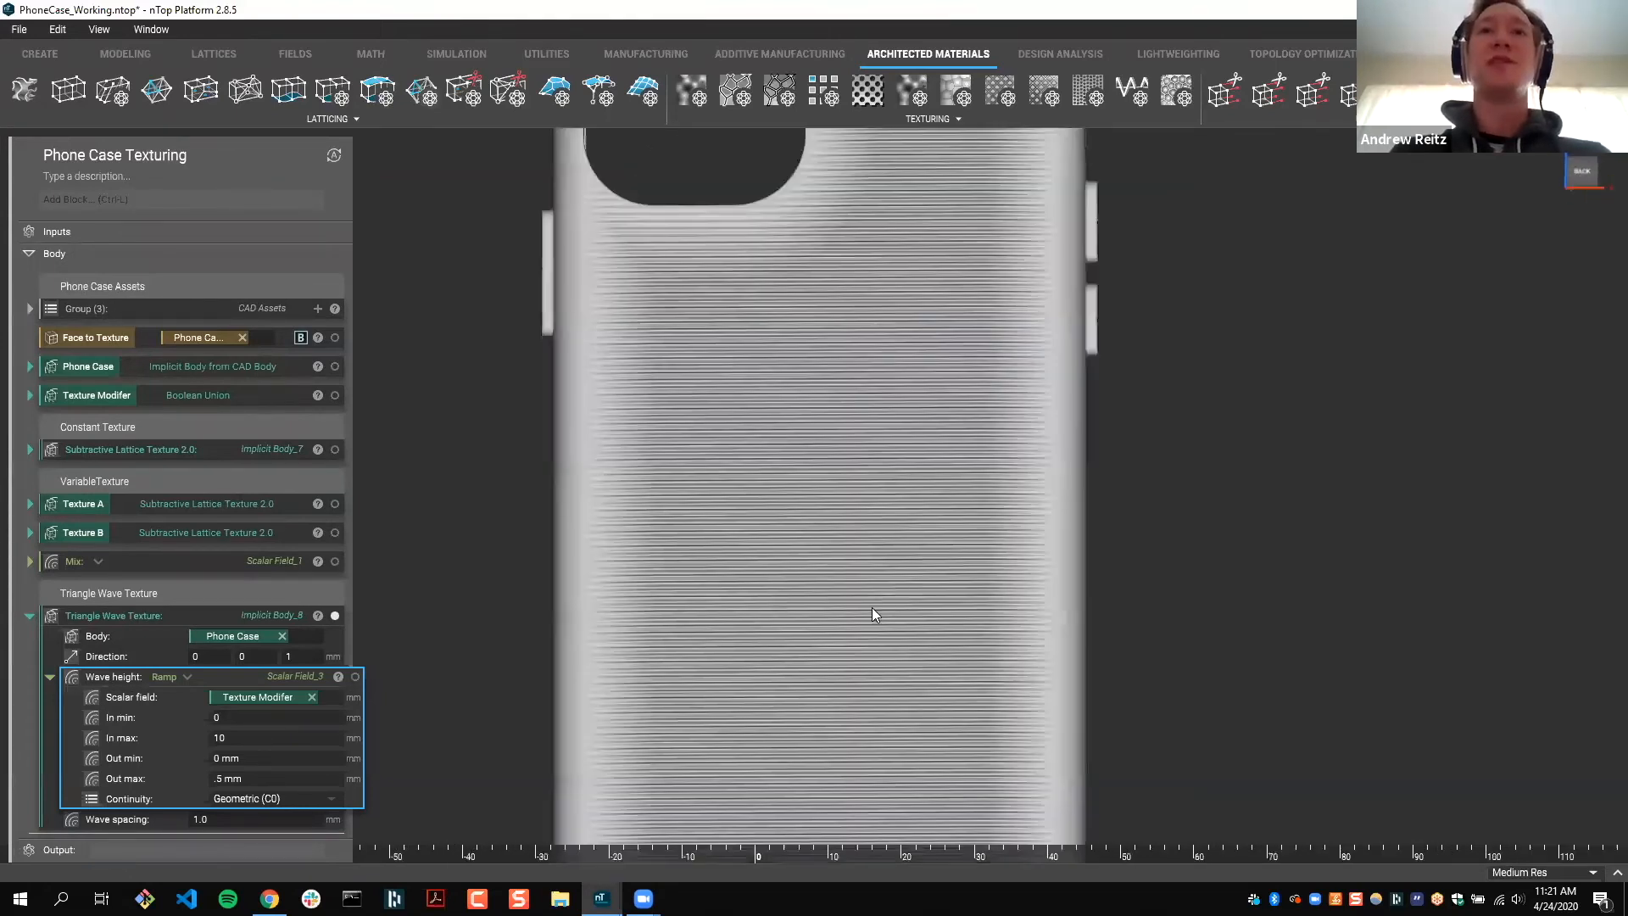
middle_click_drag(895, 536, 889, 510)
scroll(889, 511, "down", 1)
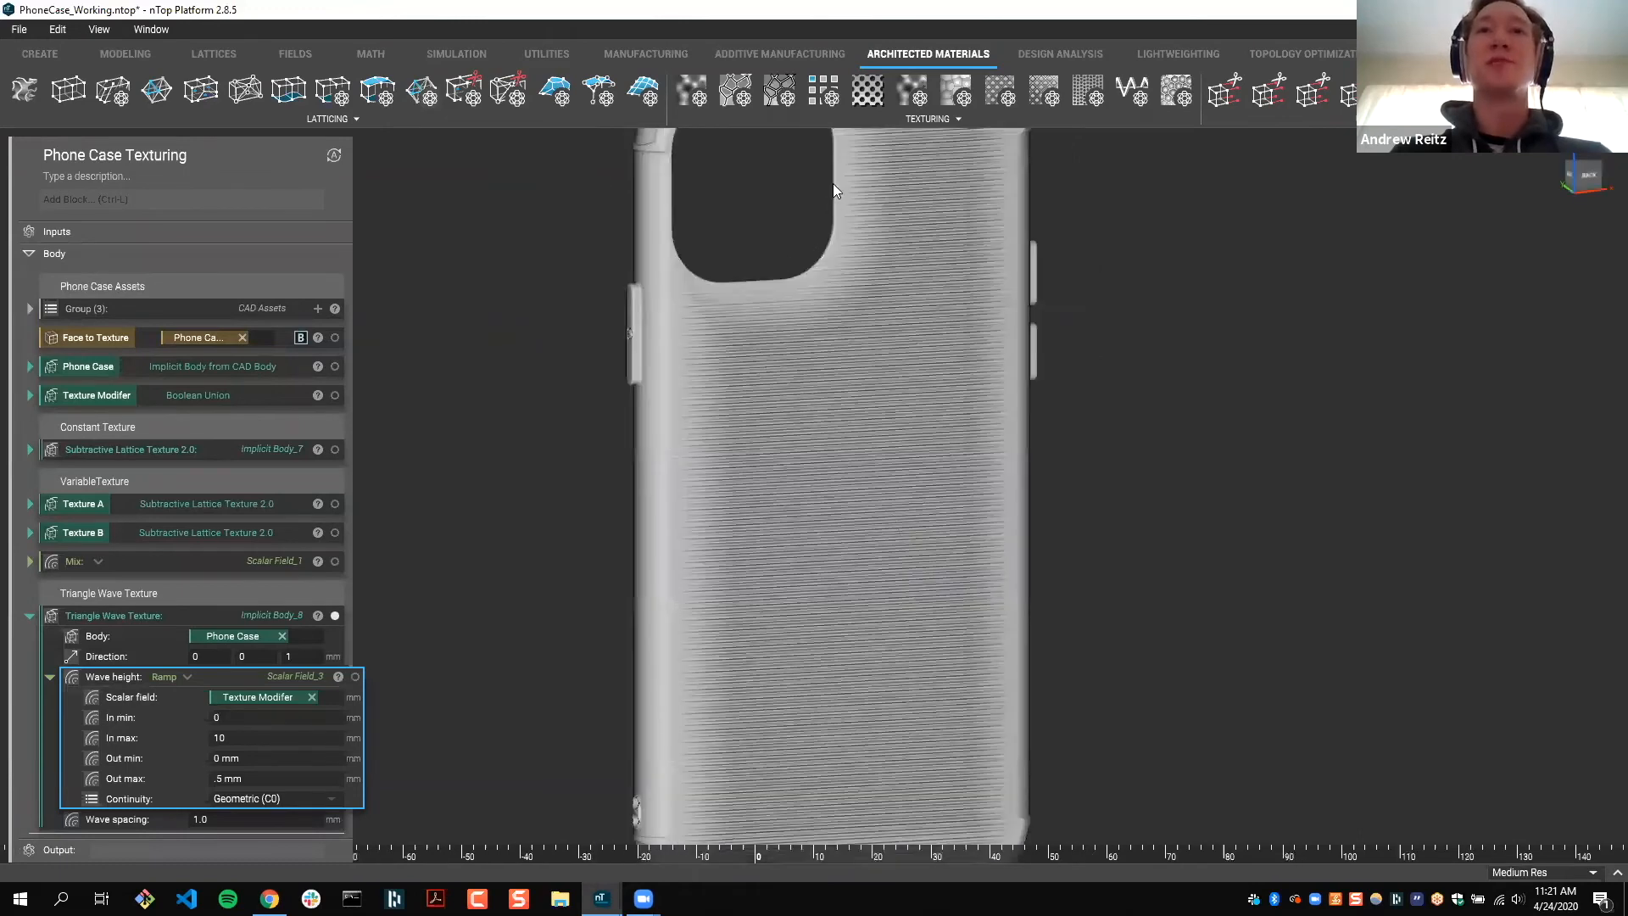
middle_click_drag(833, 183, 813, 242)
scroll(813, 243, "down", 2)
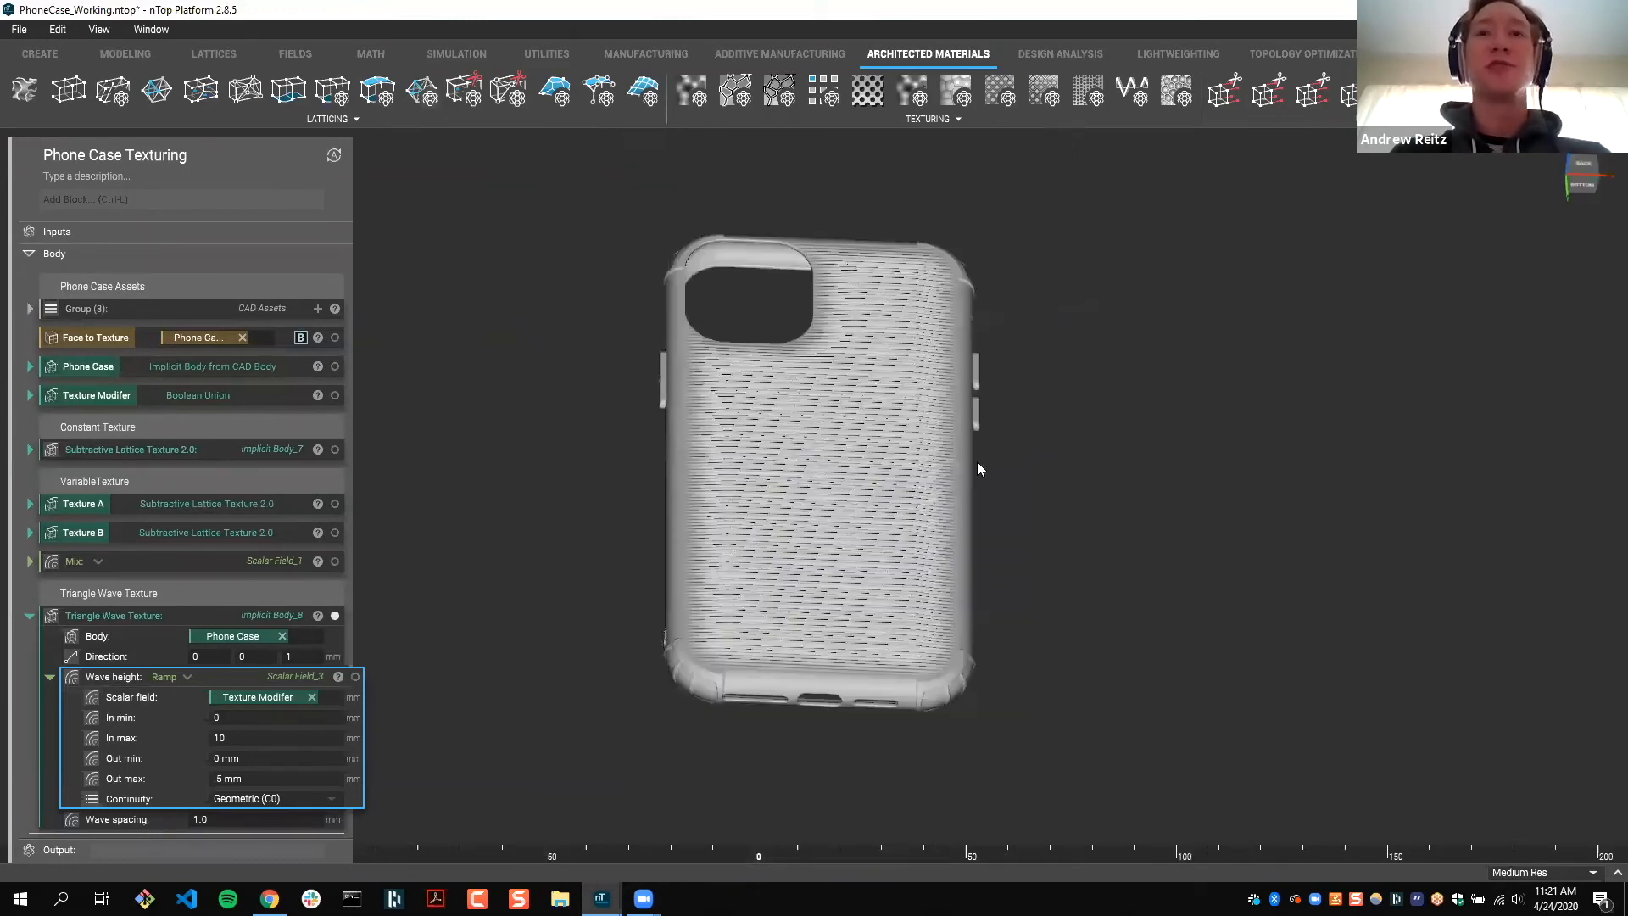
scroll(971, 487, "up", 3)
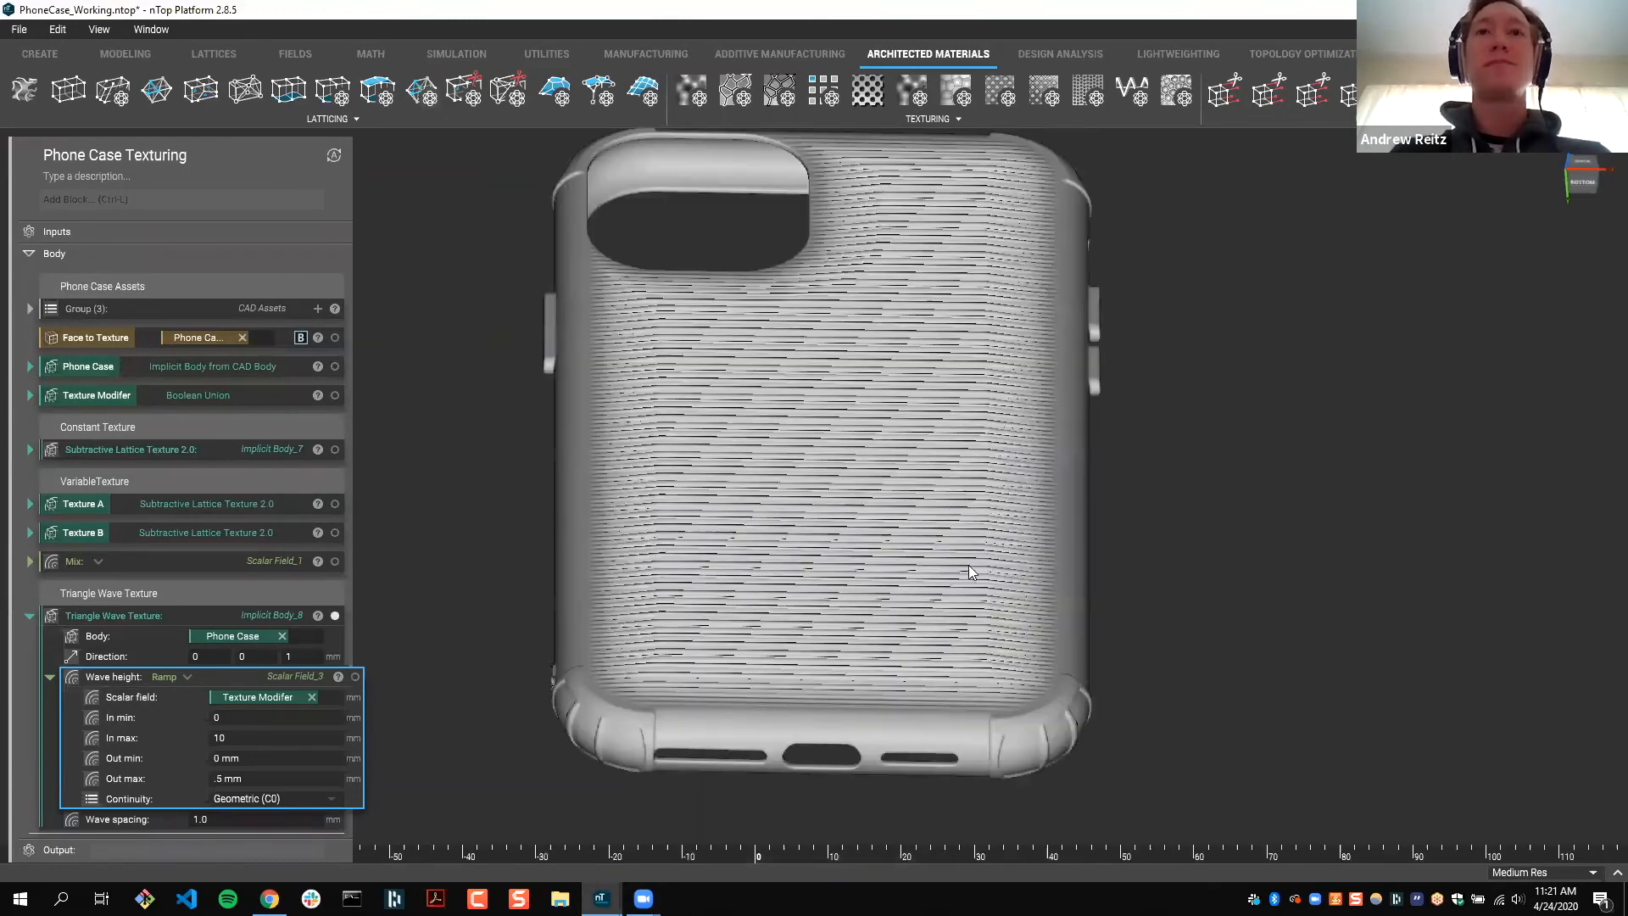
scroll(845, 463, "up", 2)
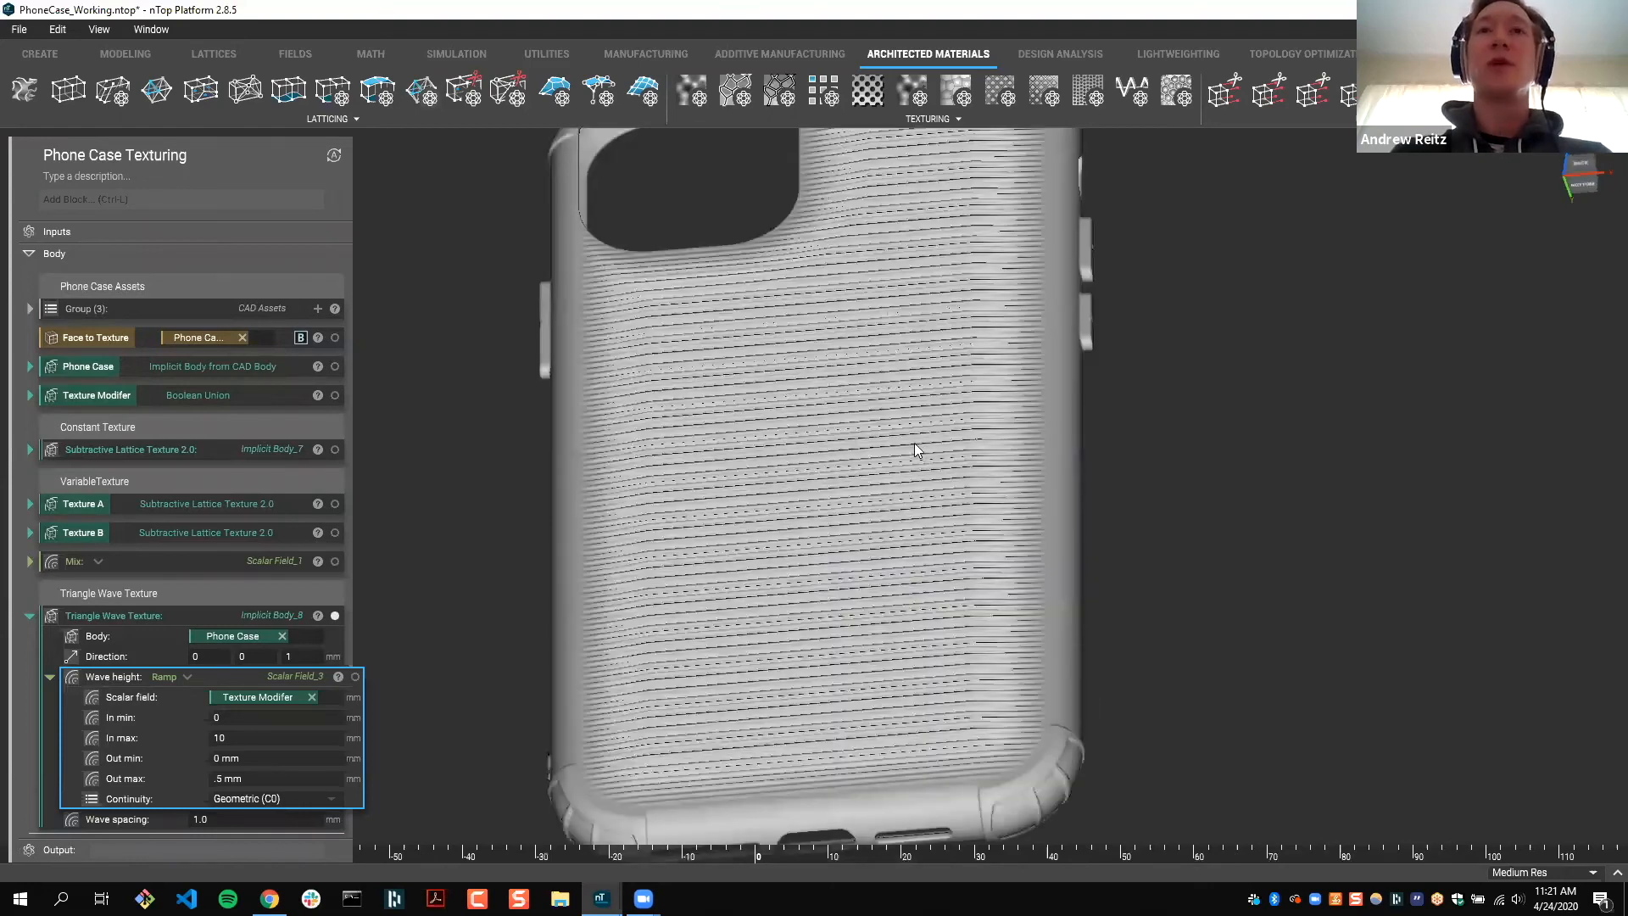
middle_click_drag(894, 395, 1054, 356)
scroll(914, 396, "up", 4)
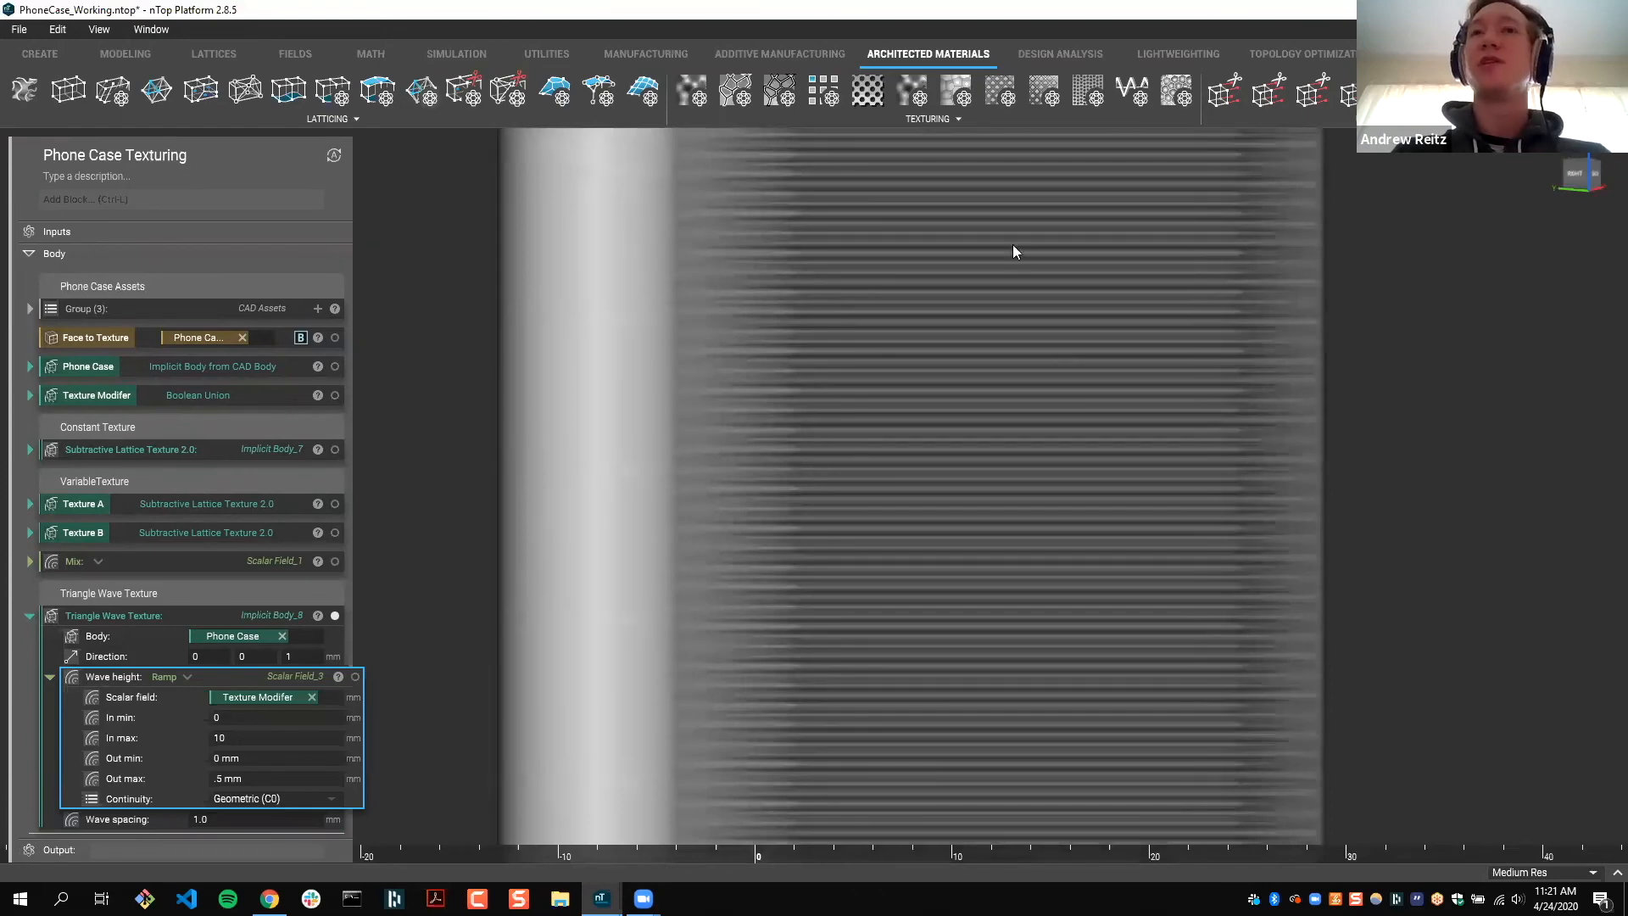
key("n")
scroll(753, 460, "down", 6)
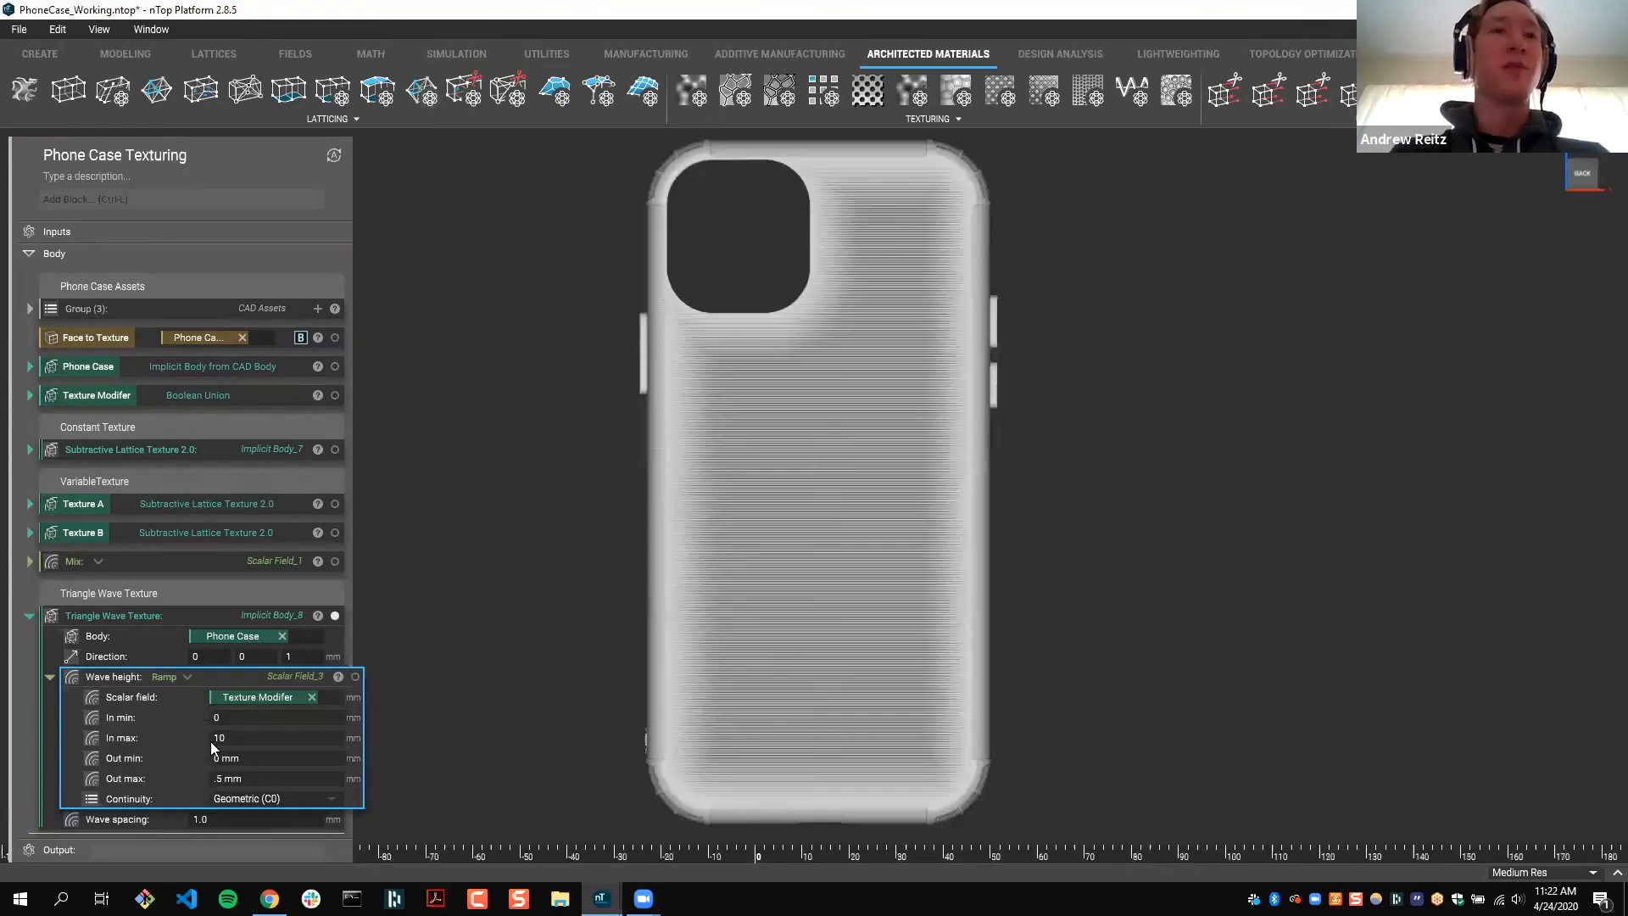
Step: Set the first component of the Triangle Wave Texture's direction to 0.5
left_click(215, 666)
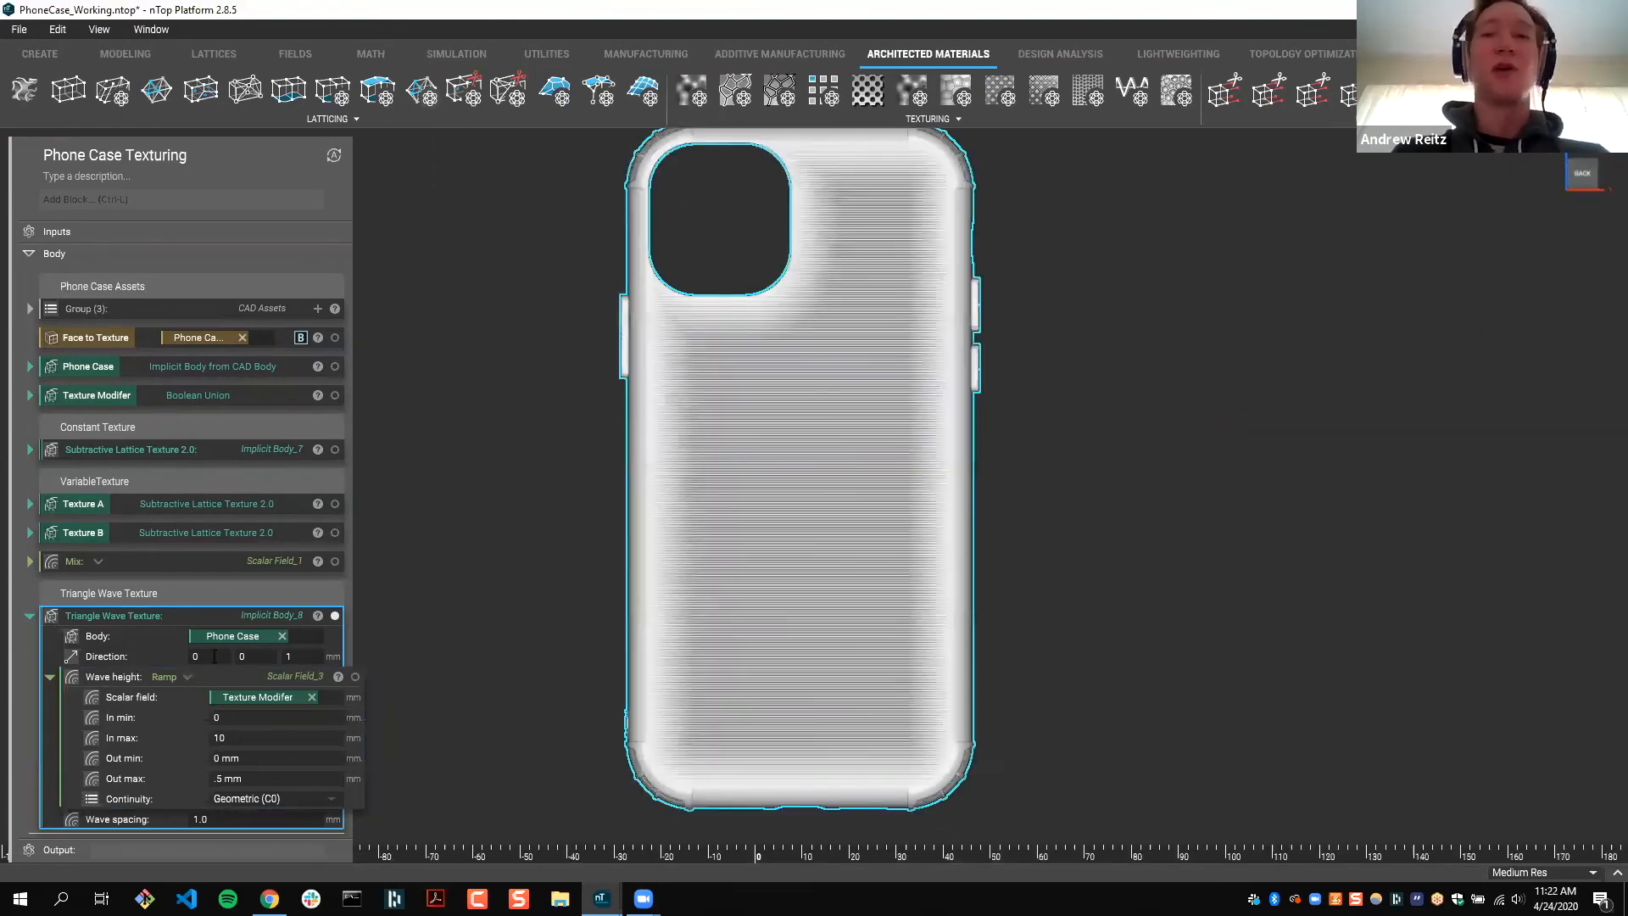
left_click(214, 657)
type(".5")
key("Return")
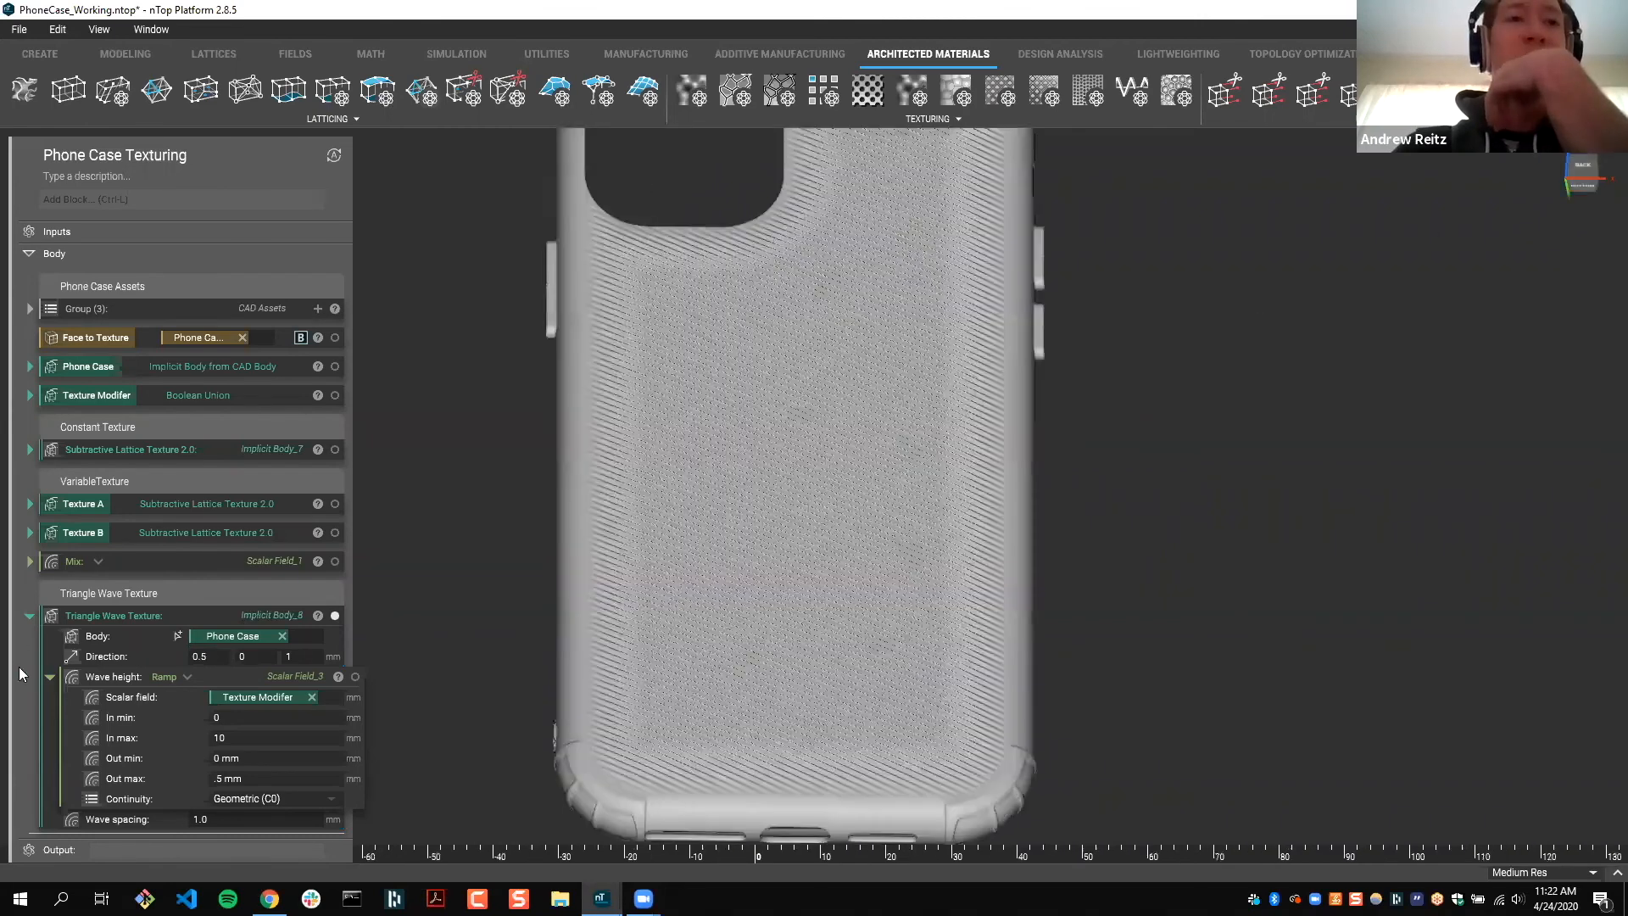
Step: Collapse the Ramp and Triangle Wave Texture blocks, and duplicate the Triangle Wave Texture
left_click(48, 676)
left_click(29, 616)
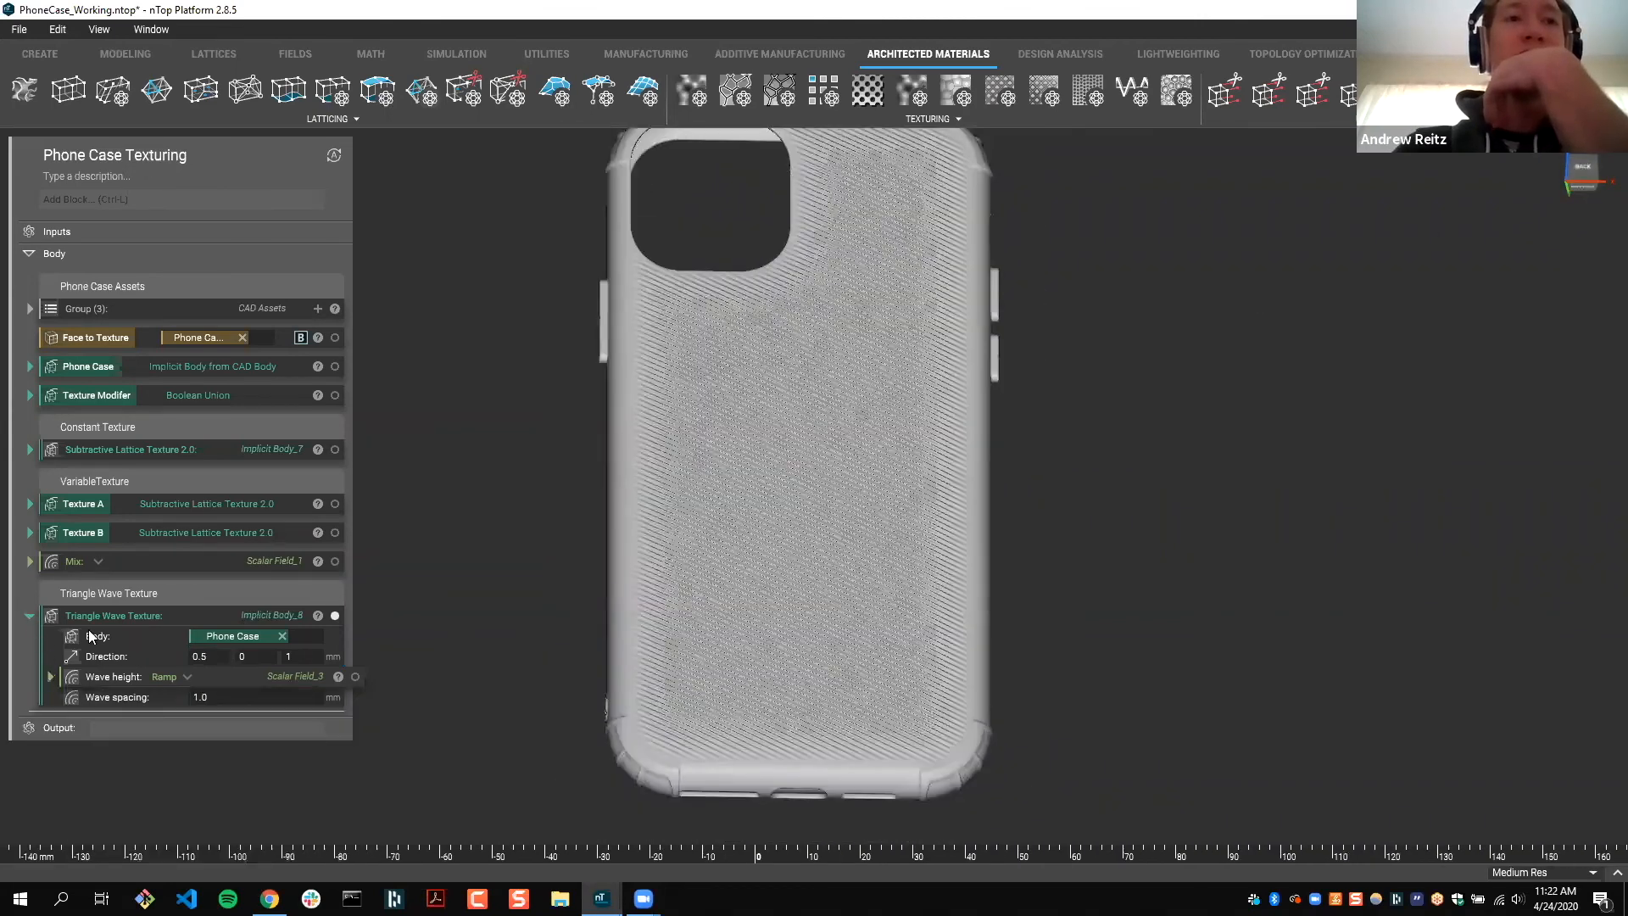
right_click(139, 618)
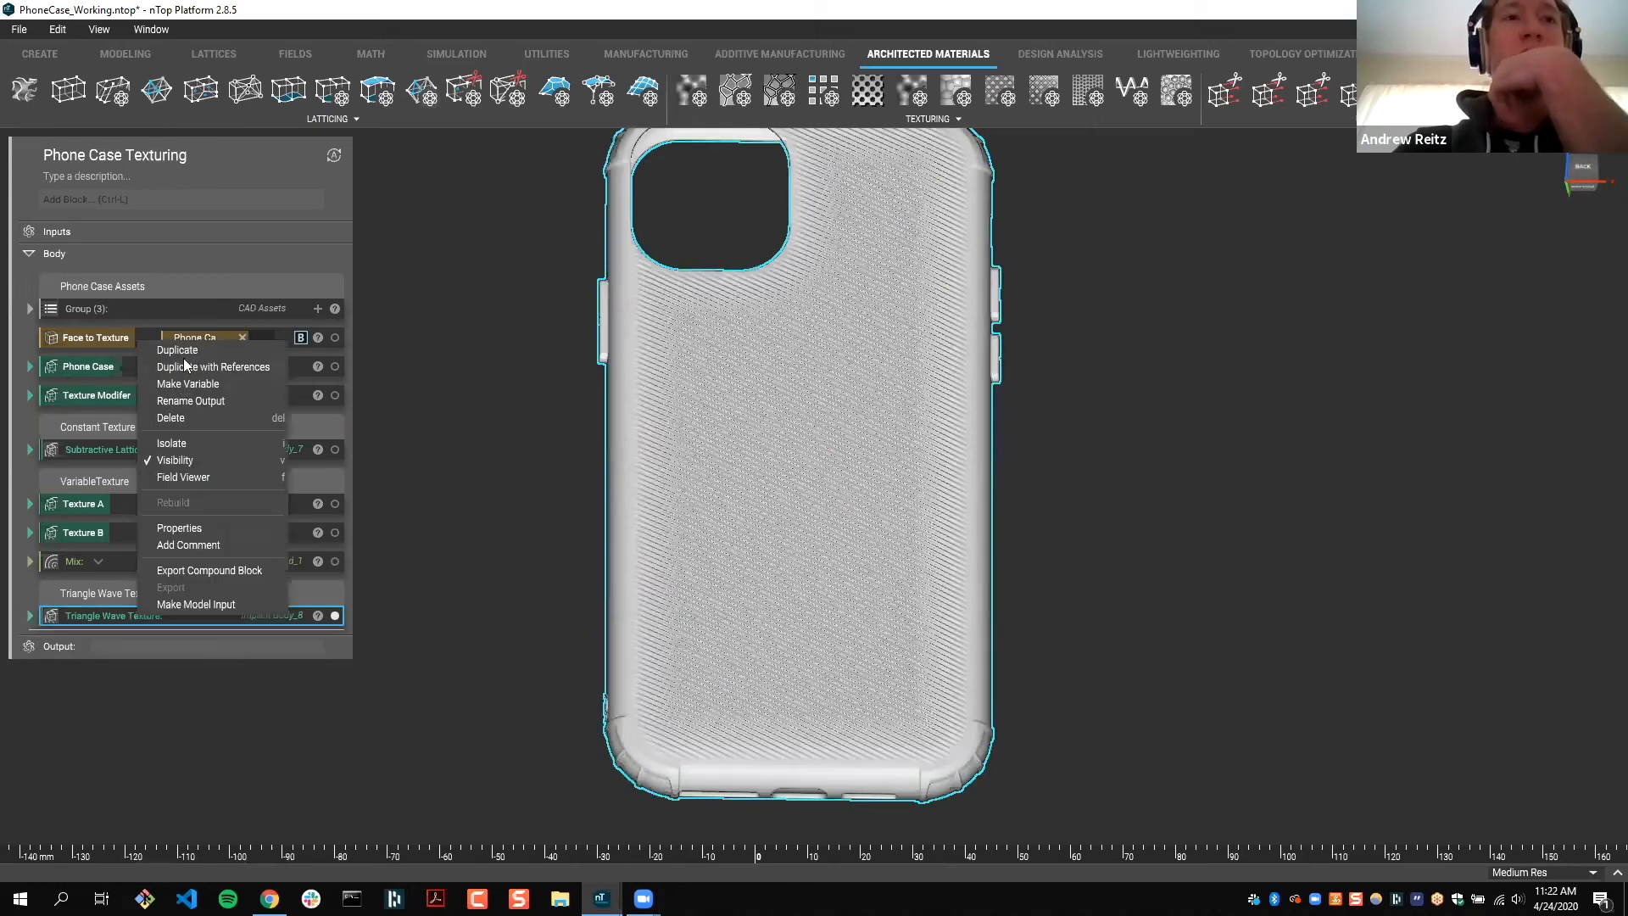
left_click(185, 356)
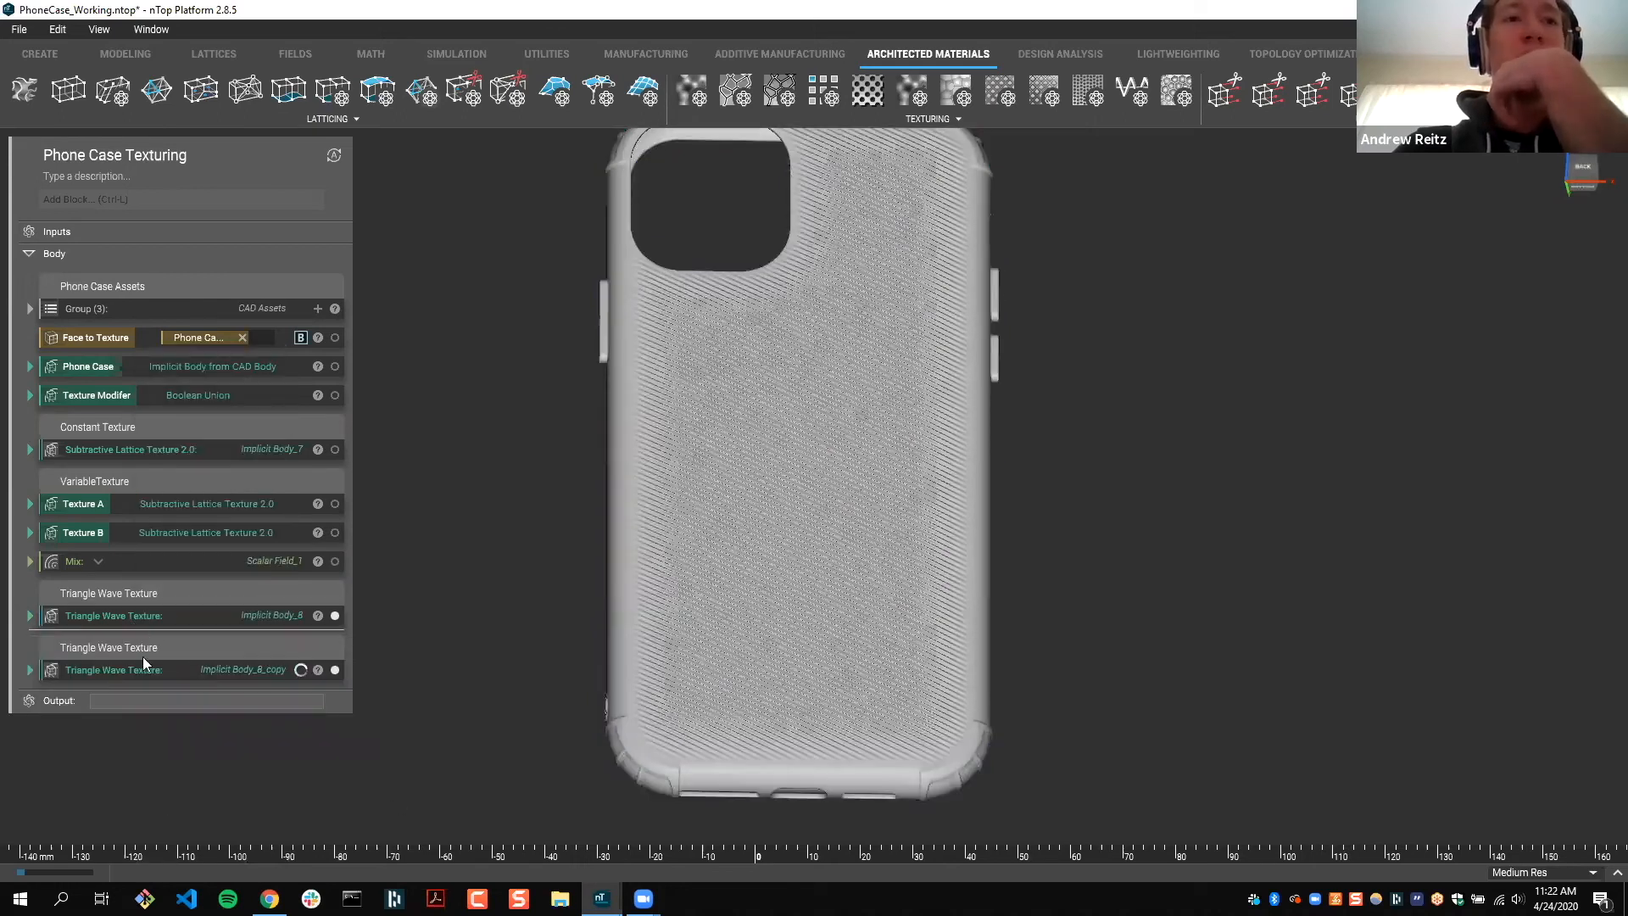
Step: Remove the copied "Triangle Wave Texture" section heading above the duplicated block
double_click(142, 651)
double_click(144, 648)
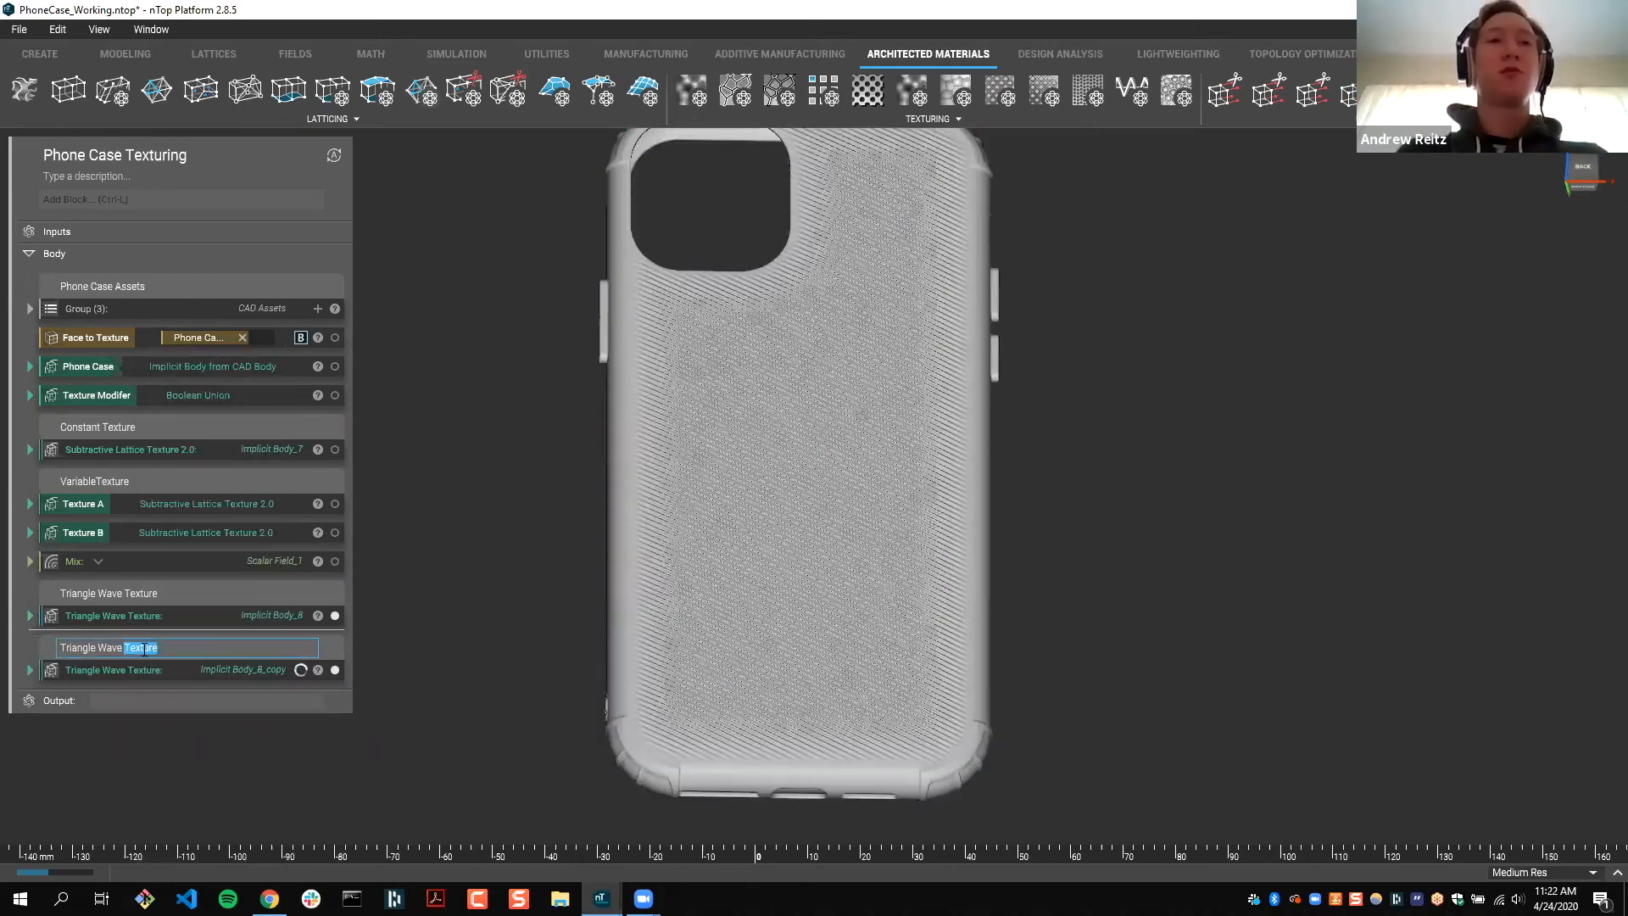
key("BackSpace")
key("BackSpace")
key("BackSpace")
key("BackSpace")
key("BackSpace")
key("BackSpace")
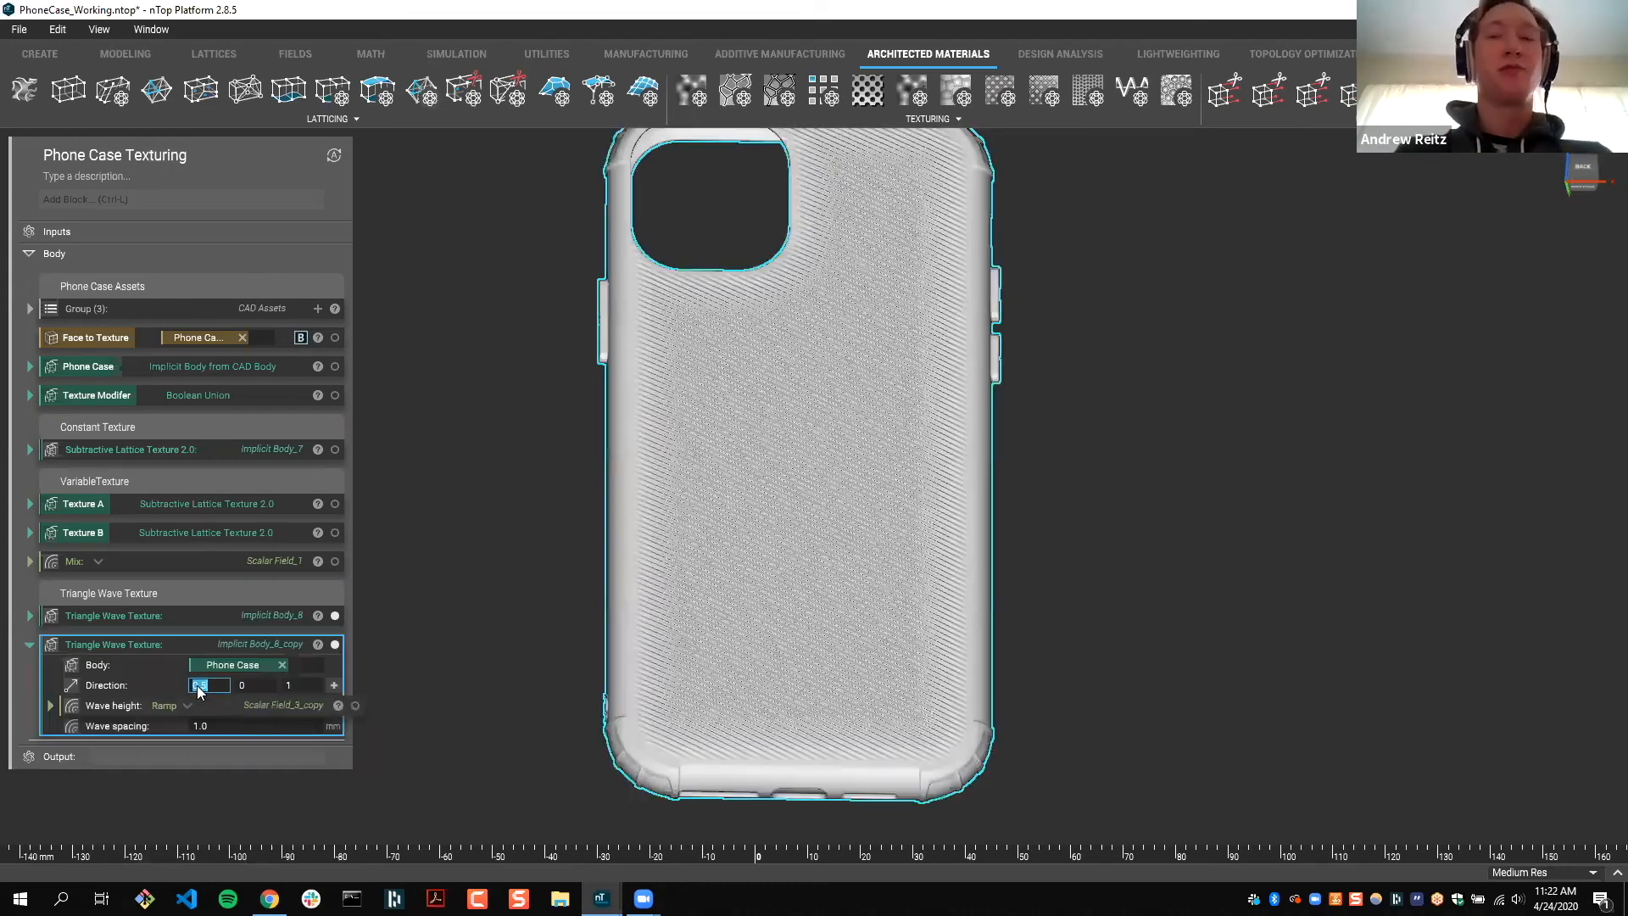
Step: Set the first direction component of the duplicated Triangle Wave Texture to -0.5, and display both textures together
type("-0.5")
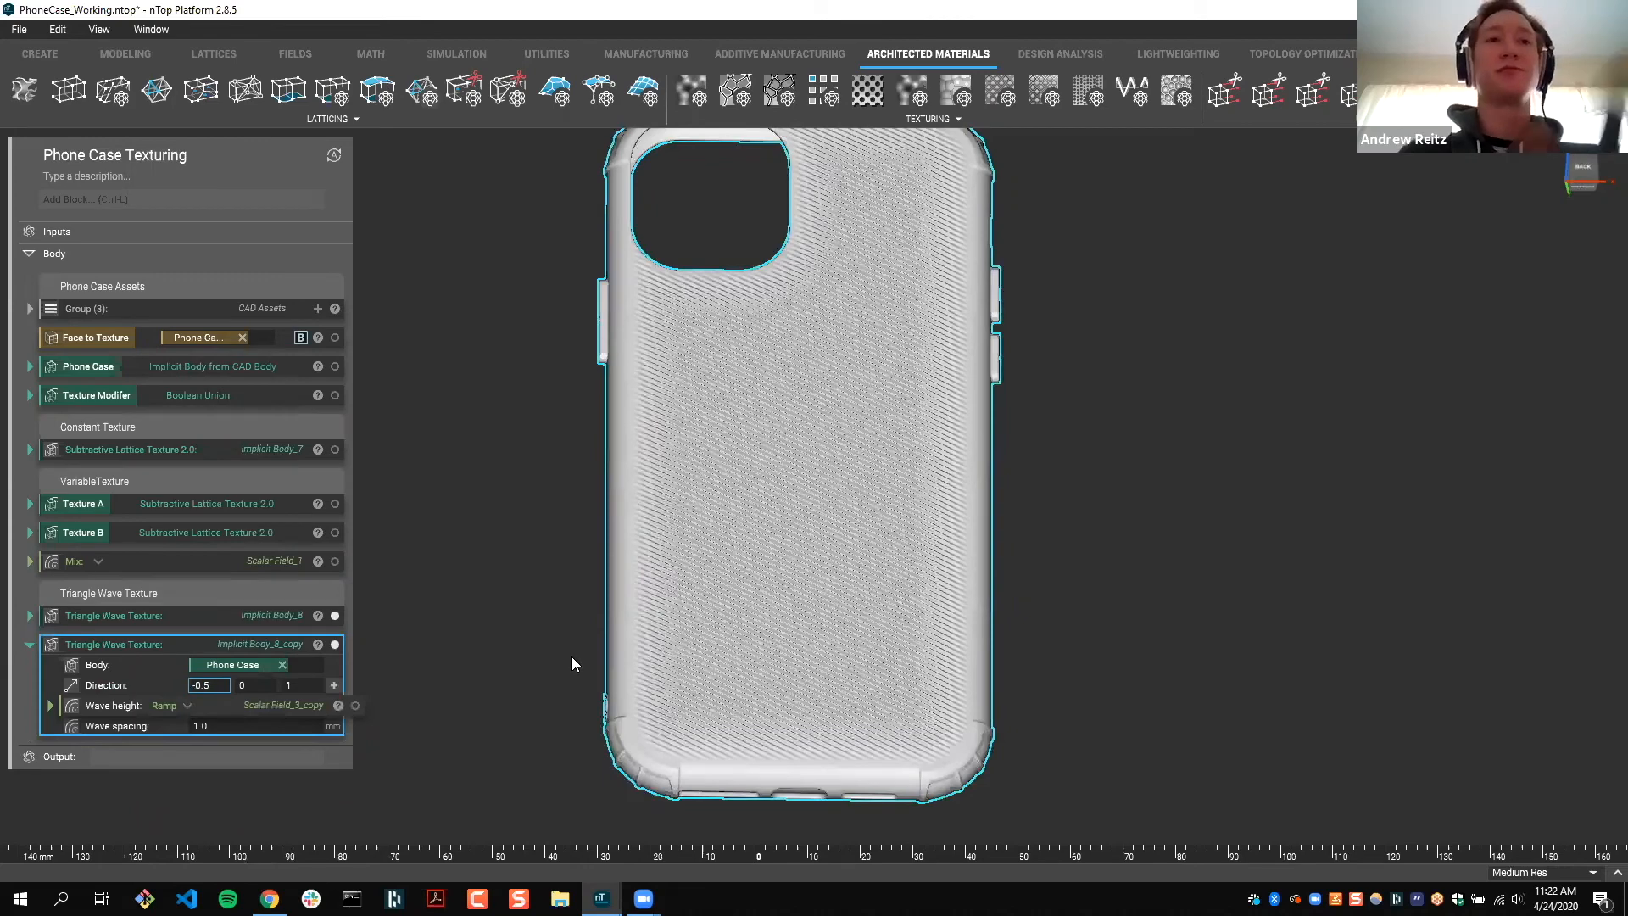
left_click(571, 659)
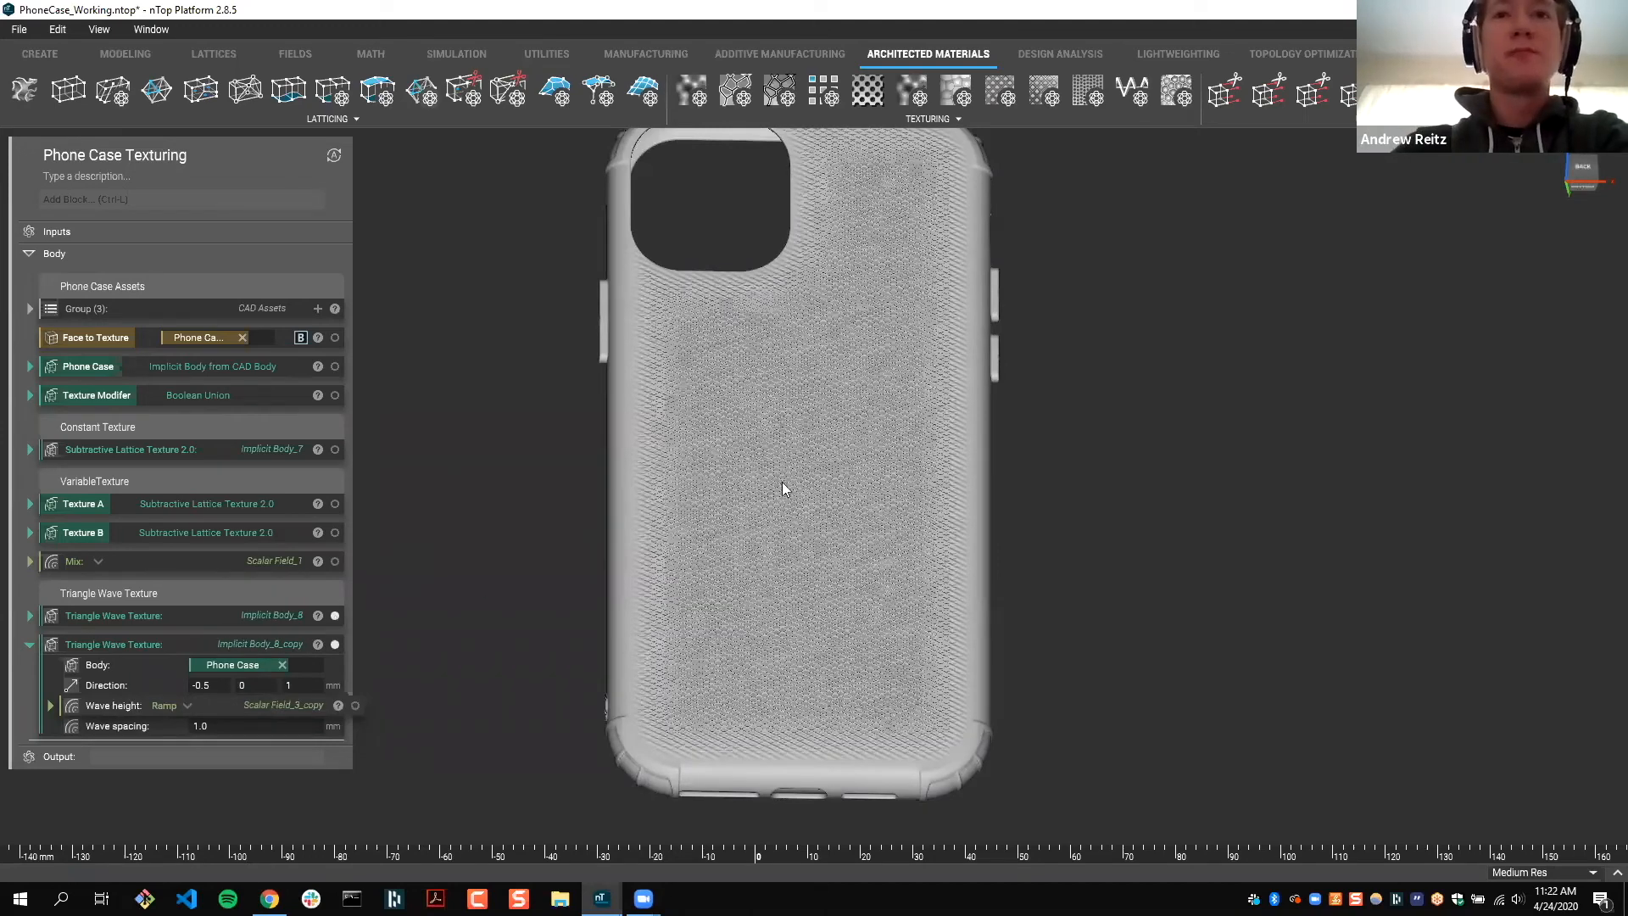
left_click(335, 616)
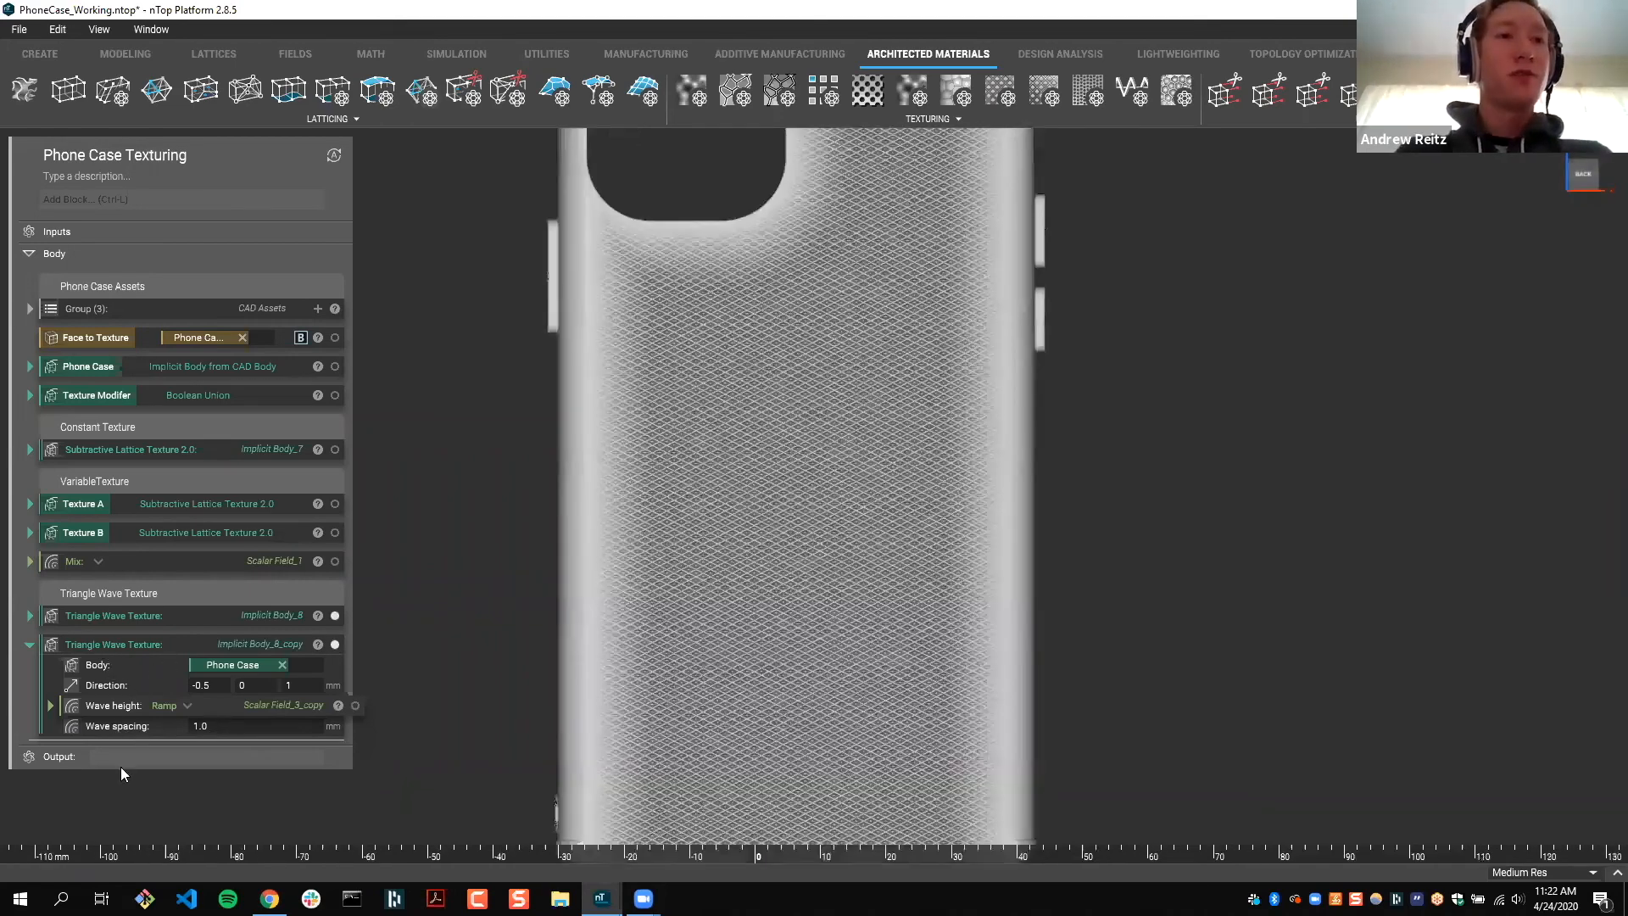
Step: Turn the duplicated texture's wave spacing into a variable and set it to 2 mm
right_click(121, 727)
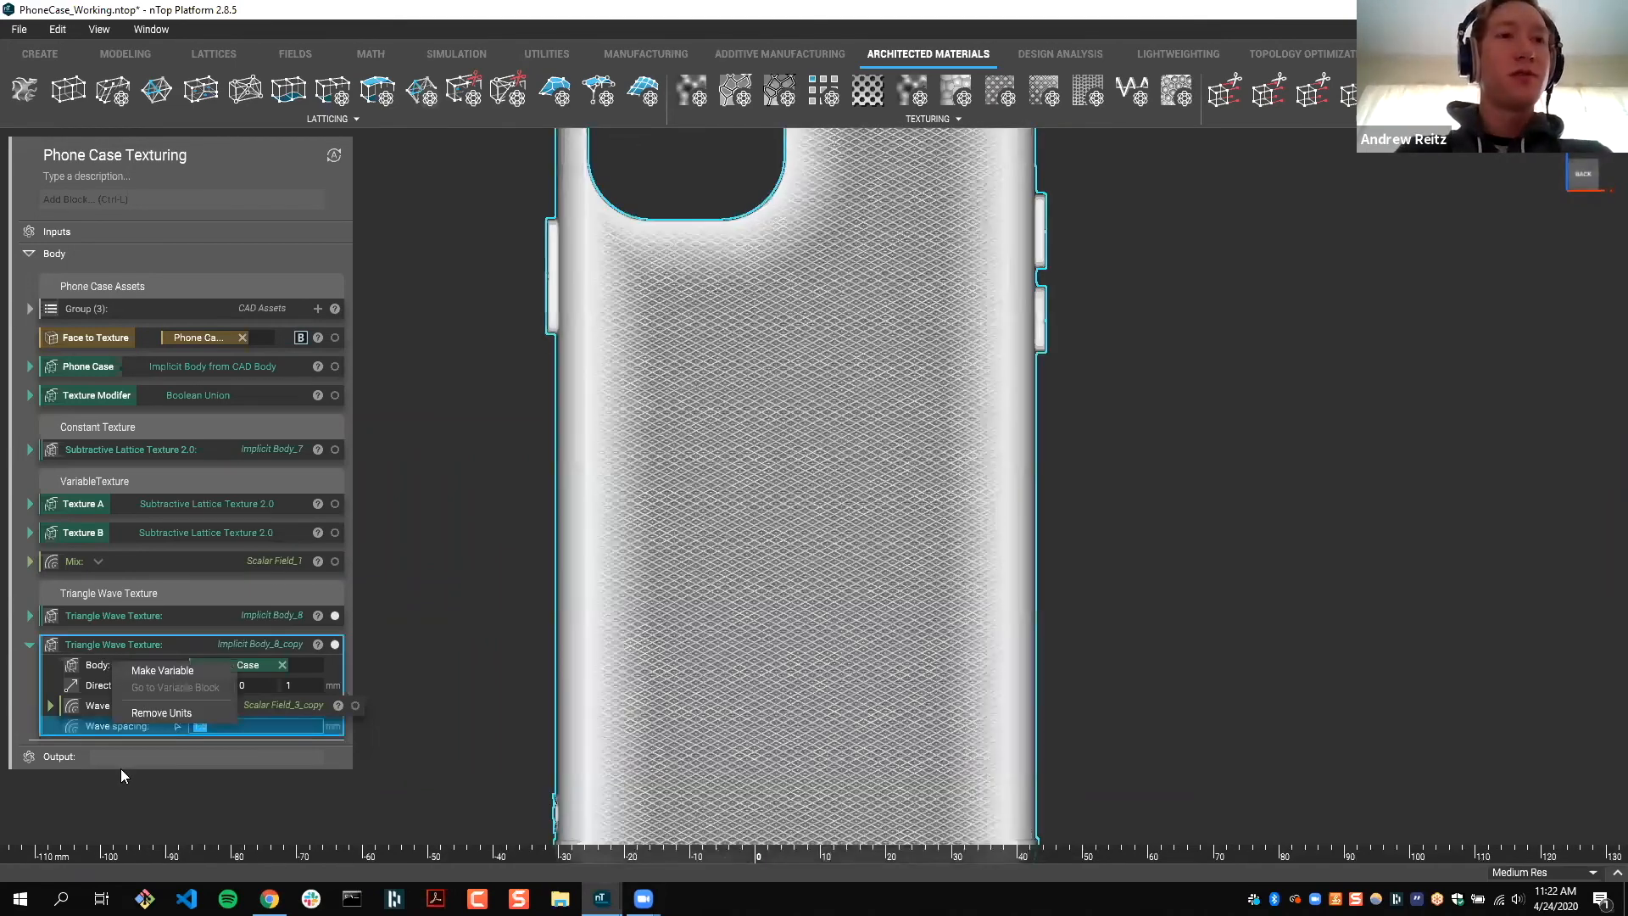
left_click(166, 670)
left_click(218, 751)
type("2")
key("Return")
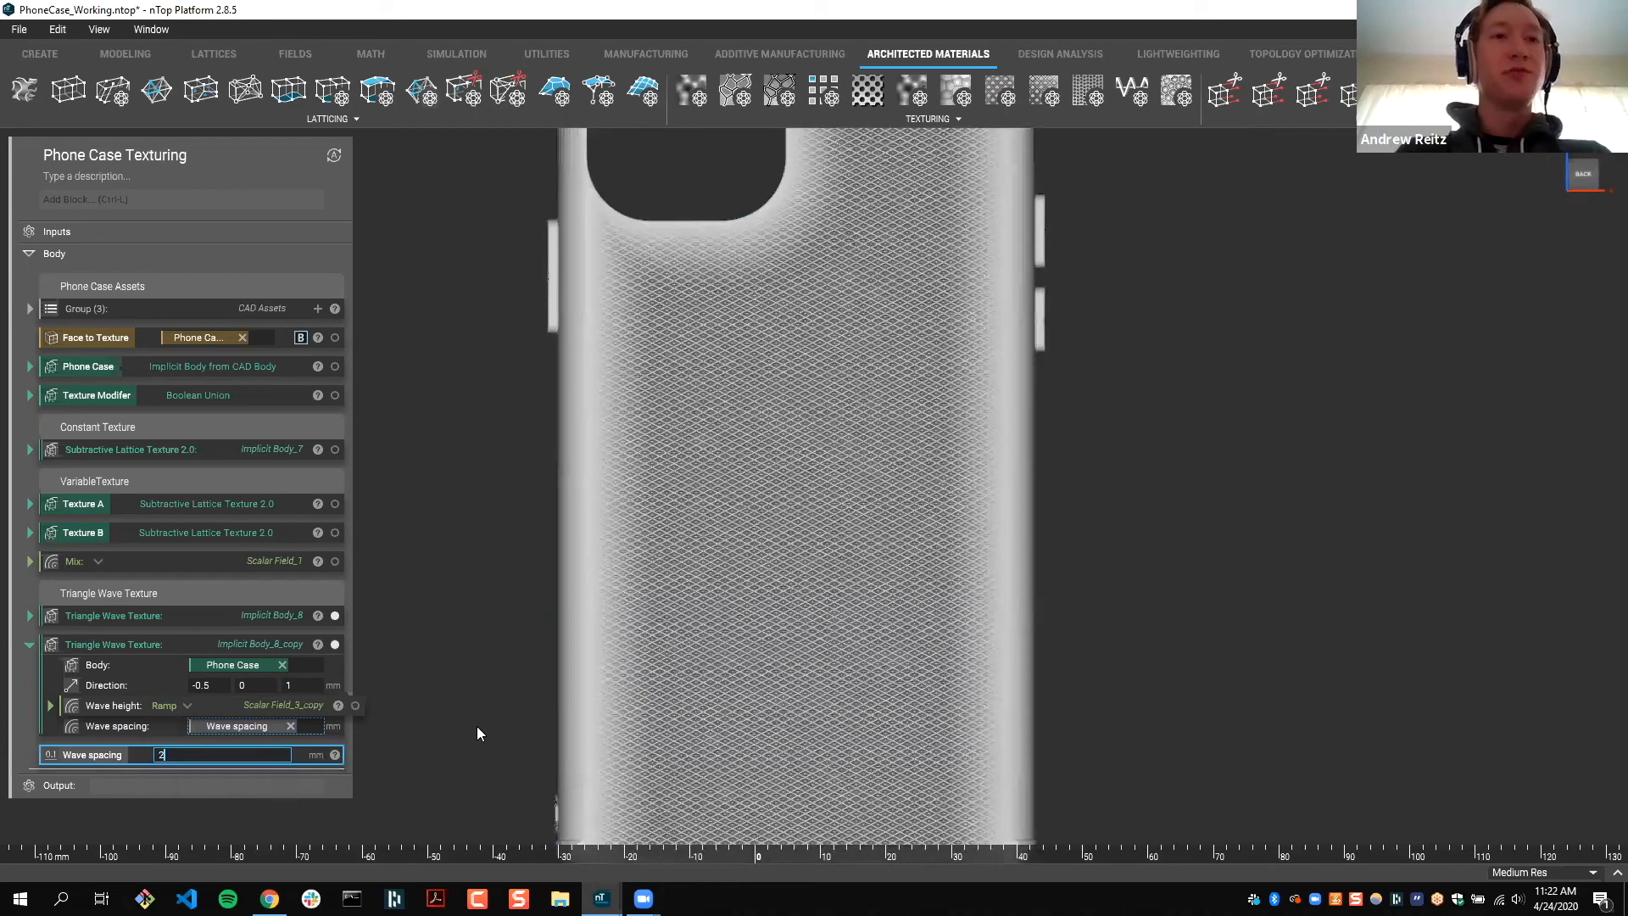
Step: Drive the original Triangle Wave Texture's wave spacing with the Wave spacing variable as well
left_click(30, 616)
left_click_drag(117, 824, 254, 677)
left_click_drag(75, 824, 142, 823)
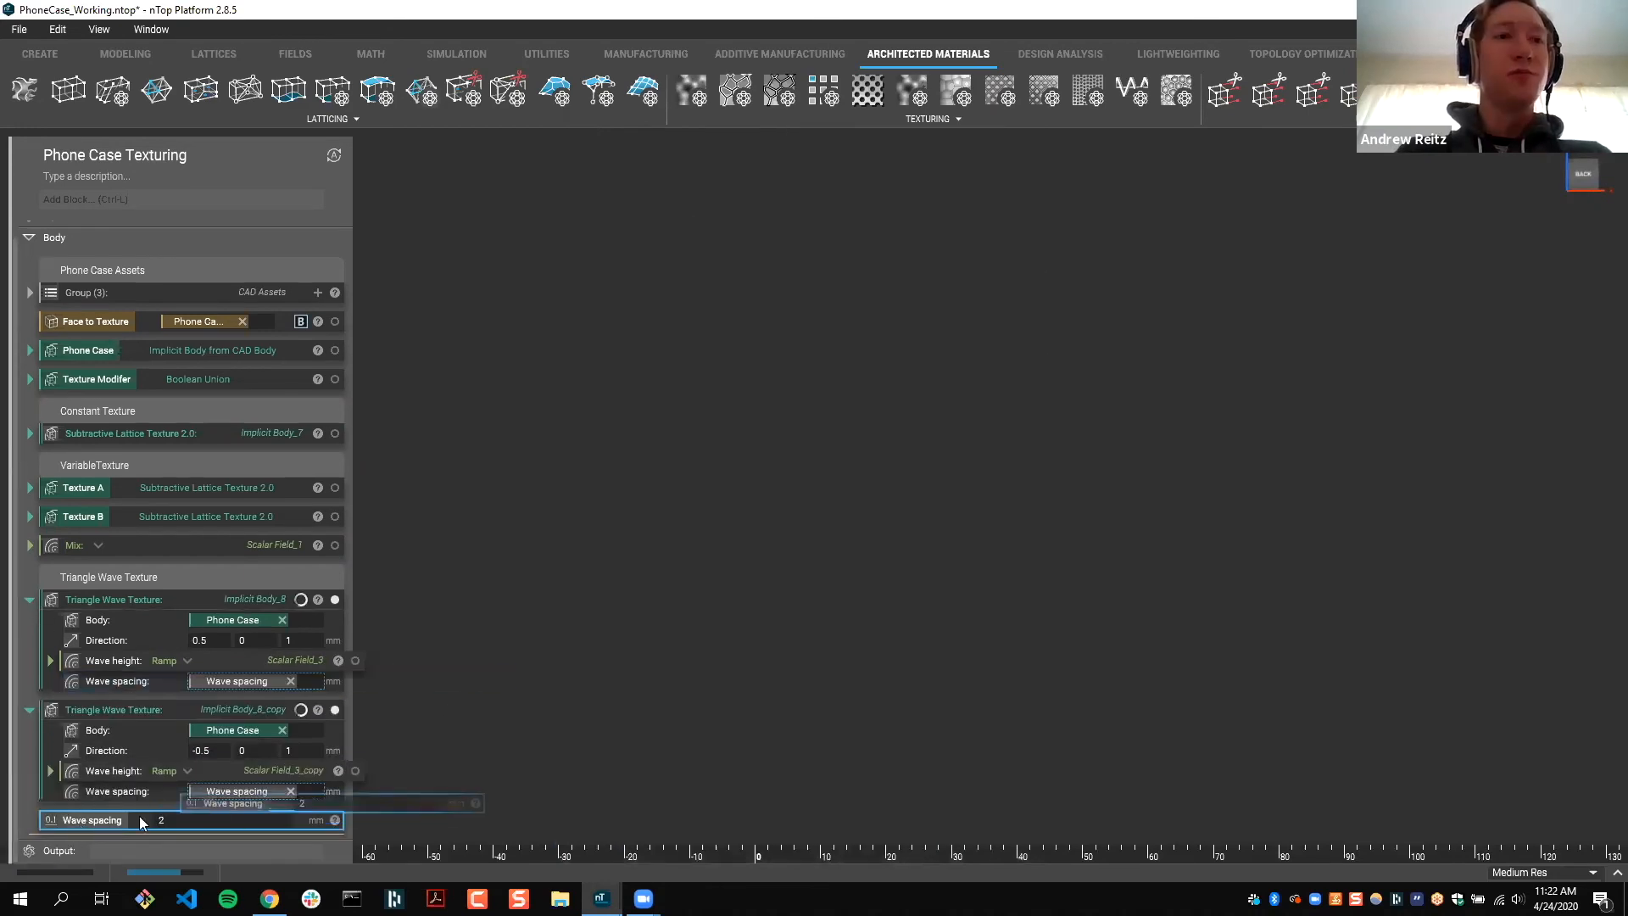
left_click(636, 756)
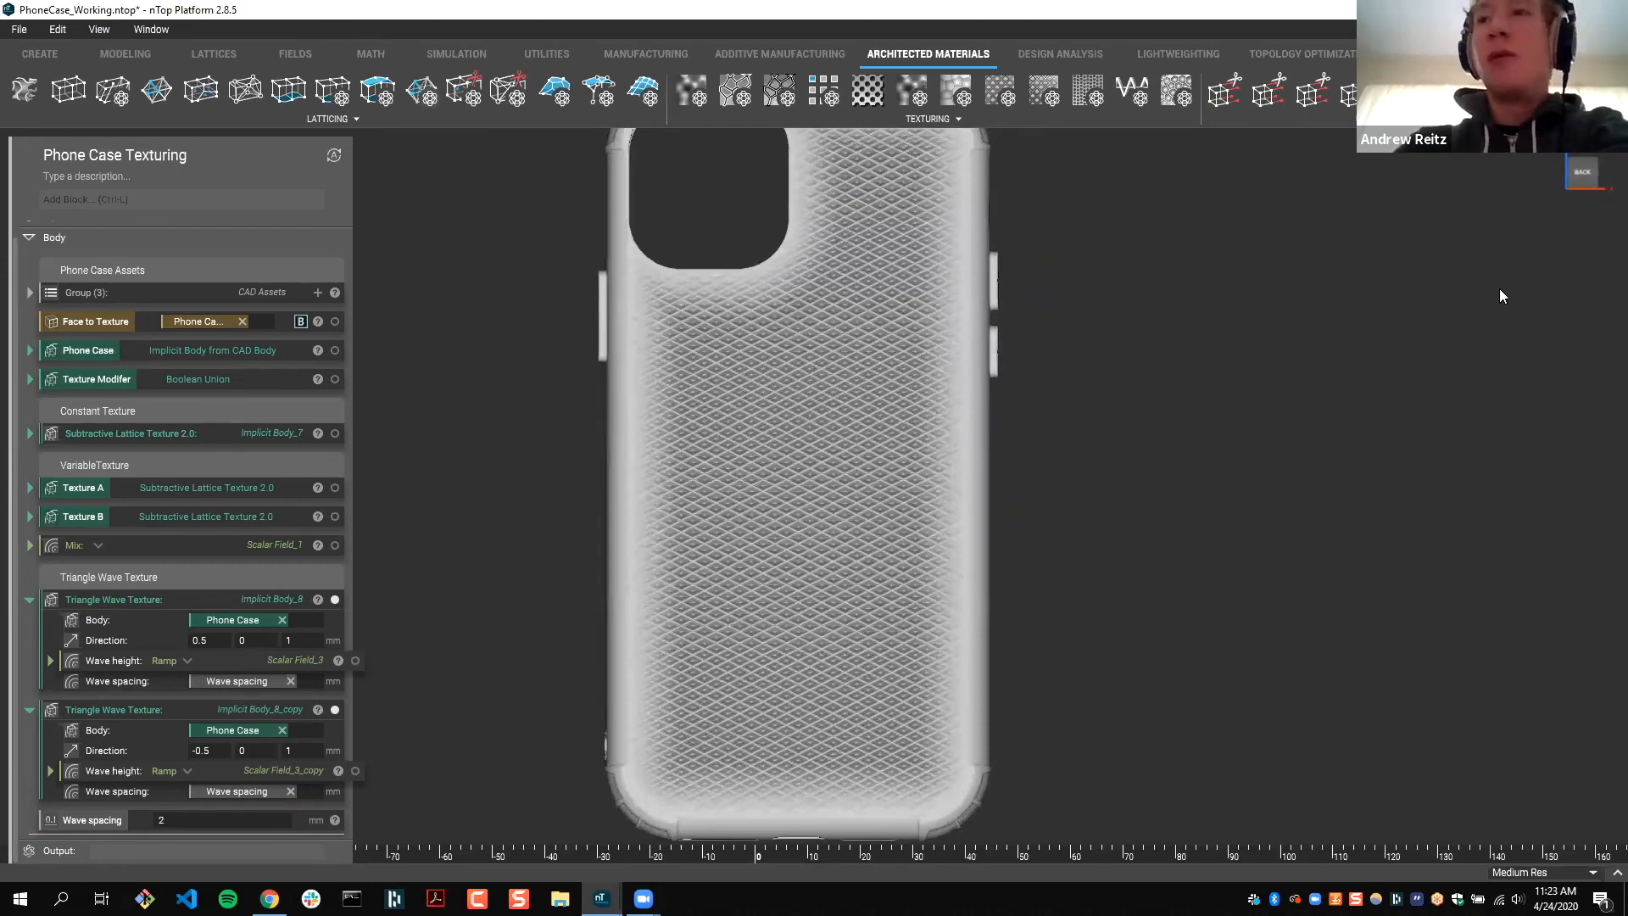
Step: Inspect the crossed wave pattern up close, and collapse both Triangle Wave Texture blocks
scroll(1500, 289, "up", 5)
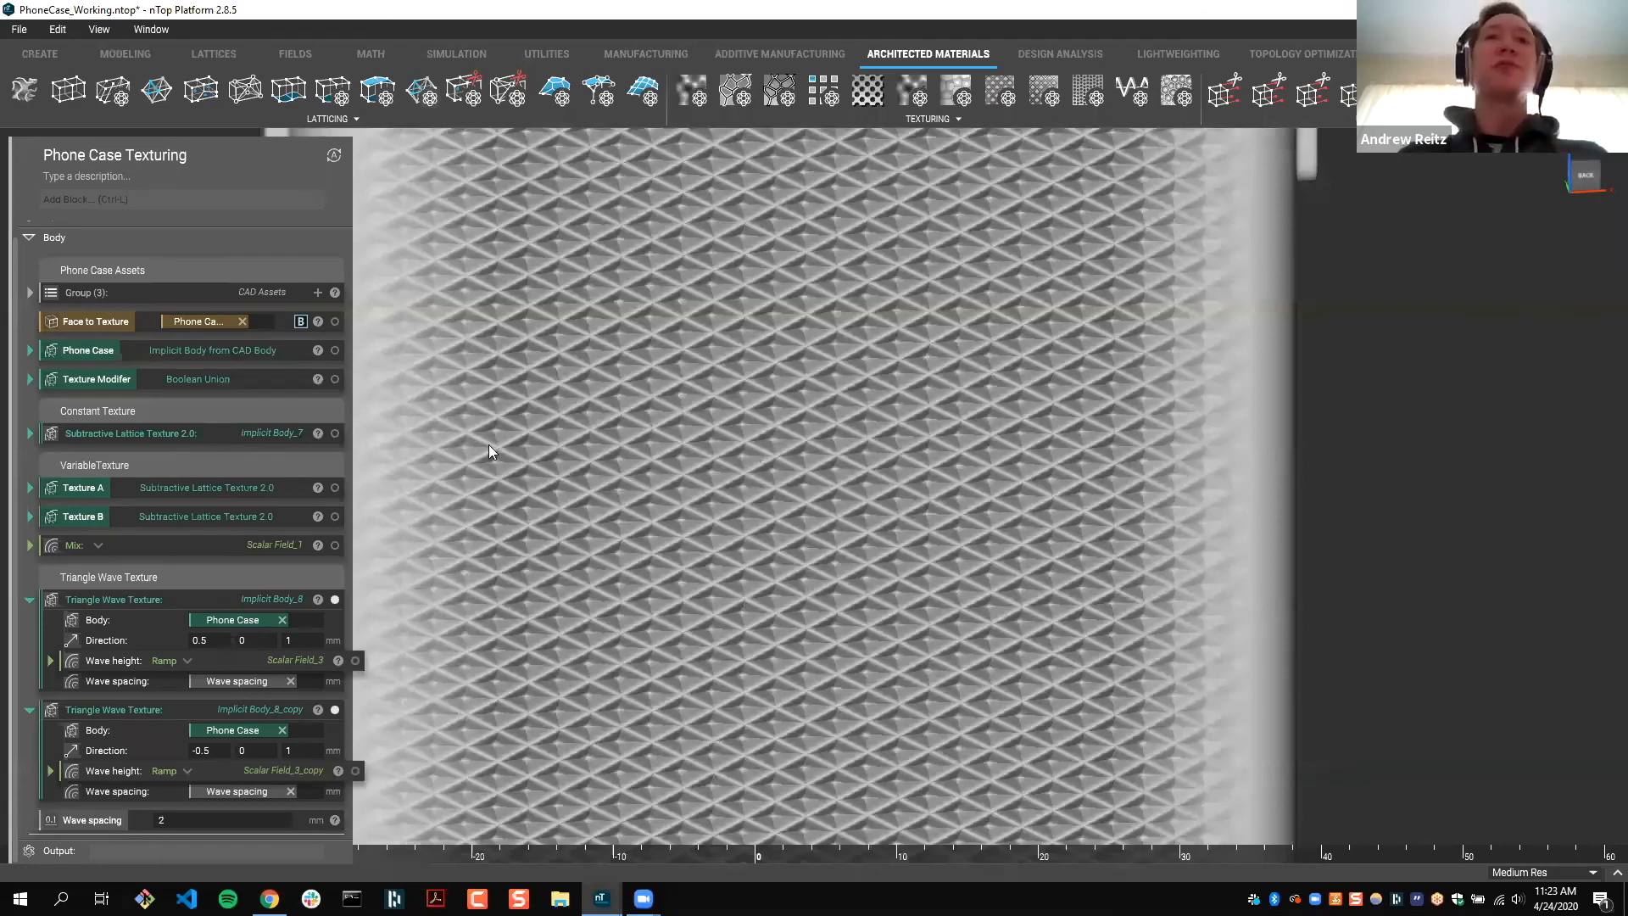
scroll(490, 451, "down", 2)
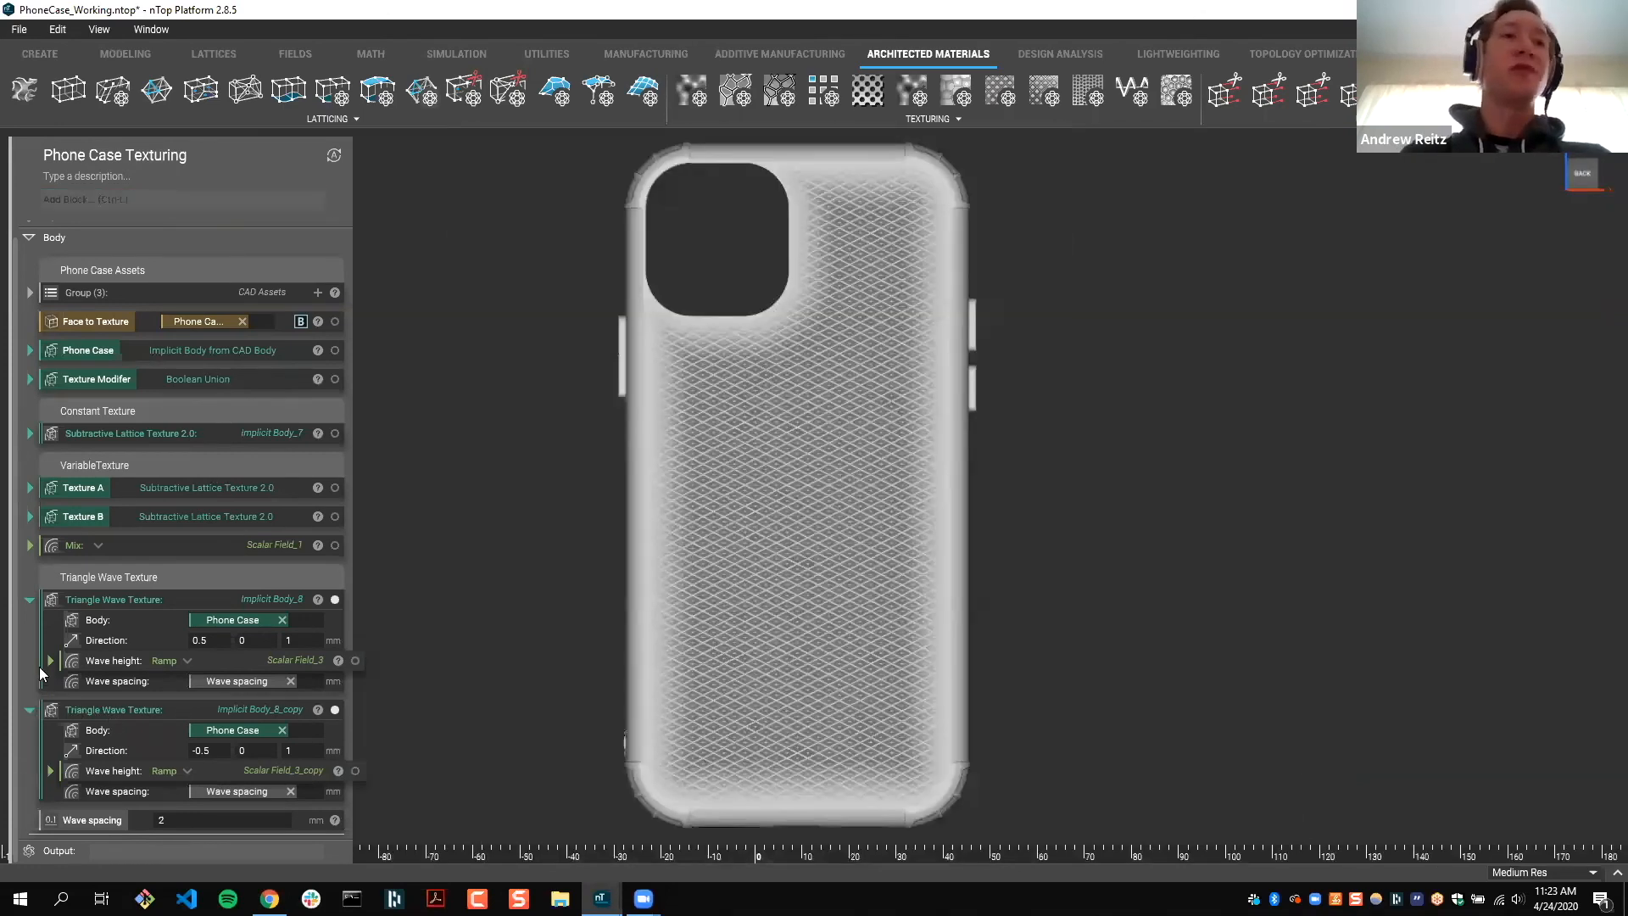
left_click(30, 707)
left_click(30, 617)
Step: Add a Boolean Union block with both Triangle Wave Textures as its bodies, and inspect the combined texture
left_click(123, 199)
type("boolean union")
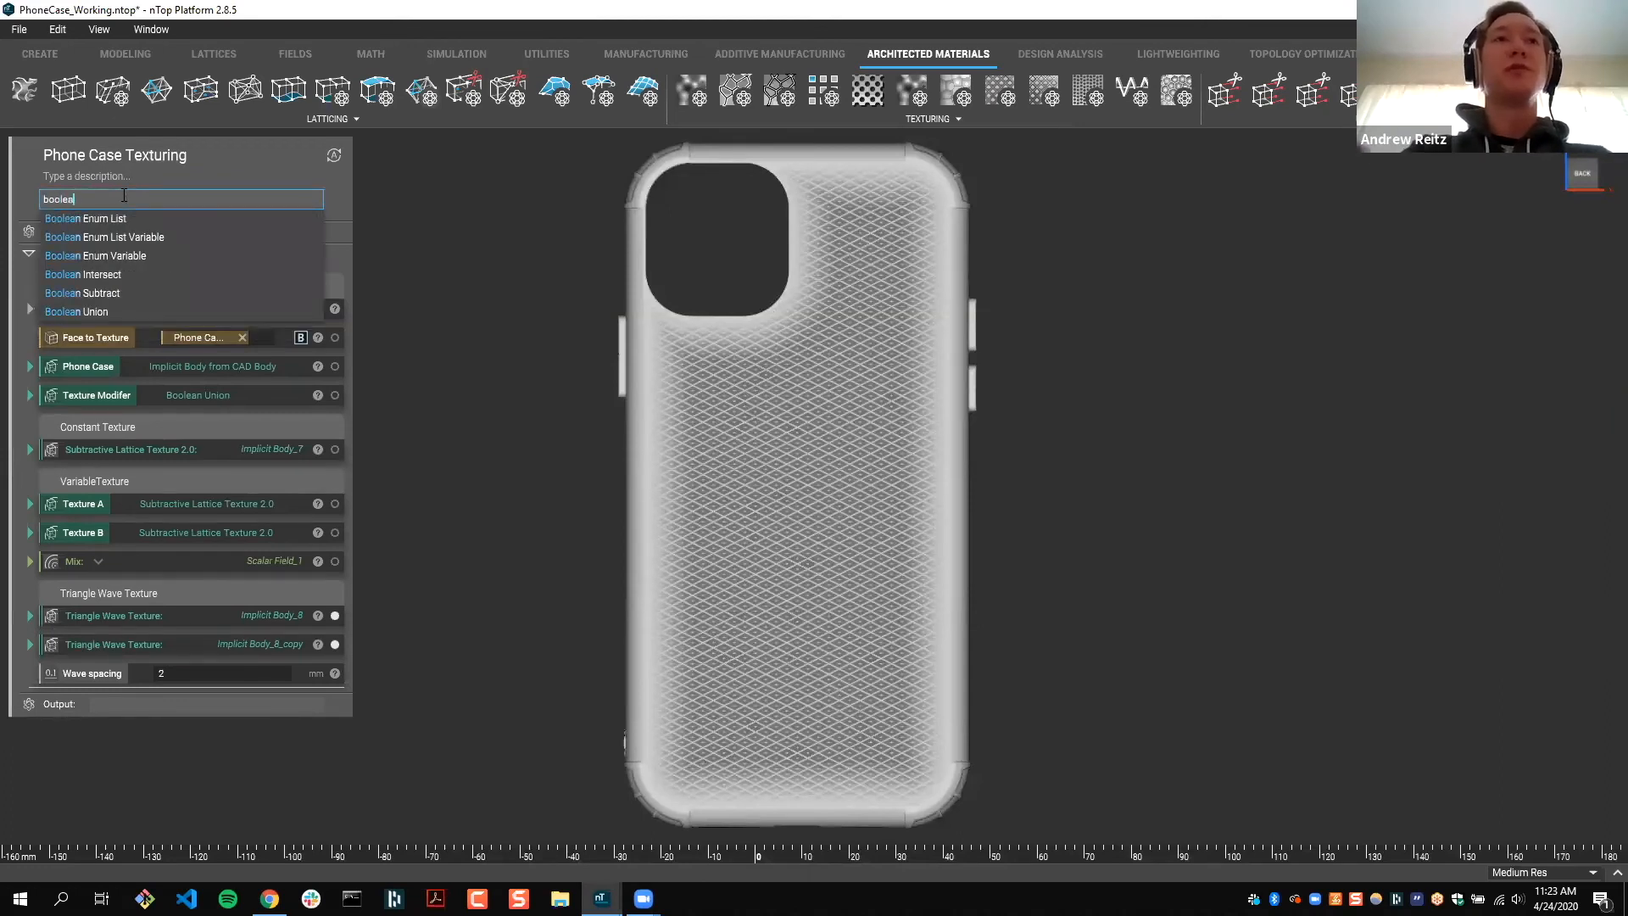
left_click(117, 219)
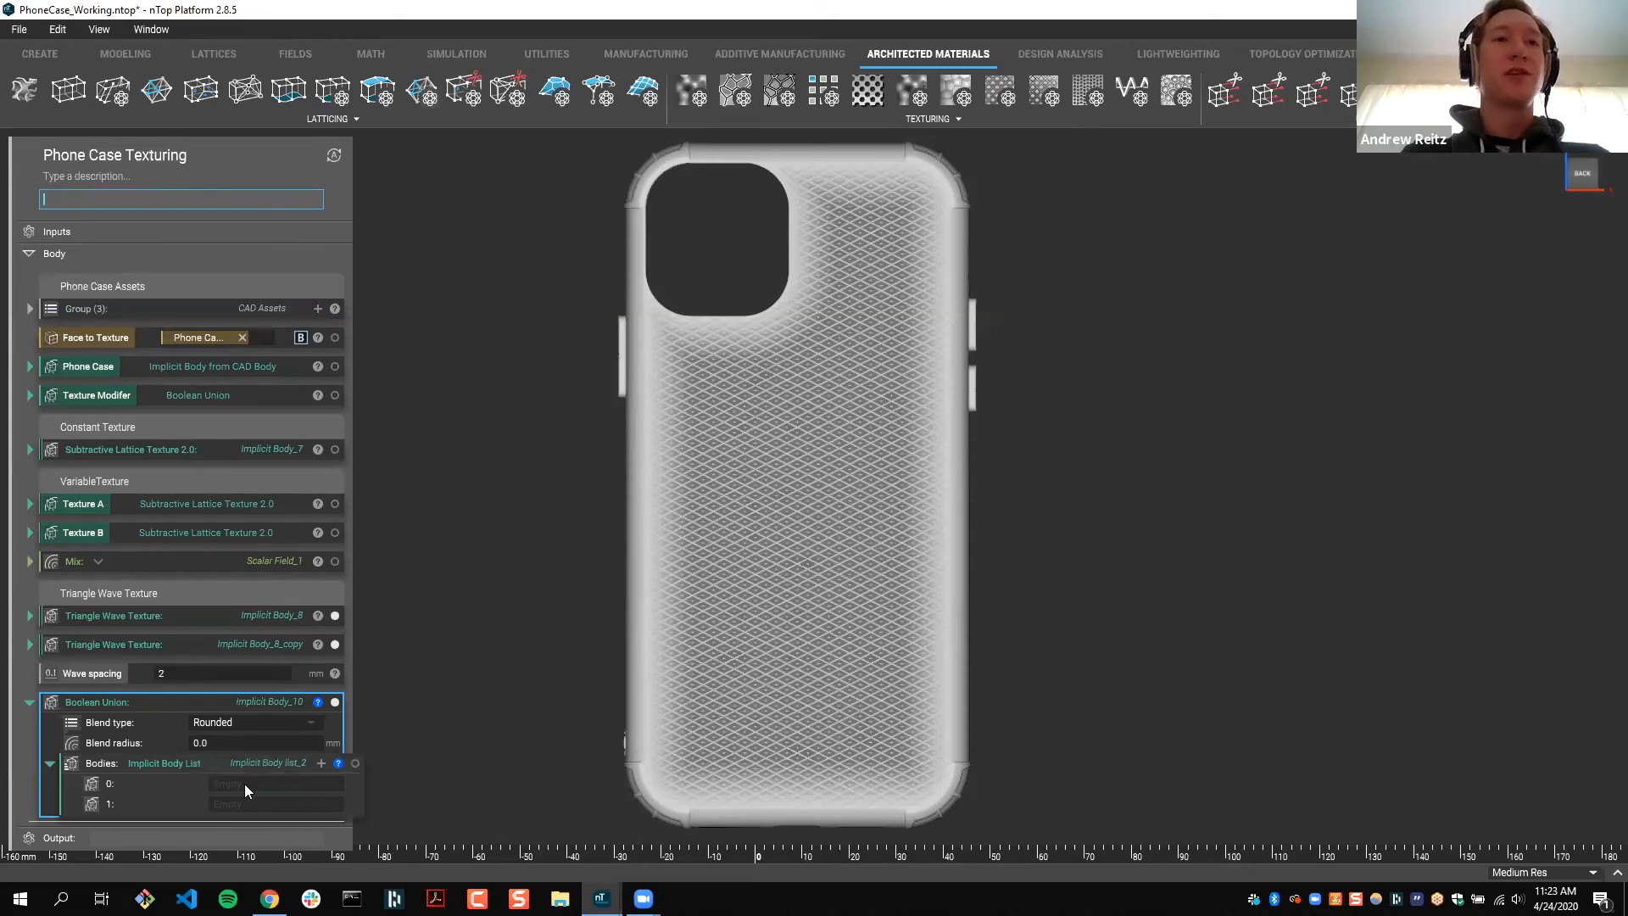
left_click(136, 642)
left_click_drag(136, 616, 261, 775)
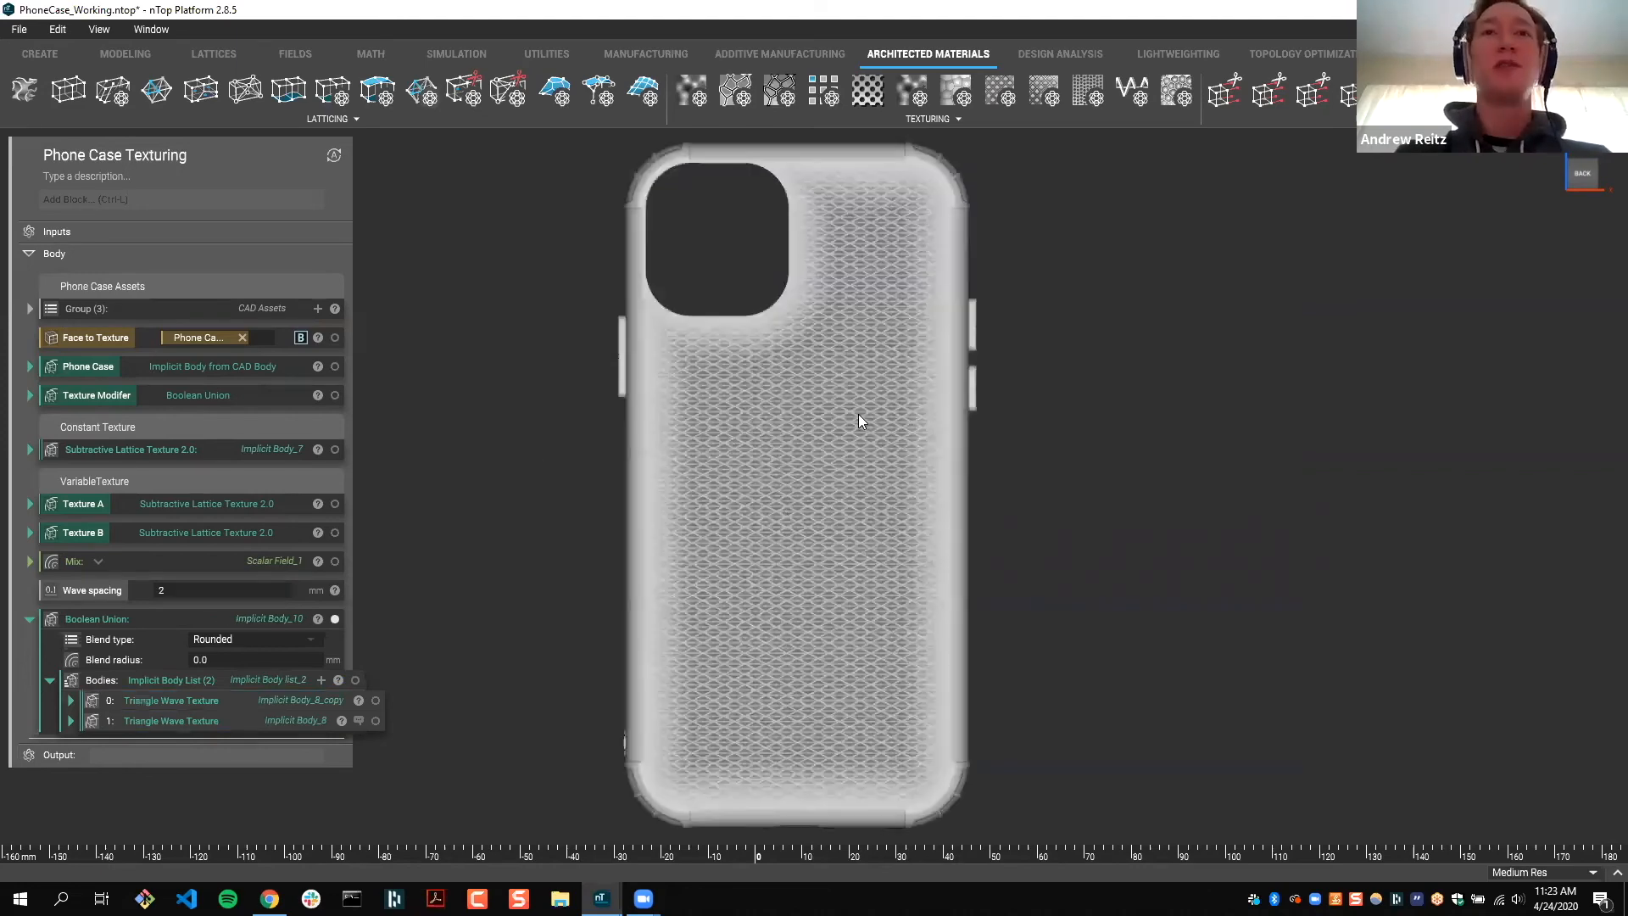
scroll(790, 307, "up", 2)
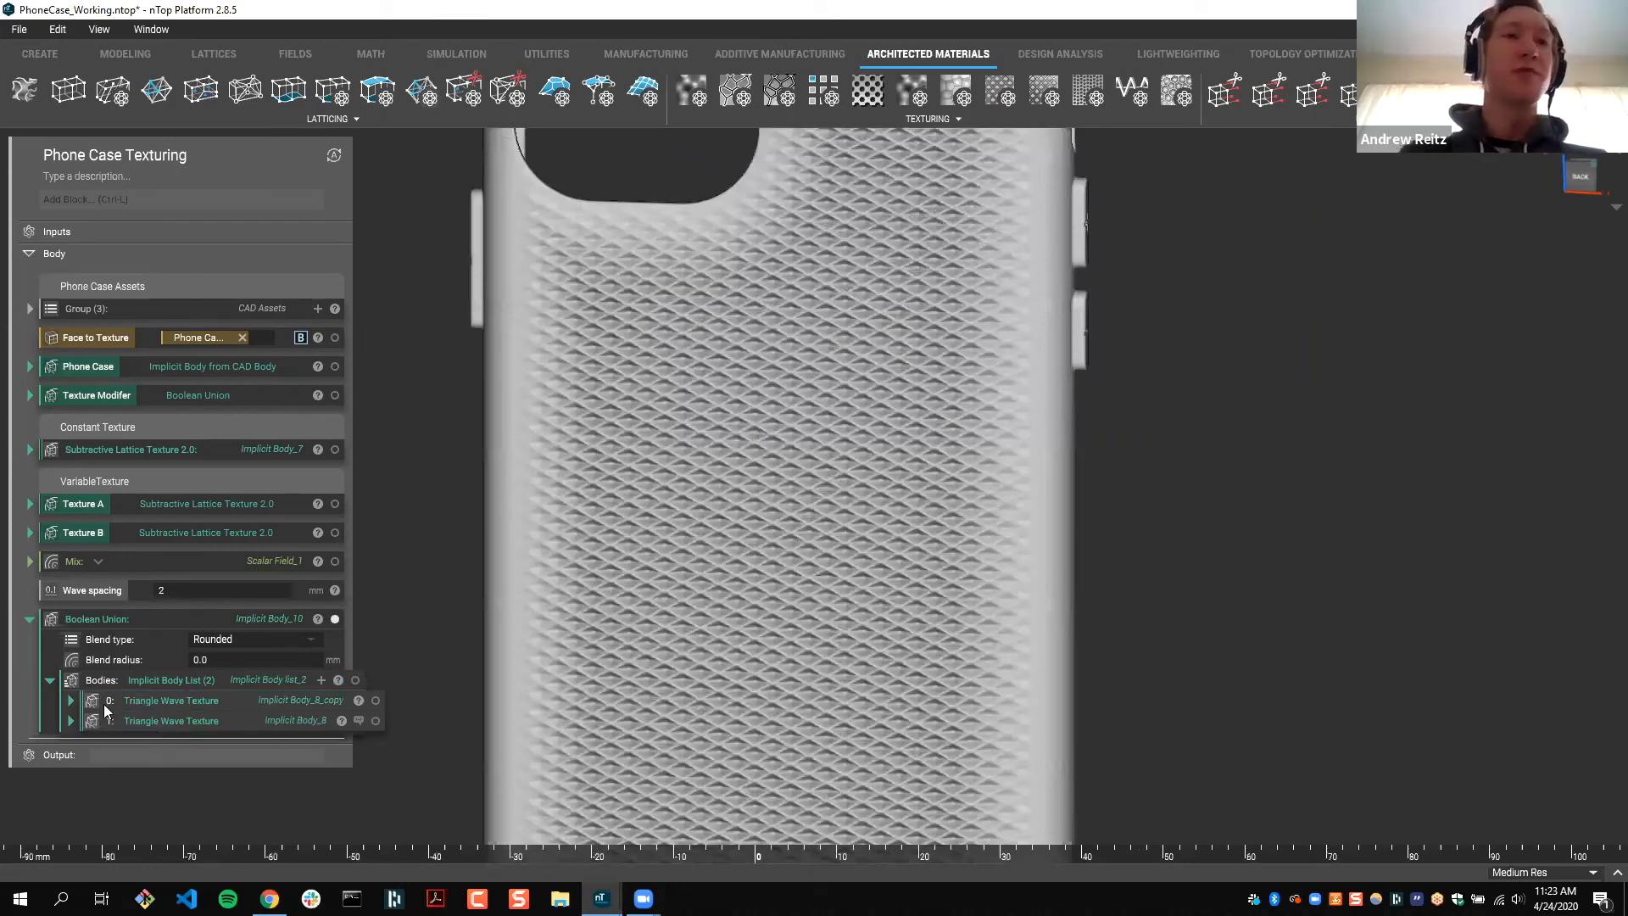
Step: Remove the Boolean Union, keep both Triangle Wave Textures as separate blocks, and place the Wave spacing variable below them
left_click(88, 619)
key("Delete")
left_click_drag(89, 619, 94, 687)
left_click_drag(85, 590, 95, 691)
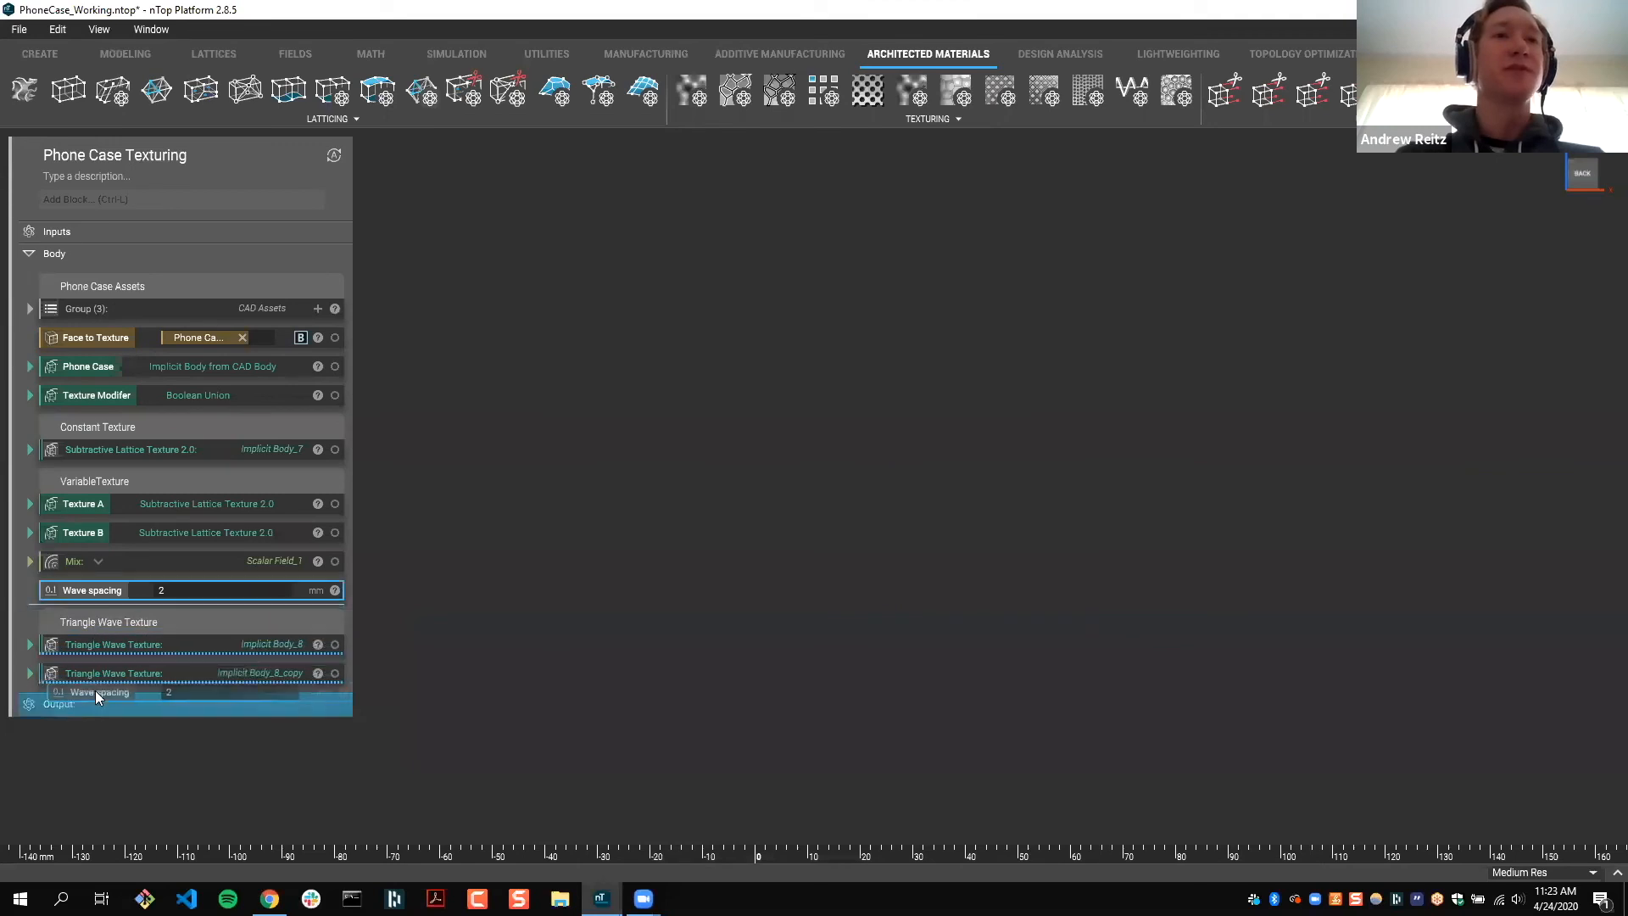
left_click(188, 645)
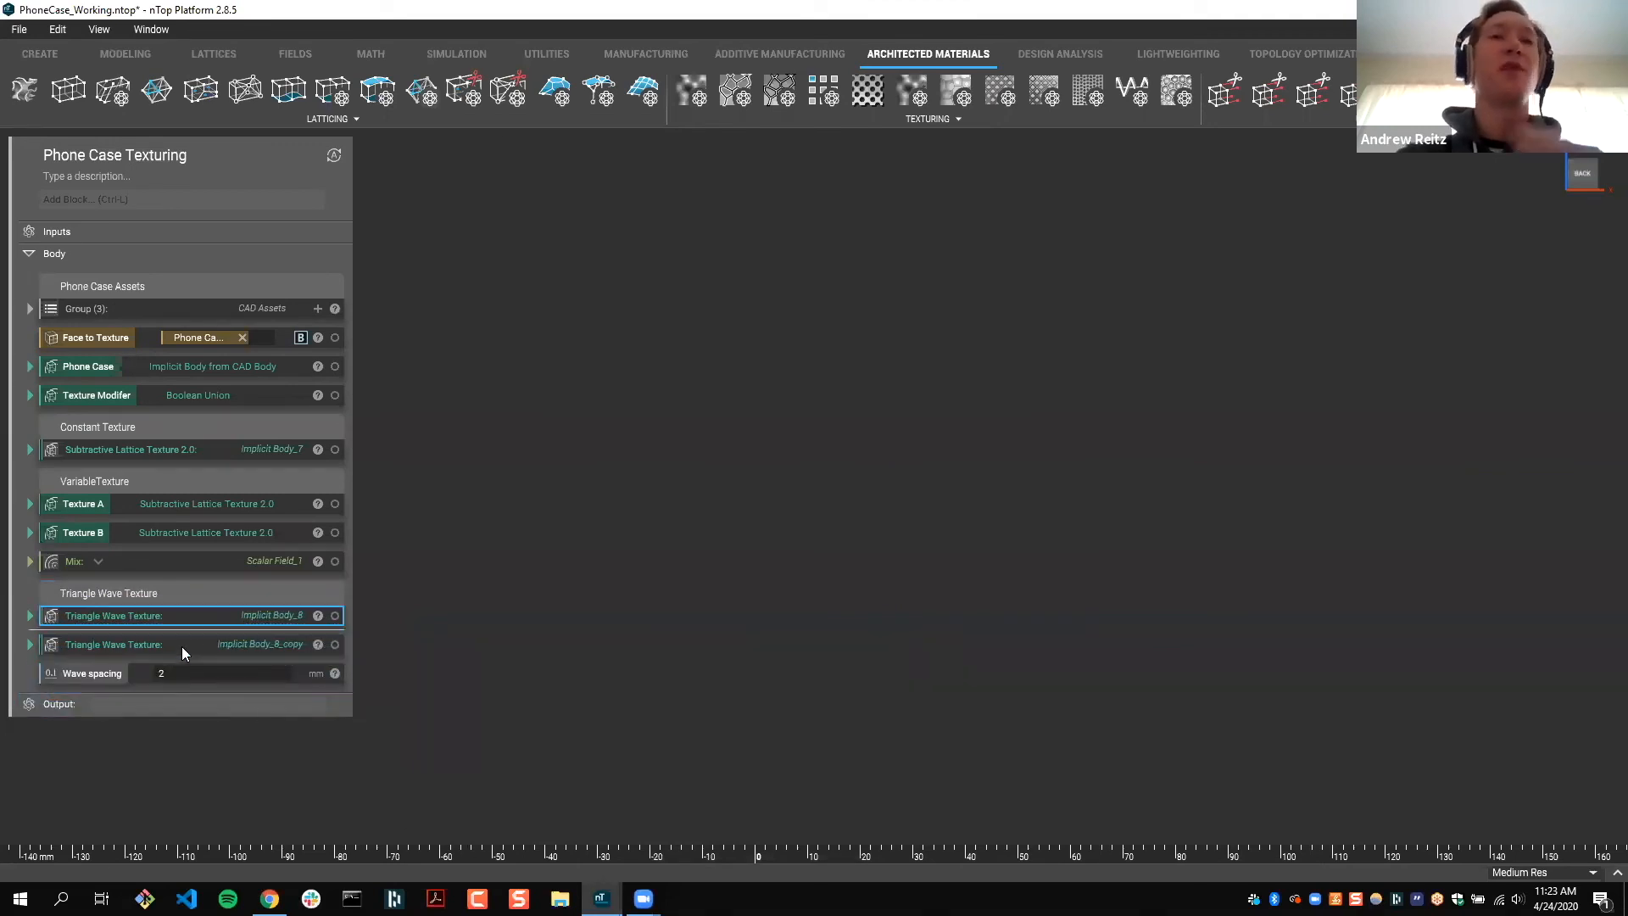
Step: Replace Phone Case as the copied Triangle Wave Texture's body with the original Triangle Wave Texture, and display the nested result
left_click(186, 616)
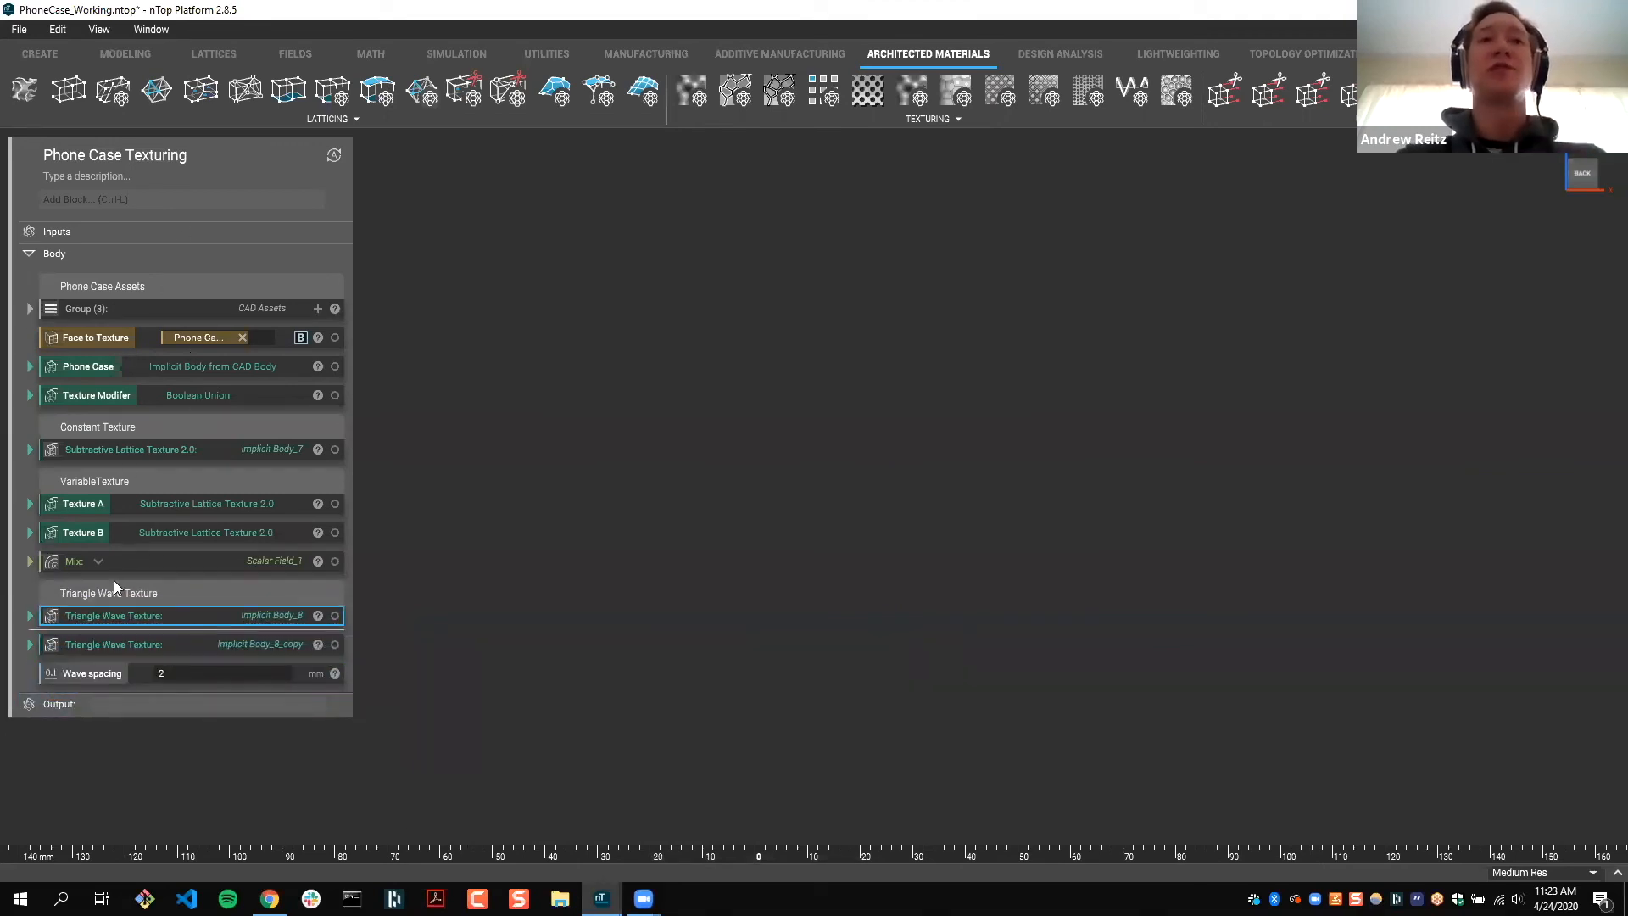
left_click(32, 645)
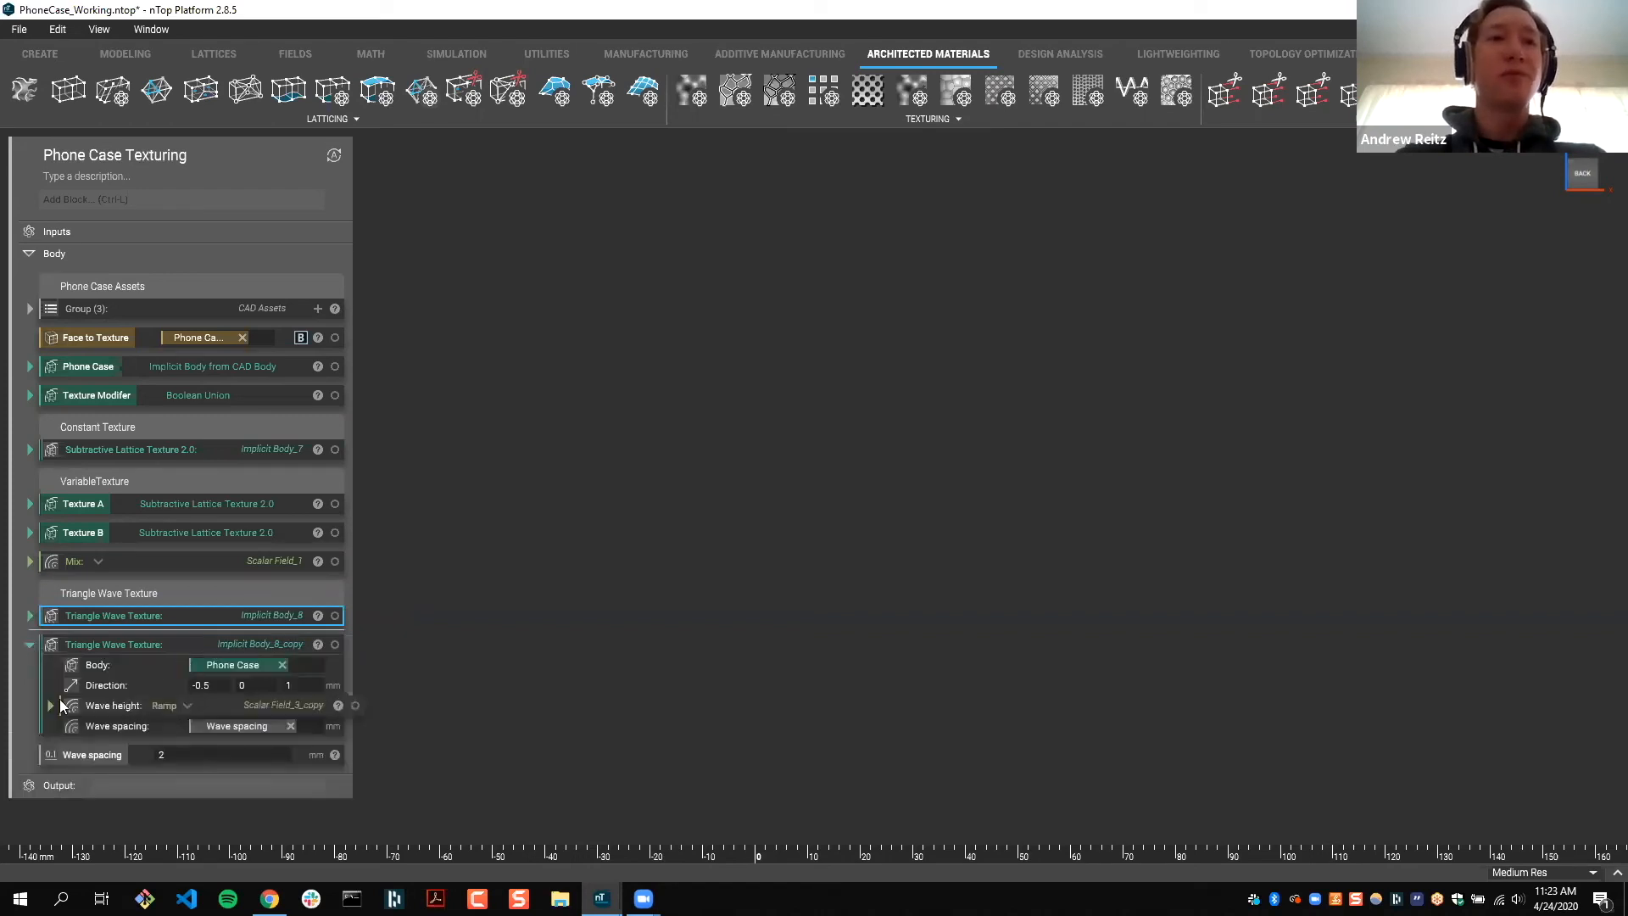
left_click(102, 649)
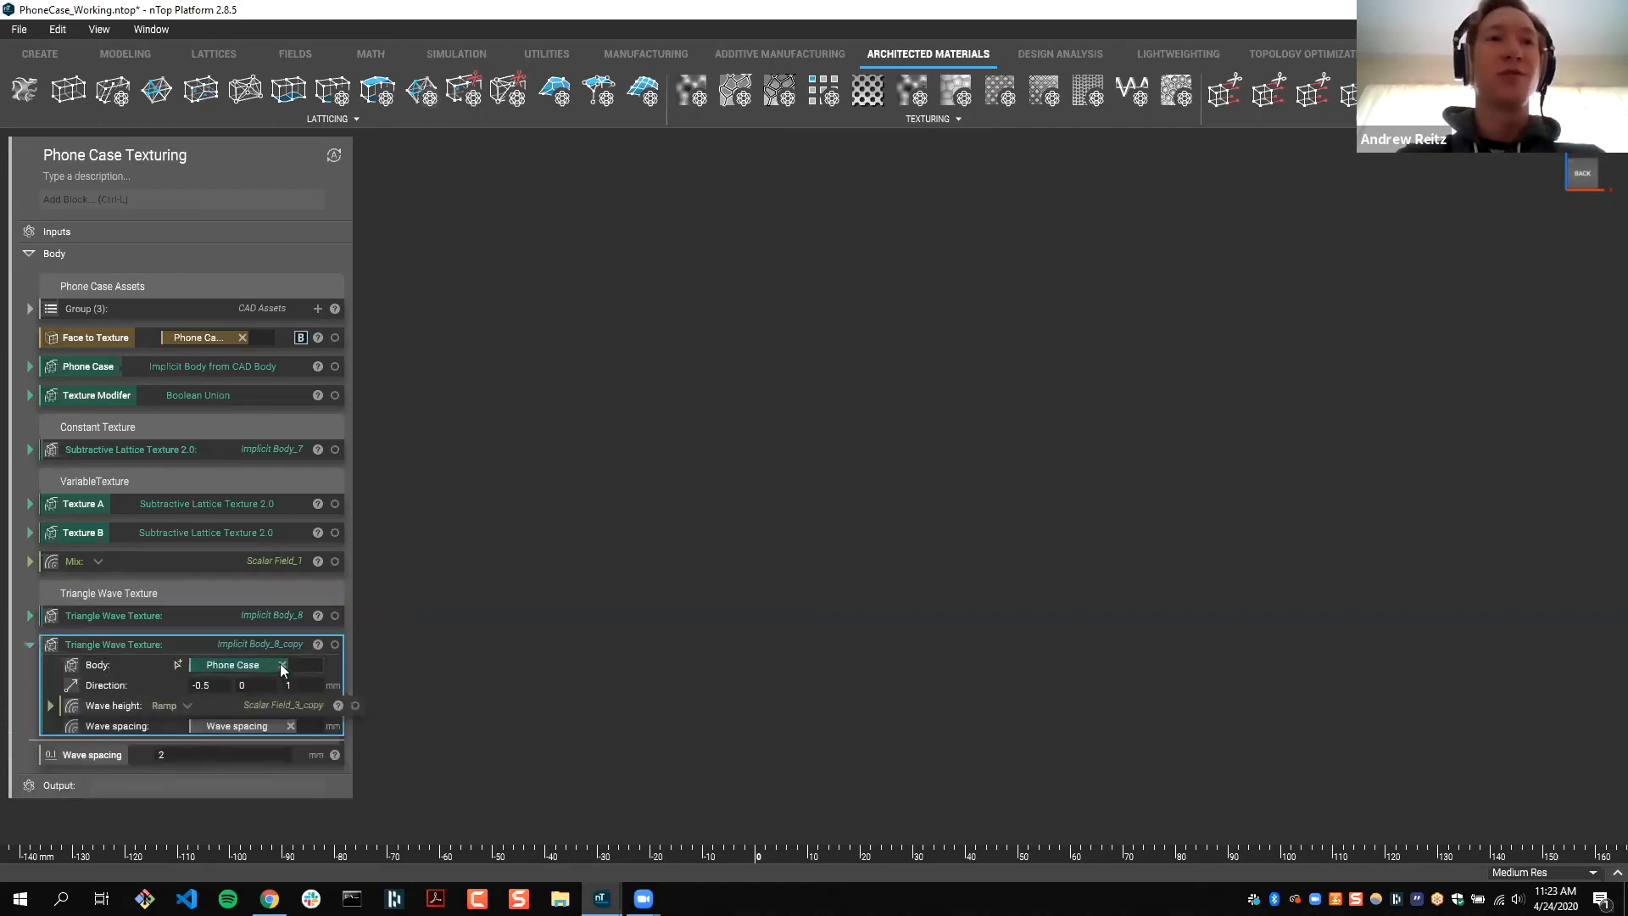
left_click(281, 665)
left_click_drag(105, 616, 251, 658)
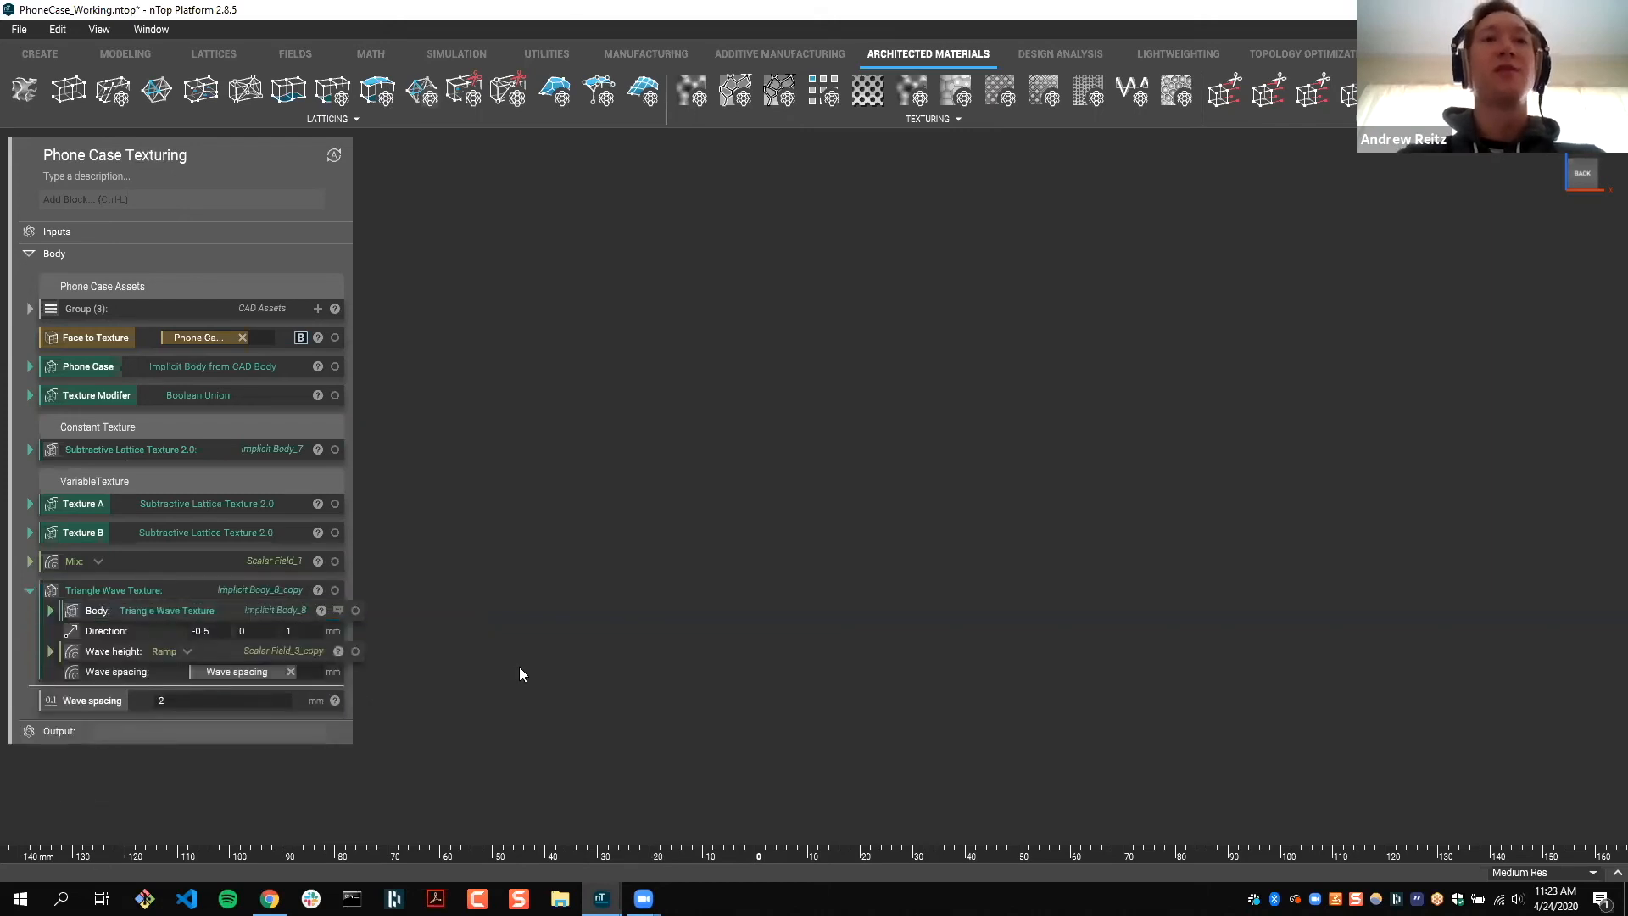
left_click(335, 591)
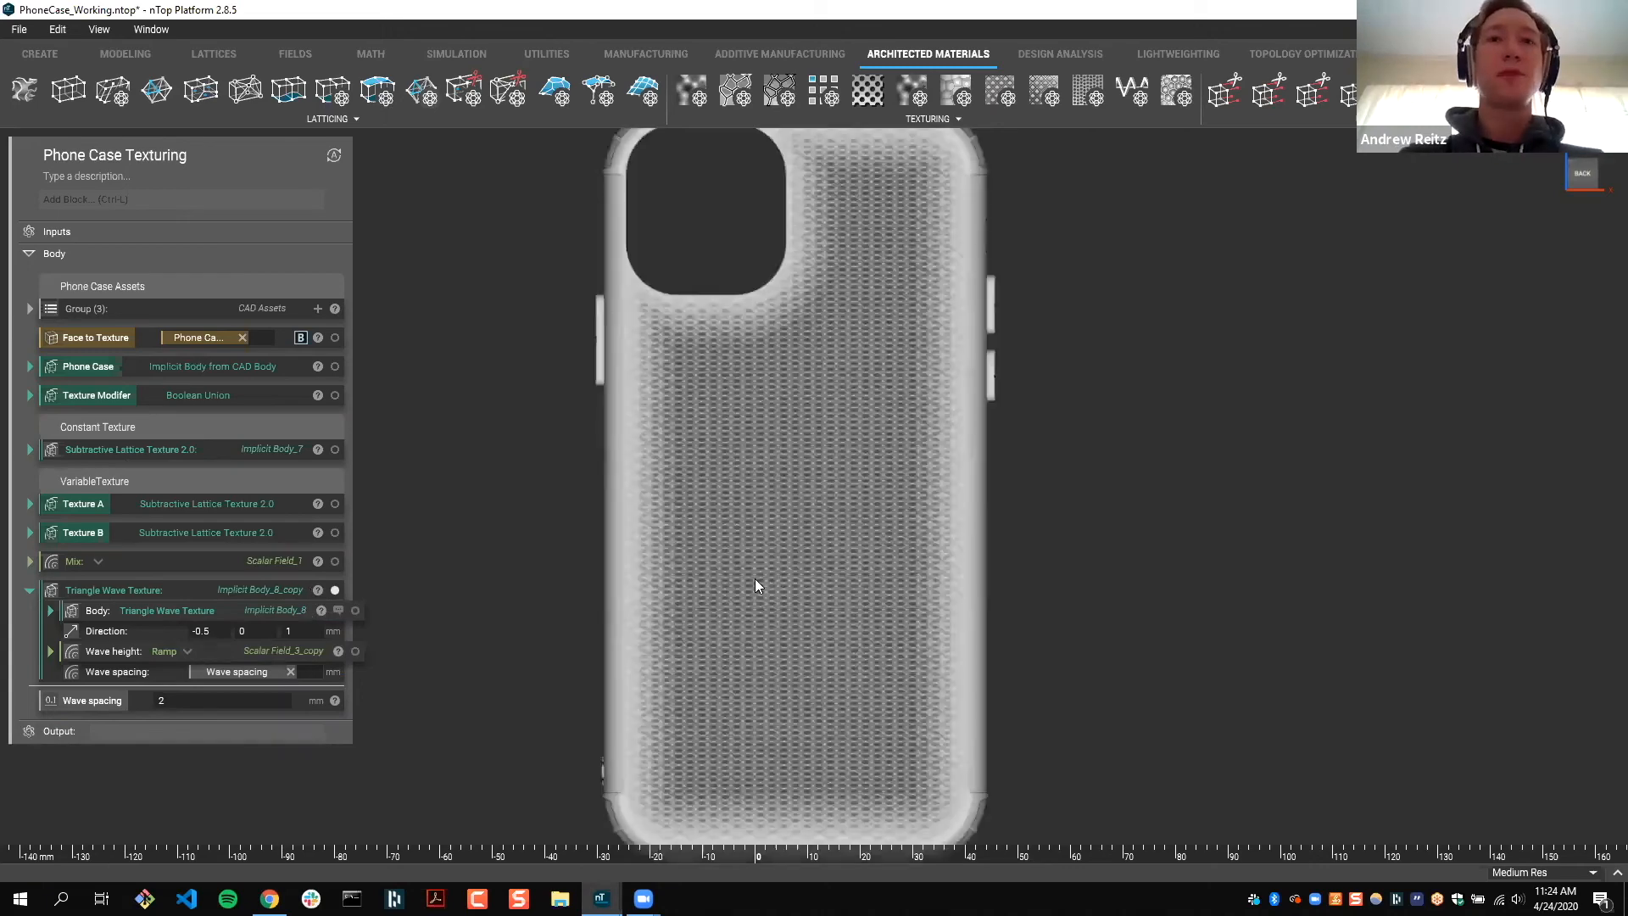
scroll(497, 746, "up", 2)
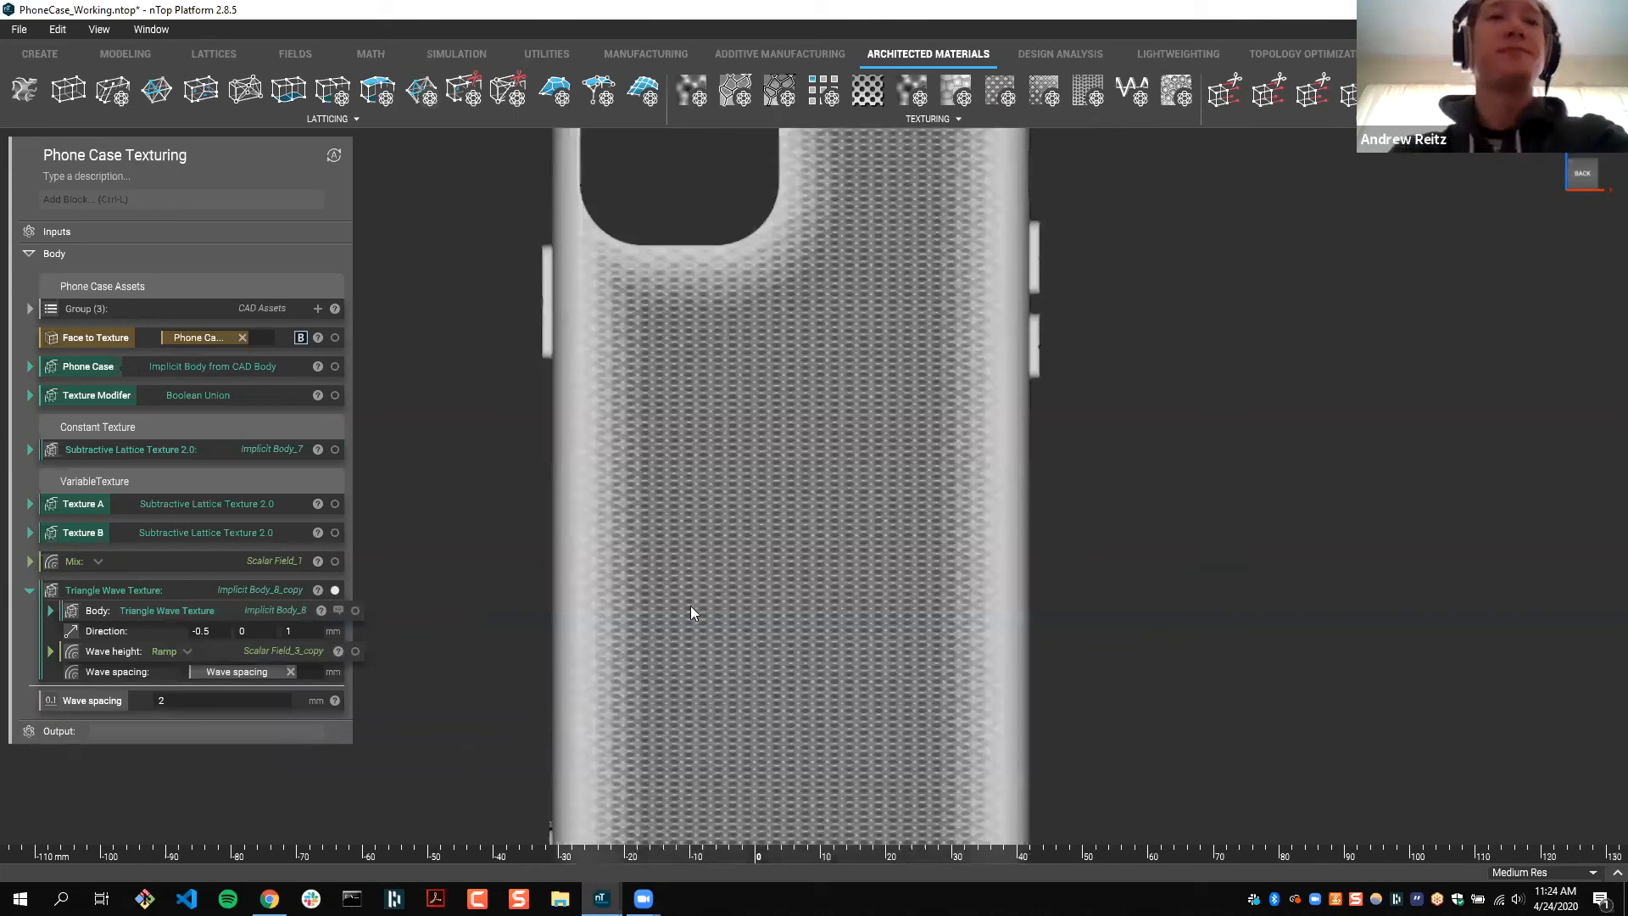
Step: Set the Wave spacing variable to 3 mm
double_click(161, 700)
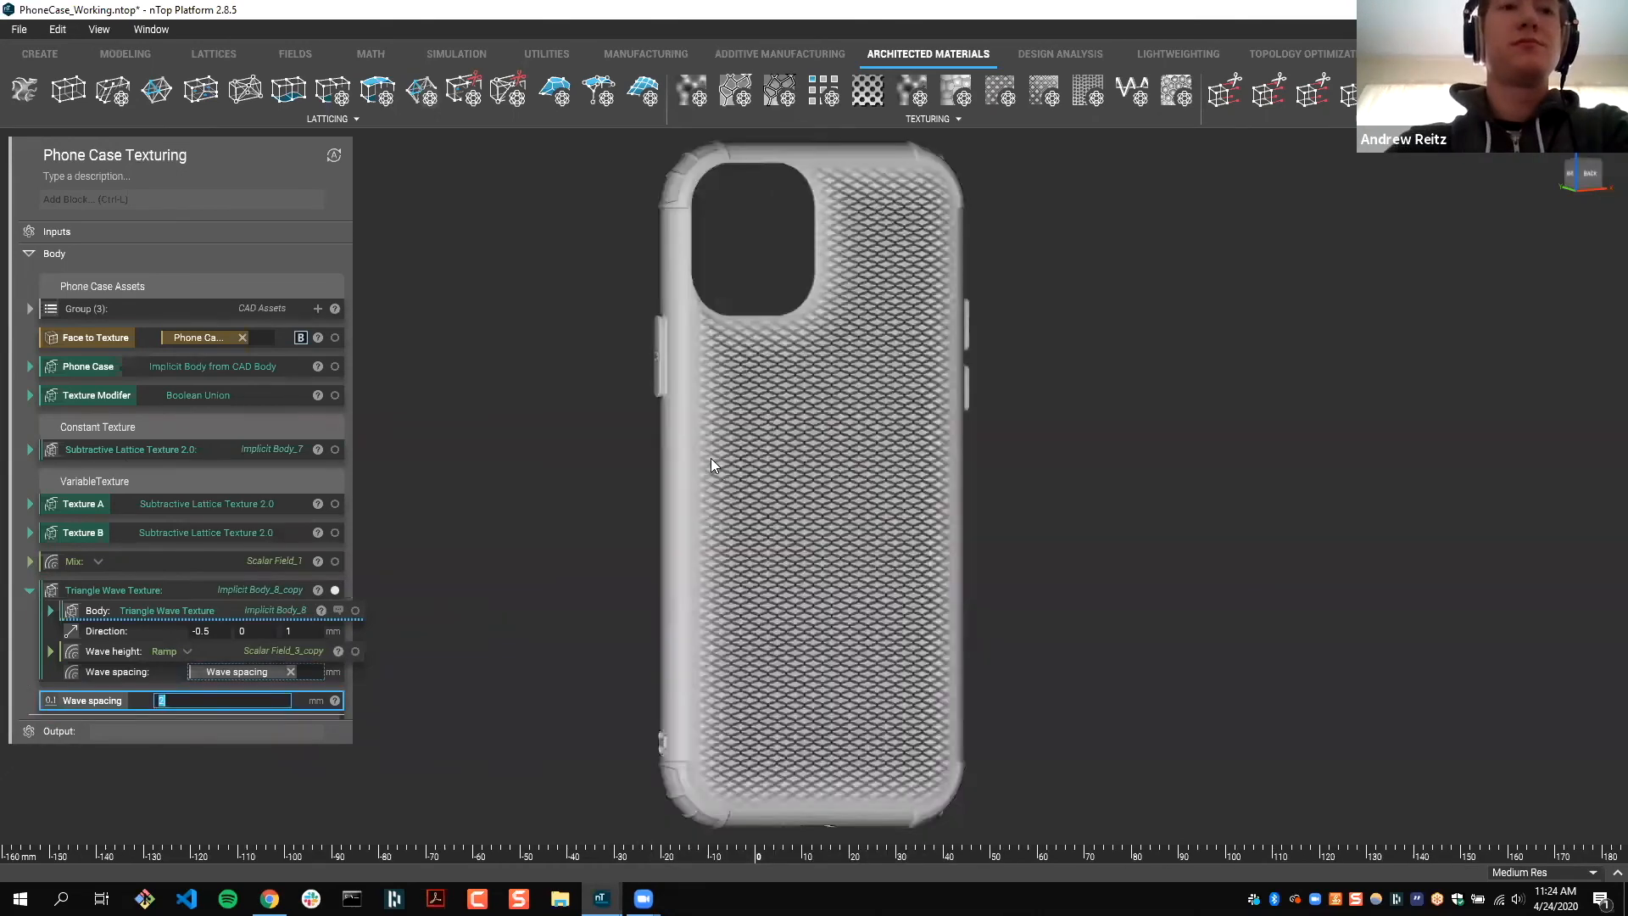
type("3")
key("Return")
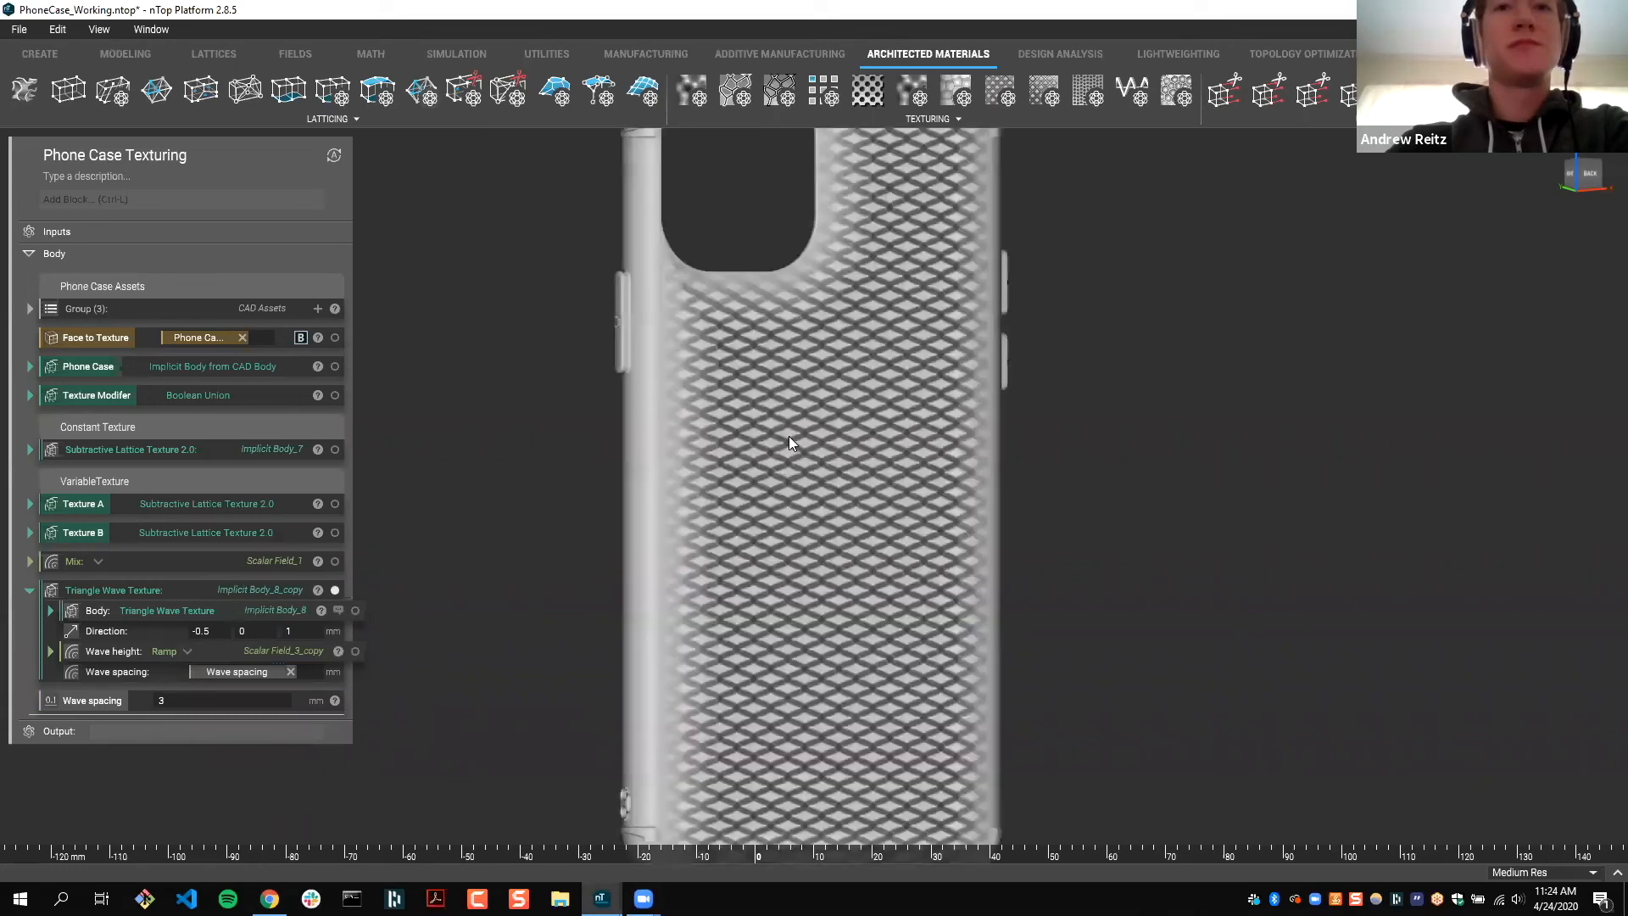
Step: Examine the nested wave texture on the back of the phone case up close and from several angles
scroll(829, 475, "up", 2)
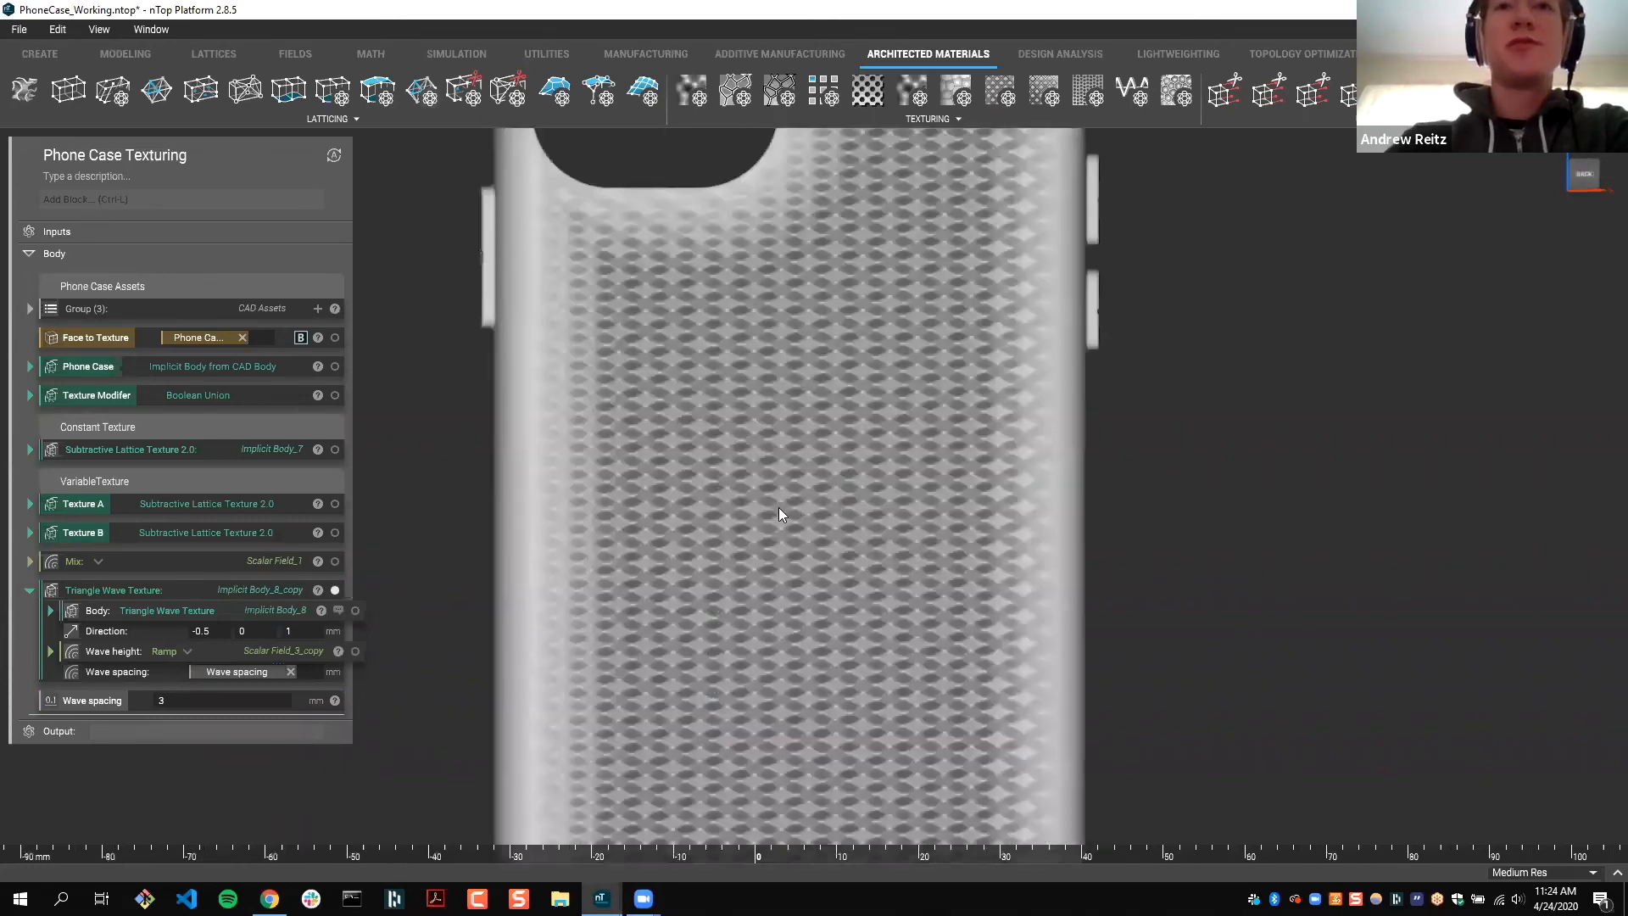
right_click_drag(701, 504, 738, 465)
scroll(738, 465, "down", 3)
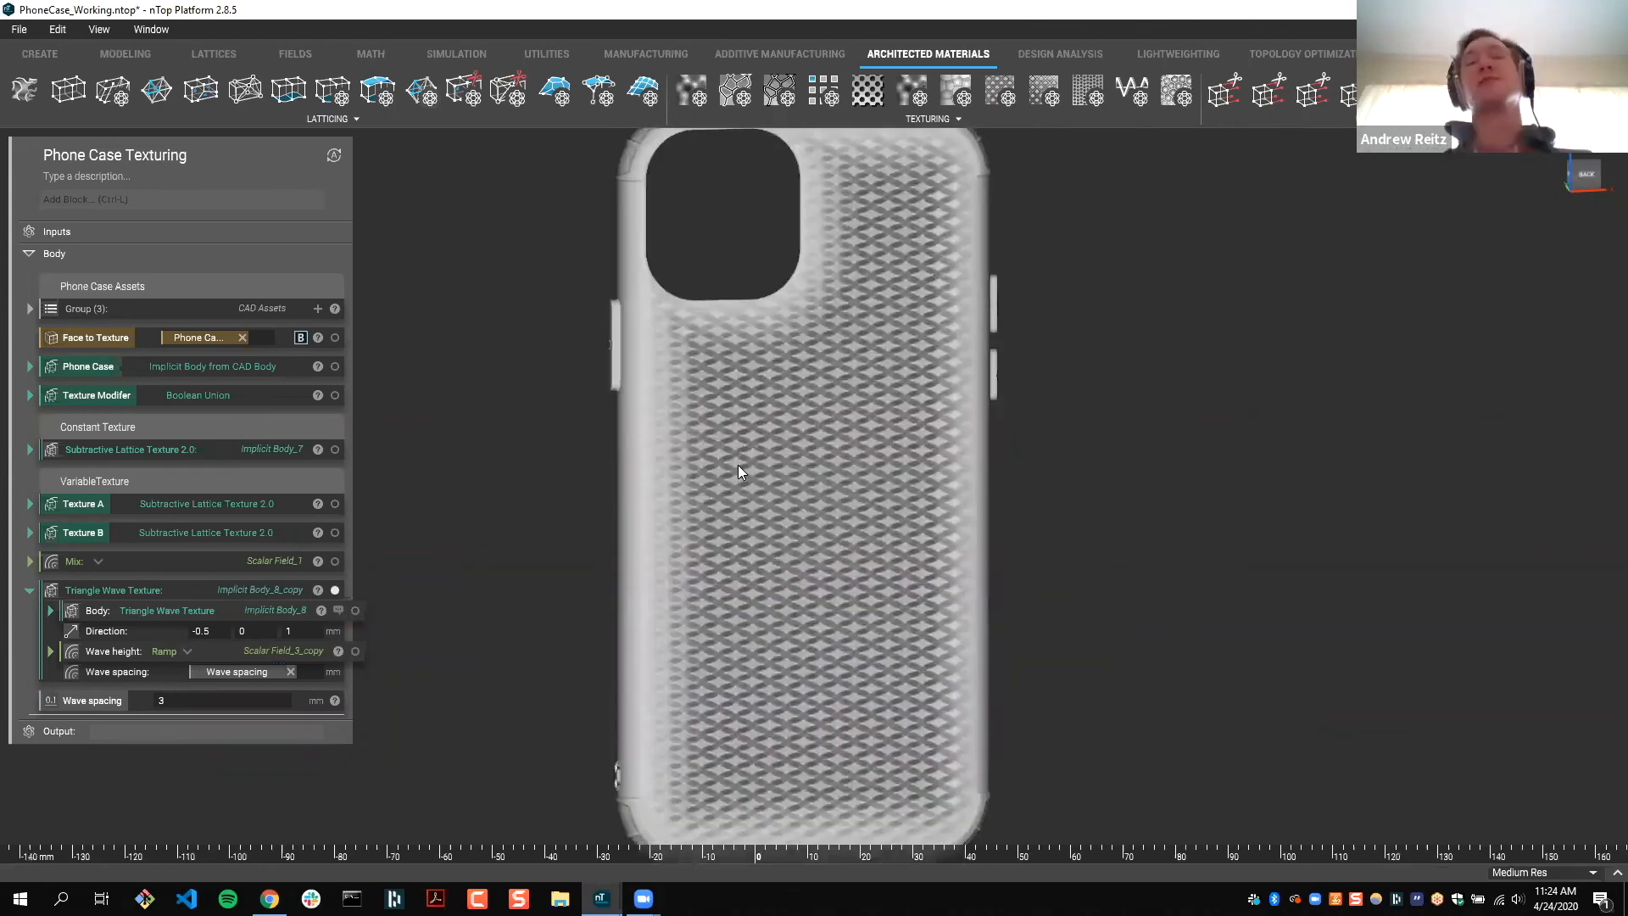
scroll(738, 464, "up", 1)
scroll(765, 393, "down", 1)
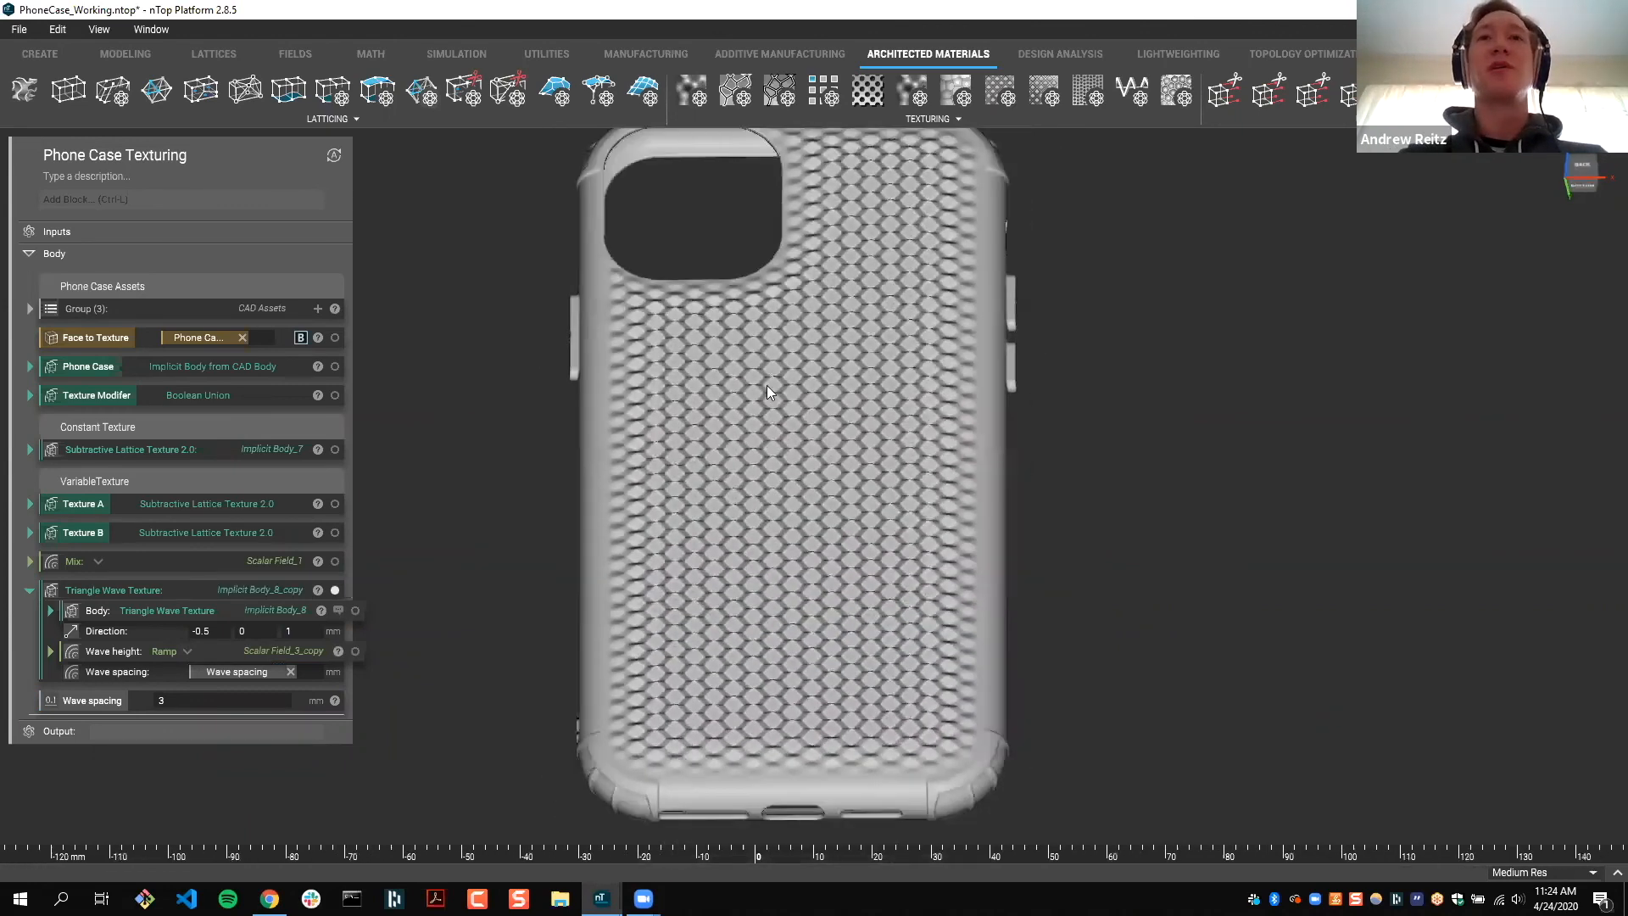
scroll(809, 424, "up", 2)
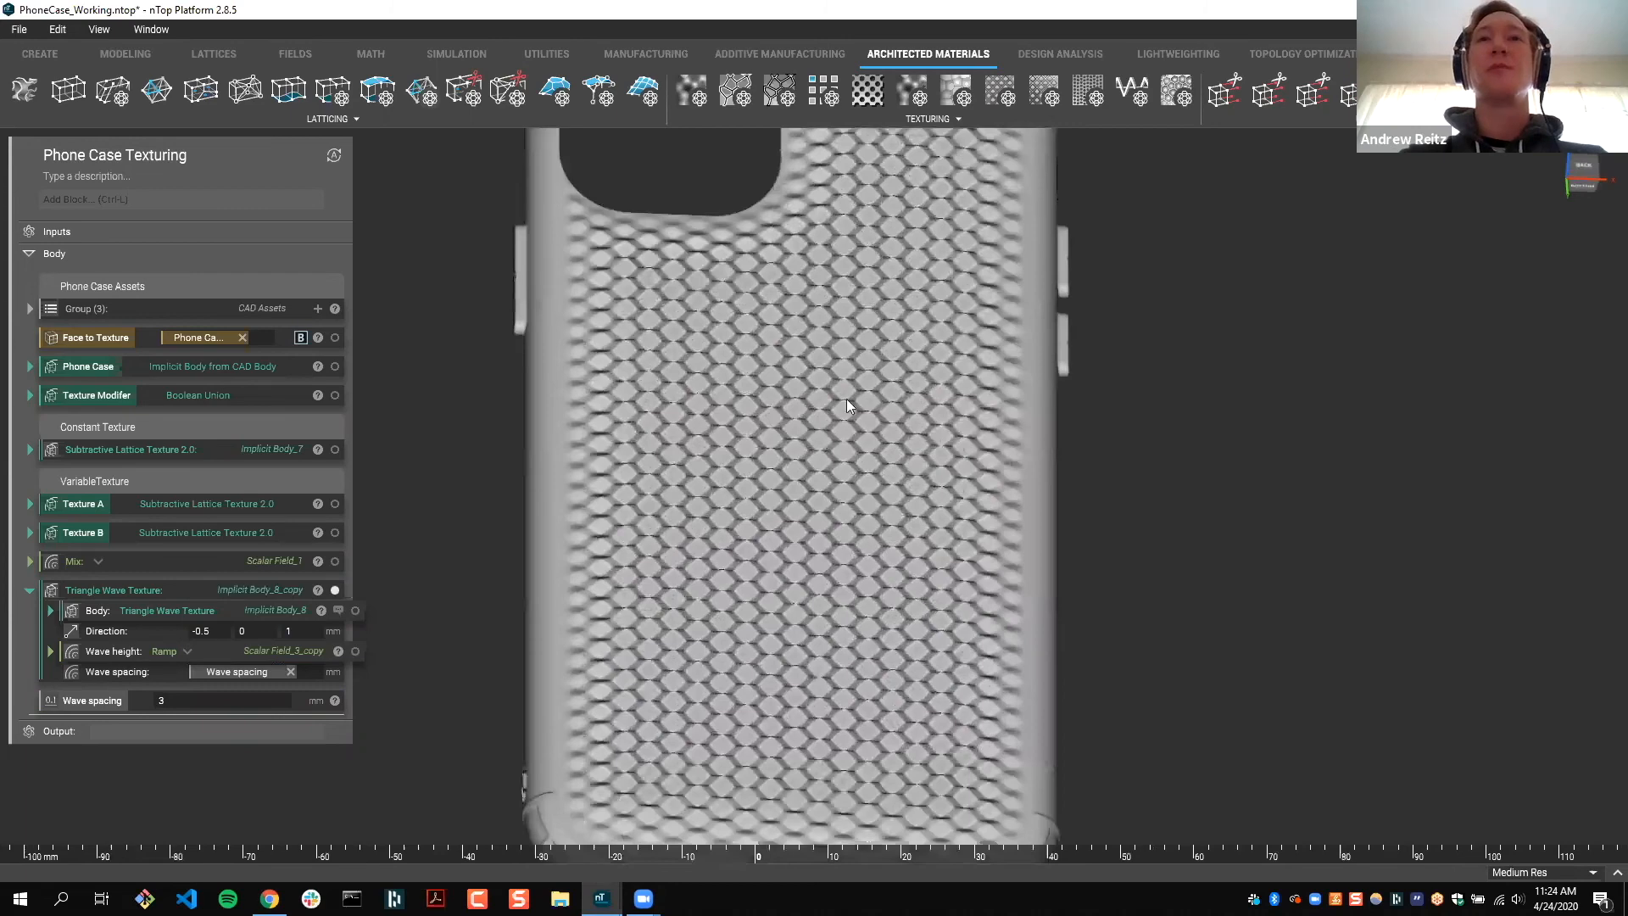
right_click_drag(846, 398, 816, 418)
right_click_drag(964, 347, 823, 421)
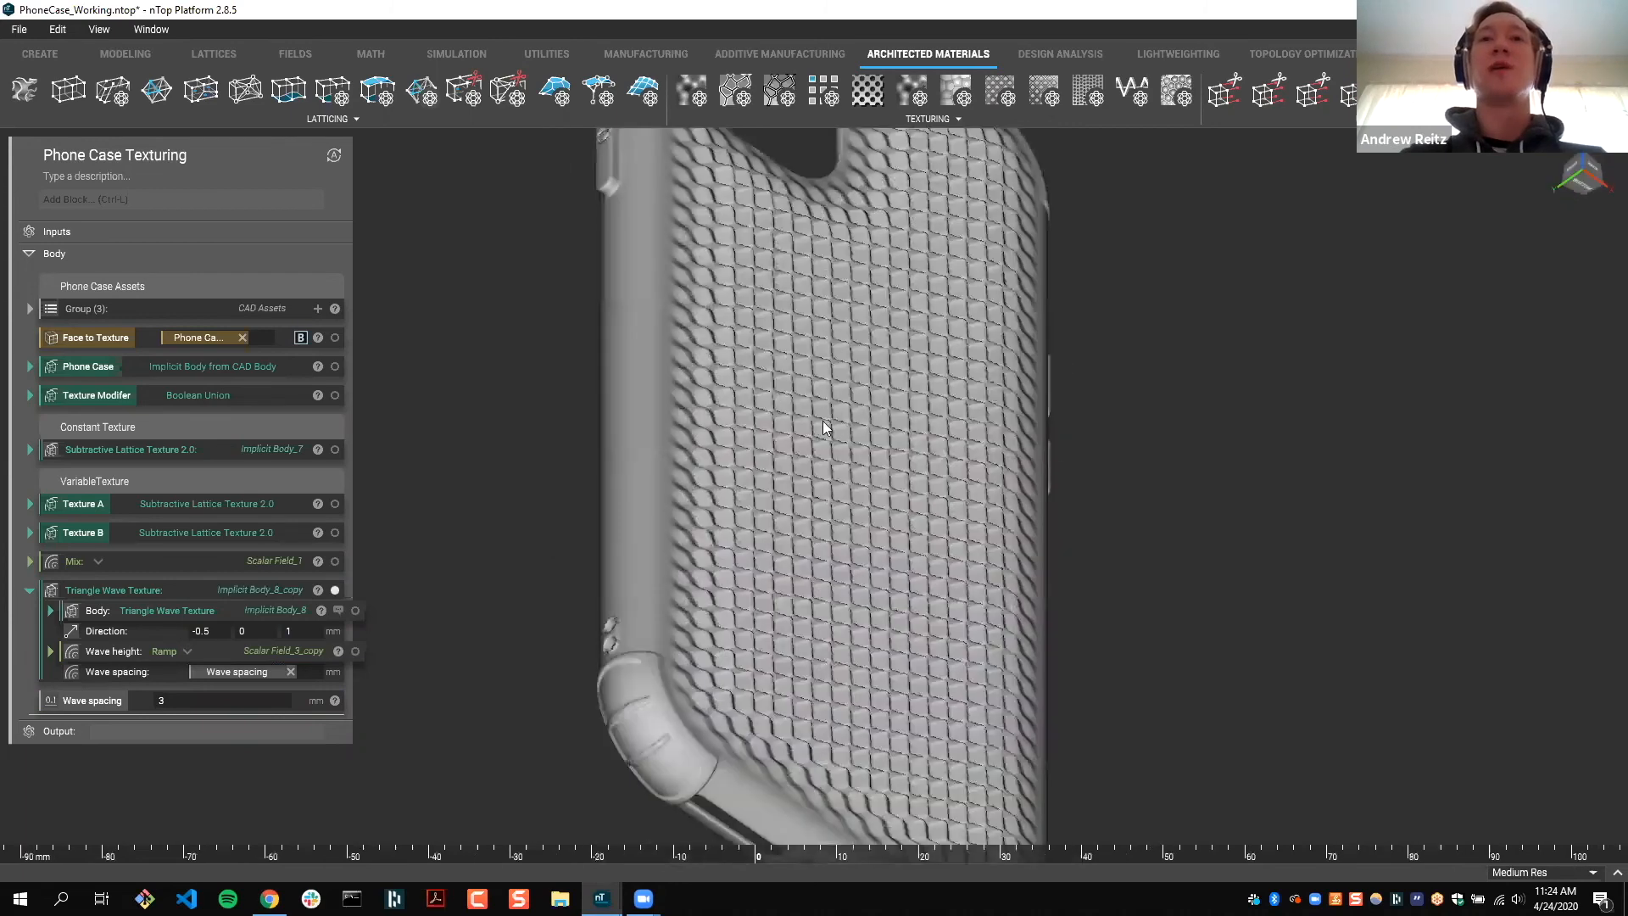
right_click_drag(529, 578, 693, 516)
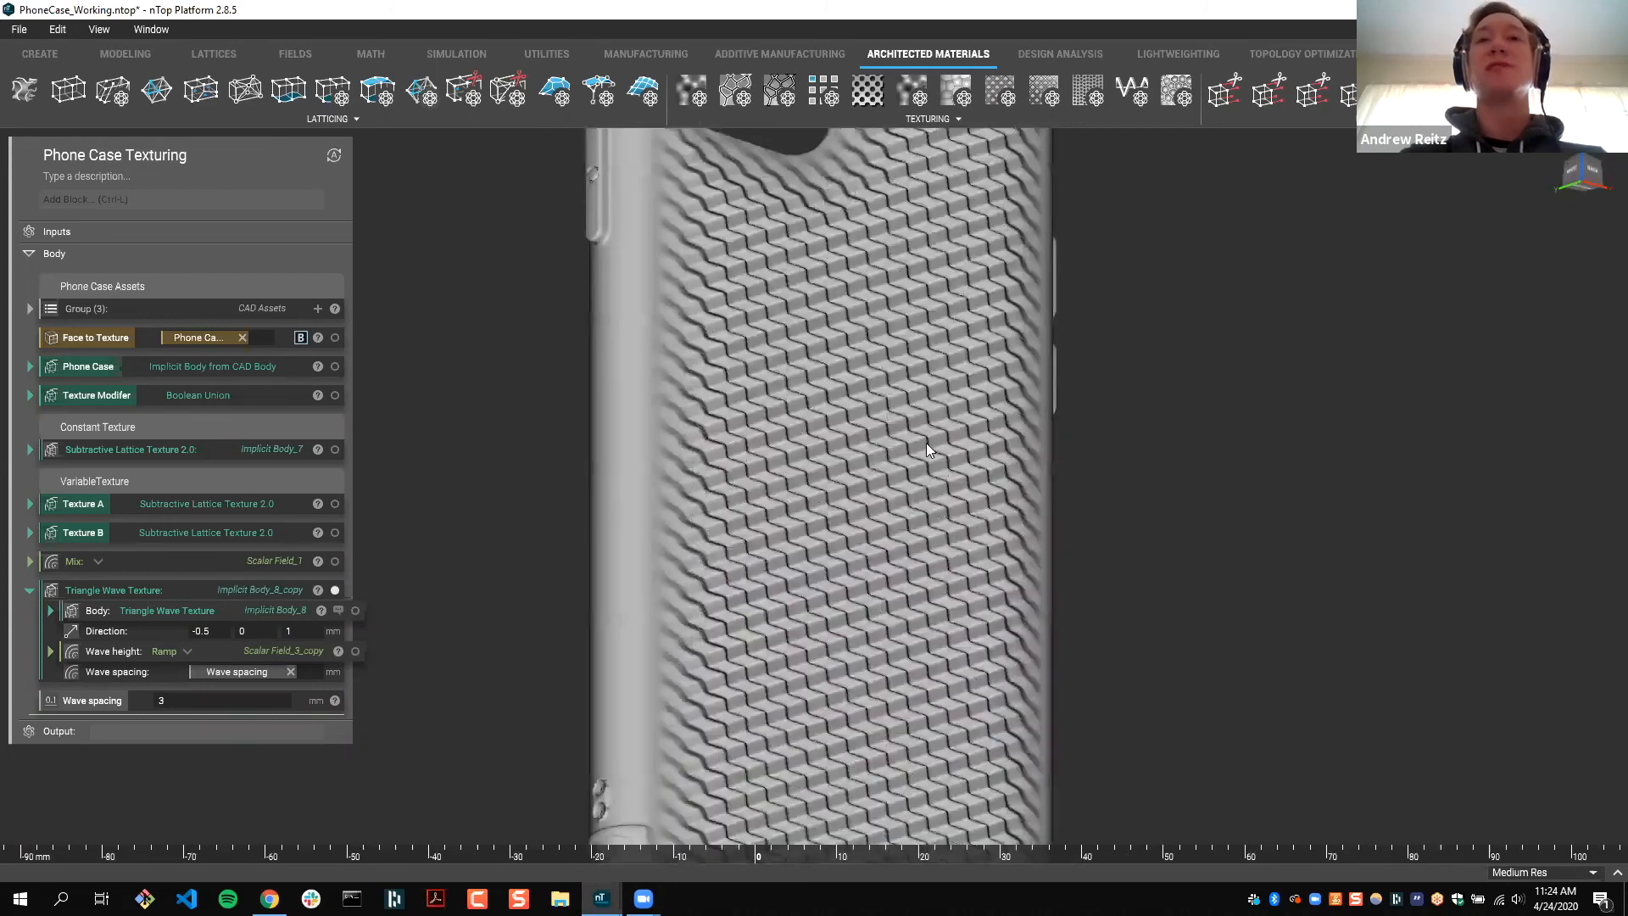
right_click_drag(926, 443, 814, 498)
scroll(854, 460, "down", 3)
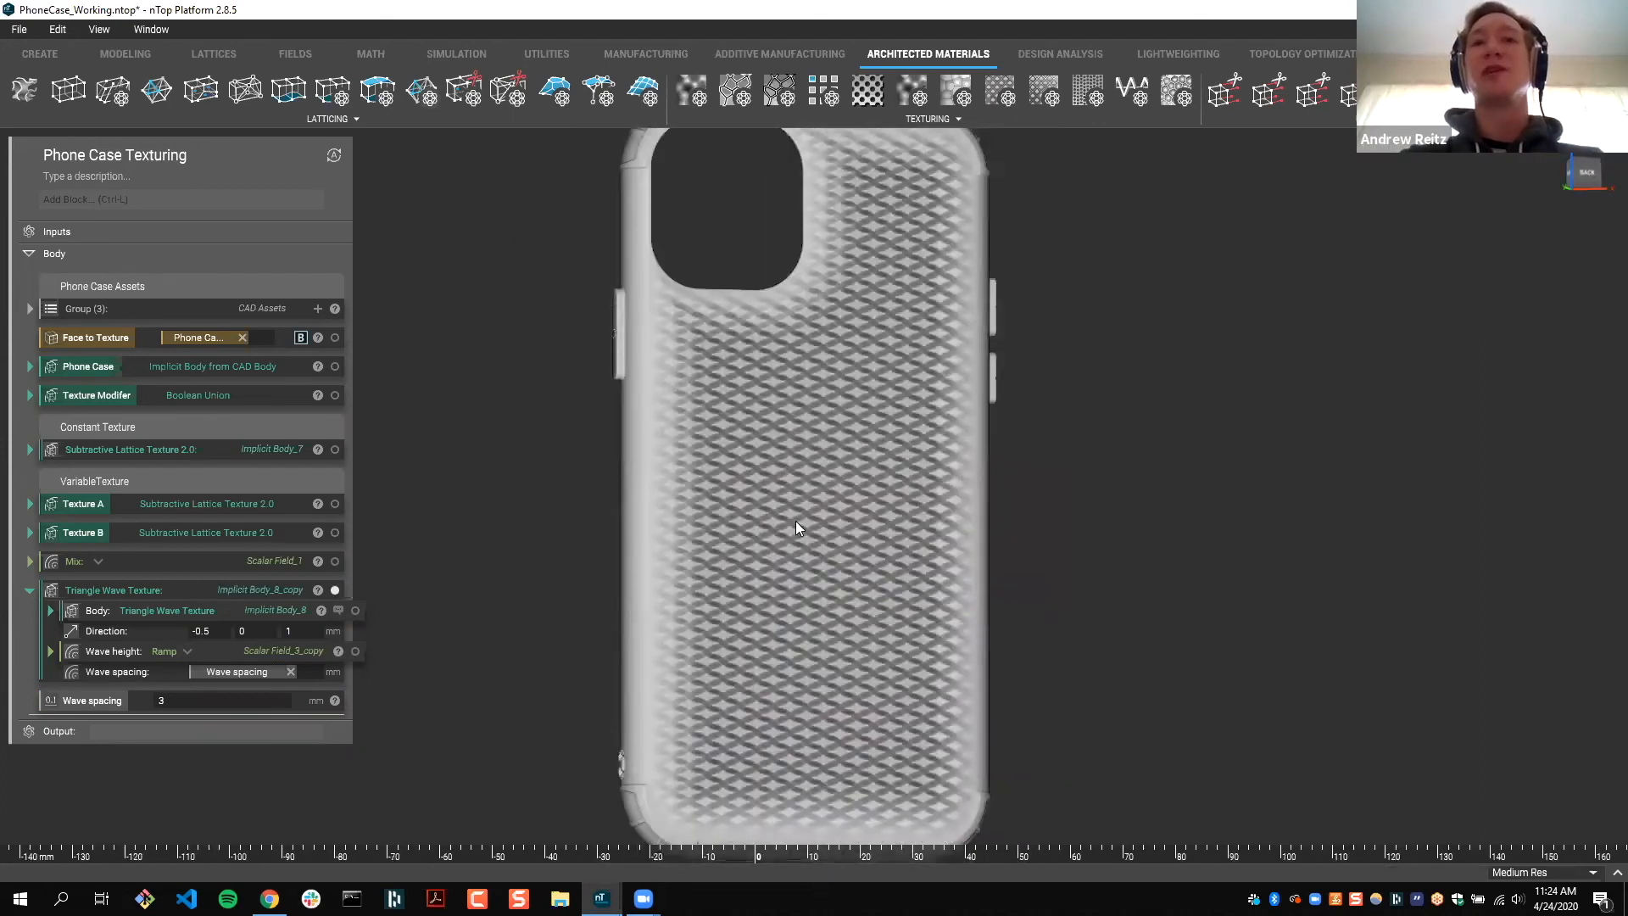
right_click_drag(666, 688, 755, 704)
scroll(892, 714, "down", 1)
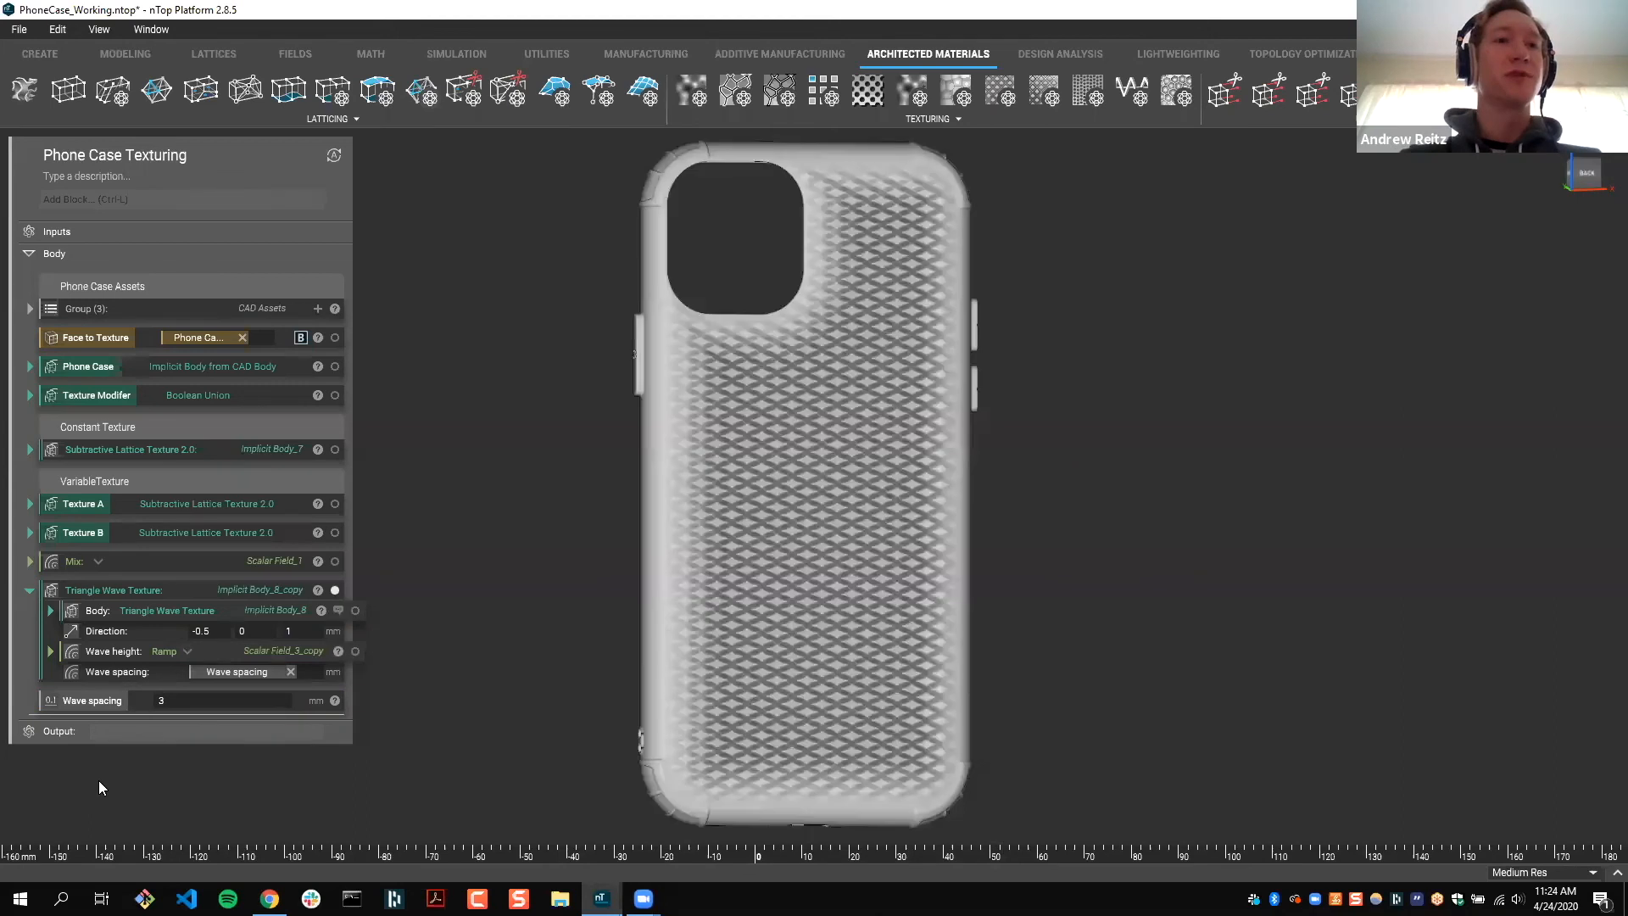
Step: Expand the nested Triangle Wave Texture and add an empty Ramp block below the Wave spacing variable
left_click(91, 782)
left_click(181, 202)
type("ramp")
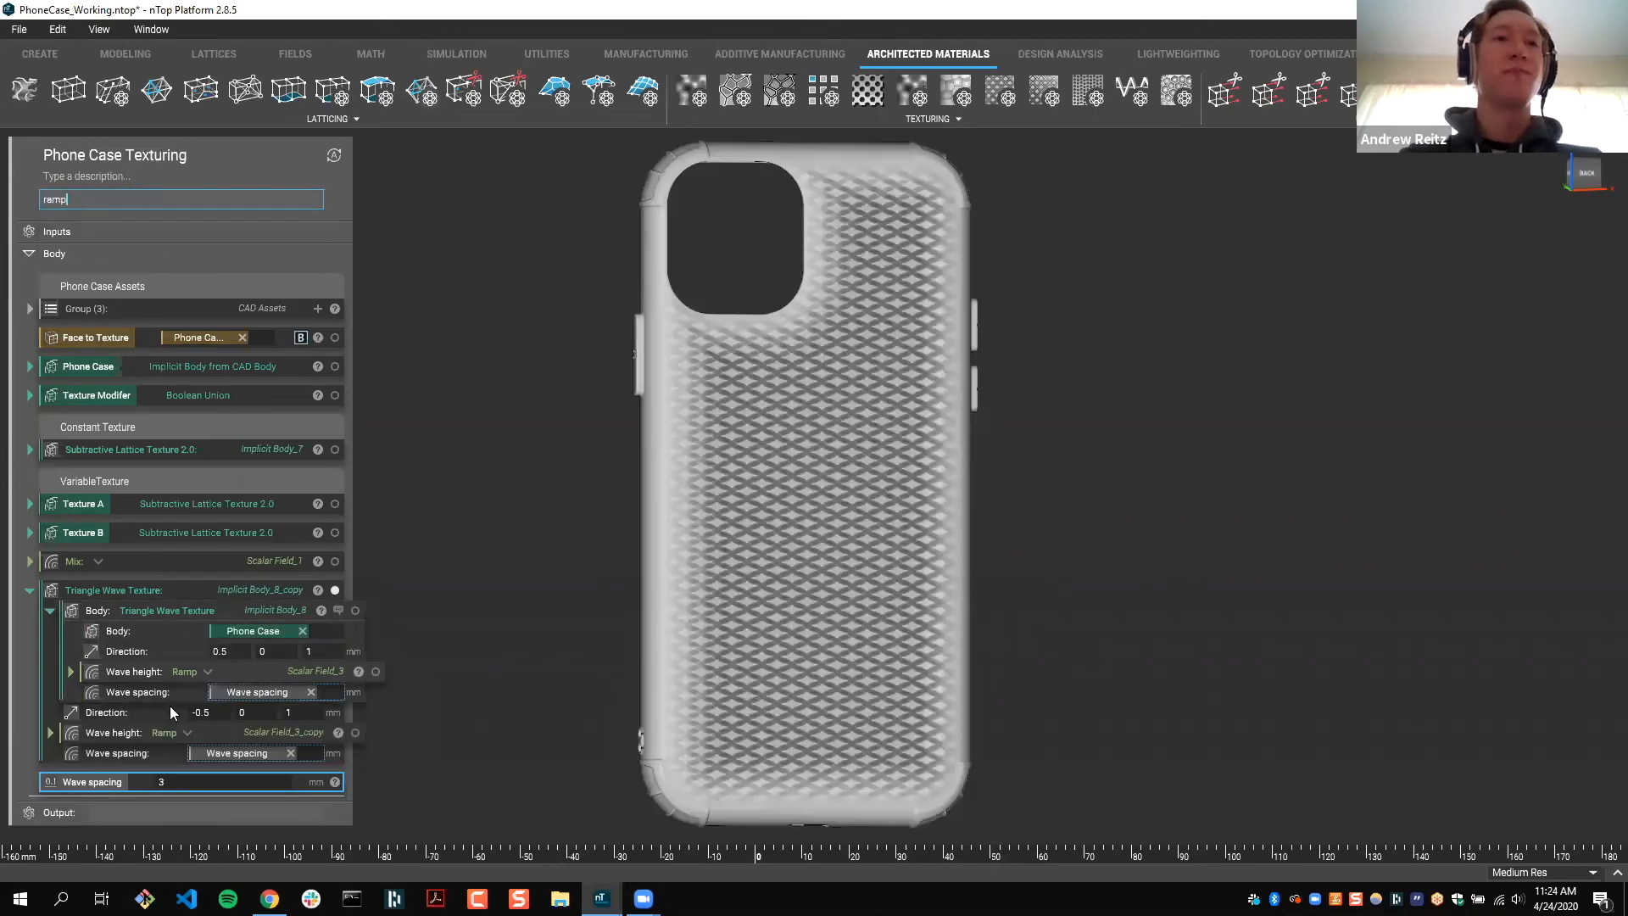
key("Return")
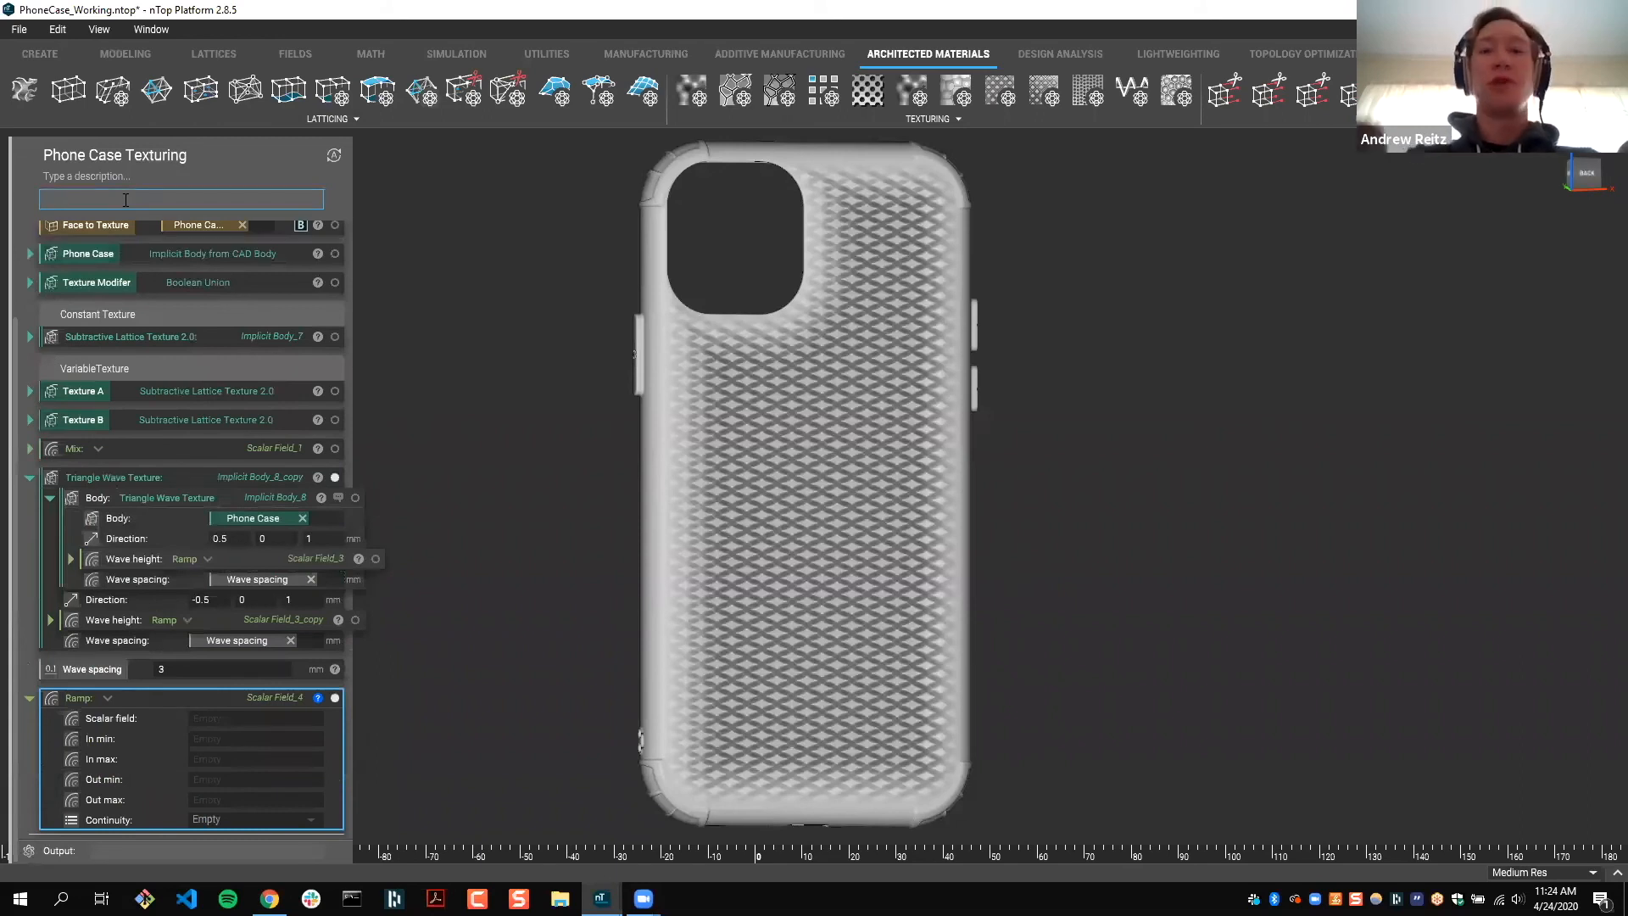
Step: Add a Point Variable with coordinates 0, 0, 0 below the Ramp block
type("point var")
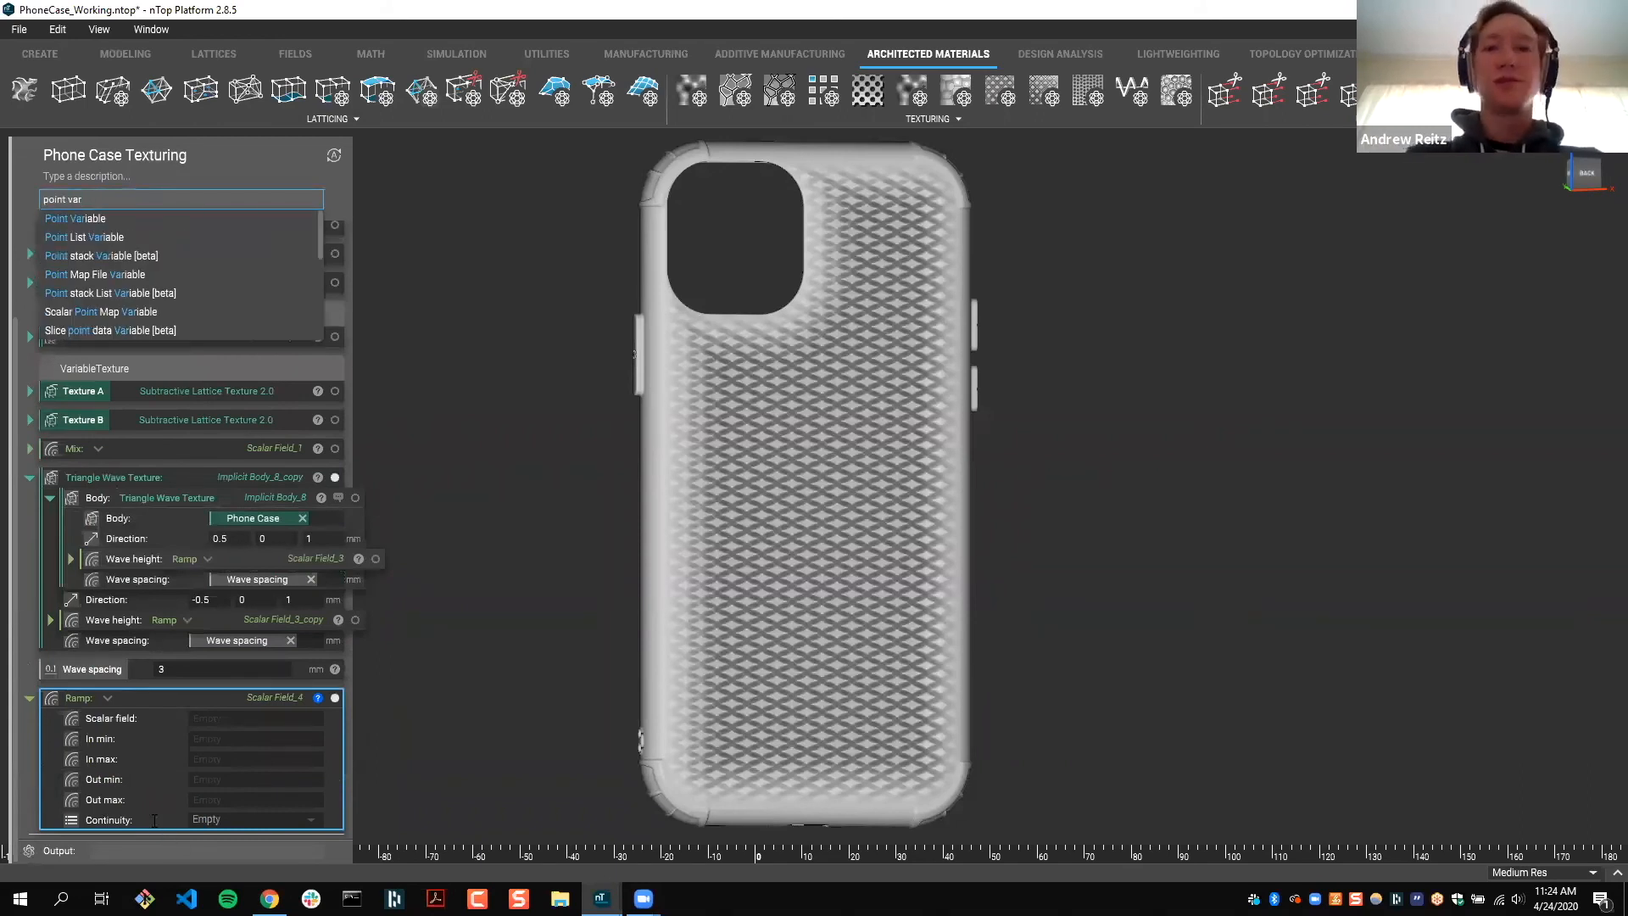
key("Return")
type("0")
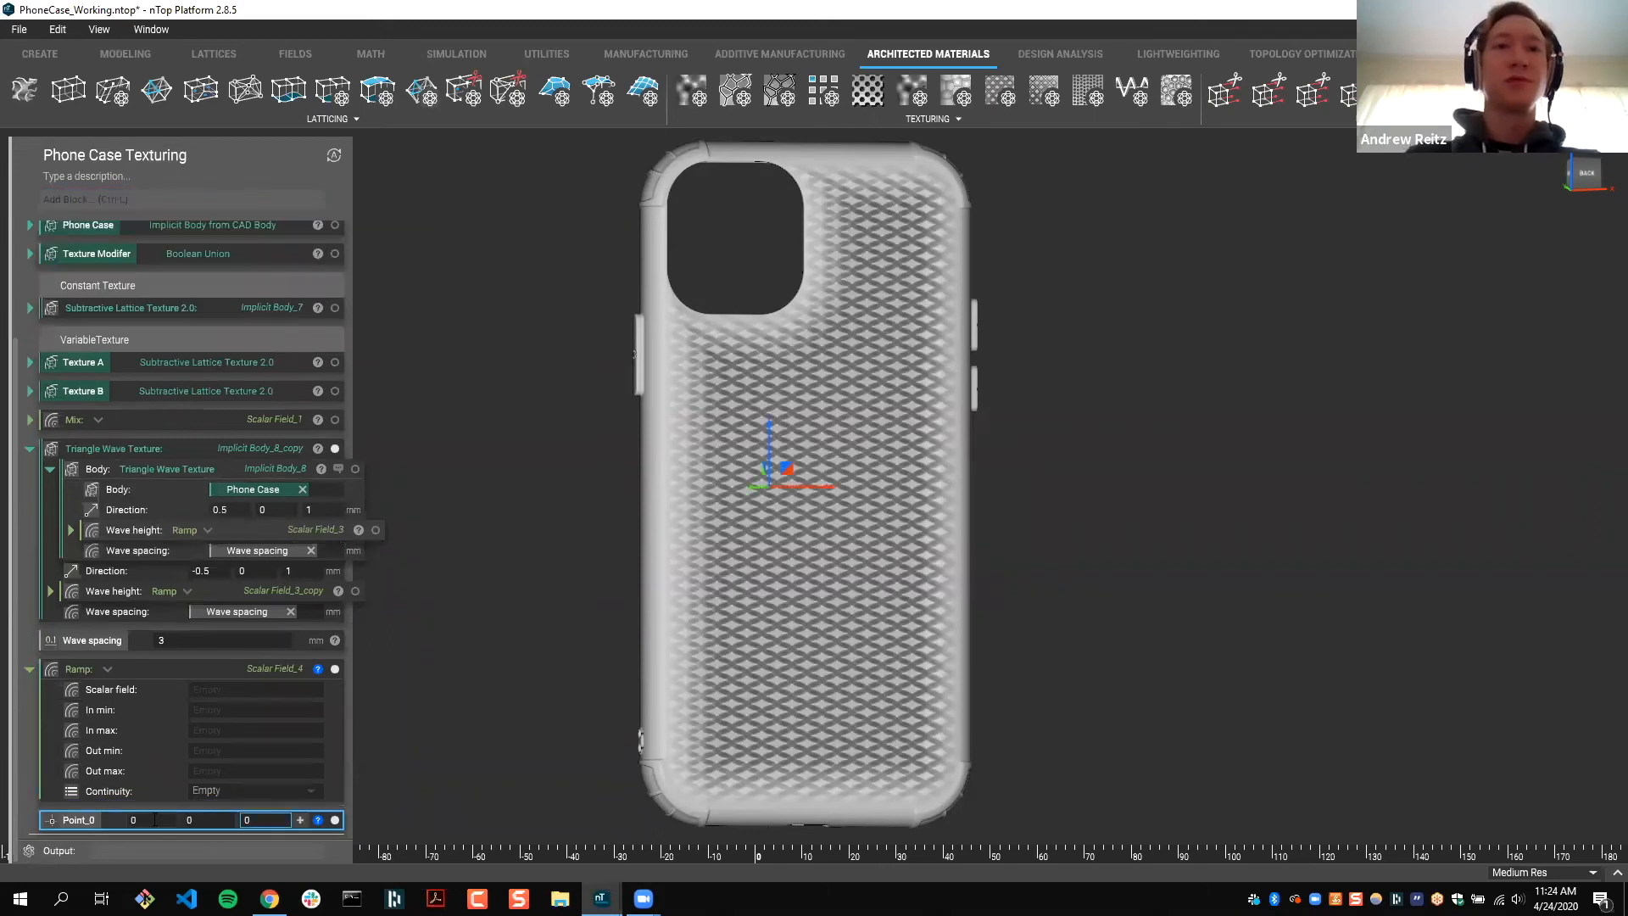
left_click(499, 597)
left_click(268, 819)
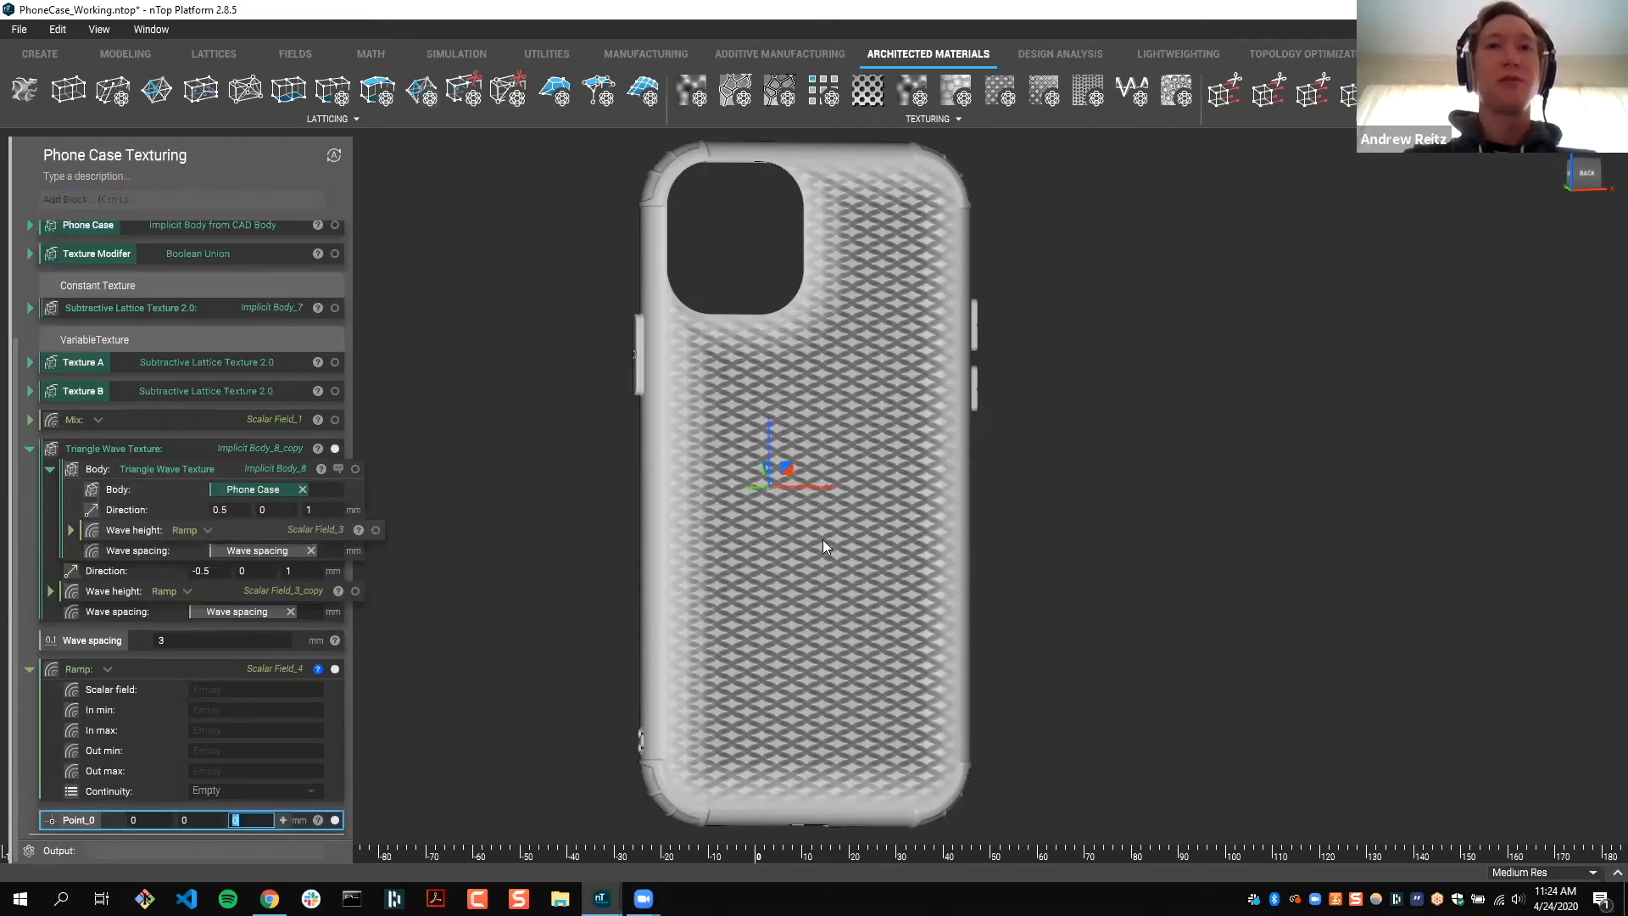
Step: Move the point along Y to about -33.3 mm so it sits near the case's textured back, and return to the back view
middle_click_drag(846, 586, 806, 622)
middle_click_drag(782, 513, 853, 378)
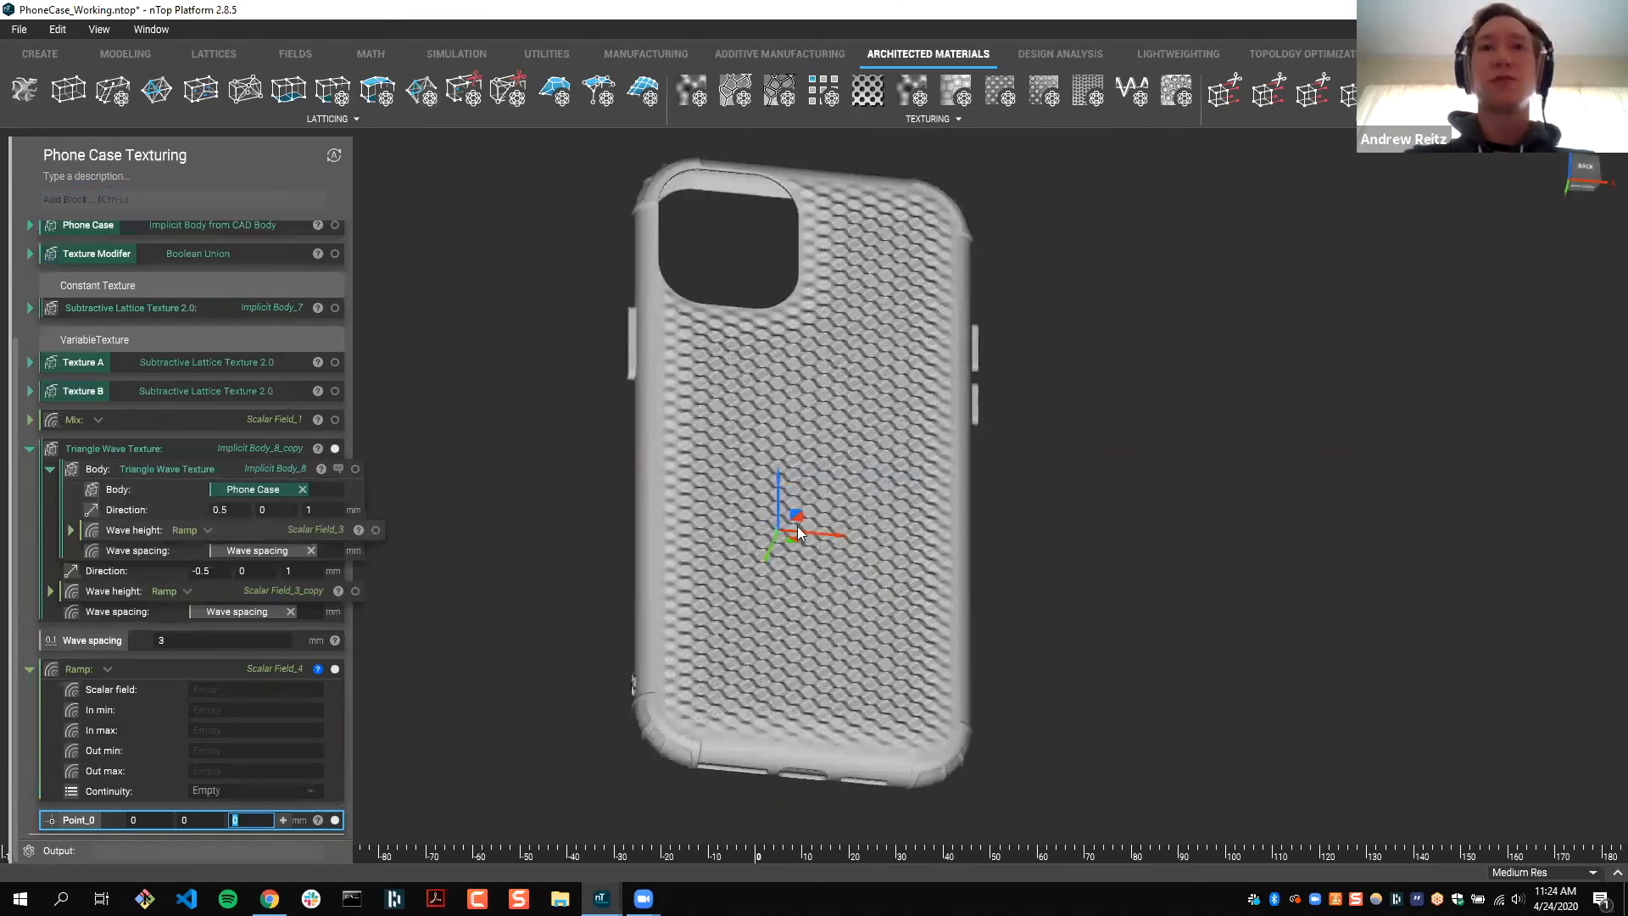
middle_click_drag(797, 525, 806, 424)
left_click_drag(800, 611, 809, 415)
middle_click_drag(950, 592, 920, 458)
left_click(957, 646)
left_click(206, 819)
left_click_drag(798, 406, 803, 491)
left_click(871, 414)
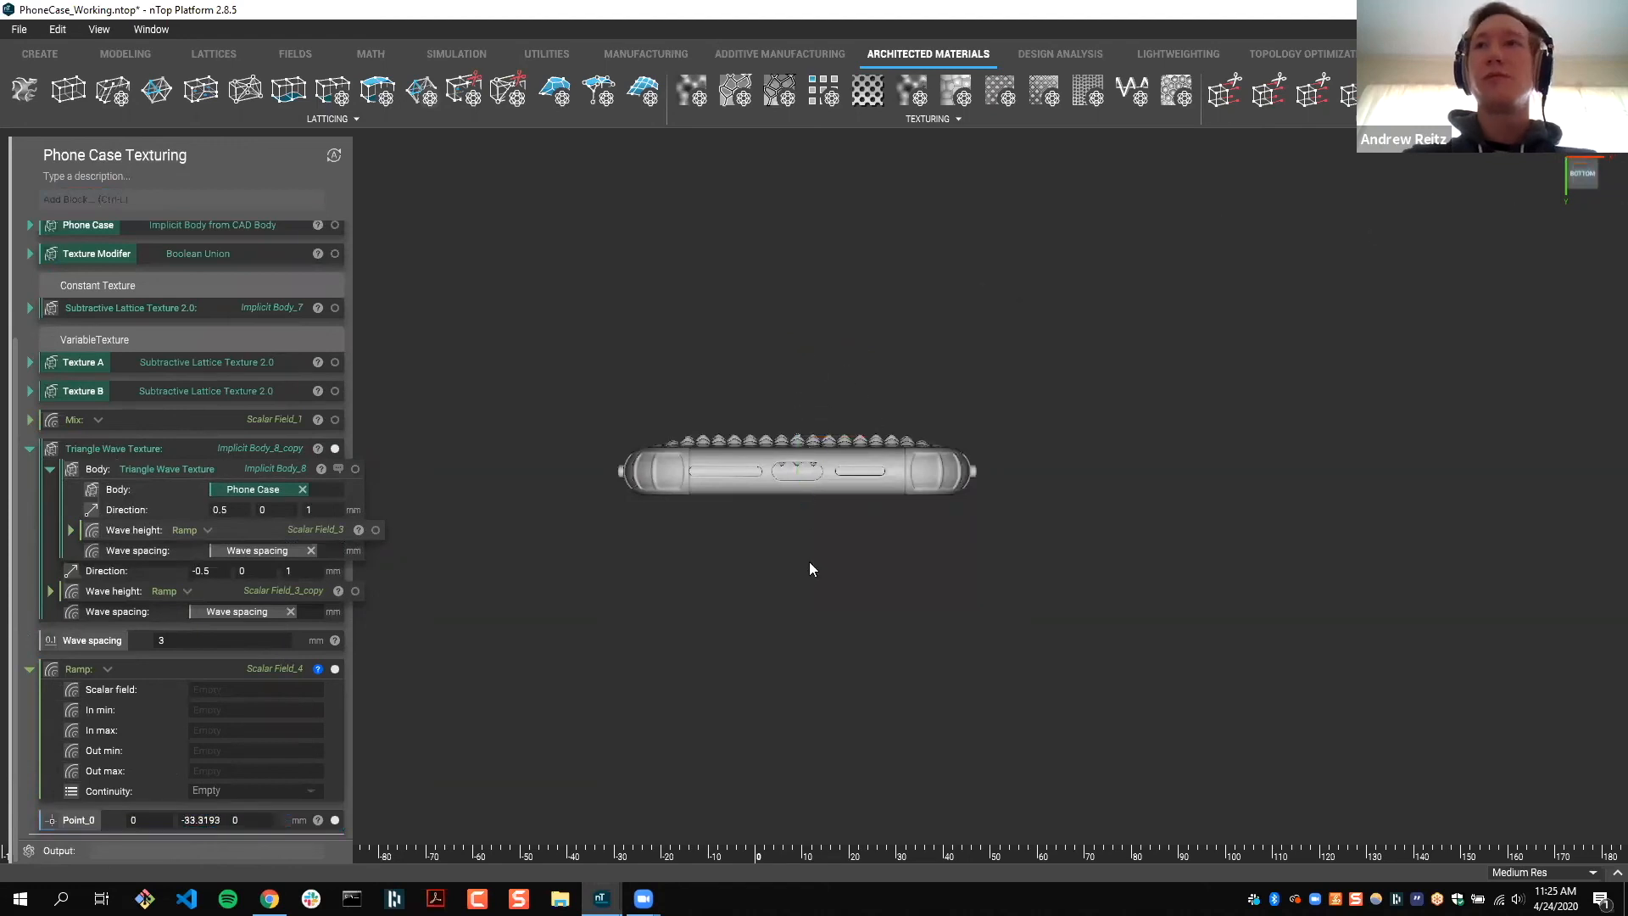
middle_click_drag(914, 520, 813, 511)
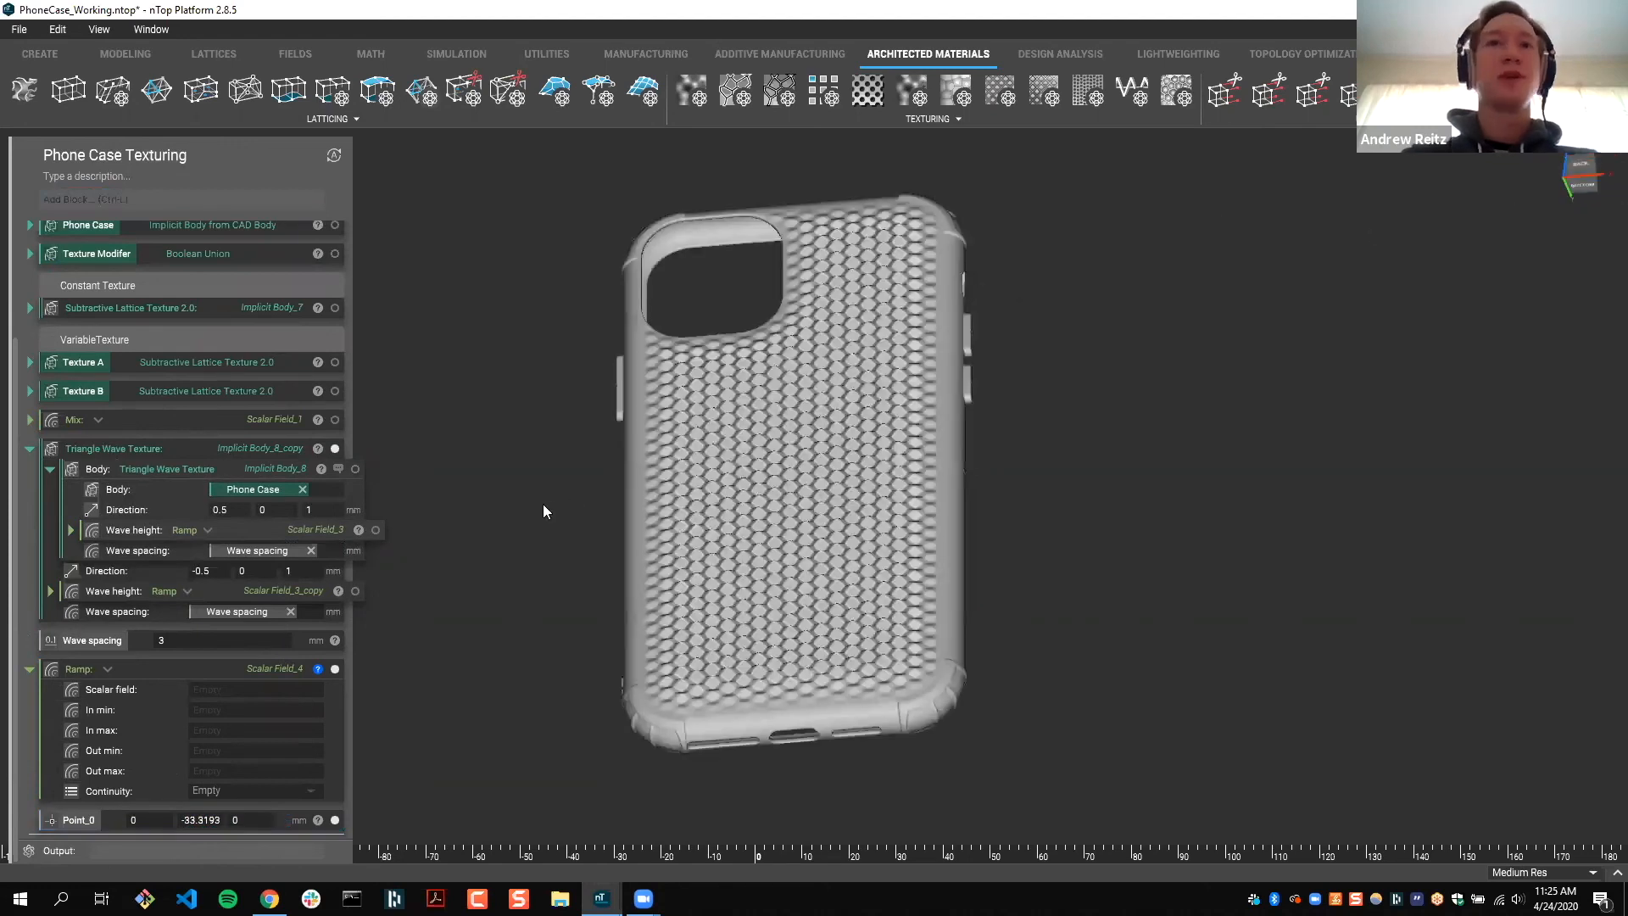
key("v")
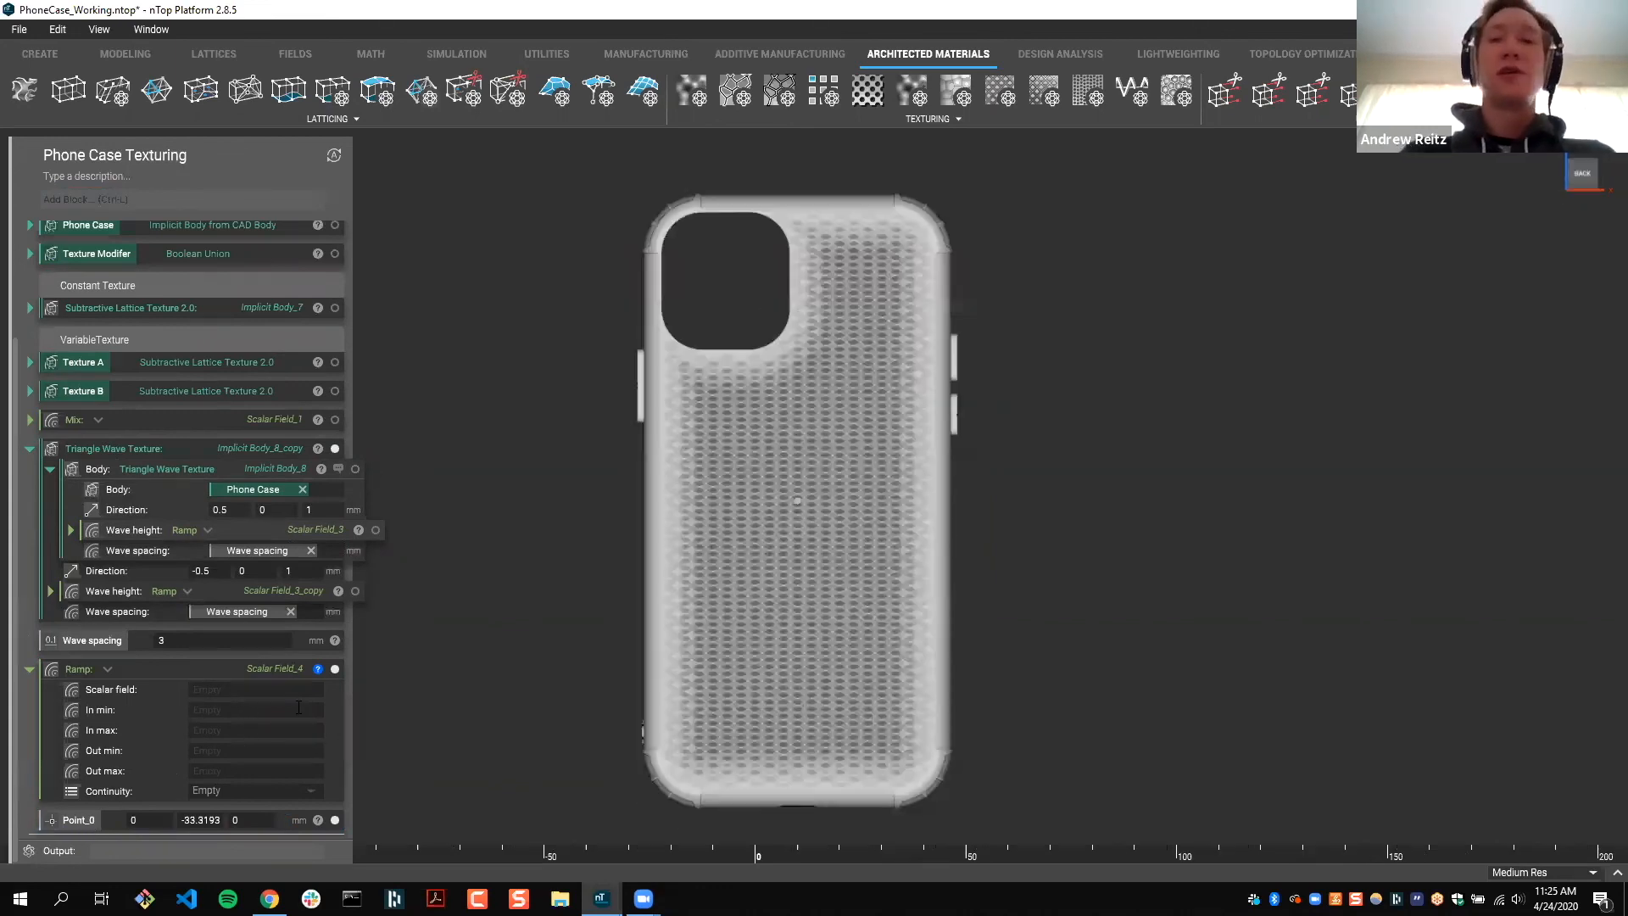
Step: Use the point as the Ramp's scalar field, with In min 0 and In max 75 mm
left_click(298, 708)
type("0")
key("Tab")
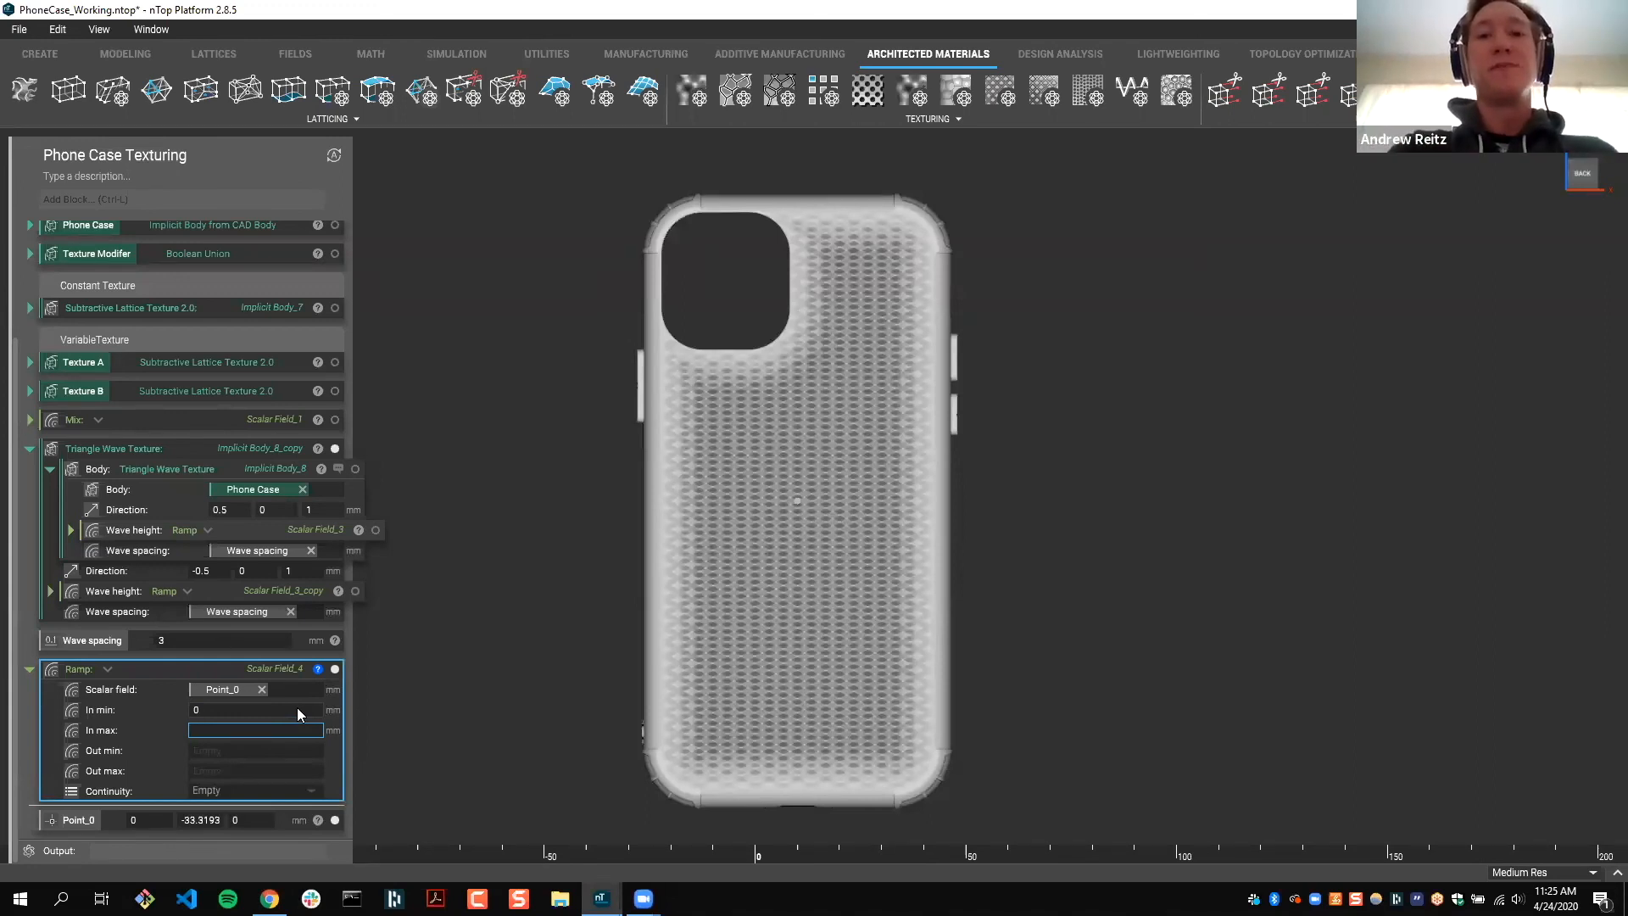
type("75")
key("Tab")
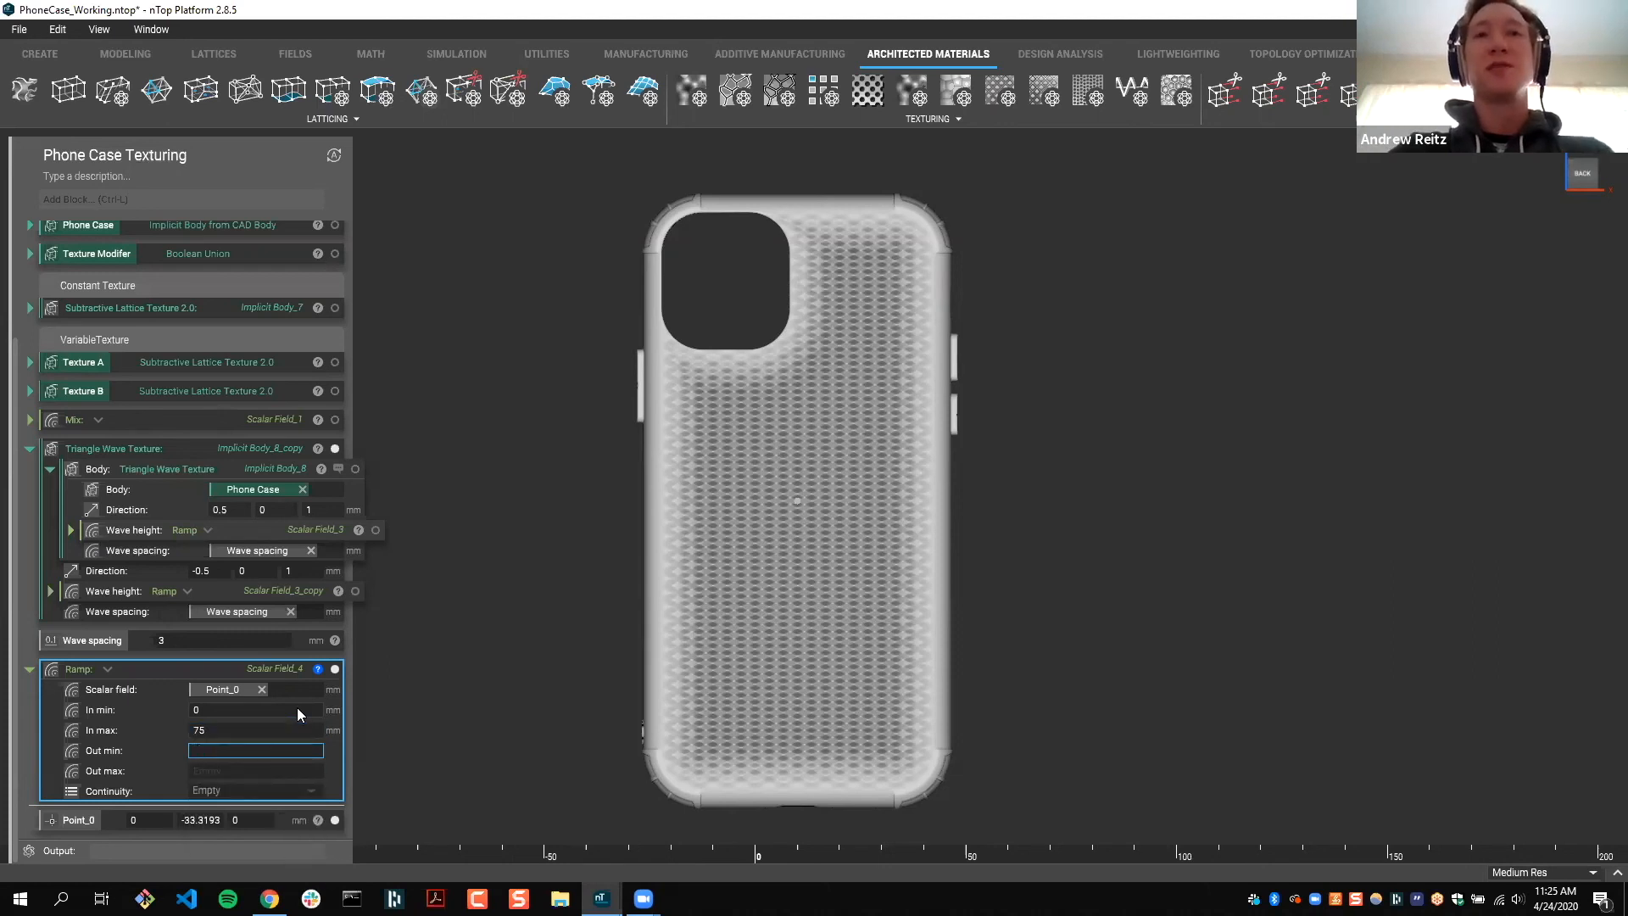
Step: Set the Ramp's Out min to 4 mm and Out max to 1 mm, with Geometric (C0) continuity
type("3")
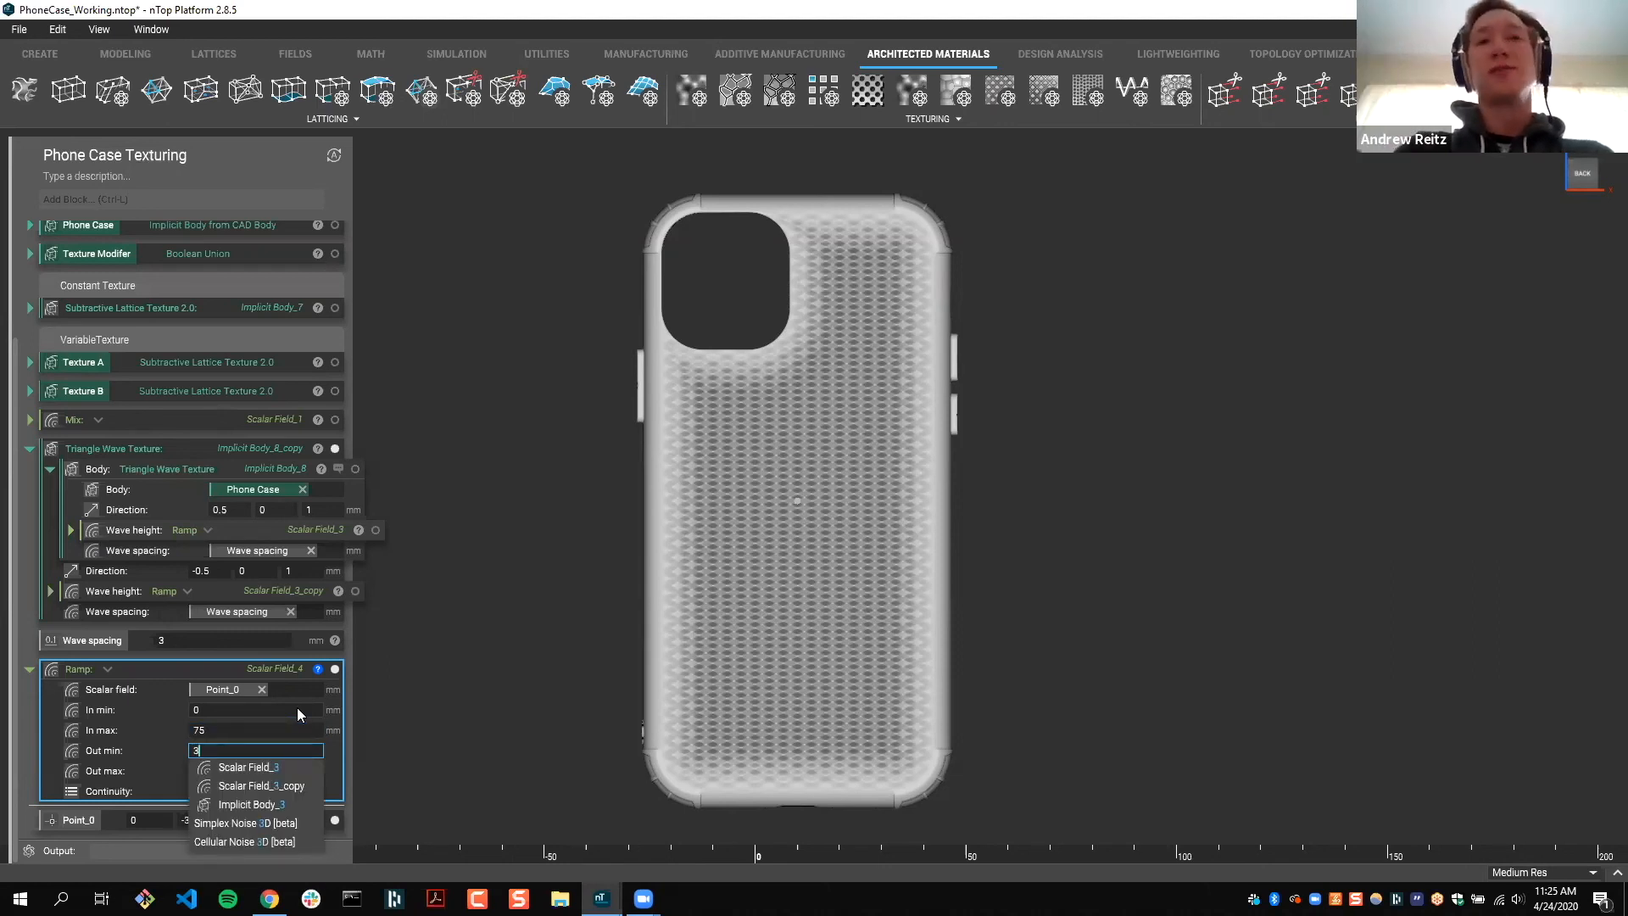
key("BackSpace")
type("4")
key("Tab")
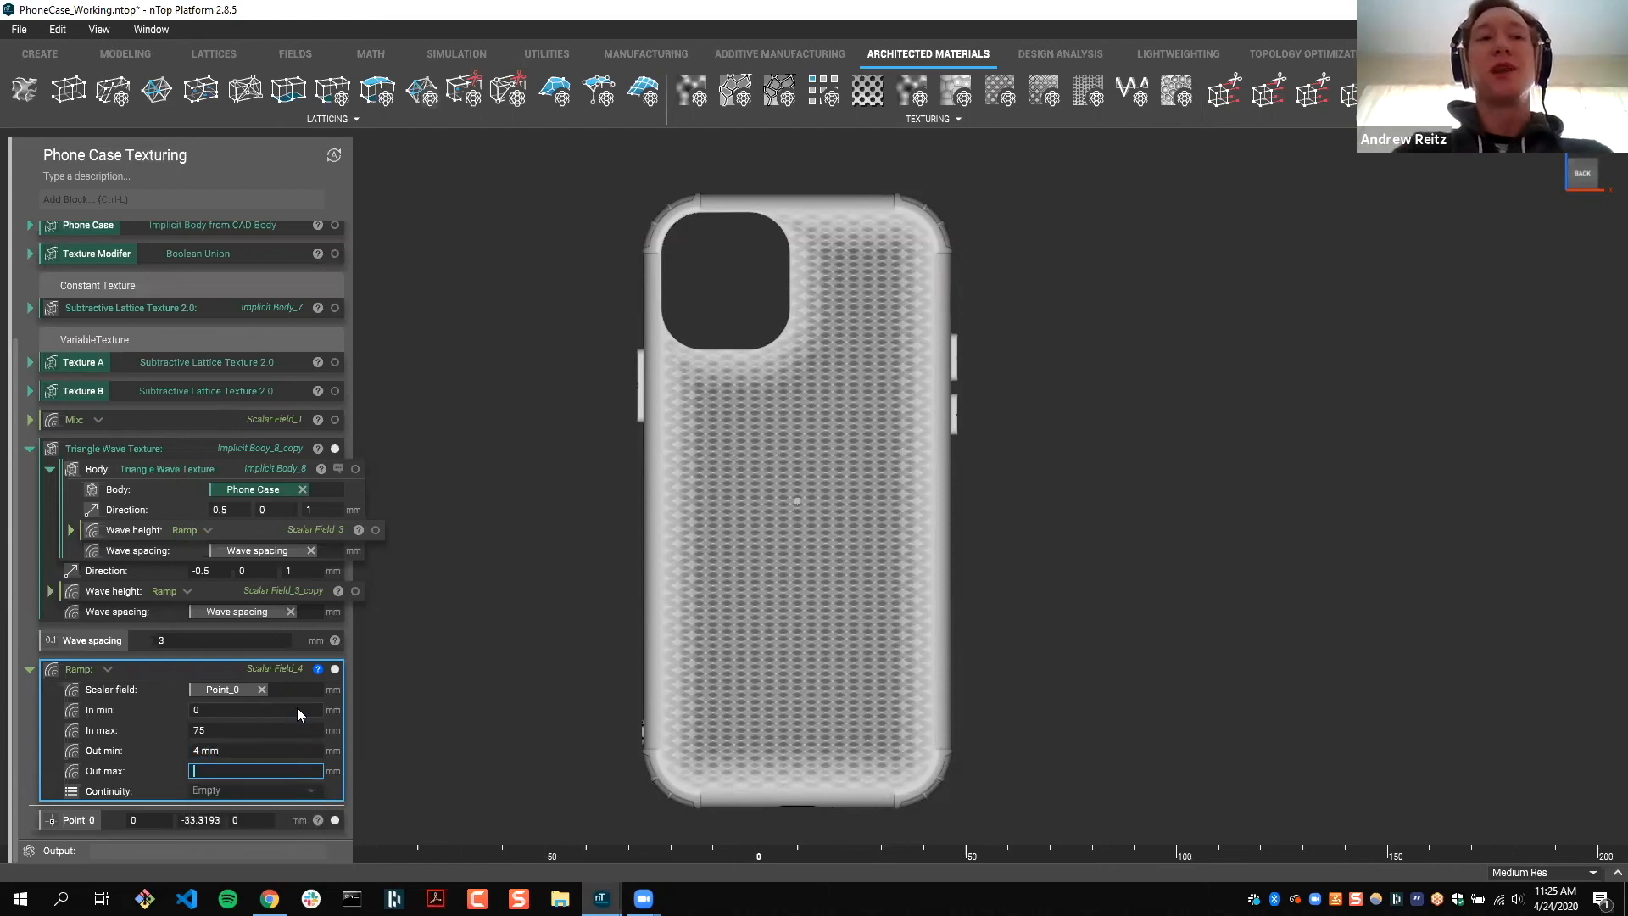
type("1")
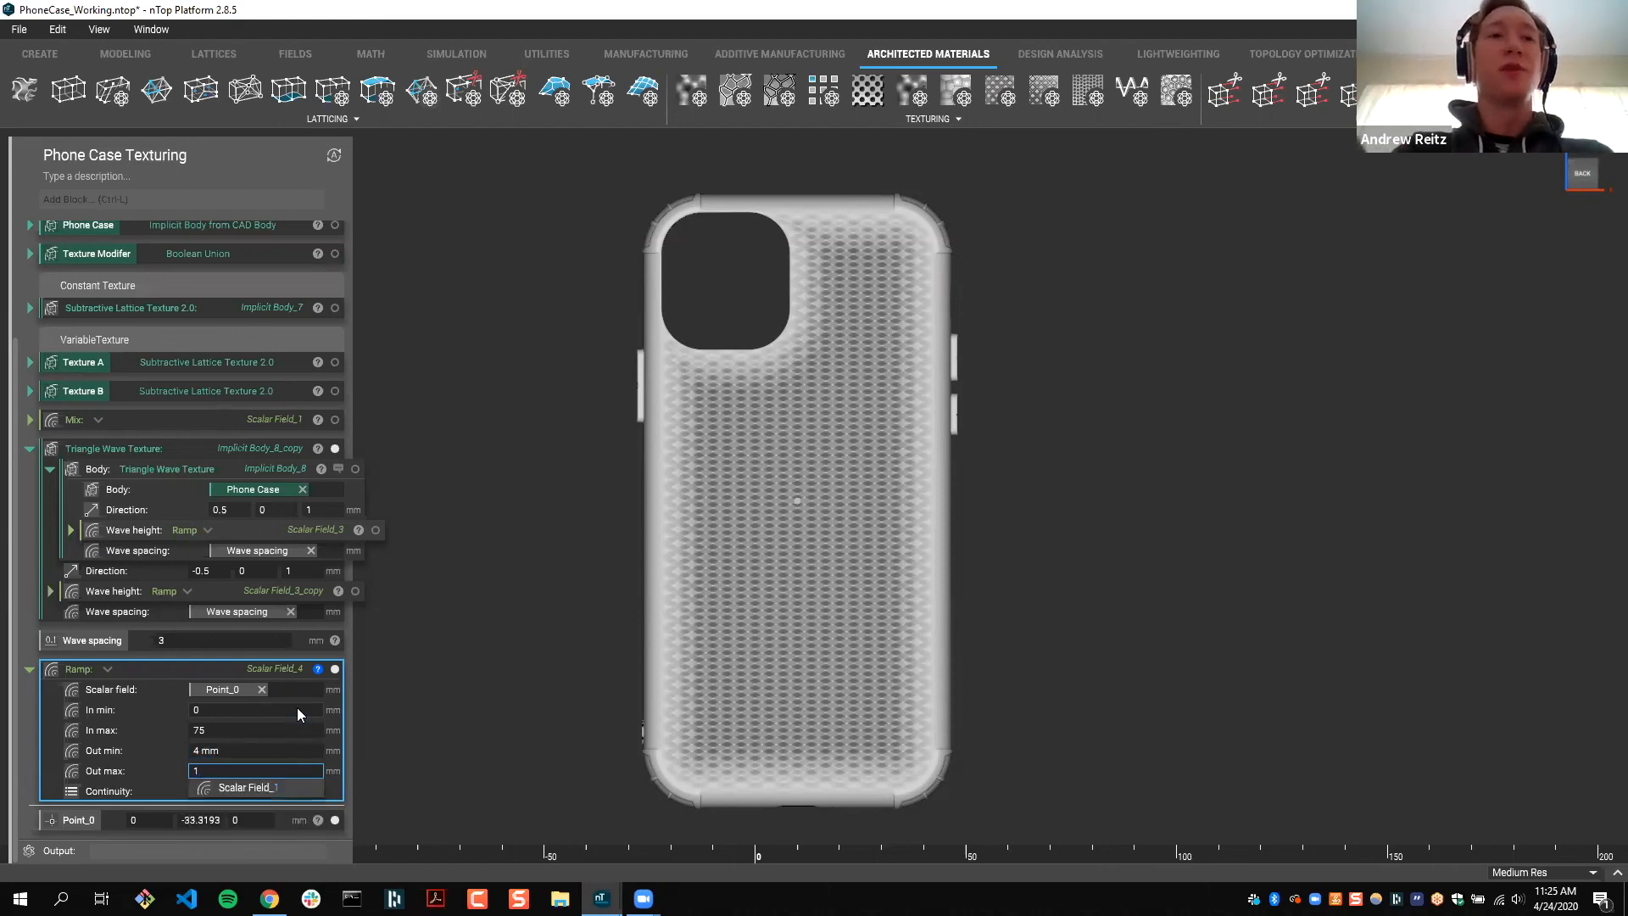
key("Tab")
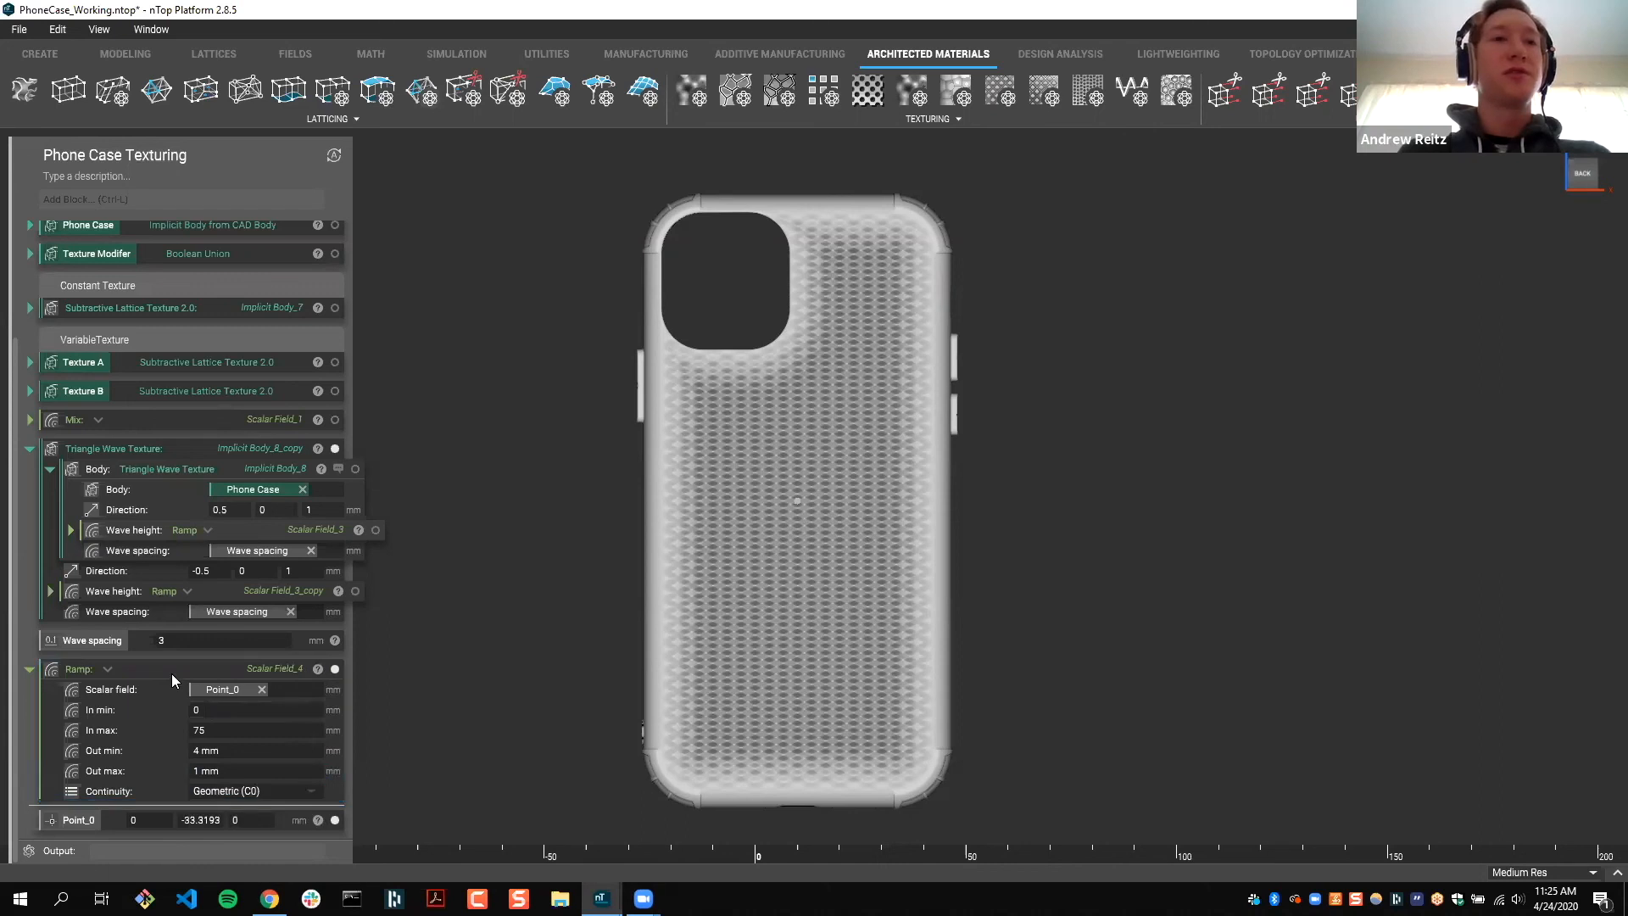
Step: Turn the Ramp into a variable named Wave Spacing Modifier and collapse it
right_click(171, 674)
left_click(78, 669)
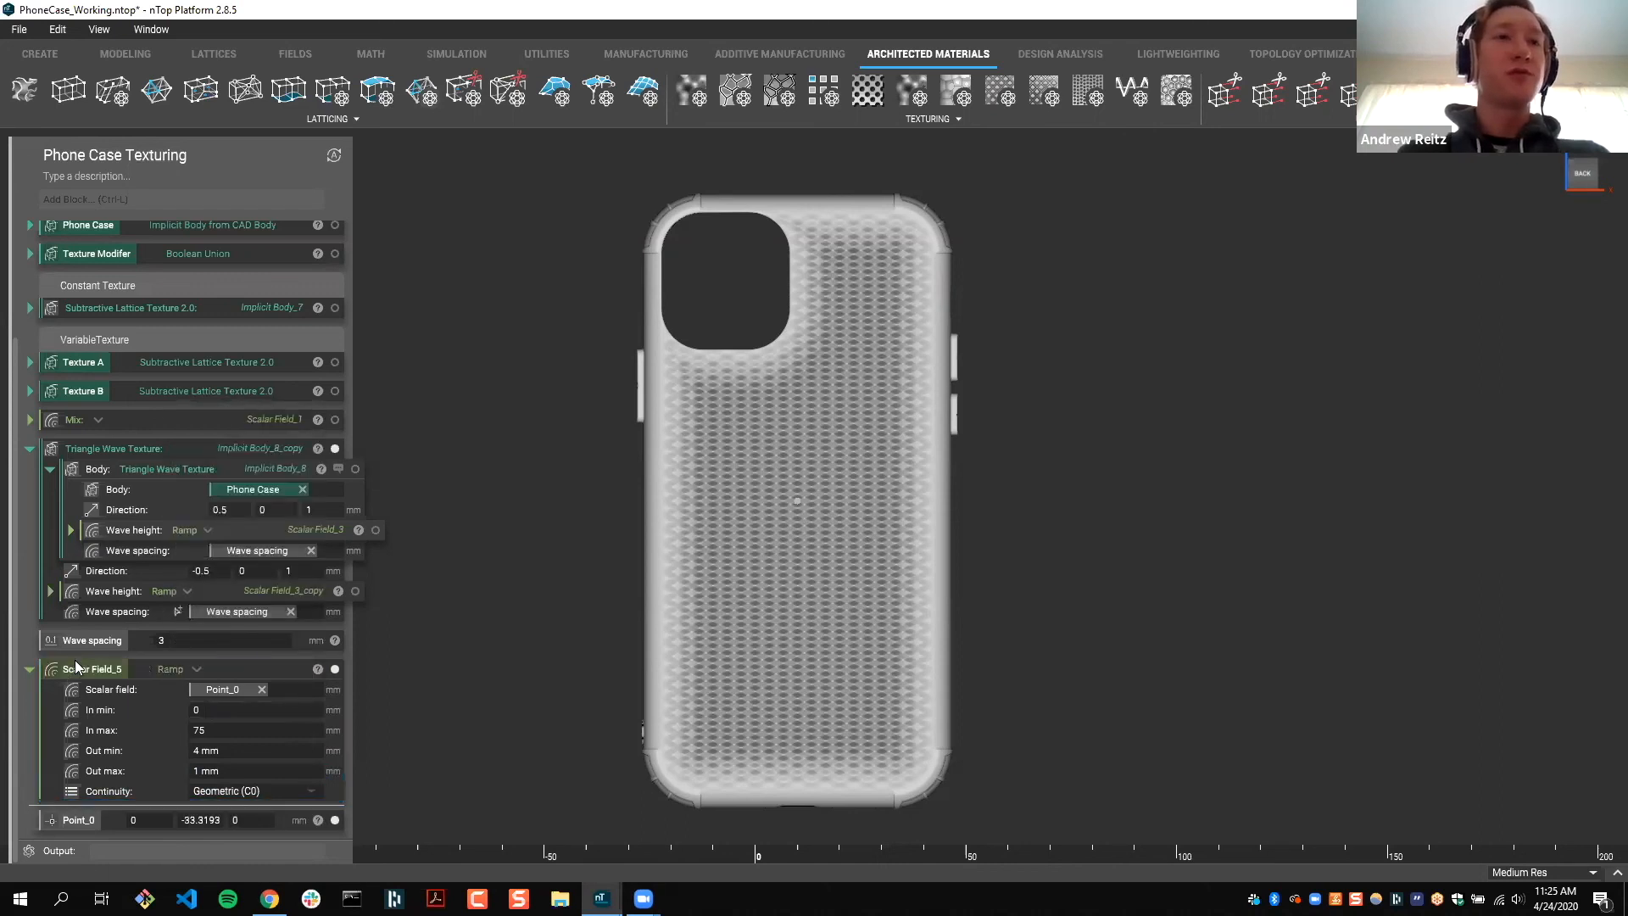
double_click(78, 669)
type("Wave Spacing Modifier")
key("Return")
left_click(28, 670)
Step: Replace the Wave spacing variable with Wave Spacing Modifier as the wave spacing of both Triangle Wave Textures
left_click_drag(92, 794, 314, 732)
left_click(292, 735)
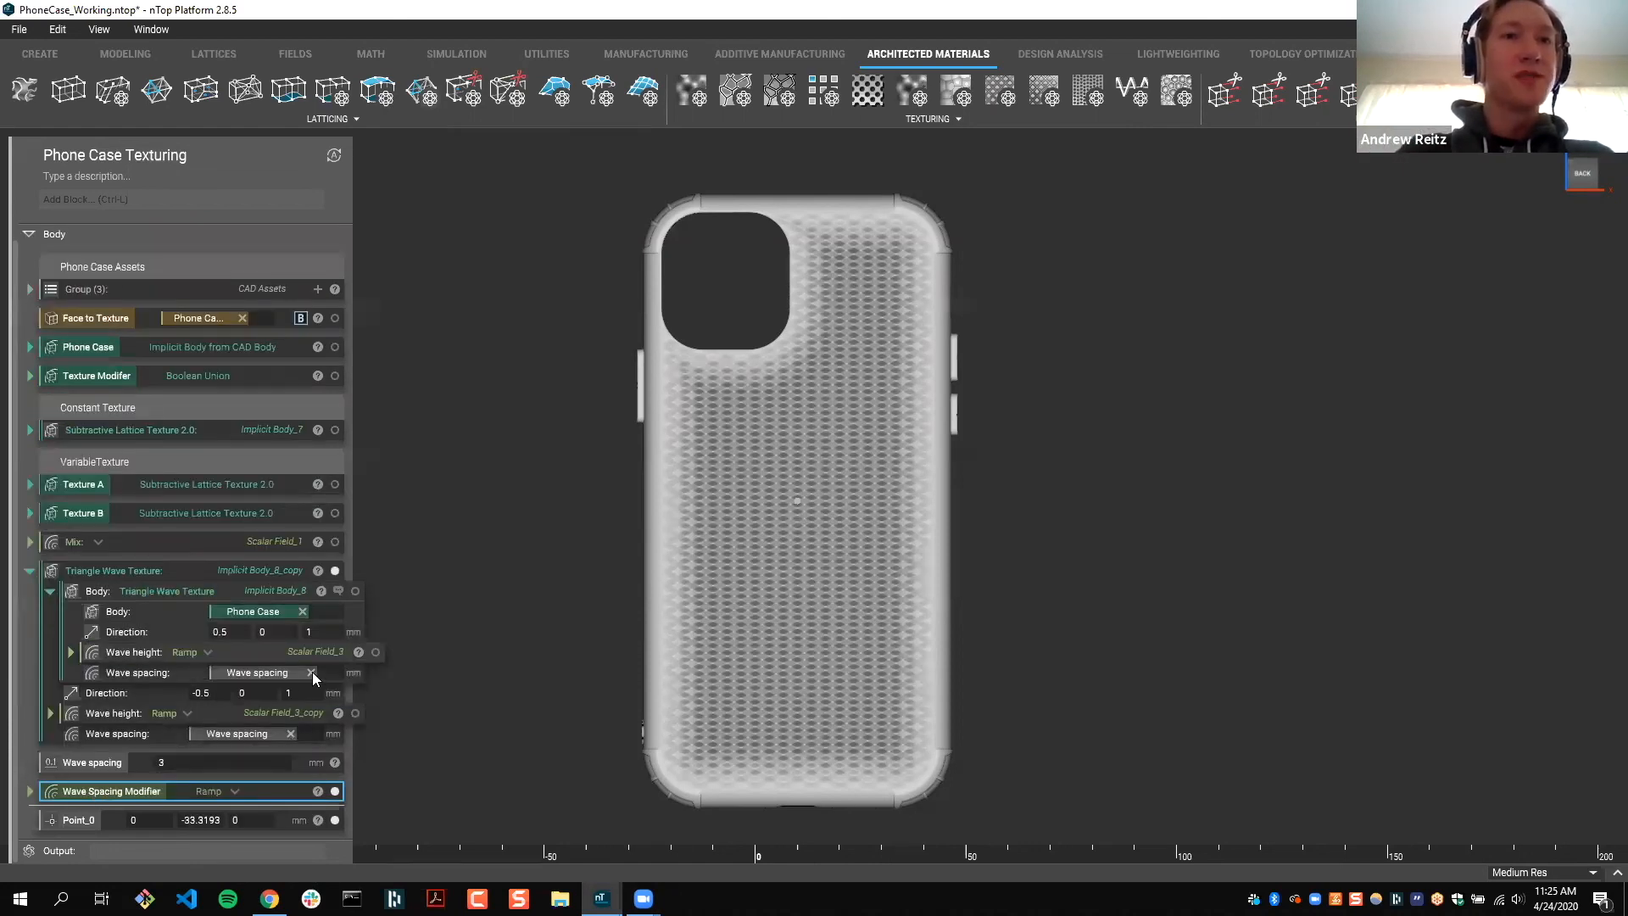
left_click(311, 672)
left_click_drag(84, 793, 254, 734)
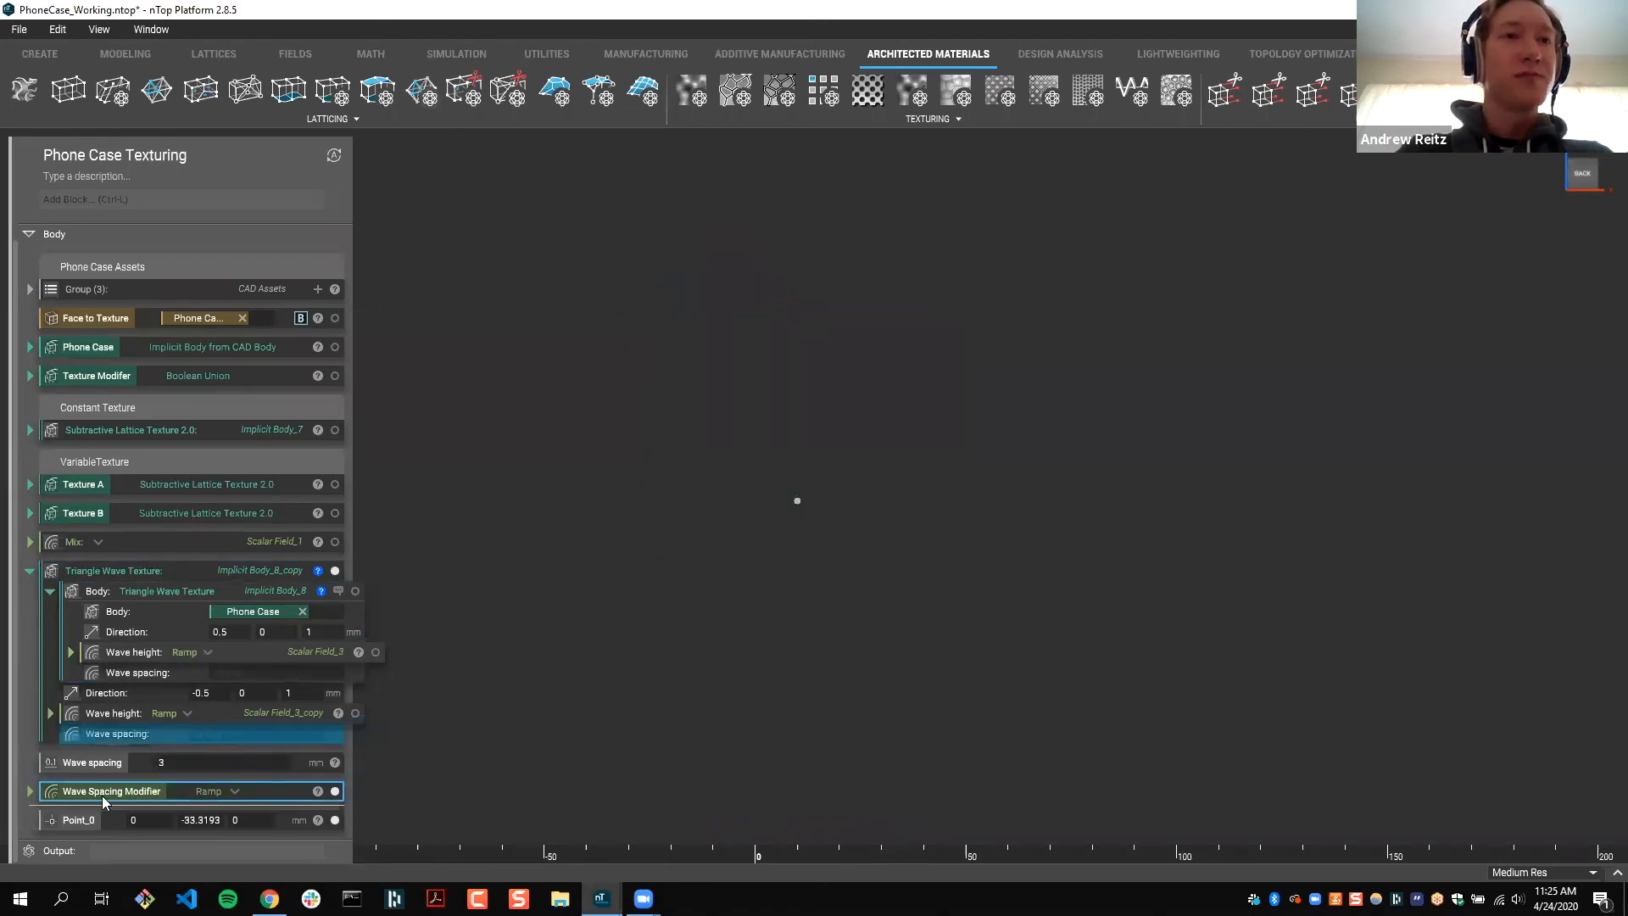
left_click_drag(95, 793, 284, 678)
left_click(237, 571)
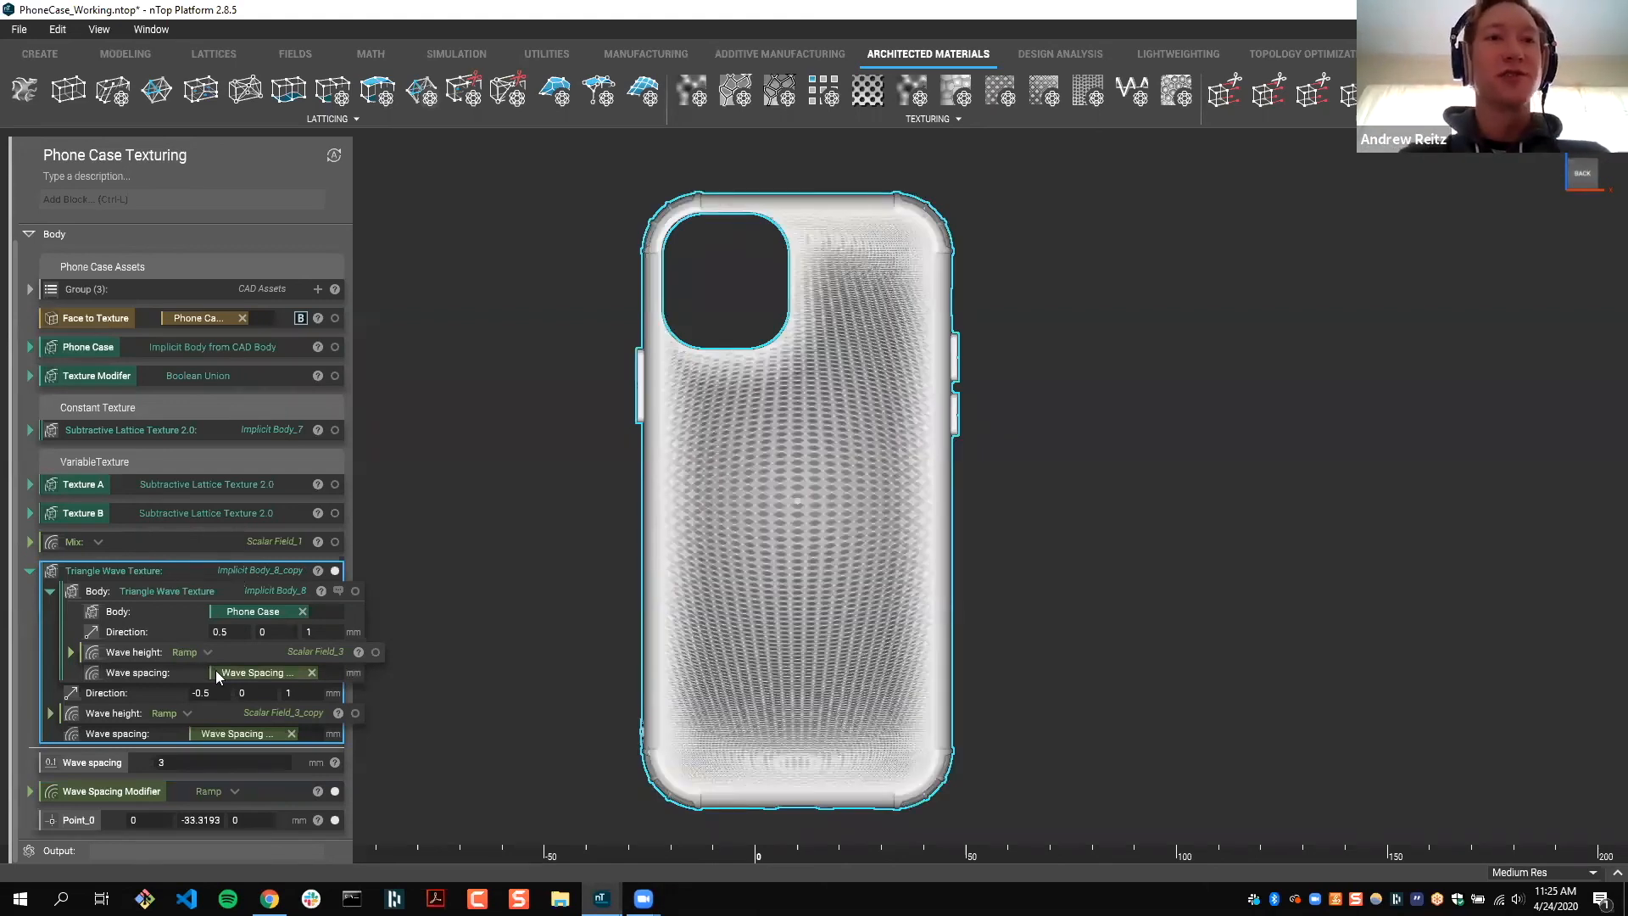
Step: Set the Wave Spacing Modifier Ramp's Out min to 5 mm and Out max to 2 mm
left_click(29, 791)
left_click(196, 750)
type("5")
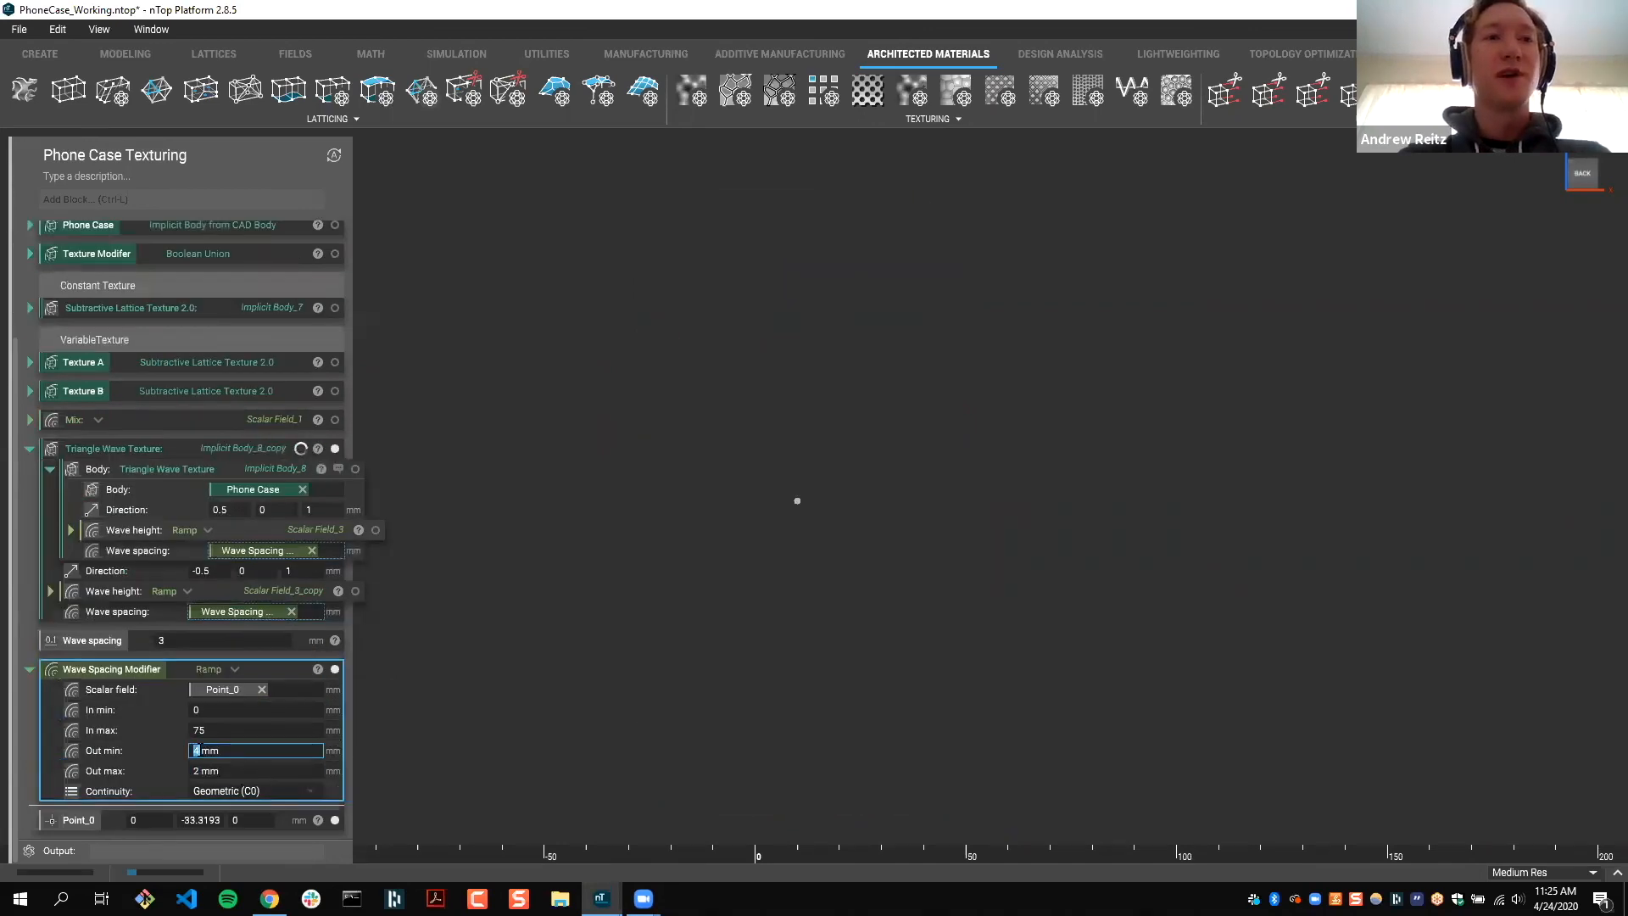
left_click(563, 721)
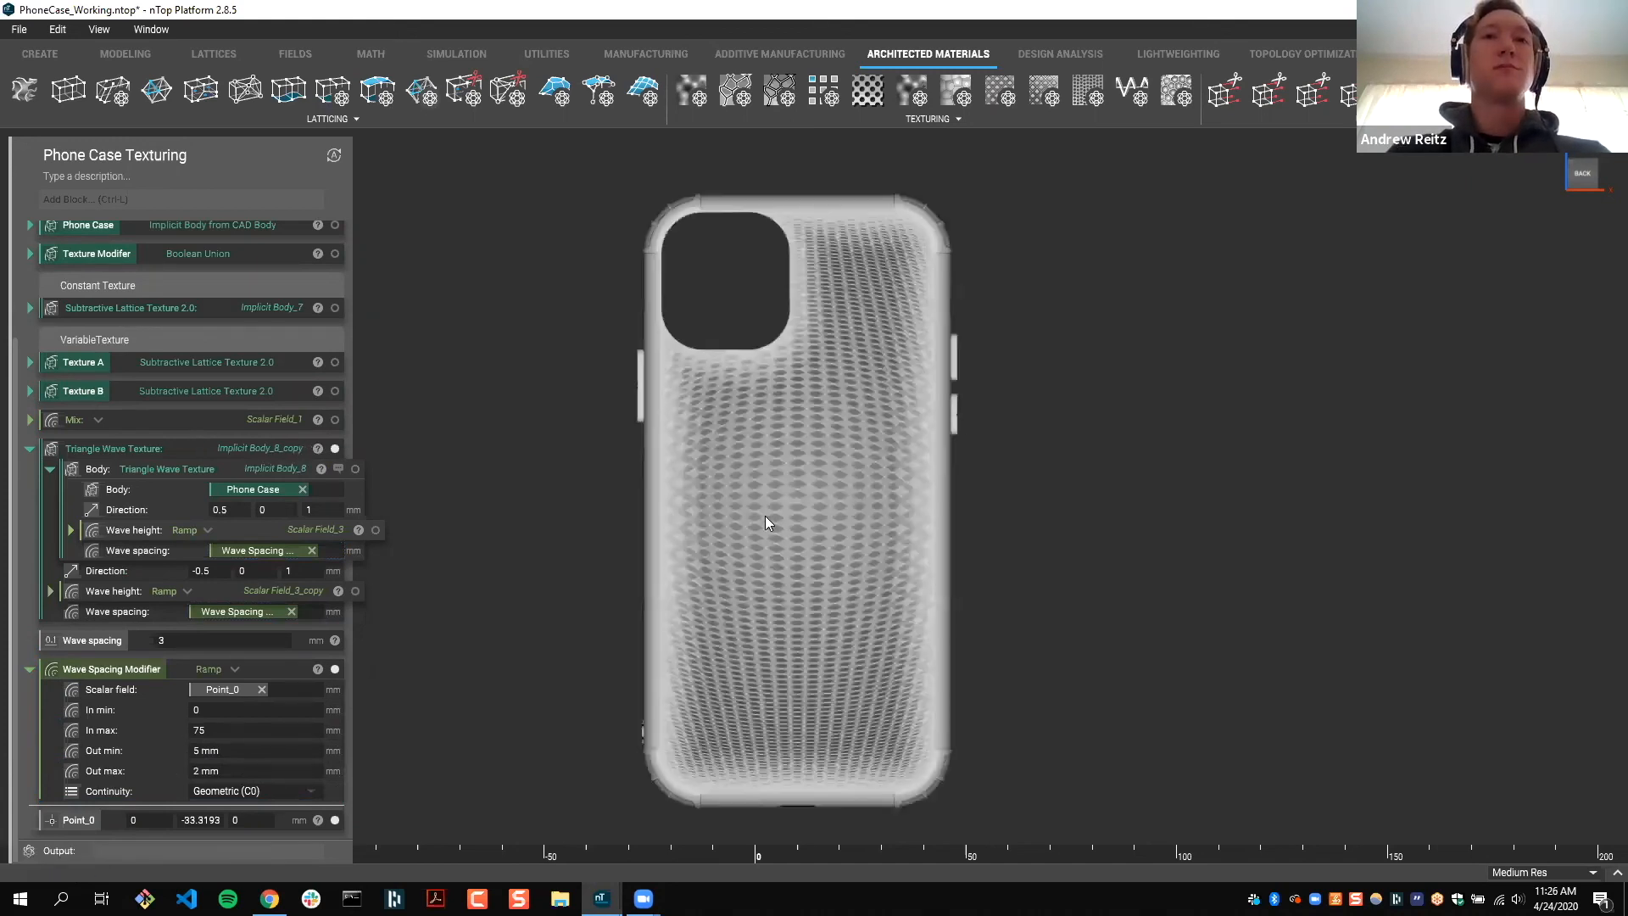
Step: Examine the variable spacing of the crossed triangle wave texture on the back of the phone case, up close and from an angle
scroll(821, 498, "up", 2)
middle_click_drag(897, 504, 940, 505)
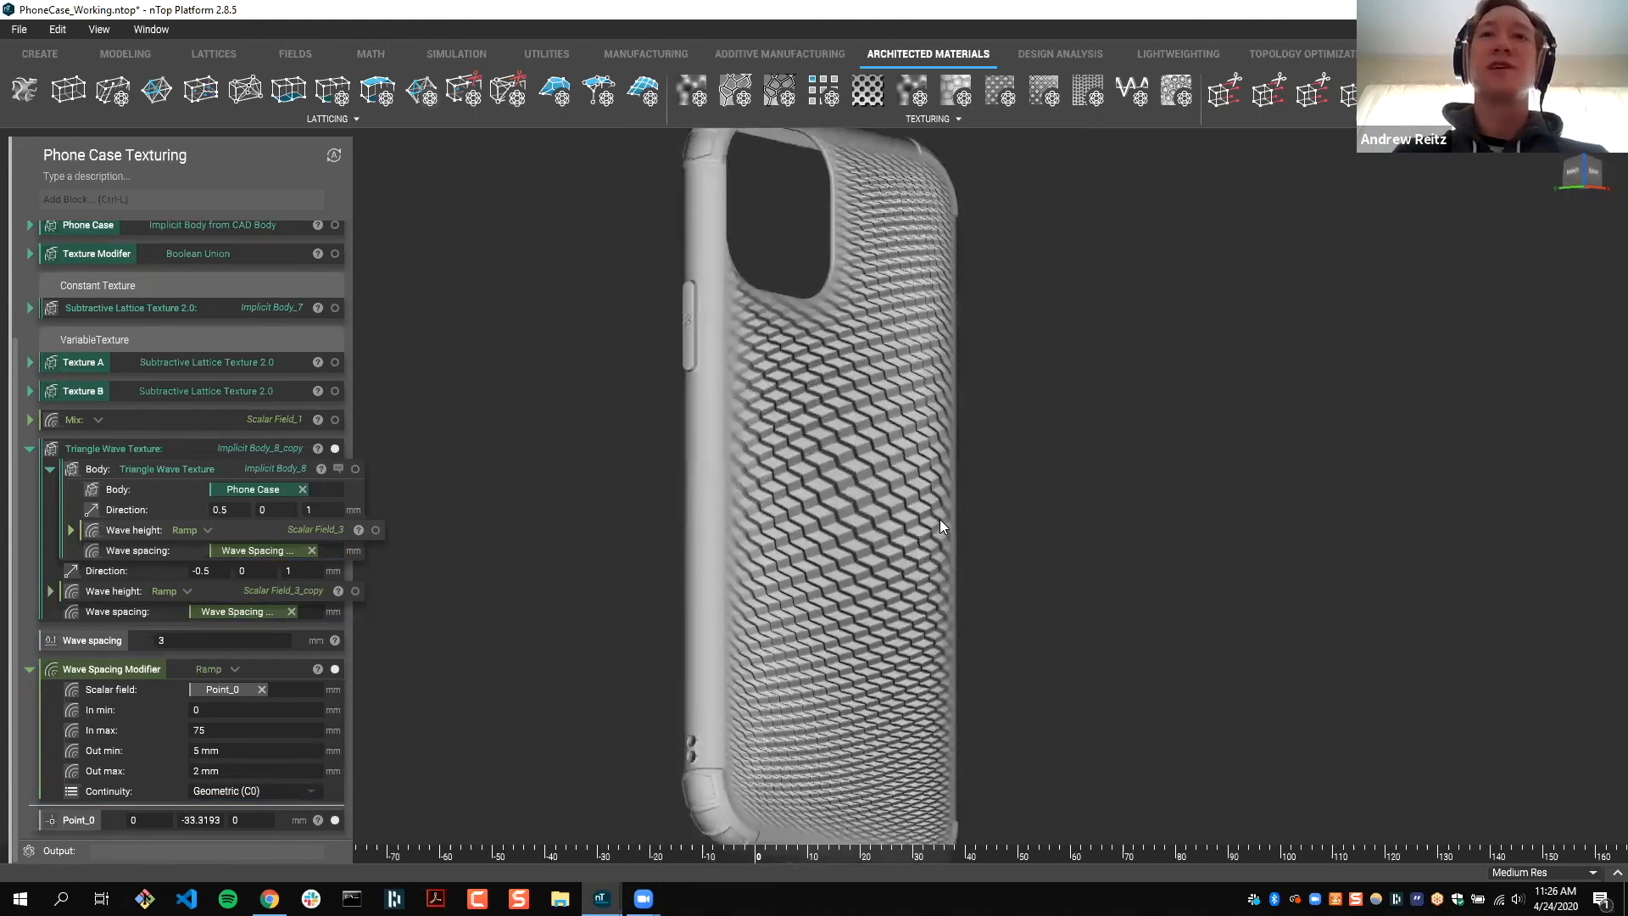
scroll(965, 441, "up", 3)
middle_click_drag(937, 506, 451, 463)
middle_click_drag(547, 449, 557, 434)
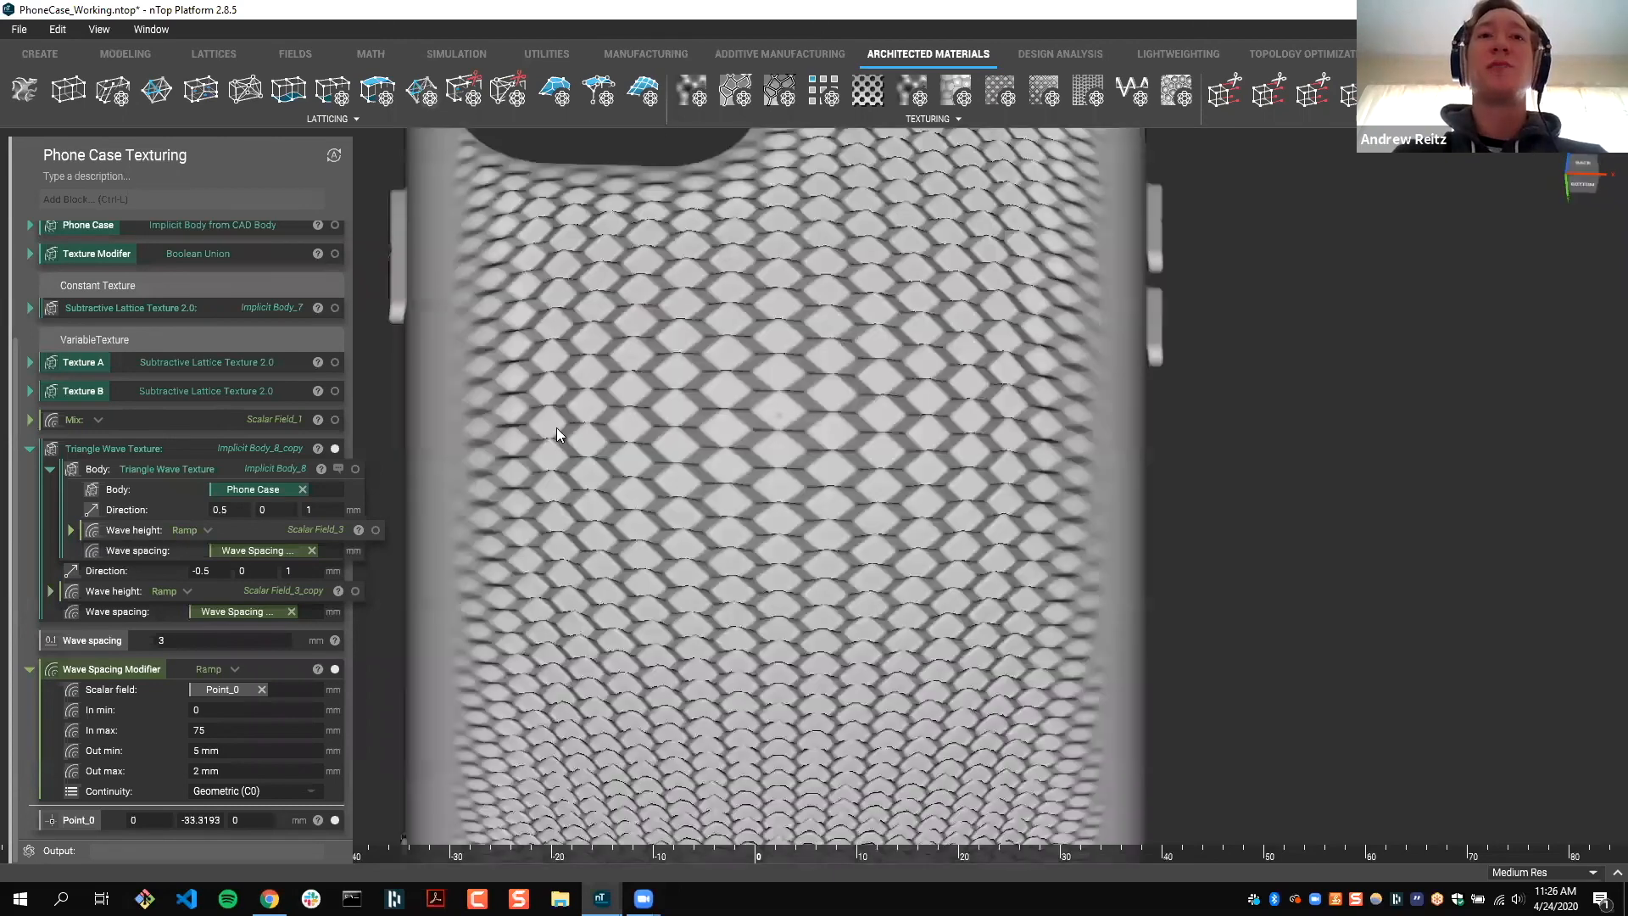
middle_click_drag(728, 298, 790, 257)
scroll(671, 205, "down", 3)
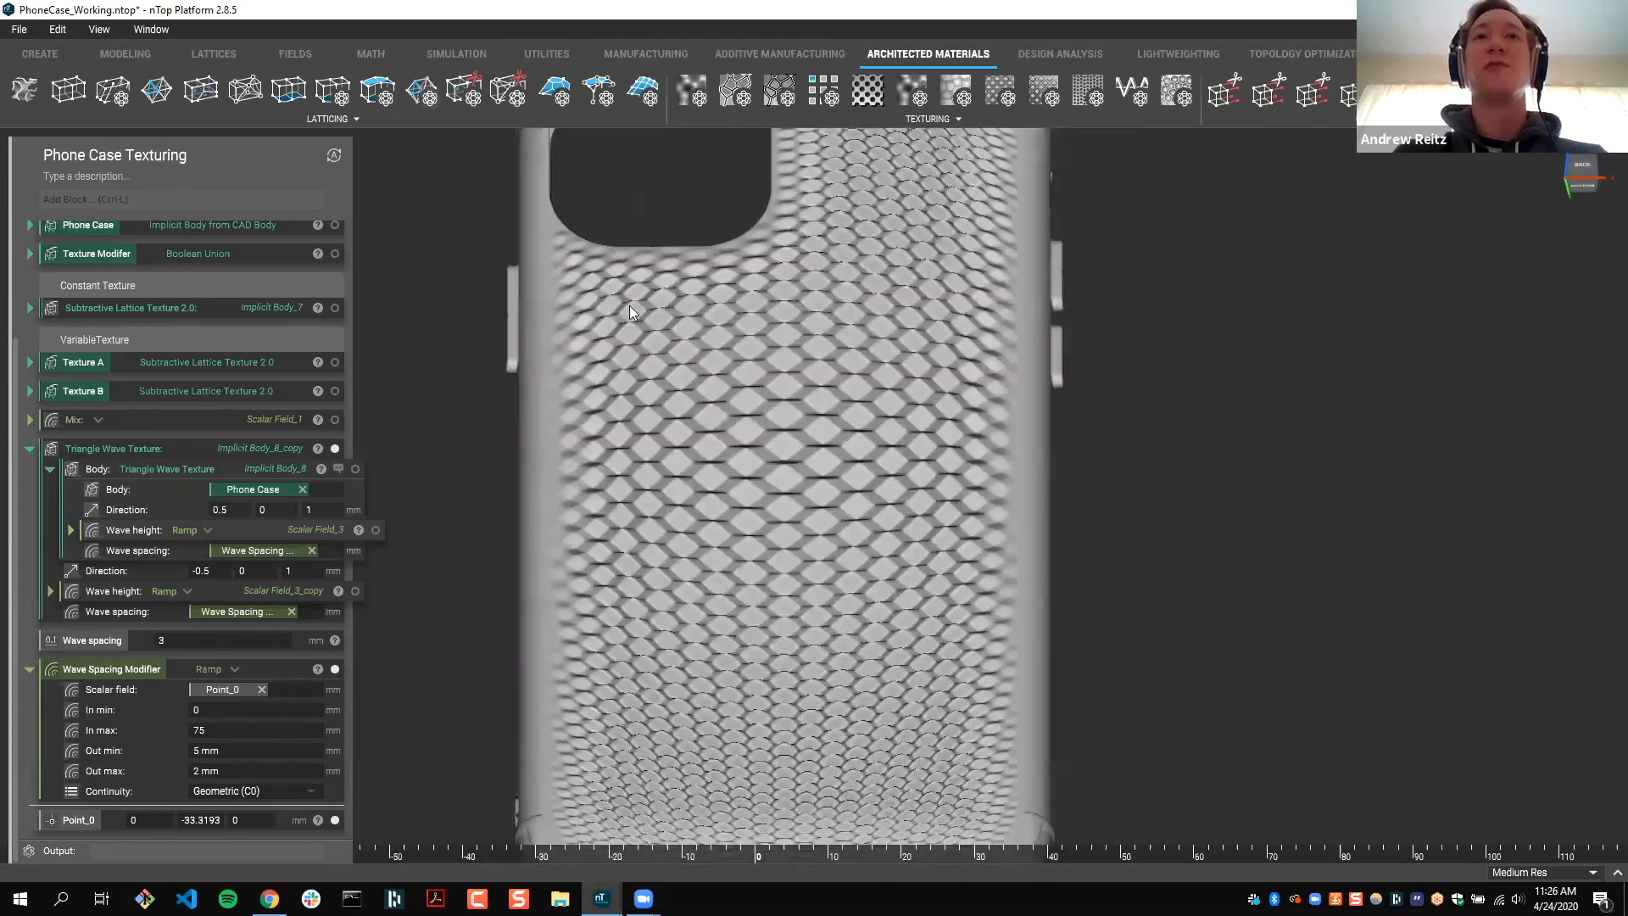
middle_click_drag(775, 331, 857, 261)
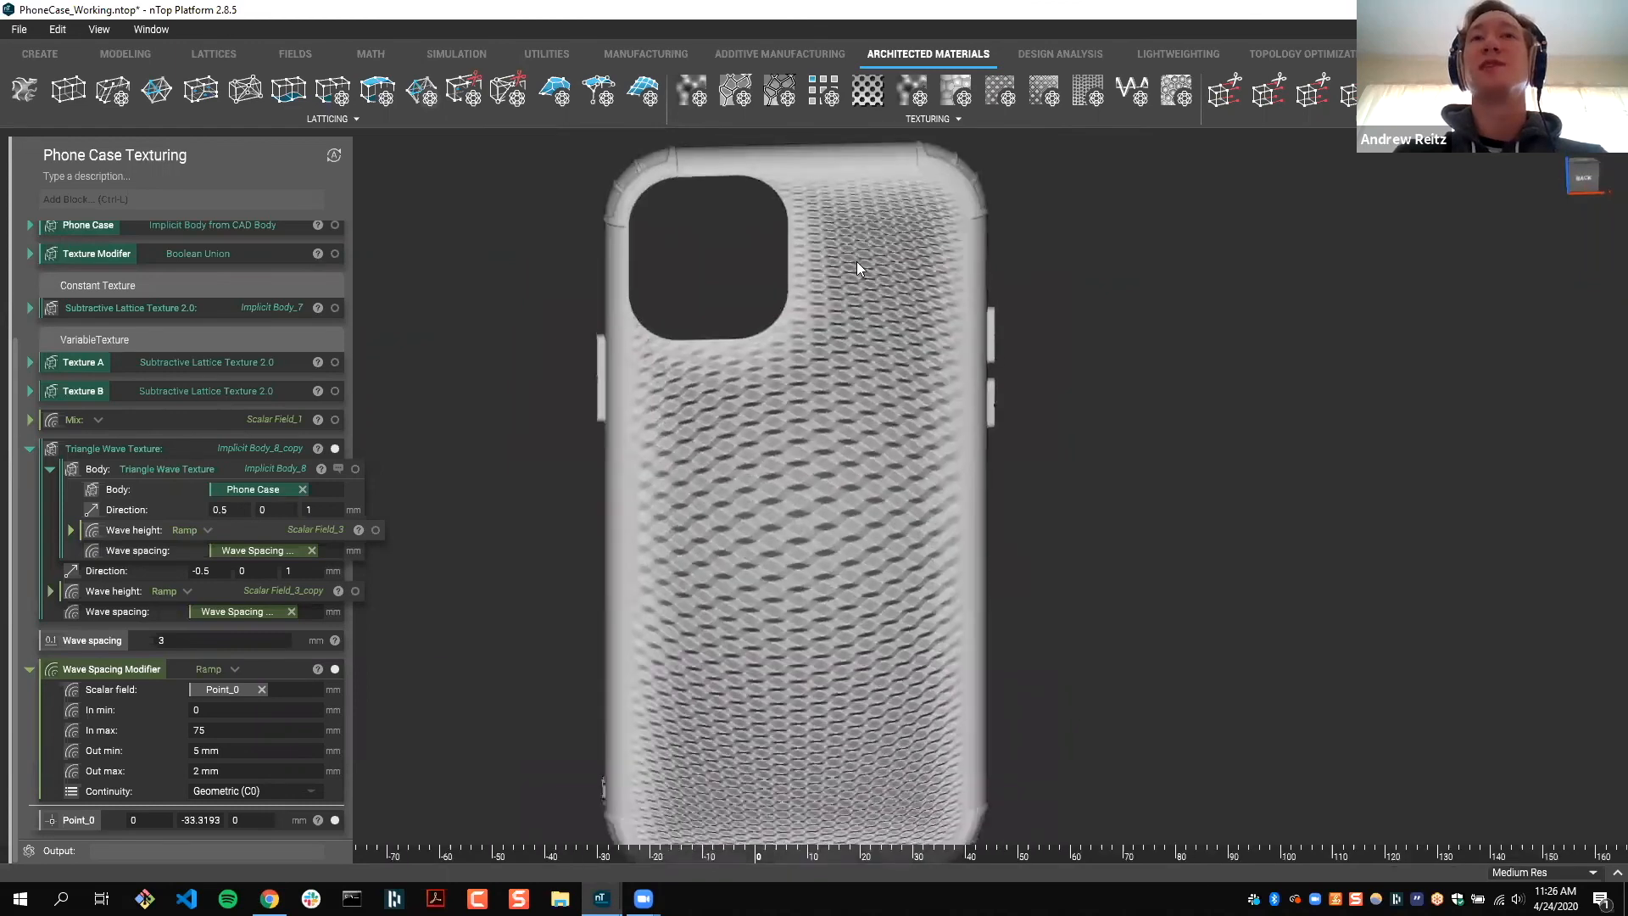
scroll(847, 217, "down", 2)
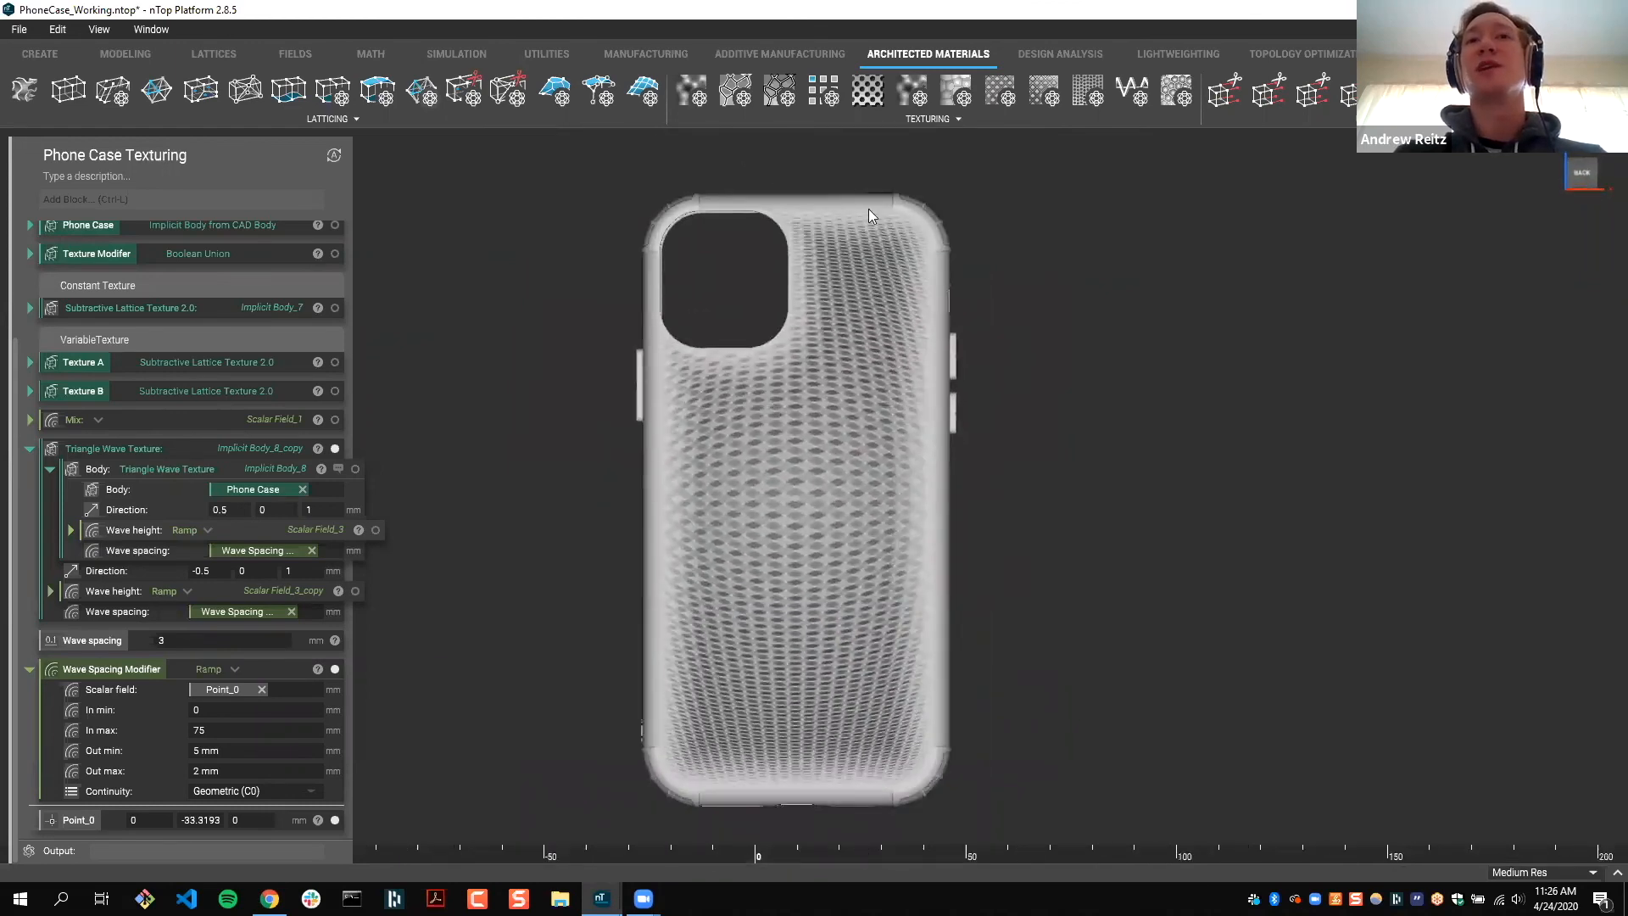
middle_click_drag(1191, 477, 1179, 483)
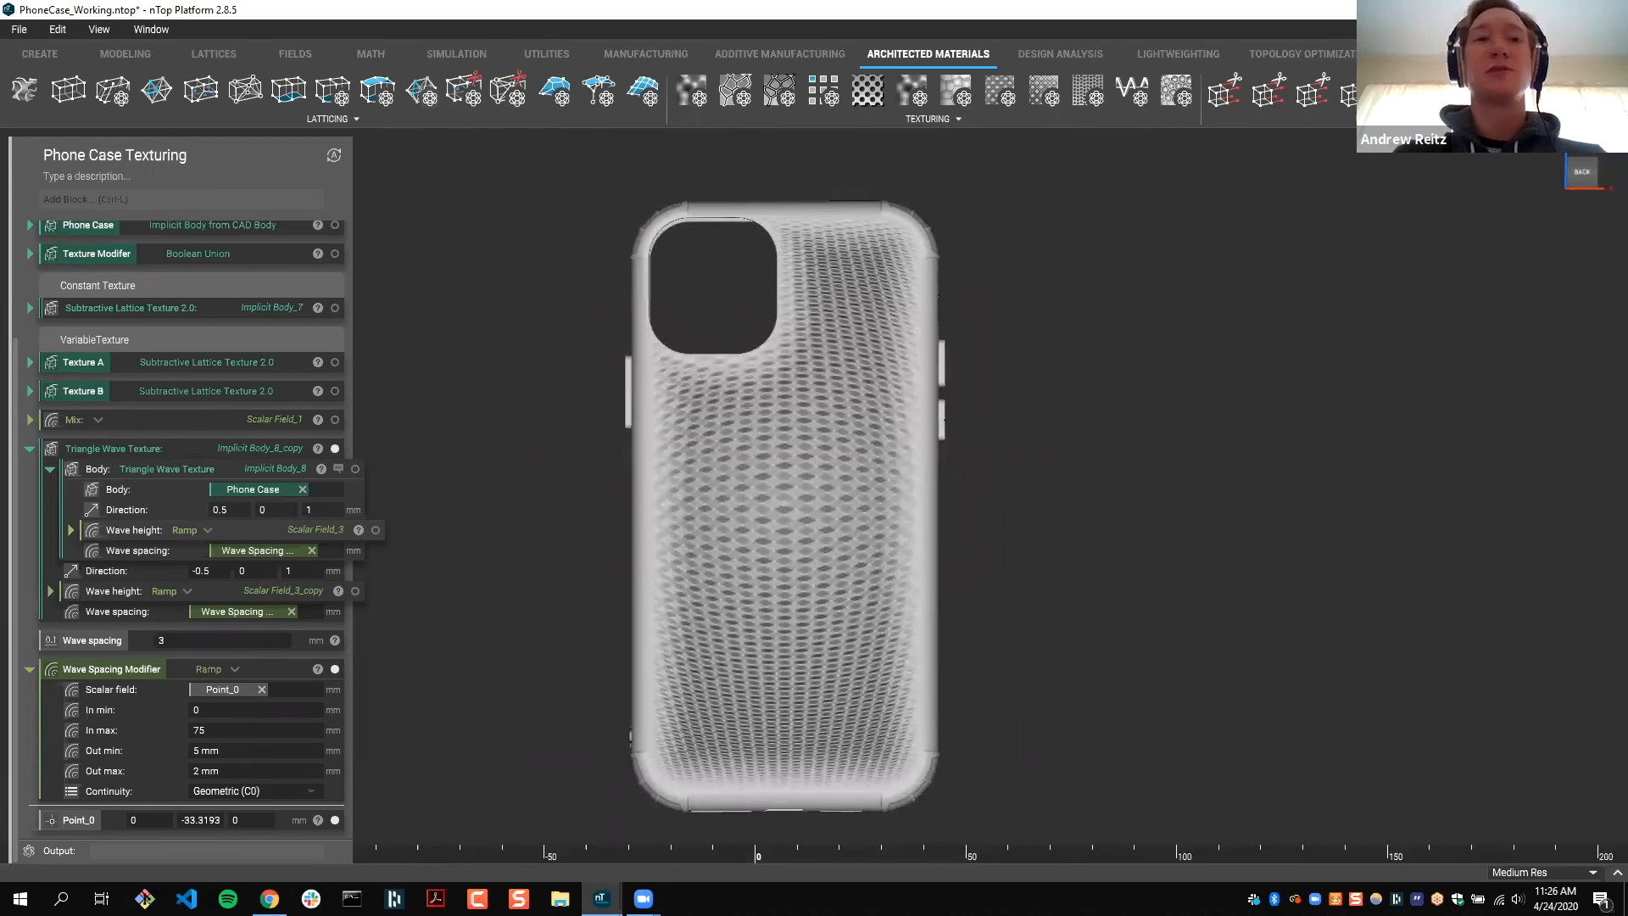
Step: Switch to the PhoneCase_Final file and view the blue and pink textured phone cases side by side
mouse_move(601, 898)
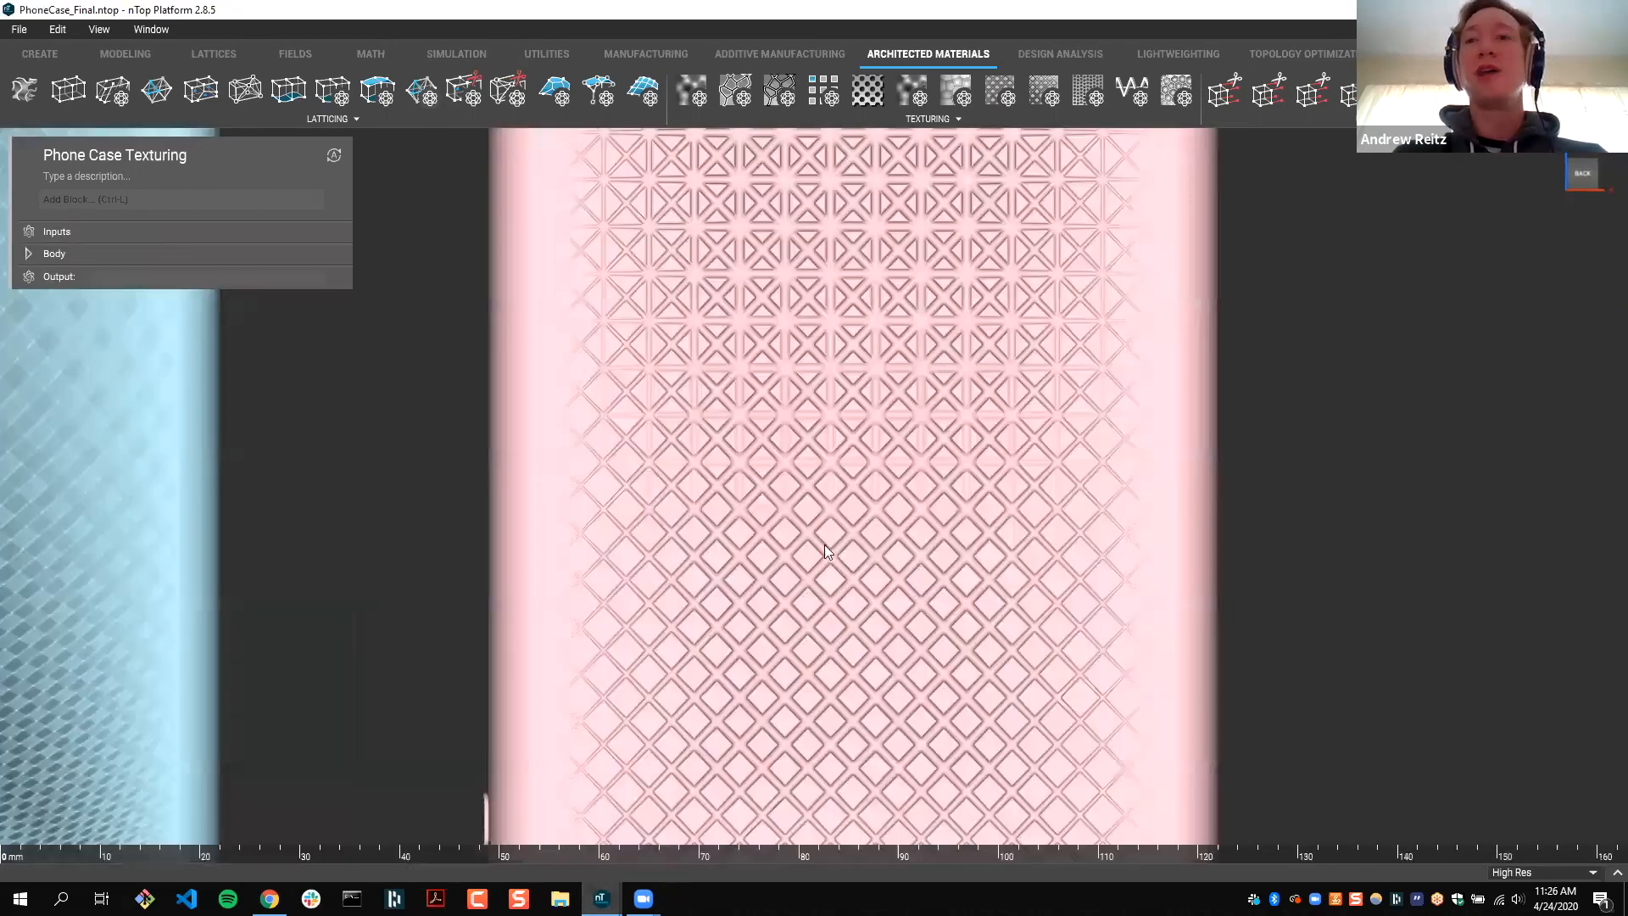
scroll(858, 546, "down", 5)
middle_click_drag(792, 531, 814, 533)
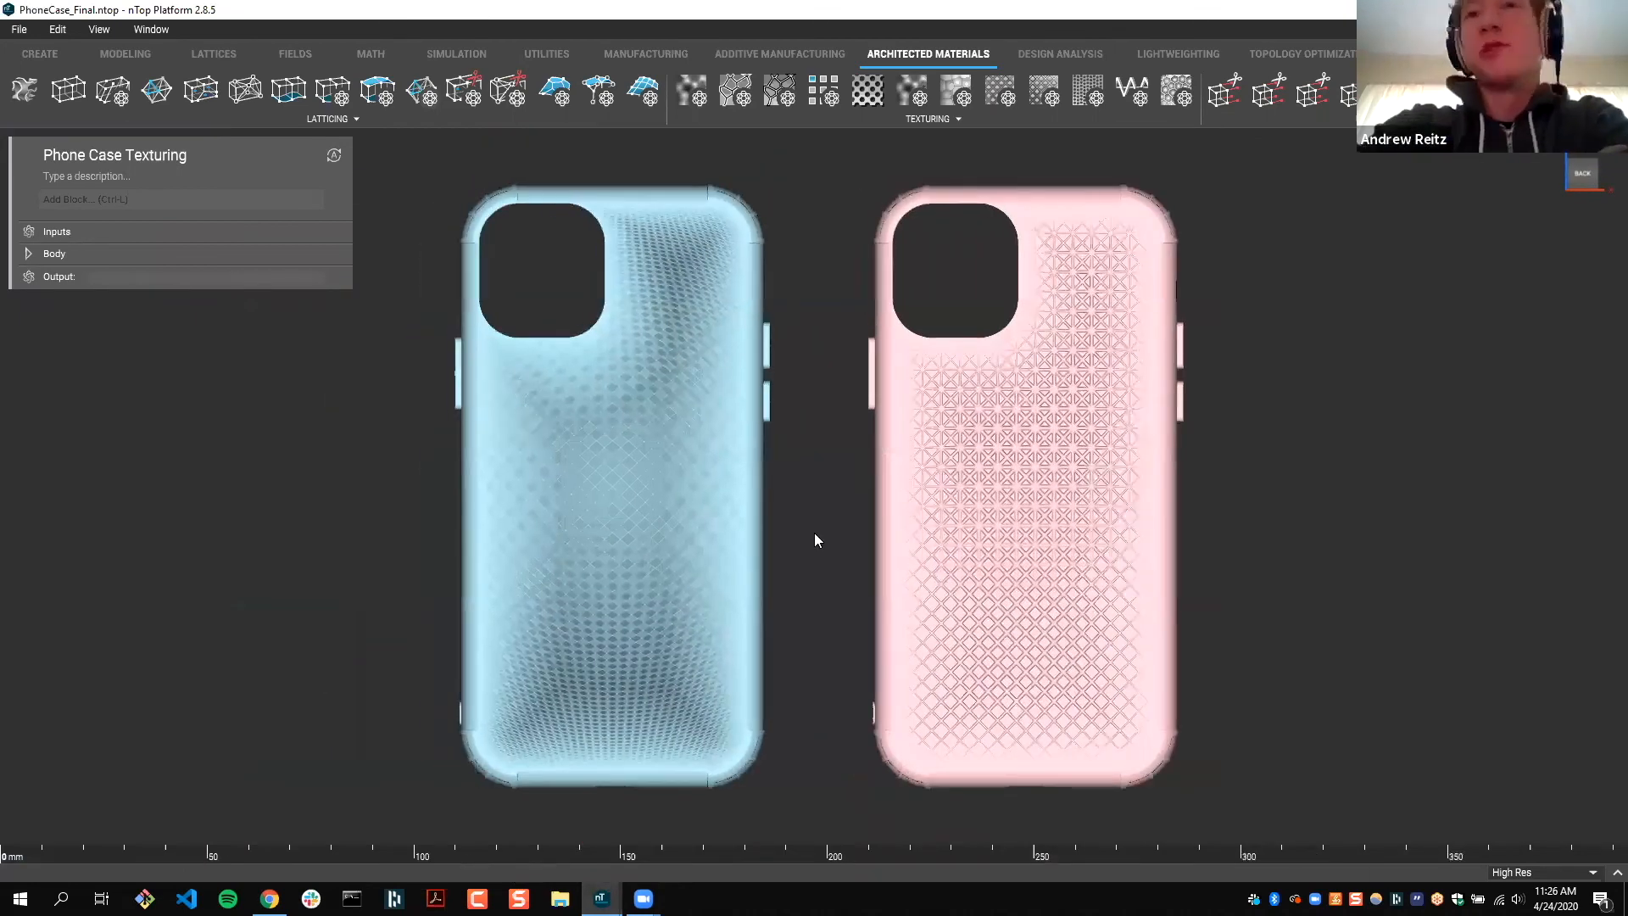
scroll(814, 533, "up", 1)
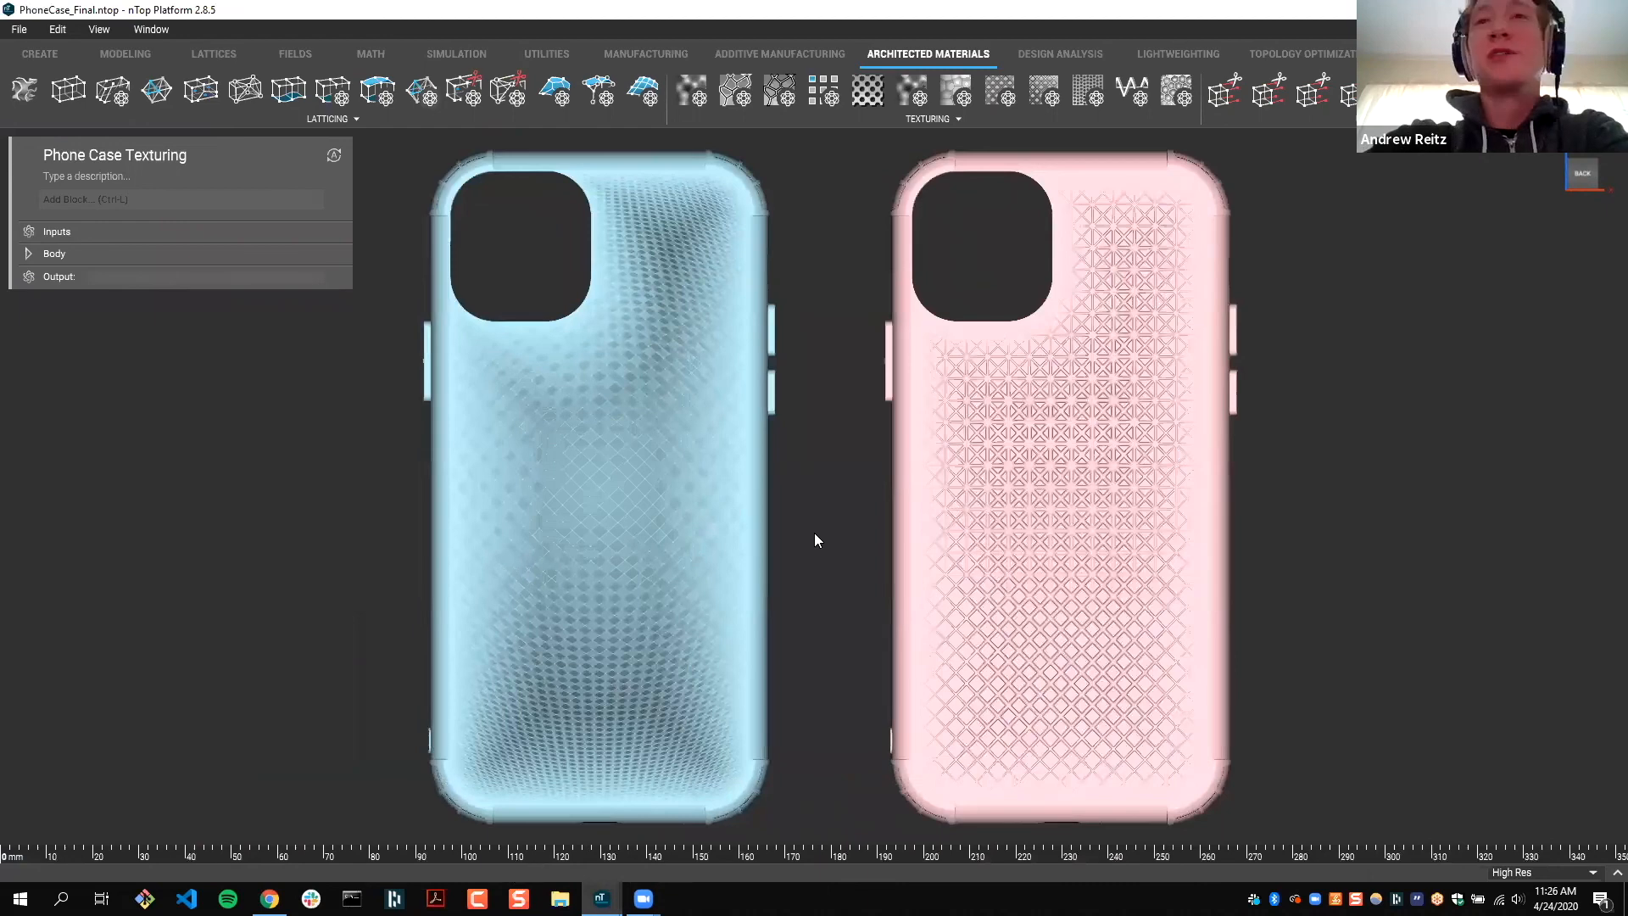